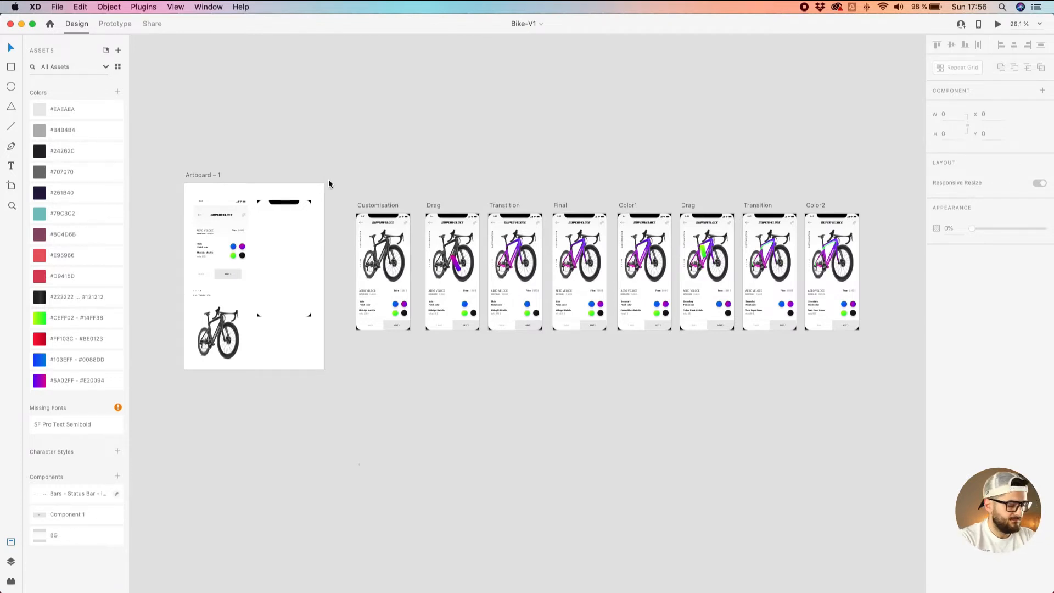
Open the prototype preview starting from the Customisation artboard.
scroll(259, 212, "up", 5)
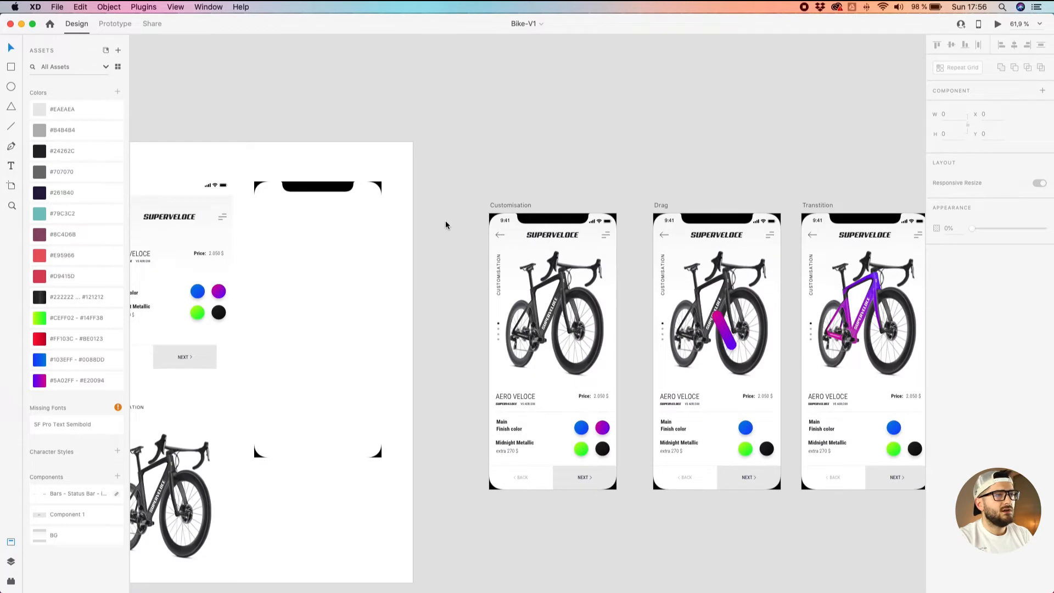
scroll(446, 220, "down", 3)
left_click(359, 126)
left_click(995, 24)
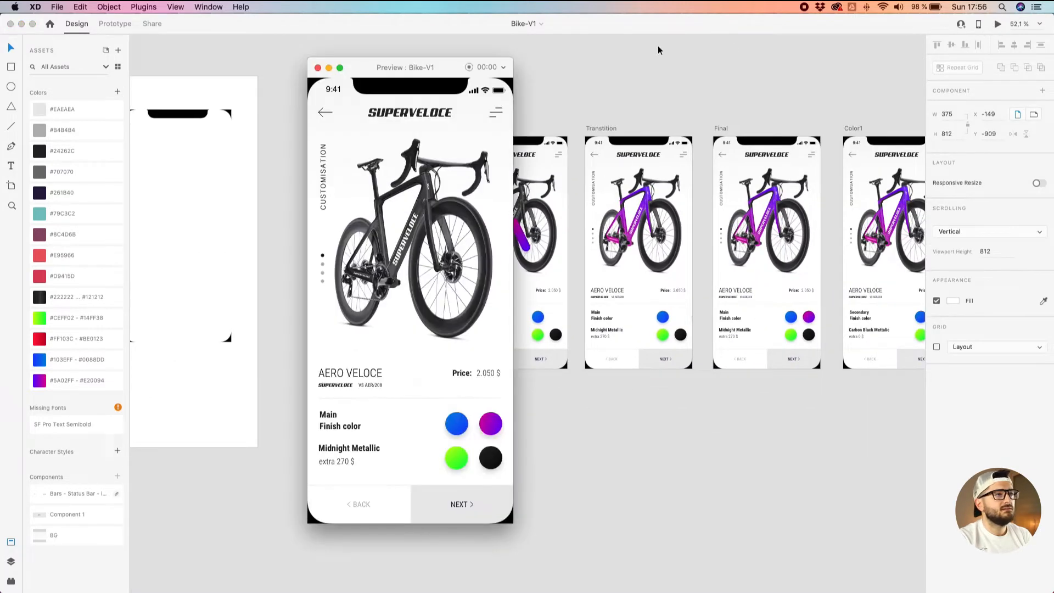
Test the purple main finish and the green secondary finish in the preview, and close it.
left_click(488, 422)
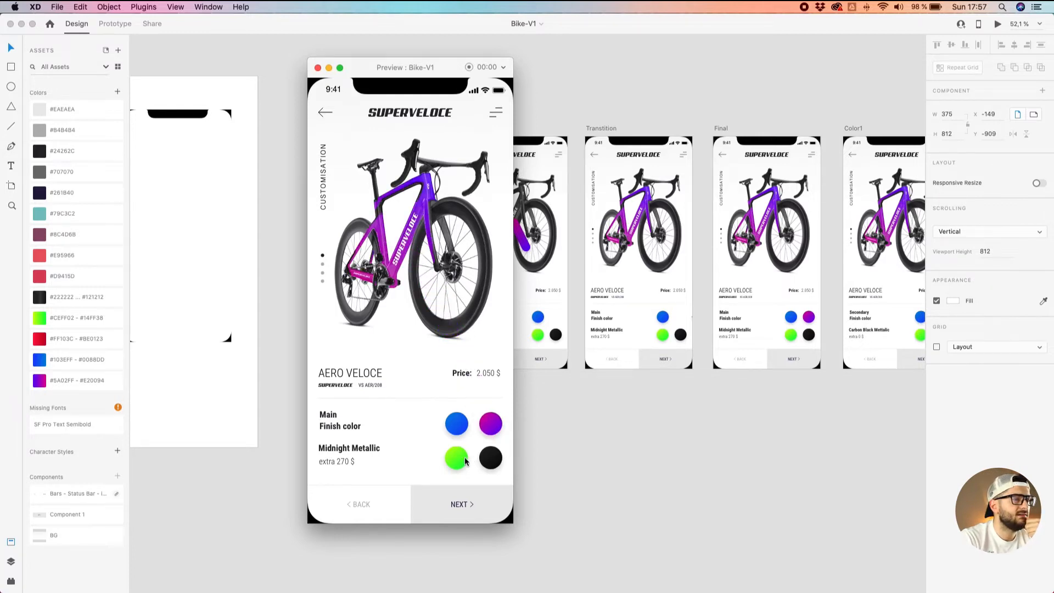
left_click(460, 504)
left_click(472, 519)
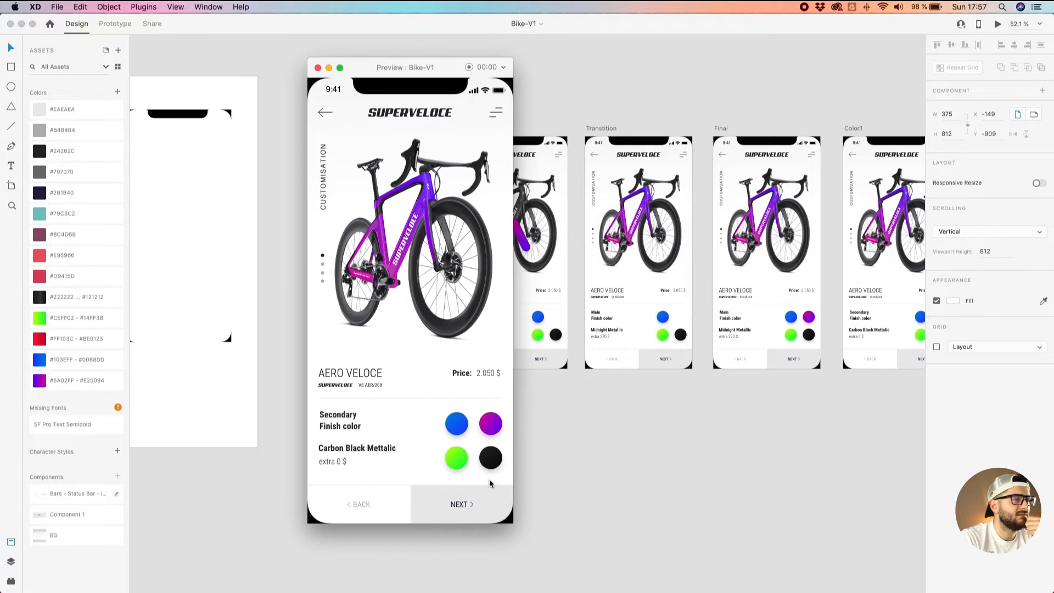
left_click(461, 468)
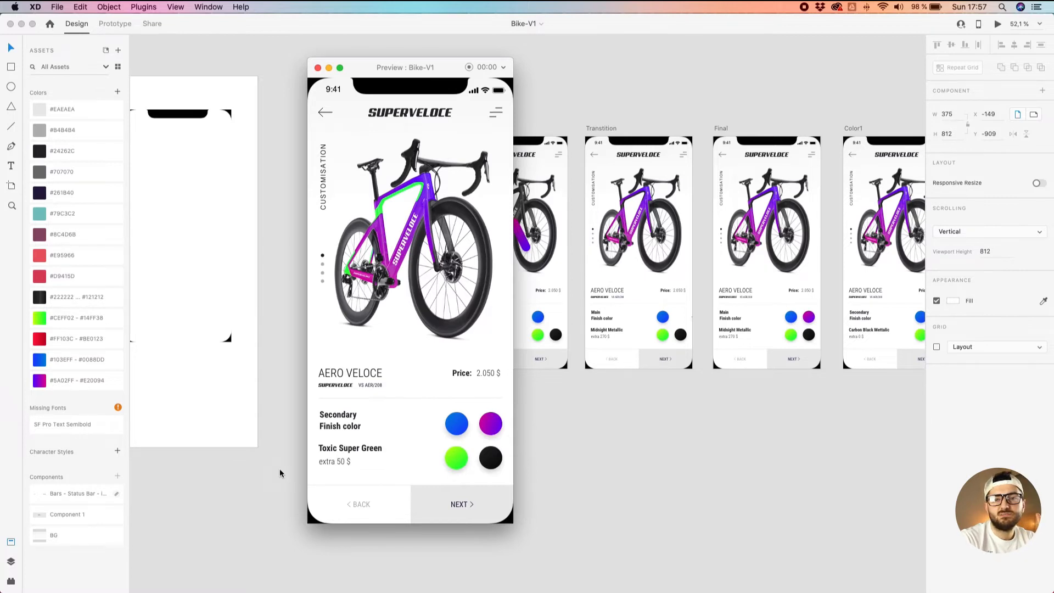
left_click(317, 68)
Delete the eight finished phone artboards from Customisation to Color2, keeping only Artboard – 1.
scroll(323, 121, "down", 3)
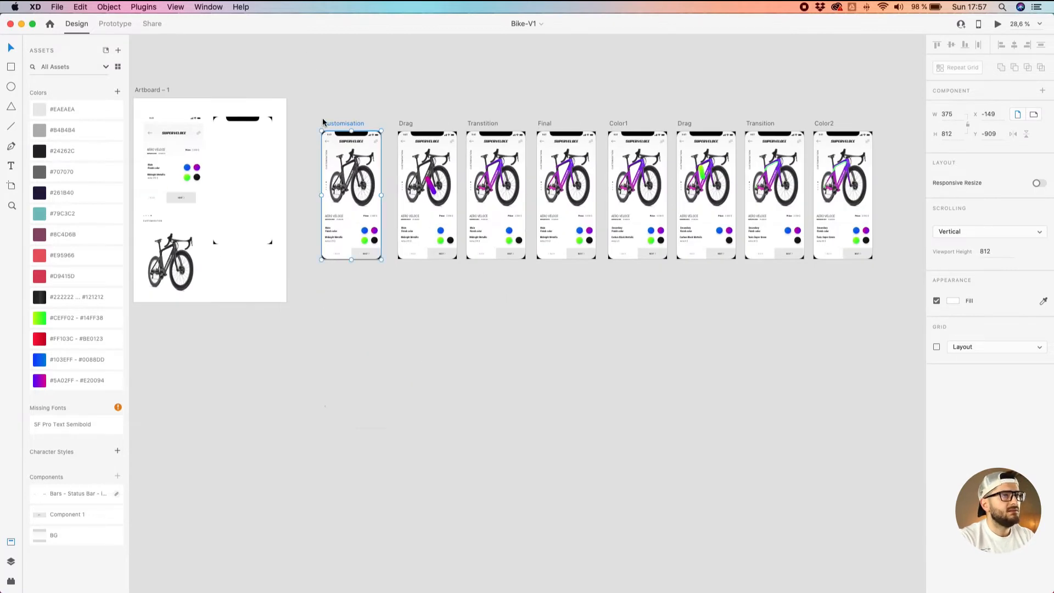
scroll(323, 120, "down", 2)
left_click_drag(317, 104, 757, 242)
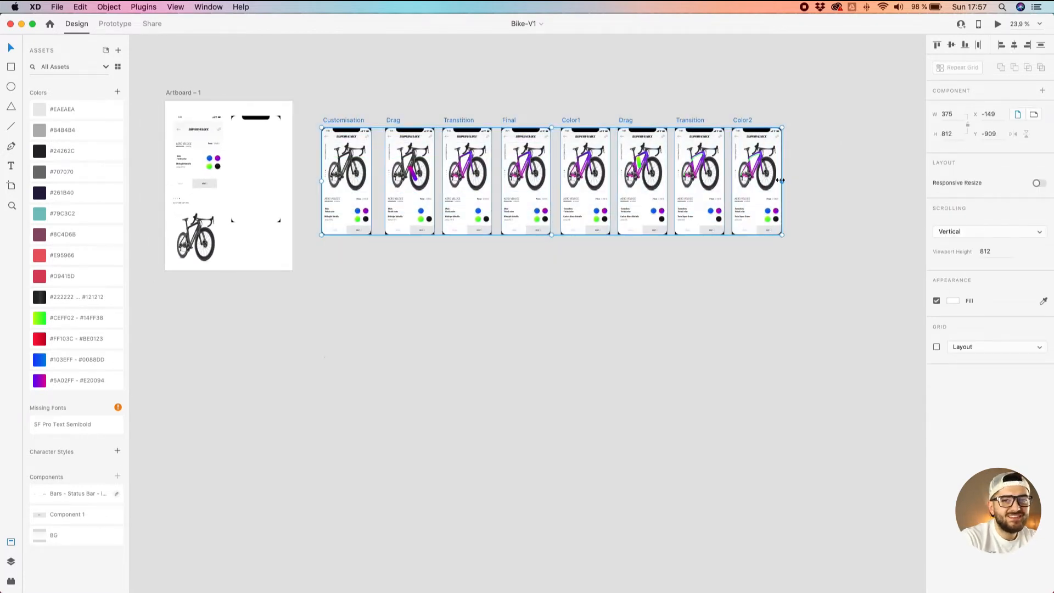
left_click_drag(738, 120, 670, 340)
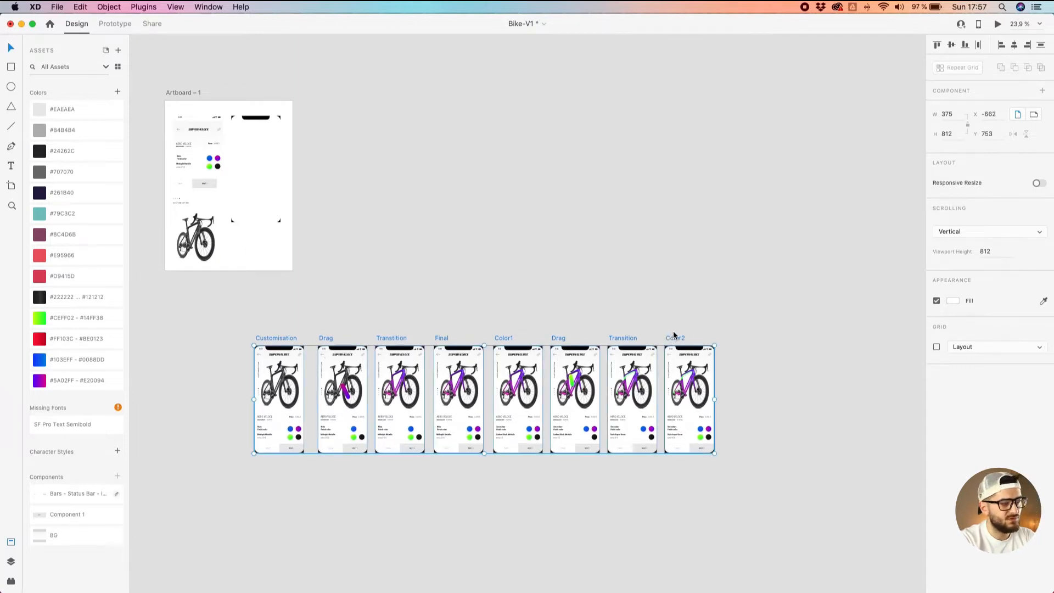
key("Delete")
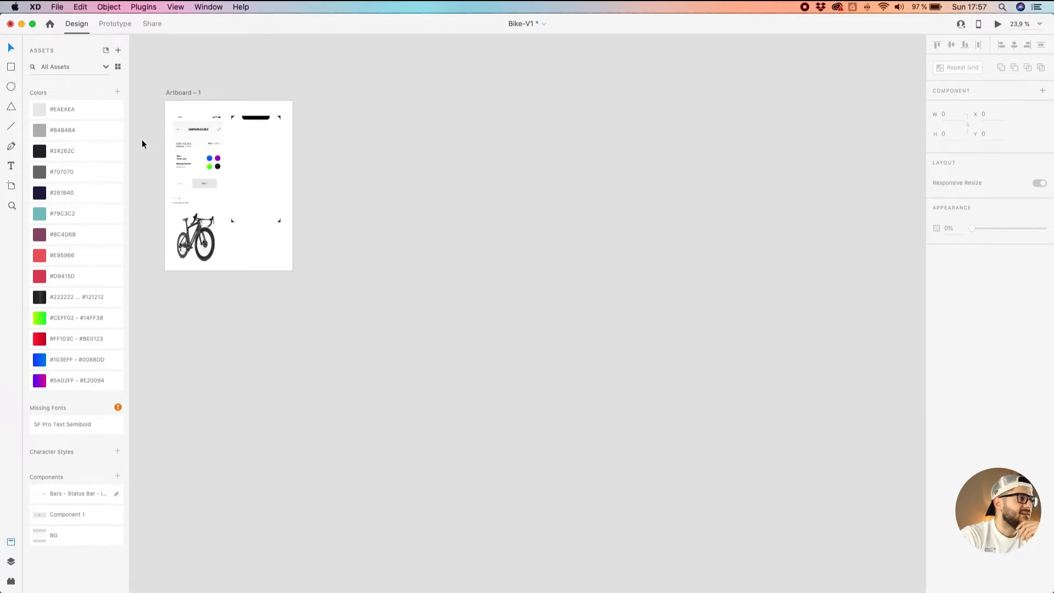
Examine the prepared elements on Artboard – 1, including the phone display shape and the status bar.
scroll(176, 92, "up", 2)
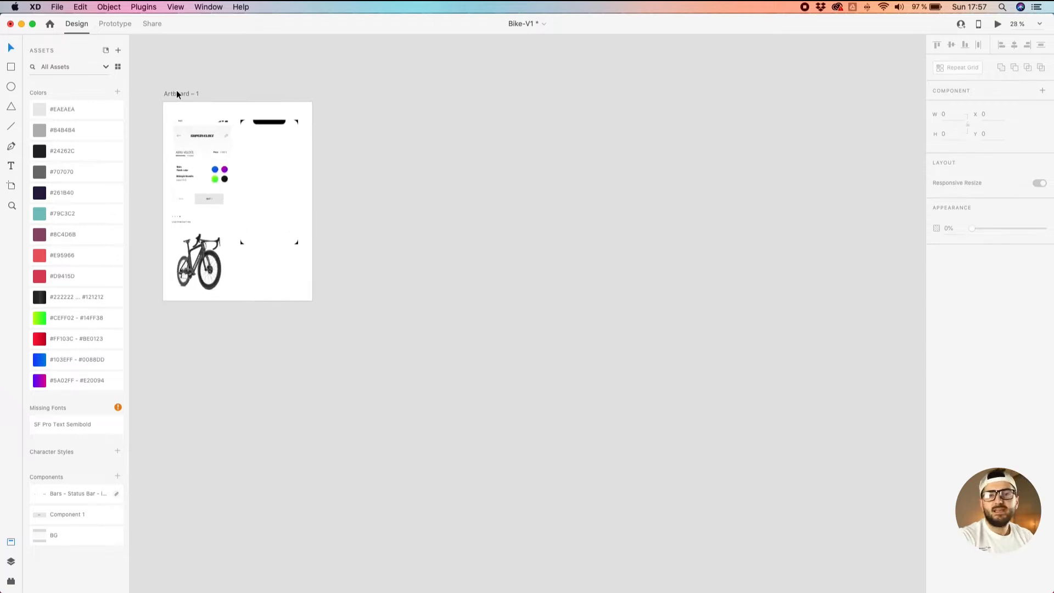
scroll(176, 90, "up", 5)
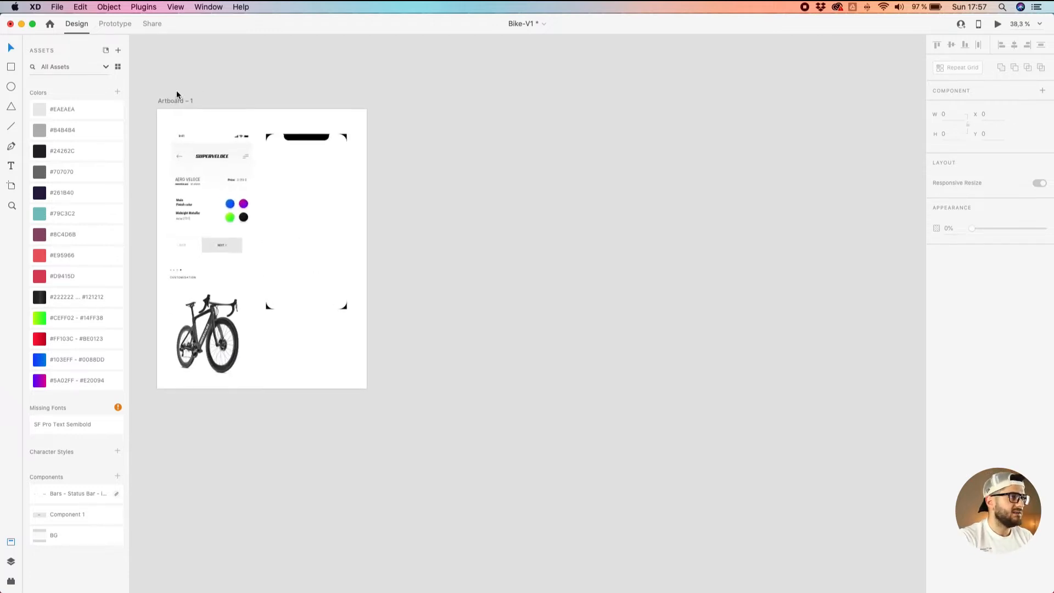
left_click(164, 104)
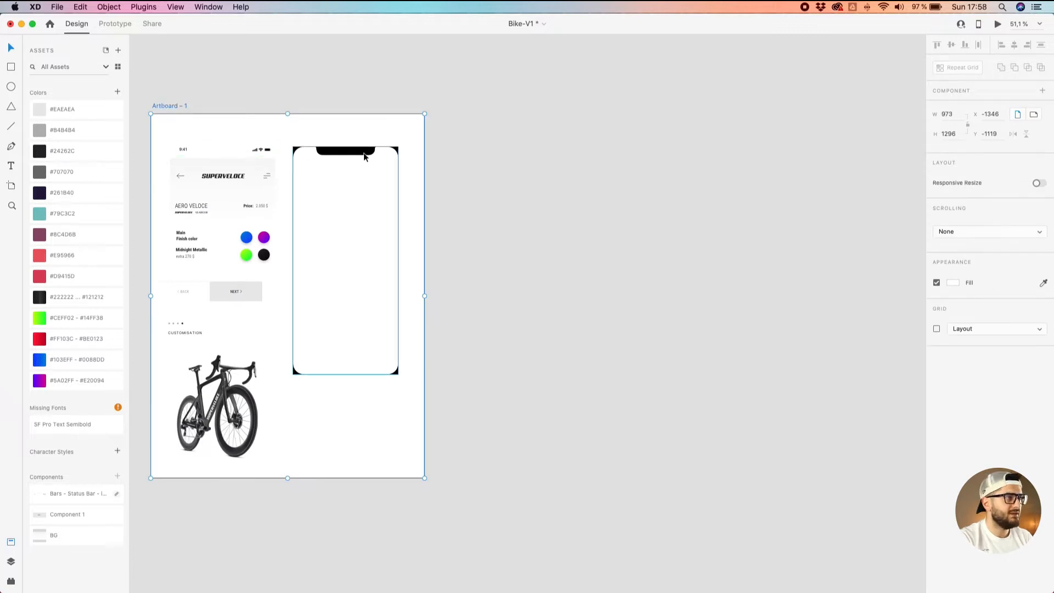
left_click(478, 123)
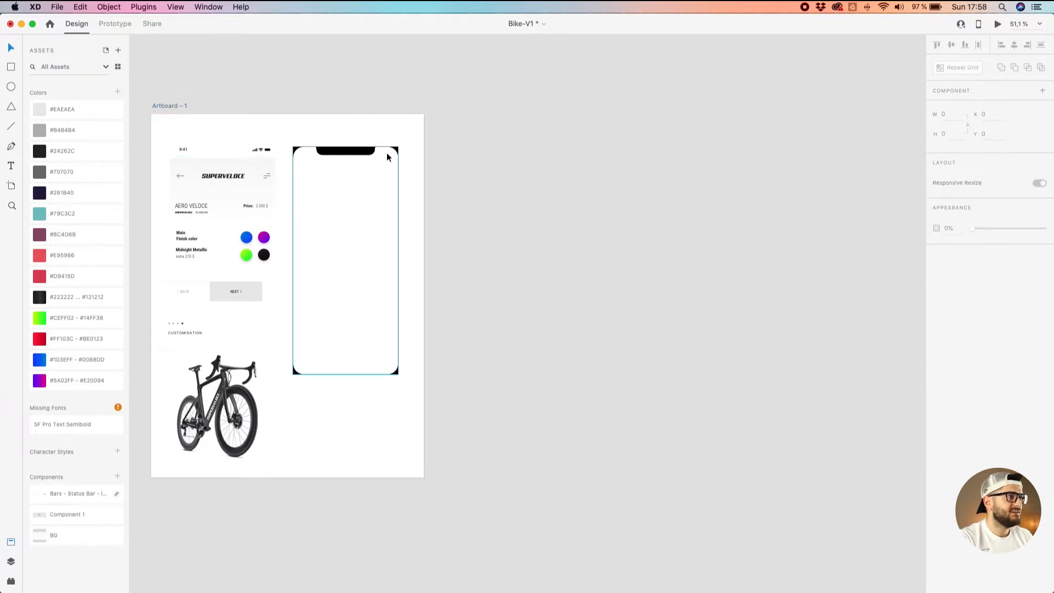
left_click(343, 155)
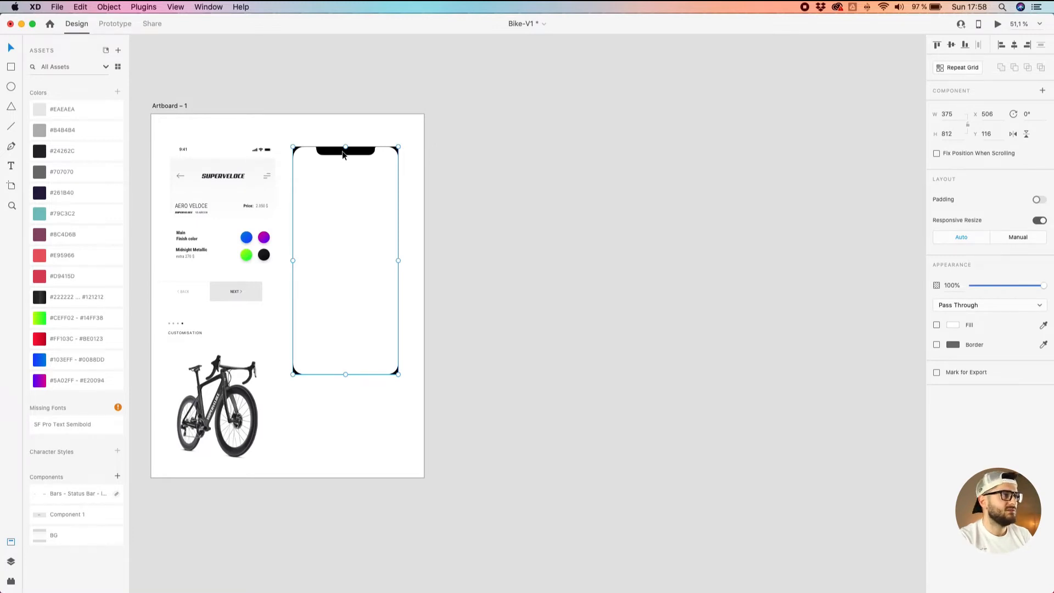
left_click(251, 151)
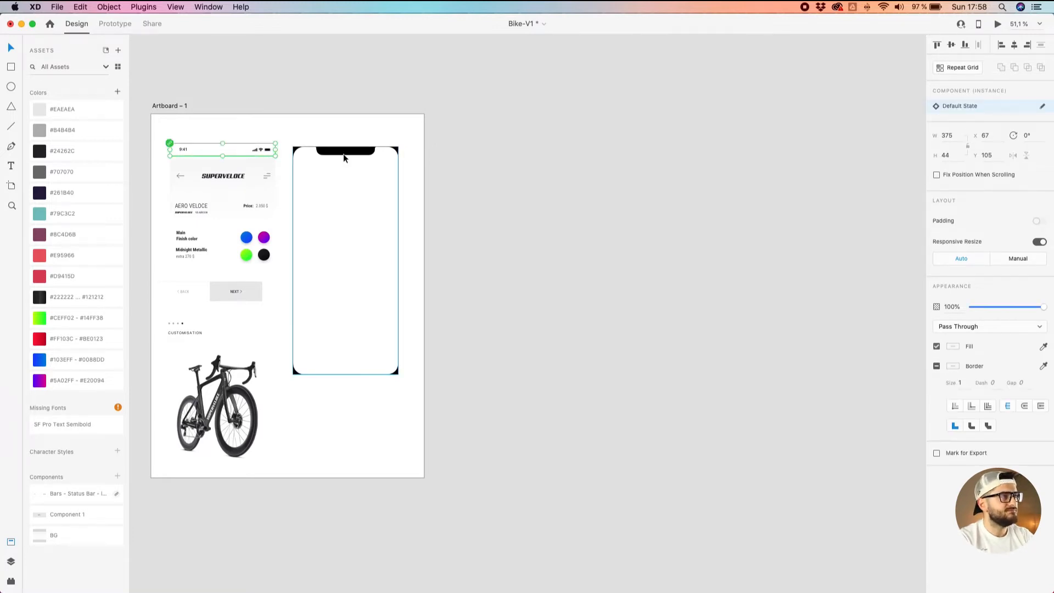
left_click(347, 128)
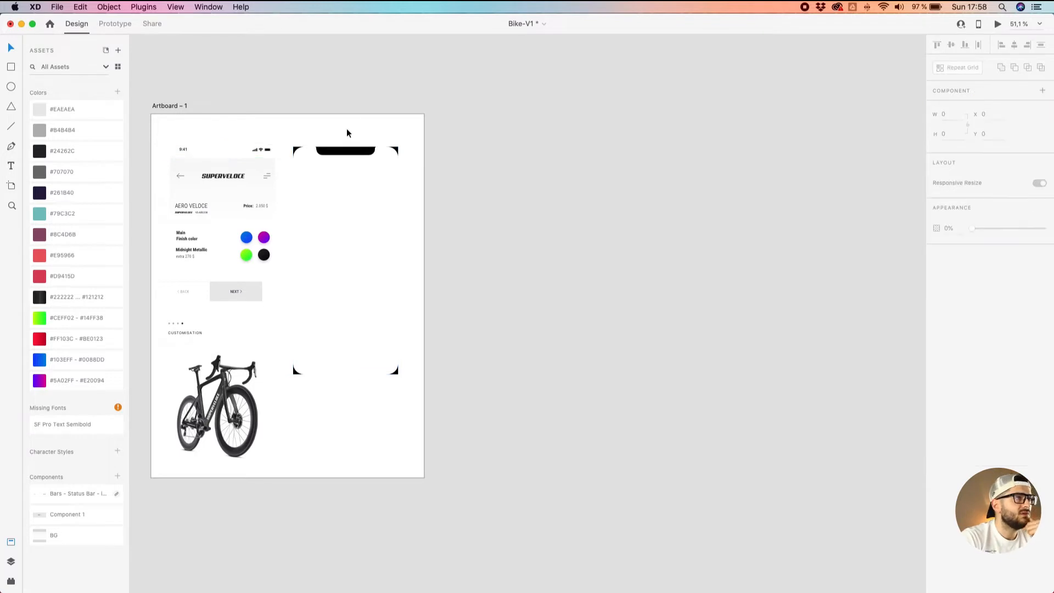
Create an iPhone X/XS/11 Pro artboard beside Artboard – 1 and name it Customize.
left_click(177, 105)
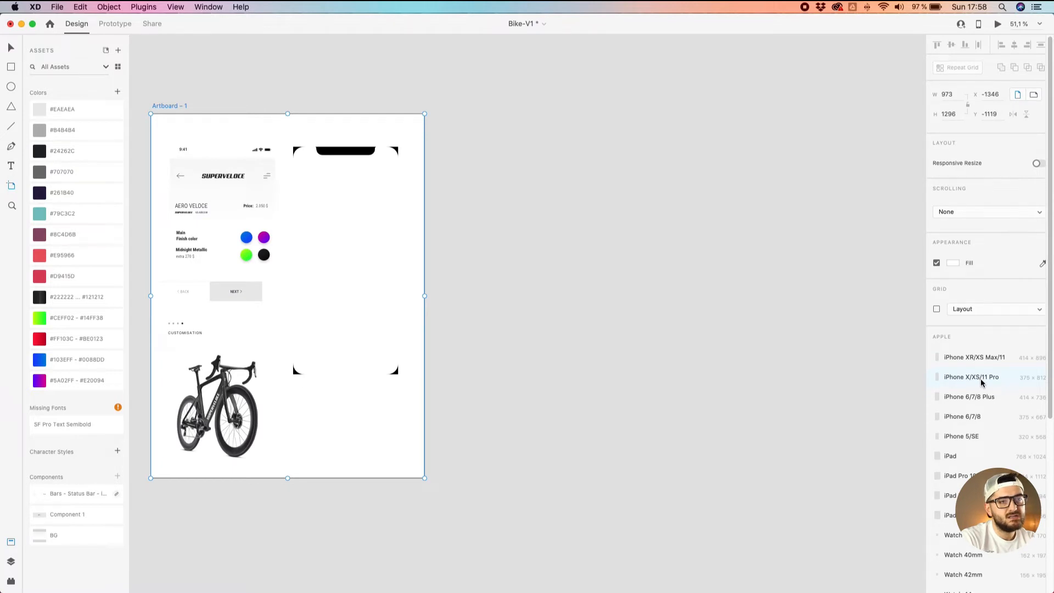
left_click(967, 379)
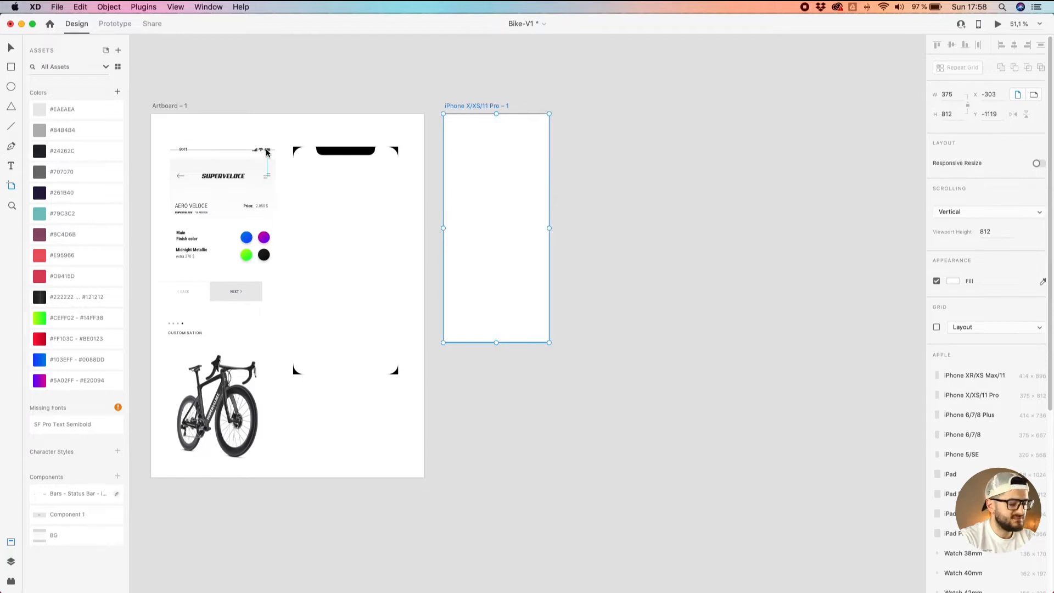
key("v")
double_click(485, 106)
type("Customi")
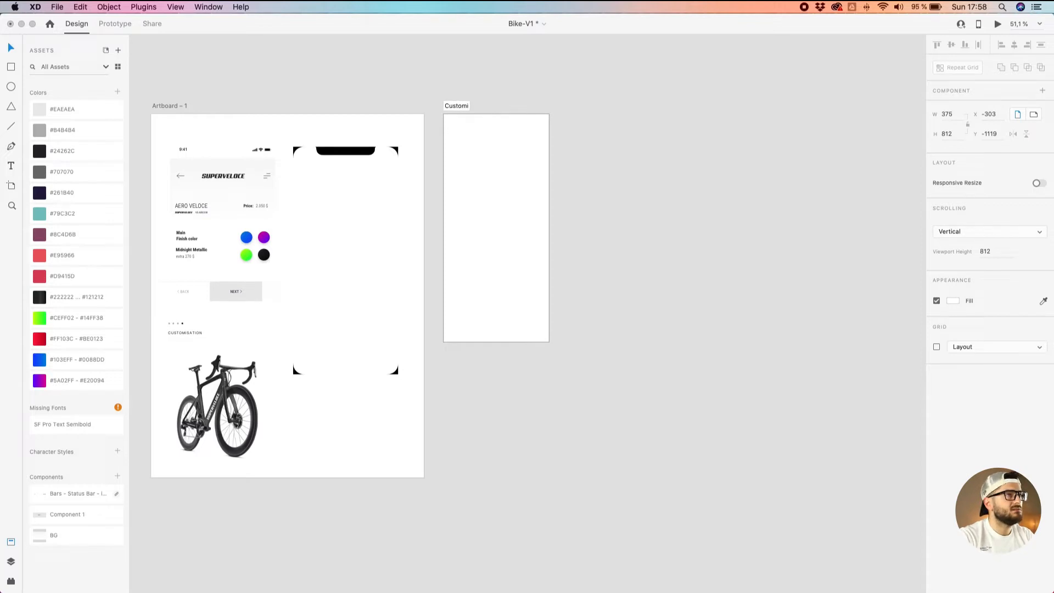
type("ze")
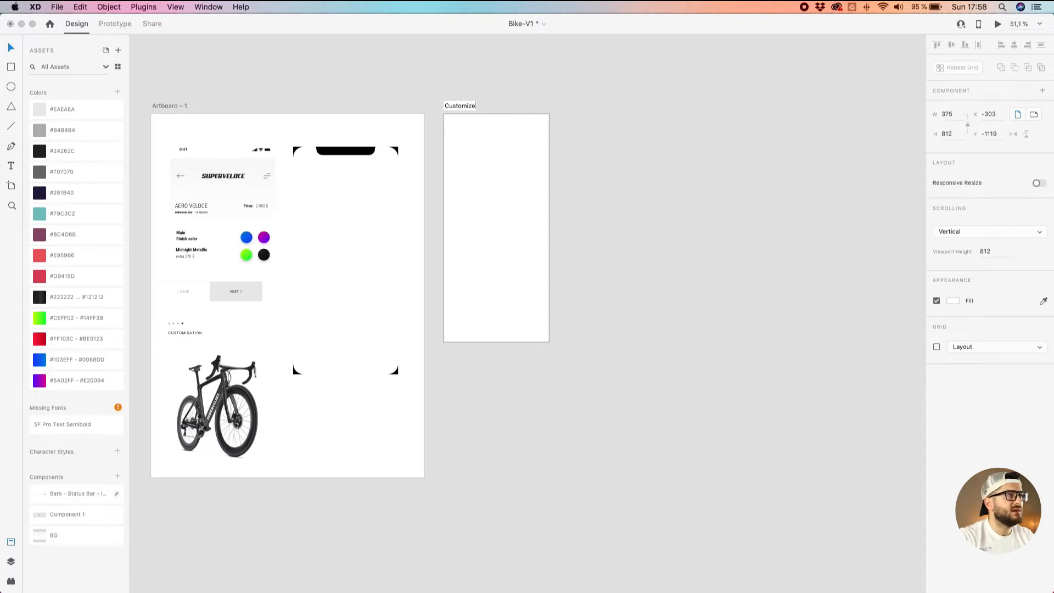
key("Return")
Copy the status bar from Artboard – 1 to the top edge of the Customize artboard and show the artboard's layers.
left_click_drag(505, 103, 518, 132)
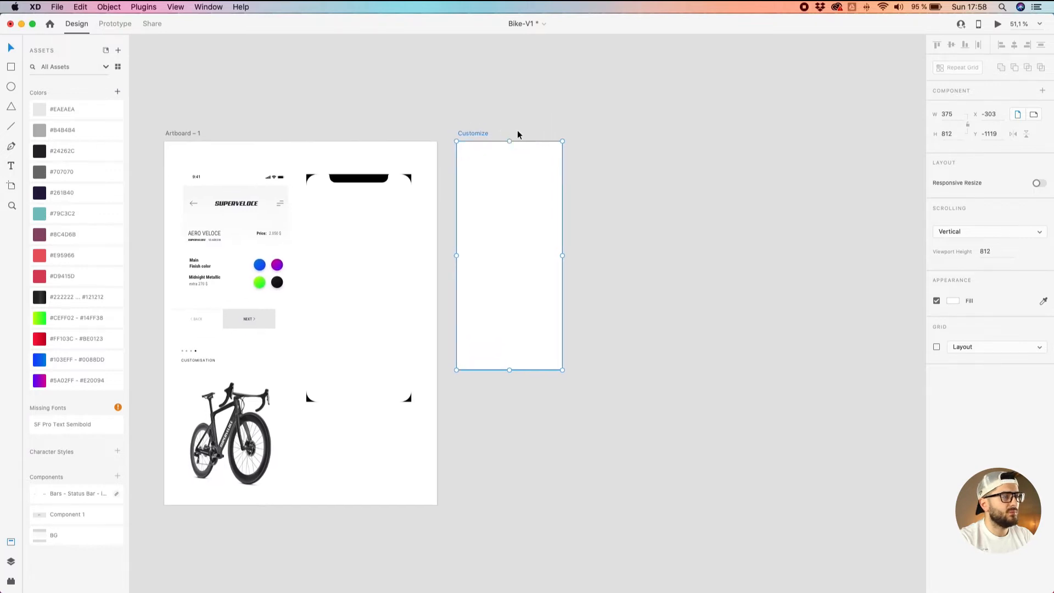
scroll(514, 135, "up", 1)
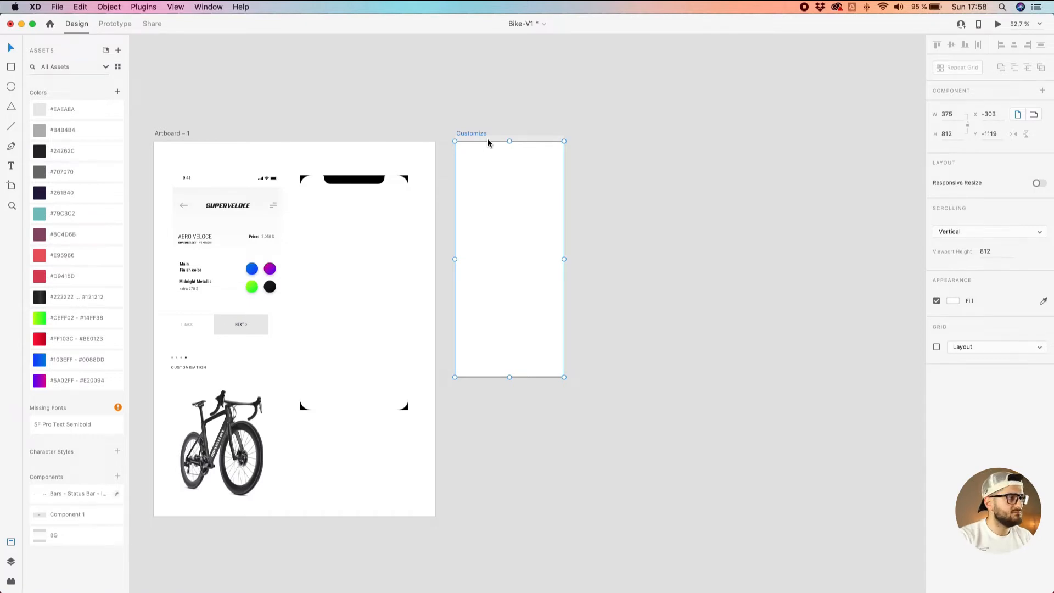
scroll(321, 224, "up", 1)
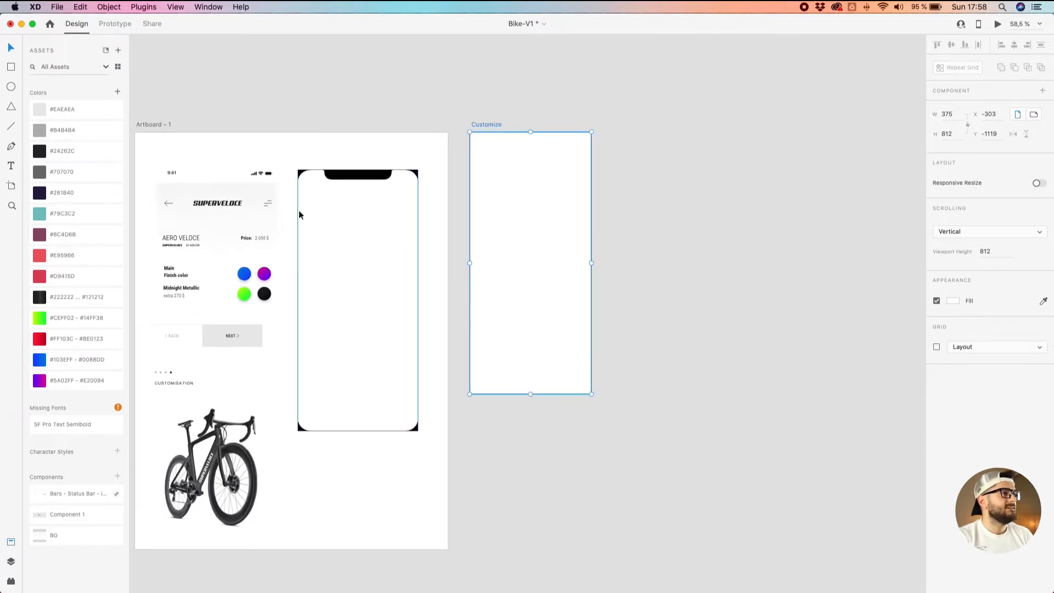
left_click_drag(273, 176, 588, 147)
scroll(574, 148, "up", 5)
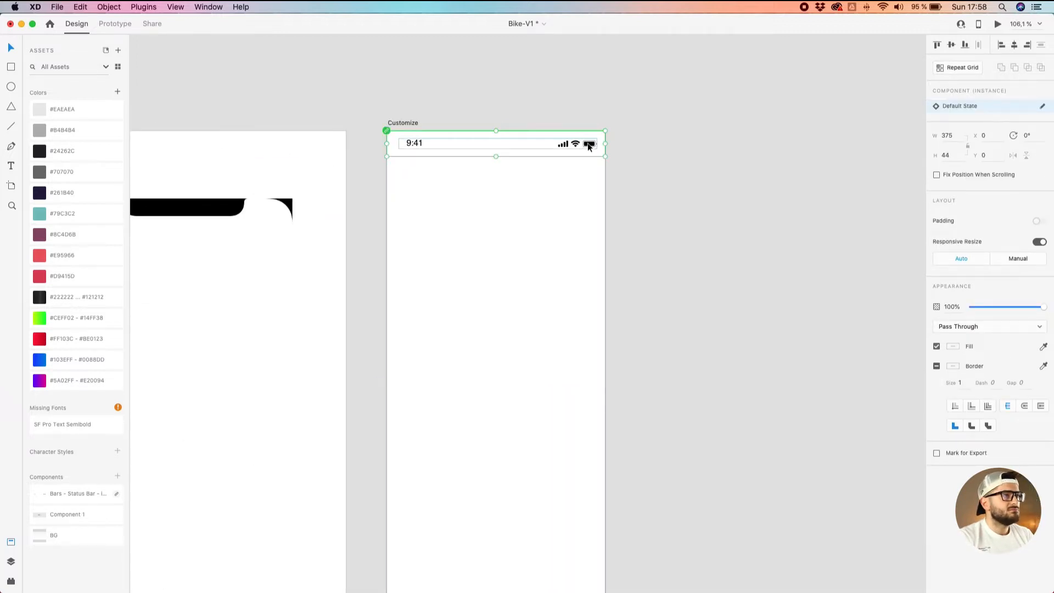
left_click(11, 561)
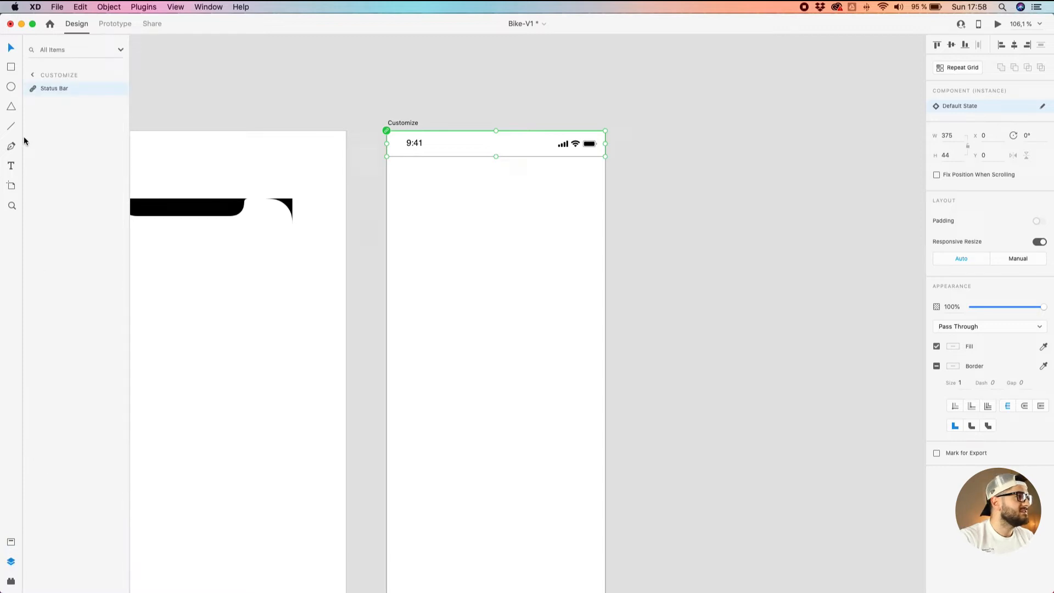
Copy the notched phone display shape from Artboard – 1 onto the Customize artboard, aligned with its edges.
left_click_drag(361, 96, 463, 64)
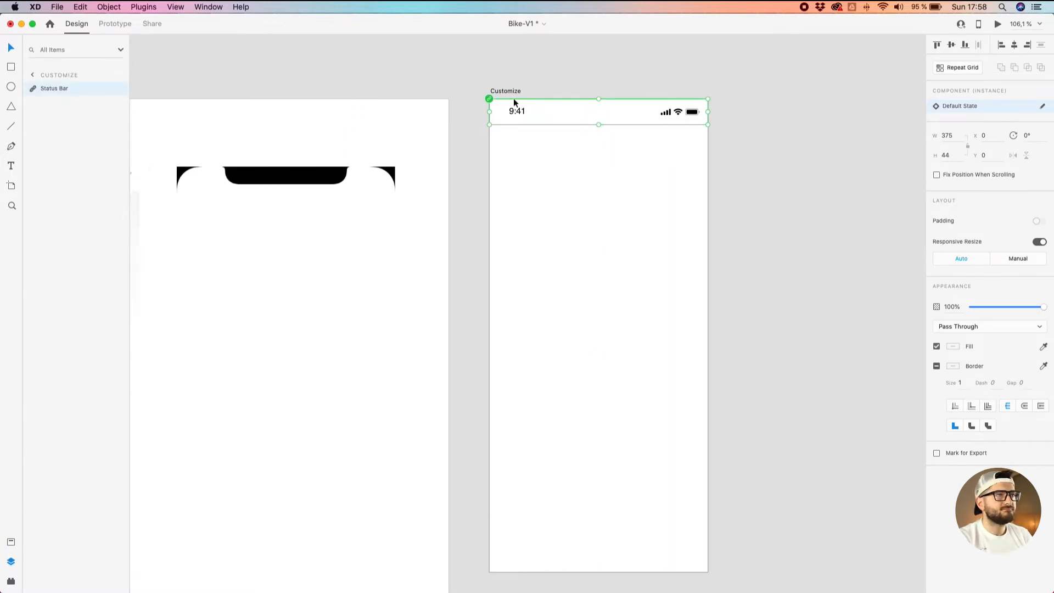
scroll(513, 98, "down", 3)
scroll(647, 86, "up", 2)
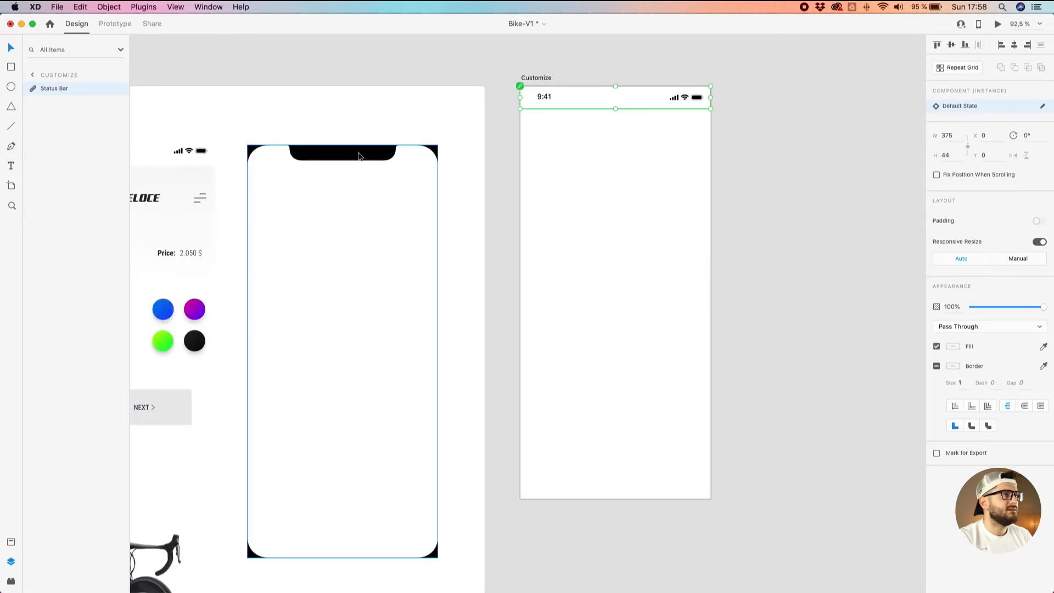
left_click_drag(358, 156, 628, 97)
left_click(775, 104)
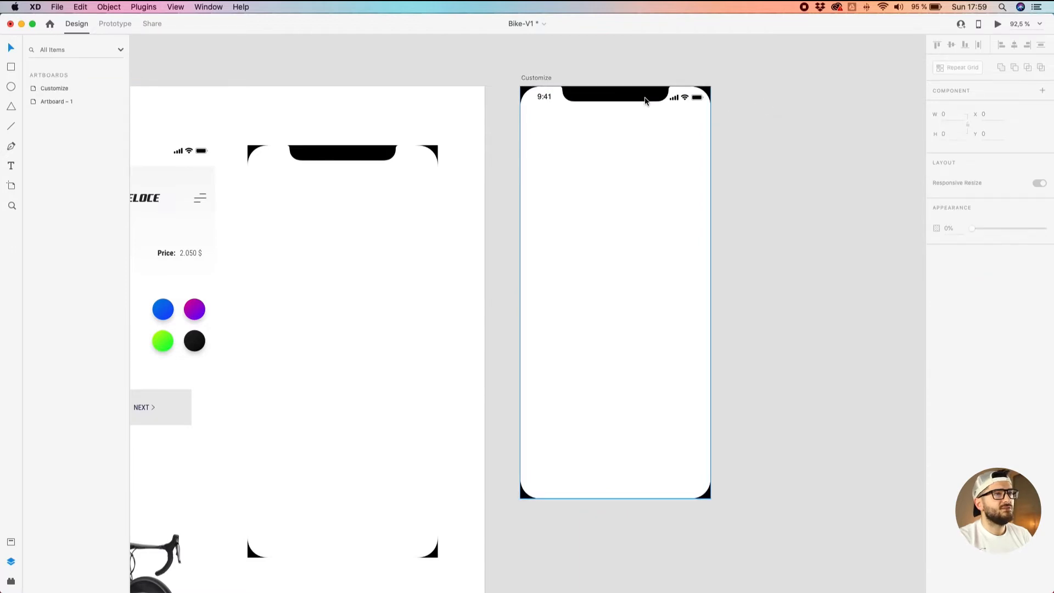
Preview the Customize artboard to check the status bar and notch, and close the preview.
left_click_drag(291, 78, 424, 63)
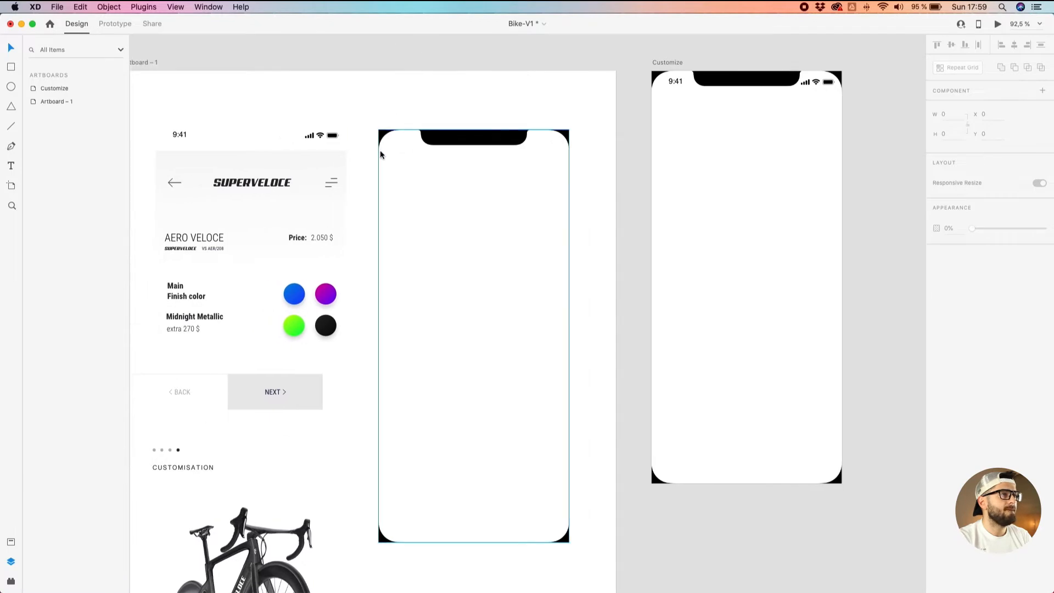
left_click(664, 63)
left_click(998, 24)
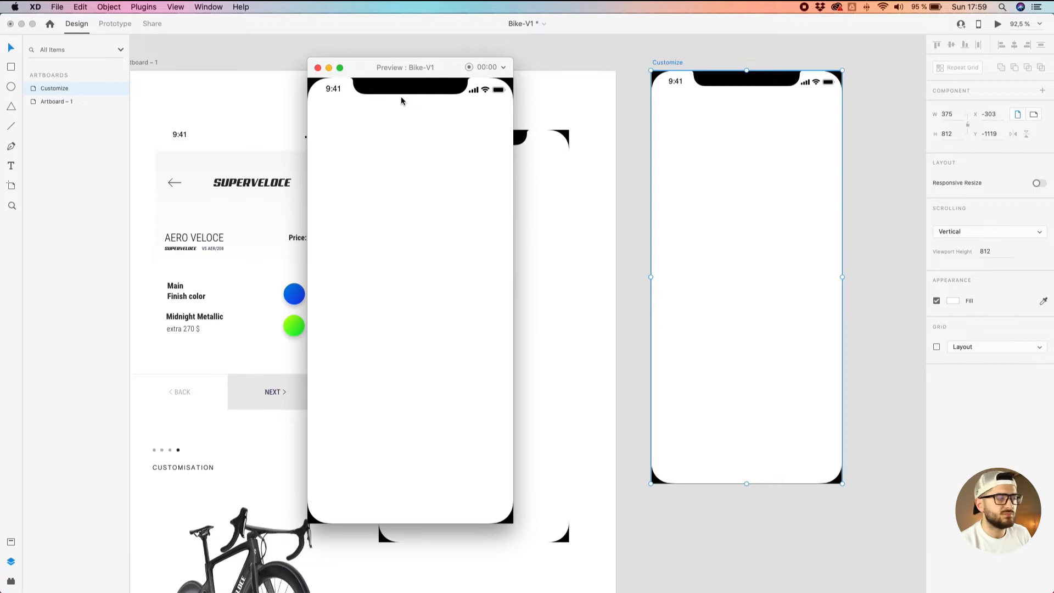
left_click(319, 67)
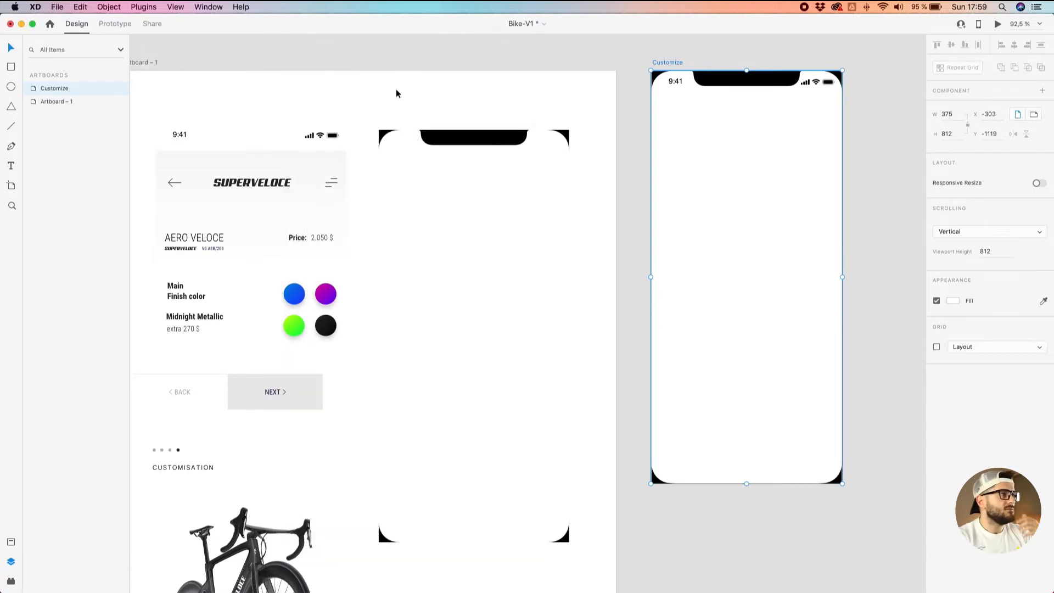
Copy the bike from Artboard – 1 onto the Customize artboard, centred horizontally and placed at Y 100.
left_click(265, 530)
left_click_drag(255, 506, 754, 159)
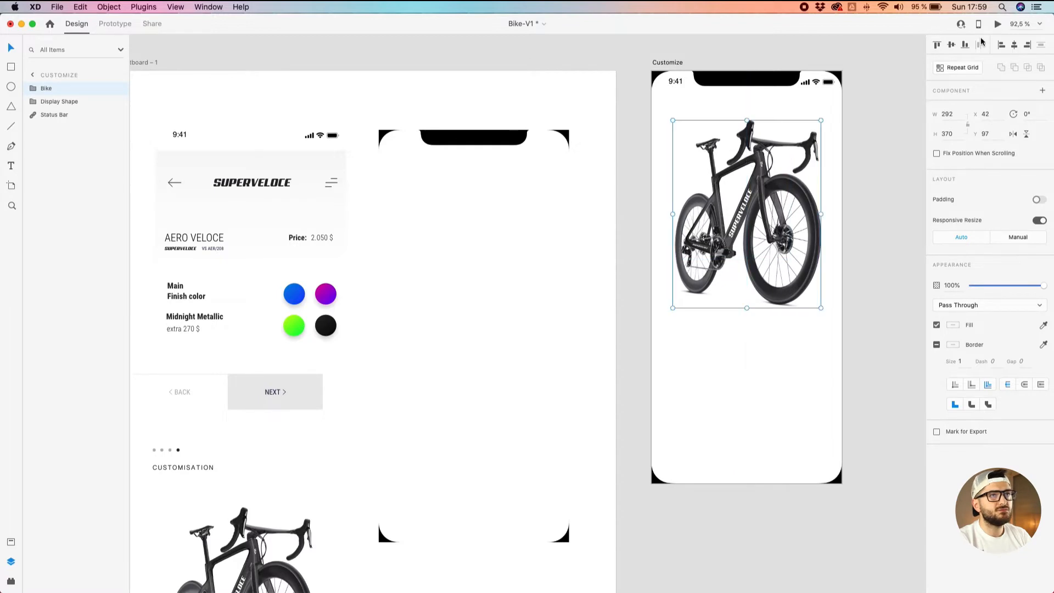
left_click(1013, 46)
key("alt")
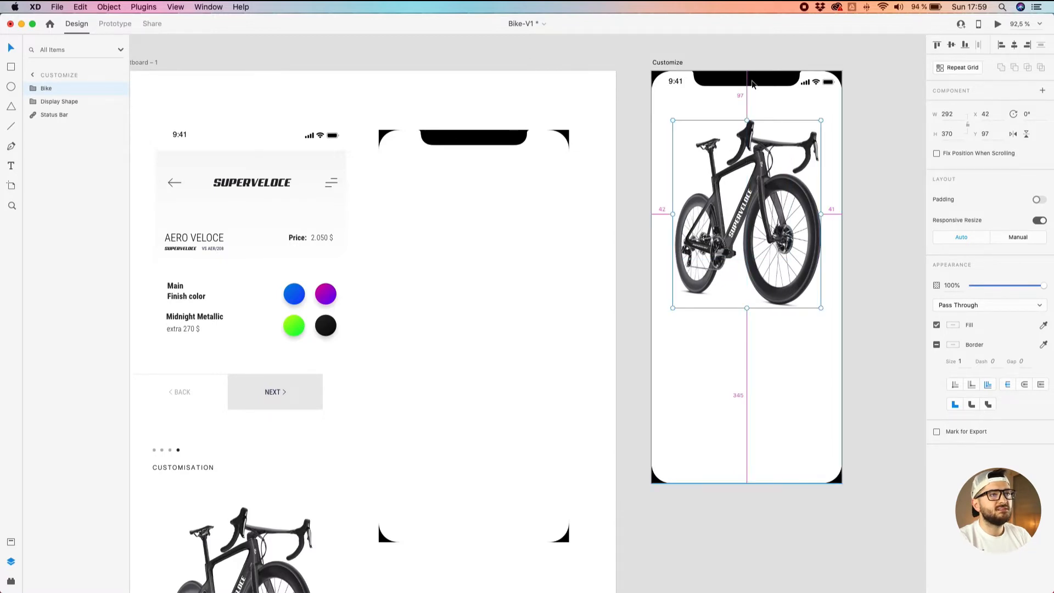
key("Down")
key("Down")
key("Down")
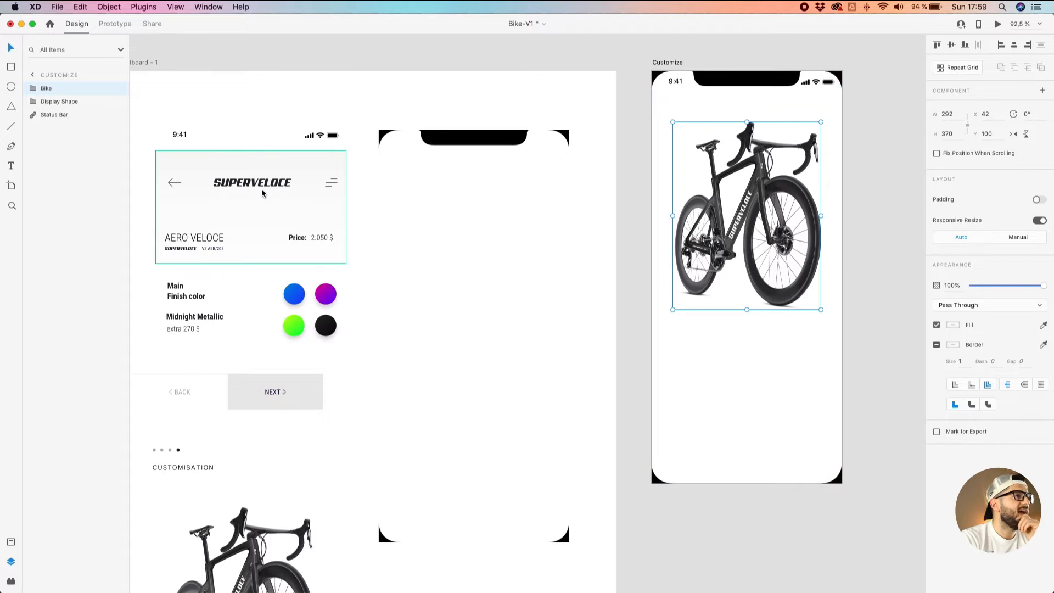
Copy the grey gradient background from Artboard – 1 to X 0, Y 0 on the Customize artboard, behind all other elements.
left_click(263, 171)
left_click_drag(262, 170, 795, 87)
right_click(792, 103)
left_click(836, 303)
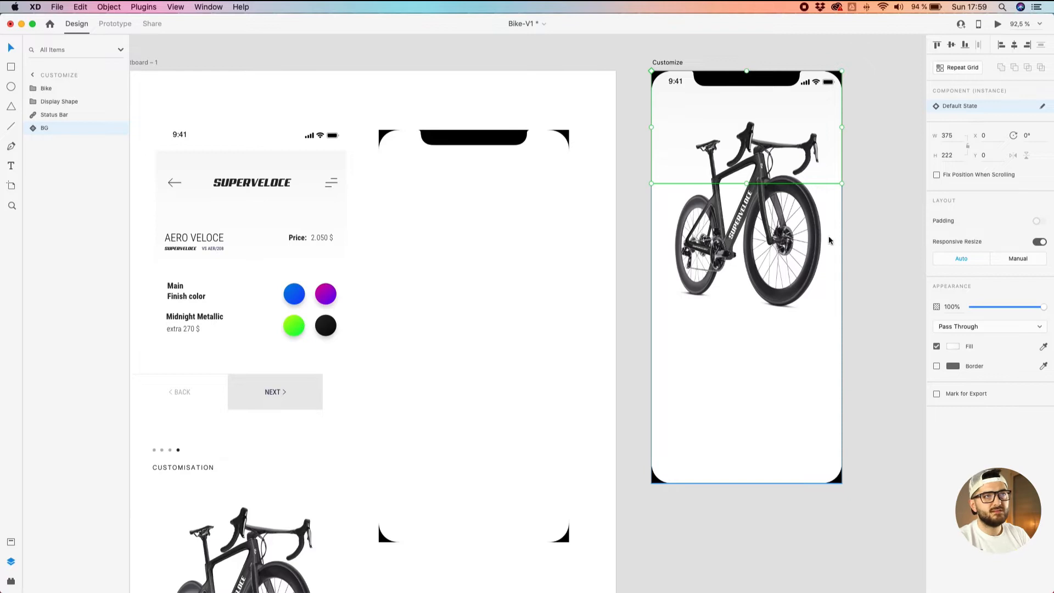
left_click(772, 107)
scroll(772, 110, "up", 3)
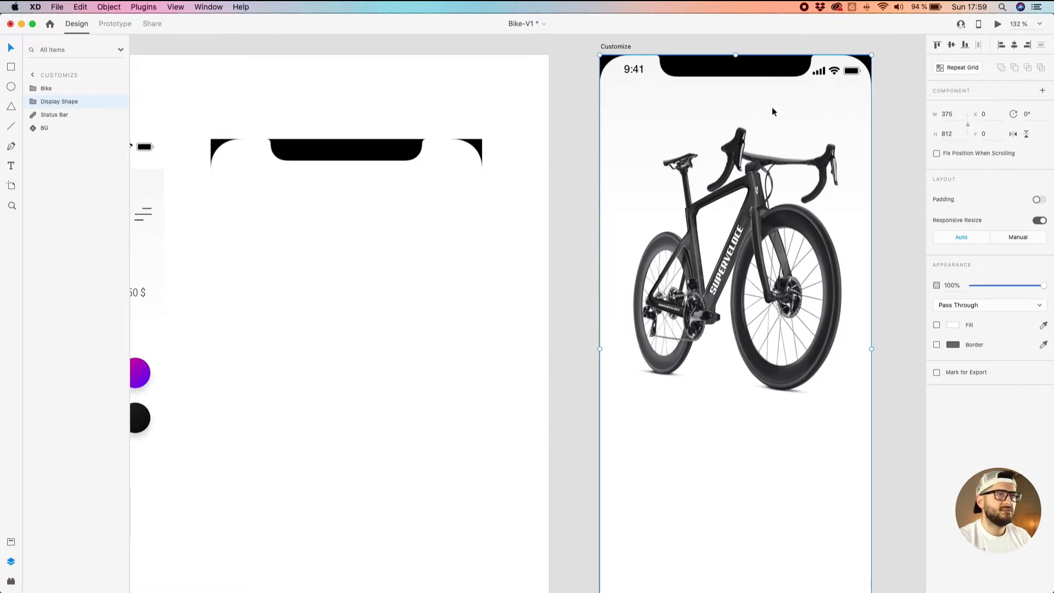
scroll(772, 107, "down", 2)
left_click(898, 93)
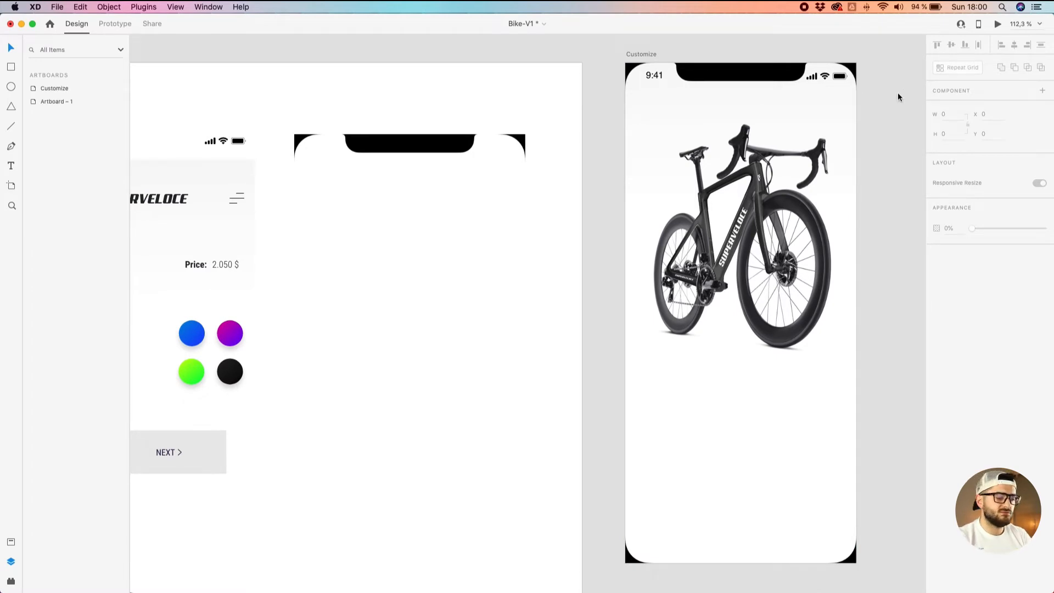
Lock and hide the Display Shape layer on the Customize artboard.
scroll(670, 93, "down", 3)
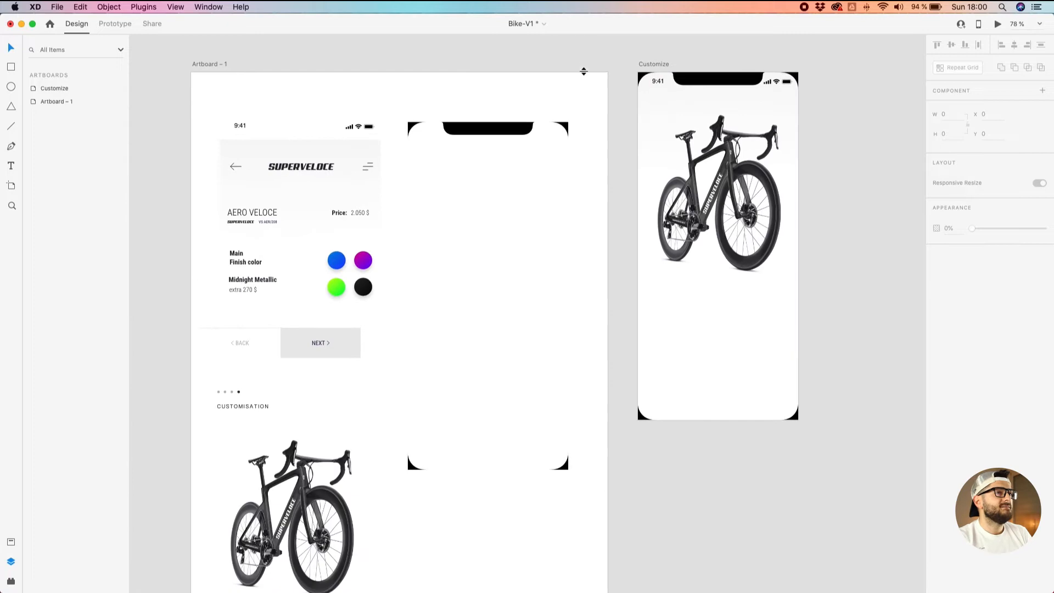
left_click(646, 117)
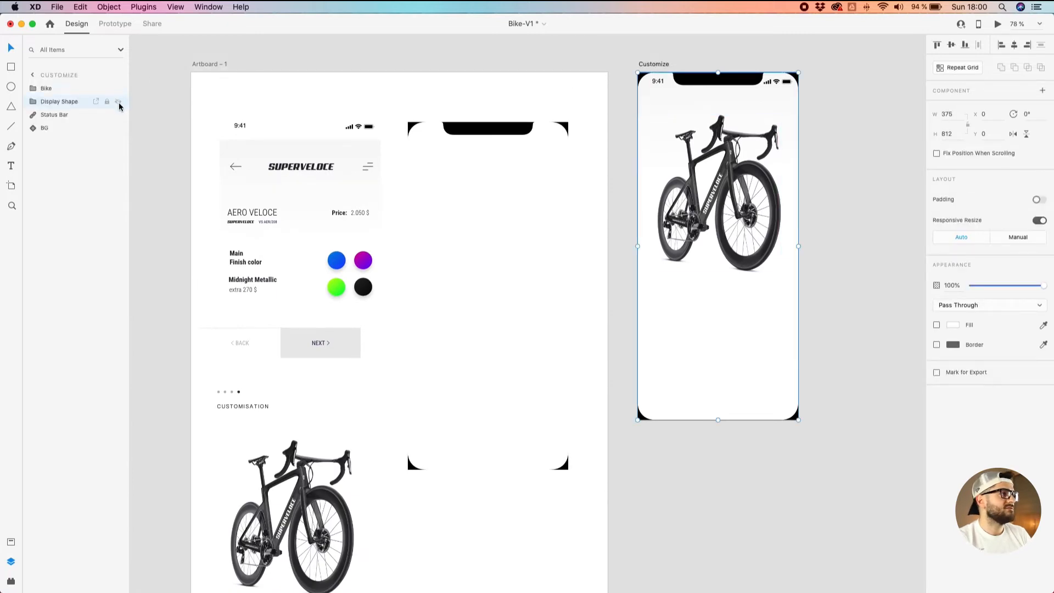
left_click(107, 102)
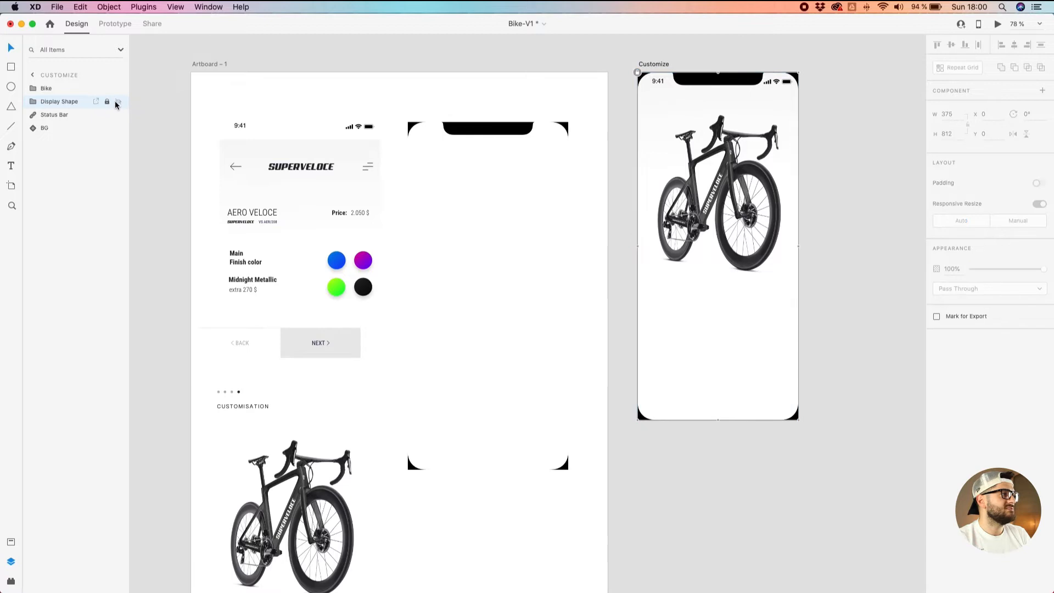
left_click(117, 102)
Try a dark solid colour fill in place of the gradient on the Customize artboard's background.
left_click(751, 108)
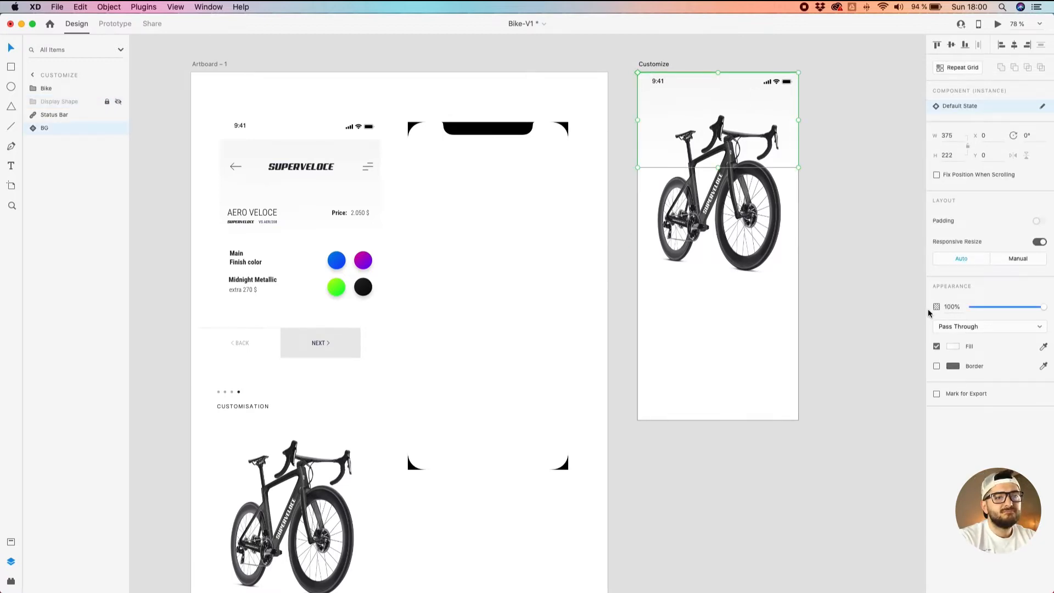
left_click(953, 347)
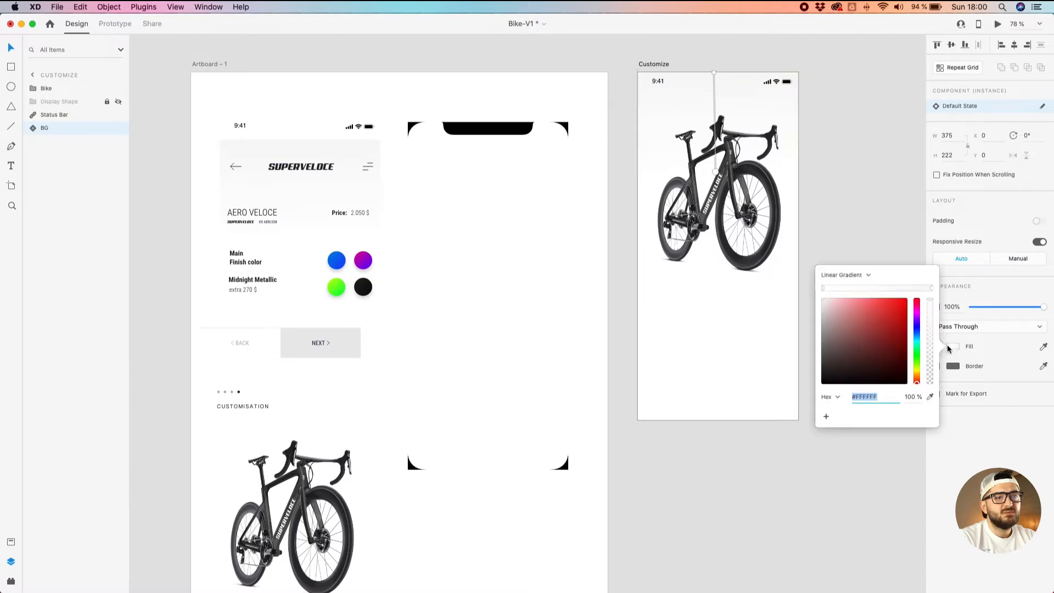
left_click(866, 274)
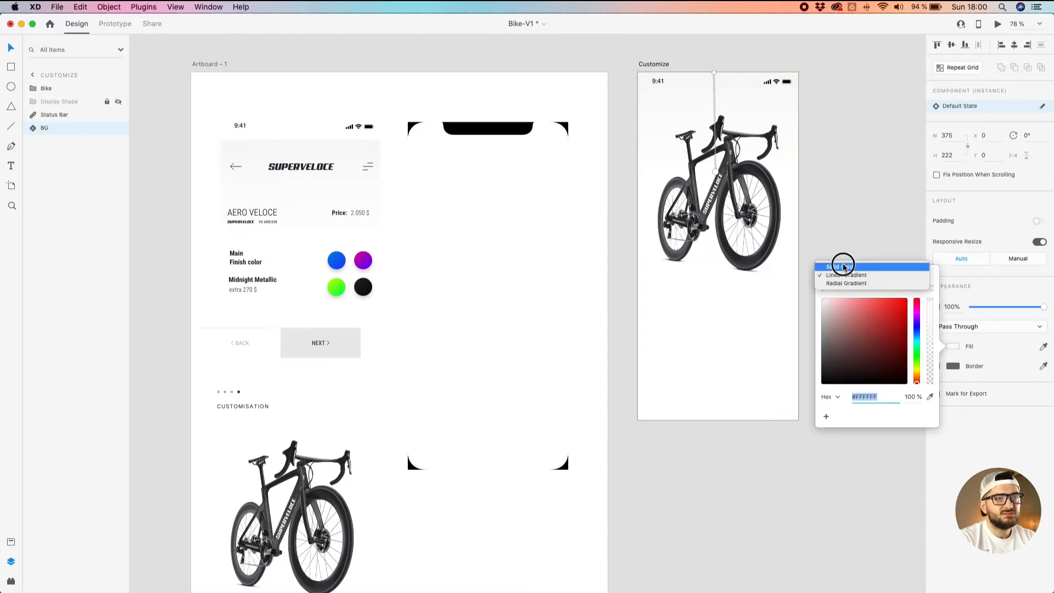
left_click(842, 265)
left_click_drag(866, 306, 795, 311)
left_click_drag(859, 313, 881, 334)
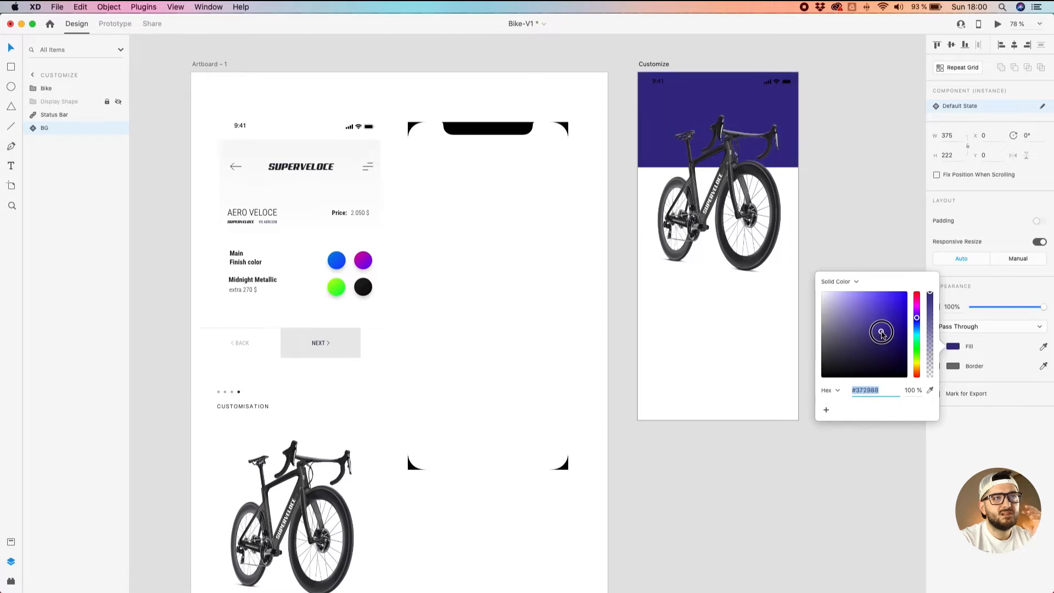
left_click_drag(881, 332, 833, 349)
left_click(641, 120)
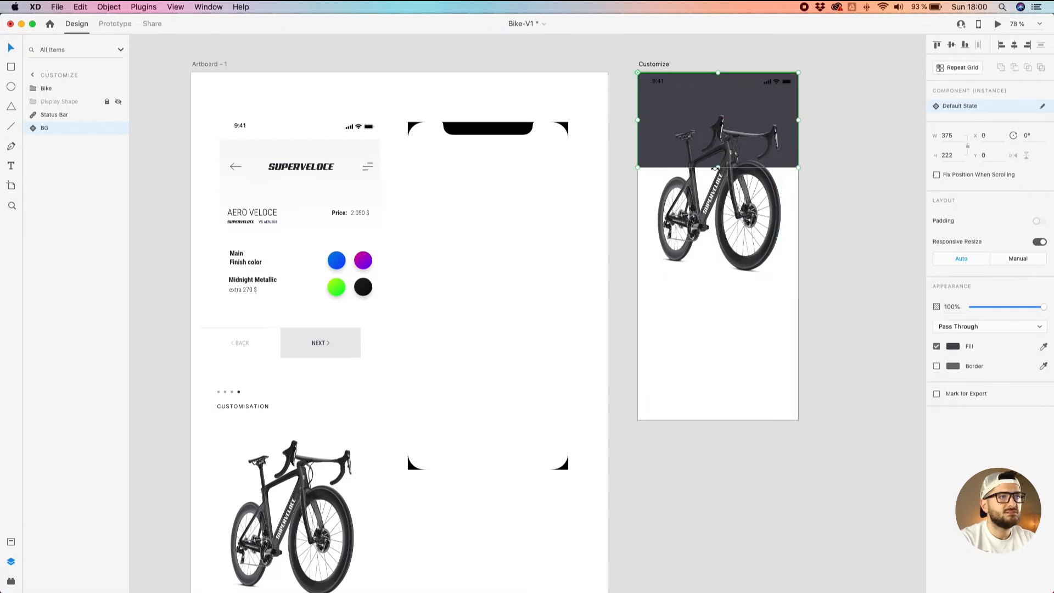
Try stretching the background to a height of about 793 and darkening its fill to neutral grey #3E3E3E.
left_click_drag(718, 167, 732, 412)
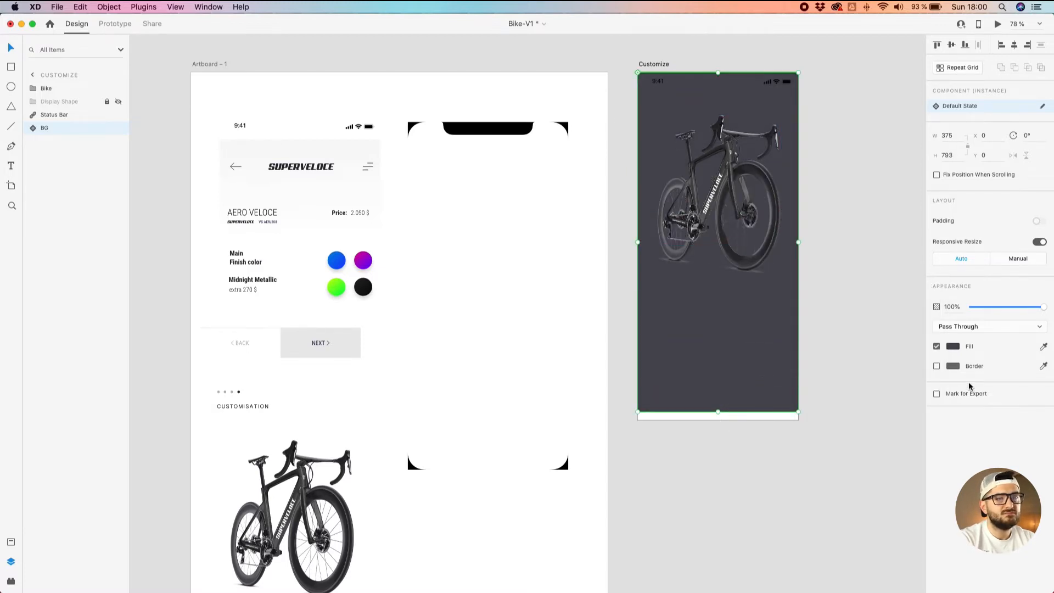
left_click(954, 346)
left_click_drag(834, 350, 814, 355)
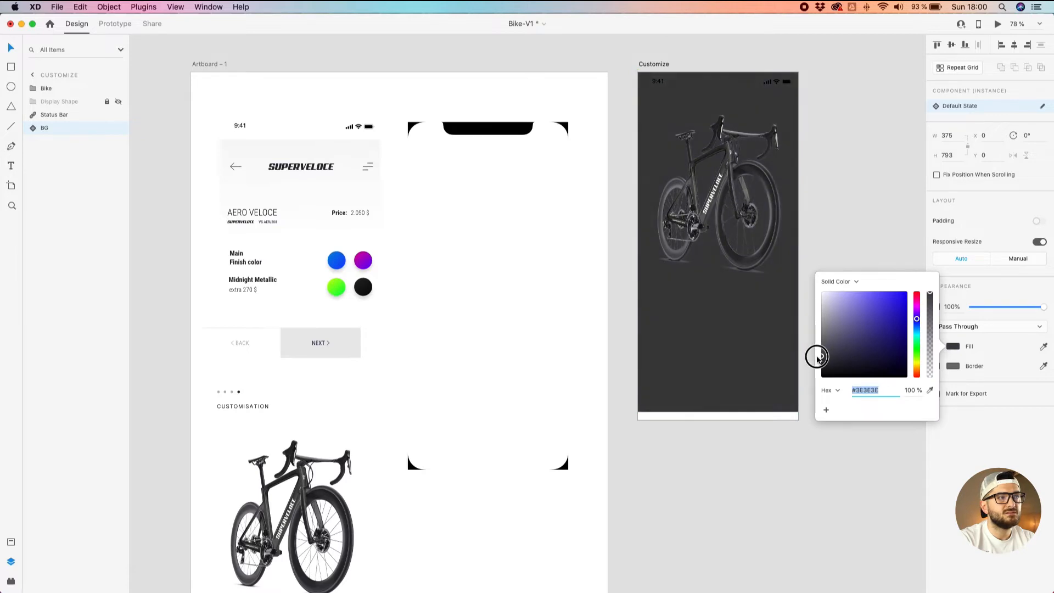
Undo the trial fill and height changes made to the Customize artboard's background.
left_click(779, 306)
key("ctrl+z")
key("ctrl+z")
key("ctrl+z")
key("super+z")
key("super+z")
key("super+z")
key("super+z")
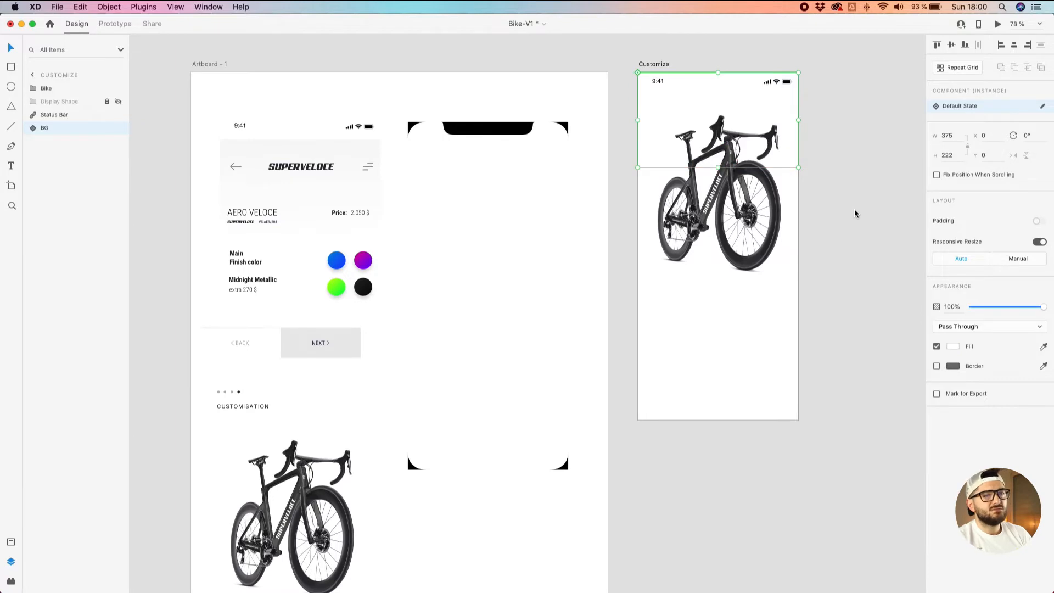
left_click(952, 347)
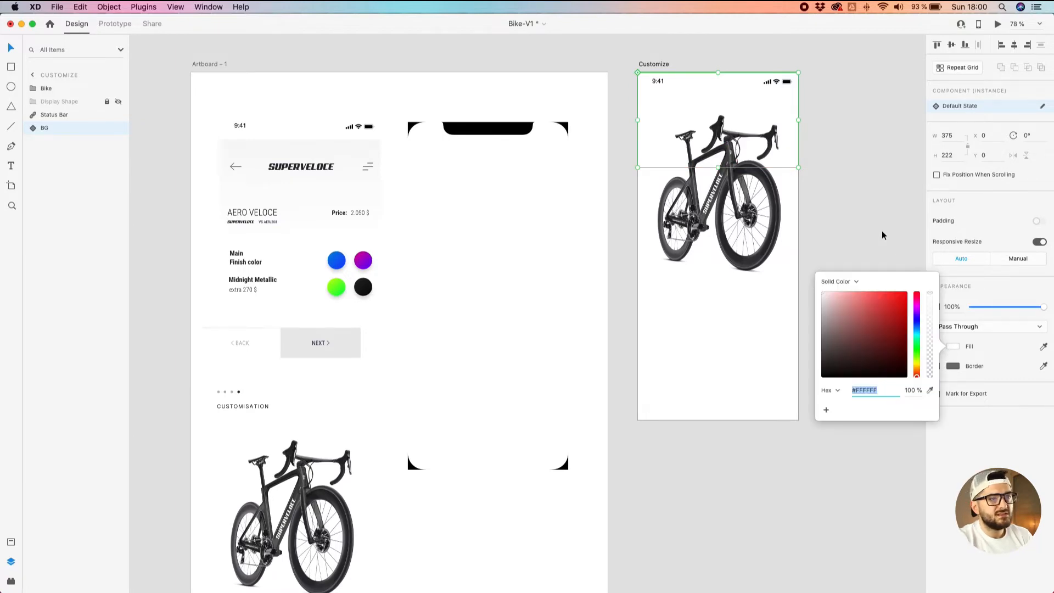
left_click(866, 213)
key("super+z")
key("super+z")
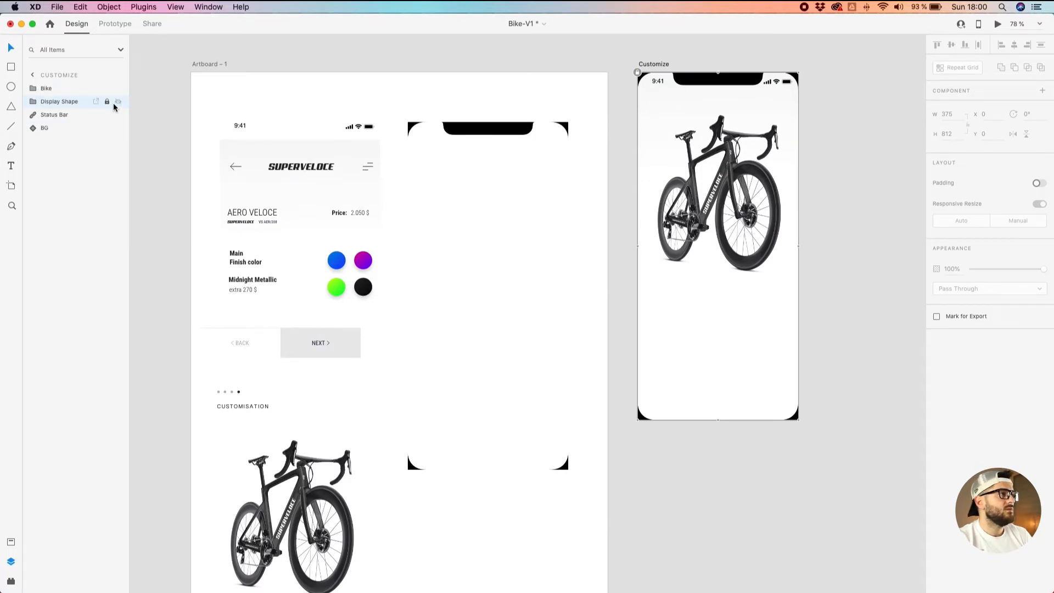
Hide the Display Shape layer on the Customize artboard again.
left_click(118, 101)
left_click(743, 105)
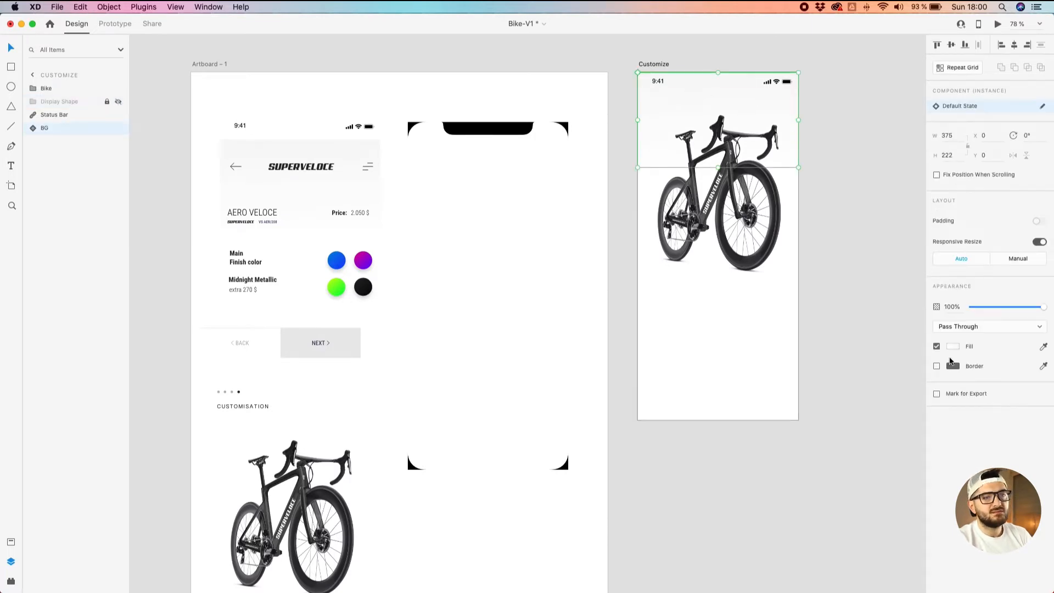
left_click(952, 366)
left_click(851, 204)
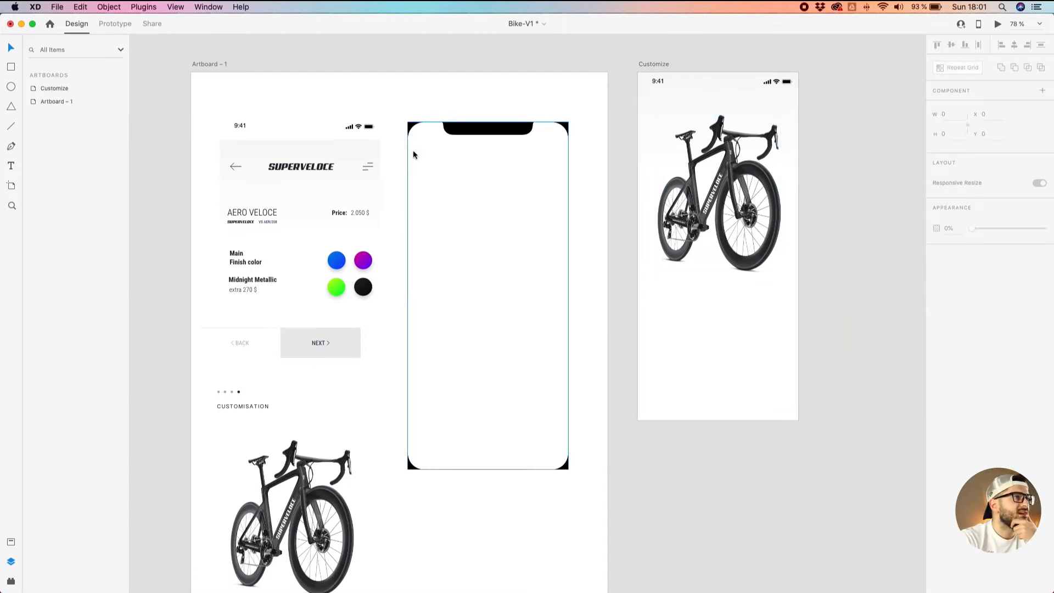
Copy the SUPERVELOCE title from Artboard – 1 onto the Customize artboard, centred horizontally and placed at Y 74.
left_click(270, 167)
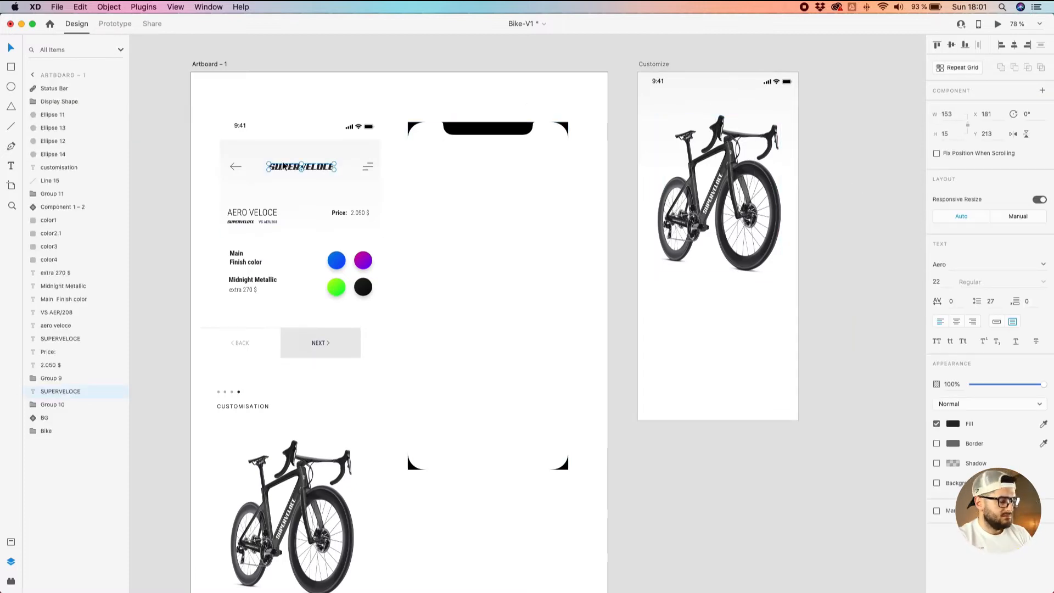
left_click_drag(270, 167, 703, 109)
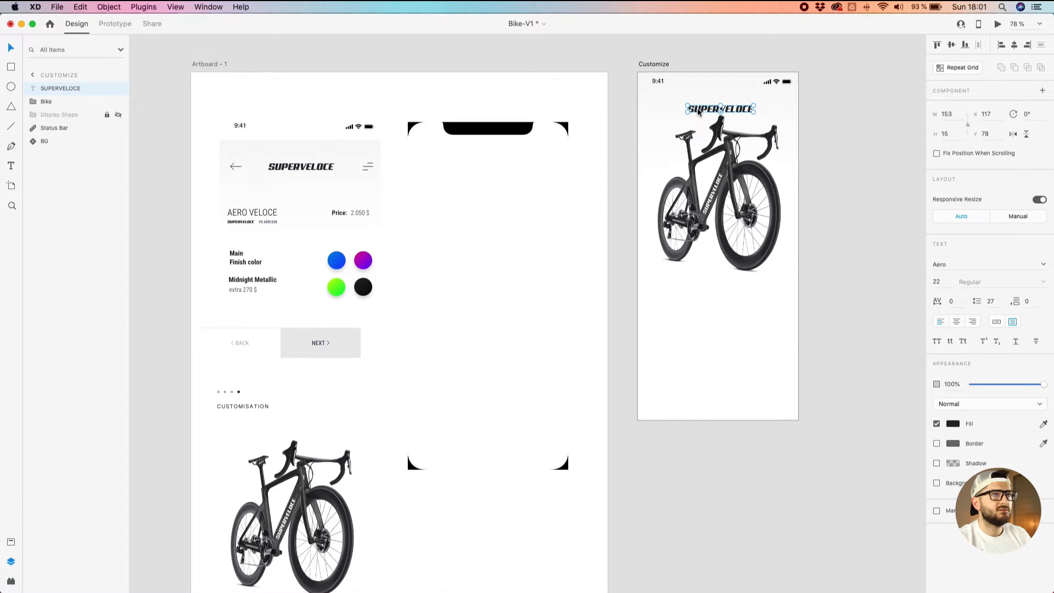
left_click(1014, 46)
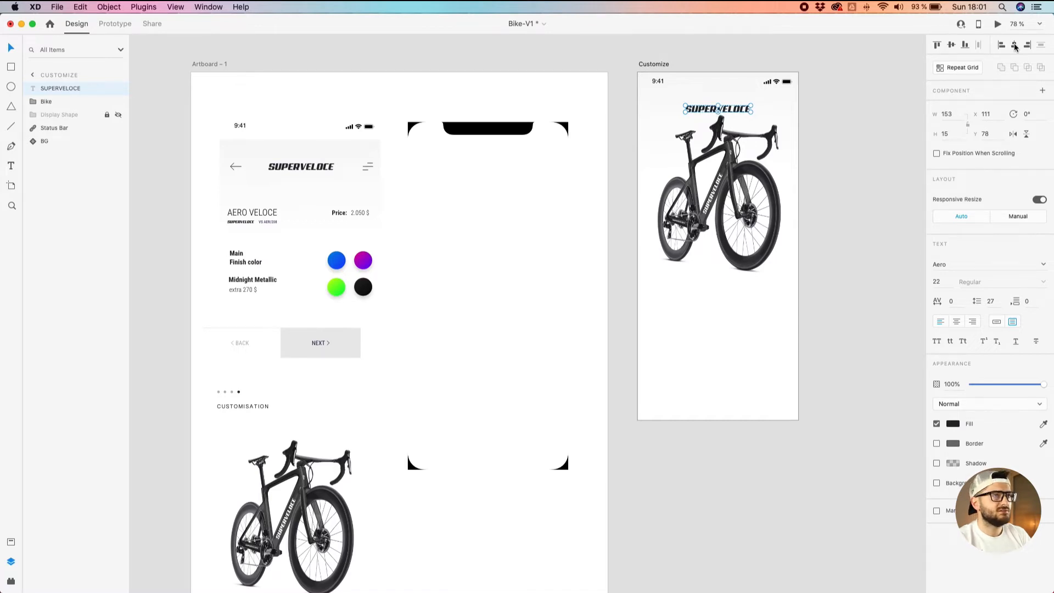
scroll(818, 36, "up", 2)
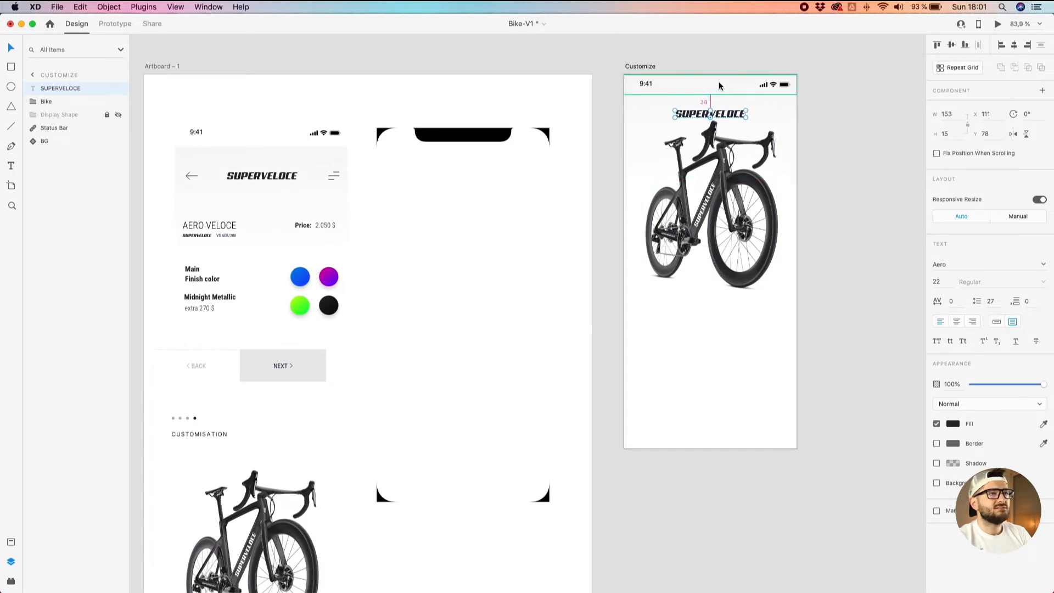
key("Up")
key("Up")
key("Up")
key("Up")
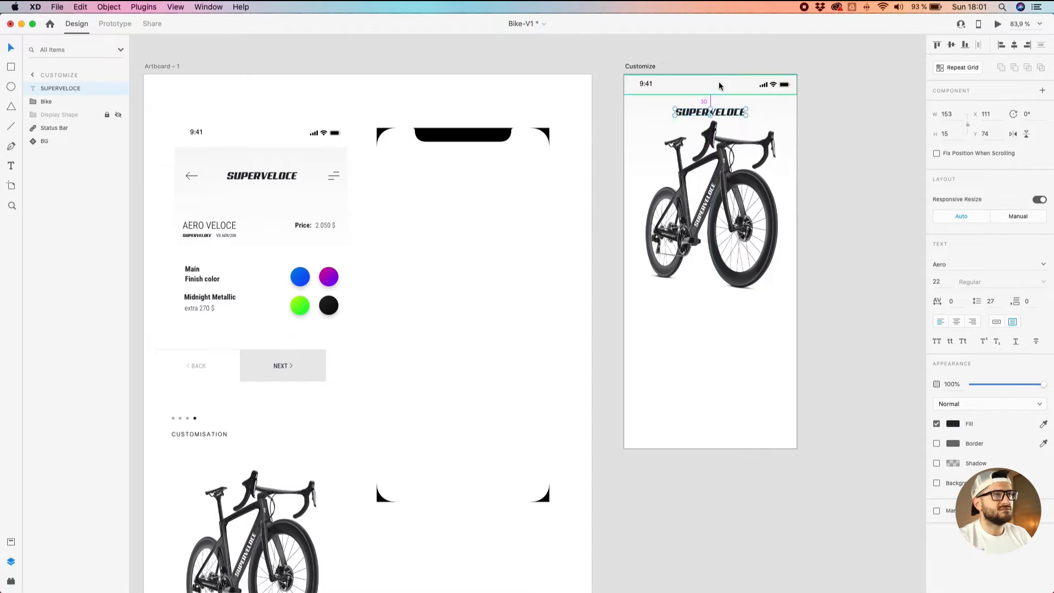
Move the bike on the Customize artboard down to Y 117, leaving more space below the SUPERVELOCE title.
left_click(720, 142)
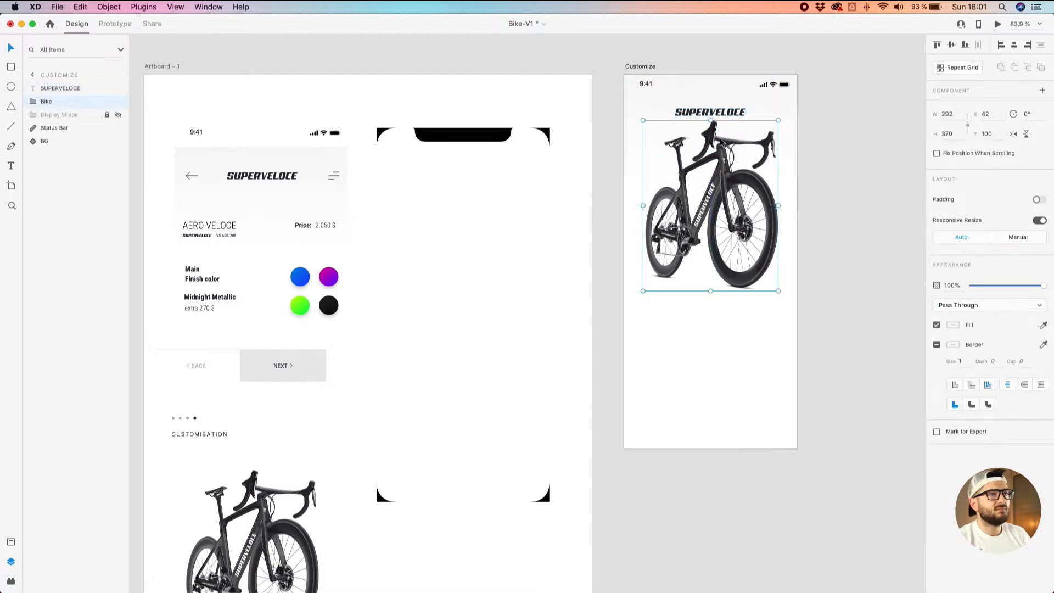
key("shift+Down")
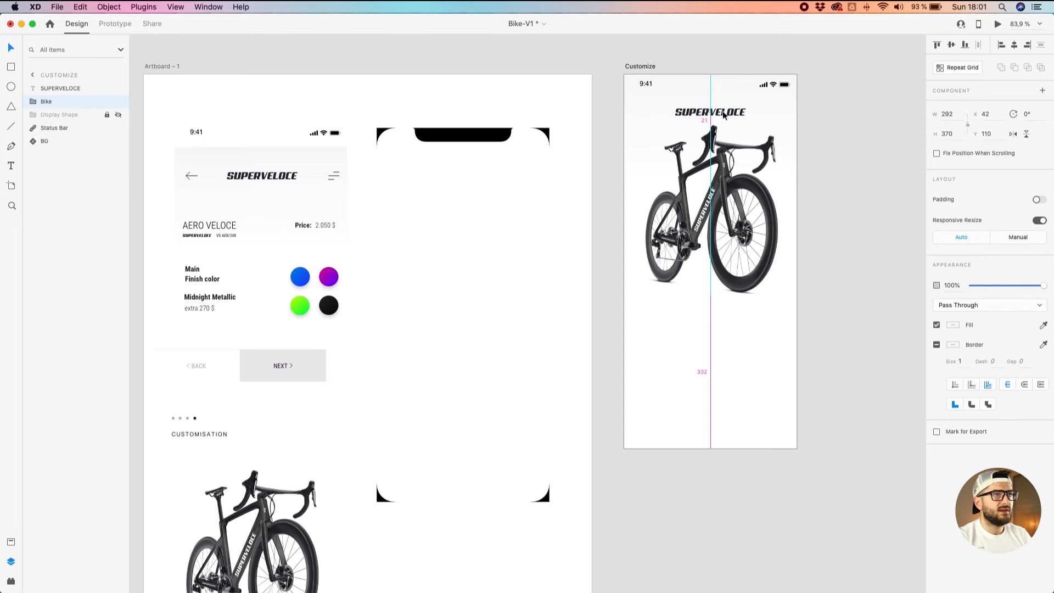
key("Down")
key("Down")
key("Down")
key("Down")
key("Down")
key("Down")
key("Down")
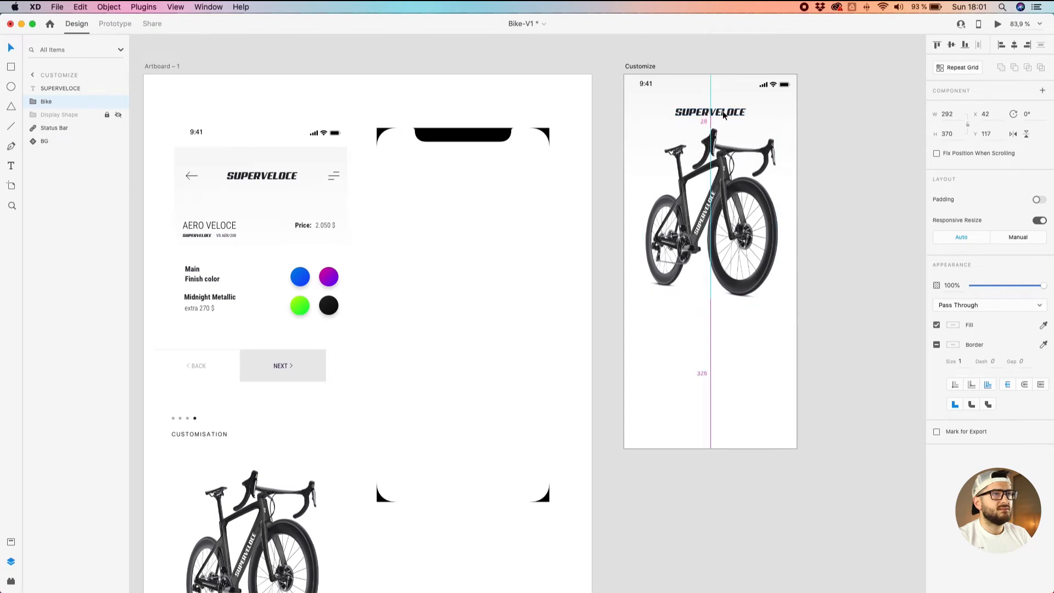
scroll(718, 102, "right", 1)
left_click(699, 70)
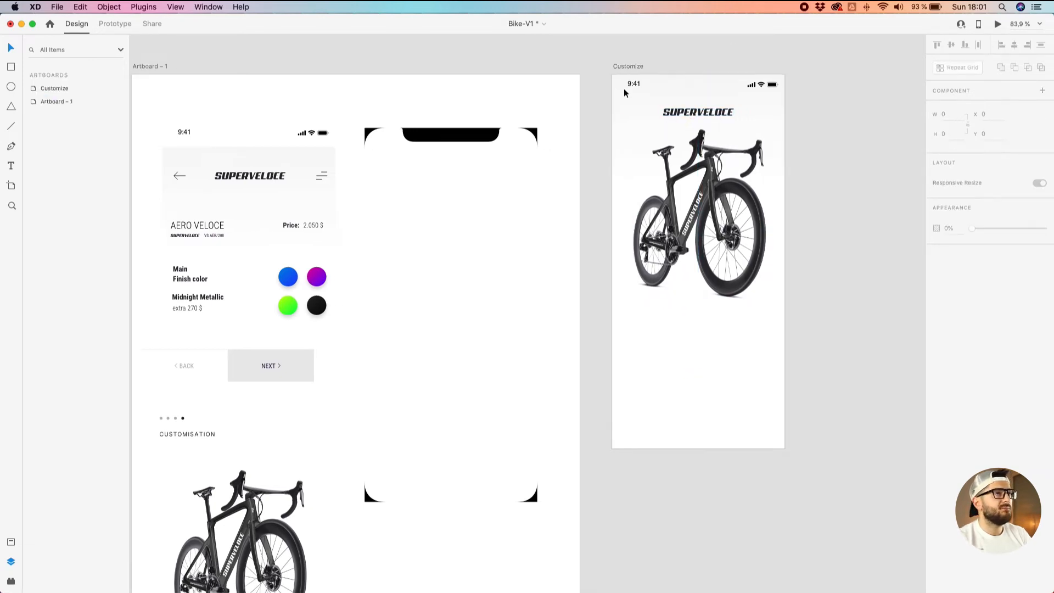
Copy the back arrow onto the Customize artboard at X 20, Y 74, with a vertical guide along its left edge.
left_click_drag(179, 175, 636, 112)
scroll(636, 113, "up", 5)
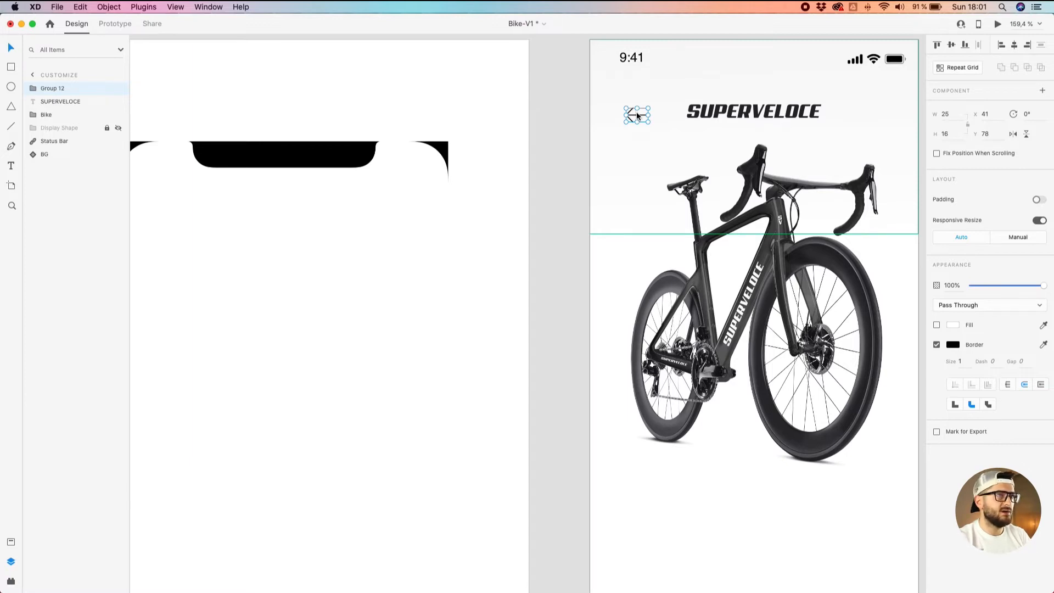
left_click_drag(637, 111, 614, 113)
left_click(626, 112)
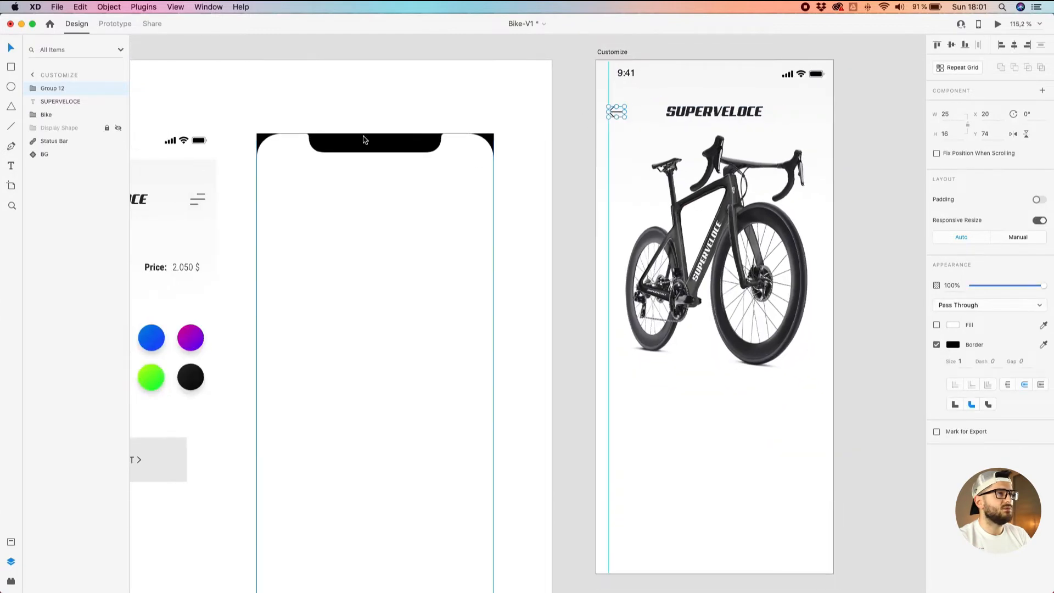
Copy the menu icon from Artboard – 1 onto the Customize artboard at Y 74 and add a second vertical guide near the right edge.
left_click_drag(200, 201, 817, 113)
left_click_drag(592, 157, 818, 157)
left_click(815, 112)
scroll(830, 100, "up", 5)
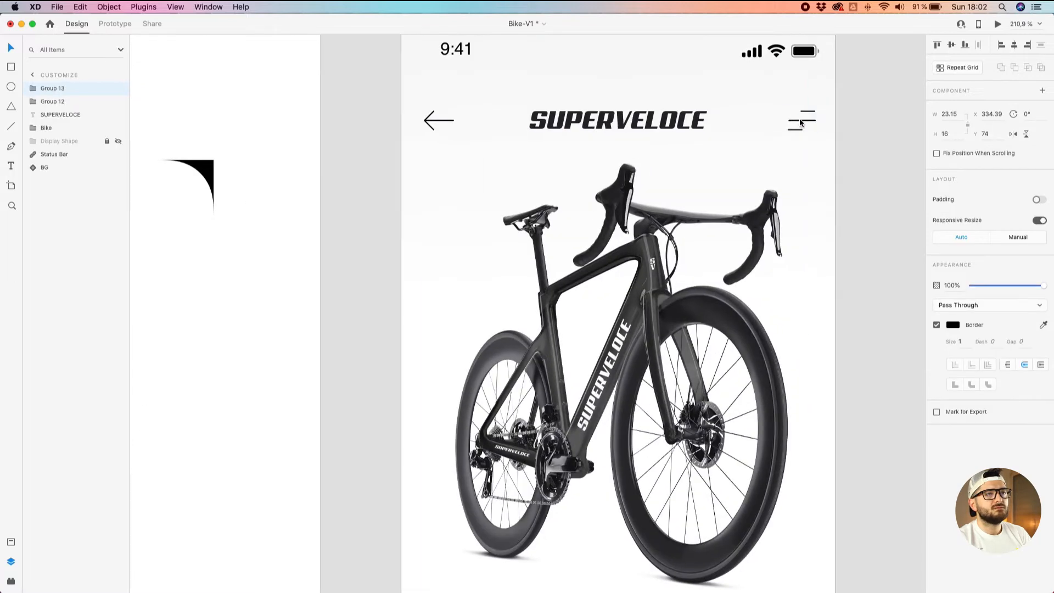
Adjust the second guide to 20 from the artboard's right edge and align the menu icon's right side to it, at X 331.85.
left_click_drag(800, 121, 783, 121)
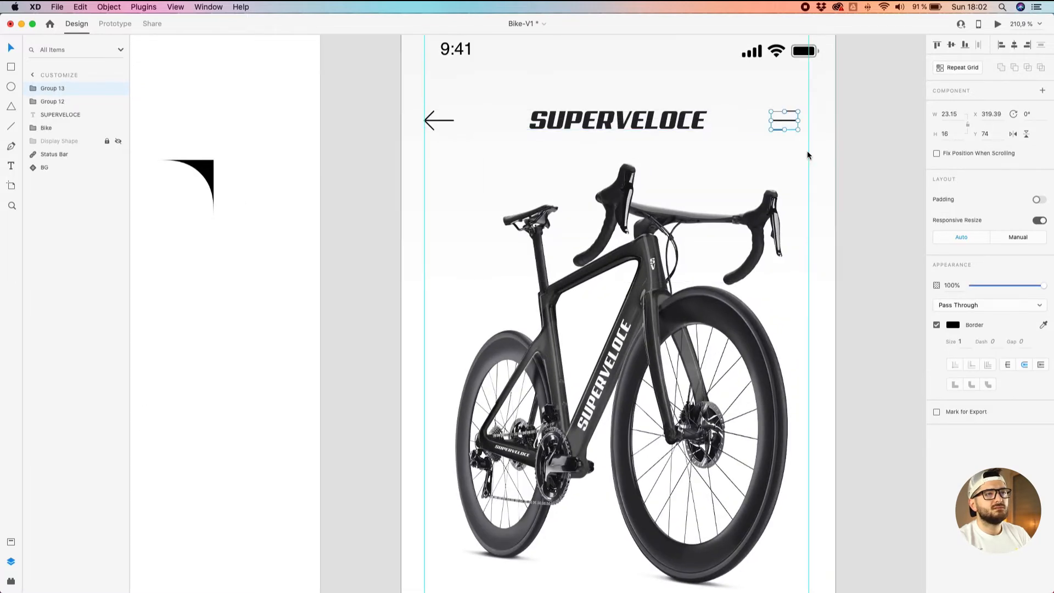
left_click_drag(810, 349, 812, 348)
left_click_drag(803, 276, 749, 348)
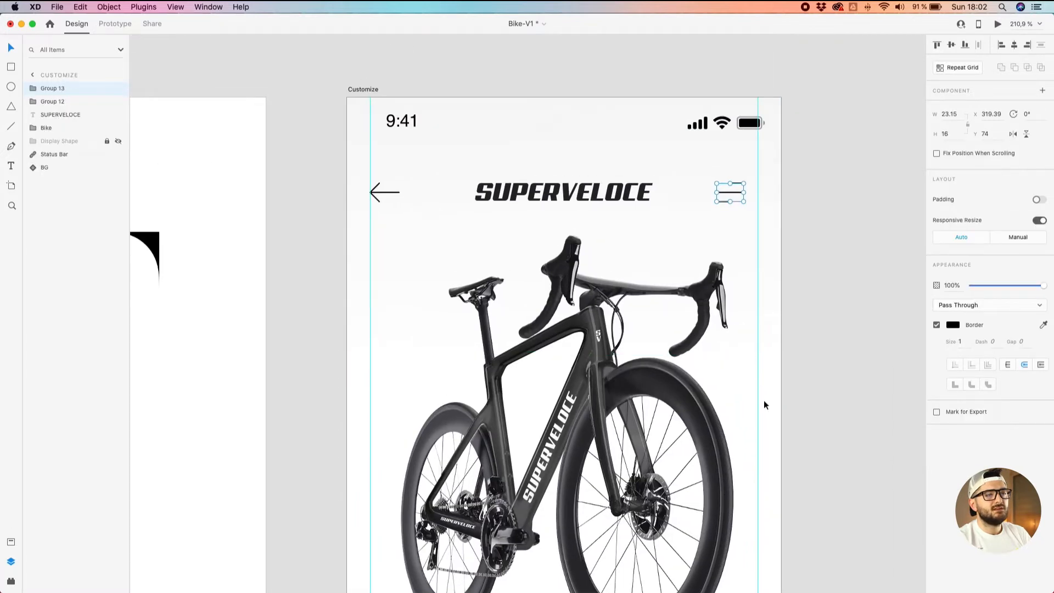
left_click_drag(757, 402, 757, 403)
left_click_drag(729, 192, 741, 196)
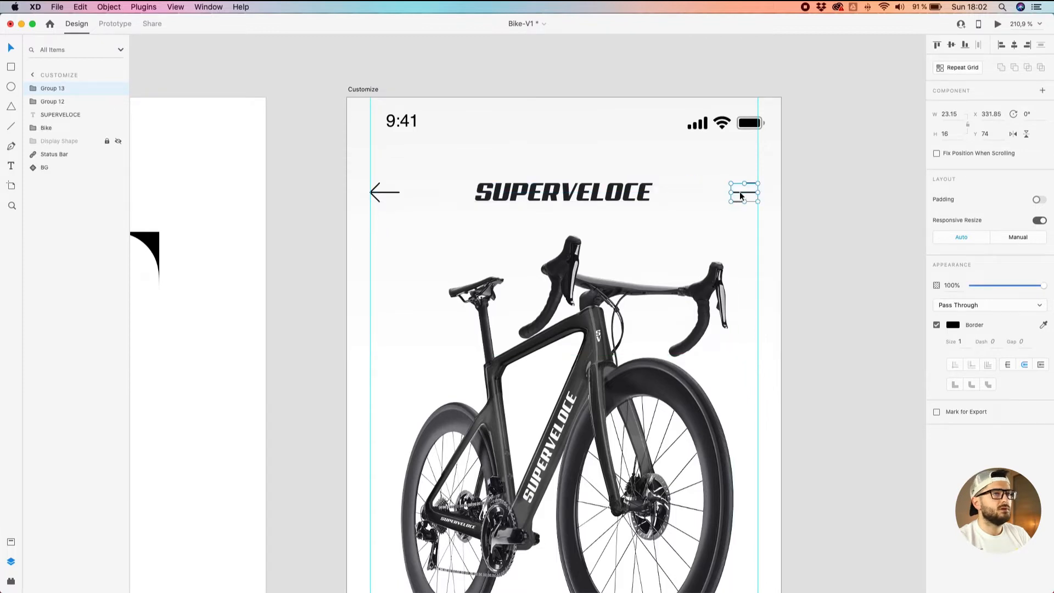
left_click(854, 196)
Align the SUPERVELOCE title, back arrow and menu icon to one another by their vertical centres.
scroll(844, 200, "down", 5)
left_click(661, 196)
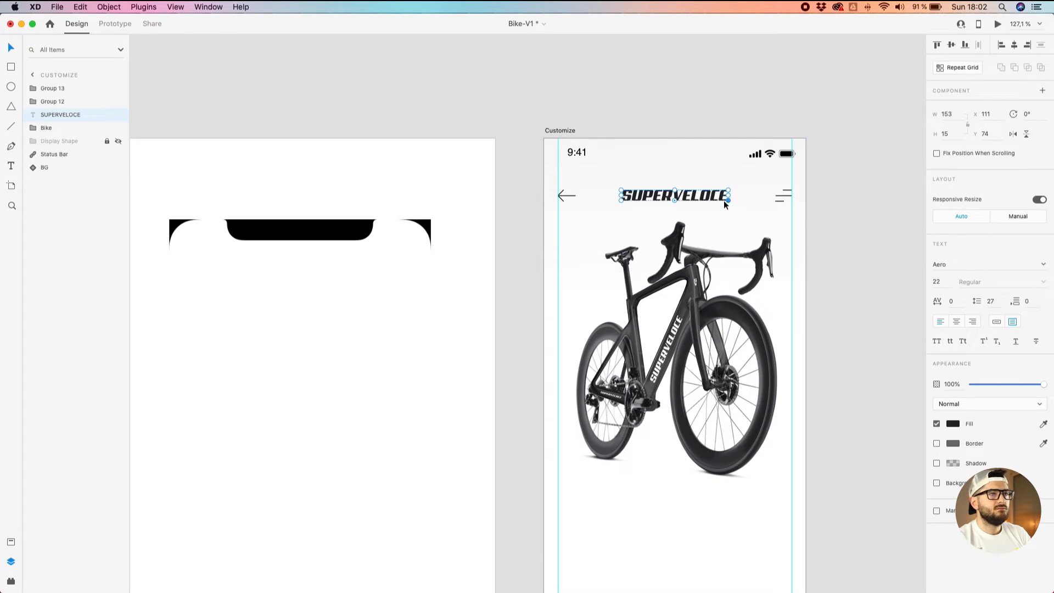
left_click(571, 196, "shift")
left_click(787, 197, "shift")
left_click(952, 46)
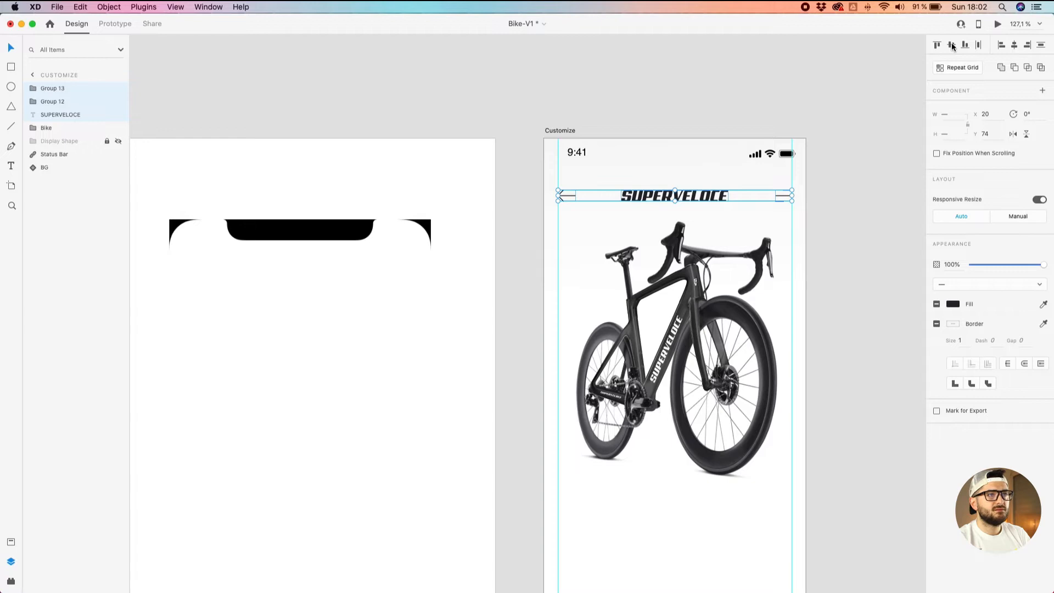
scroll(618, 87, "down", 3)
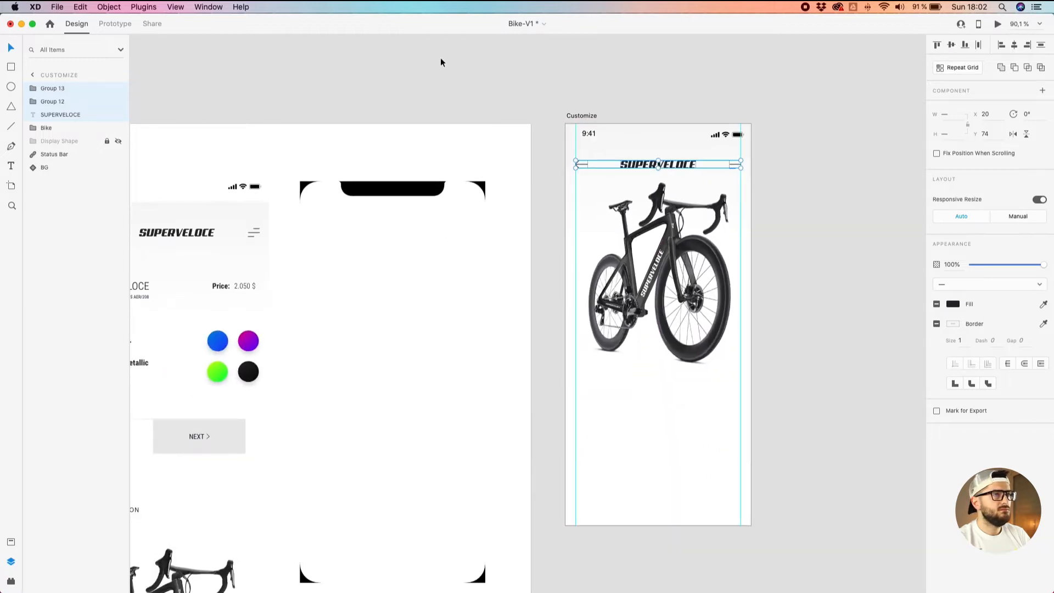
Copy the CUSTOMISATION label onto the Customize artboard, rotated -90°, at X 20 below the back arrow.
left_click_drag(414, 68, 451, 35)
left_click_drag(333, 214, 487, 203)
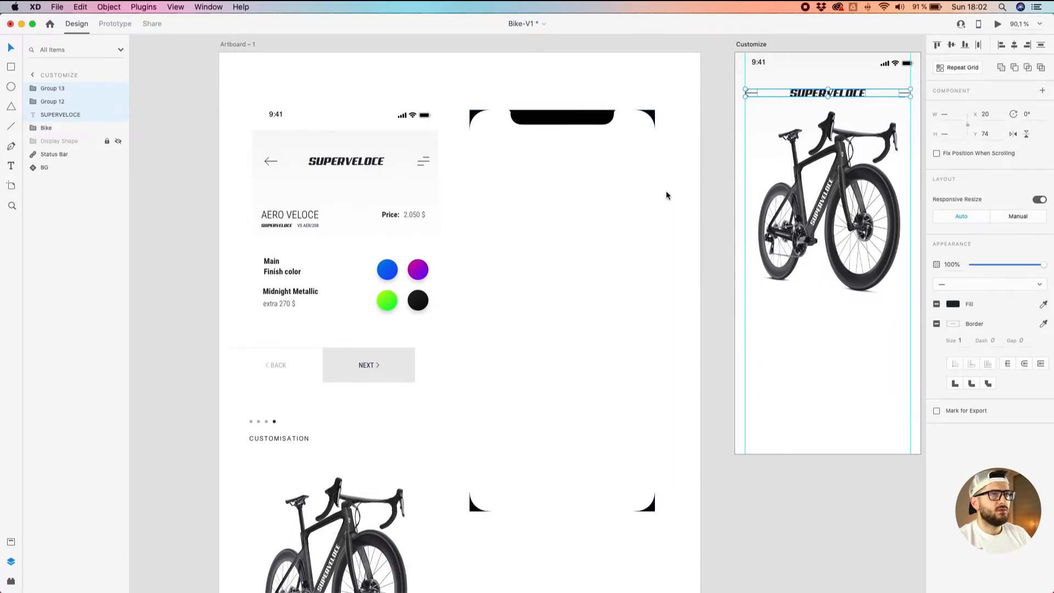
left_click_drag(658, 194, 603, 177)
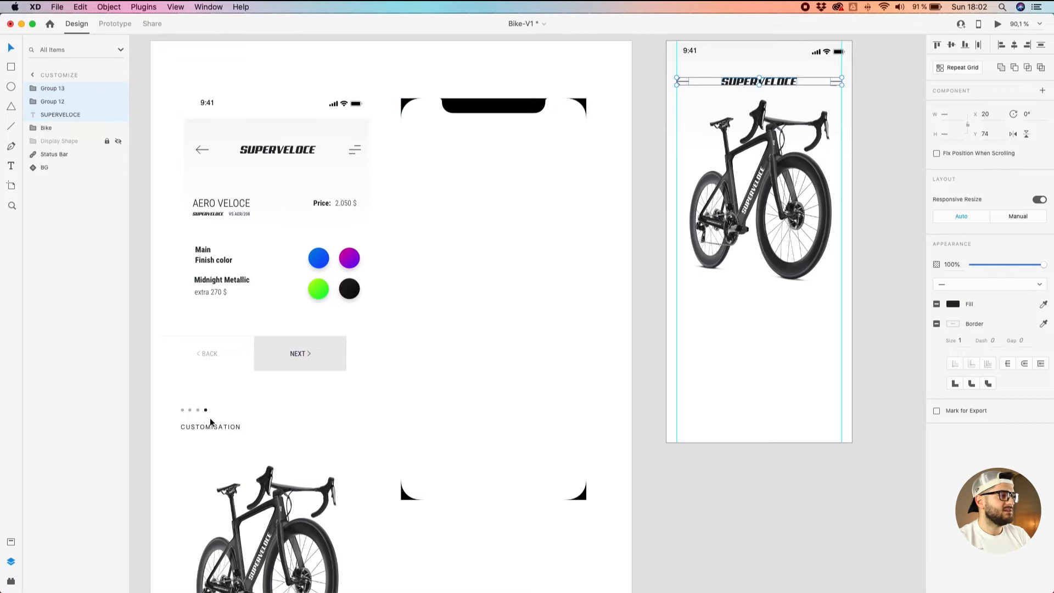
left_click_drag(212, 427, 677, 132)
scroll(687, 137, "up", 5)
scroll(677, 133, "down", 2)
key("alt")
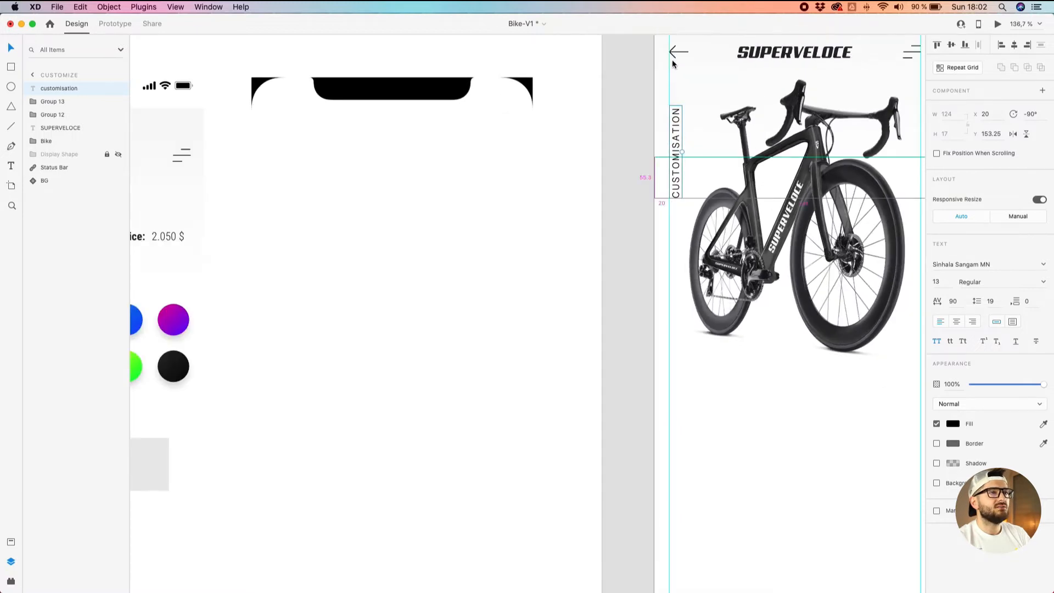
Round off the vertical CUSTOMISATION label's position and move it up to Y 150.
left_click(990, 134)
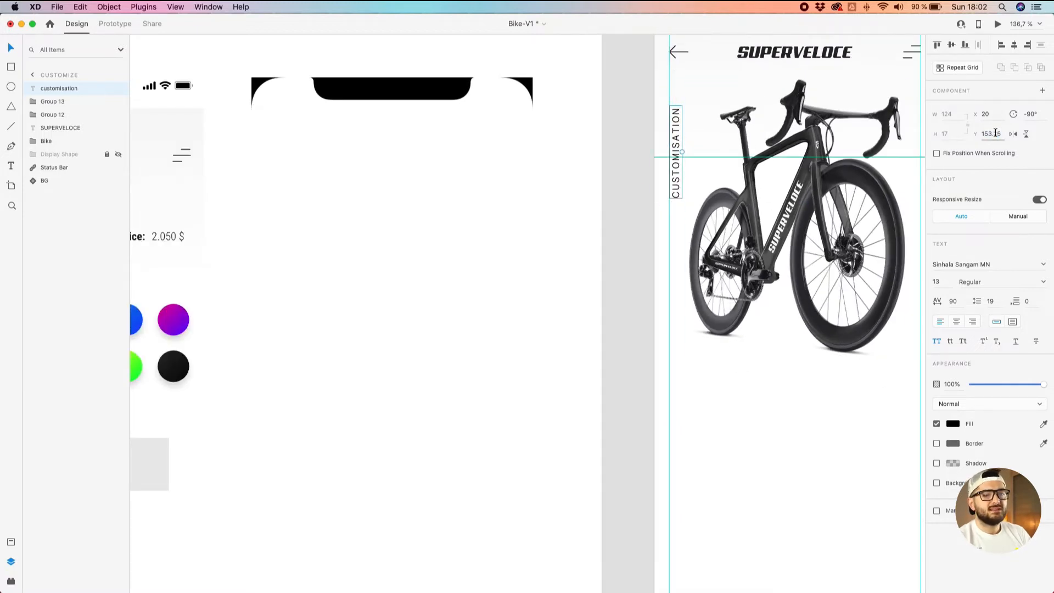
key("Right")
key("BackSpace")
key("BackSpace")
key("BackSpace")
key("Return")
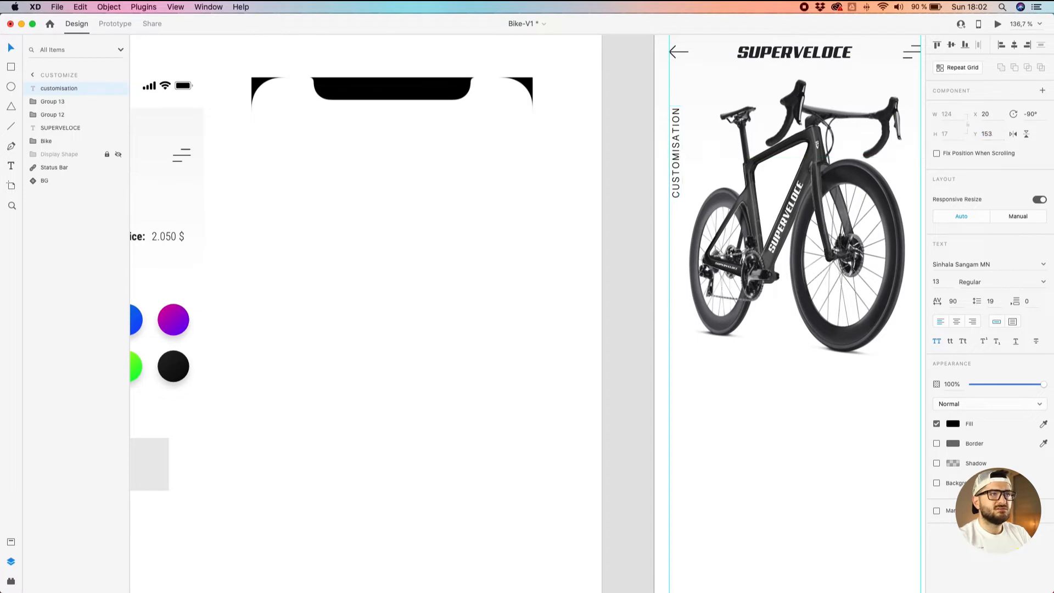
key("alt")
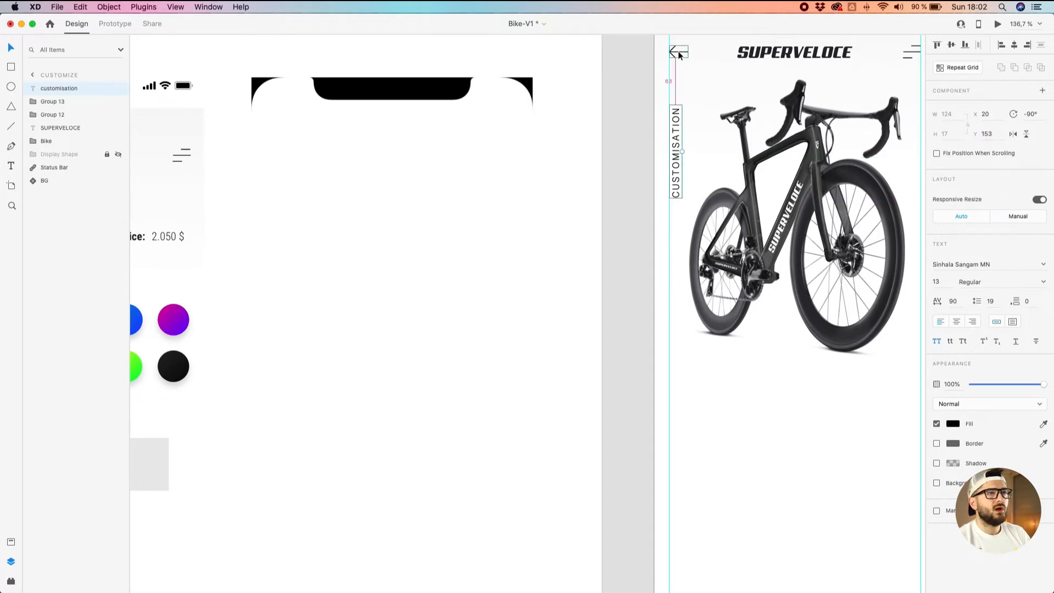
key("Up")
key("Up")
key("Up")
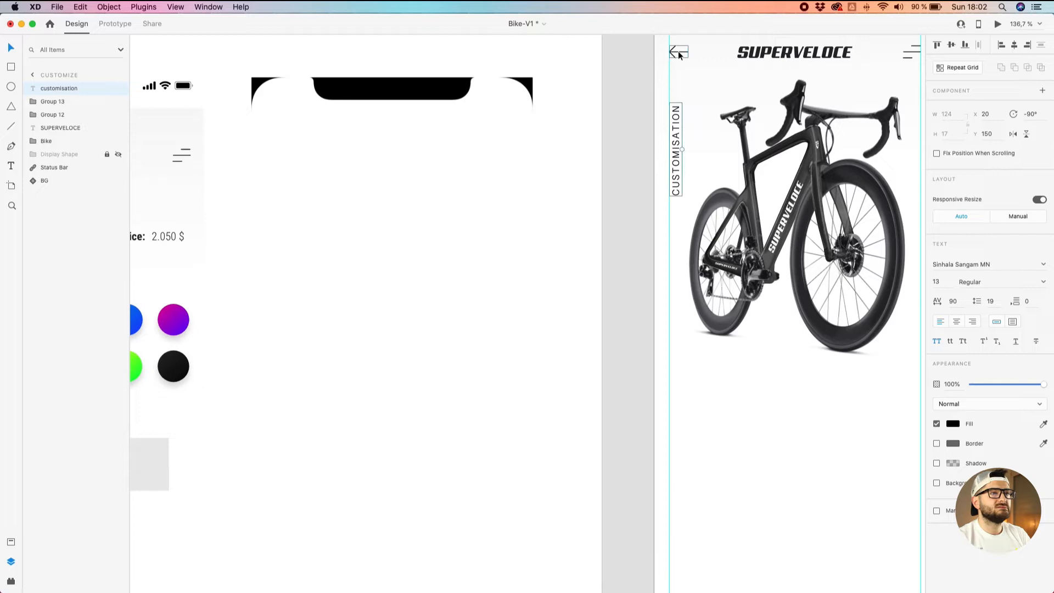
key("shift+Up")
key("shift+Down")
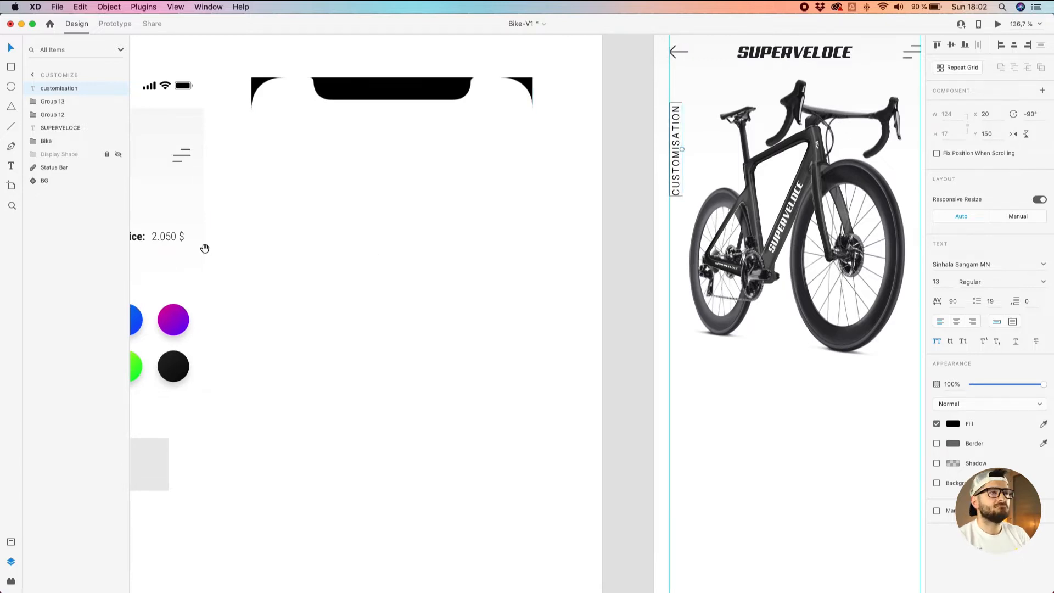
Group the four pagination dots on Artboard – 1 and copy the group onto the Customize artboard.
left_click_drag(205, 247, 362, 243)
scroll(230, 387, "down", 4)
left_click_drag(231, 387, 361, 349)
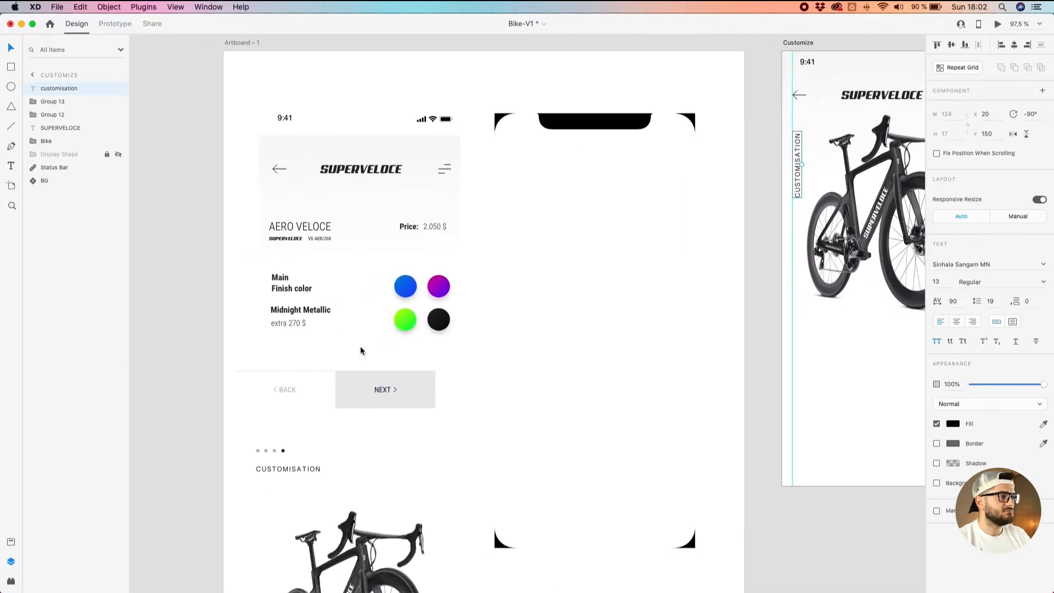
left_click_drag(291, 446, 259, 453)
key("super+g")
left_click_drag(266, 451, 789, 229)
scroll(790, 229, "up", 5)
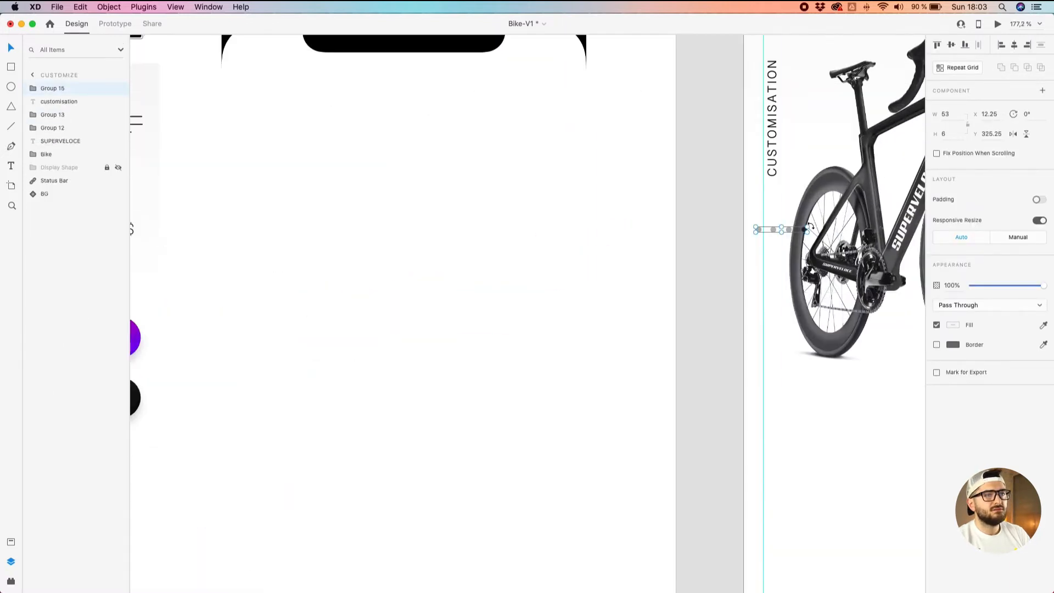
Rotate the dot group -90° and place it below the CUSTOMISATION label at X 25.75, Y 308.75.
left_click_drag(811, 227, 777, 200)
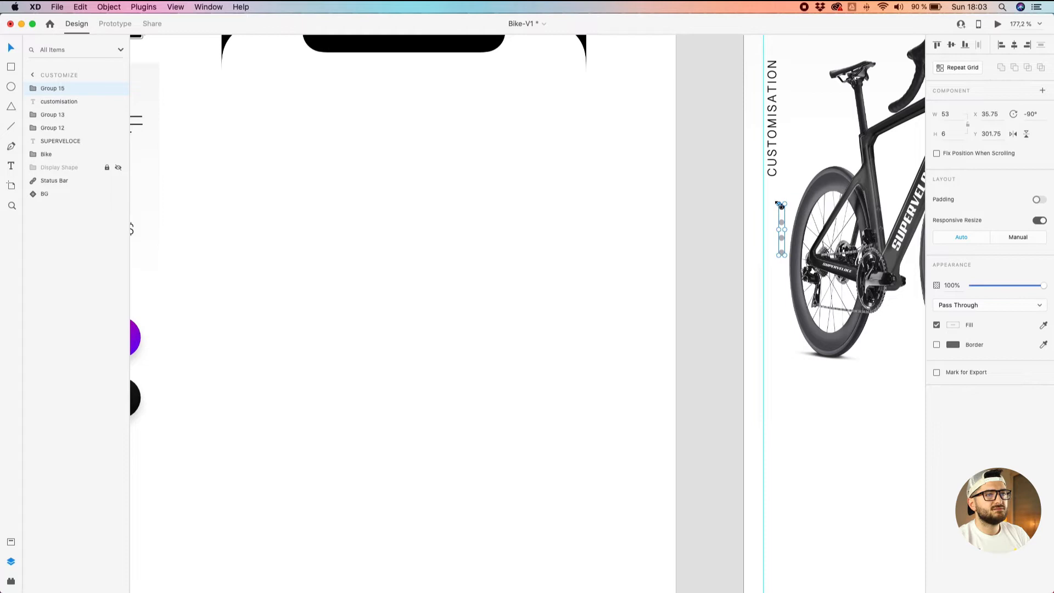
left_click_drag(782, 226, 654, 281)
scroll(771, 232, "down", 4)
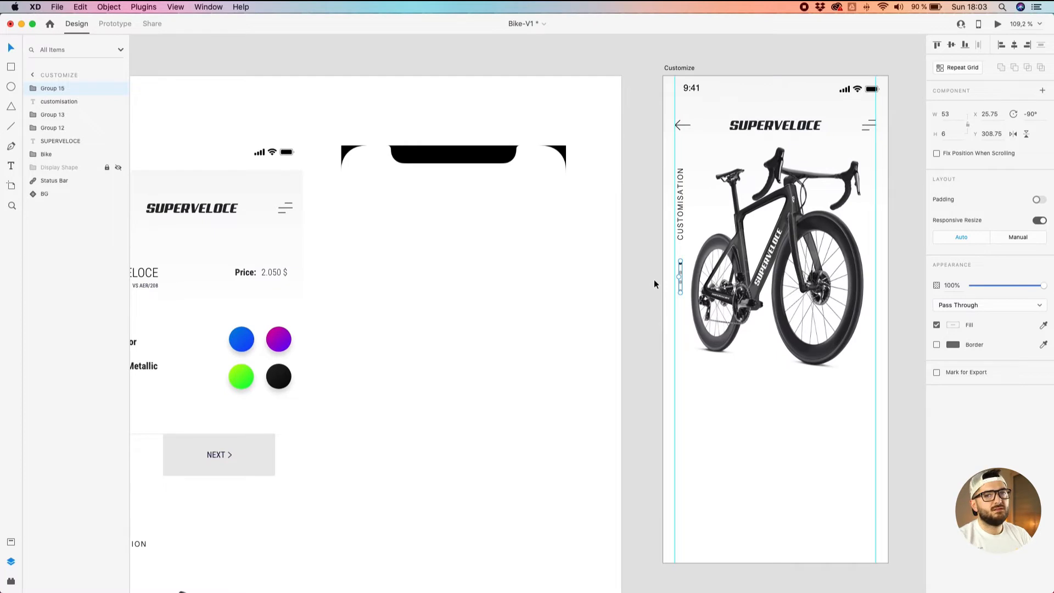
scroll(655, 280, "right", 1)
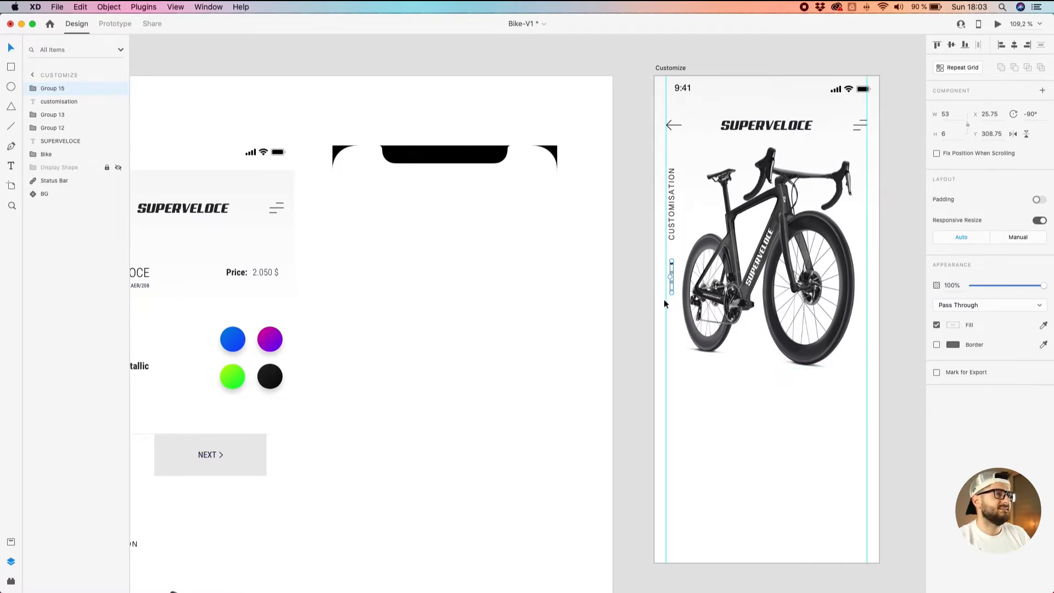
Shift the dot group further down beside the bike and set its X position to 25.
left_click(635, 265)
scroll(669, 271, "up", 3)
left_click(672, 269)
left_click_drag(672, 269, 672, 280)
left_click(998, 114)
key("Right")
key("BackSpace")
key("BackSpace")
key("BackSpace")
key("Tab")
Set the dot group's Y position to 324, leaving a 50 gap below the CUSTOMISATION label.
key("Right")
key("BackSpace")
key("BackSpace")
key("BackSpace")
key("Return")
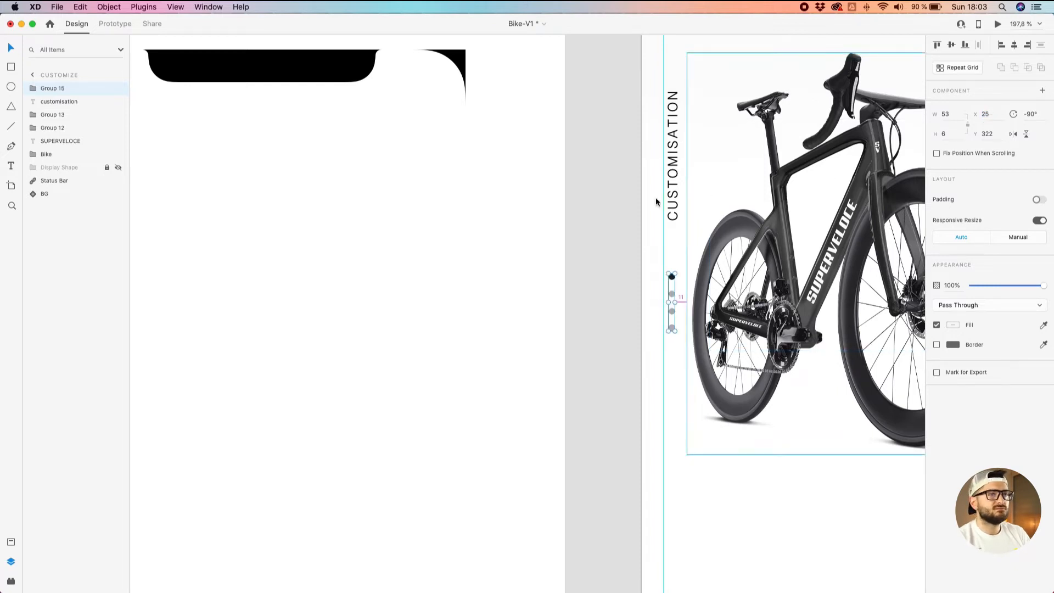
key("Down")
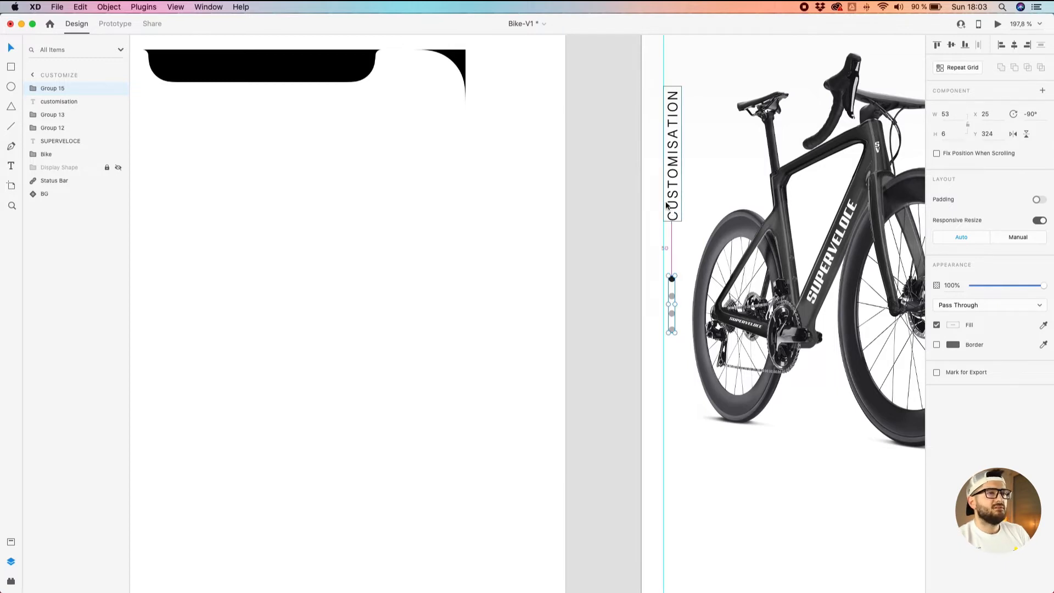
left_click(651, 219)
Copy the AERO VELOCE title with its SUPERVELOCE and VS AER/208 labels onto the Customize artboard at X 20, Y 499, 10 below the bike.
scroll(653, 217, "down", 6)
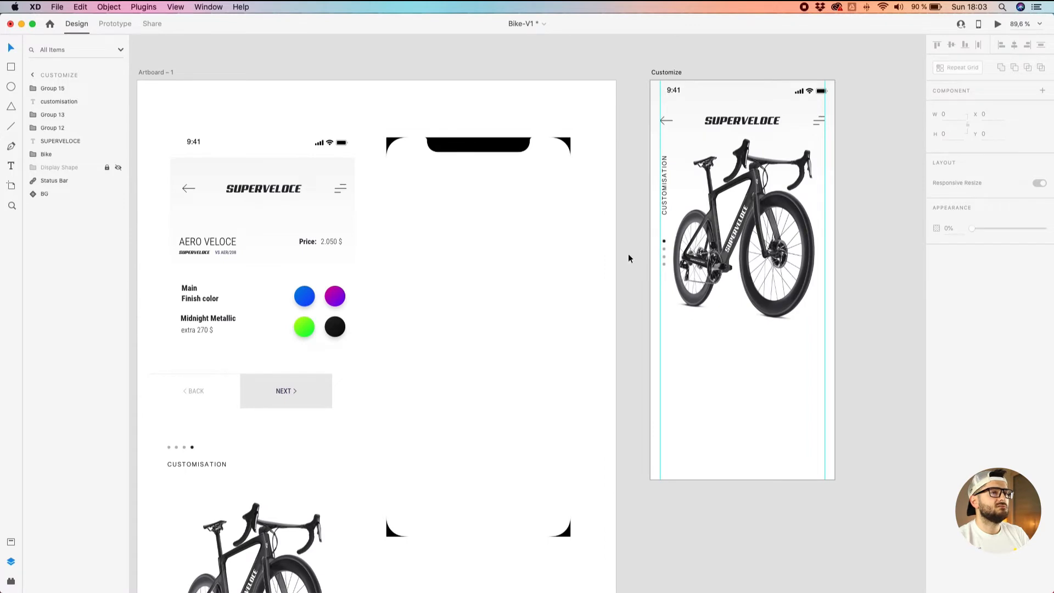
left_click_drag(586, 261, 594, 254)
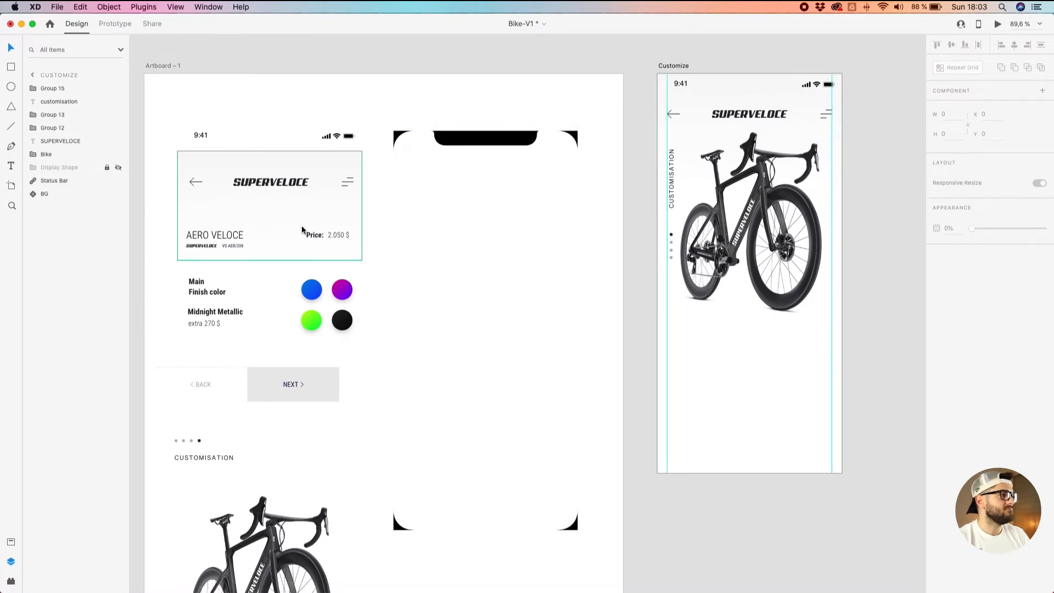
left_click(195, 232)
left_click(201, 246, "shift")
left_click(227, 244, "shift")
left_click_drag(227, 243, 660, 321)
scroll(730, 332, "up", 5)
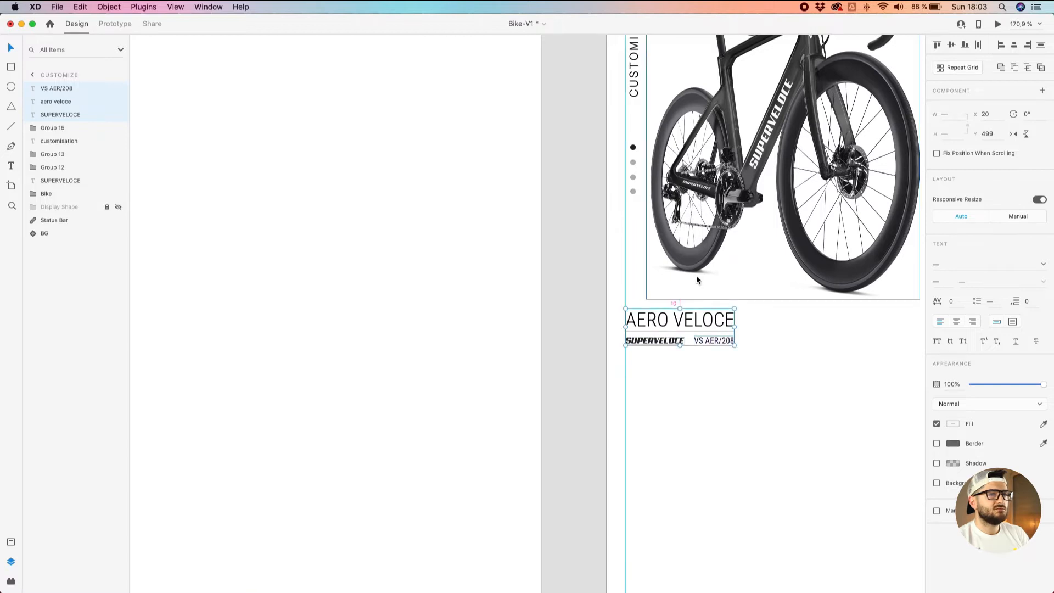
left_click(690, 348)
left_click(661, 342)
left_click(673, 330)
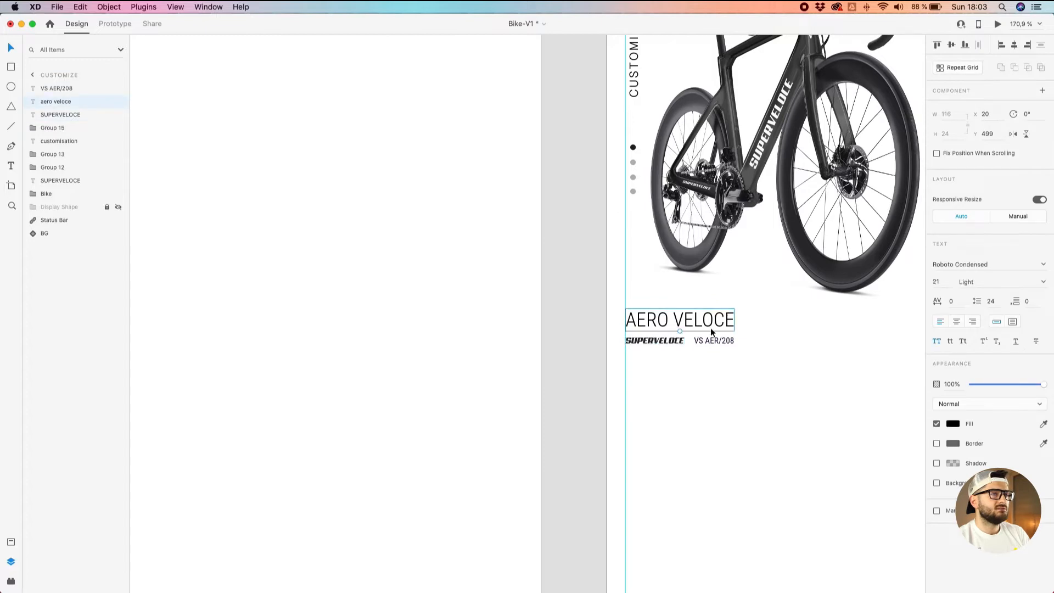
left_click(719, 340)
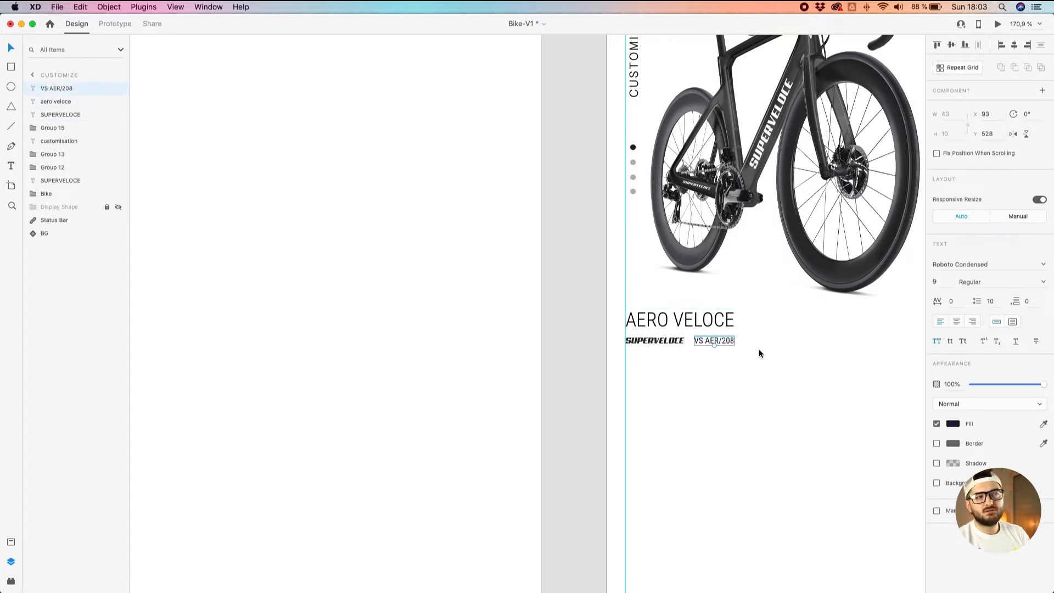
Copy the Price: label and its 2.050 $ value onto the Customize artboard, opposite the AERO VELOCE title at Y 519.
scroll(759, 349, "down", 3)
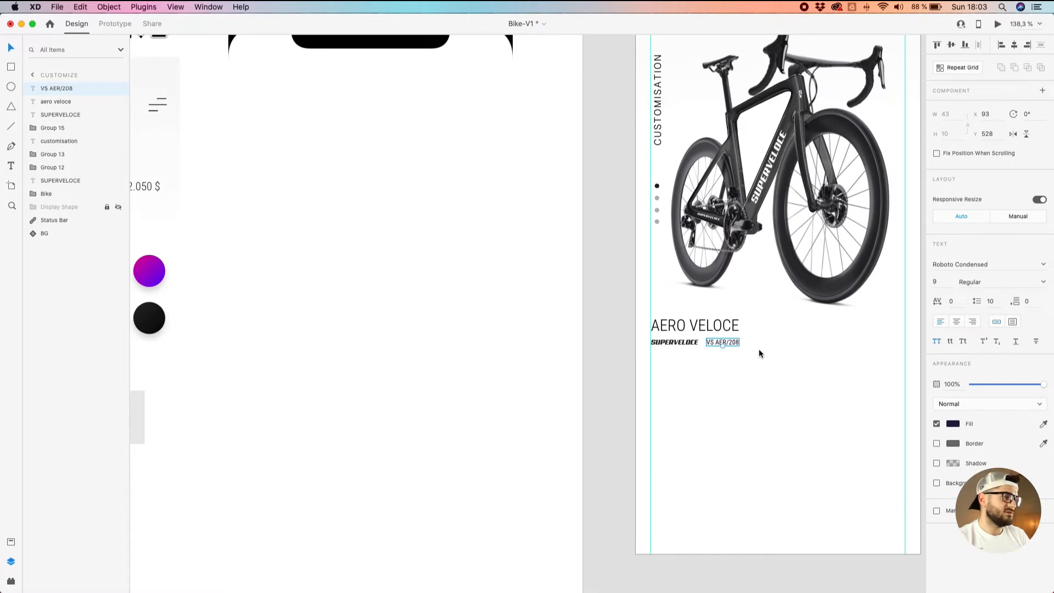
scroll(745, 369, "down", 4)
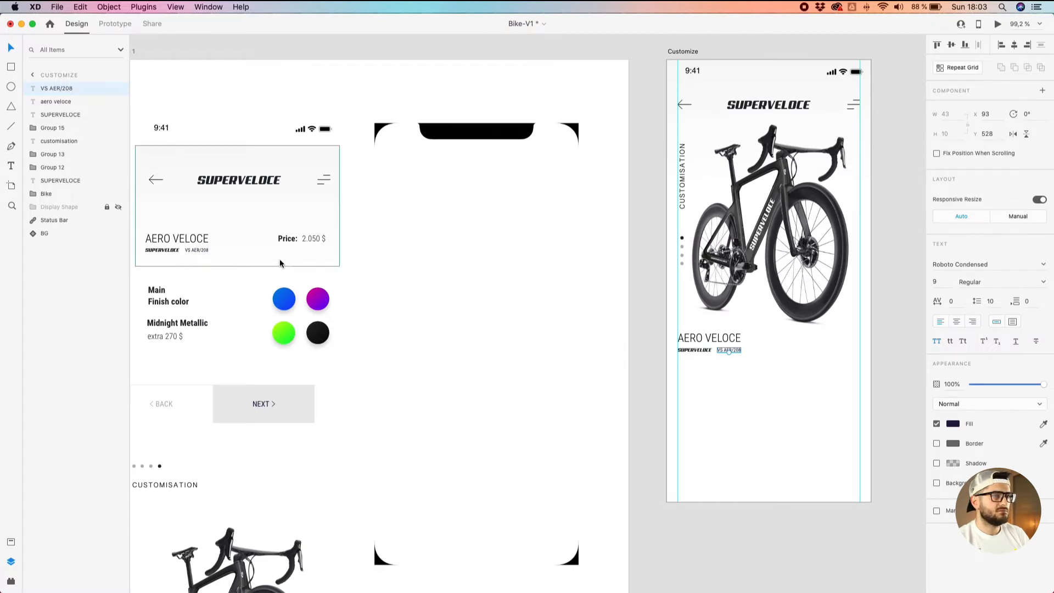
left_click_drag(278, 258, 301, 248)
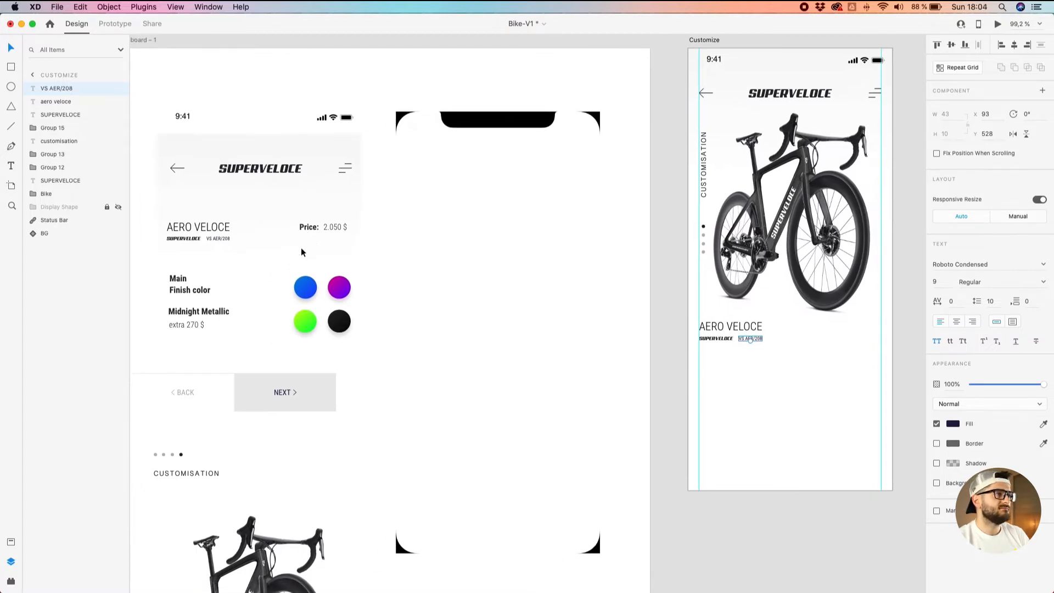
left_click(325, 226)
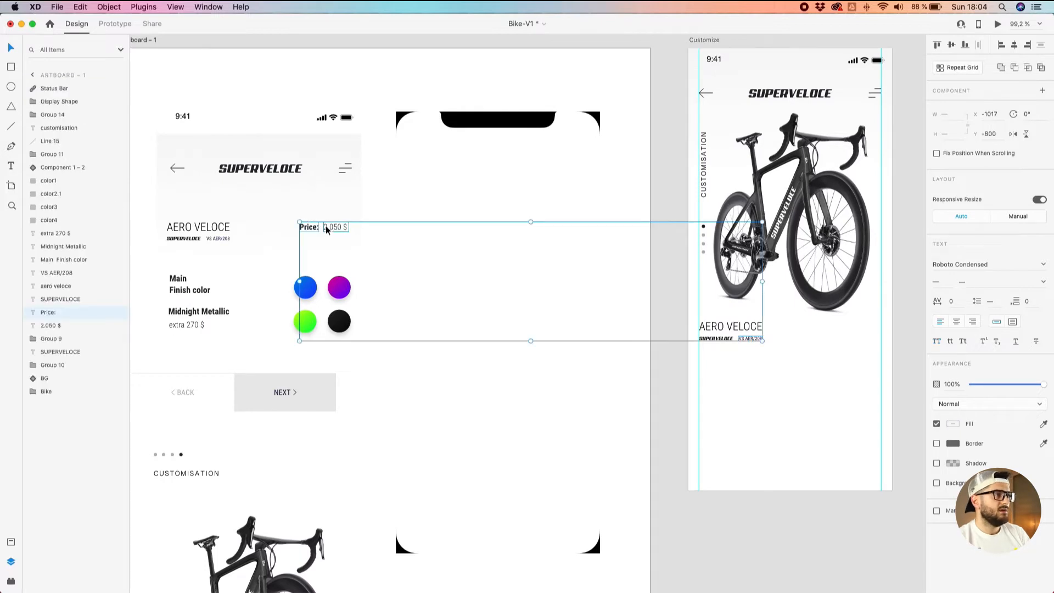
left_click(305, 228, "shift")
left_click_drag(305, 227, 842, 337)
scroll(825, 334, "up", 3)
Shift the Price: label and the 2.050 $ value to X 262, with the value near the right guide.
left_click(892, 333)
key("Left")
left_click(856, 339)
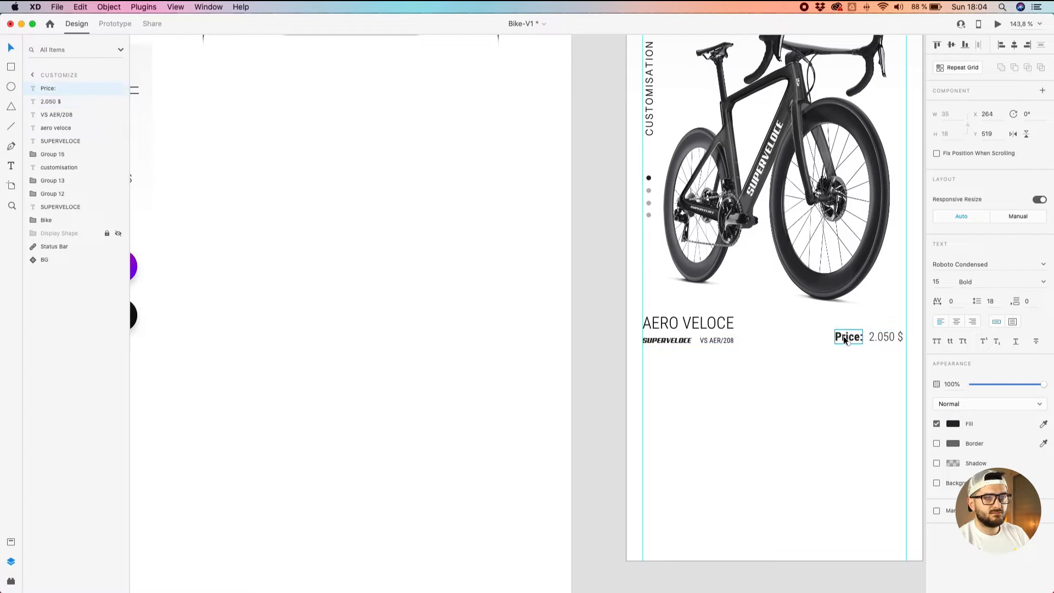
left_click(874, 336, "shift")
scroll(881, 337, "up", 3)
scroll(881, 337, "up", 1)
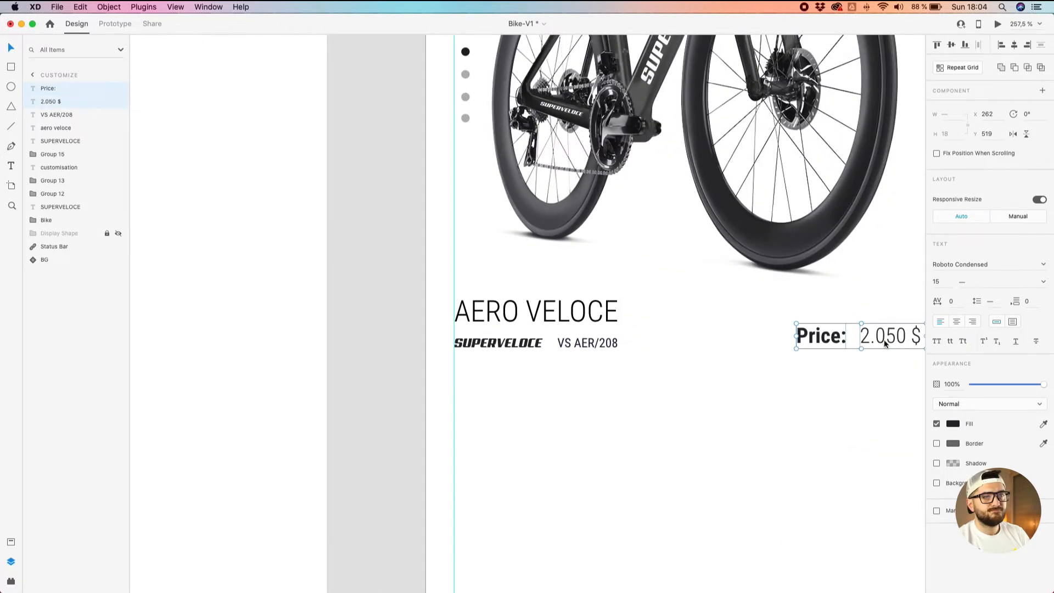
Try a fixed-size text box on the 2.050 $ value, and nudge it together with the Price: label to X 263.
left_click(897, 353)
left_click_drag(897, 352, 778, 345)
left_click(782, 330)
left_click(1013, 322)
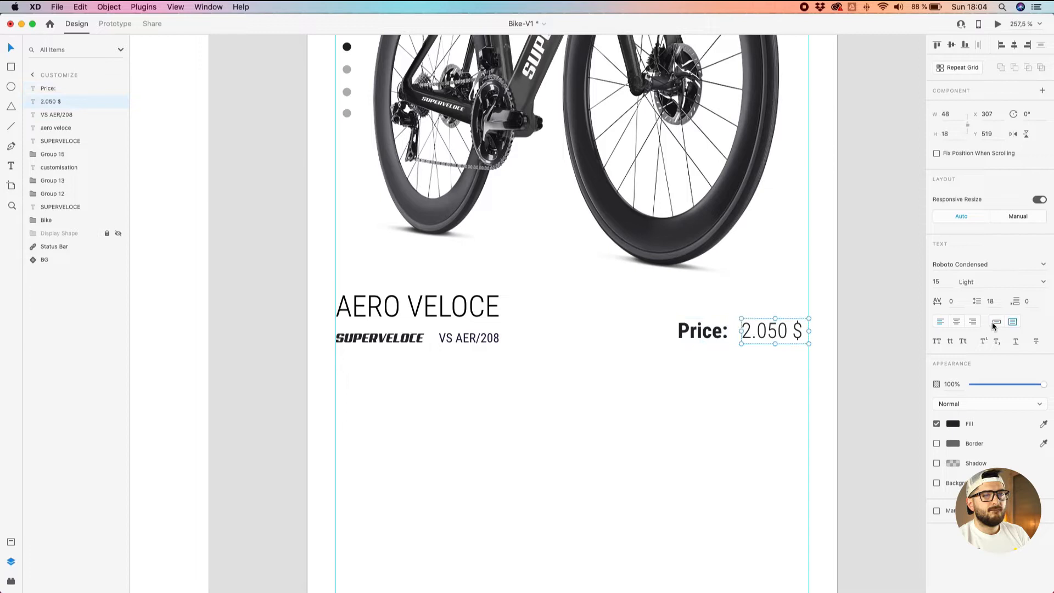
left_click(689, 330, "shift")
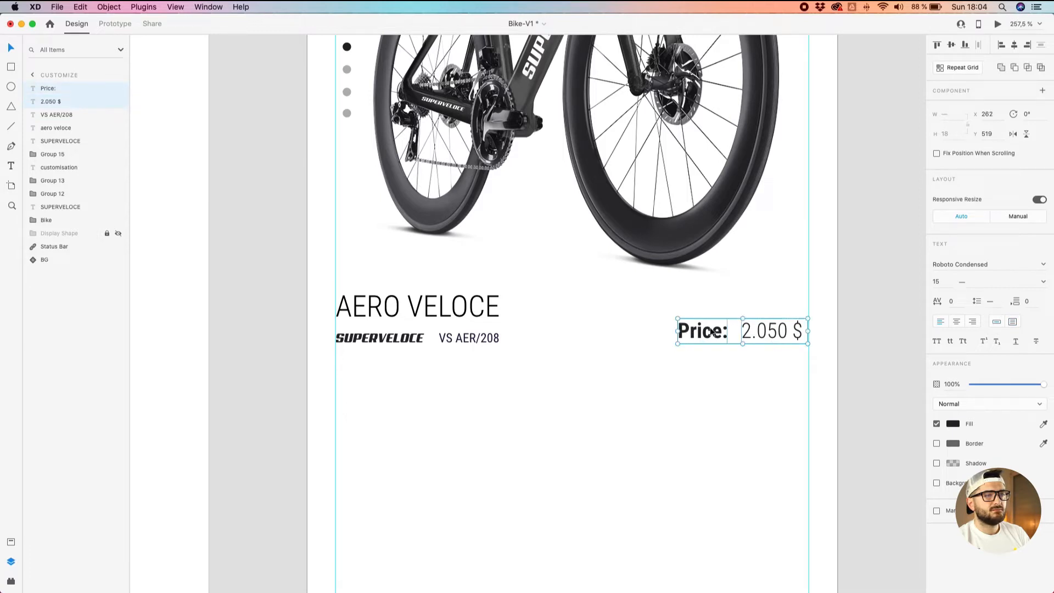
key("Right")
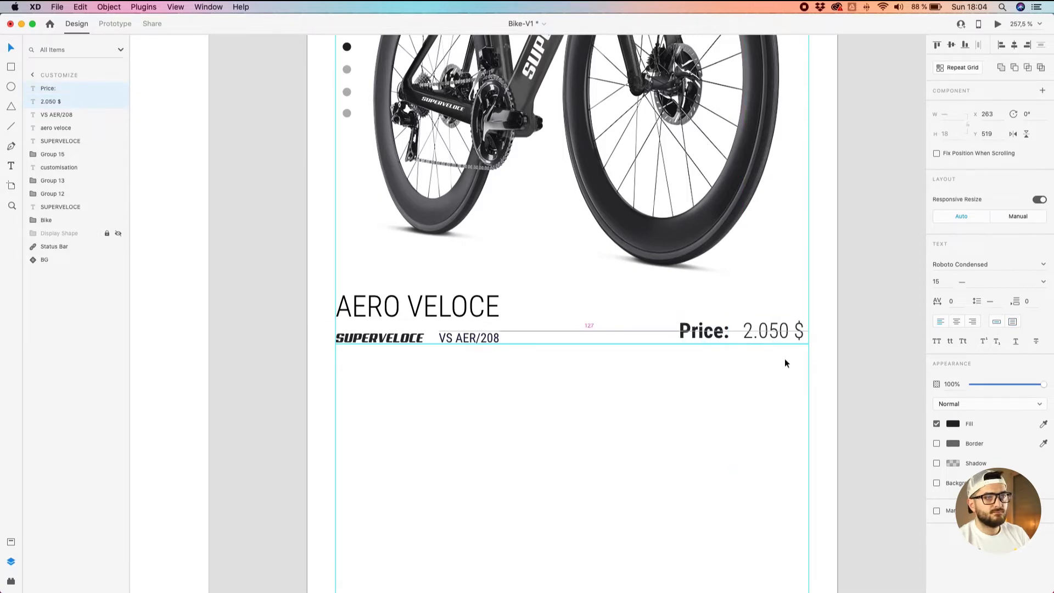
Align the Price: label, 2.050 $ value, small SUPERVELOCE logo text and VS AER/208 label by their bottom edges.
scroll(761, 363, "down", 5)
left_click(683, 418)
scroll(684, 419, "down", 1)
left_click(715, 355)
left_click(751, 356, "shift")
left_click(557, 358, "shift")
left_click(595, 358, "shift")
left_click(964, 45)
left_click(606, 383)
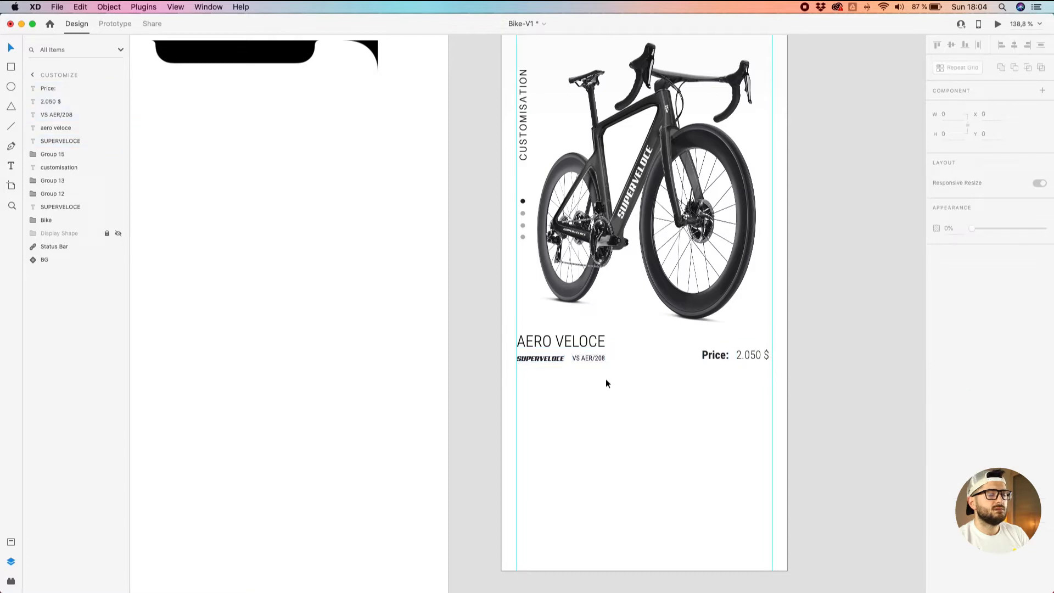
Copy the Main Finish color, Midnight Metallic and extra 270 $ texts onto the Customize artboard, left-aligned at X 20, Y 588.
scroll(606, 383, "down", 2)
left_click_drag(509, 393, 649, 357)
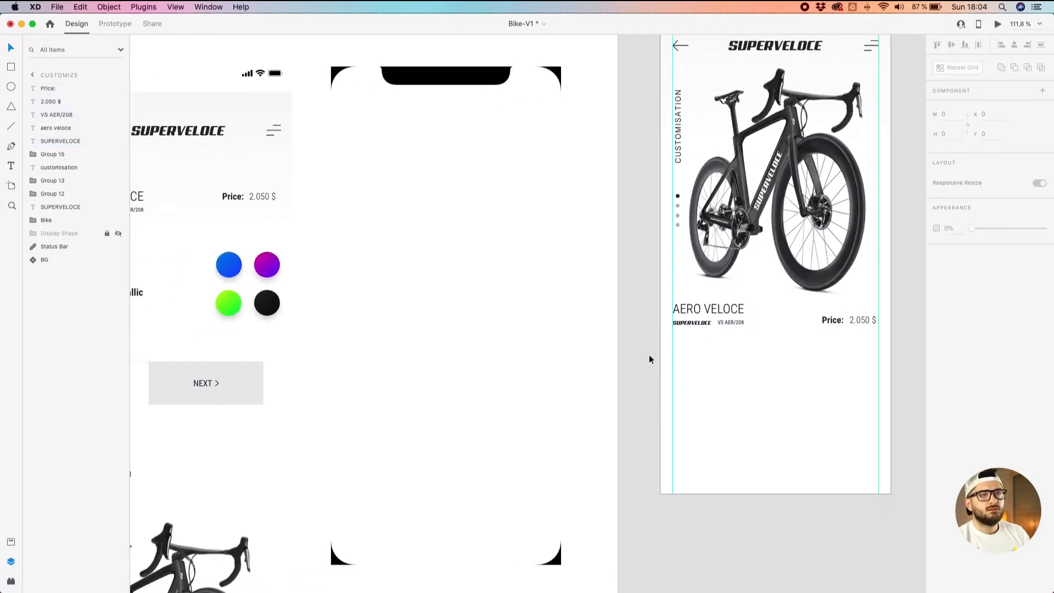
scroll(649, 359, "down", 2)
left_click_drag(400, 325, 457, 289)
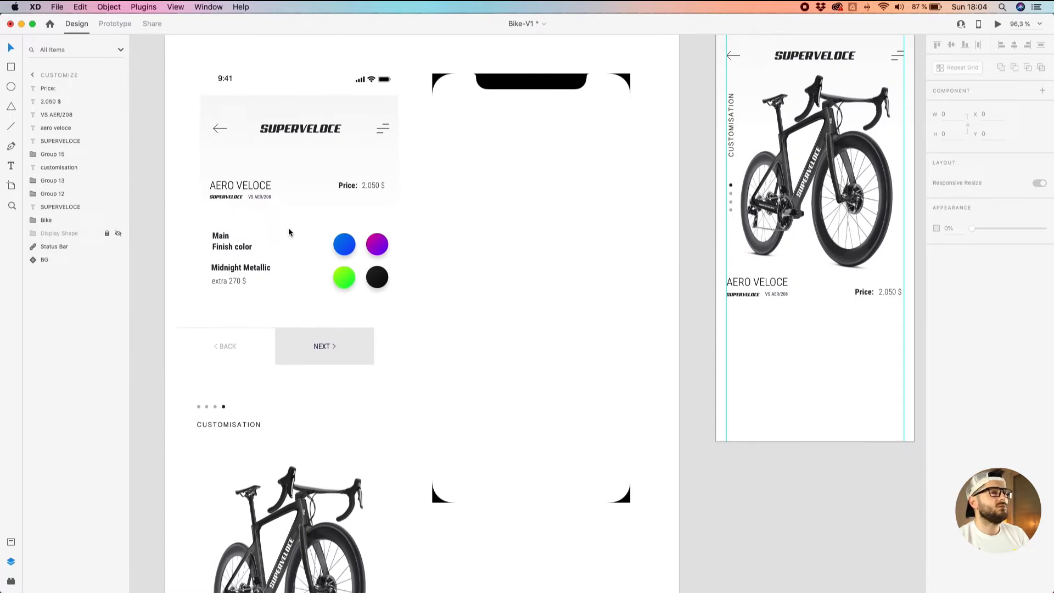
left_click_drag(288, 227, 746, 340)
scroll(755, 341, "up", 5)
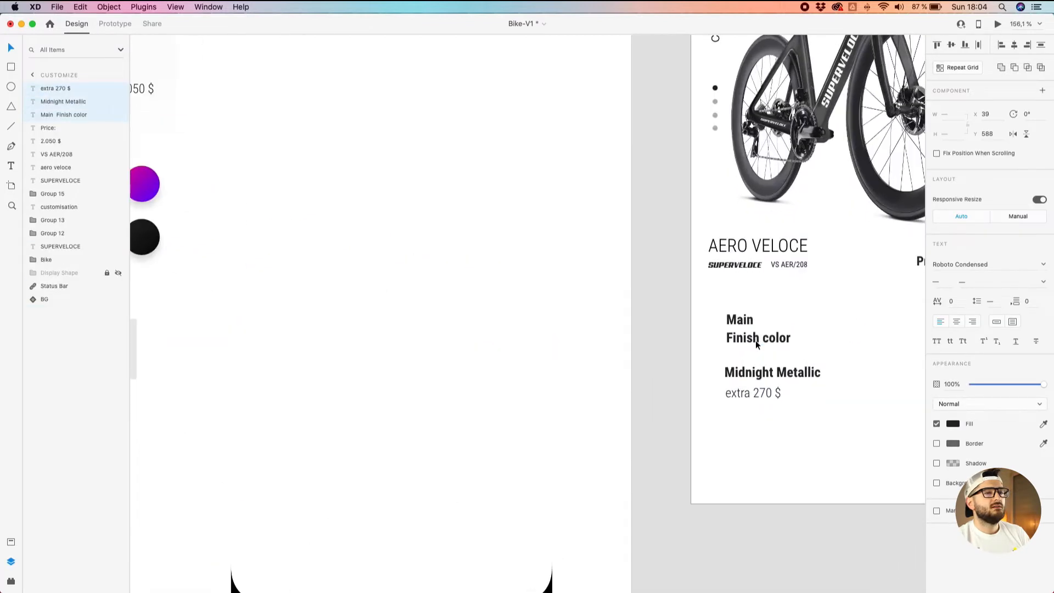
left_click_drag(681, 337, 664, 338)
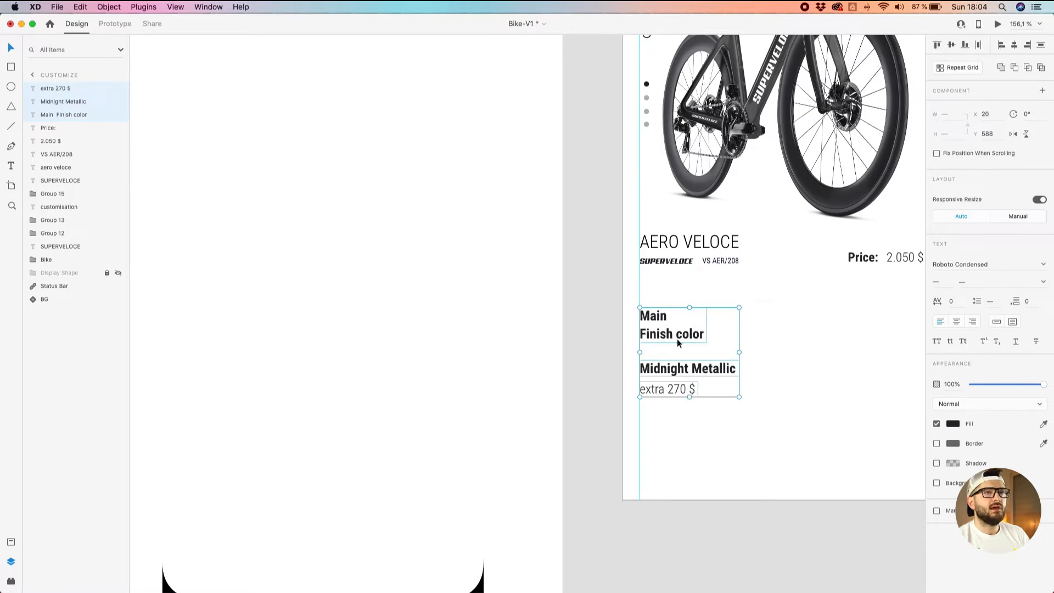
scroll(676, 339, "up", 2)
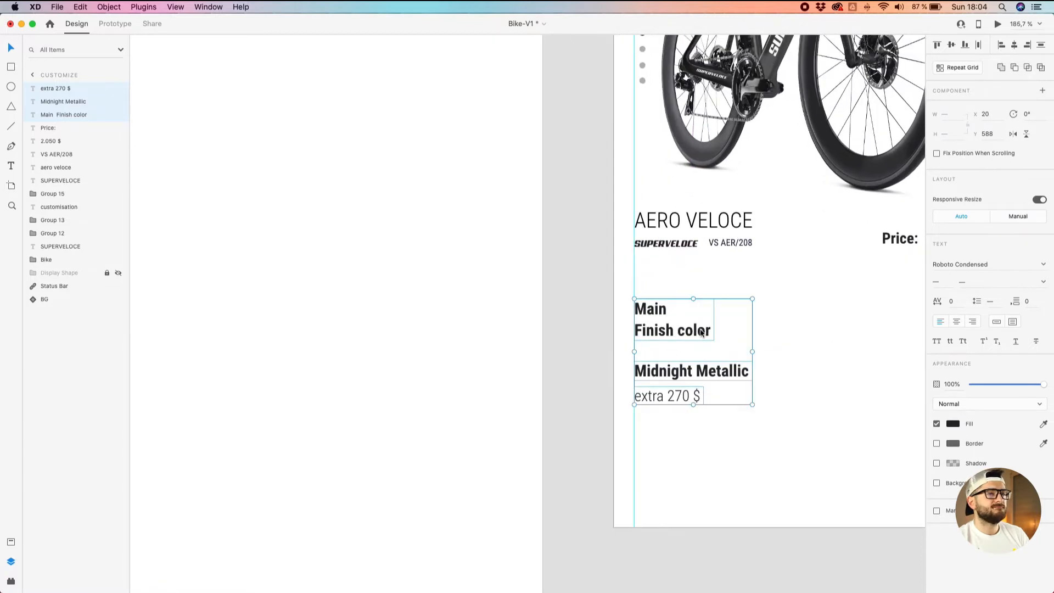
Move the Main Finish color, Midnight Metallic and extra 270 $ texts down to Y 592, keeping X 20.
scroll(792, 341, "down", 3)
scroll(804, 338, "right", 3)
left_click_drag(643, 330, 644, 334)
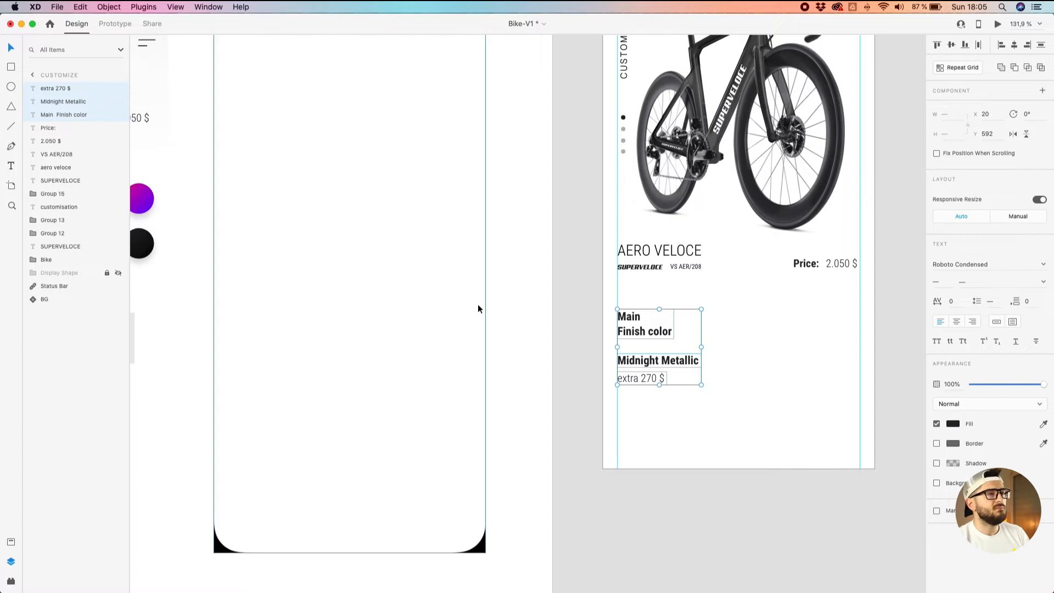
scroll(478, 304, "down", 3)
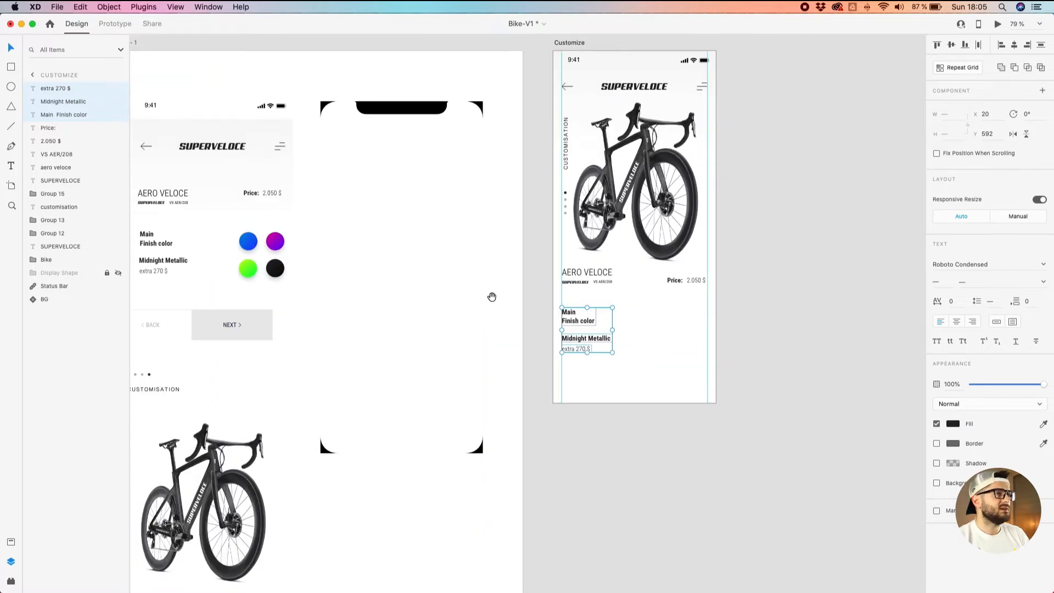
left_click_drag(492, 298, 568, 313)
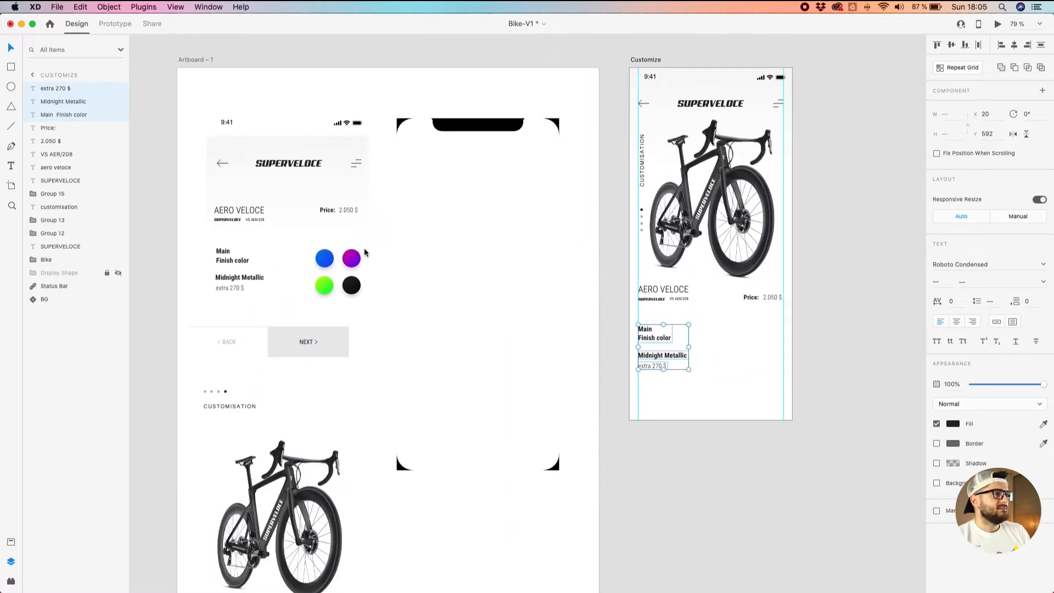
scroll(699, 349, "up", 3)
left_click(617, 331)
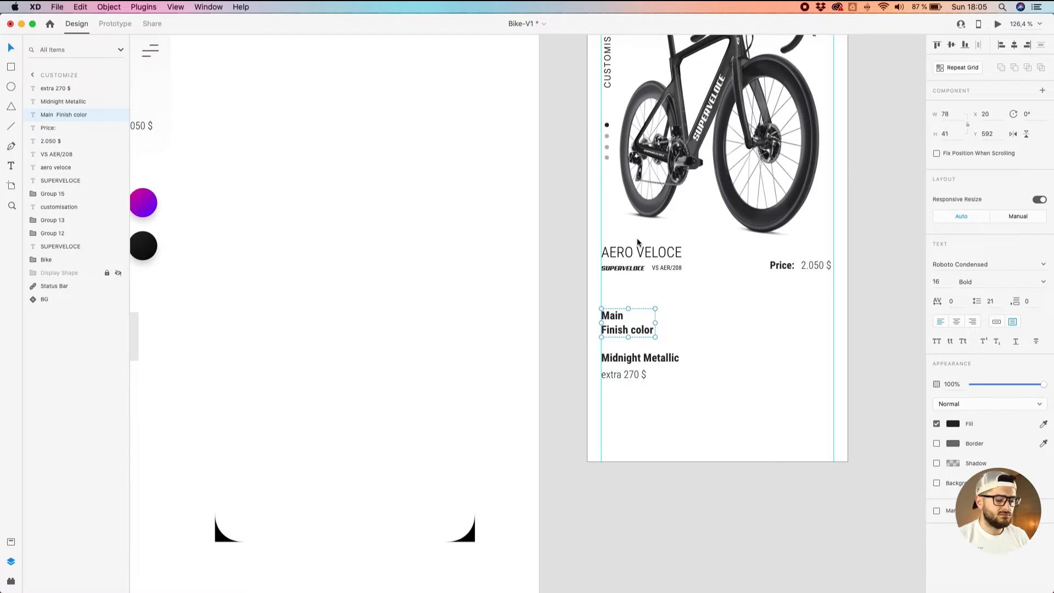
Copy the four color circles onto the Customize artboard at Y 592, level with the Main Finish color text and against the right guide.
scroll(637, 238, "down", 5)
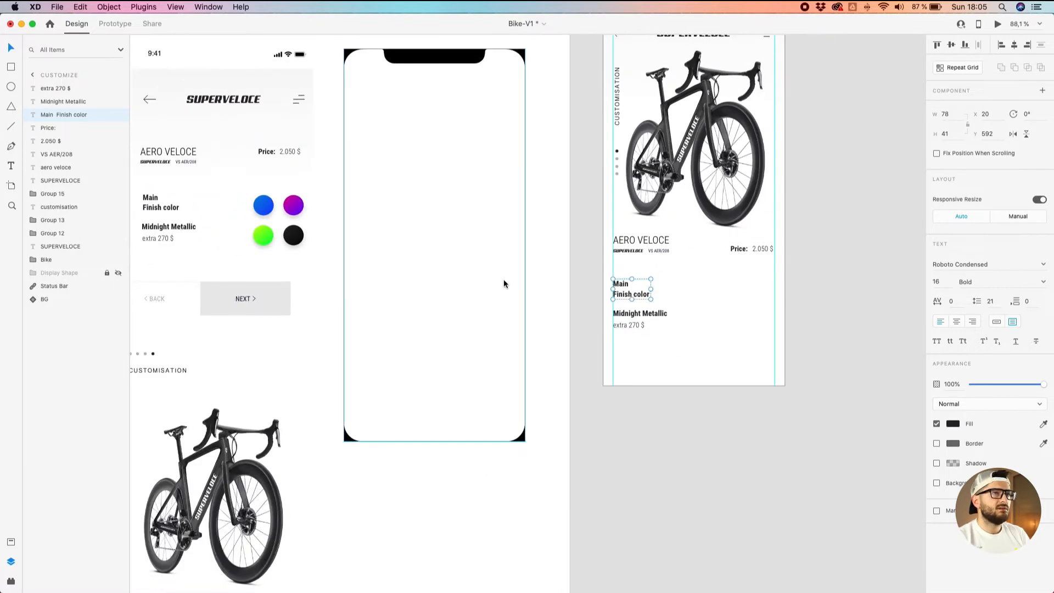
left_click(288, 213)
left_click(265, 209, "shift")
left_click(259, 237, "shift")
left_click(285, 240, "shift")
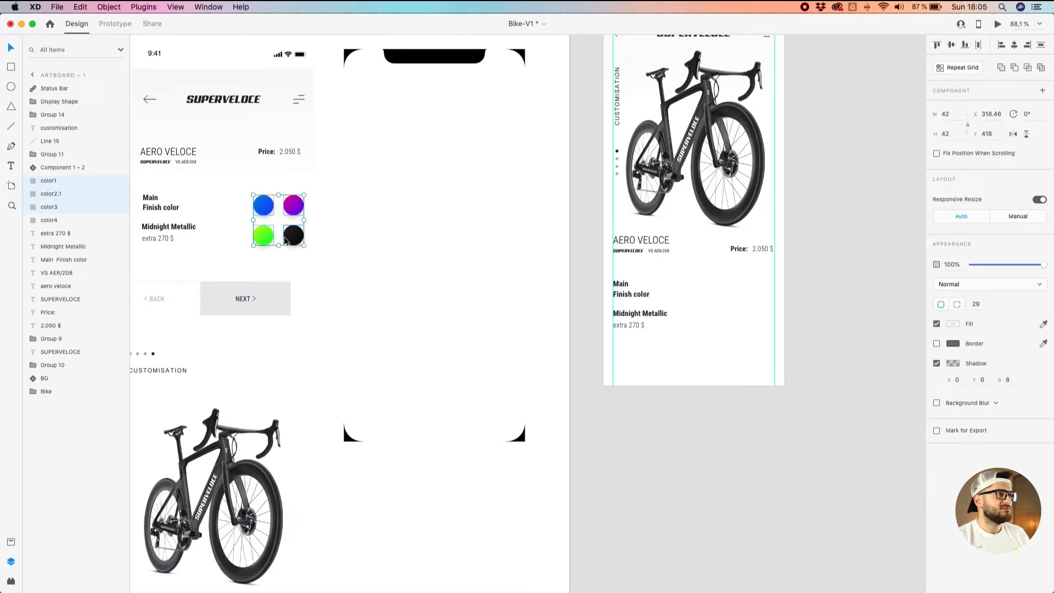
left_click_drag(285, 239, 764, 328)
scroll(757, 322, "up", 5)
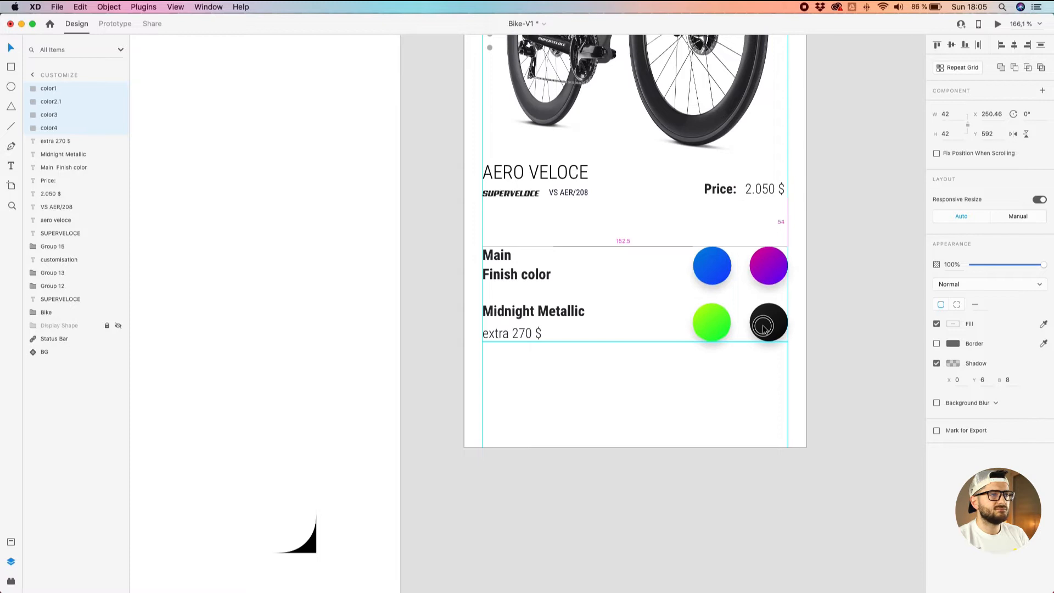
left_click_drag(763, 328, 763, 328)
scroll(562, 353, "down", 5)
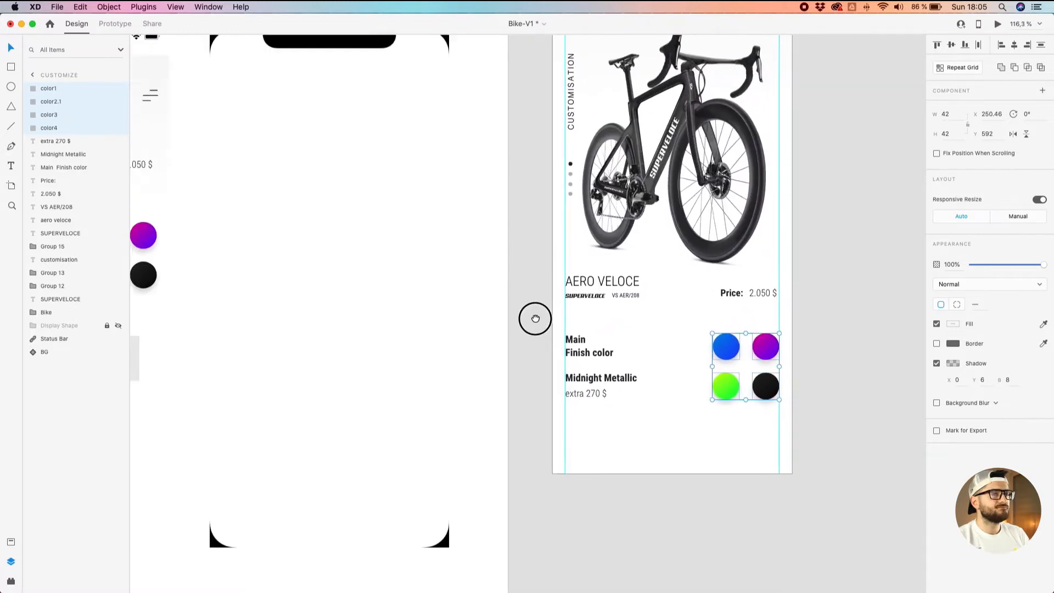
left_click_drag(536, 318, 542, 345)
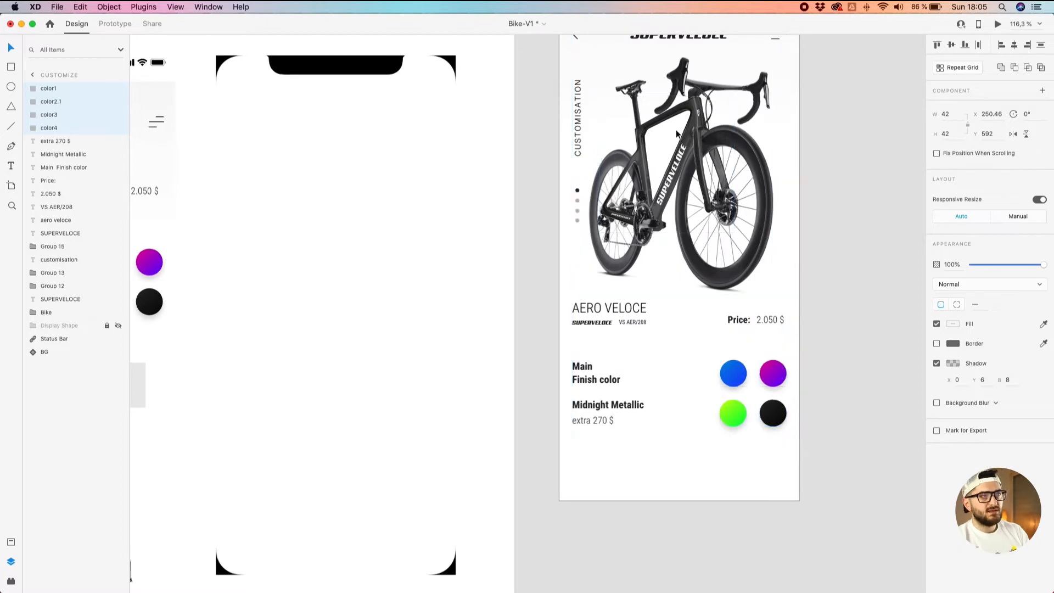
Try the green #CEFF02 - #14FF38 gradient on the 1st color group inside the Bike group.
scroll(674, 130, "up", 3)
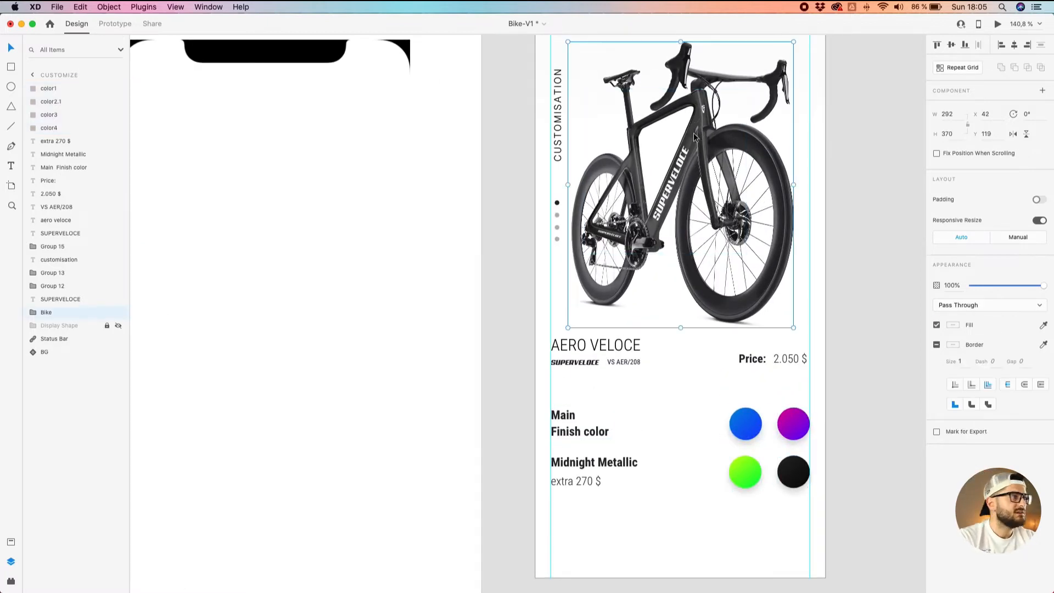
left_click(35, 312)
left_click(34, 311)
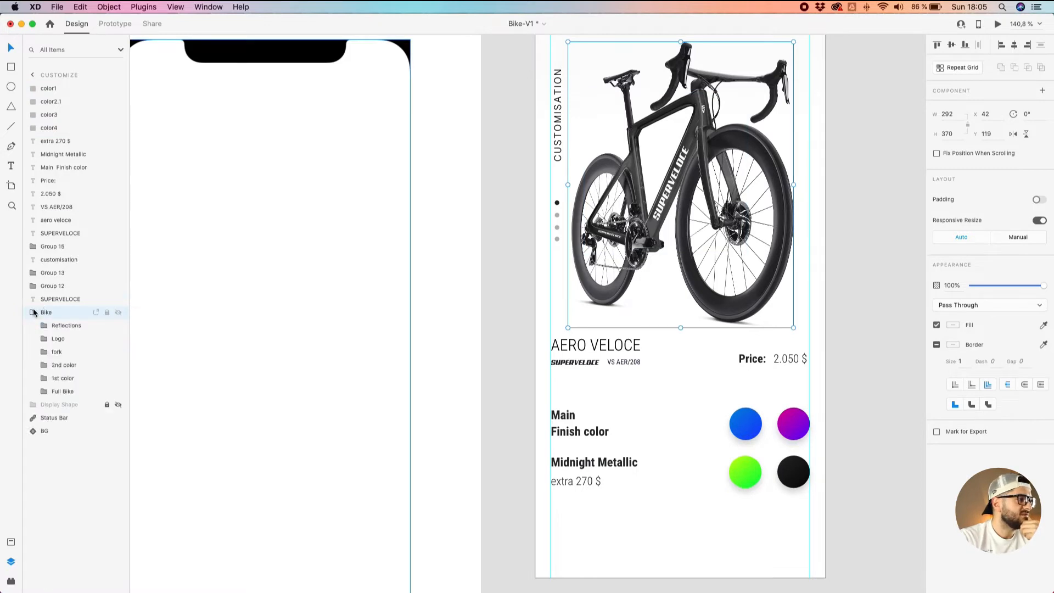
left_click(56, 379)
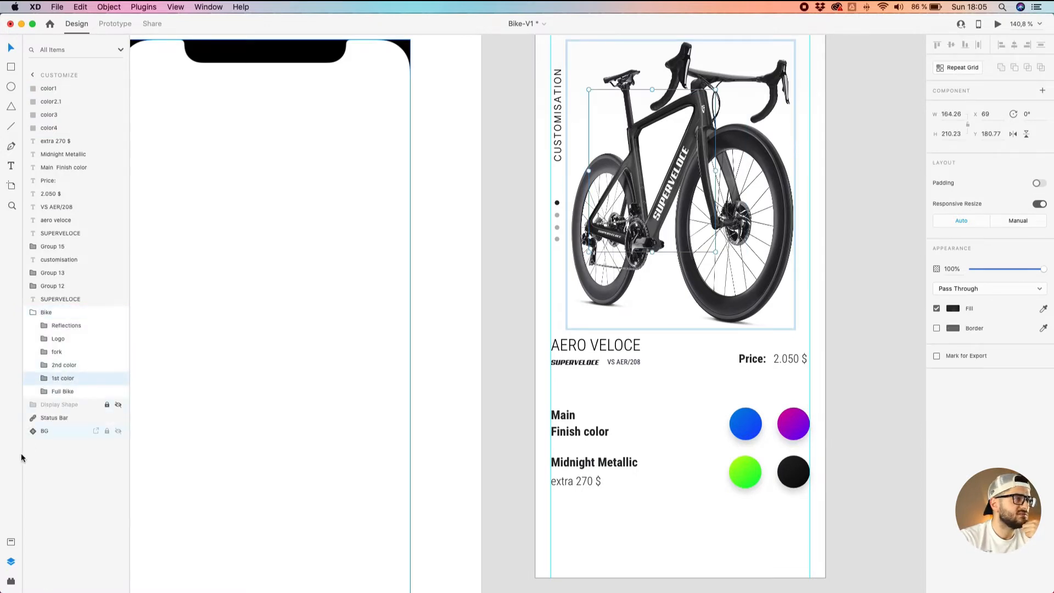
left_click(11, 542)
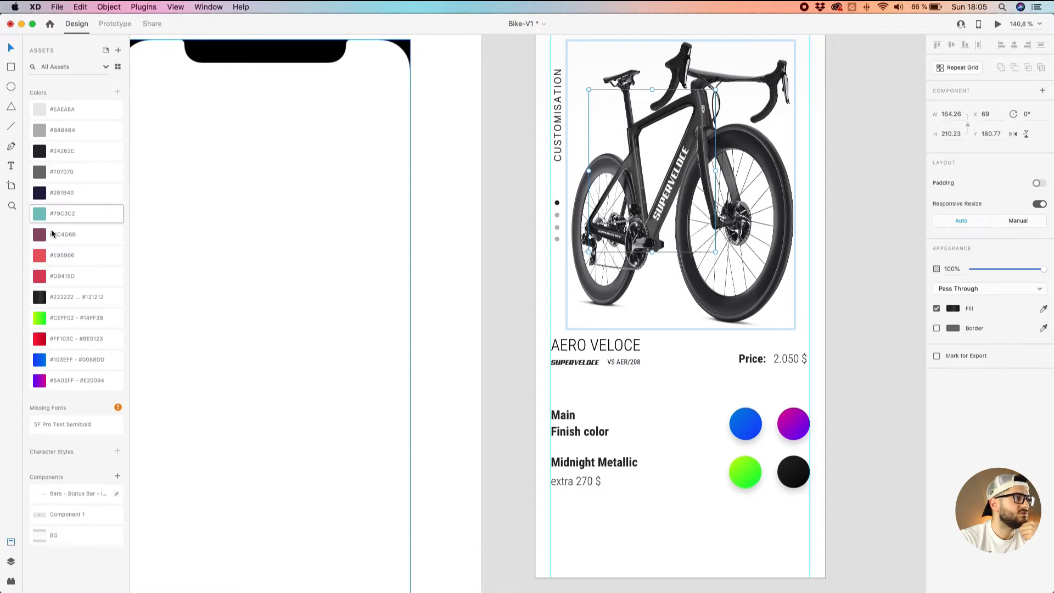
left_click(69, 318)
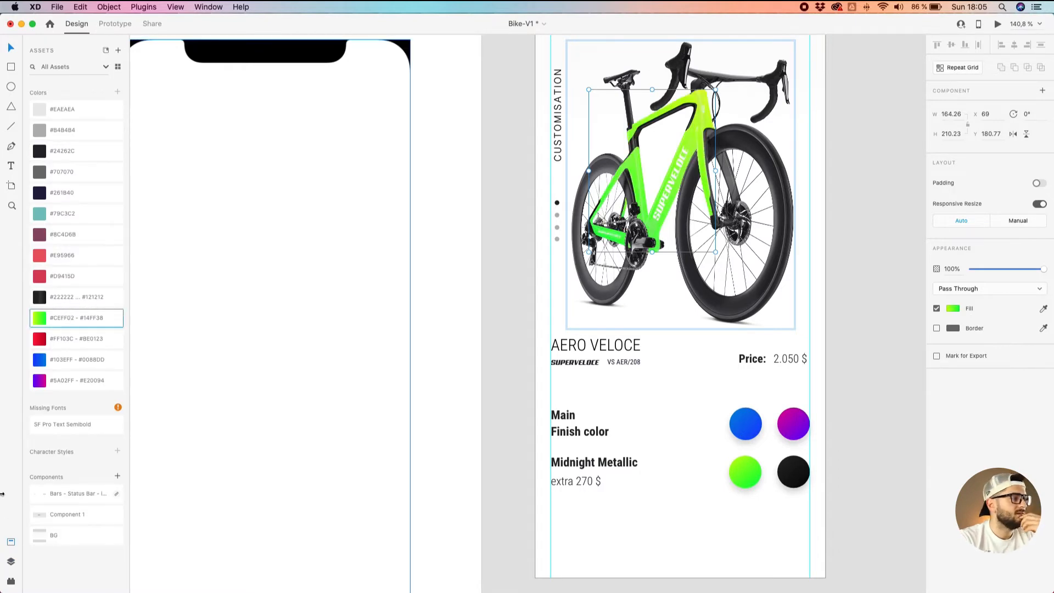
Try the blue #103EFF - #0088DD gradient on the bike's 2nd color group.
left_click(11, 561)
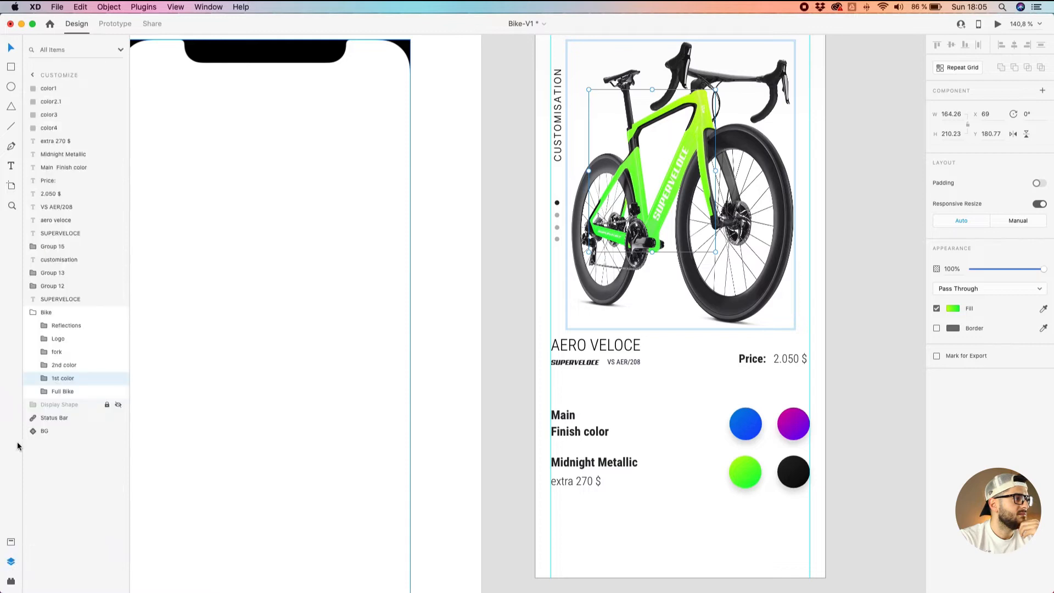
left_click(63, 365)
left_click(11, 542)
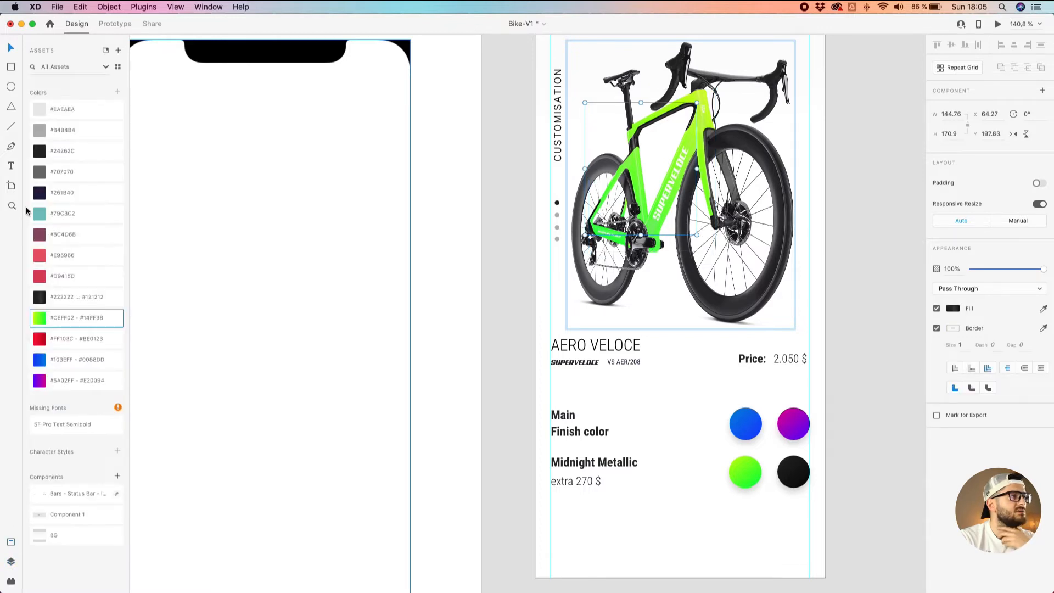
left_click(71, 360)
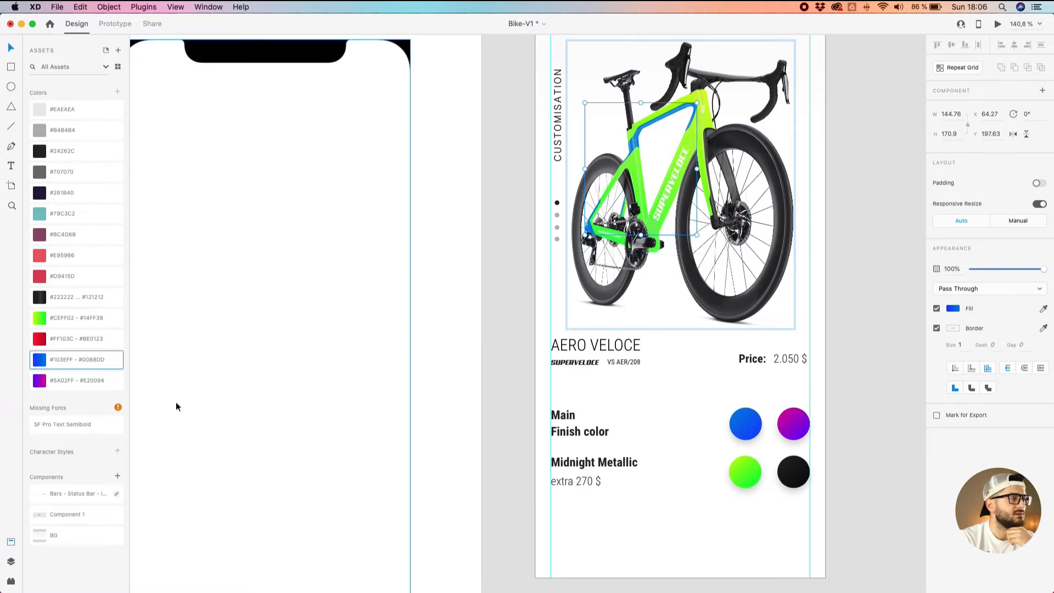
Try the blue #103EFF - #0088DD gradient on the bike's fork group.
left_click(11, 561)
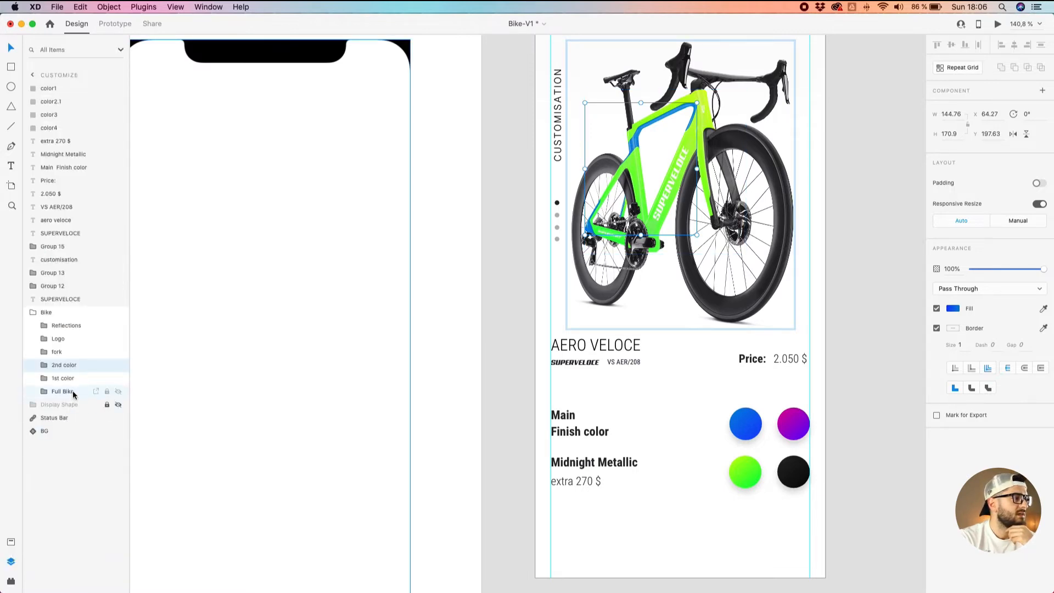
left_click(57, 351)
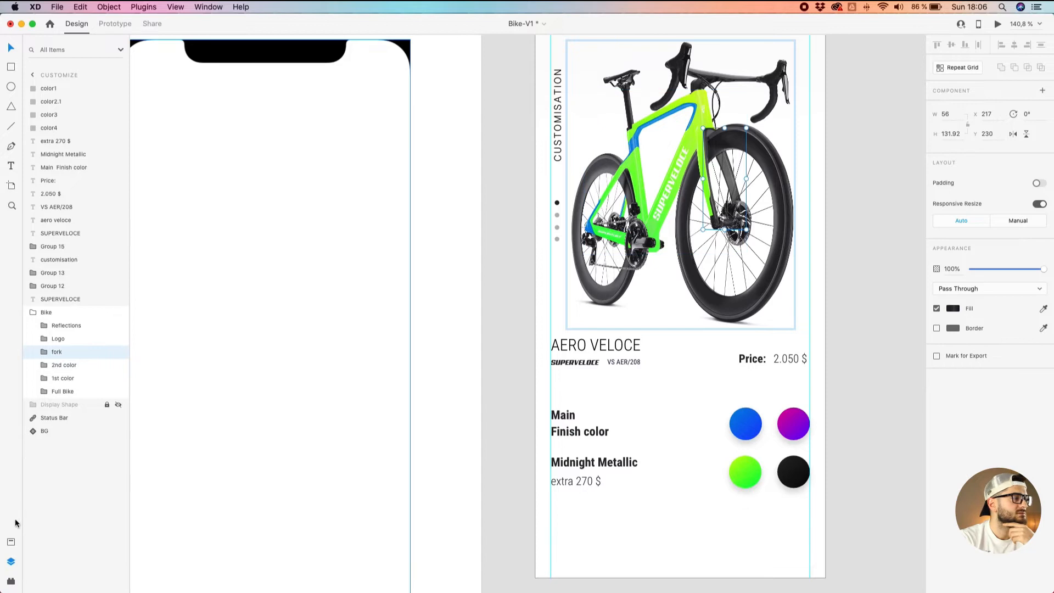
left_click(11, 542)
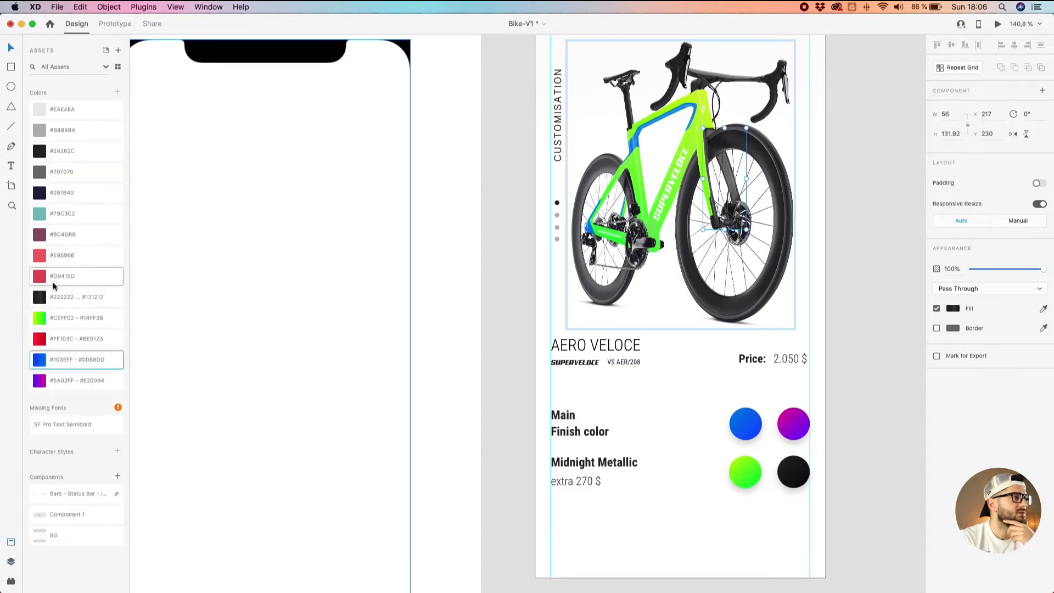
left_click(62, 357)
left_click(492, 329)
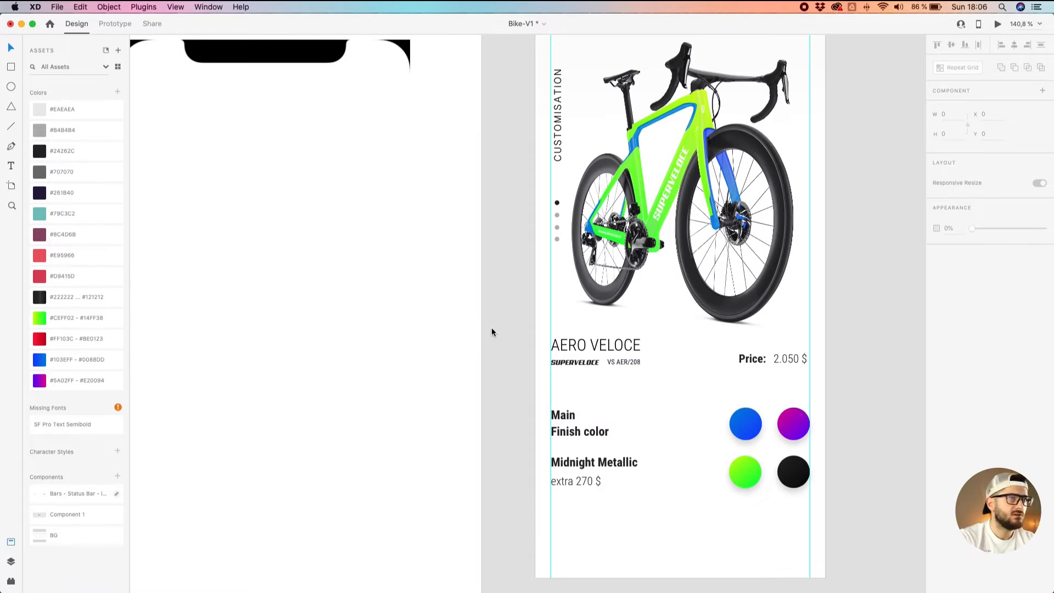
Try the dark #222222 ... #121212 gradient on the blue color circle, and undo all trial fills on the circle and bike.
left_click(731, 426)
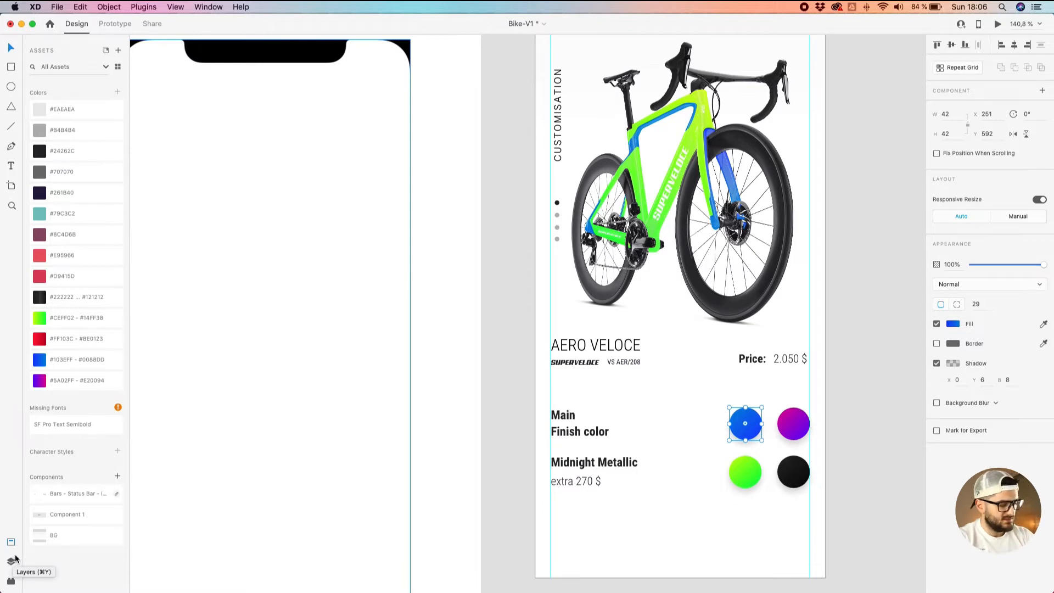
left_click(70, 297)
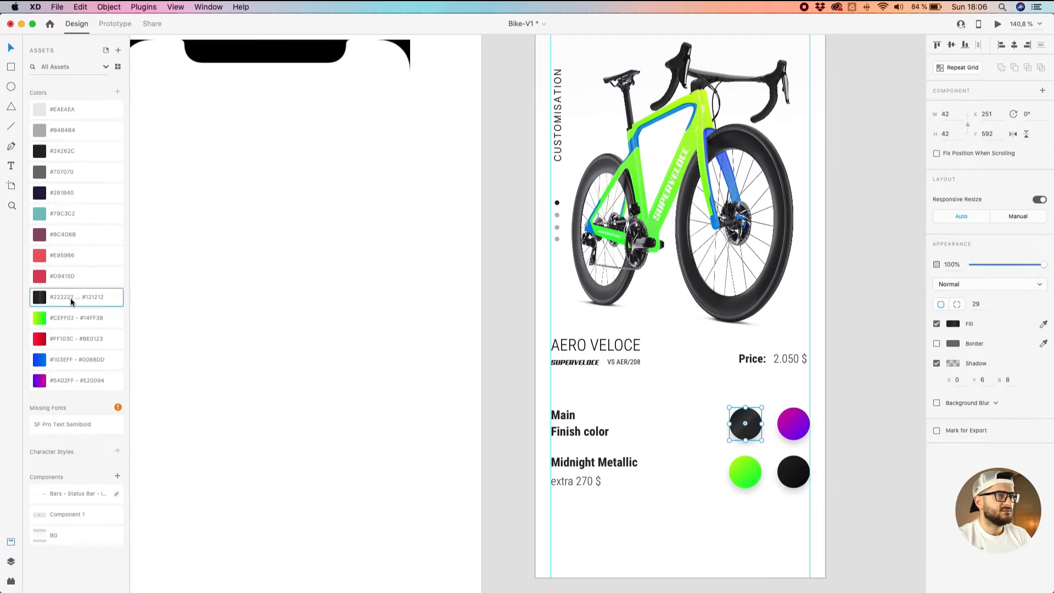
key("super+z")
key("super+z")
key("super+z")
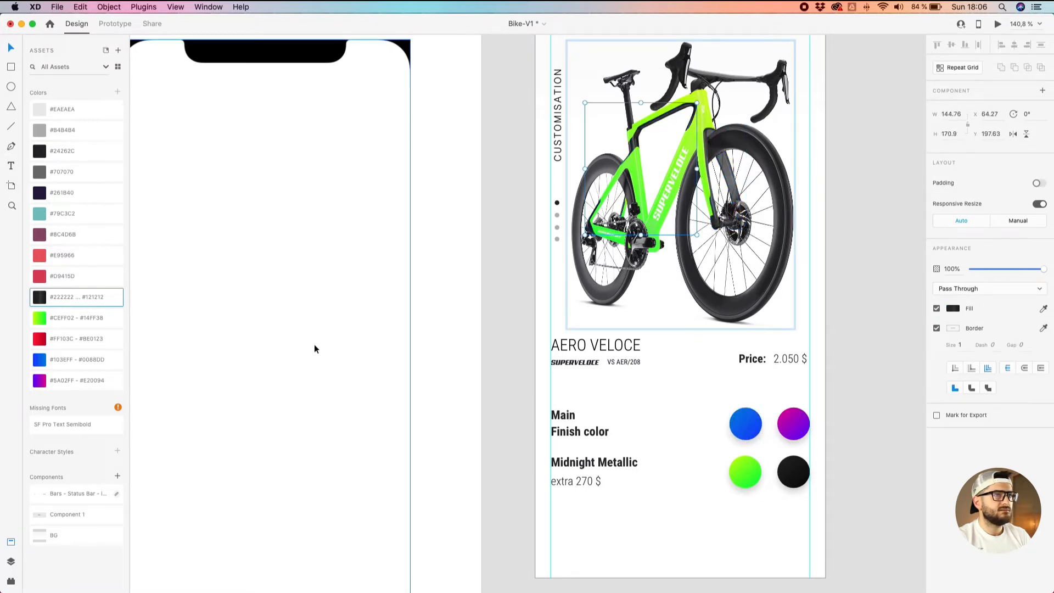
left_click(522, 358)
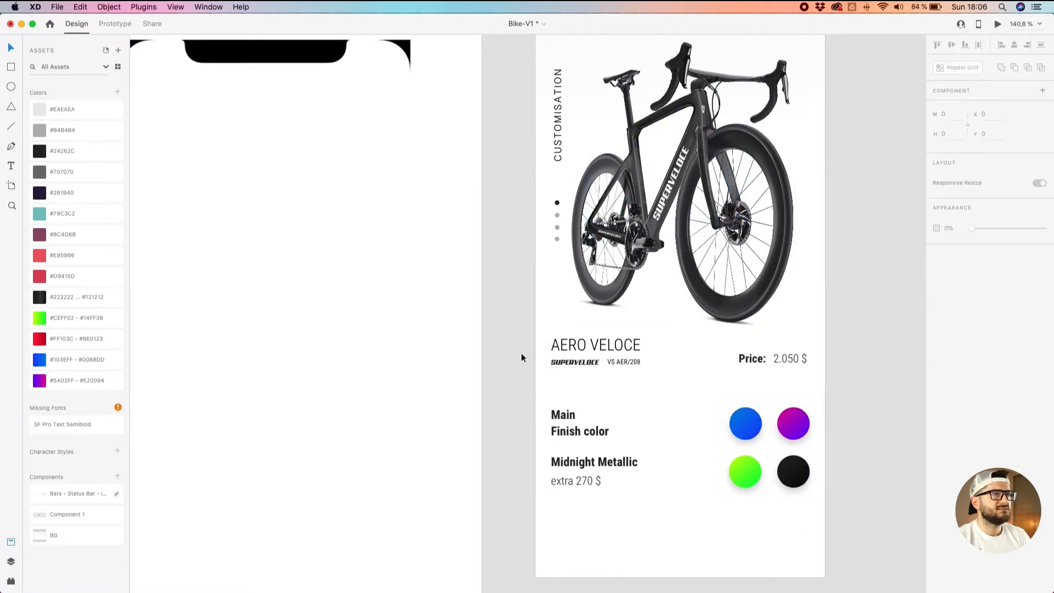
Copy the BACK and NEXT buttons onto the Customize artboard at X 0, Y 742, flush with its bottom edge.
scroll(522, 358, "down", 3)
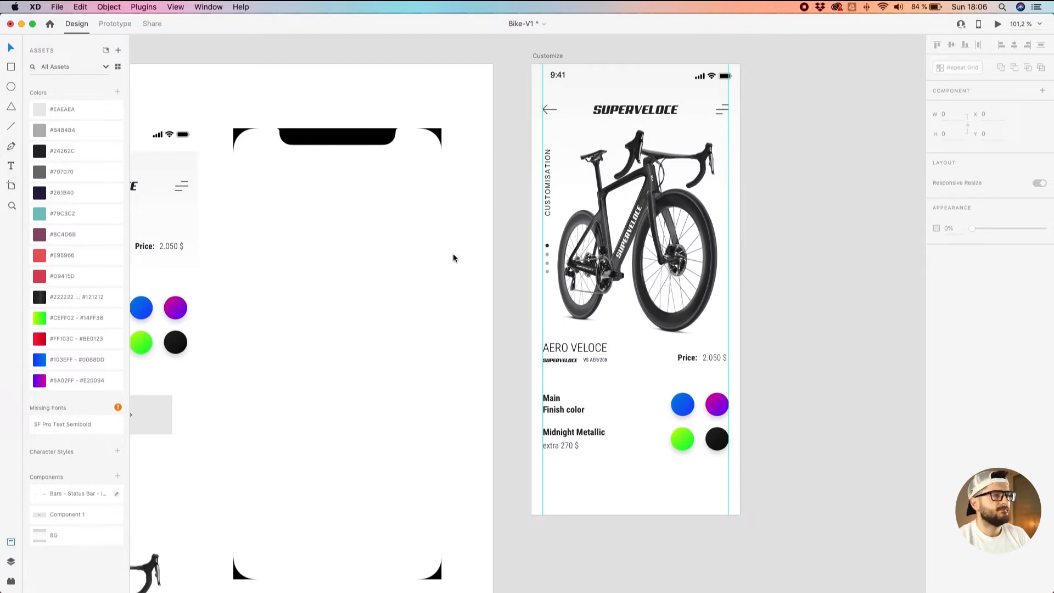
left_click_drag(407, 431, 645, 278)
left_click(387, 266)
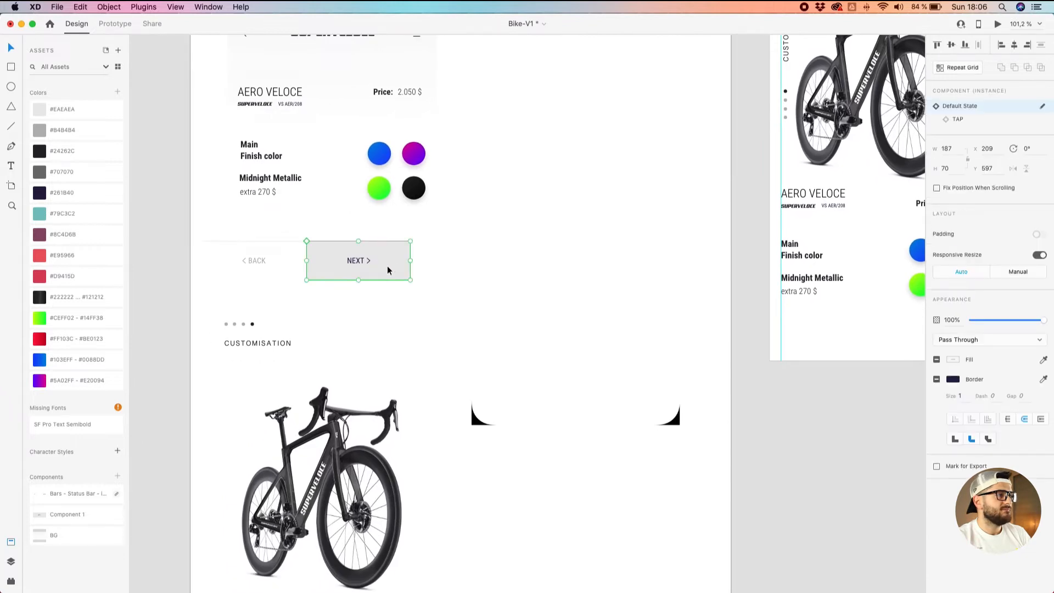
left_click_drag(418, 236, 220, 296)
scroll(337, 273, "down", 3)
left_click_drag(337, 273, 748, 339)
scroll(728, 312, "up", 5)
left_click(727, 316)
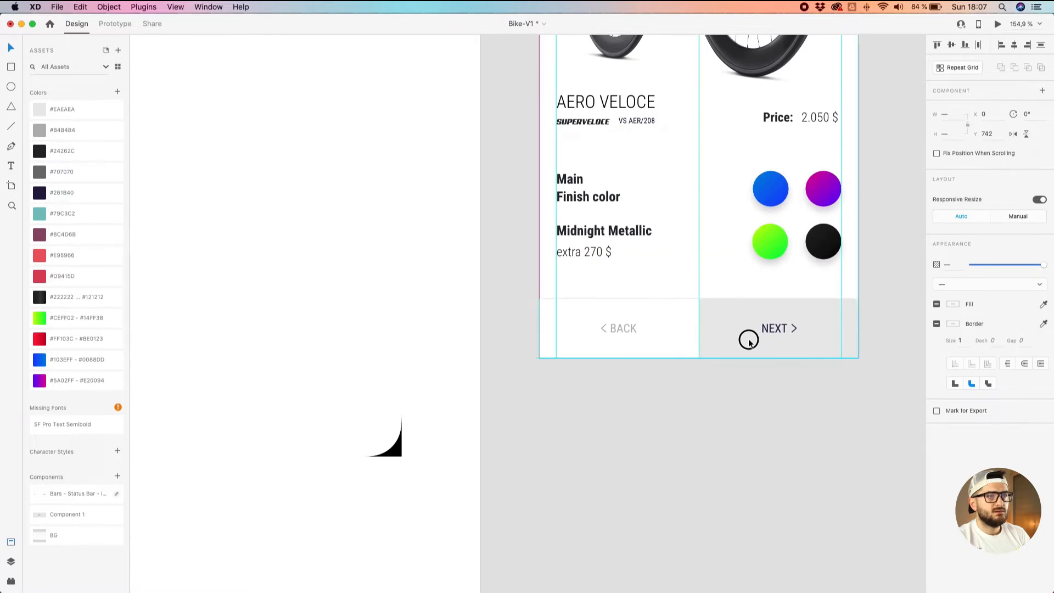
left_click(761, 378)
scroll(760, 376, "down", 1)
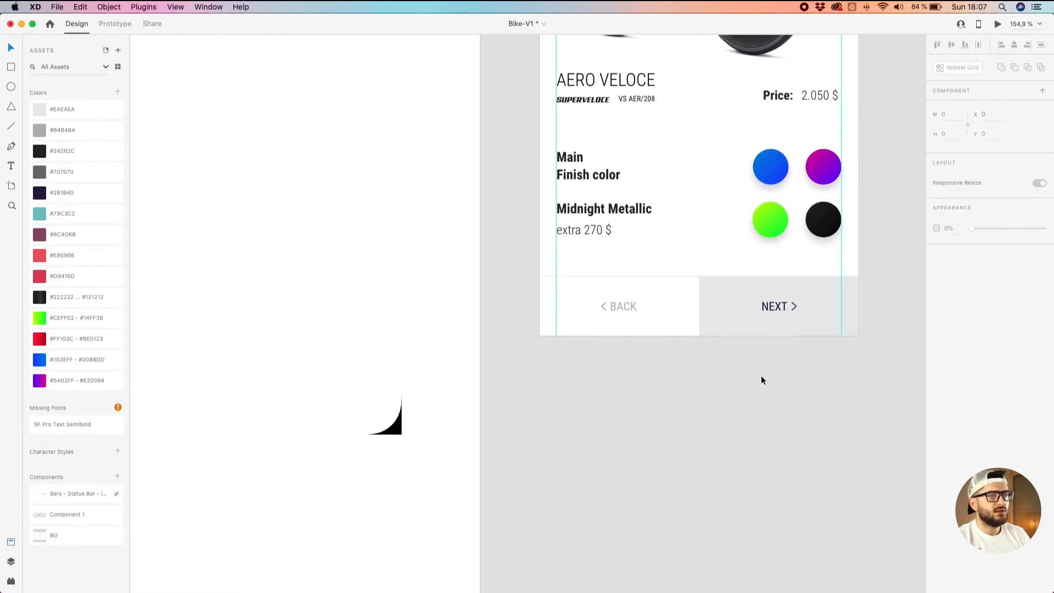
scroll(761, 377, "down", 5)
left_click_drag(760, 377, 699, 453)
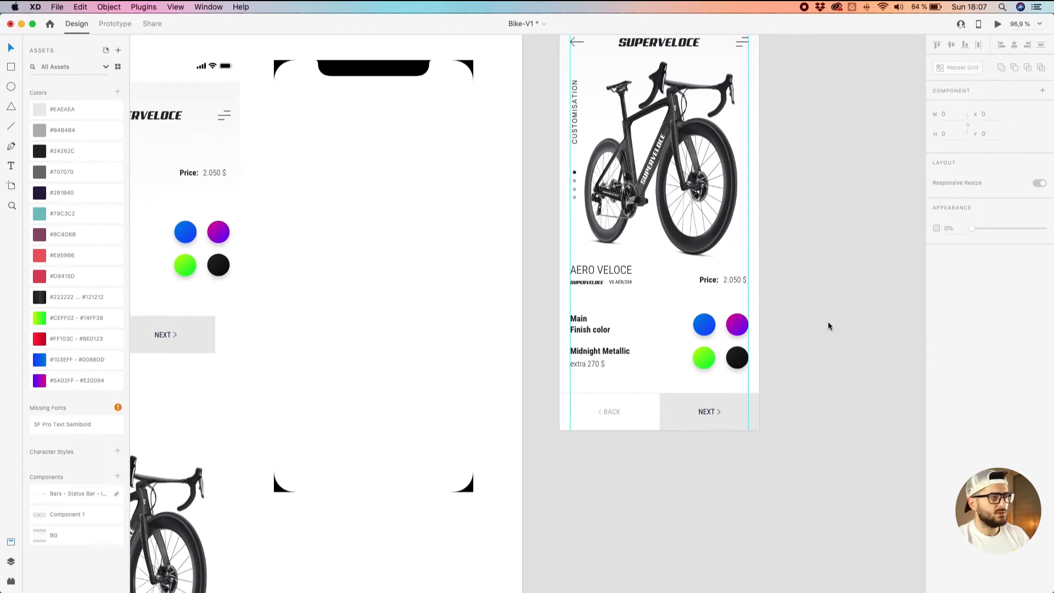
left_click_drag(865, 273, 845, 301)
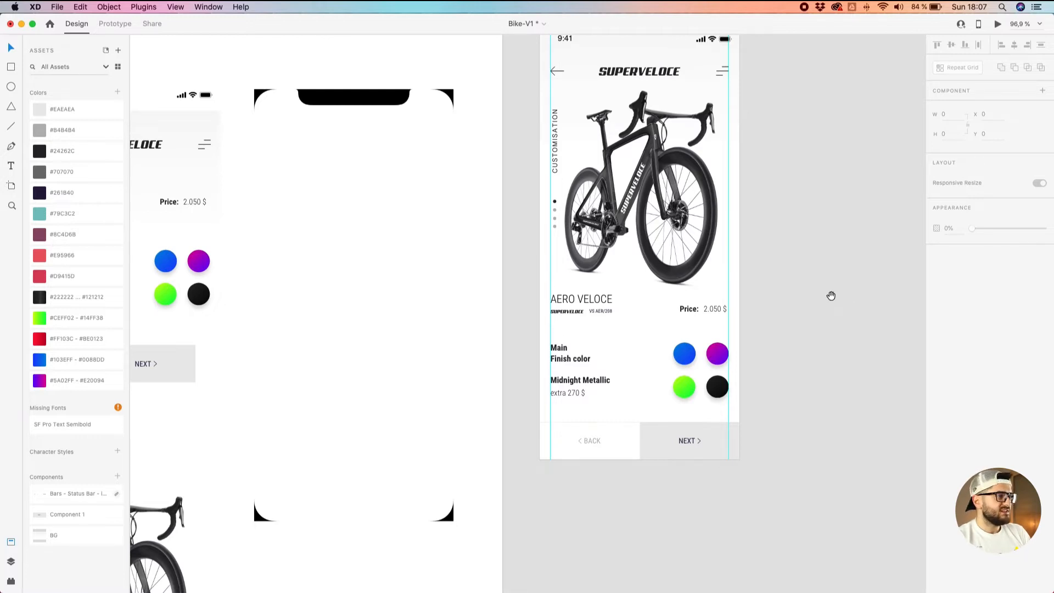
left_click_drag(831, 296, 841, 296)
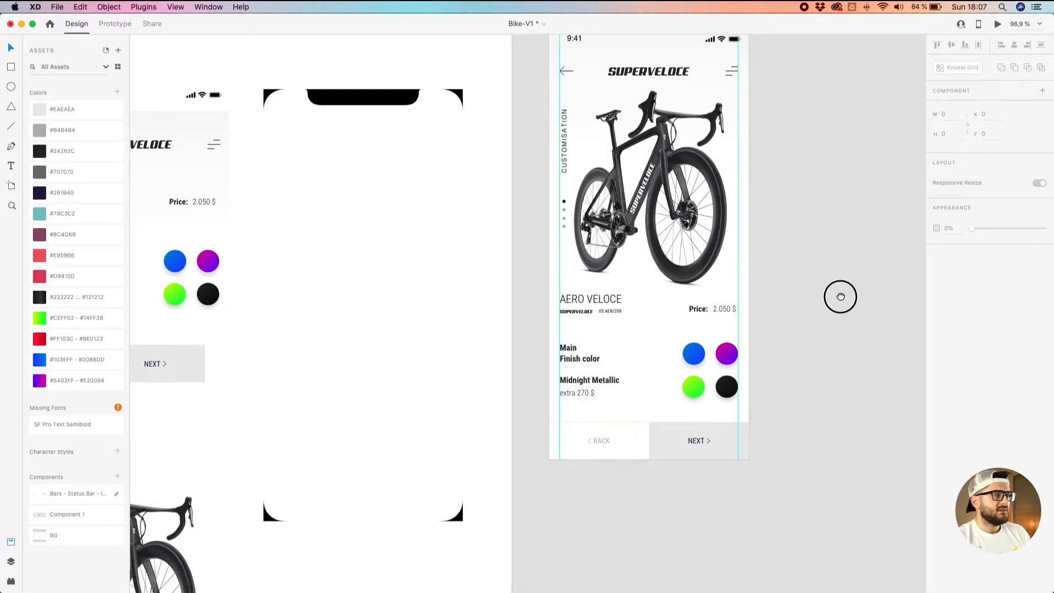
left_click_drag(840, 301, 838, 313)
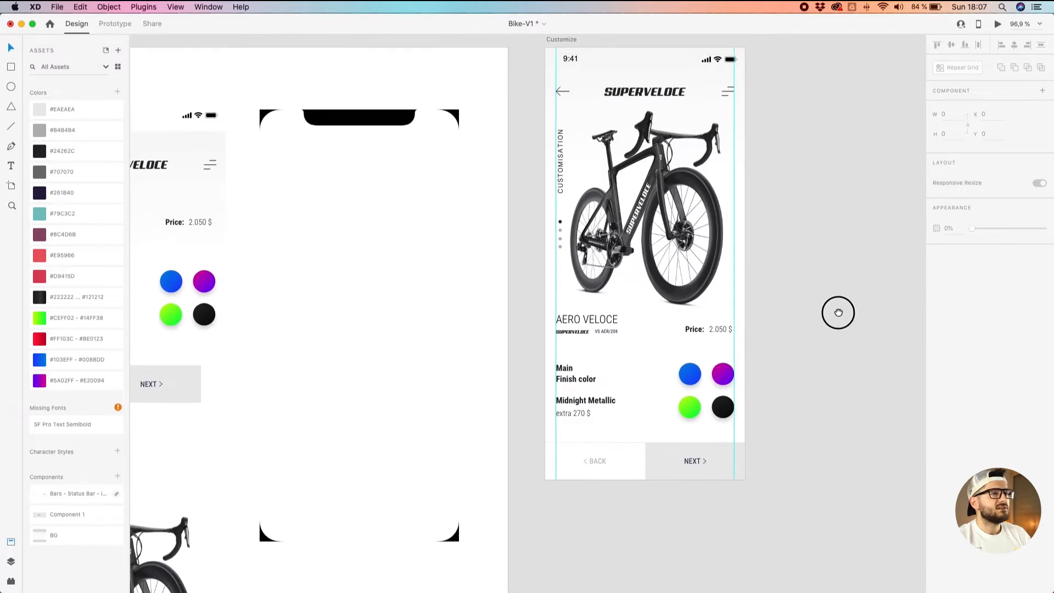
Copy the divider line between the price row and the Main Finish color section at X 20, Y 565, and shorten it to 335 wide.
scroll(426, 344, "down", 5)
left_click_drag(402, 309, 380, 418)
left_click_drag(160, 360, 678, 337)
scroll(746, 347, "up", 5)
scroll(780, 335, "right", 4)
left_click_drag(850, 326, 802, 327)
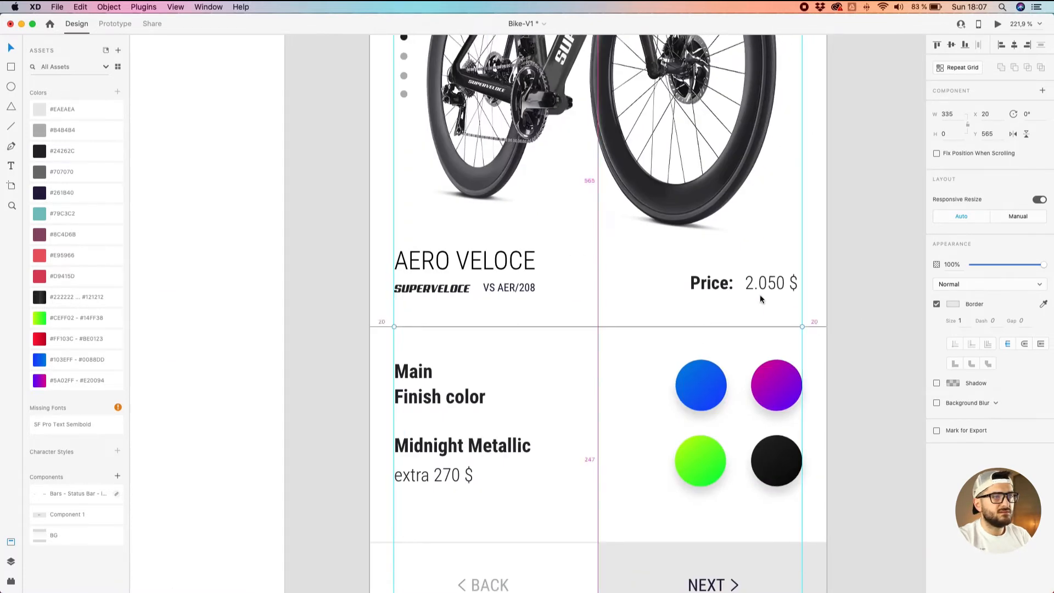
Nudge the divider line up to Y 558, 34 above the Main Finish color text.
key("Up")
key("Up")
key("Up")
key("Up")
key("Up")
key("Up")
key("Up")
key("Up")
key("Up")
key("Down")
key("Down")
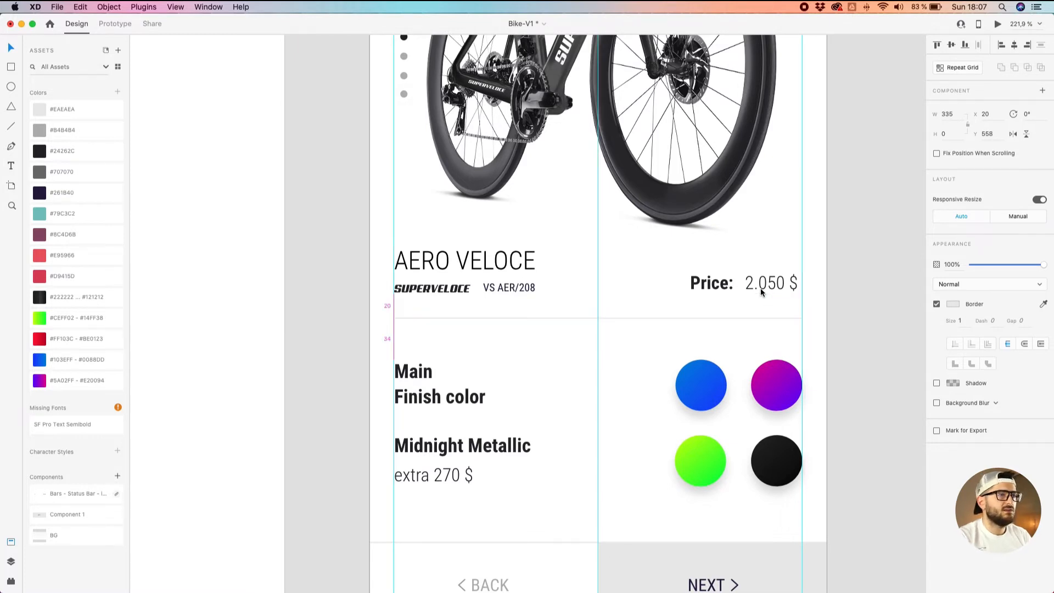
Move the Main Finish color and Midnight Metallic texts together with the four color circles down to Y 598.
left_click_drag(816, 361, 413, 488)
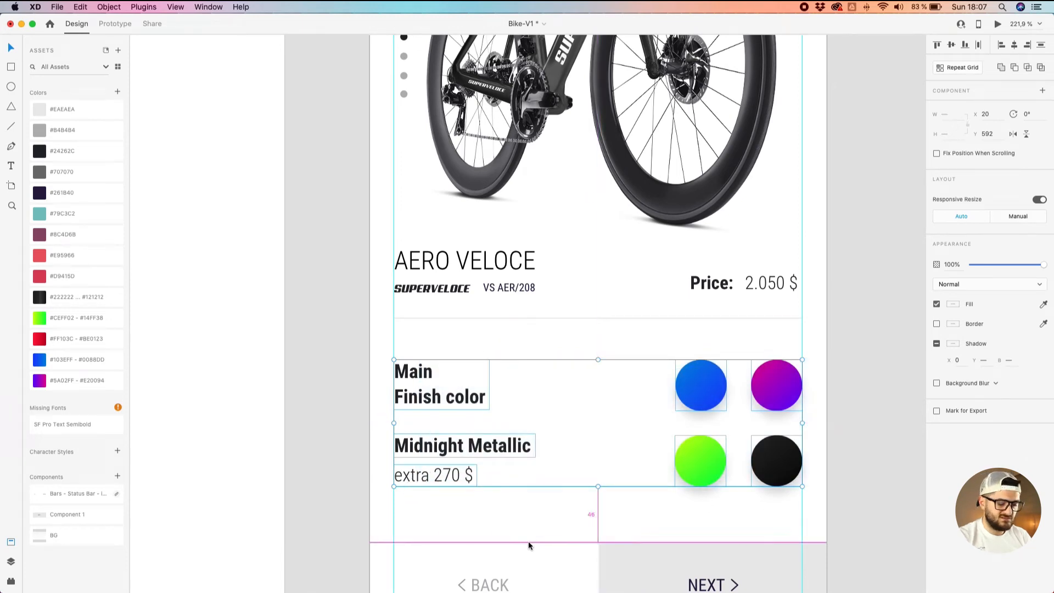
key("Down")
key("Down")
key("Down")
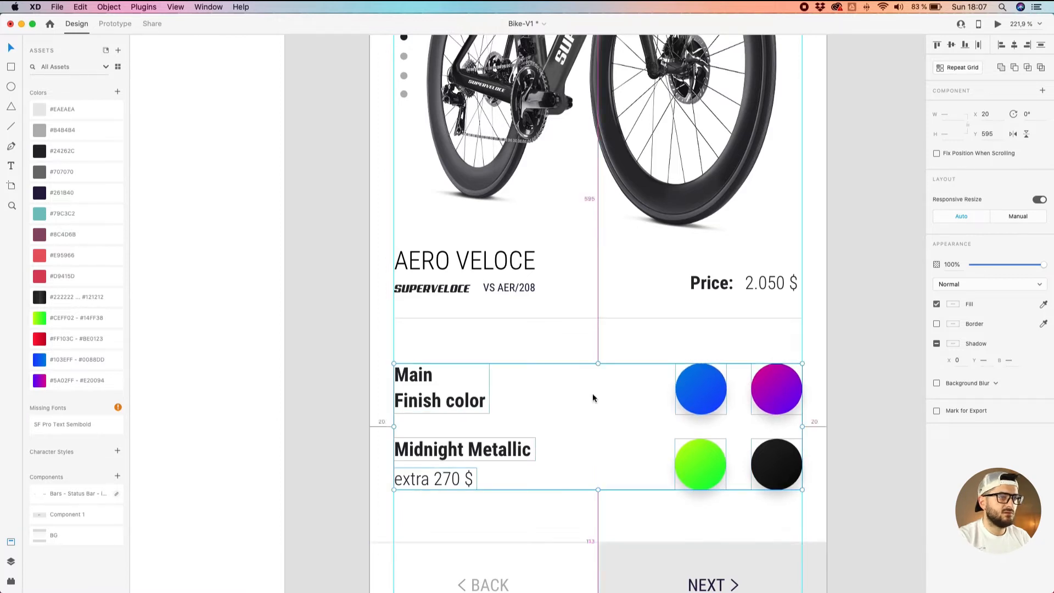
key("Down")
key("Down")
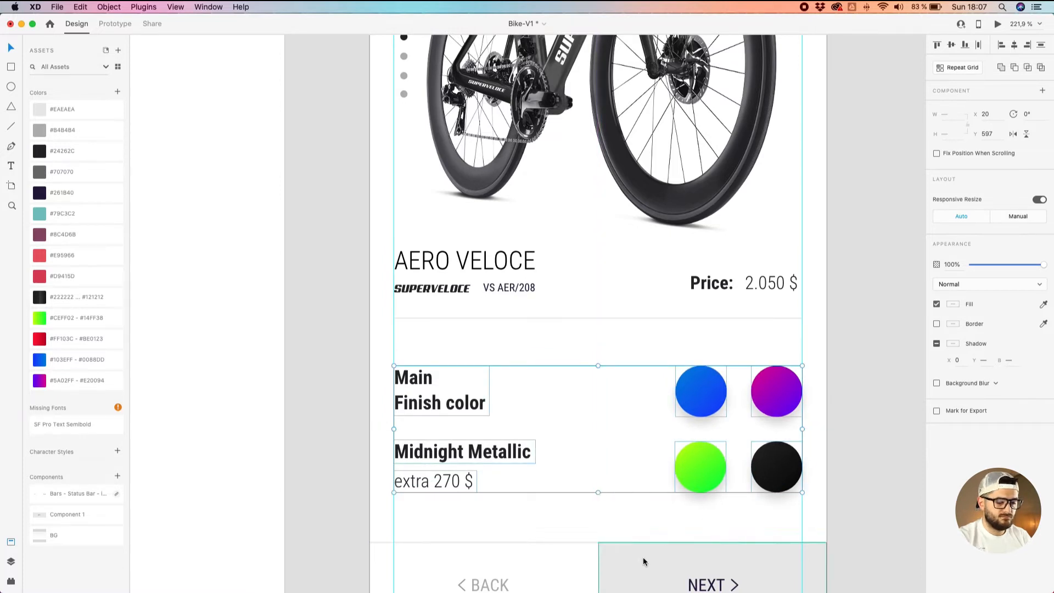
key("Down")
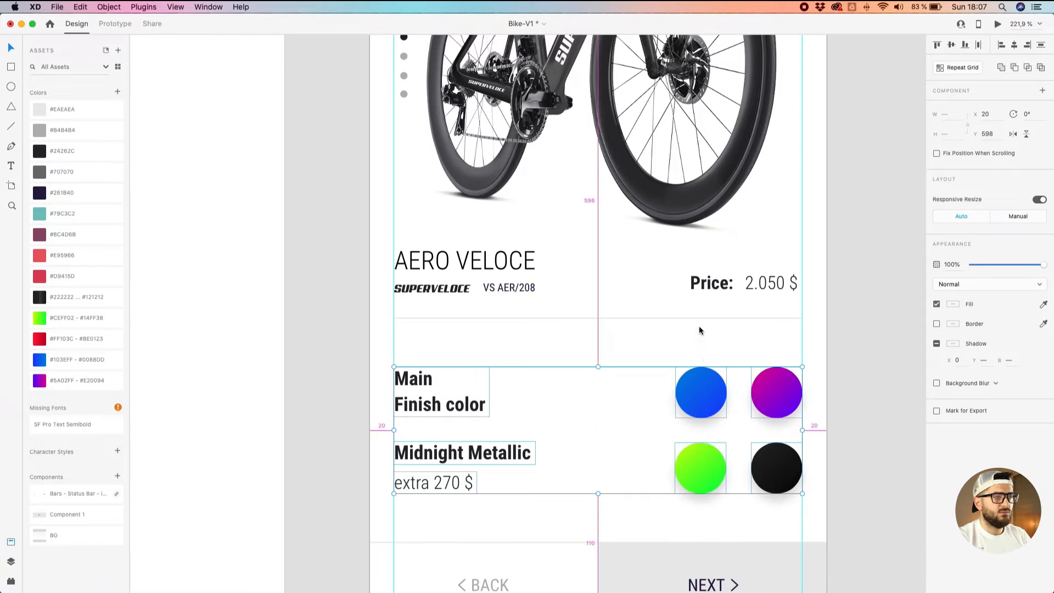
Bring the Display Shape group to the front of the Customize artboard's layer order and make it visible.
scroll(659, 508, "down", 6)
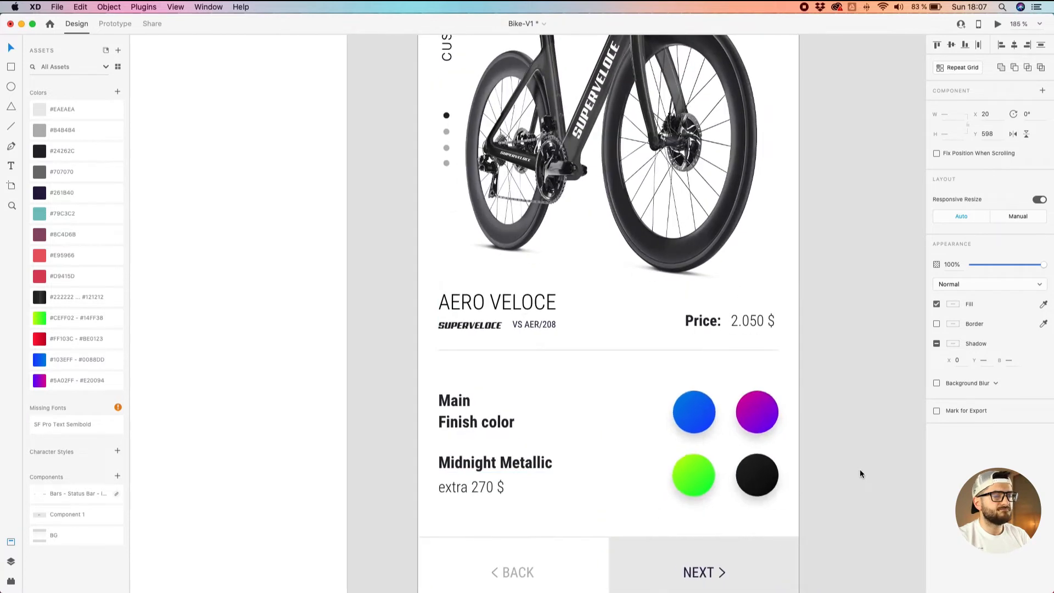
scroll(780, 394, "down", 4)
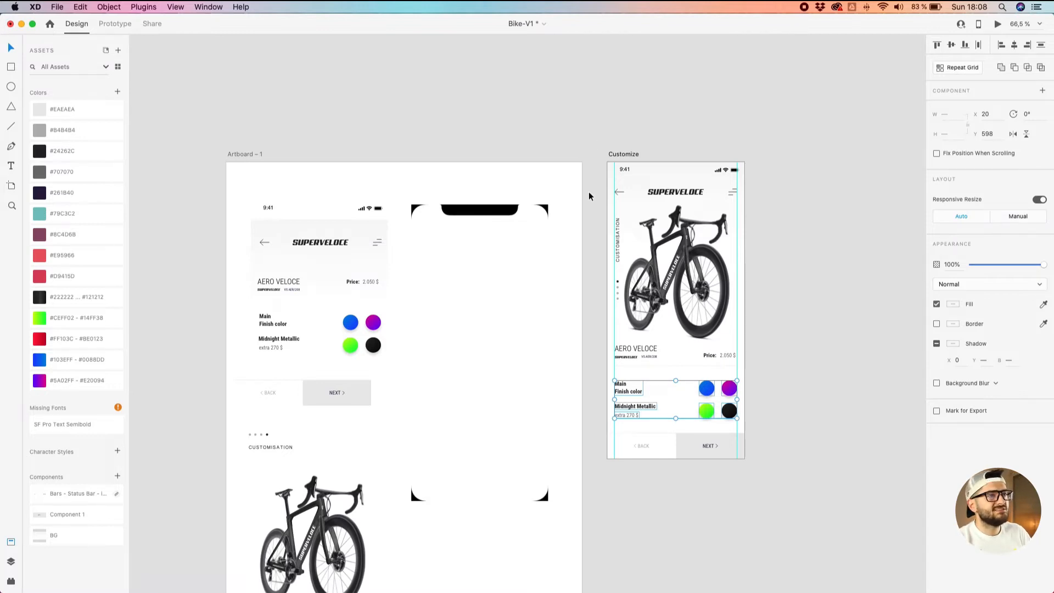
left_click(653, 169)
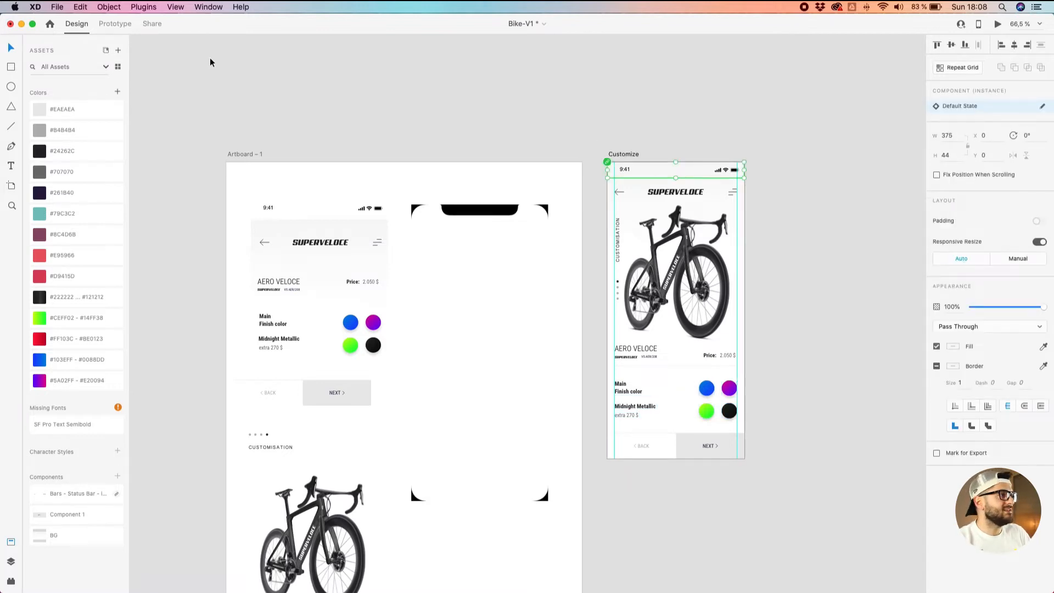
left_click(11, 561)
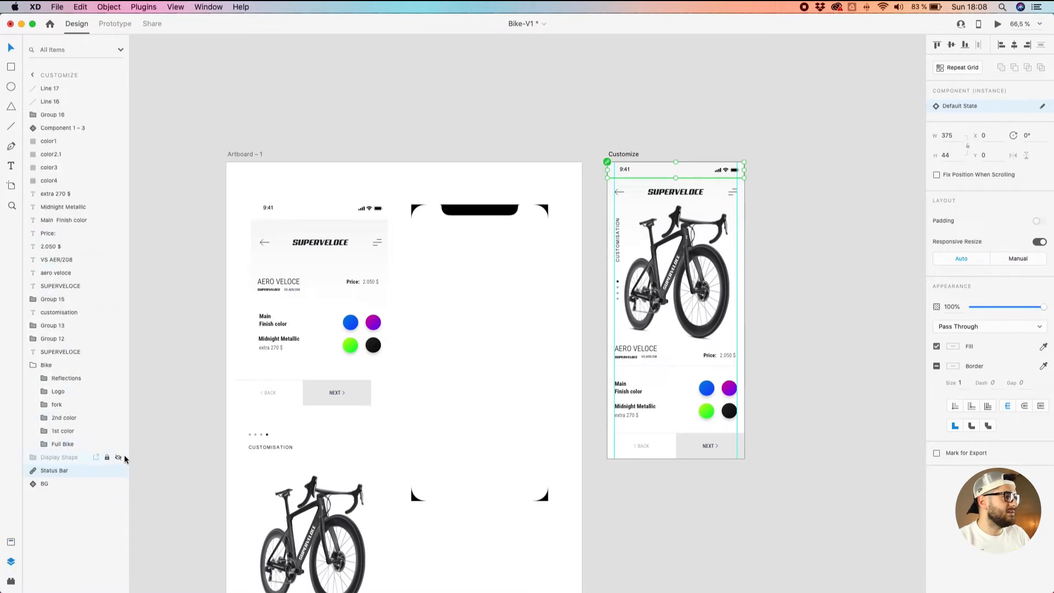
left_click(42, 460)
left_click_drag(43, 462, 35, 85)
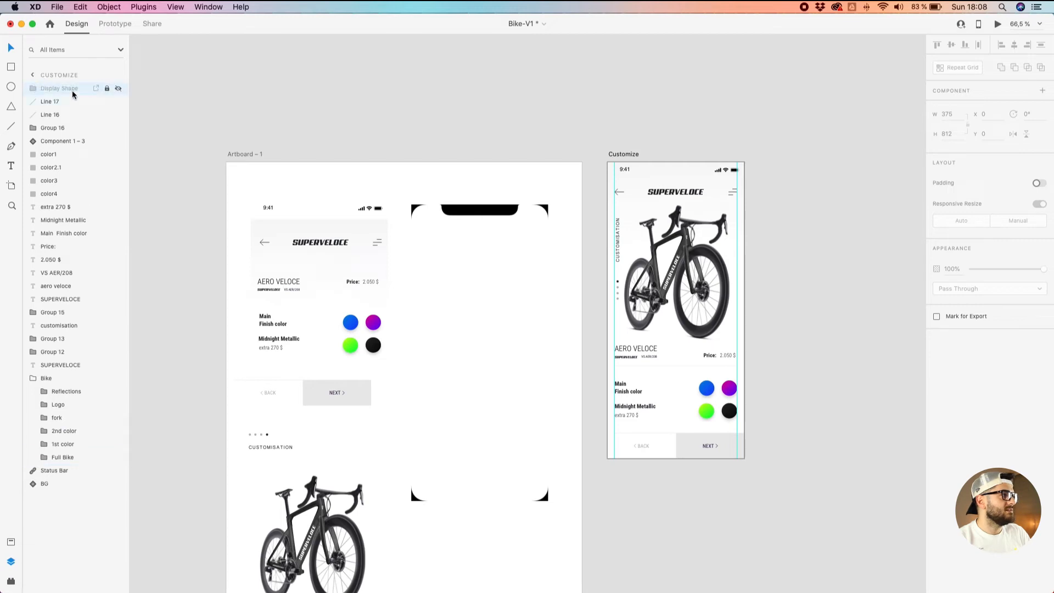
left_click(118, 89)
left_click(530, 108)
Examine which divider lines on the Customize artboard the Line 17 and Line 16 layers correspond to.
left_click(624, 155)
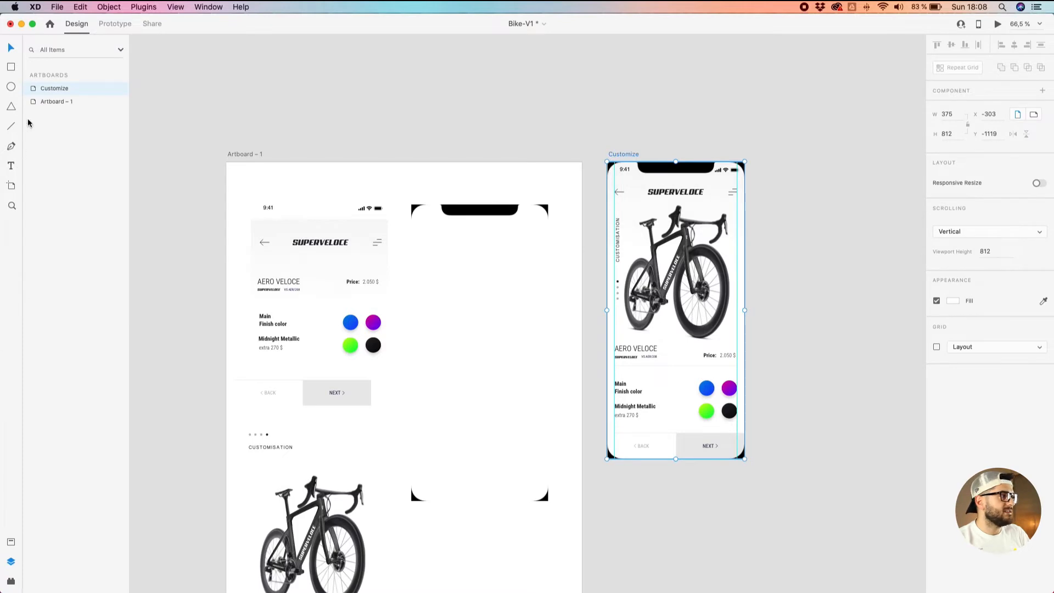
double_click(34, 91)
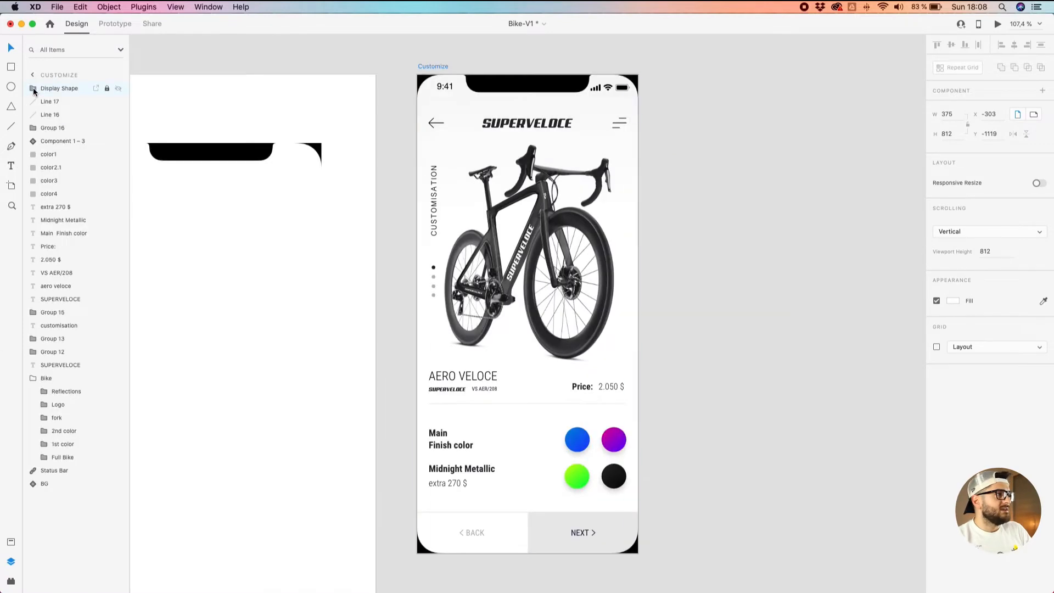
left_click(47, 103)
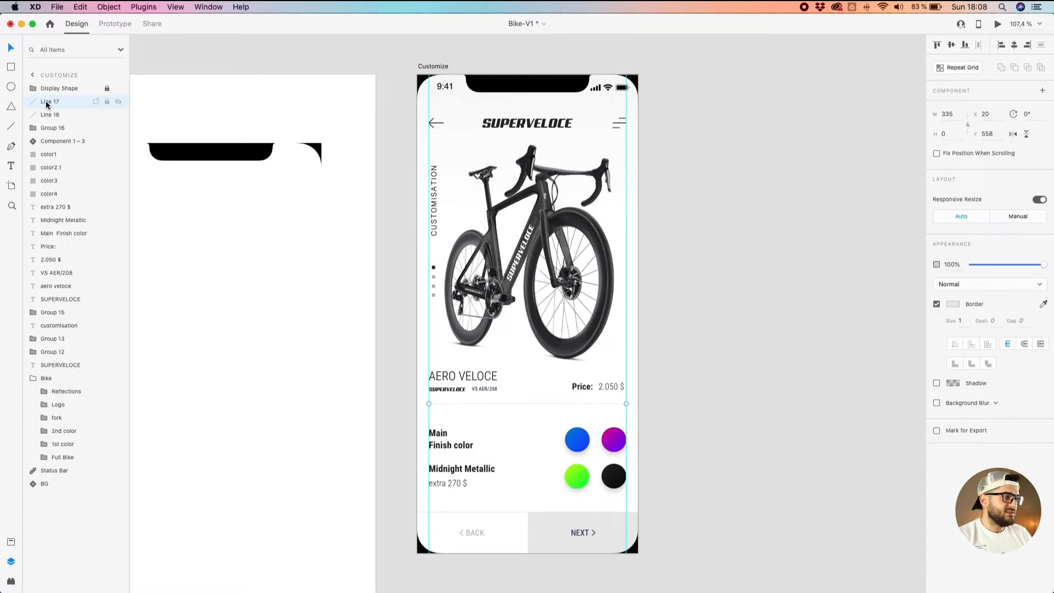
left_click(56, 119)
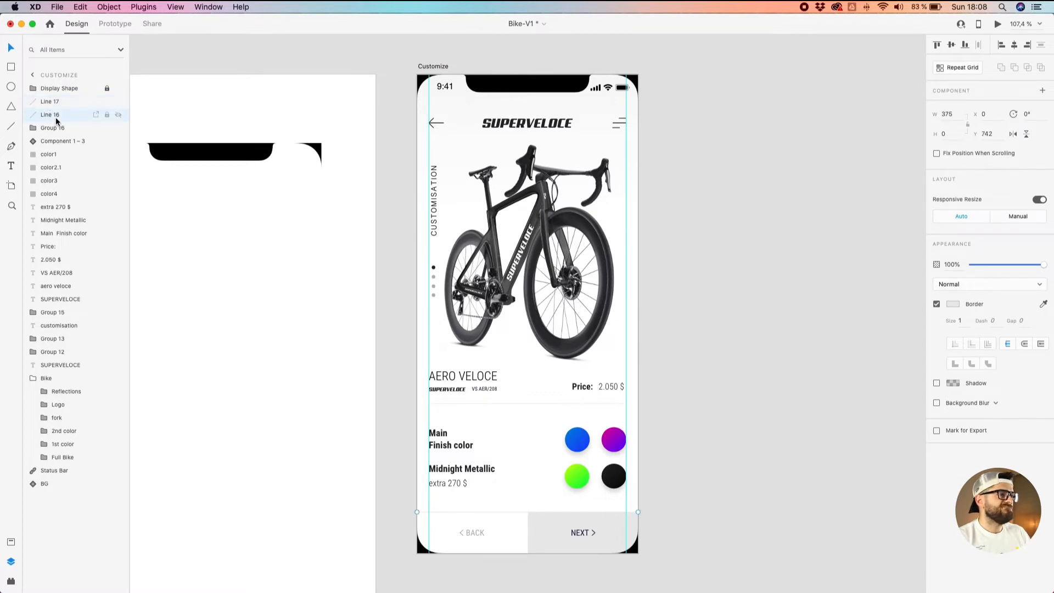
scroll(134, 111, "down", 4)
key("z")
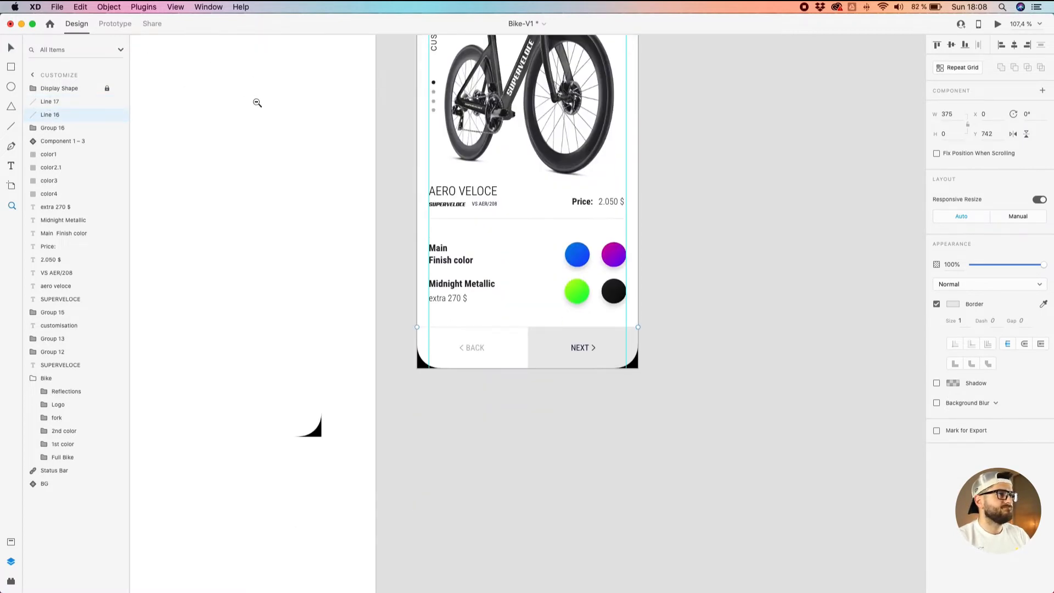
scroll(256, 103, "down", 5)
left_click_drag(608, 167, 745, 422)
scroll(549, 349, "up", 4)
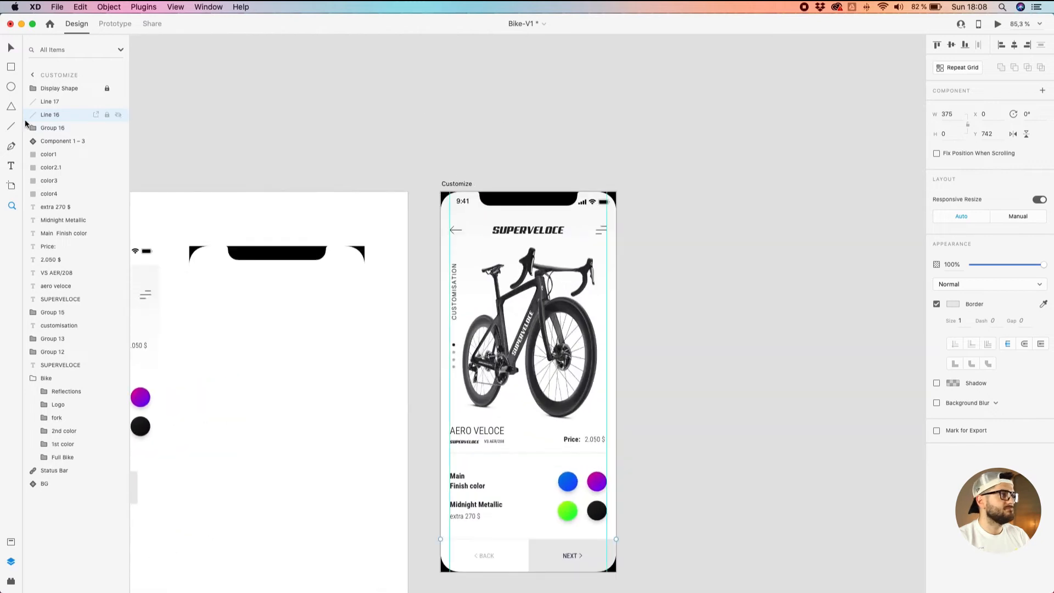
left_click(118, 101)
left_click(118, 101)
left_click(118, 101)
left_click(43, 105)
left_click(118, 102)
left_click(51, 117)
left_click(52, 115)
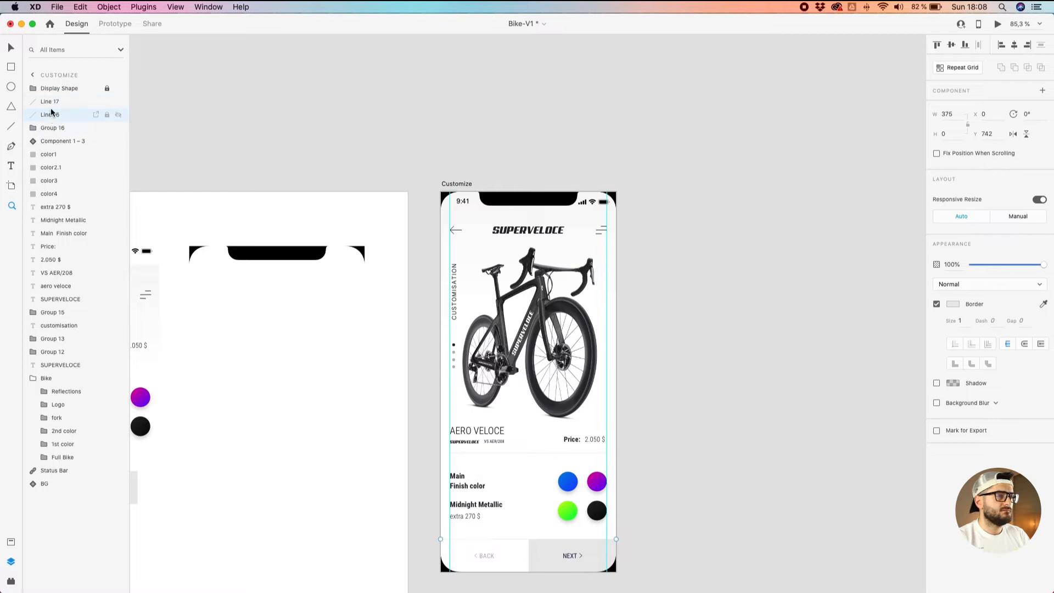
left_click(51, 104)
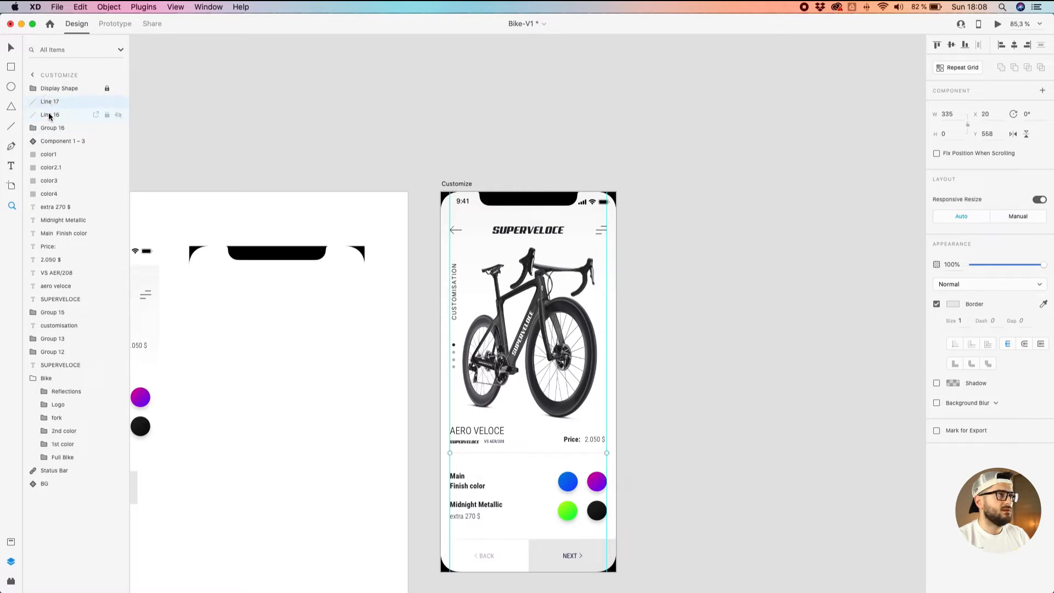
Rename the BACK button's group layer as Back and the NEXT button's component layer as Next.
left_click(46, 129)
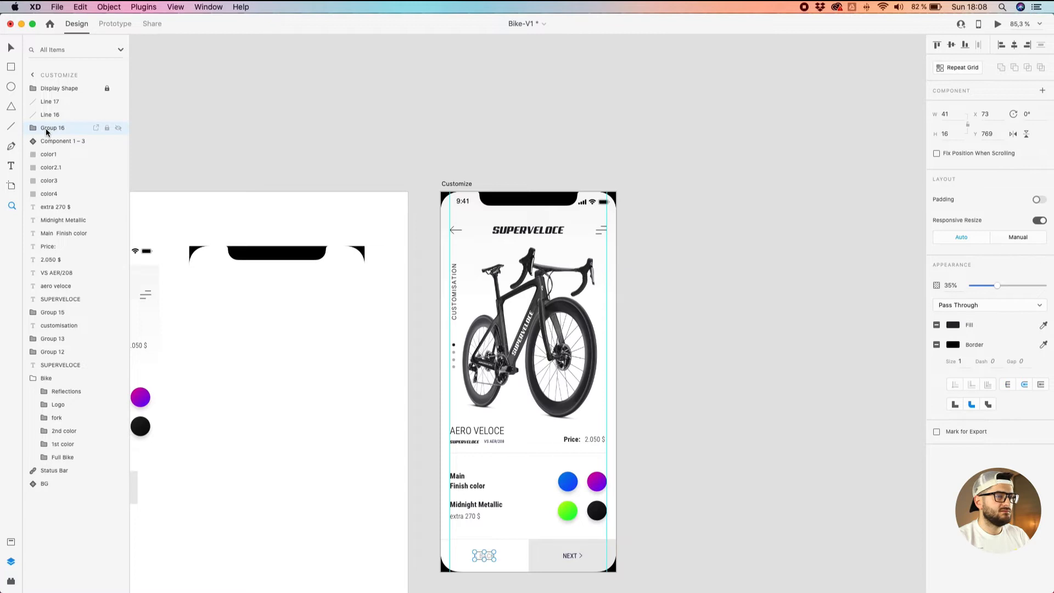
double_click(47, 129)
type("Back")
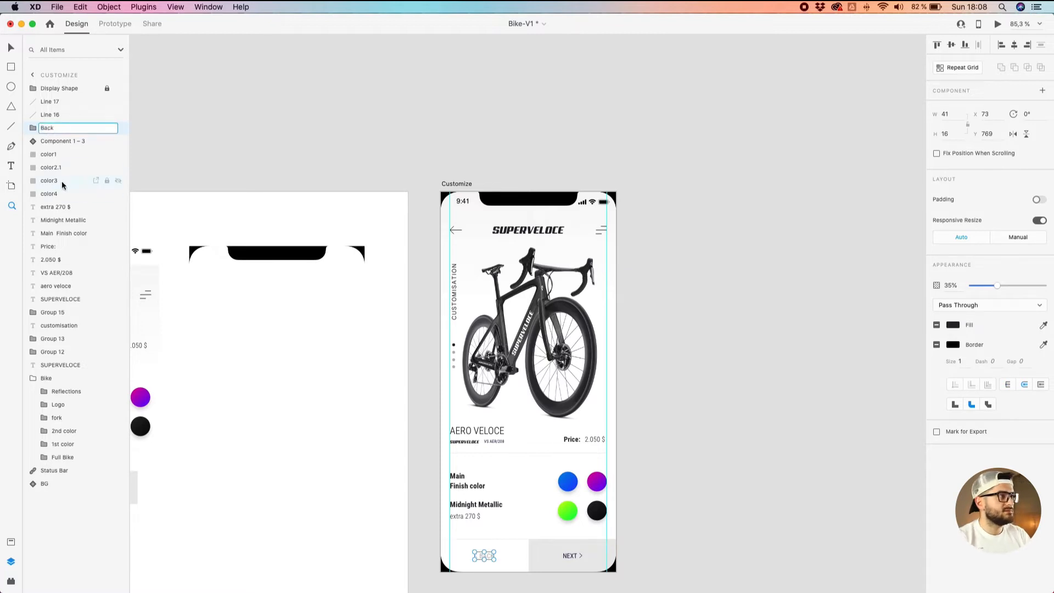
left_click(55, 142)
double_click(55, 141)
type("Next")
key("Return")
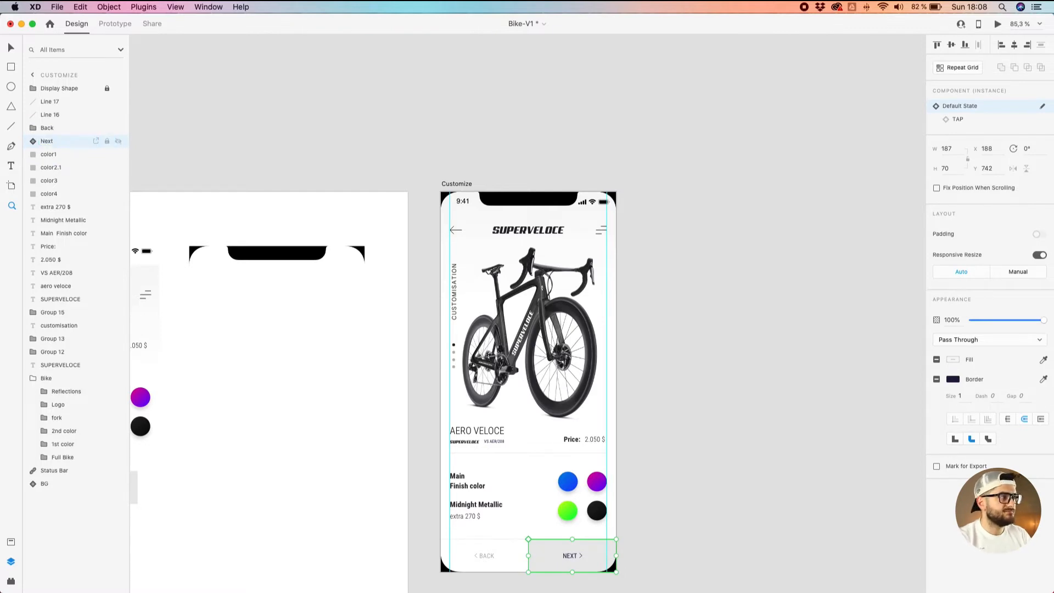
Check the four color circle layers and rename the purple circle's layer as color2.
left_click(44, 155)
left_click(44, 195, "shift")
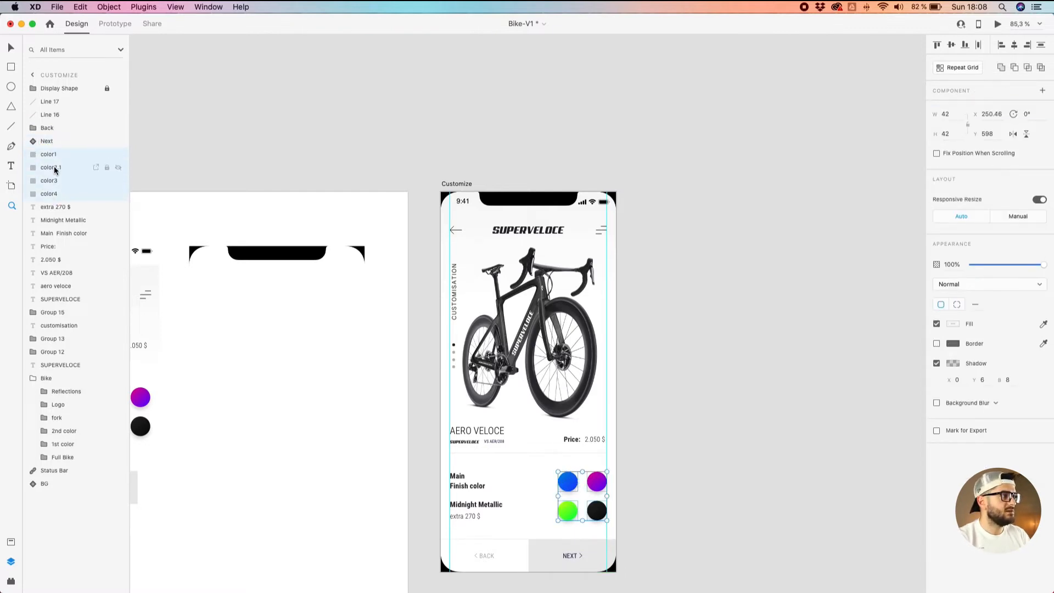
key("super+1")
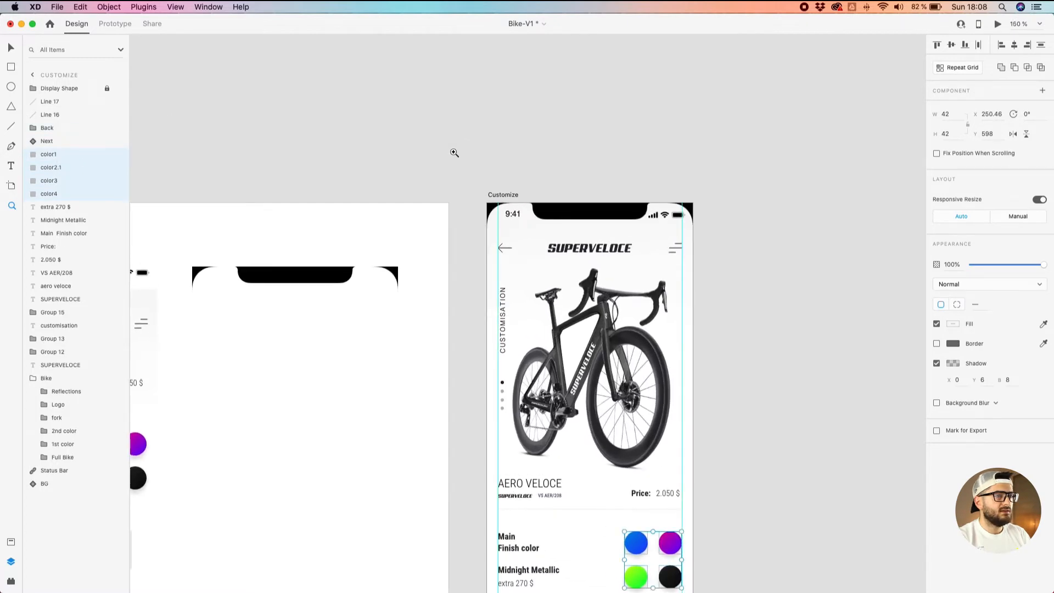
scroll(658, 233, "up", 5)
scroll(683, 332, "down", 5)
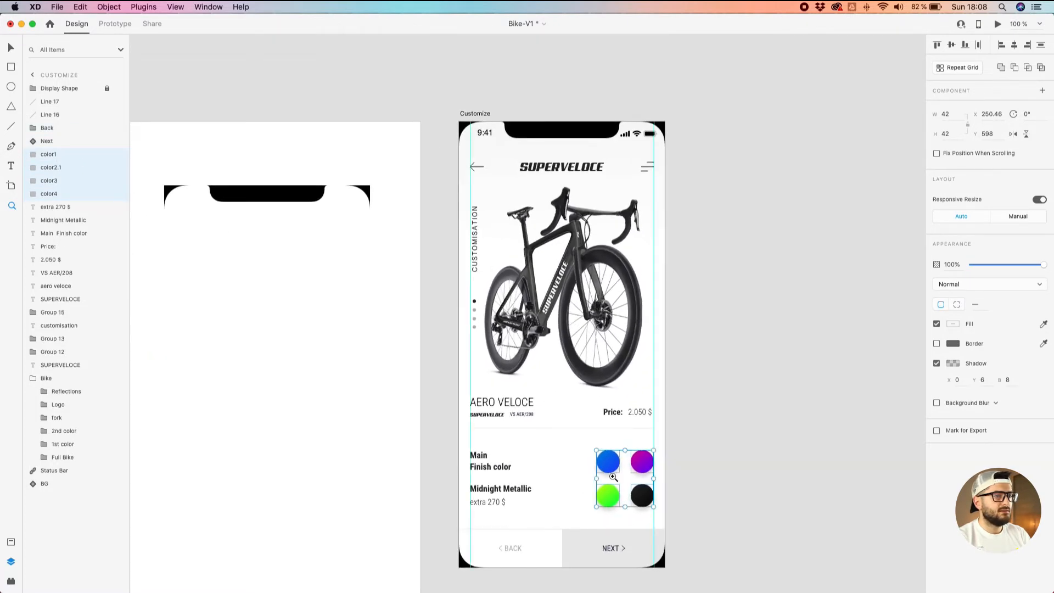
left_click(54, 141)
left_click(55, 164)
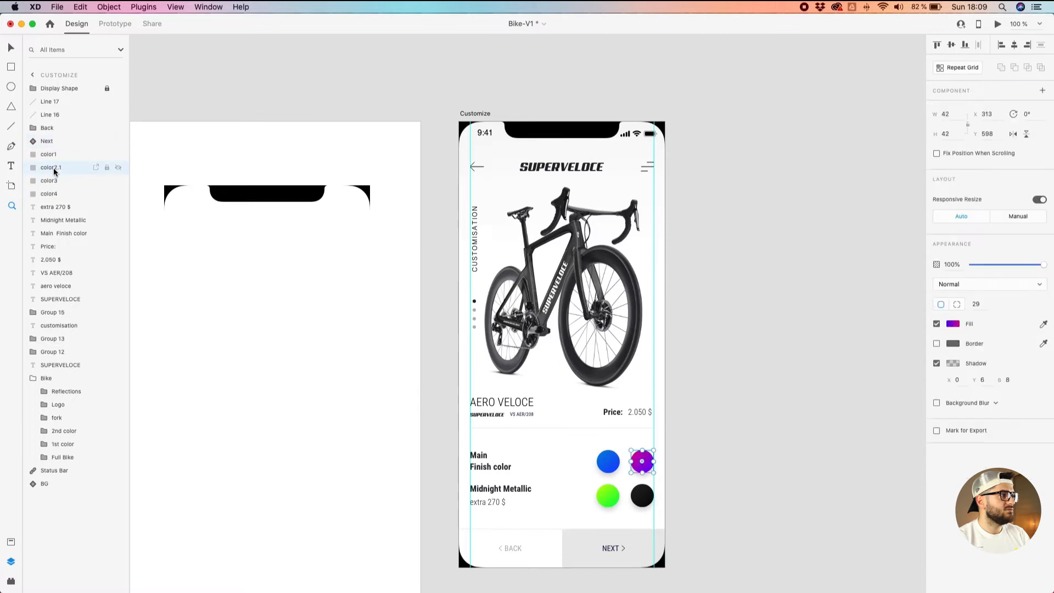
double_click(55, 168)
key("BackSpace")
key("BackSpace")
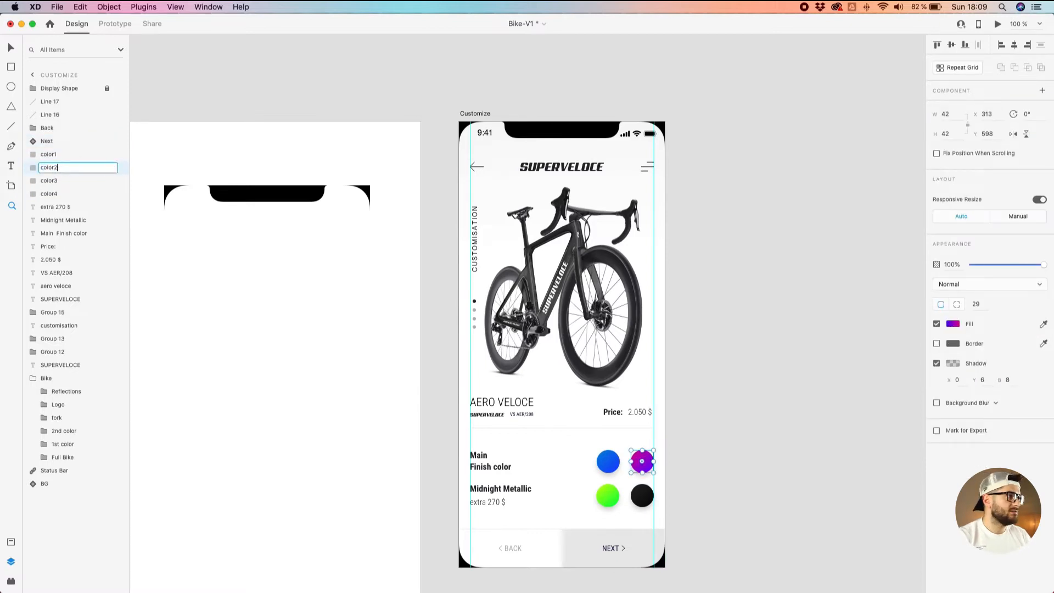
key("Return")
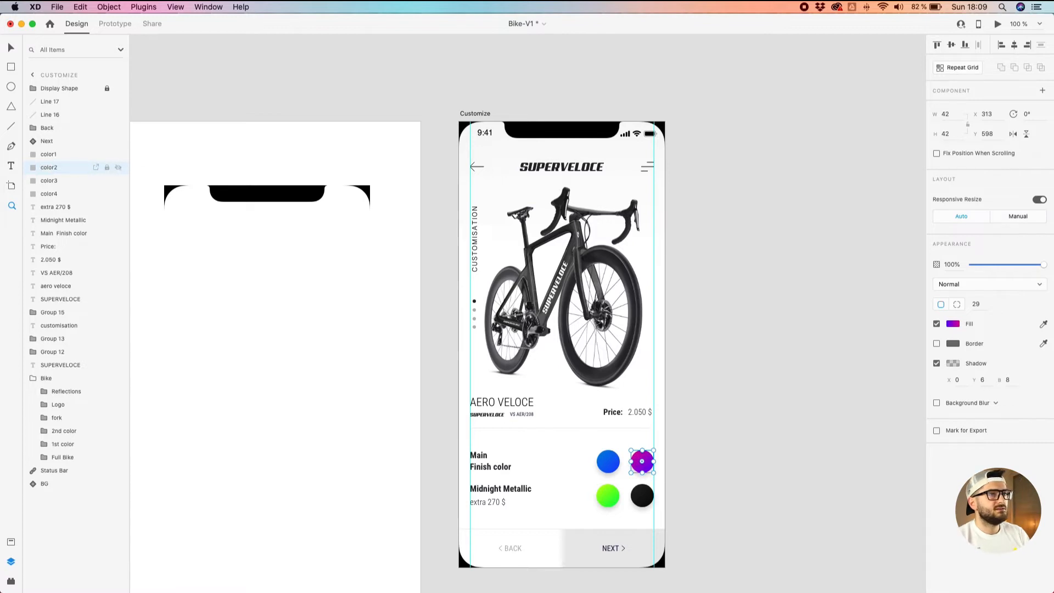
Group the eight text layers from extra 270 $ through the small SUPERVELOCE label under AERO VELOCE.
left_click(64, 209)
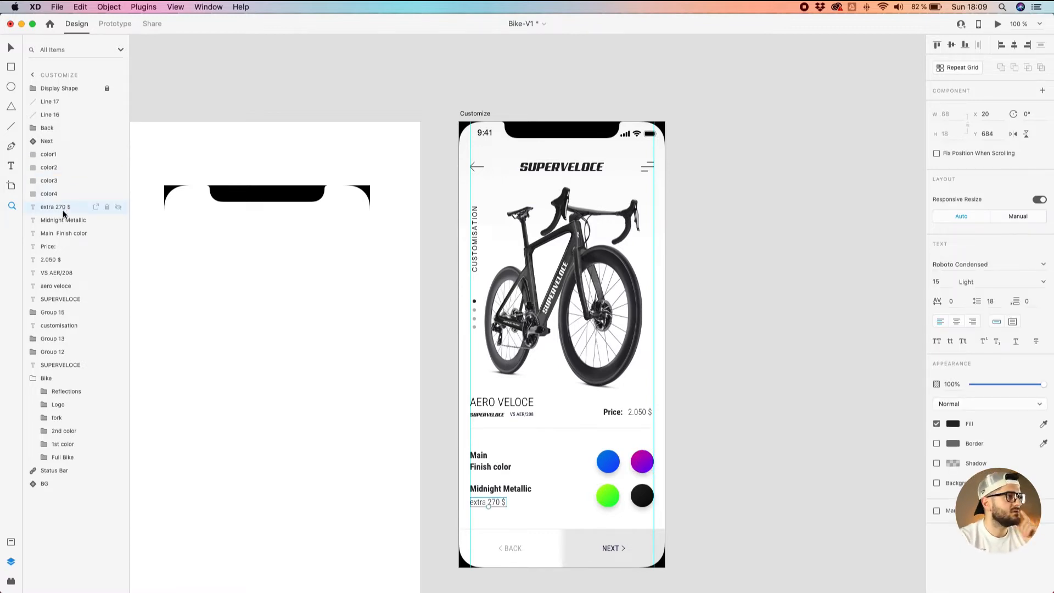
left_click(62, 221, "shift")
left_click(66, 234, "shift")
left_click(58, 247, "shift")
left_click(52, 260, "shift")
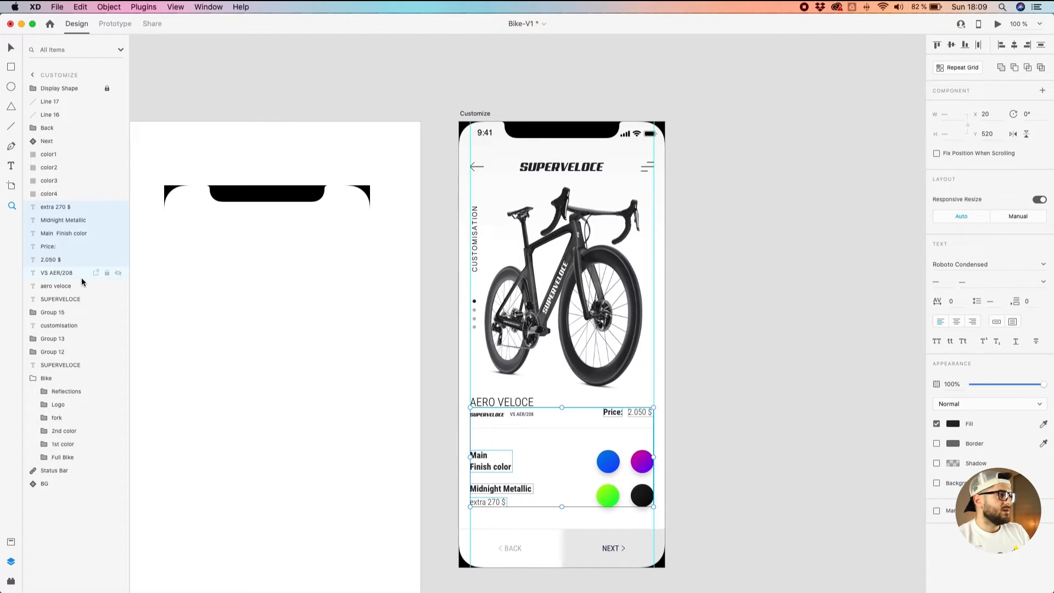
left_click(79, 274, "shift")
left_click(78, 286, "shift")
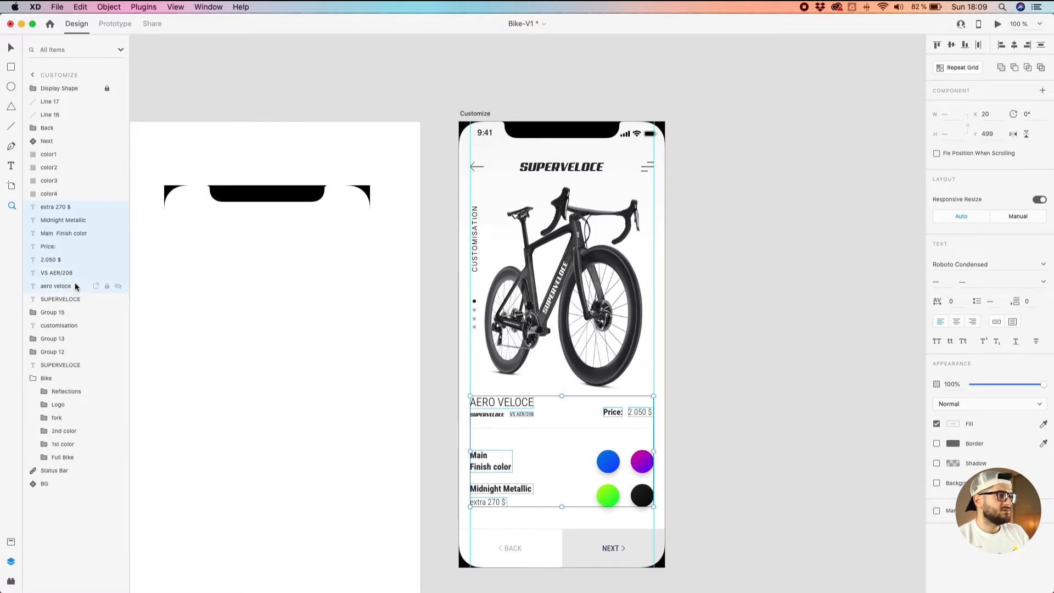
left_click(76, 300, "shift")
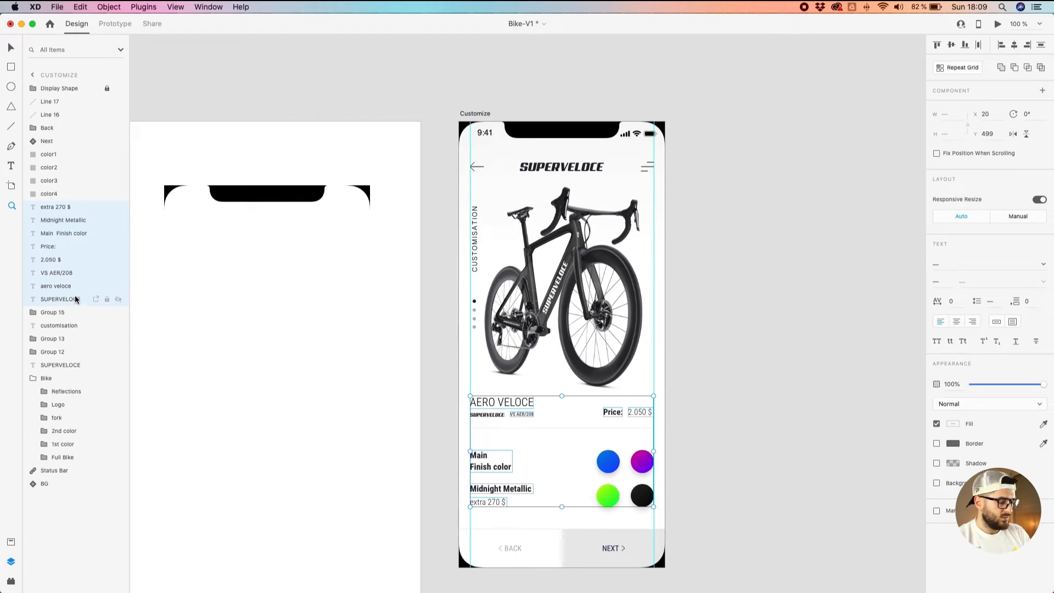
key("super+g")
Rename the new group of text layers as Description.
double_click(53, 209)
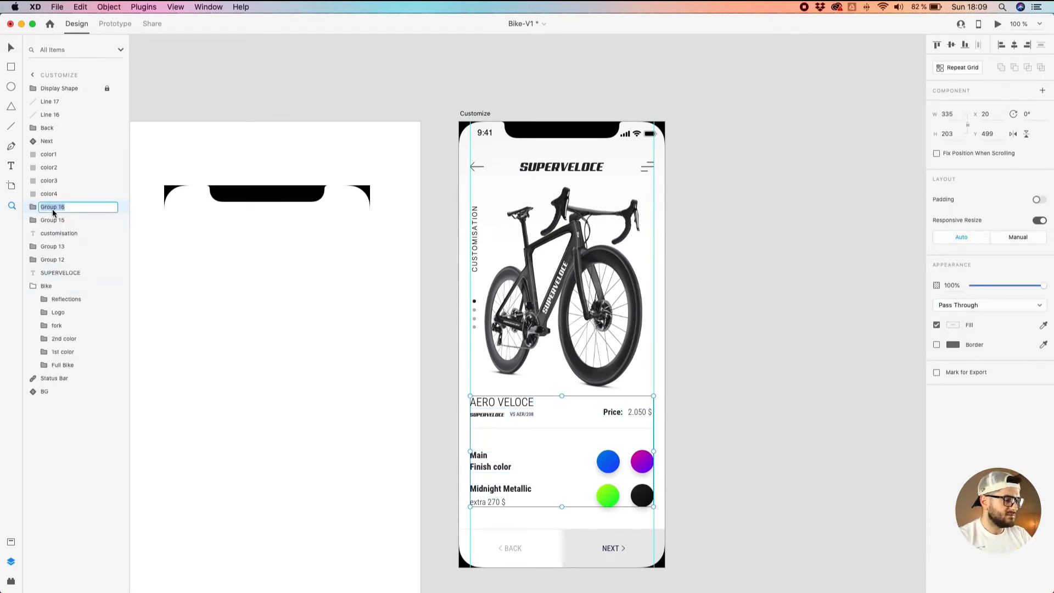
type("IDe")
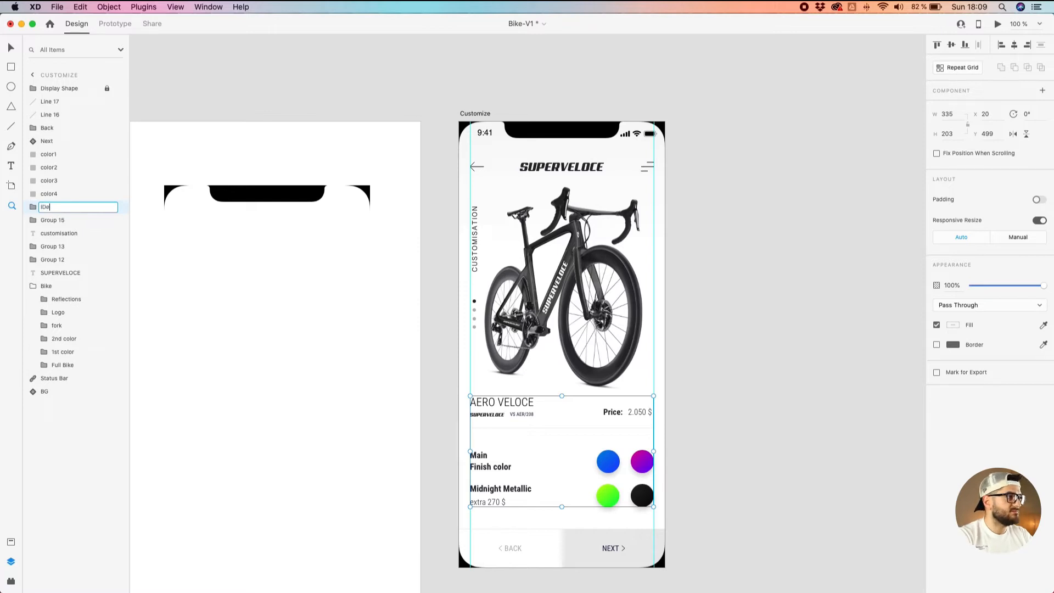
key("BackSpace")
key("BackSpace")
type("Desc")
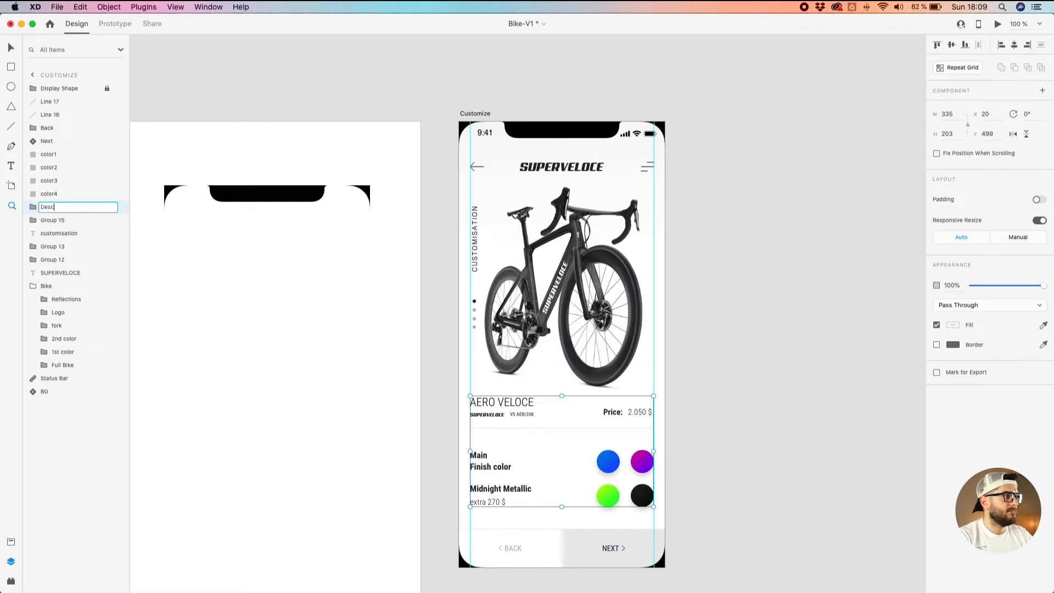
type("ription")
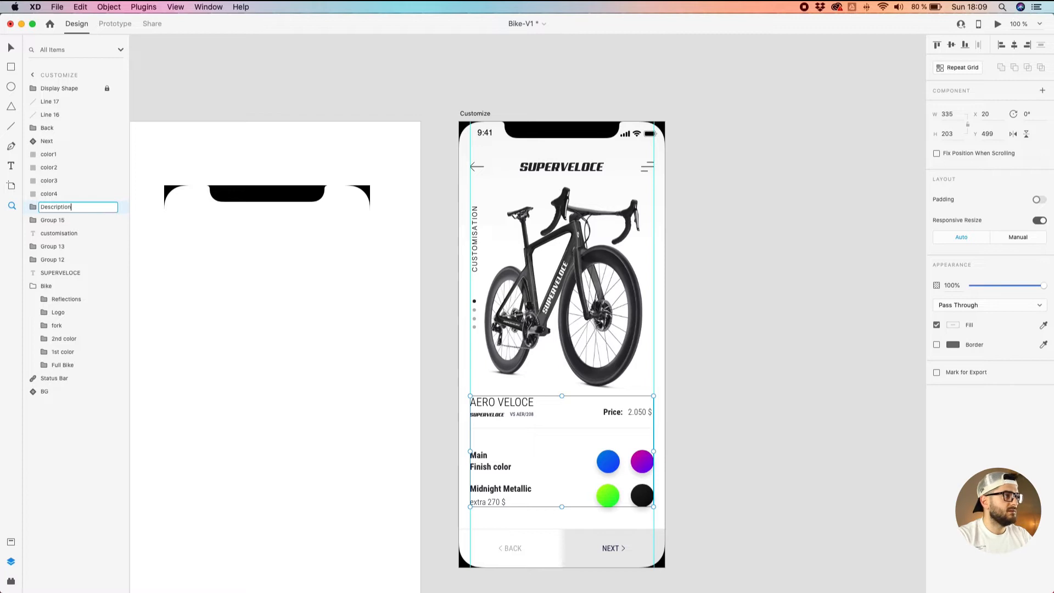
key("Return")
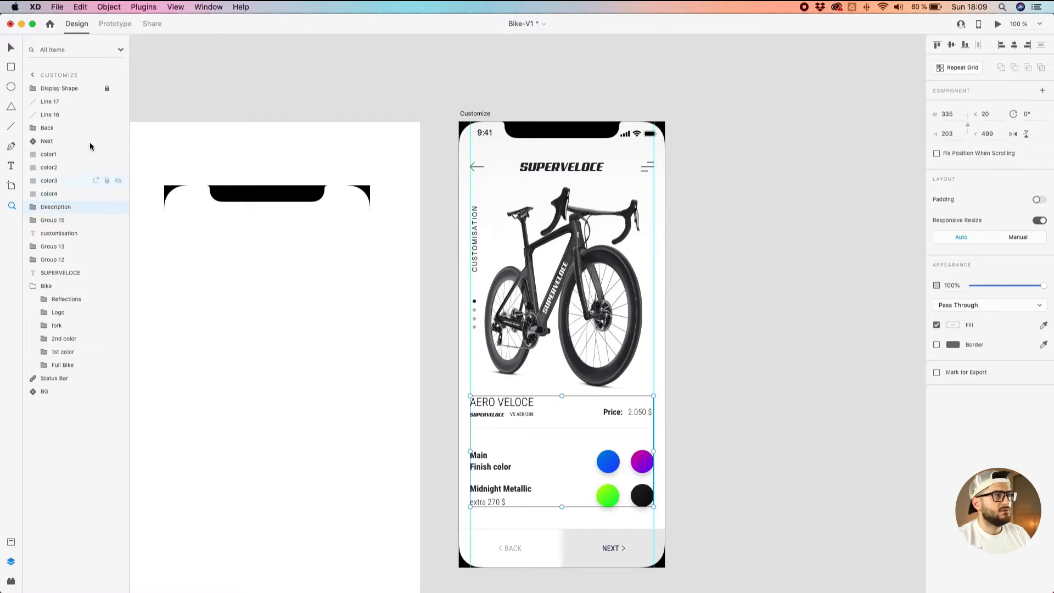
Rename the page-indicator dots' group layer, Group 15, as Slider.
left_click(62, 221)
double_click(55, 220)
type("s")
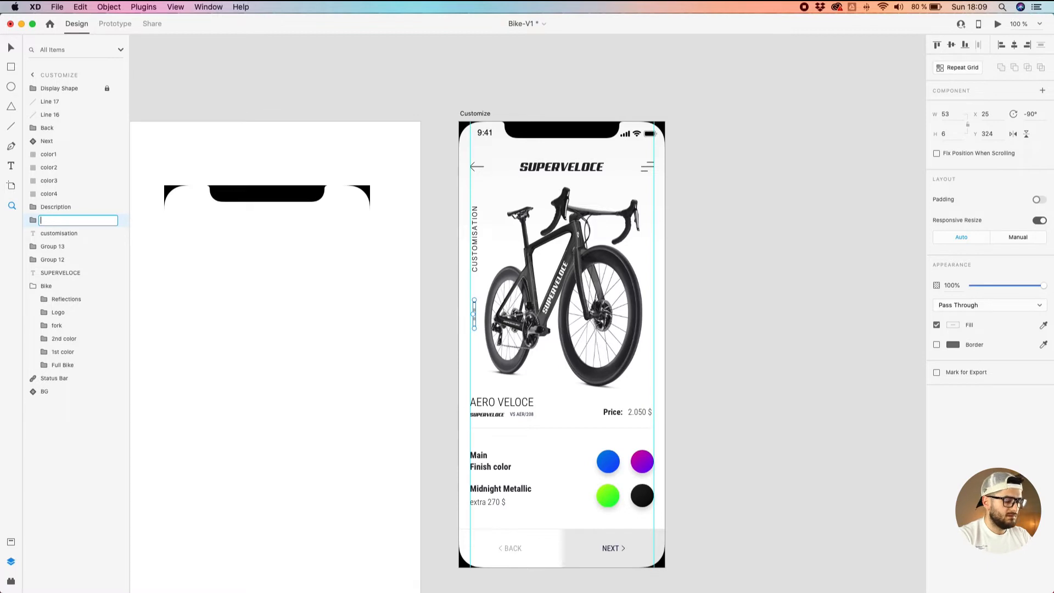
type("lider")
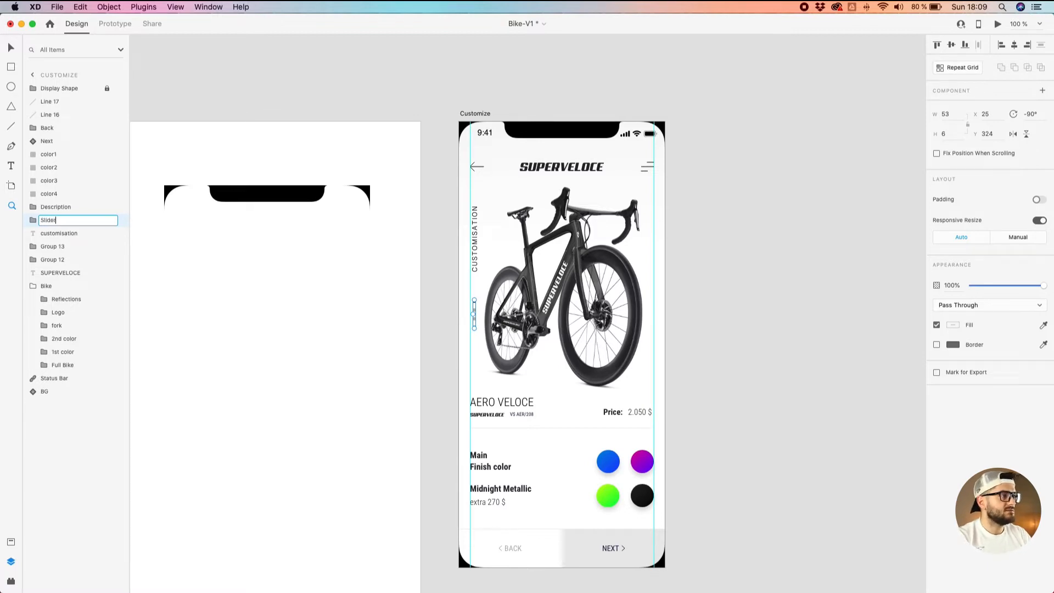
left_click(62, 234)
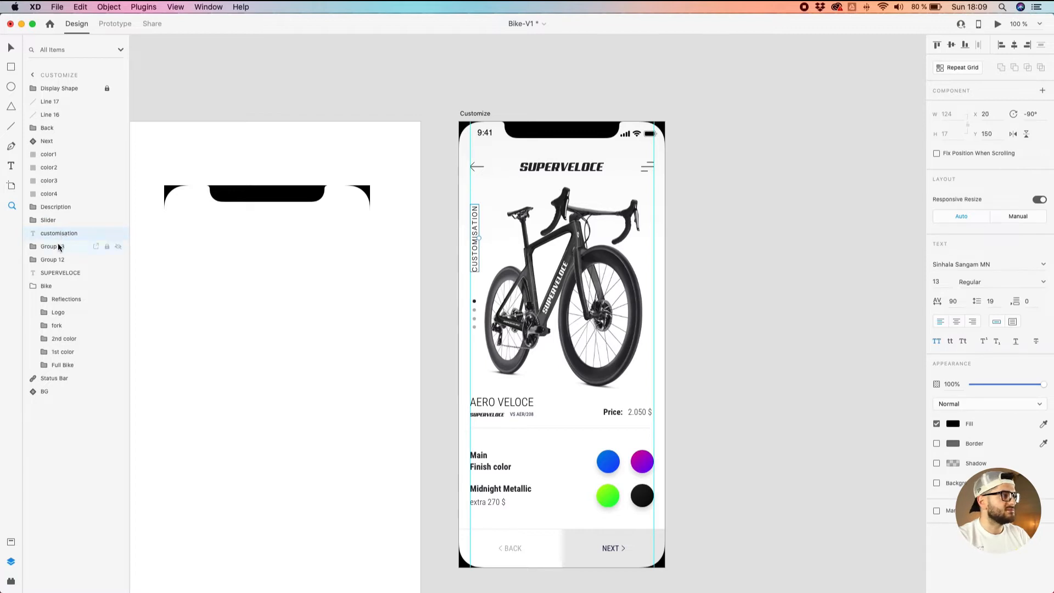
Rename the hamburger icon's group layer, Group 13, as Menu.
left_click(57, 249)
double_click(57, 249)
type("Memu")
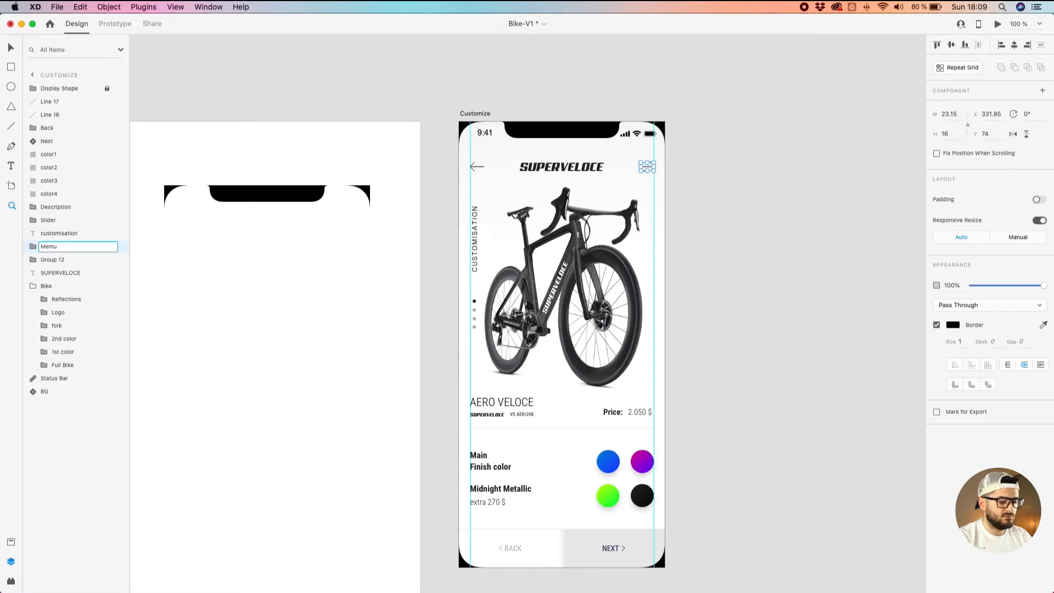
key("Return")
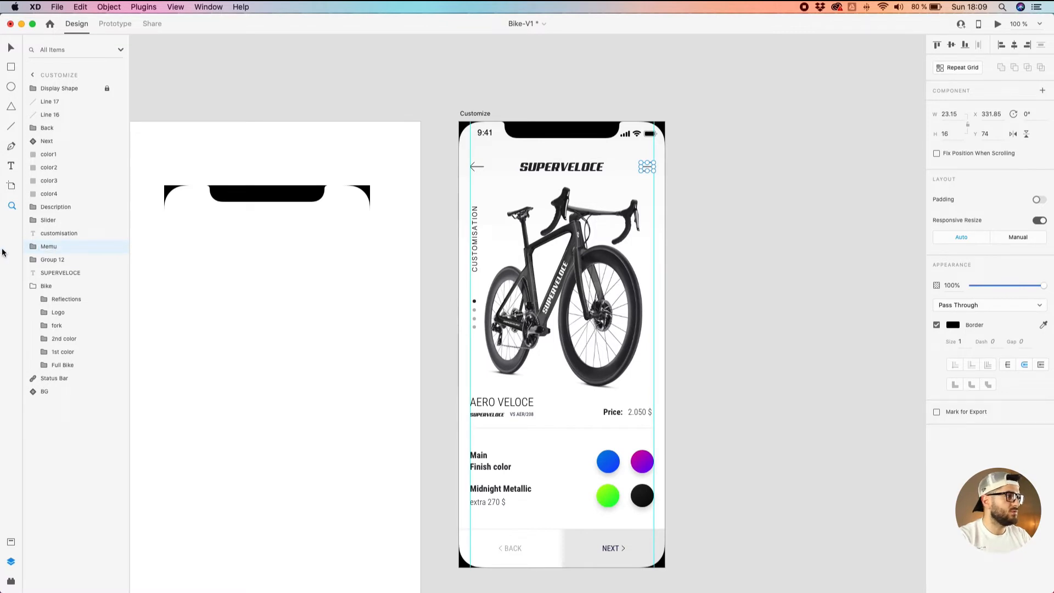
double_click(50, 247)
left_click(62, 249)
key("BackSpace")
key("BackSpace")
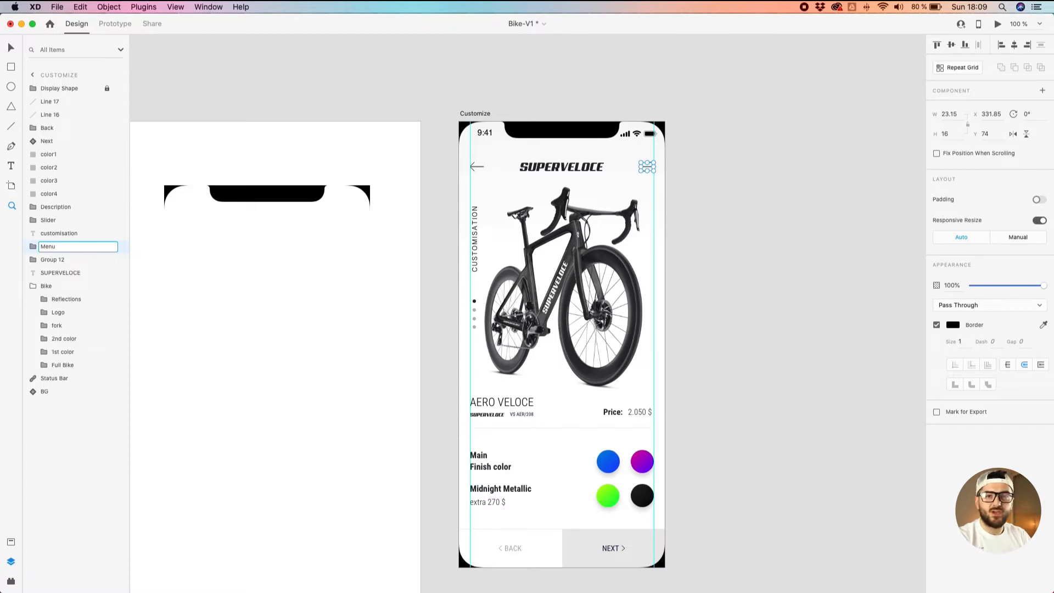
Rename the header arrow's group layer, Group 12, as Back.
double_click(49, 262)
type("B")
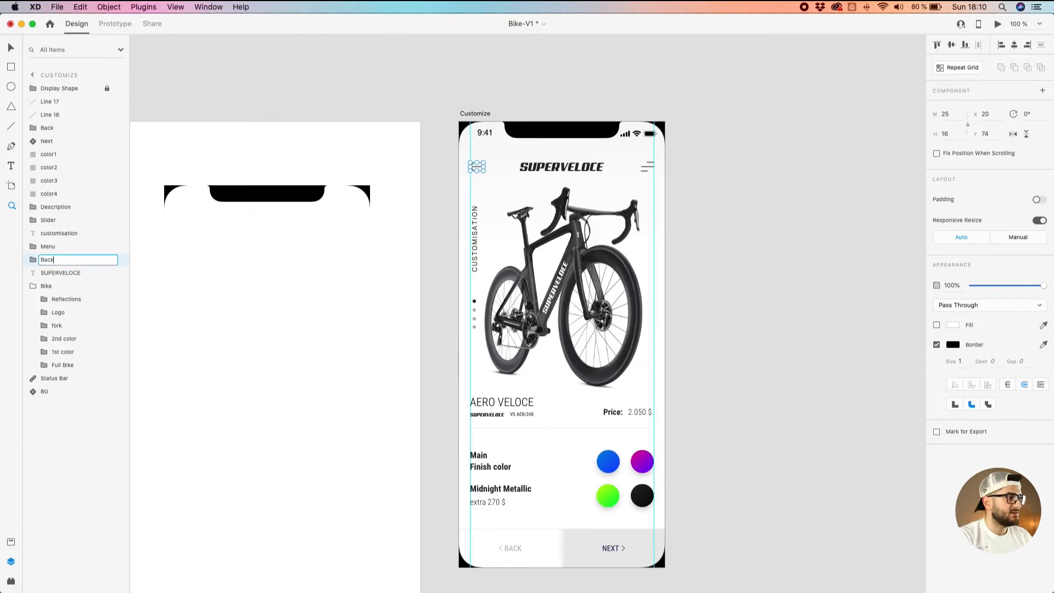
type("ack")
Rename the BACK button's group layer as Step Back and the NEXT button's component layer as Step Next.
left_click(47, 128)
double_click(44, 129)
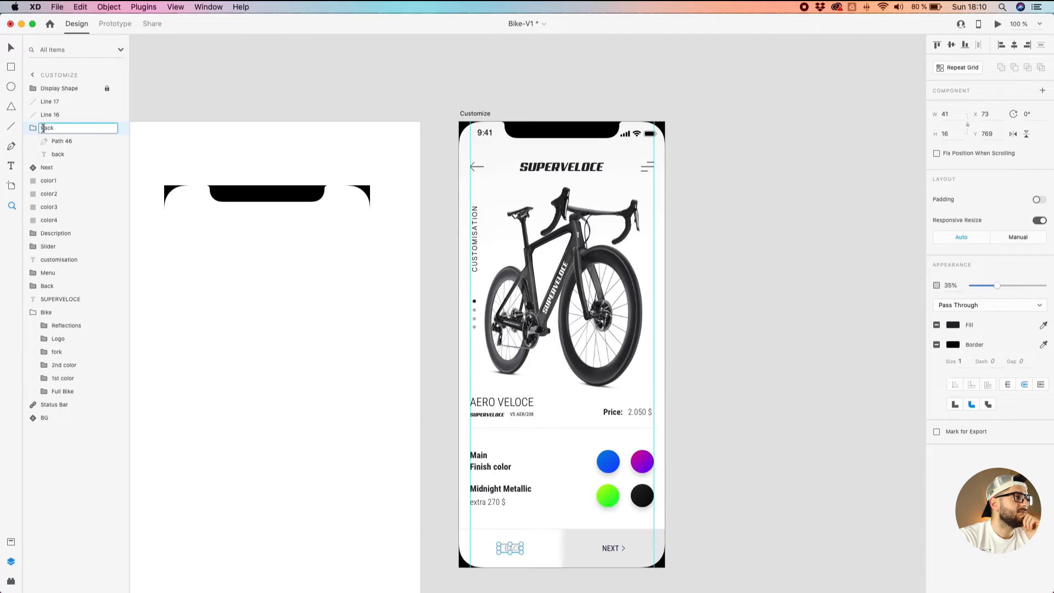
left_click(42, 128)
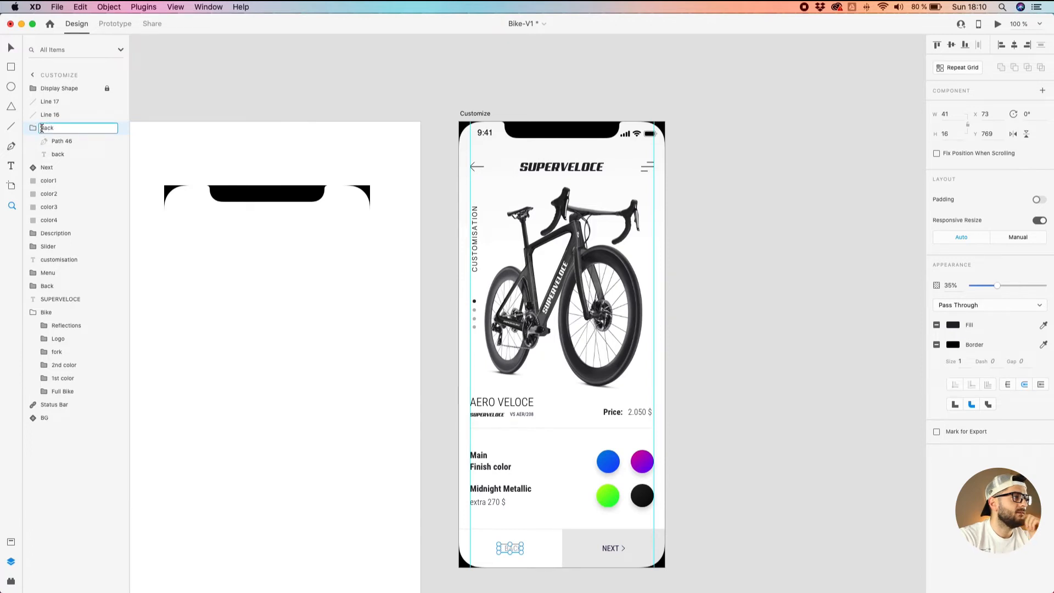
type("Step")
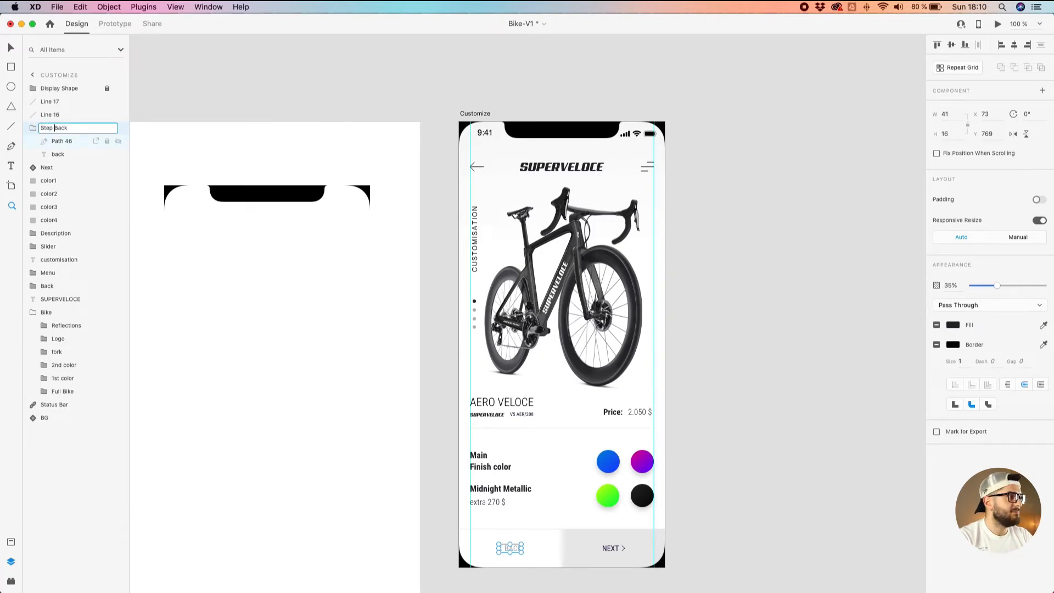
double_click(46, 168)
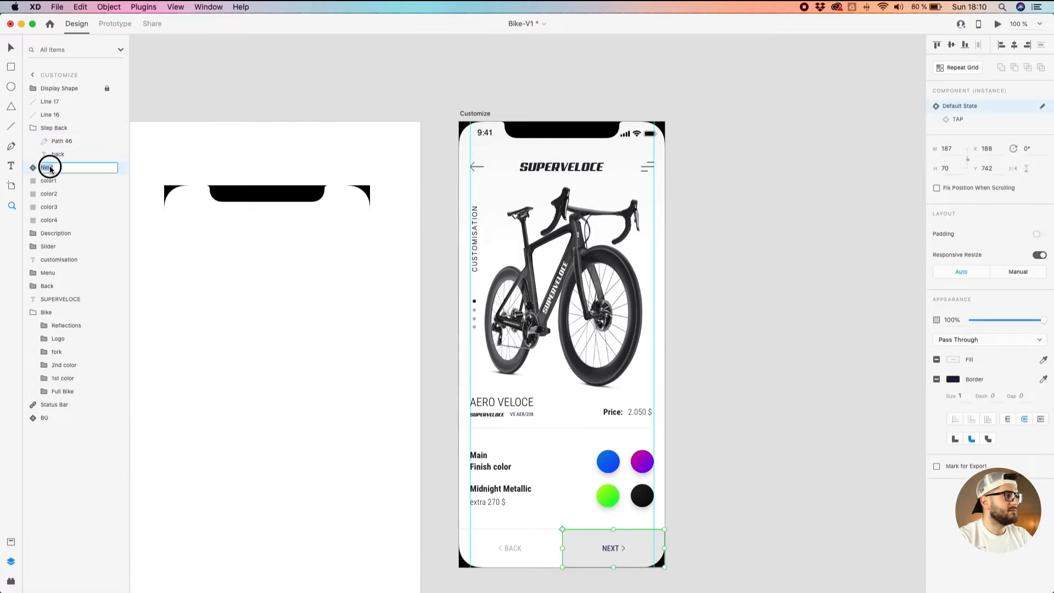
type("Step")
left_click(780, 250)
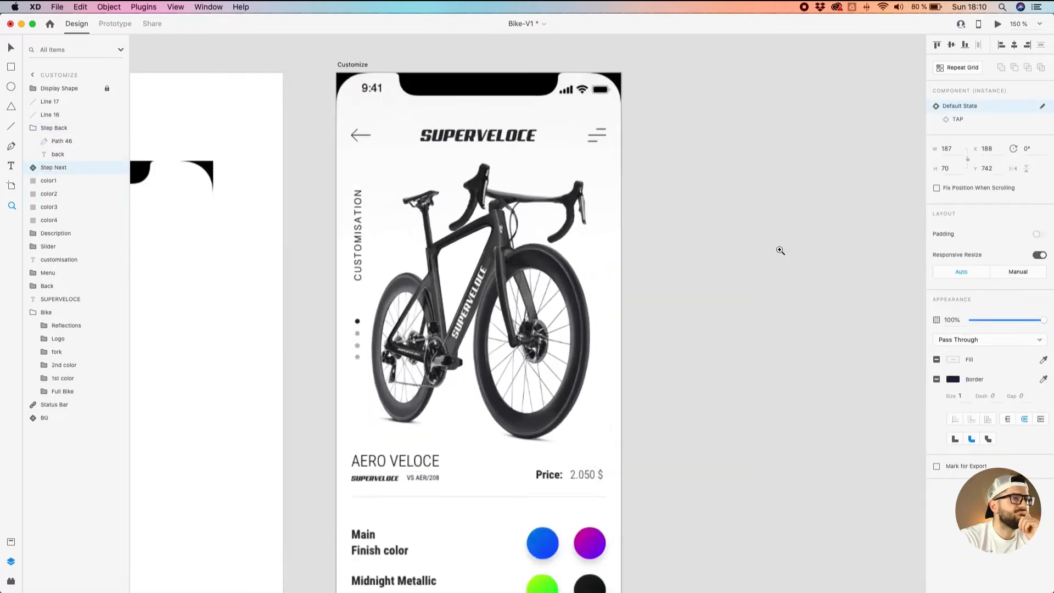
Move the Status Bar layer above Display Shape in the Customize artboard and expand the BG component's contents.
scroll(718, 229, "down", 2)
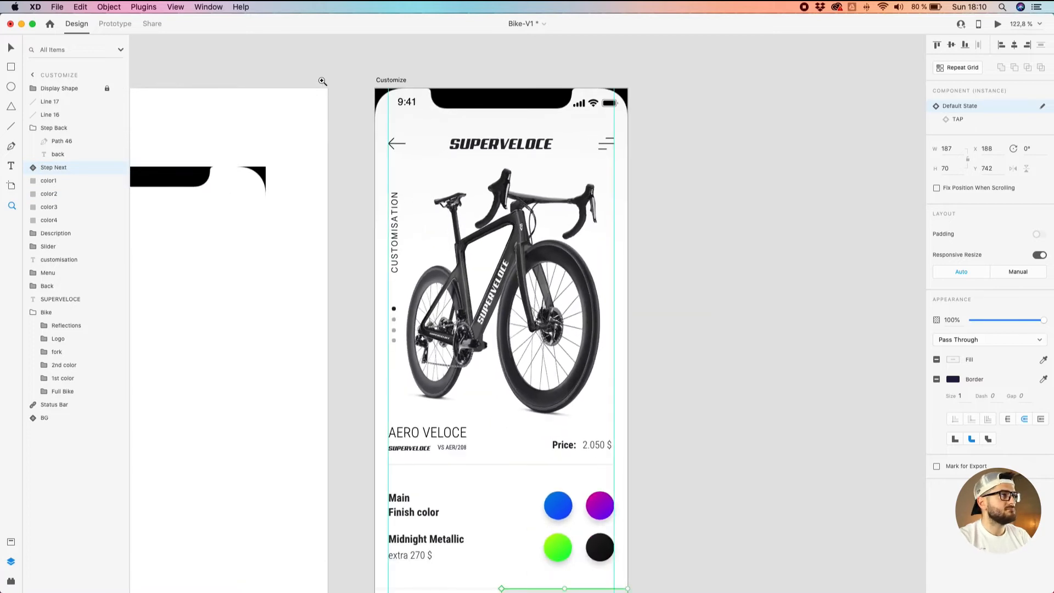
left_click(11, 48)
left_click_drag(53, 405, 51, 85)
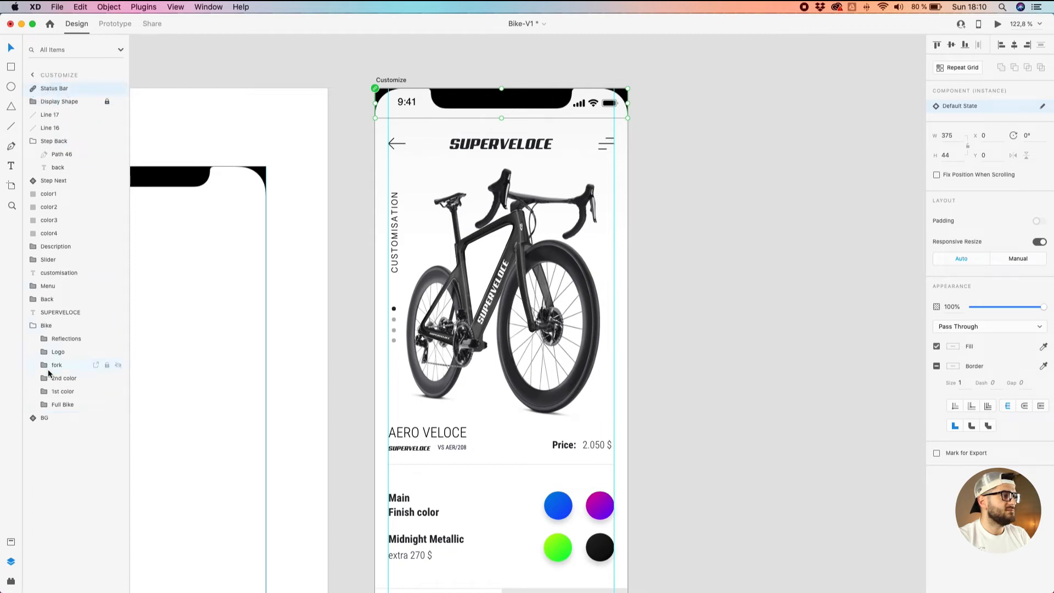
left_click(32, 417)
left_click(43, 431)
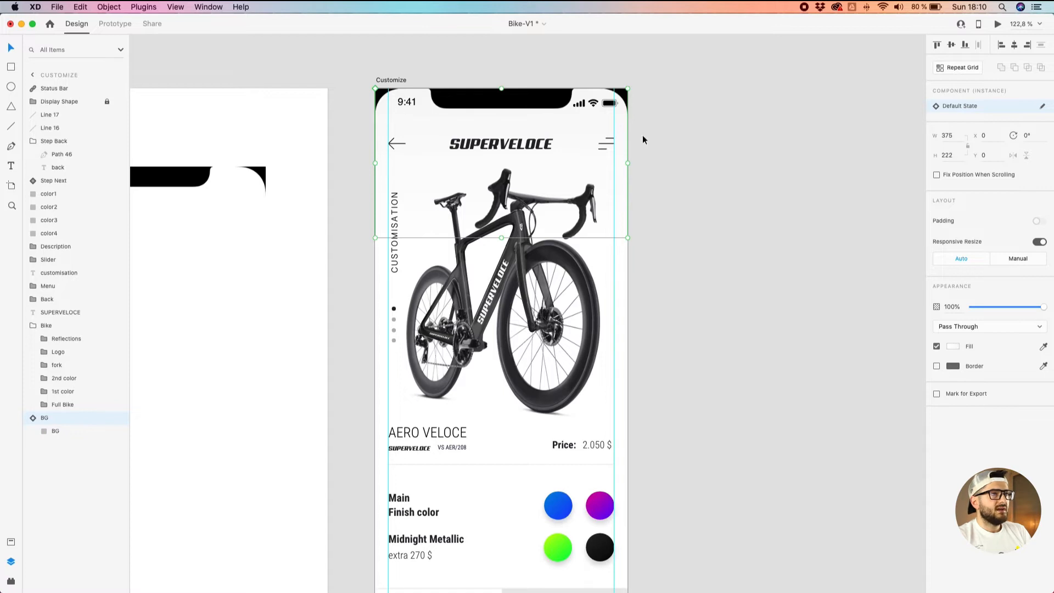
Collapse the Step Back, Bike and BG layers of the Customize artboard to tidy its layer list.
scroll(681, 139, "down", 3)
left_click(692, 136)
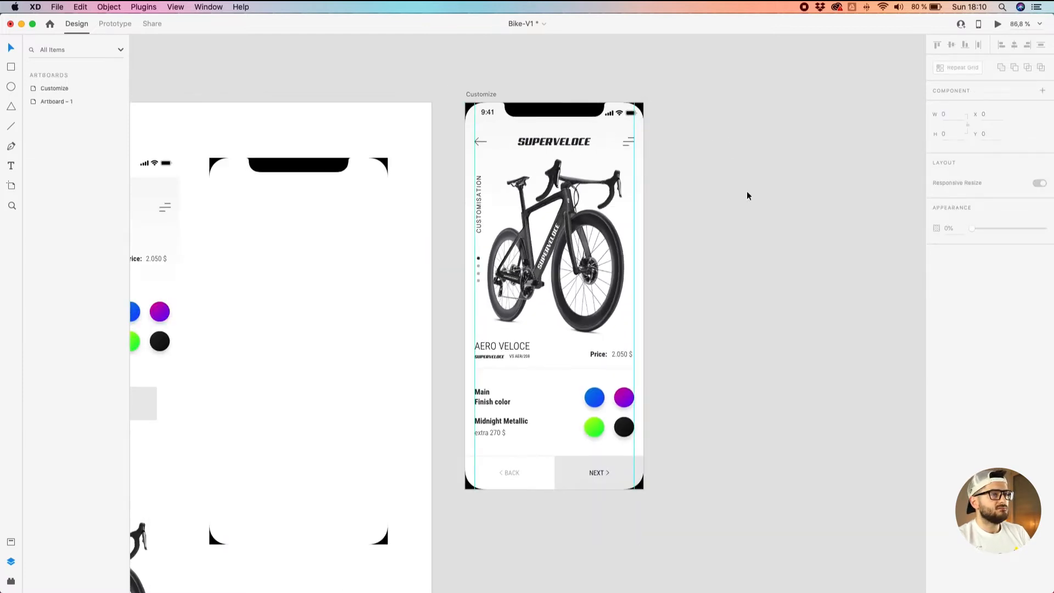
scroll(746, 192, "down", 2)
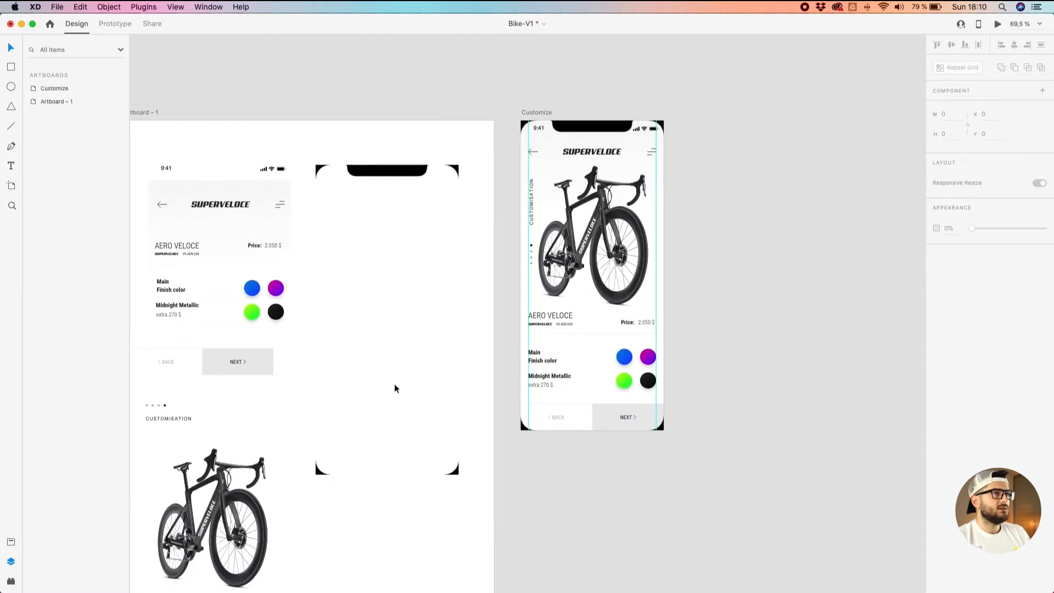
left_click(532, 110)
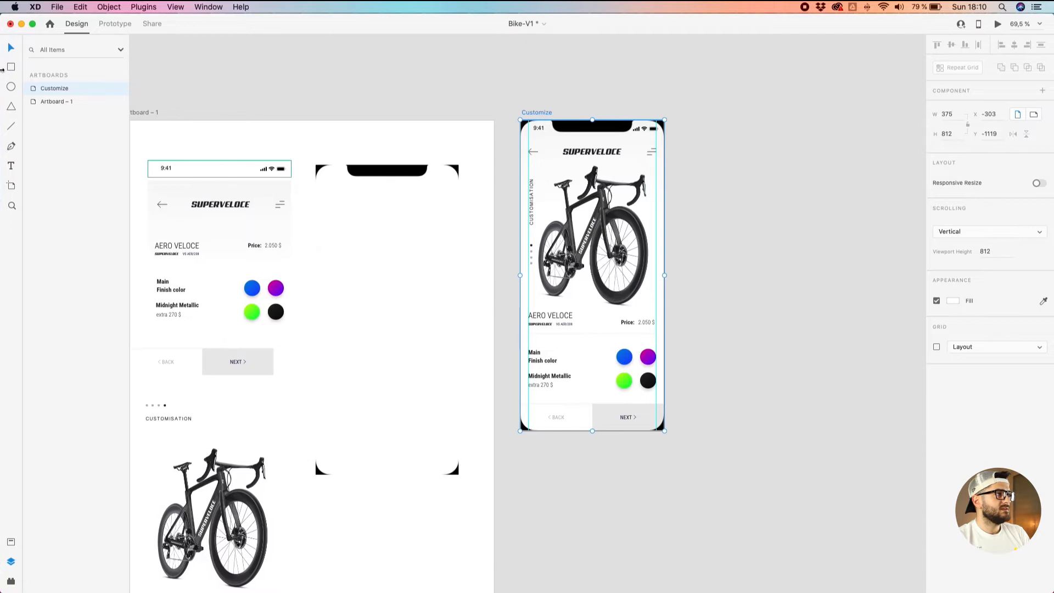
double_click(34, 88)
left_click(33, 102)
left_click(33, 102)
left_click(32, 141)
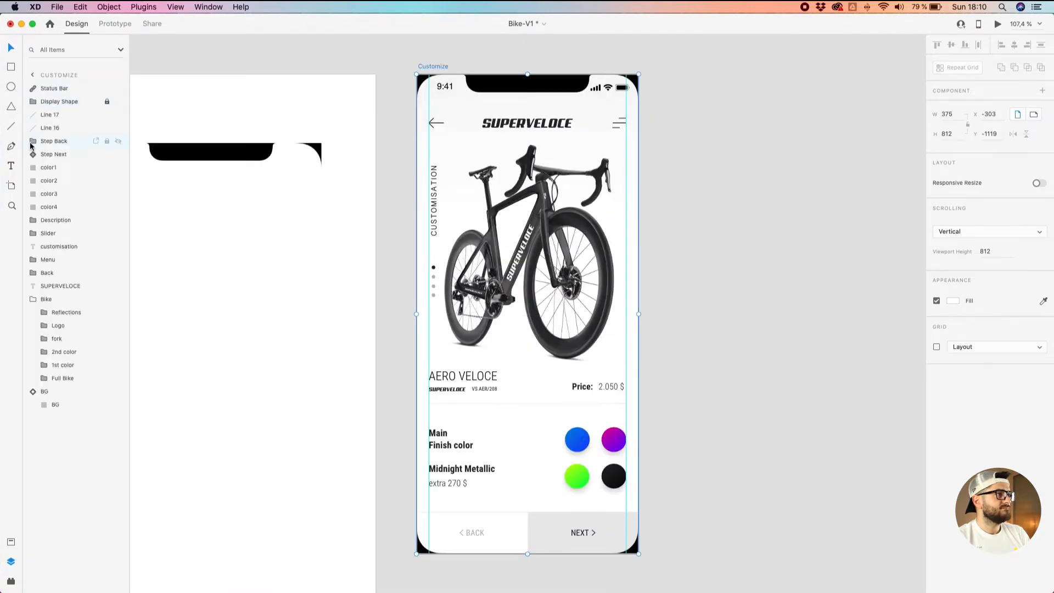
left_click(32, 299)
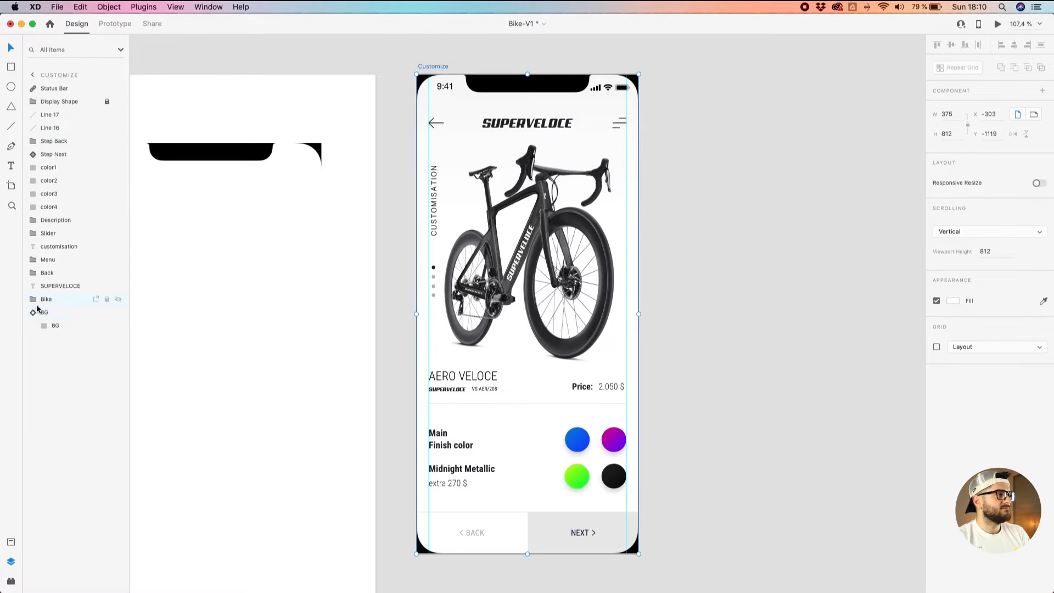
left_click(32, 312)
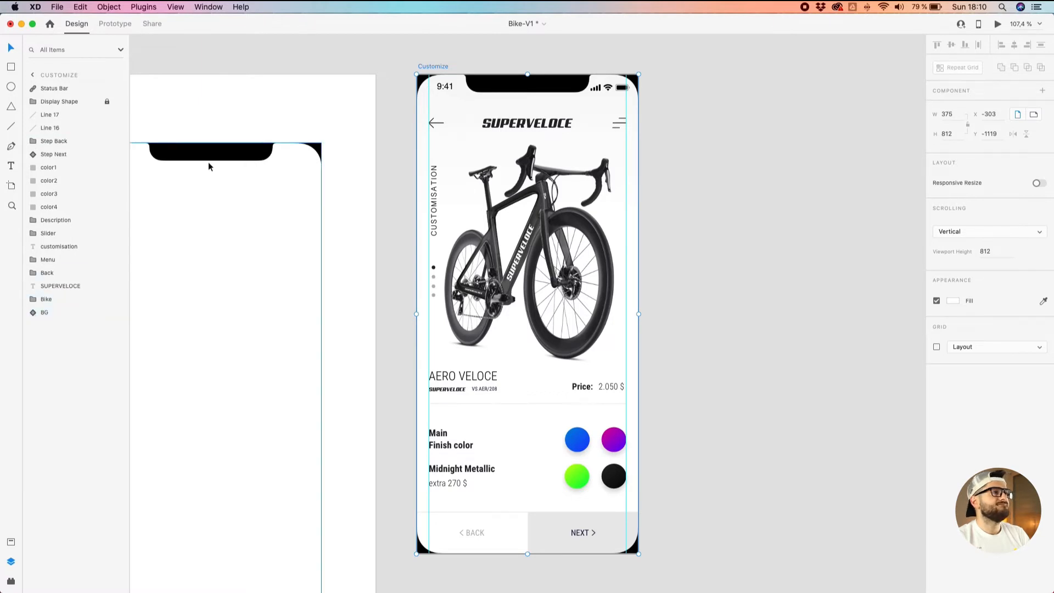
Duplicate the Customize artboard beside the original and rename the copy as Drag.
left_click_drag(708, 124, 667, 123)
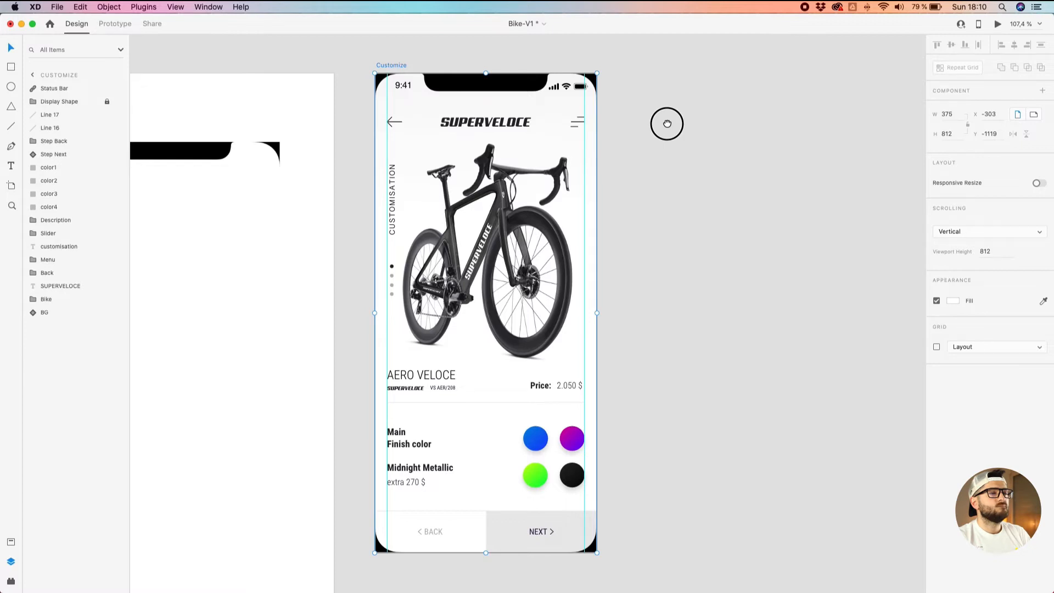
left_click_drag(667, 124, 622, 124)
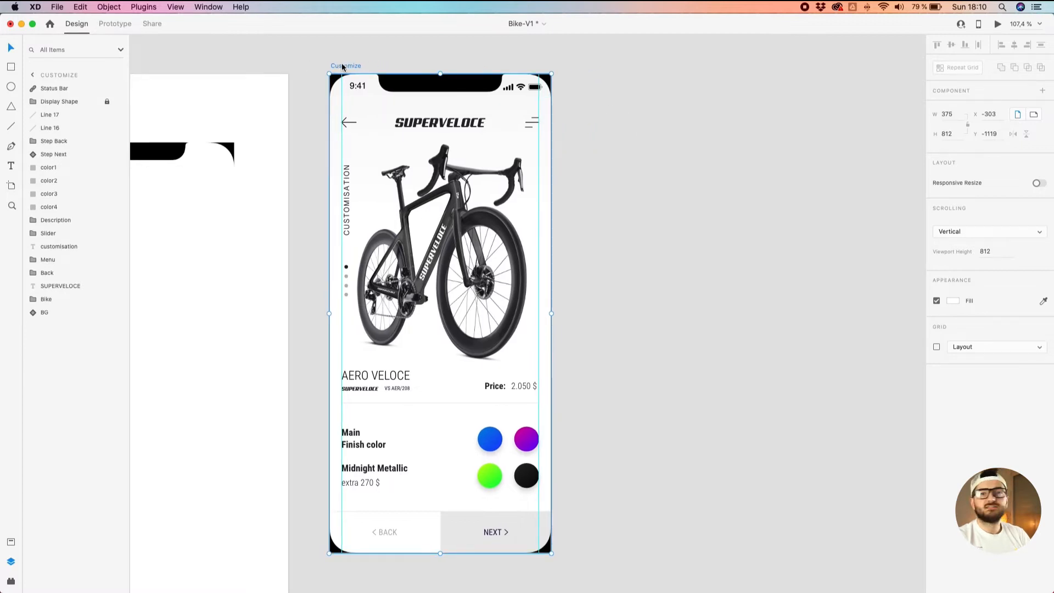
left_click_drag(342, 67, 611, 72)
left_click_drag(717, 55, 580, 52)
double_click(493, 65)
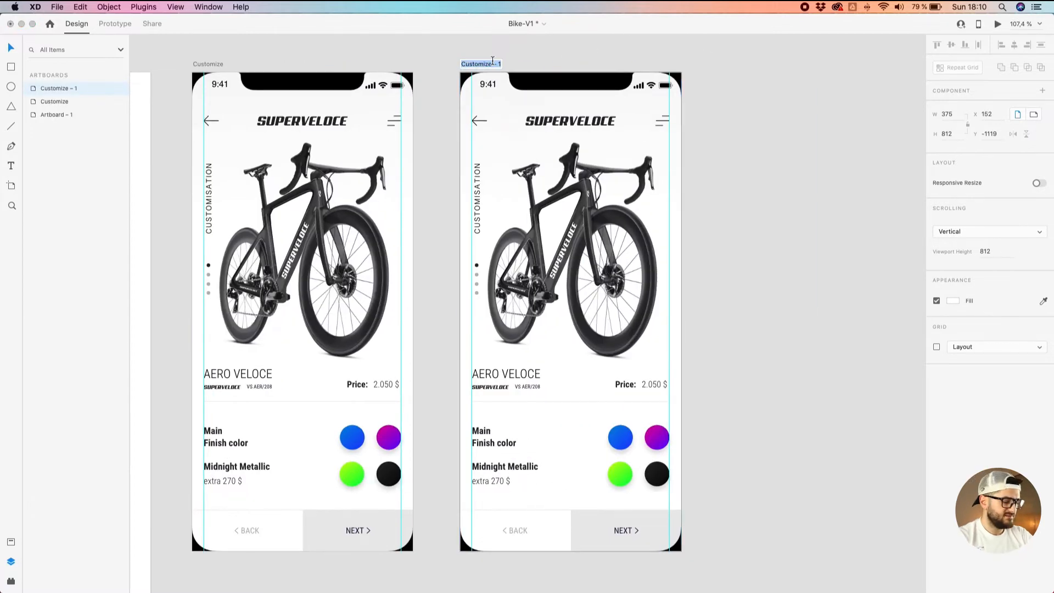
type("Drag")
key("Return")
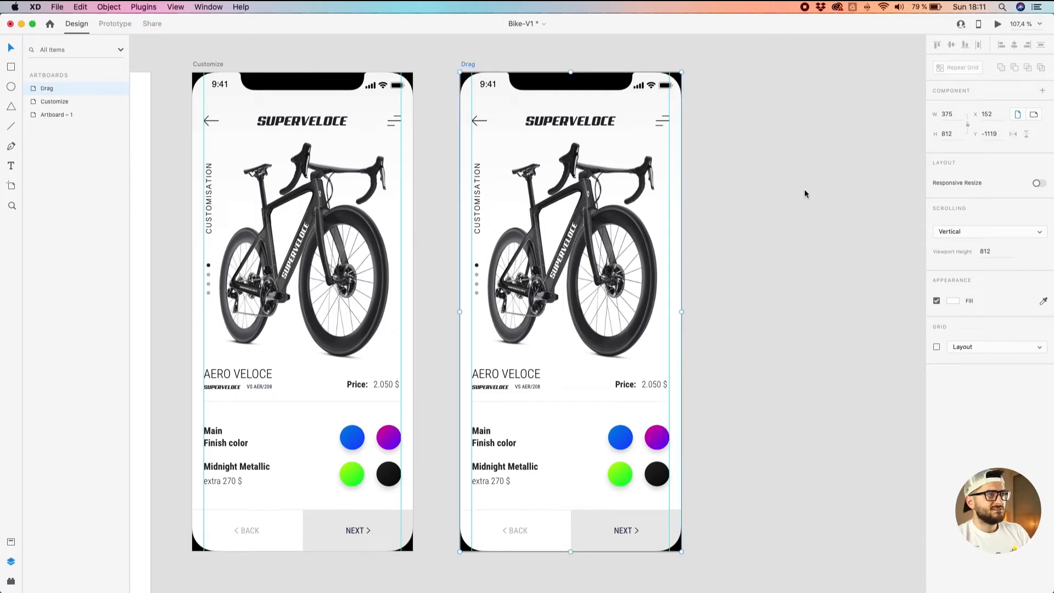
Hide the locked Display Shape layer in the Drag artboard.
left_click(811, 364)
left_click(663, 435)
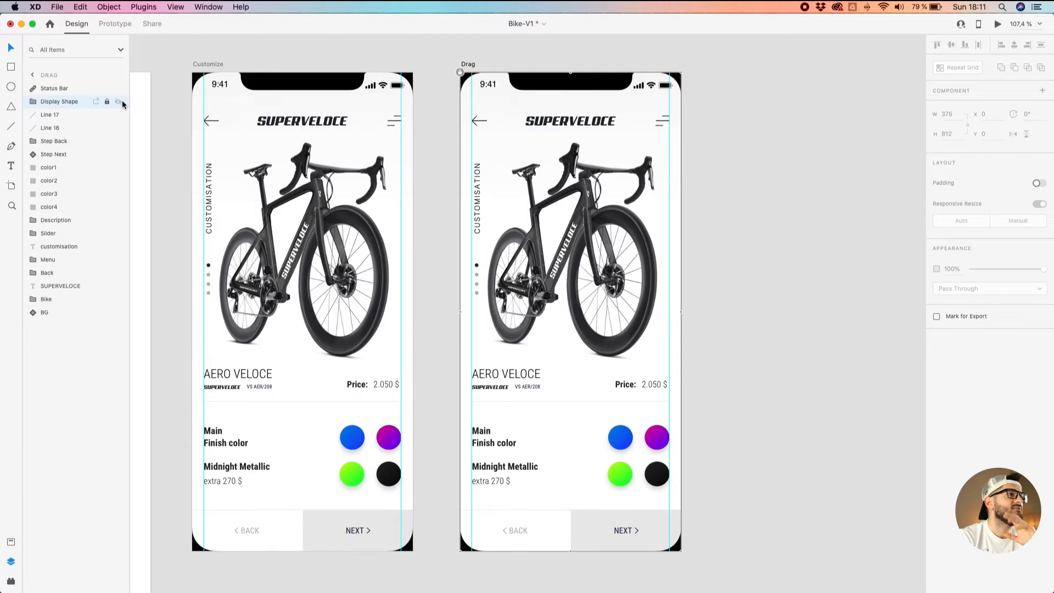
left_click(119, 102)
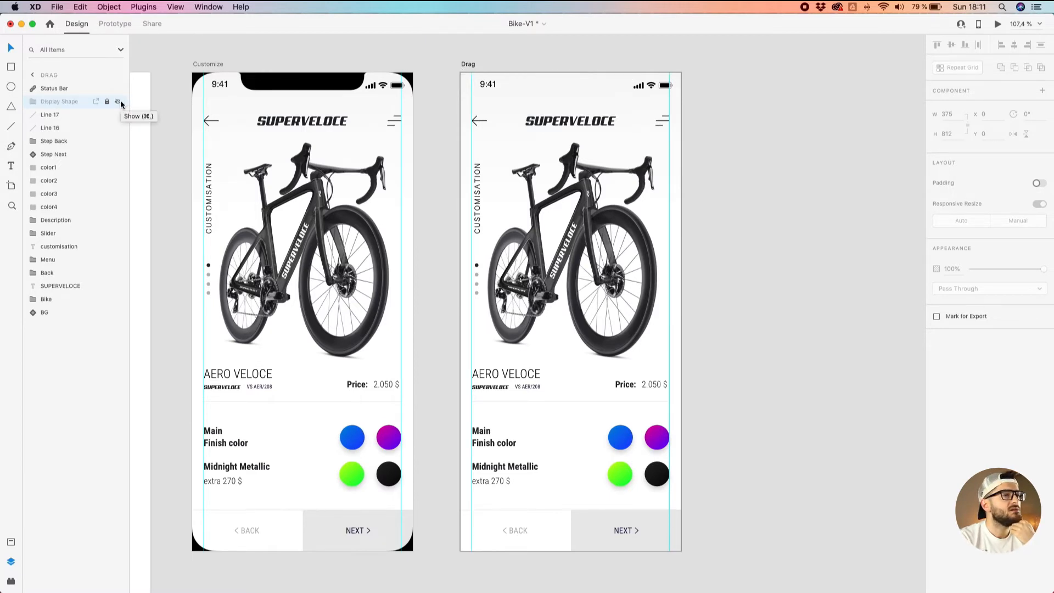
Reshape the Drag artboard's purple color2 circle into a bar about 26 by 98, rotated -23°, and place it over the bike frame.
left_click(664, 445)
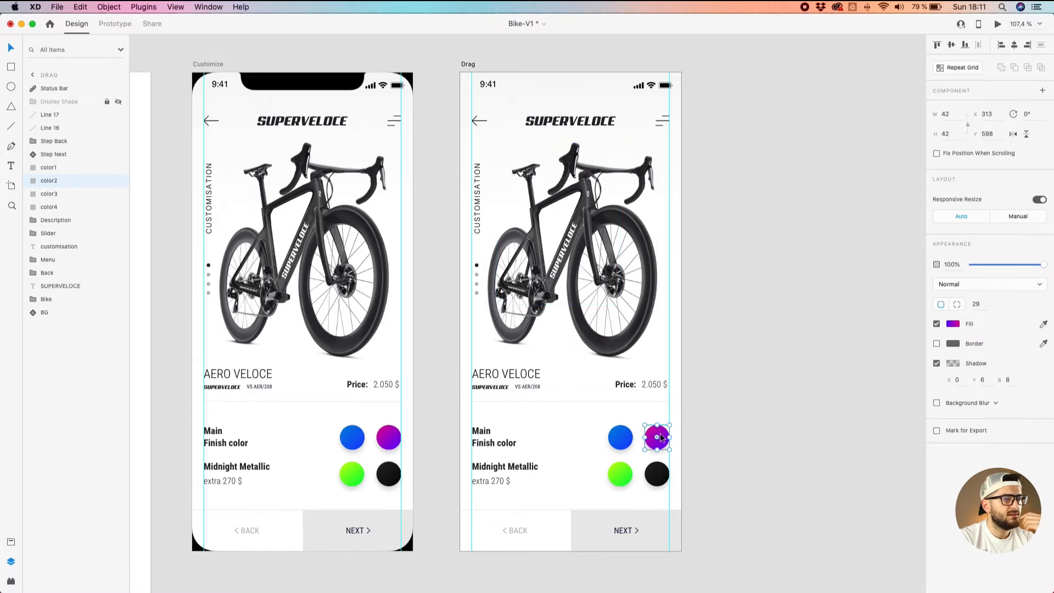
left_click_drag(662, 437, 584, 251)
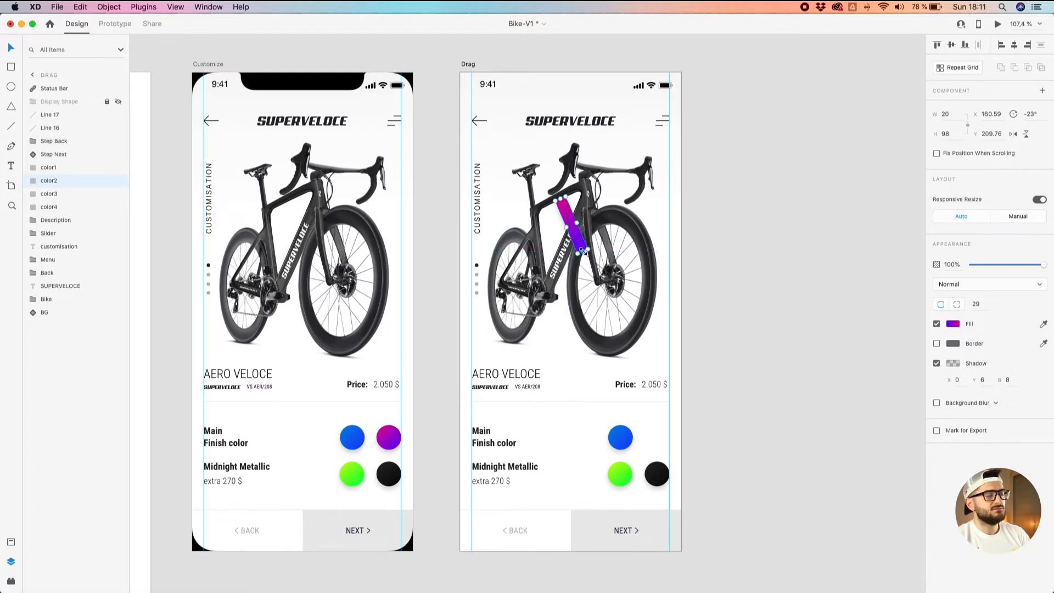
left_click_drag(576, 223, 578, 222)
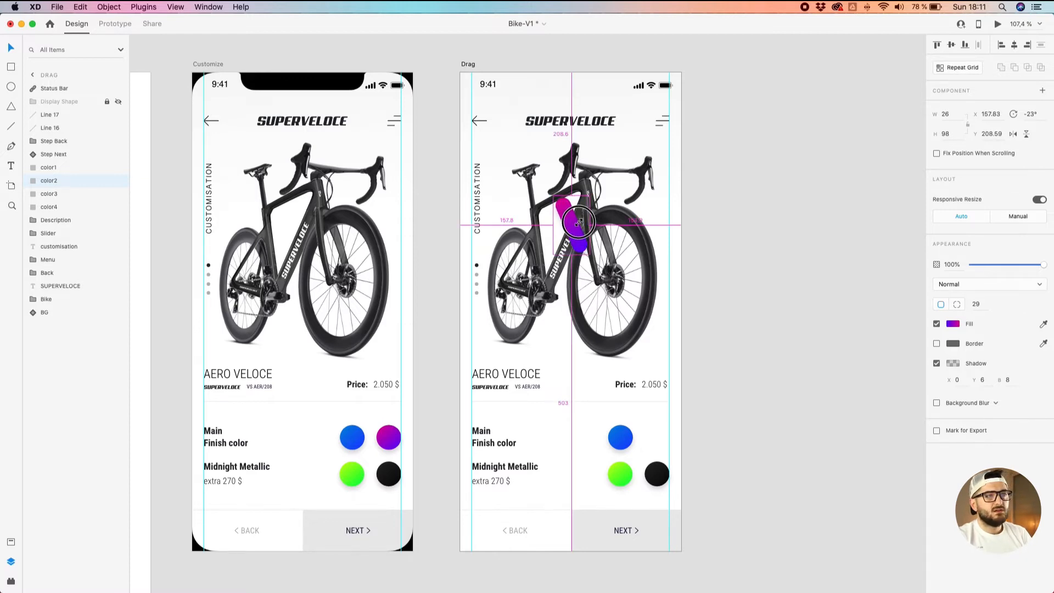
left_click_drag(577, 221, 578, 223)
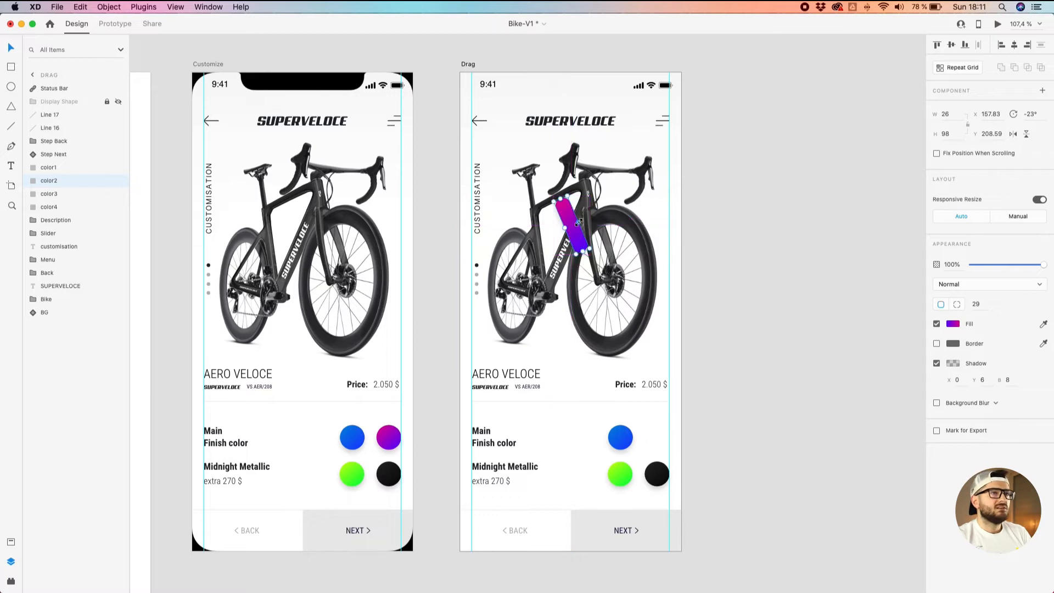
left_click(736, 162)
left_click(565, 213)
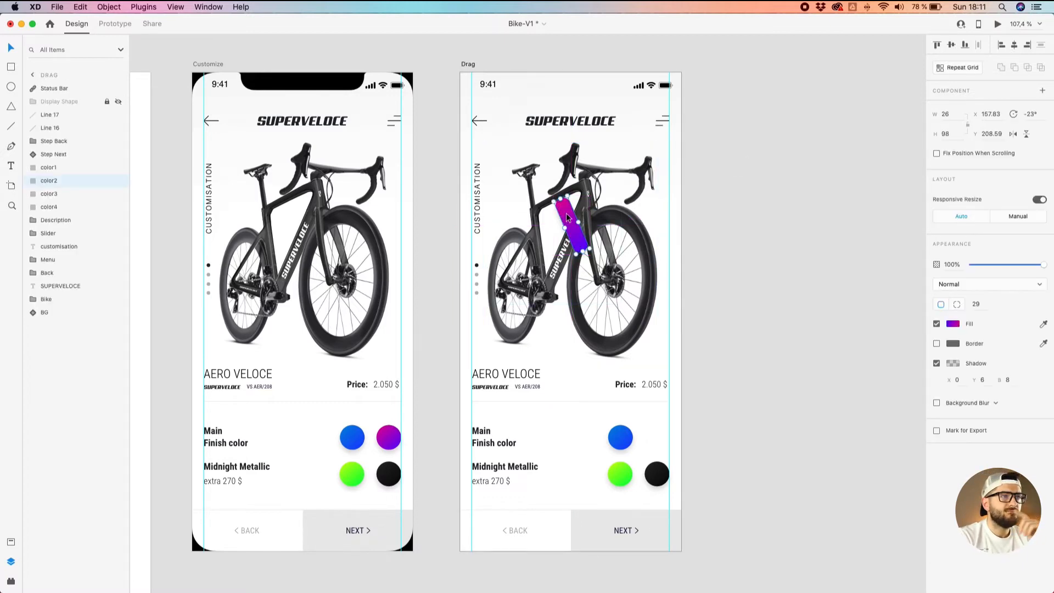
left_click(1030, 114)
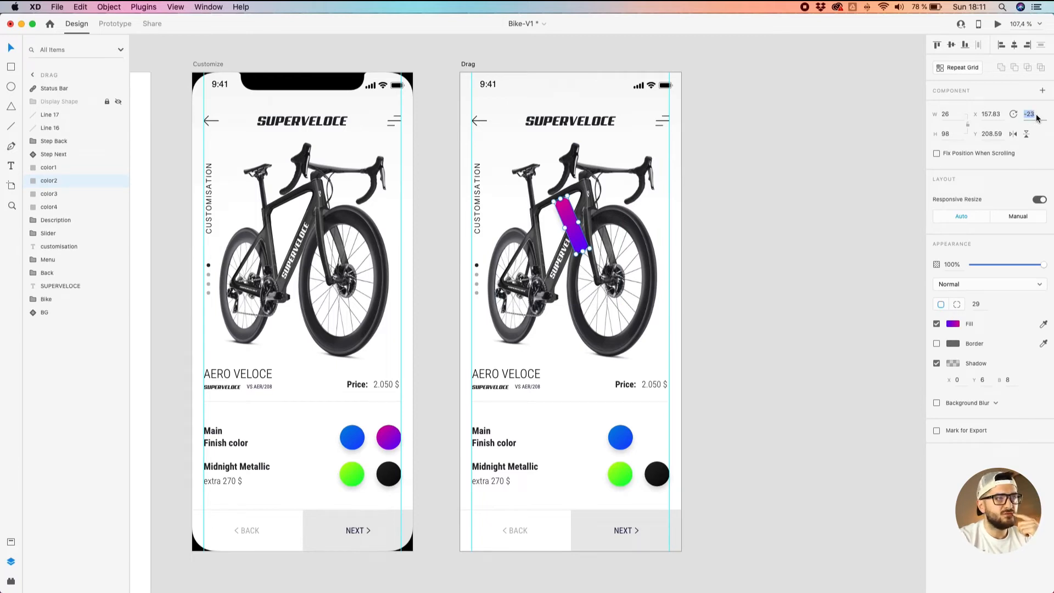
left_click(576, 222)
Hide the locked Display Shape layer in the Customize artboard.
left_click(393, 420)
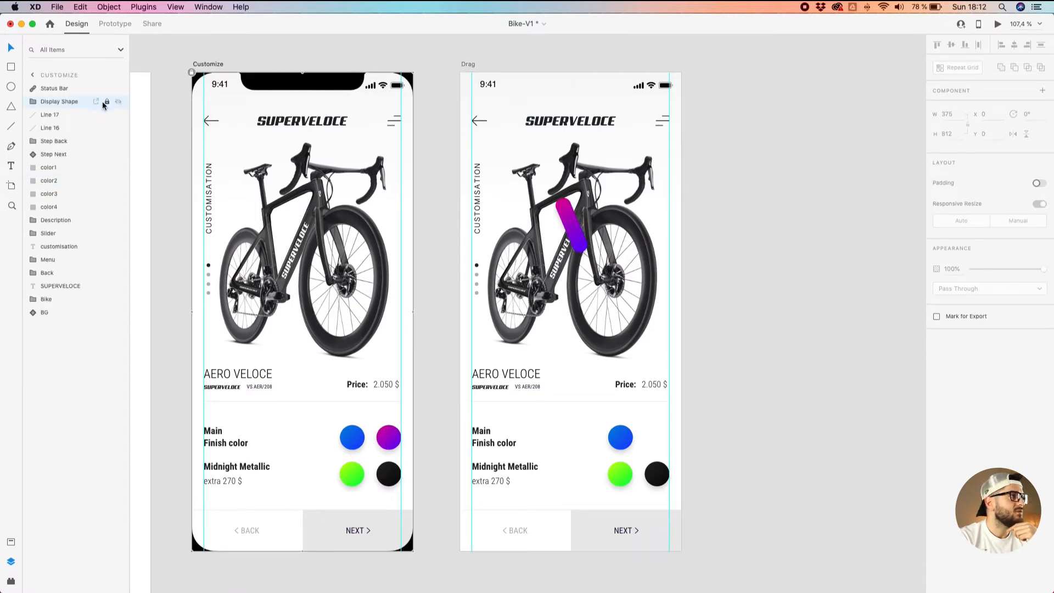
left_click(118, 101)
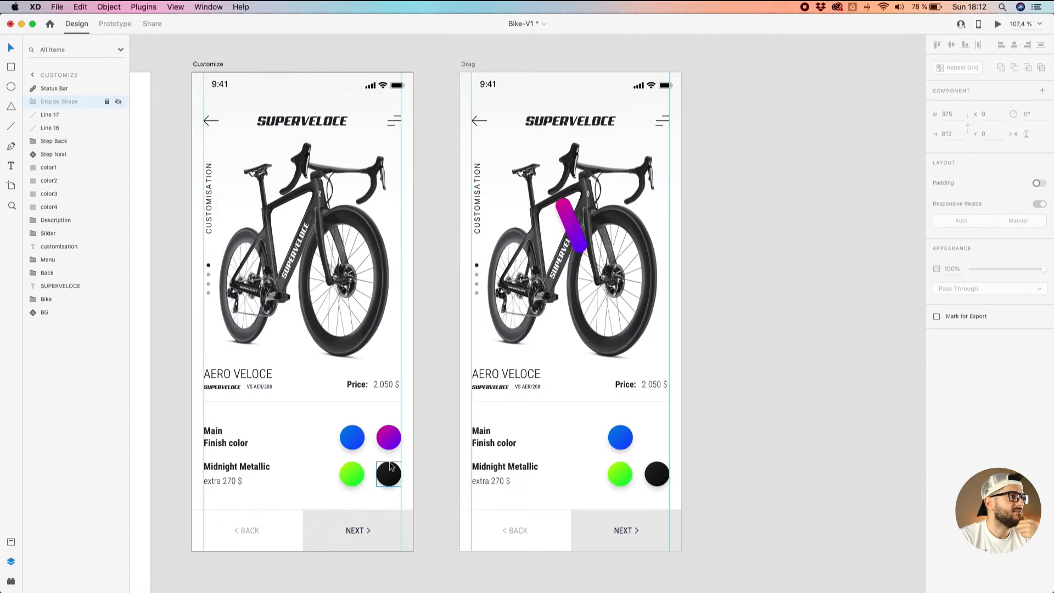
Rotate the purple color2 circle in the Customize artboard to -23° to match the Drag artboard's bar.
left_click(389, 431)
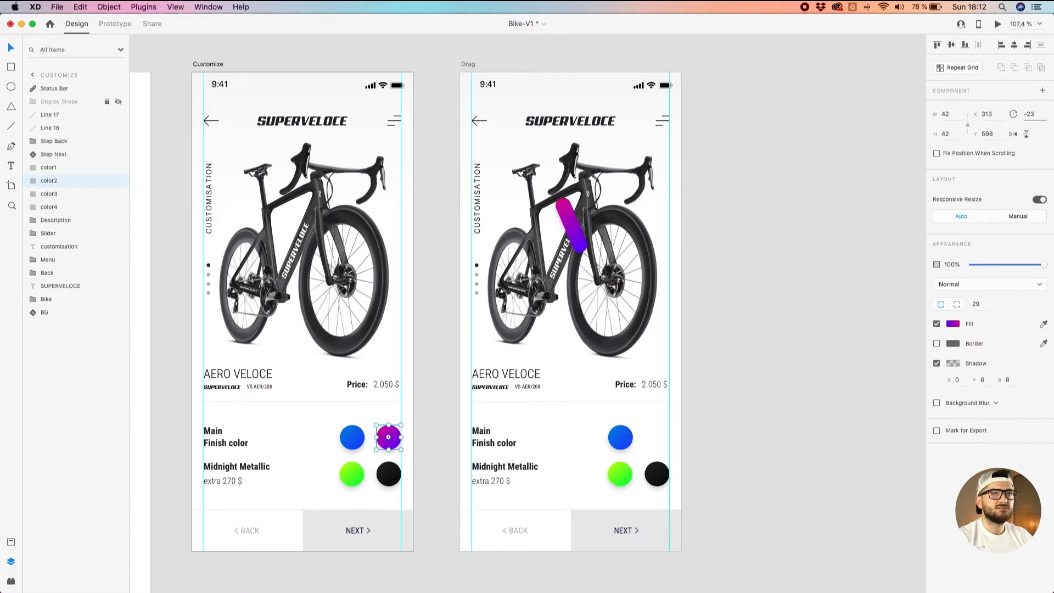
type("-23")
key("Return")
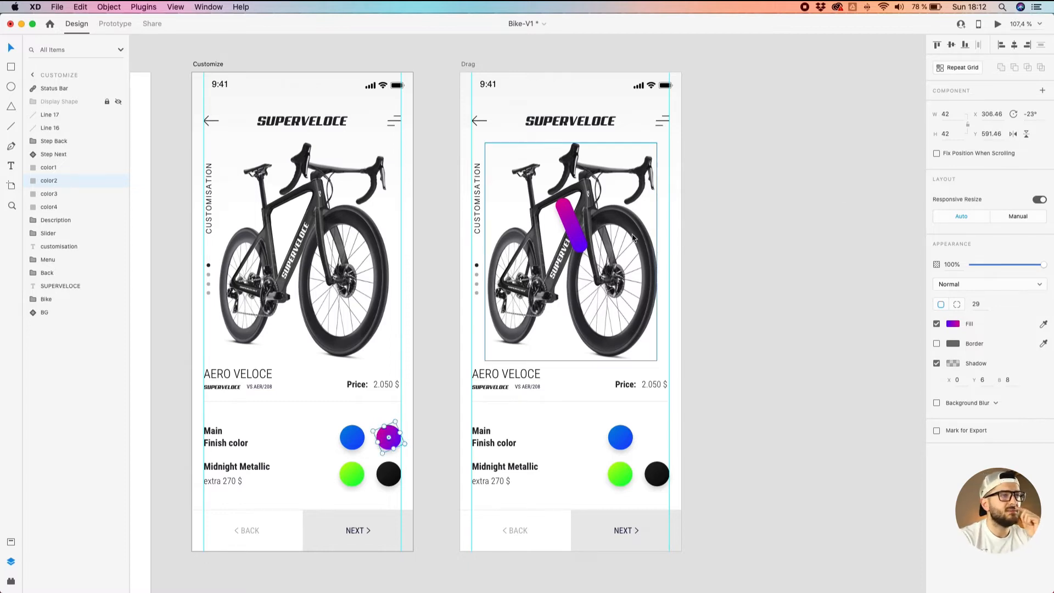
left_click(581, 228)
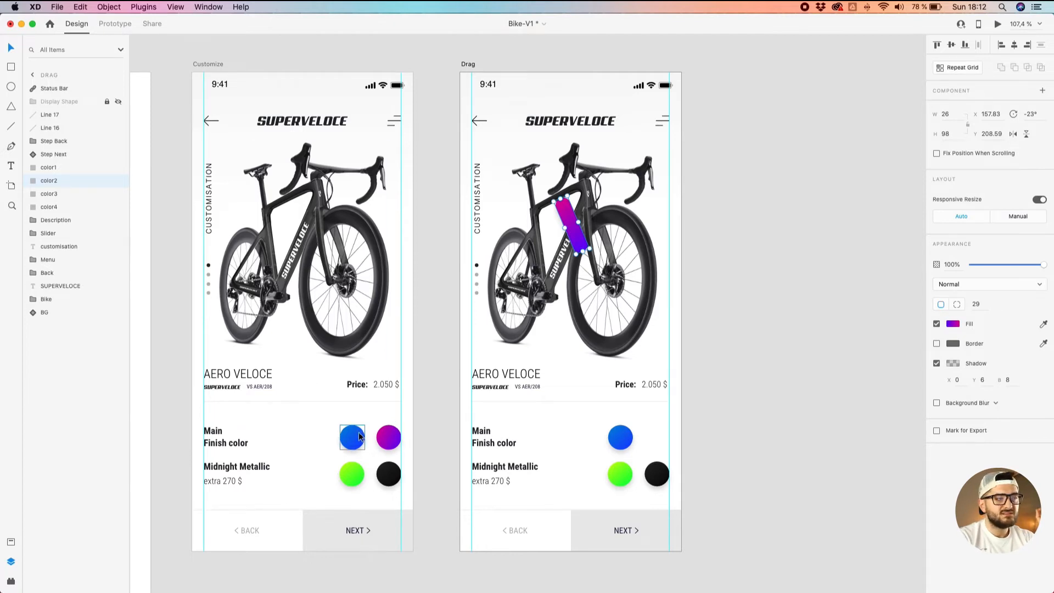
left_click(384, 445)
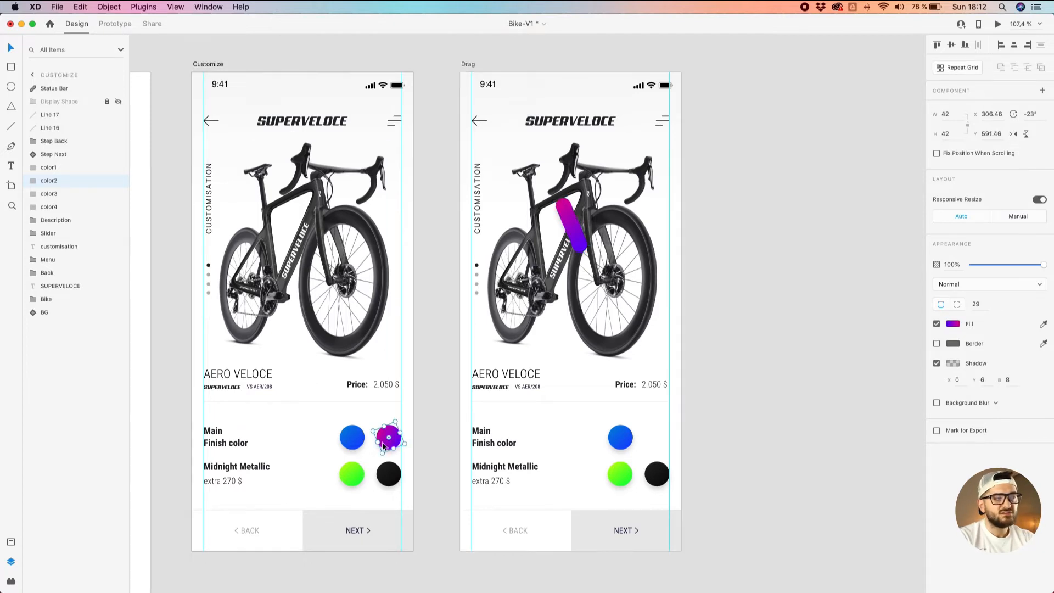
left_click(574, 232)
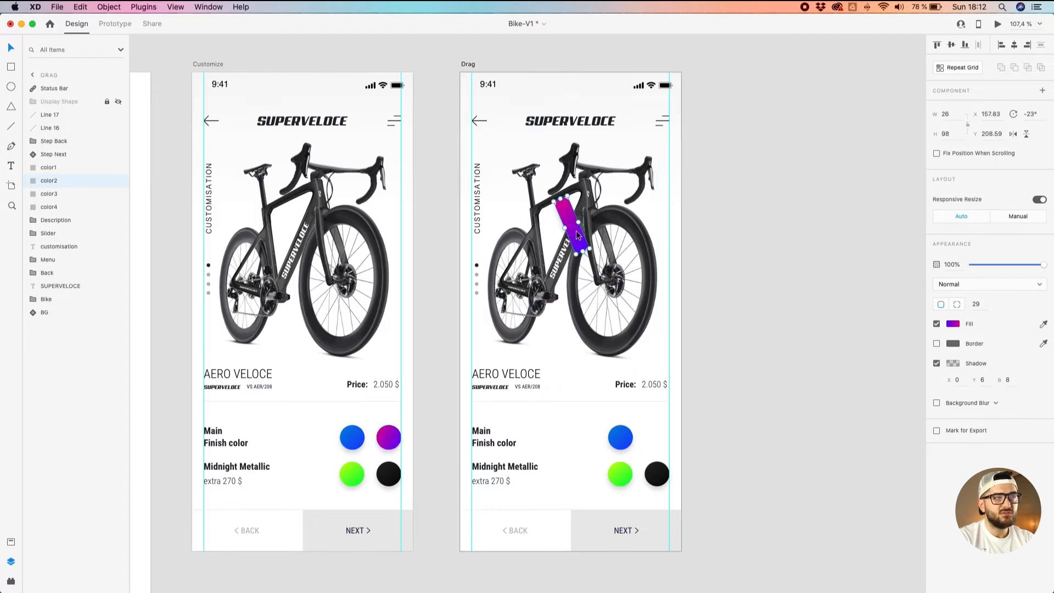
left_click(392, 444)
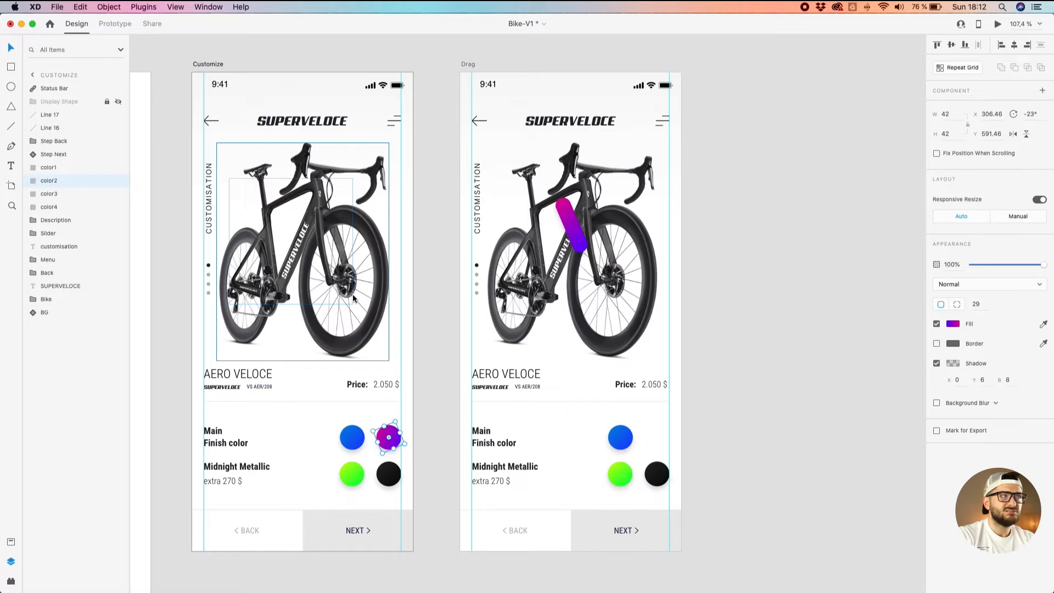
Switch to prototyping and link the Customize artboard's purple color2 circle to the Drag artboard.
left_click(214, 60)
left_click(213, 64)
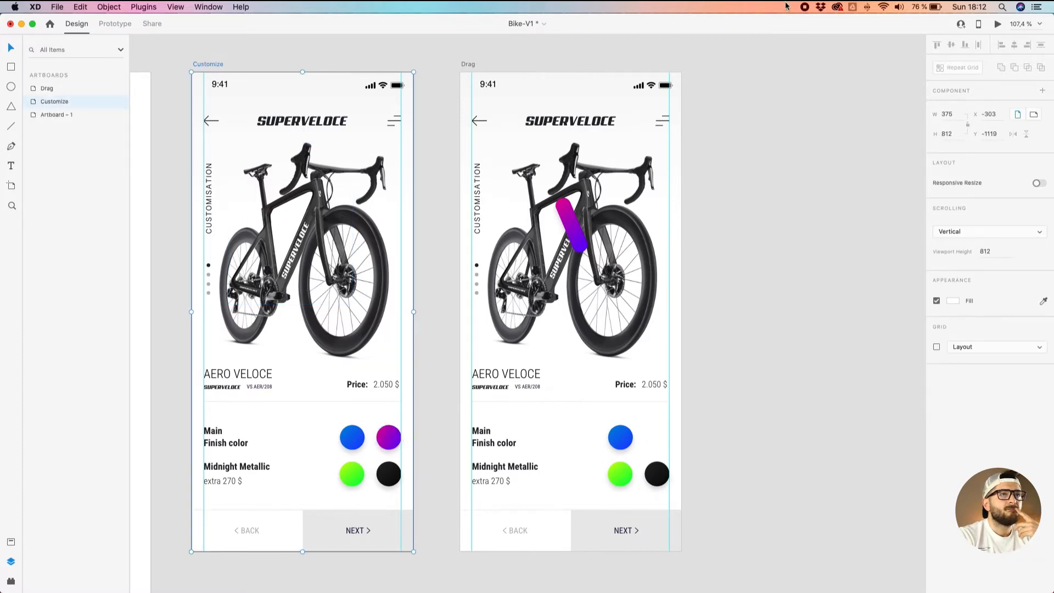
left_click(114, 24)
left_click(378, 441)
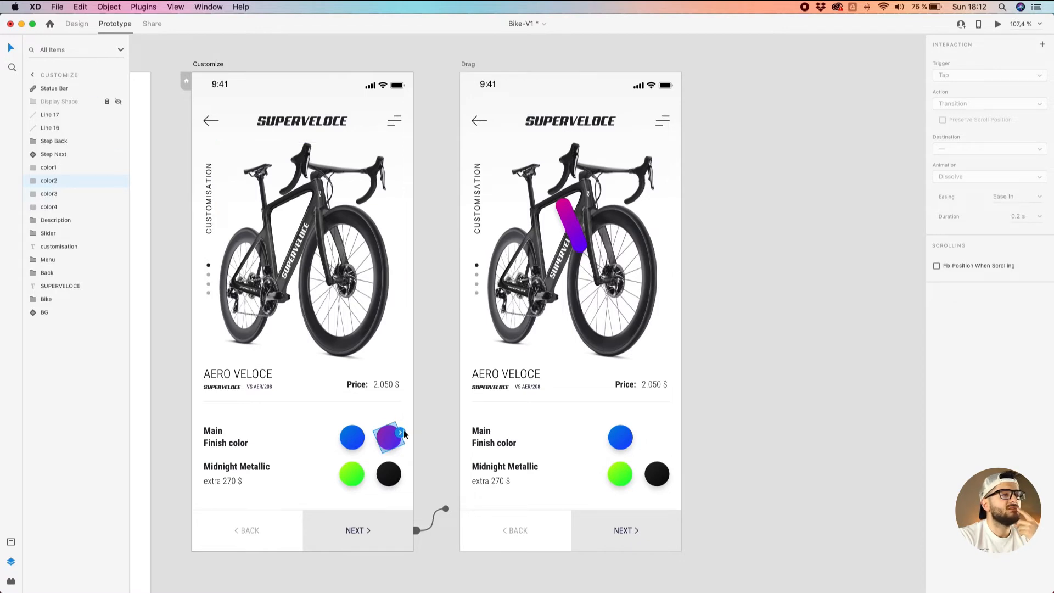
left_click_drag(400, 432, 574, 269)
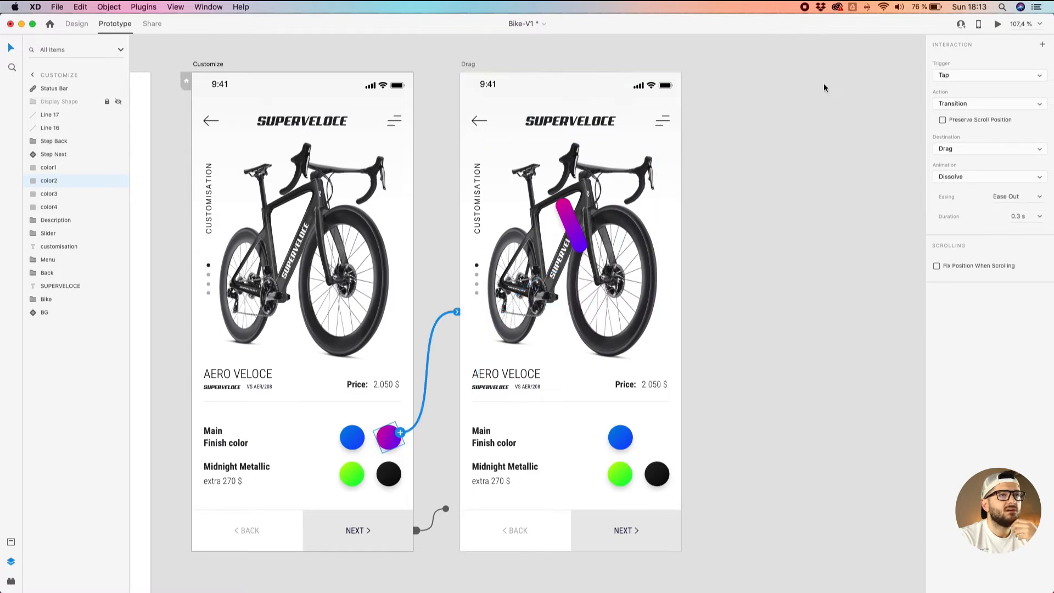
Set the color2 interaction to a Drag trigger with Drag as its destination and Ease Out easing.
left_click(971, 75)
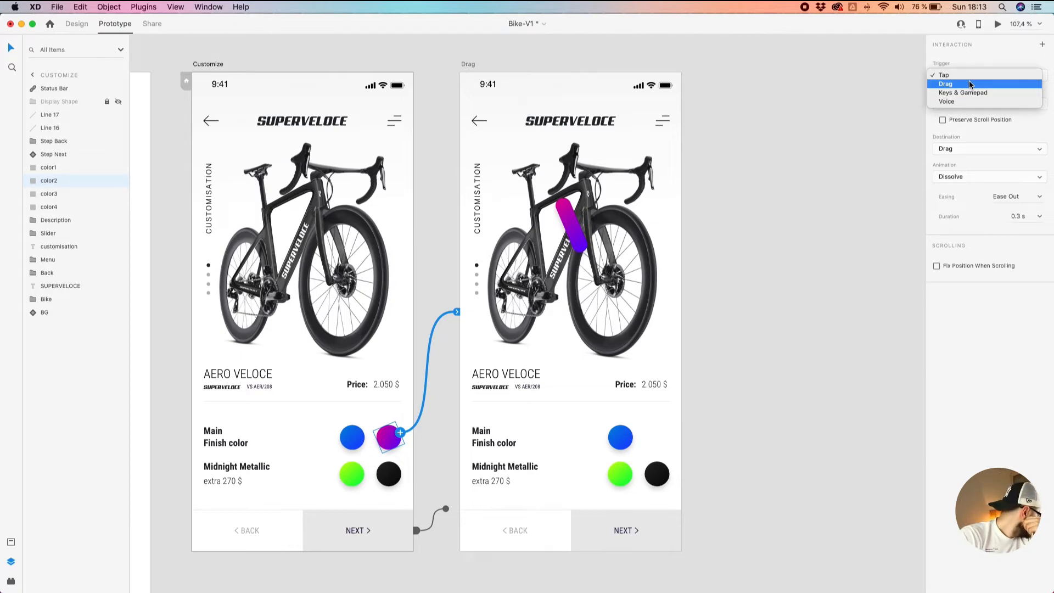
left_click(970, 84)
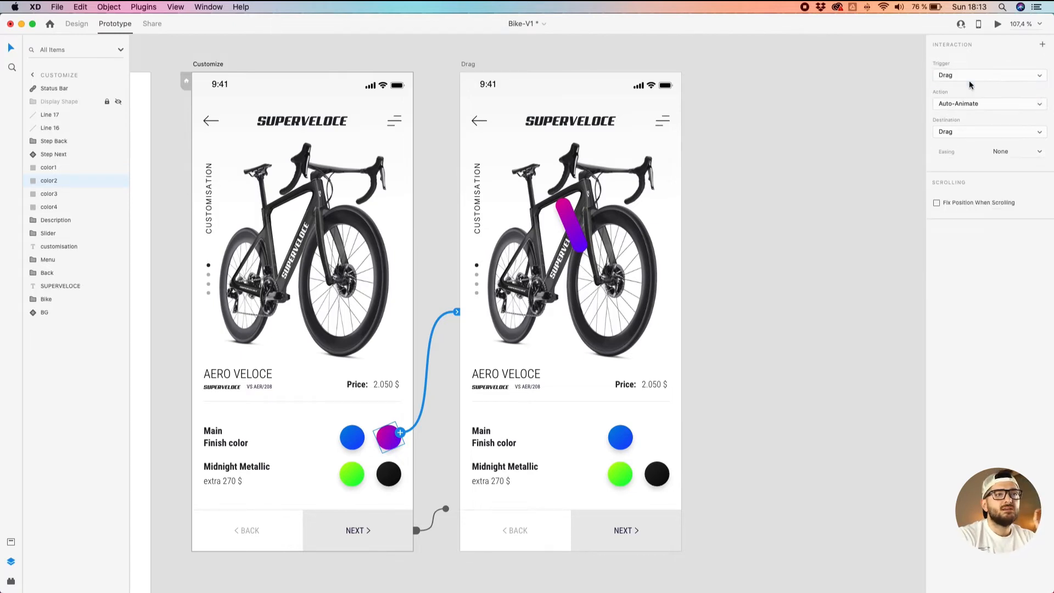
left_click(1003, 132)
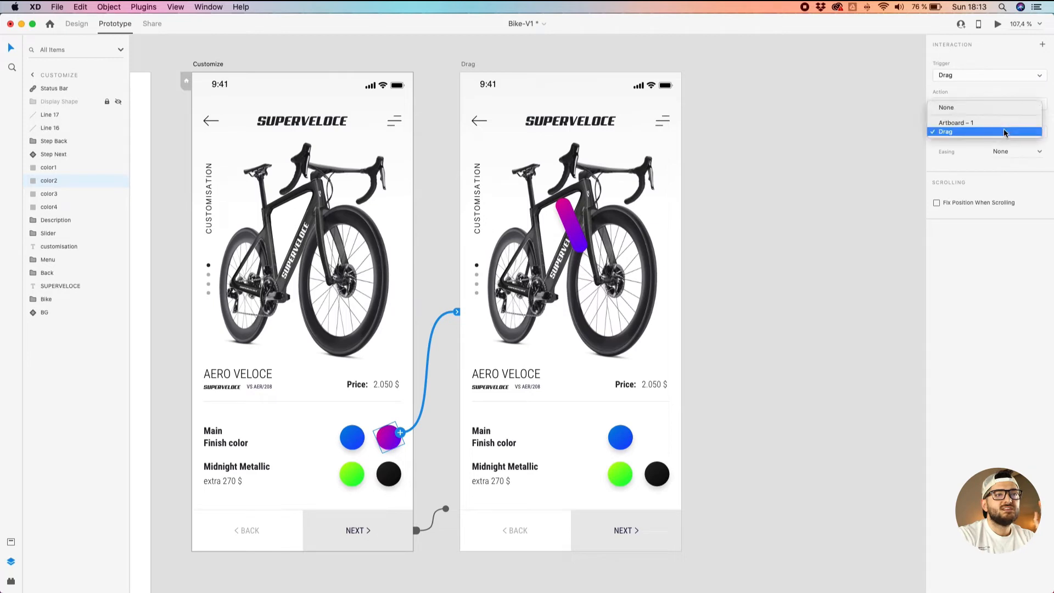
left_click(1004, 131)
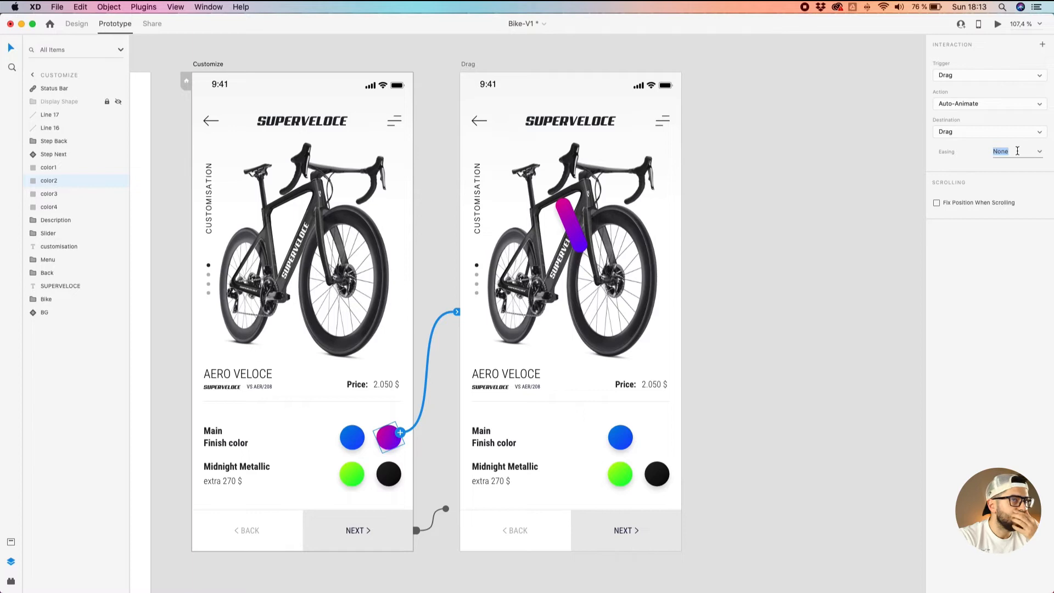
left_click(1041, 153)
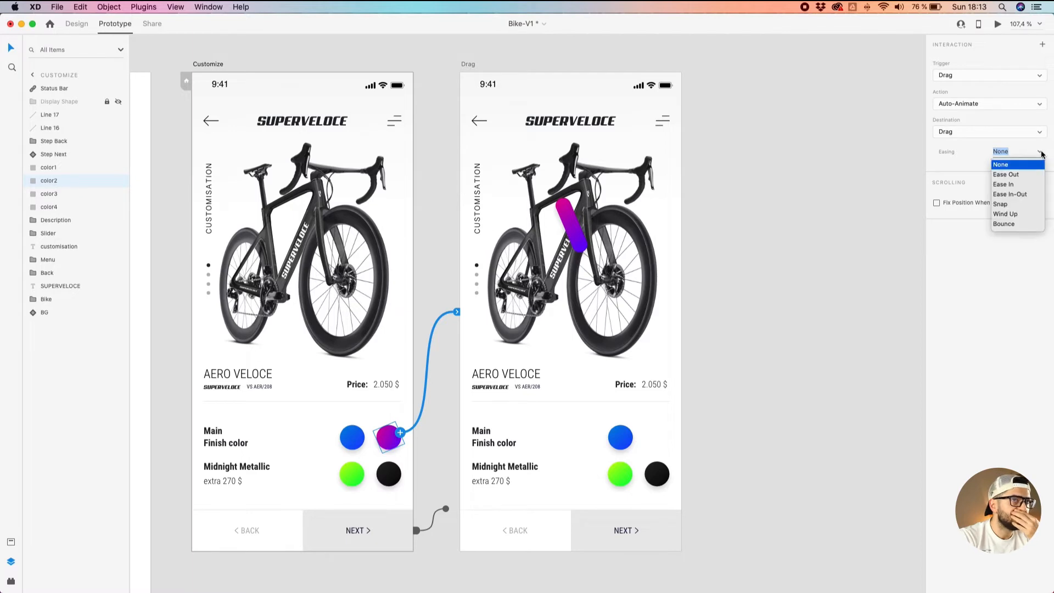
left_click(1026, 175)
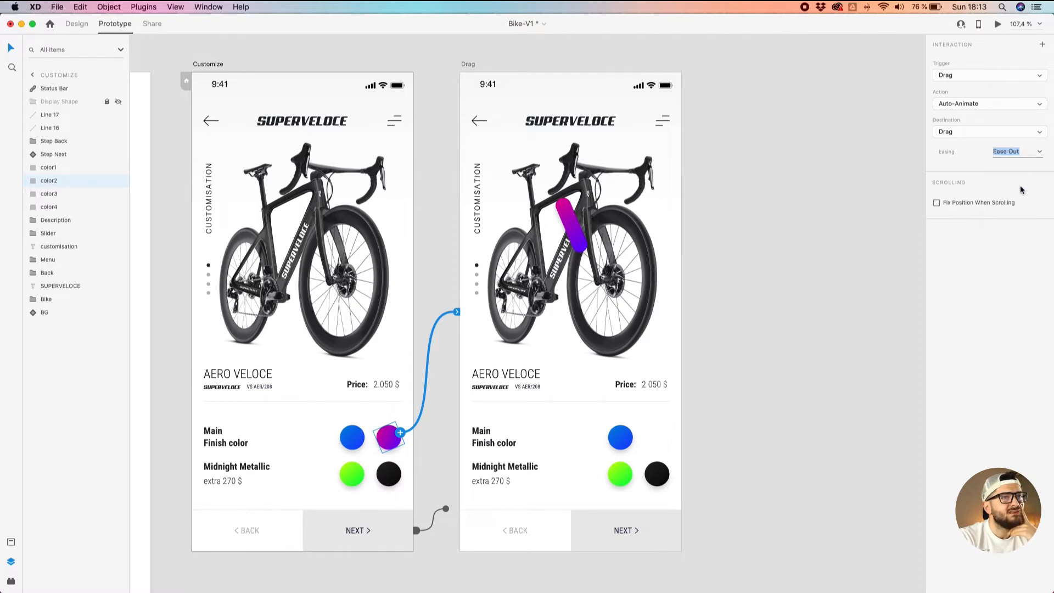
Preview the prototype from the Customize artboard and test dragging the purple swatch towards the bike.
left_click(211, 65)
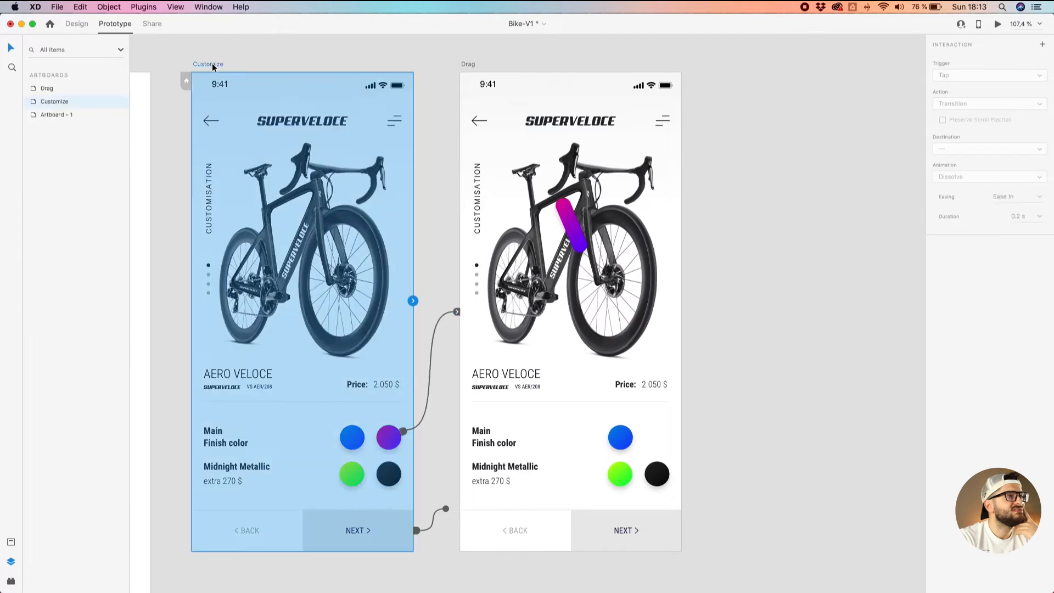
left_click(997, 24)
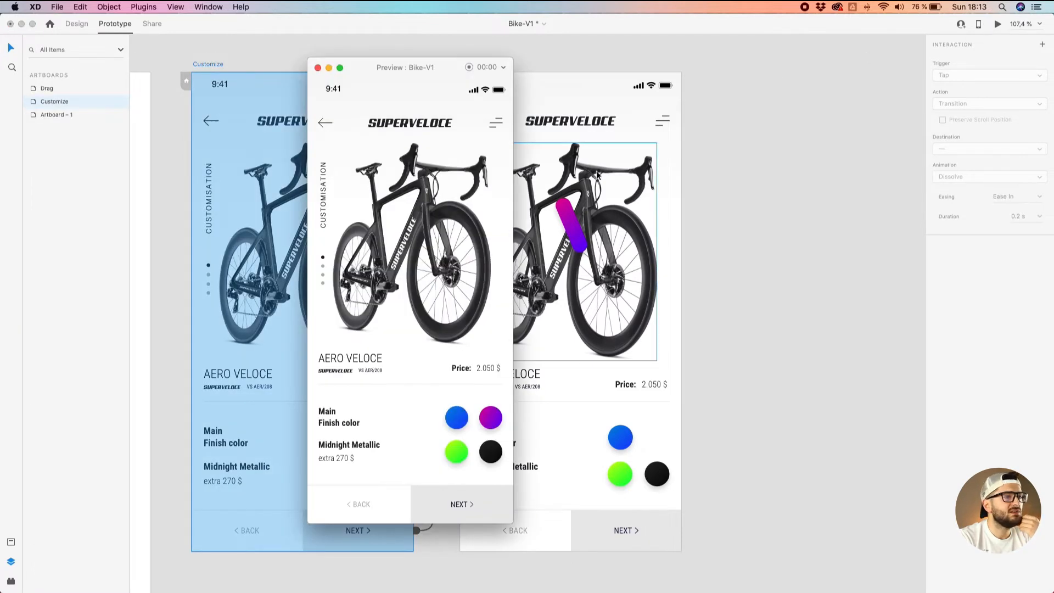
left_click_drag(491, 423, 472, 404)
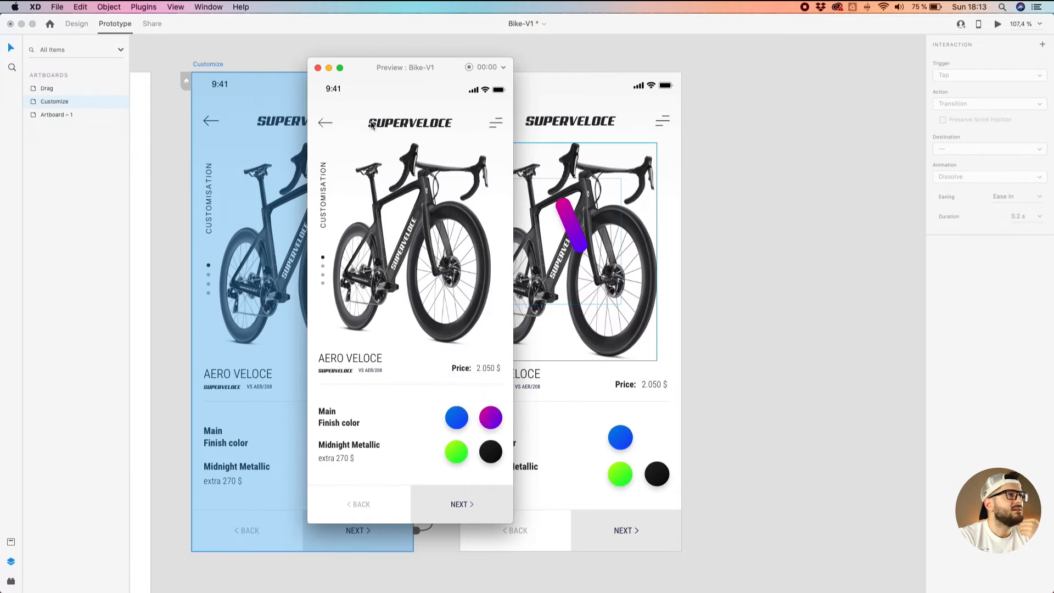
left_click(328, 68)
left_click(239, 46)
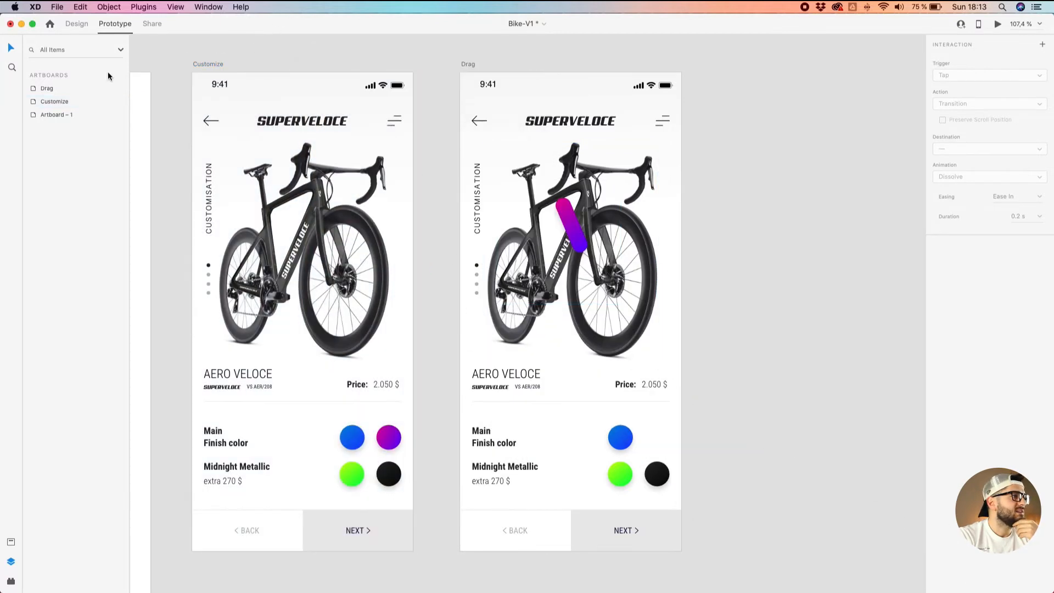
Move the Line 17 and Line 16 layers between Bike and BG in the Customize artboard.
left_click(232, 156)
left_click(48, 115)
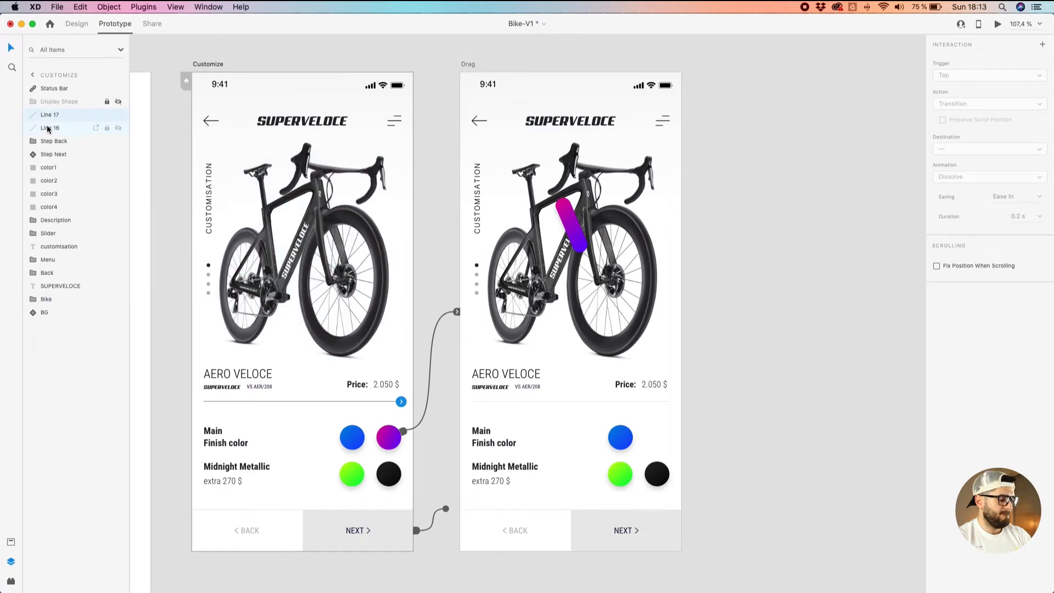
left_click(51, 129, "shift")
left_click_drag(51, 129, 41, 363)
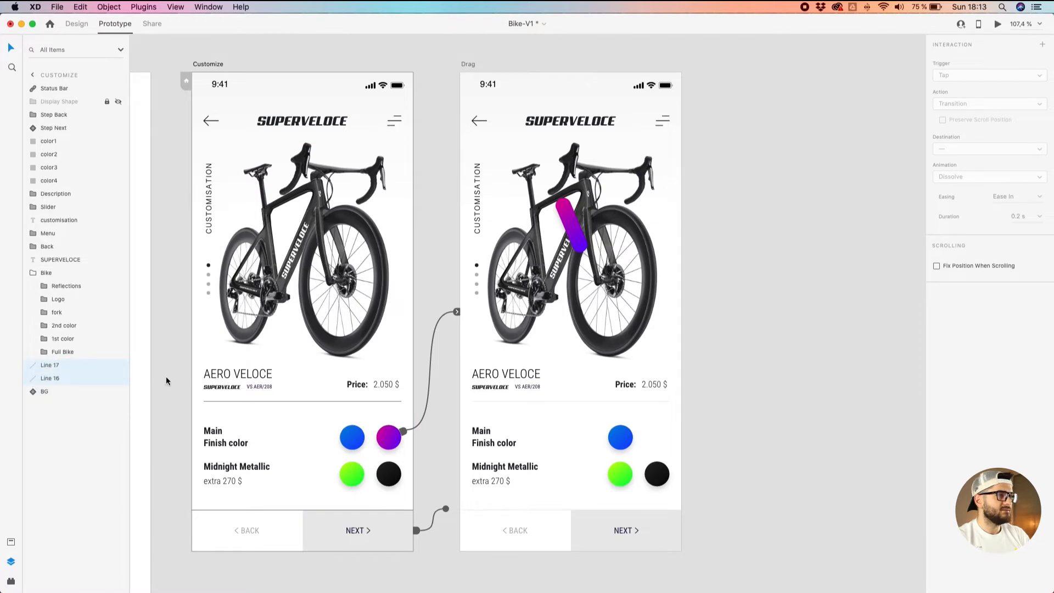
Move the Line 17 and Line 16 layers between Bike and BG in the Drag artboard.
left_click(468, 65)
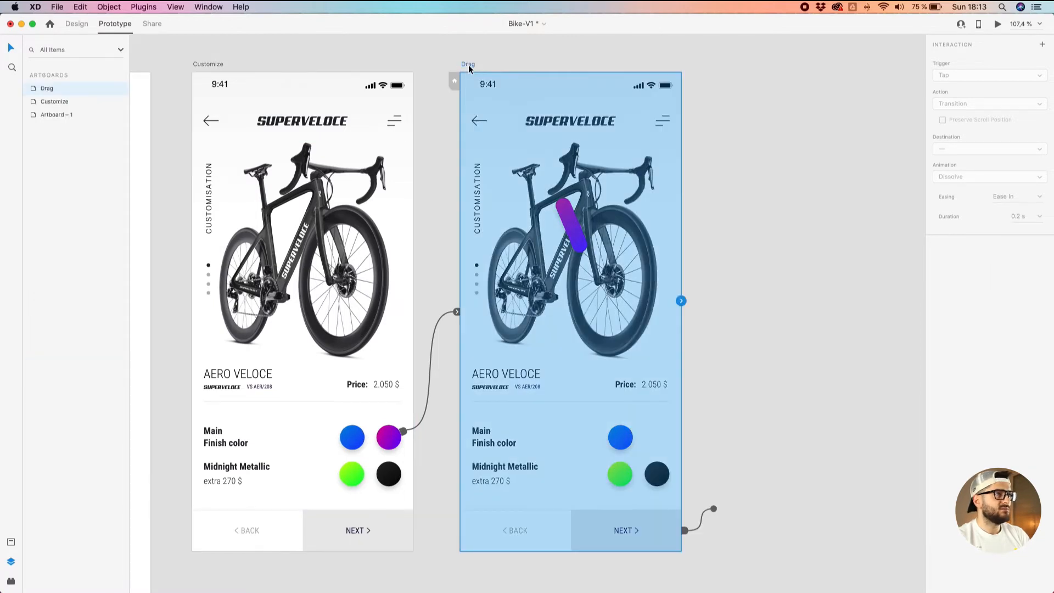
left_click(32, 90)
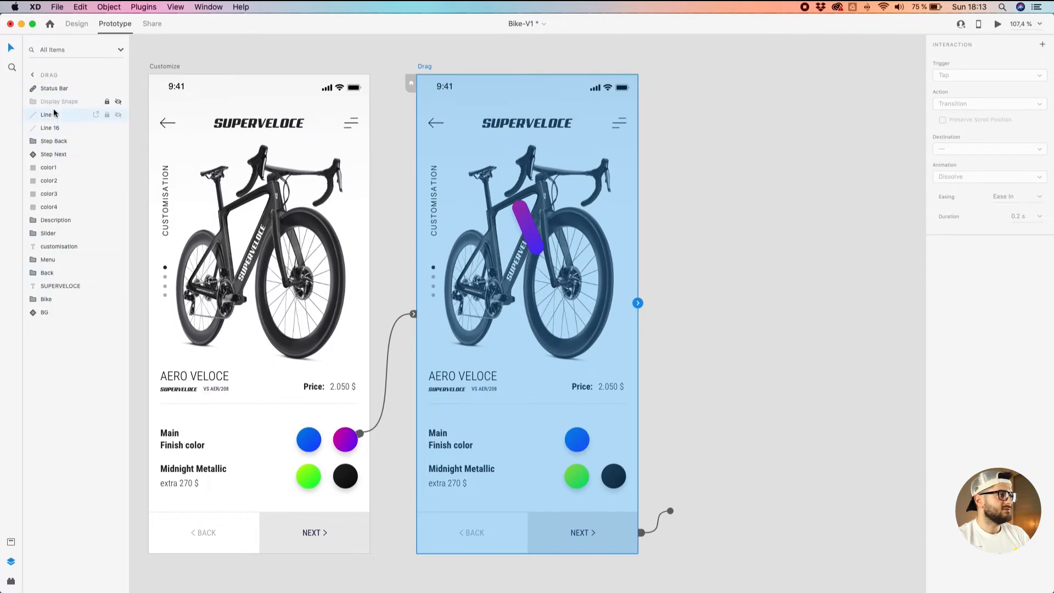
left_click(53, 114)
left_click(52, 128, "shift")
left_click_drag(51, 128, 37, 306)
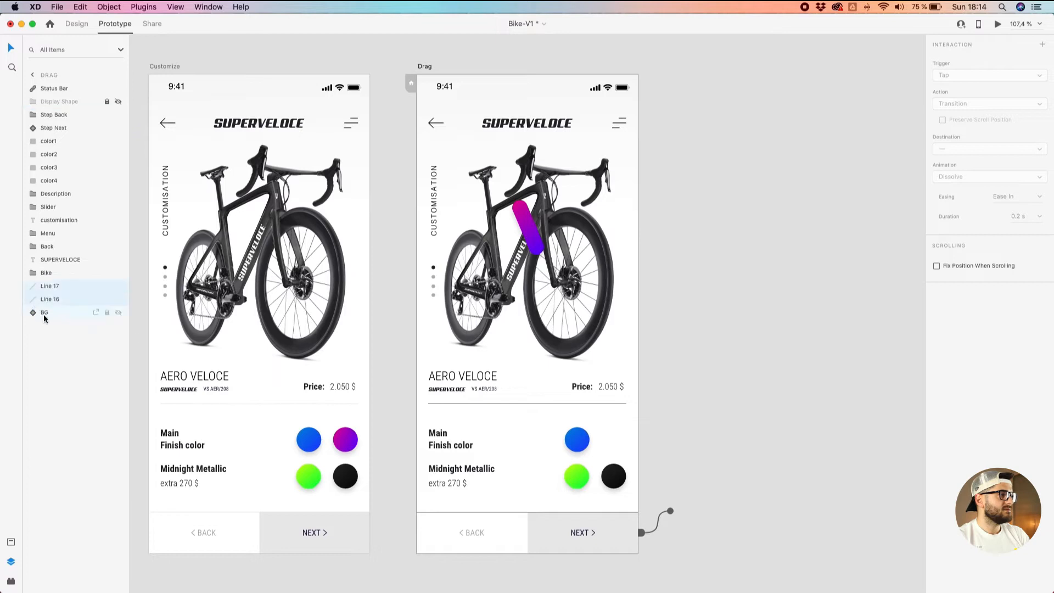
left_click(378, 65)
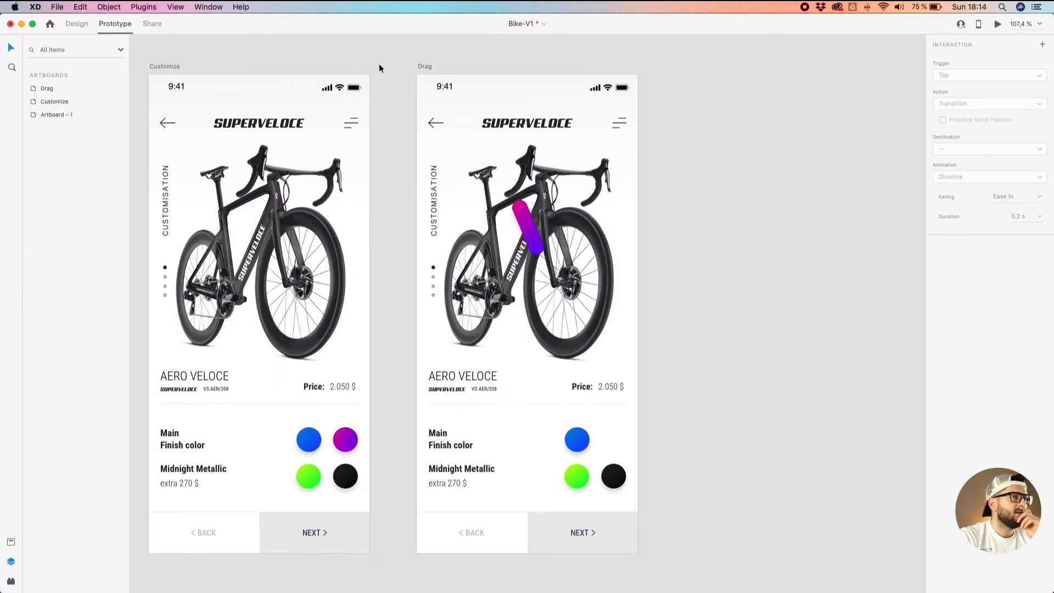
Duplicate the Drag artboard and place the copy beside it.
left_click(427, 67)
left_click(712, 155)
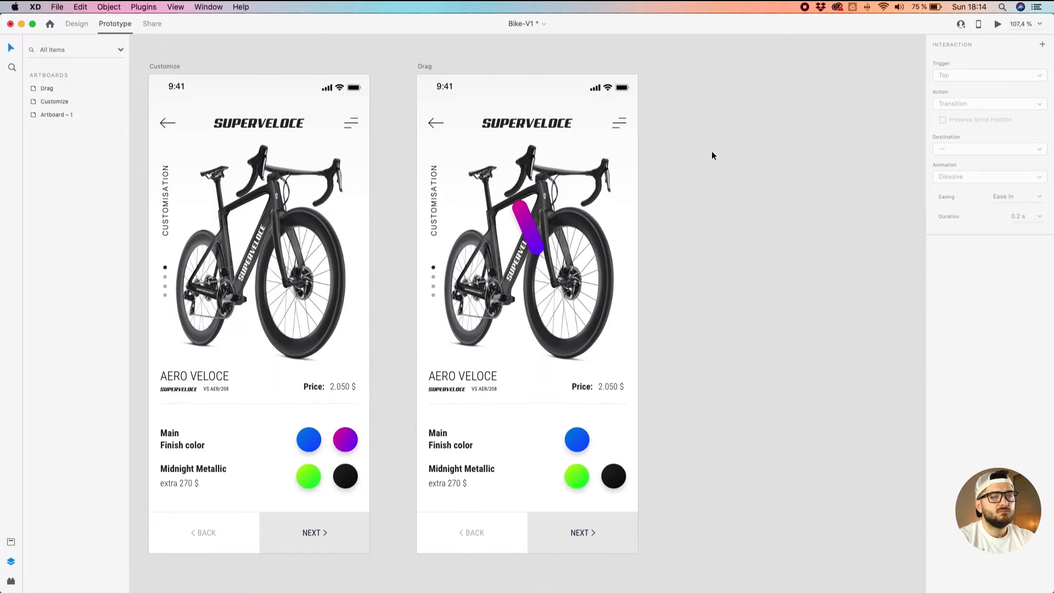
left_click(426, 66)
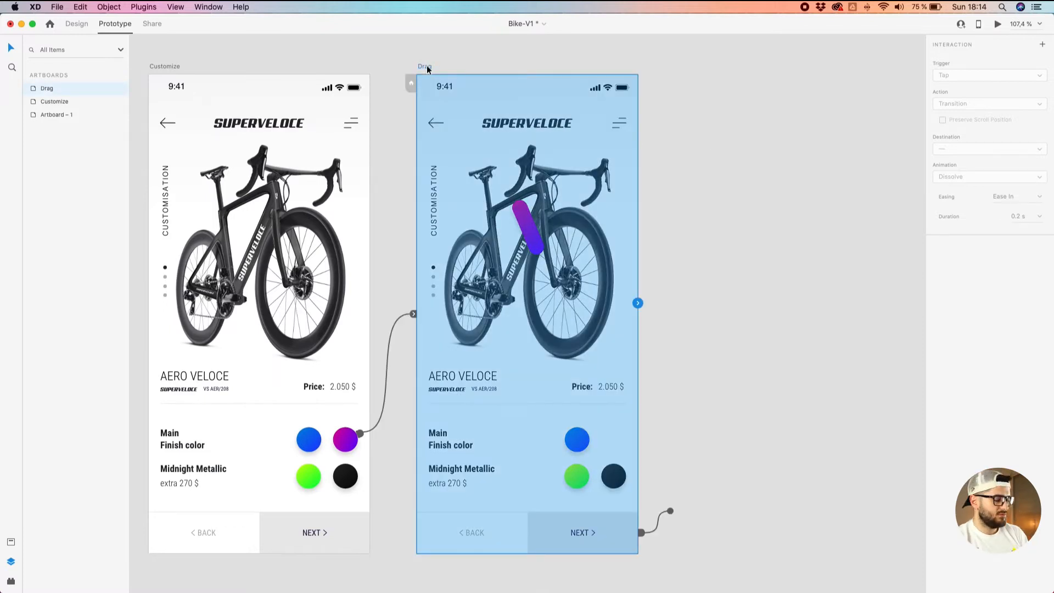
left_click_drag(427, 66, 683, 75)
left_click_drag(649, 130, 442, 109)
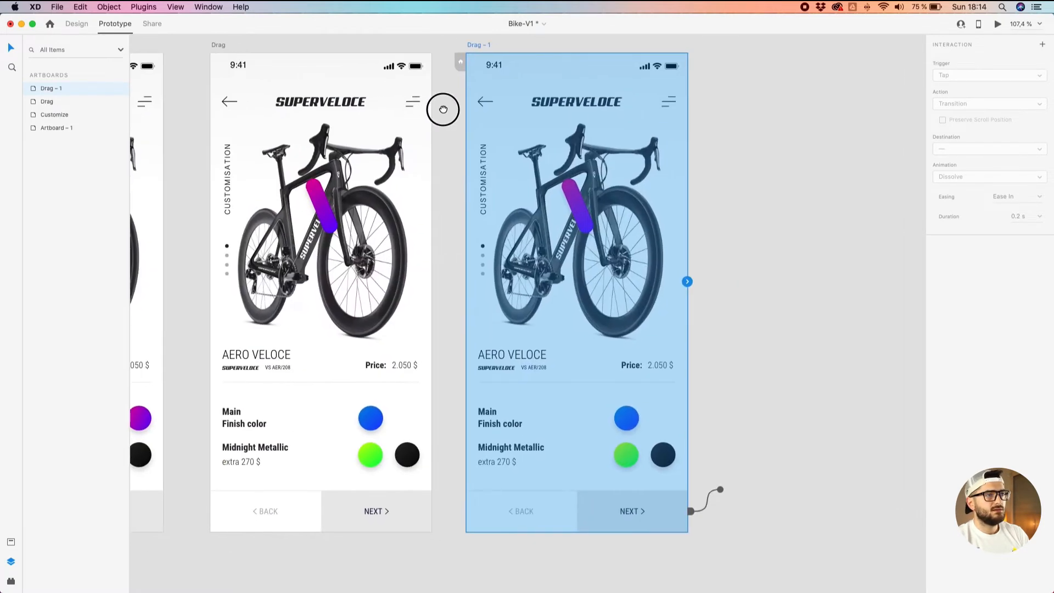
left_click(726, 163)
Return to design editing and shrink the purple color2 bar in the duplicated Drag artboard to a 2 by 2 dot.
left_click(571, 201)
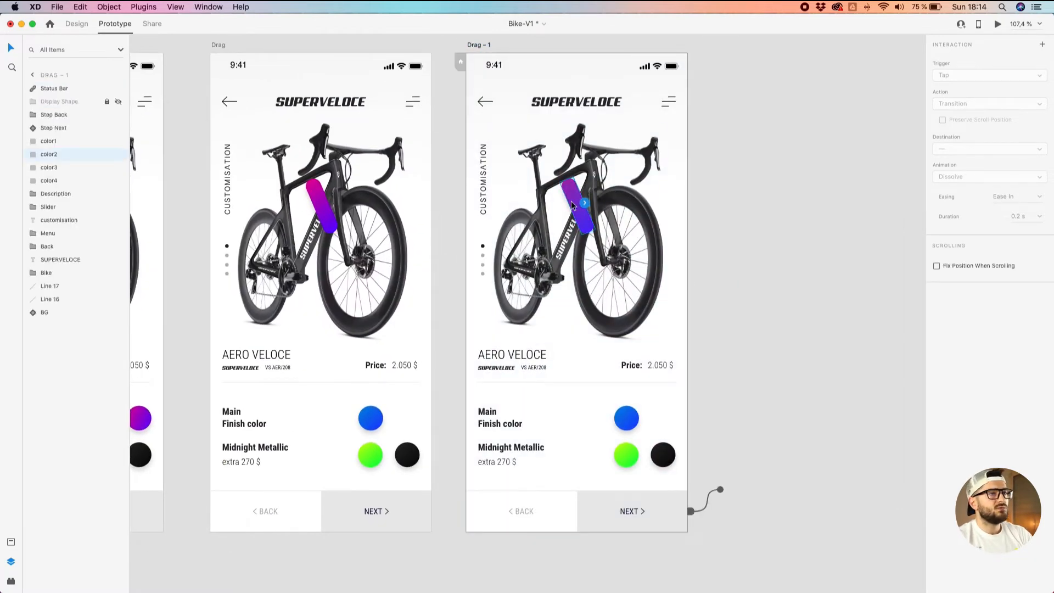
left_click(83, 27)
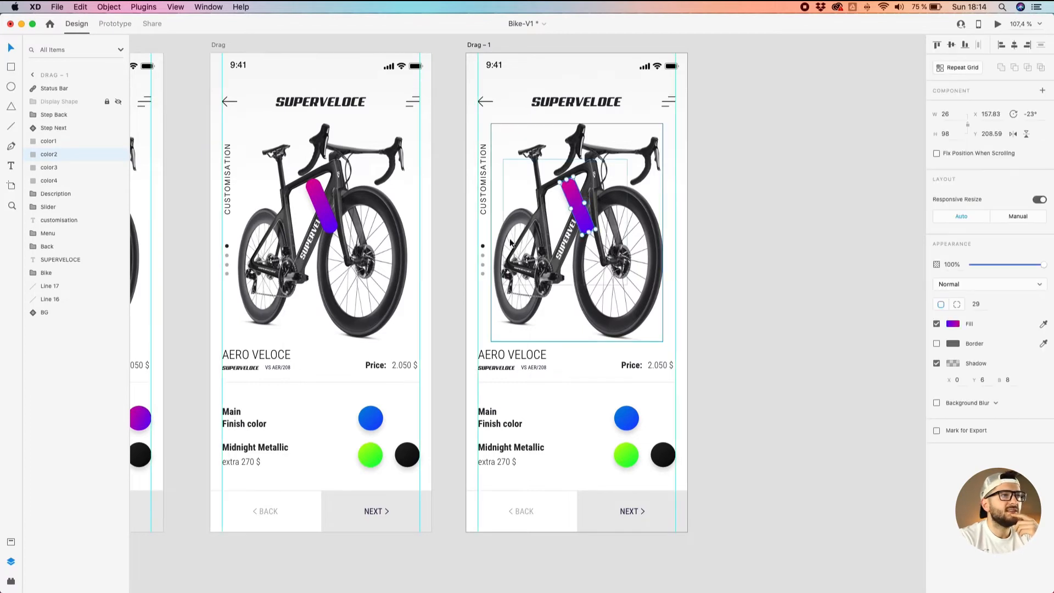
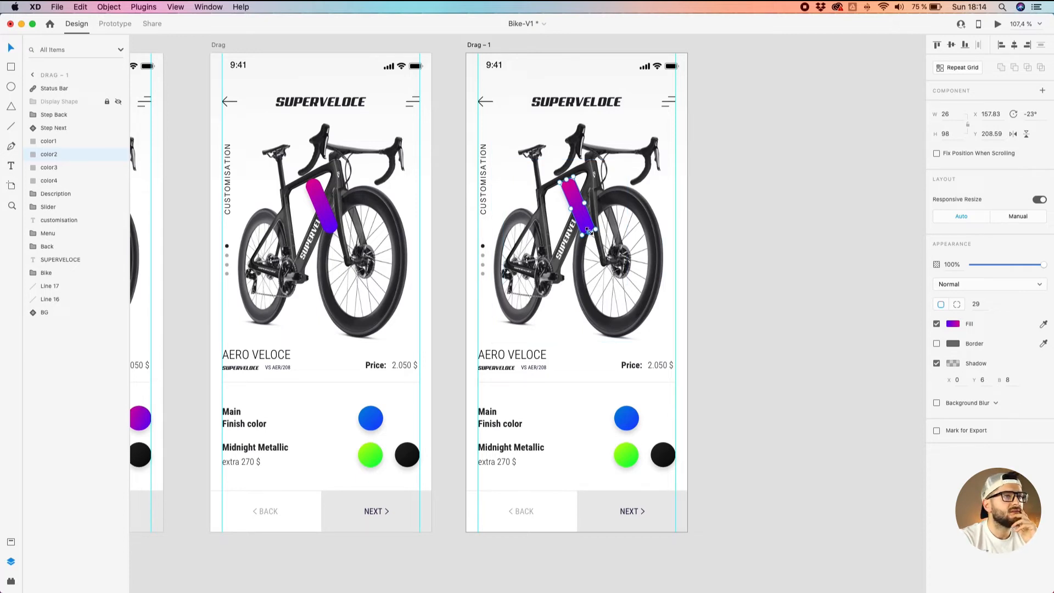
left_click(589, 230)
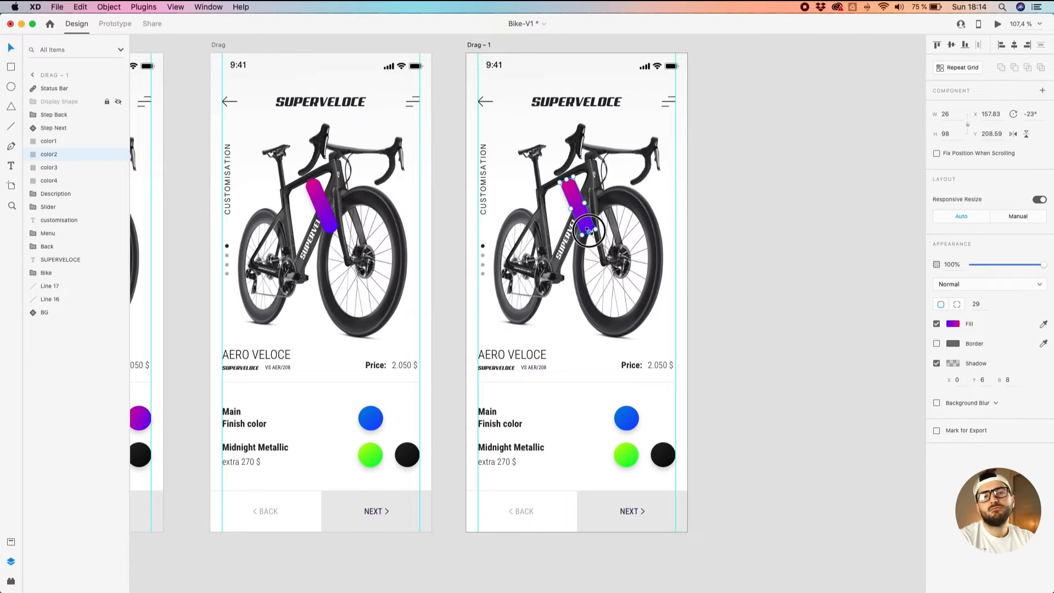
left_click_drag(588, 231, 572, 193)
scroll(553, 146, "up", 5)
scroll(589, 237, "up", 5)
left_click_drag(588, 246, 573, 215)
left_click_drag(609, 153, 576, 182)
scroll(586, 225, "up", 5)
scroll(589, 190, "up", 3)
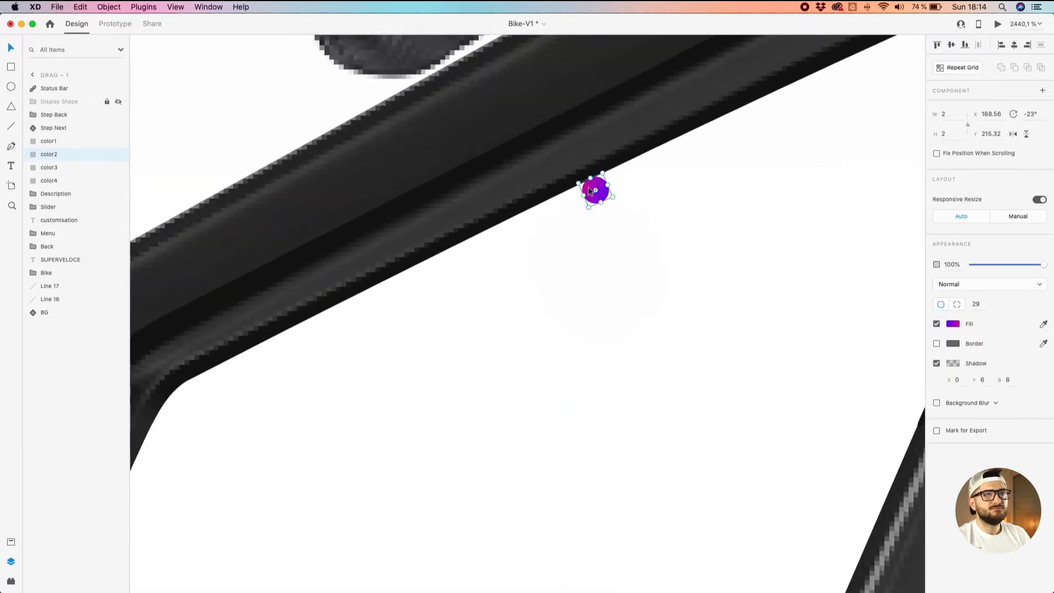
Move the purple dot onto the bike's frame tube at about X 165.56, Y 209.32 and set its opacity to 0%.
left_click_drag(591, 198, 564, 112)
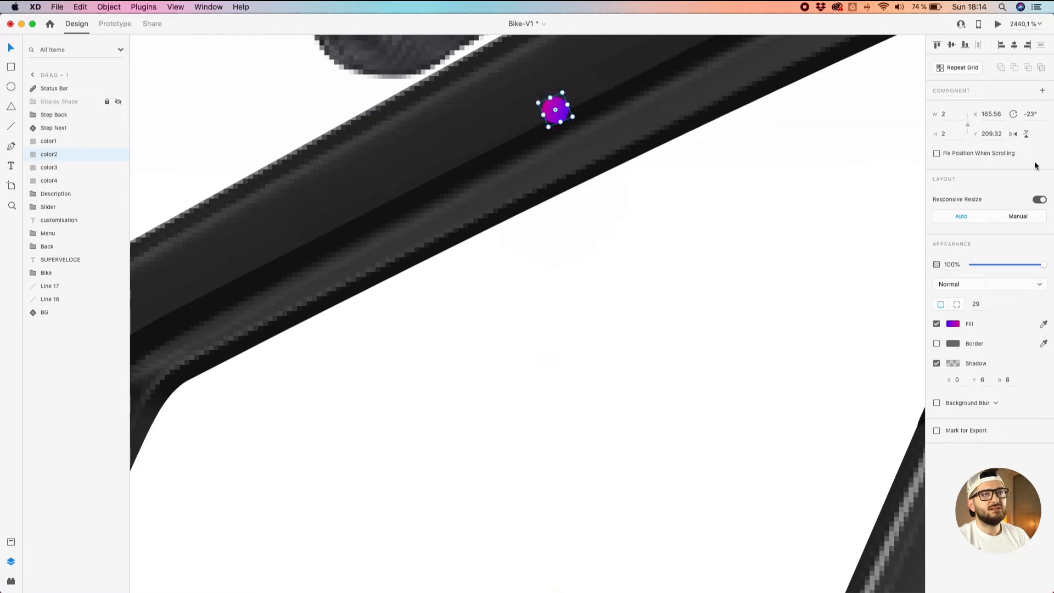
left_click_drag(1019, 268, 909, 271)
scroll(908, 268, "down", 15)
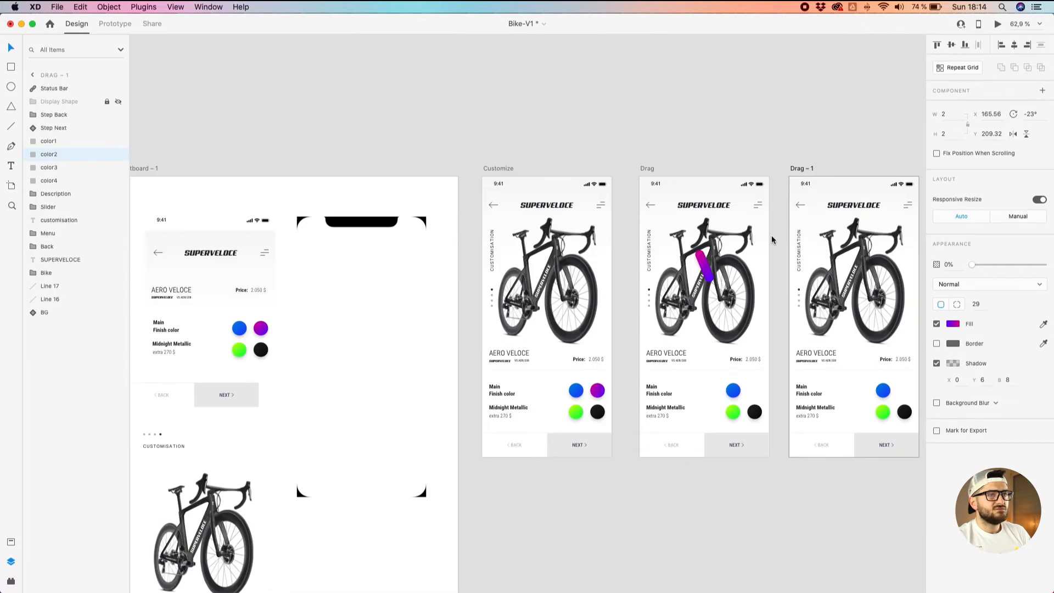
Rename the duplicated Drag artboard as Transition.
left_click(632, 130)
left_click_drag(652, 131, 548, 122)
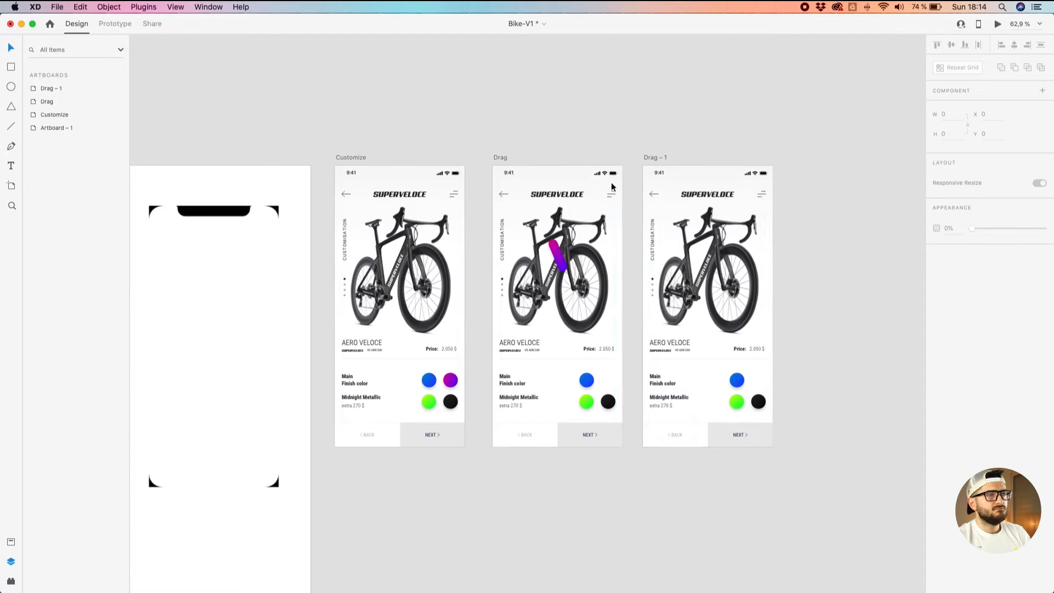
scroll(611, 182, "up", 3)
left_click(480, 154)
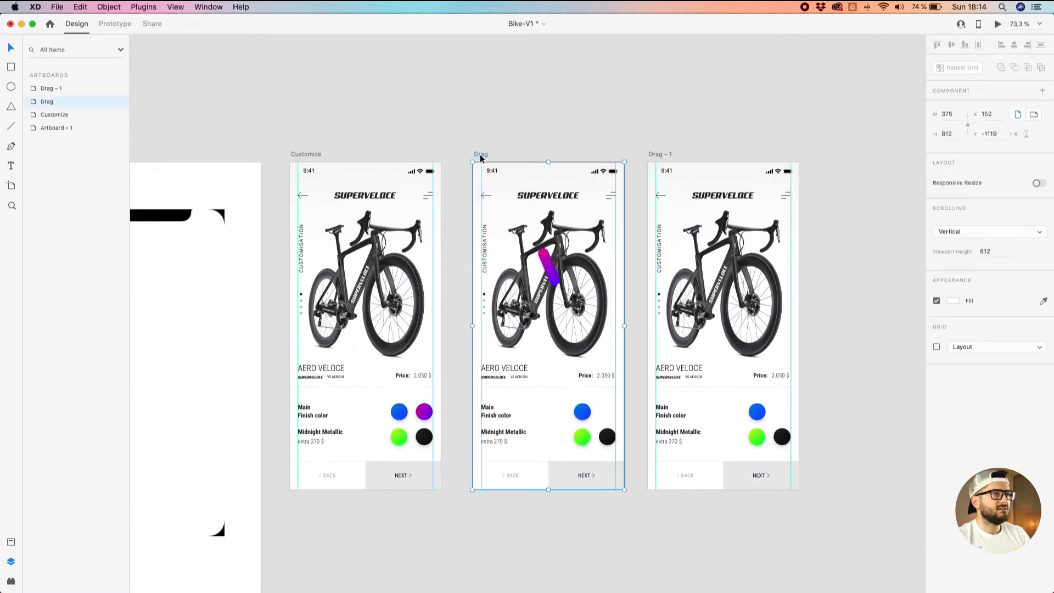
double_click(658, 155)
type("Transition")
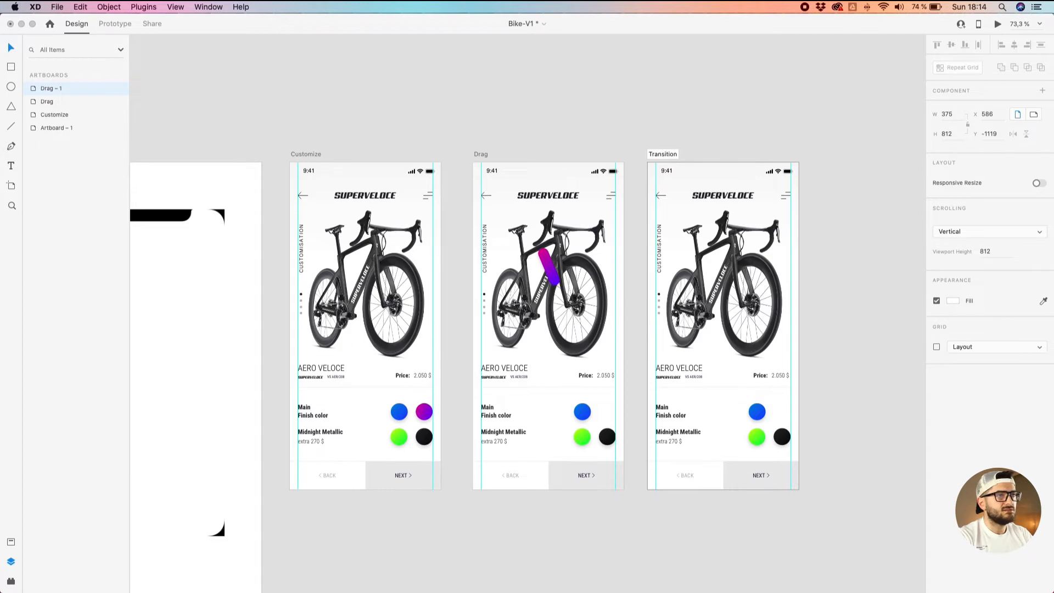
key("Return")
scroll(607, 130, "right", 3)
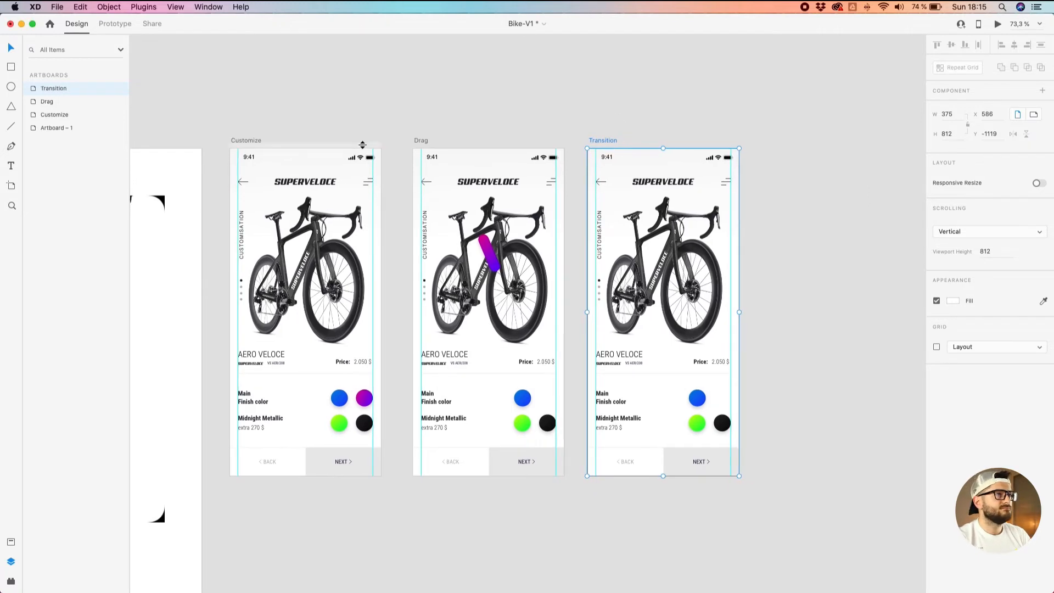
Link the Drag artboard to the Transition artboard with a Time trigger and Auto-Animate action.
left_click(423, 141)
left_click(463, 139)
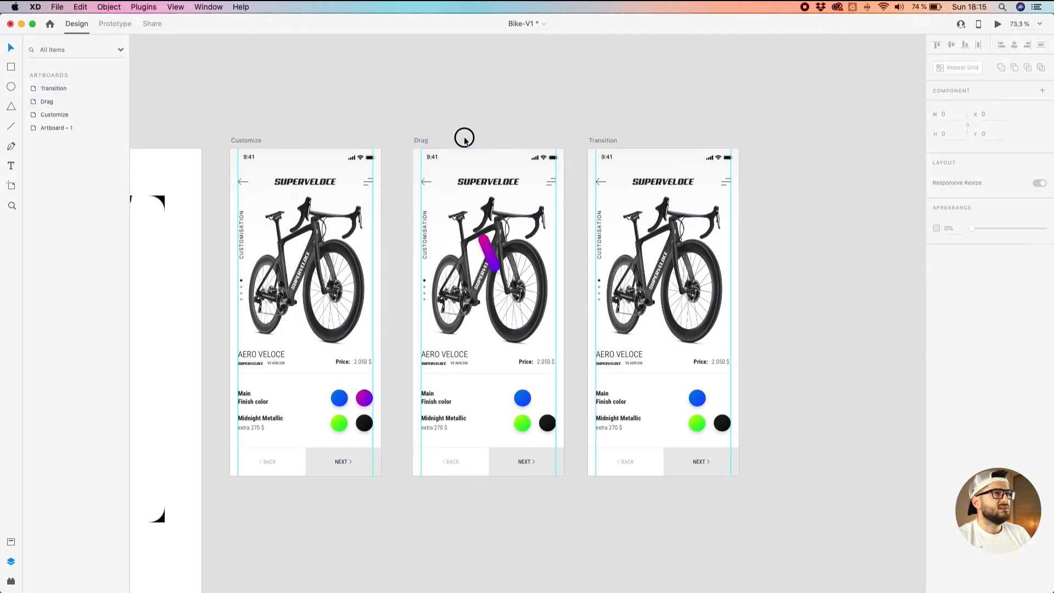
left_click(422, 141)
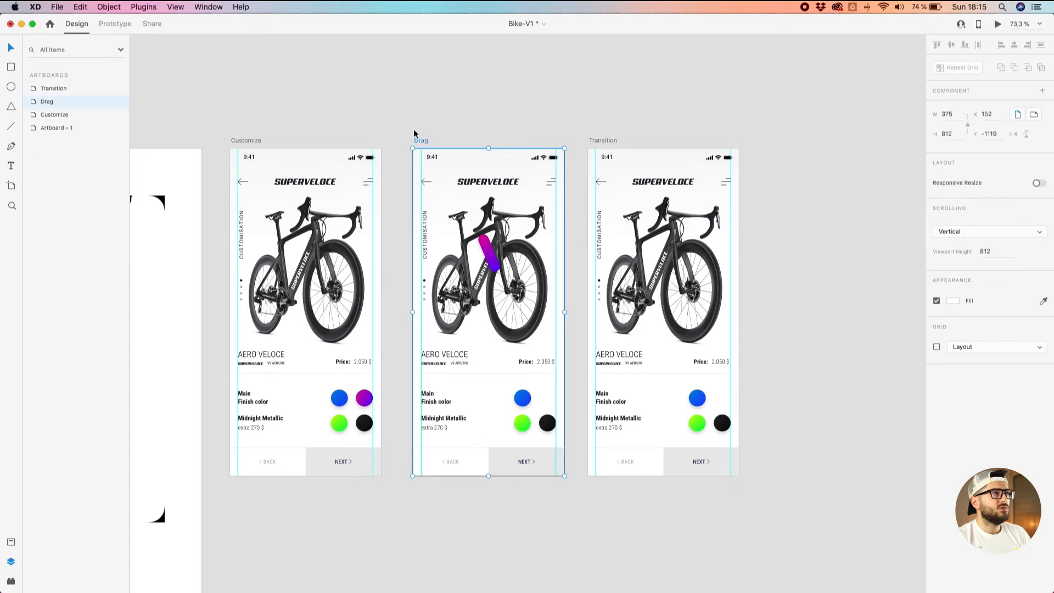
left_click(115, 24)
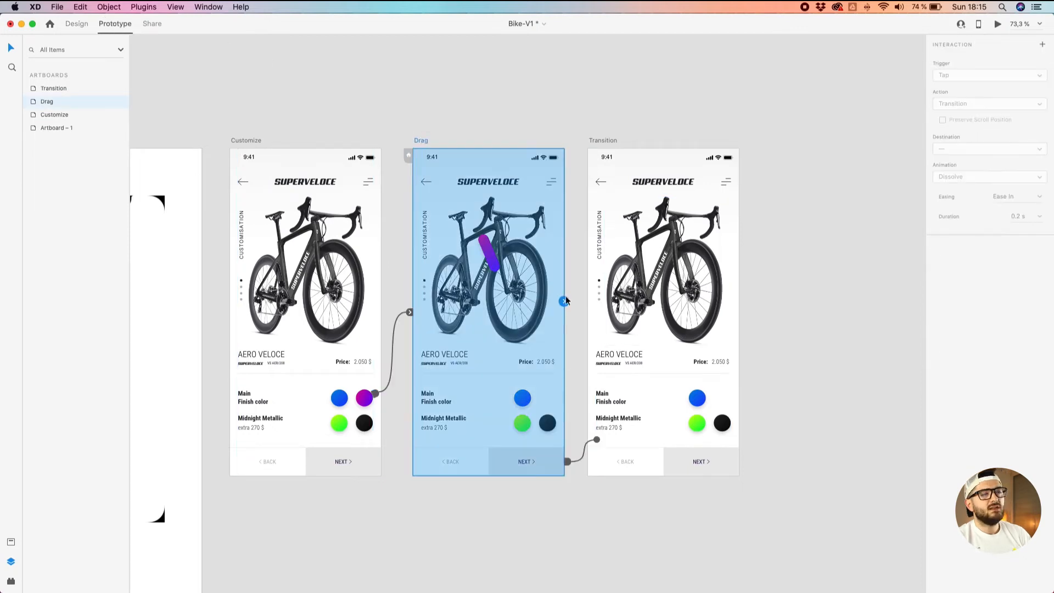
left_click_drag(565, 300, 606, 299)
left_click(974, 77)
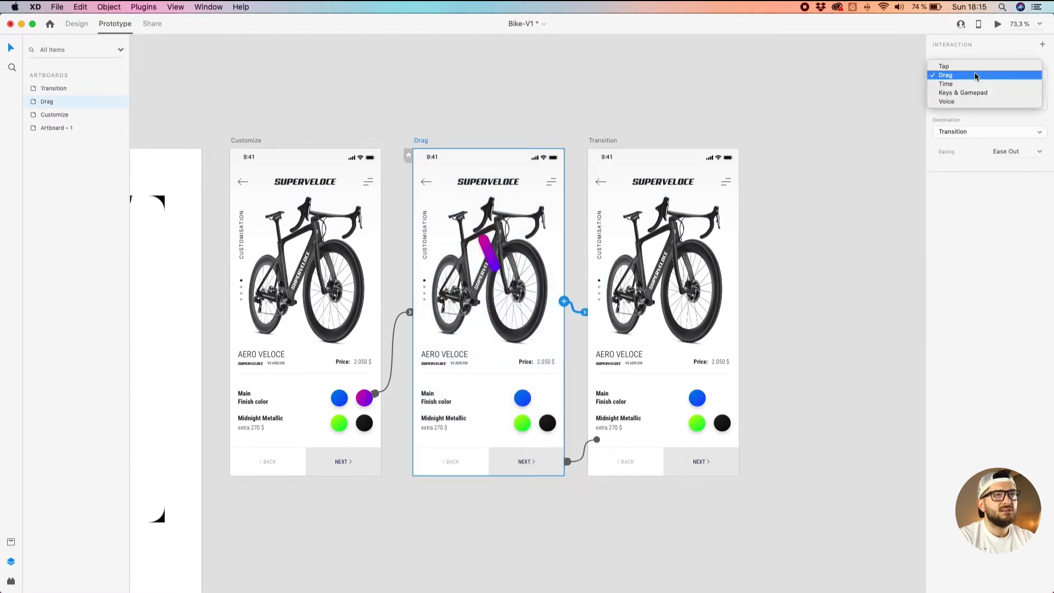
left_click(975, 84)
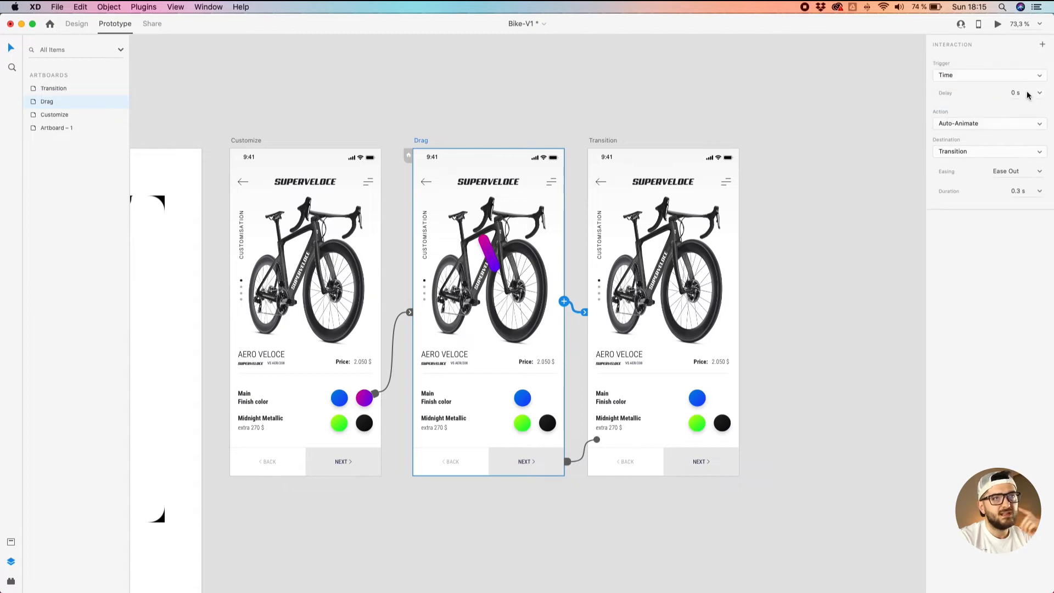
left_click(992, 154)
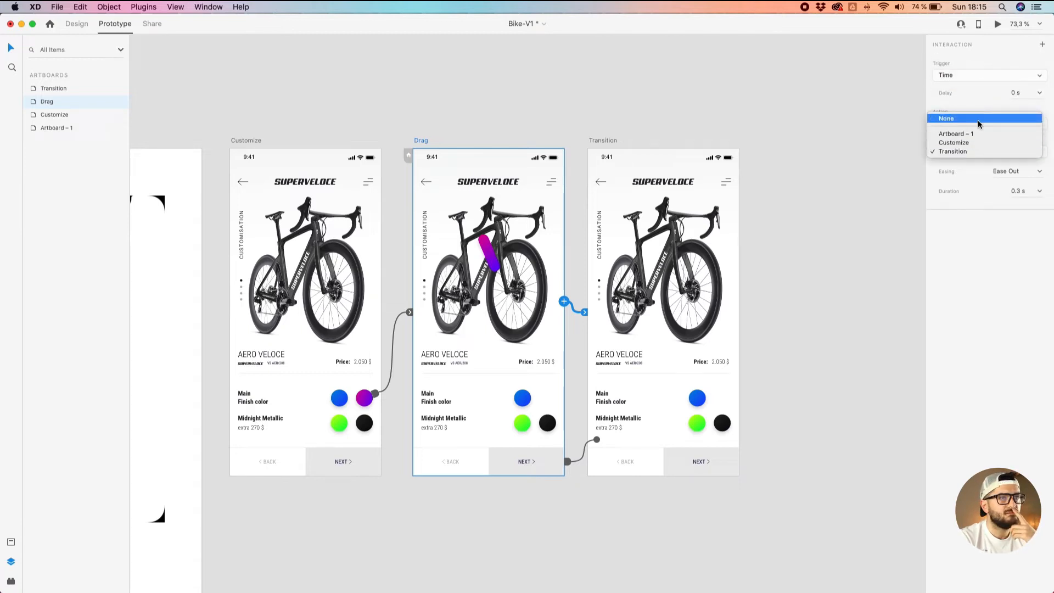
left_click(964, 150)
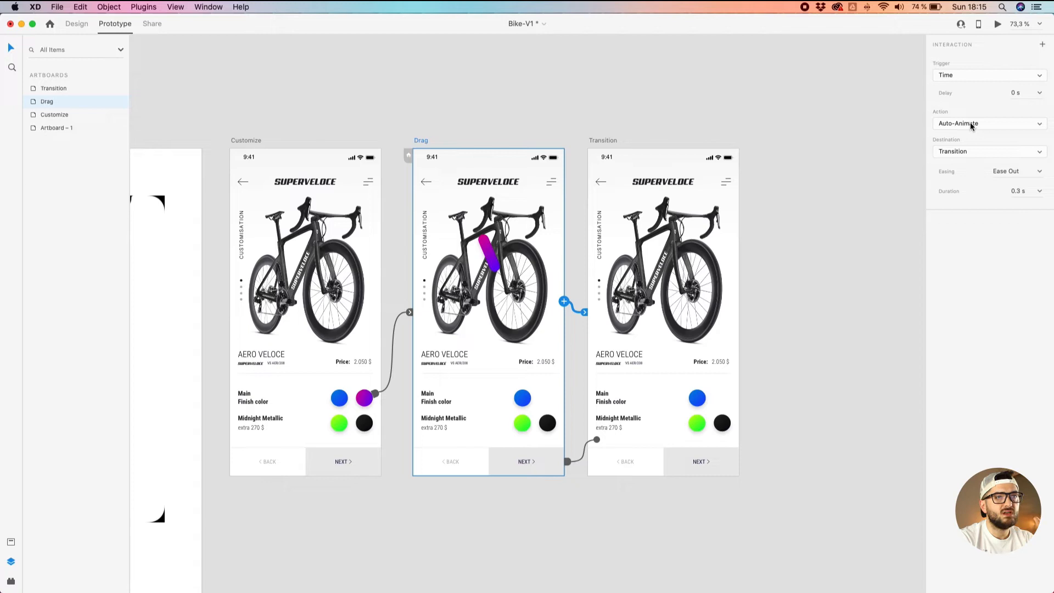
Set the Drag-to-Transition interaction's easing to Snap and its duration to 0.4 s.
left_click(1038, 172)
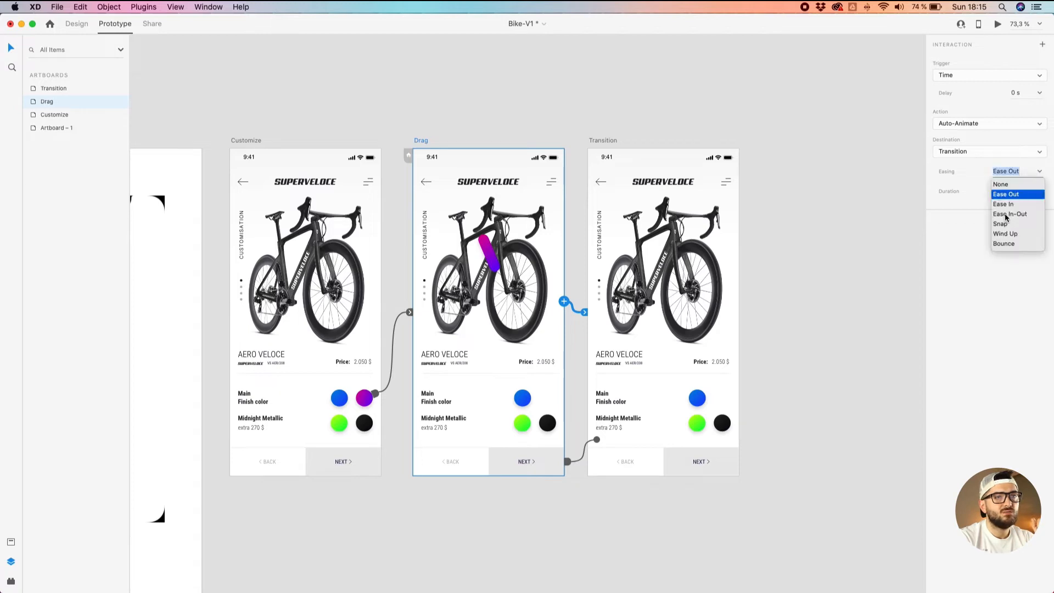
left_click(1003, 225)
left_click(1039, 192)
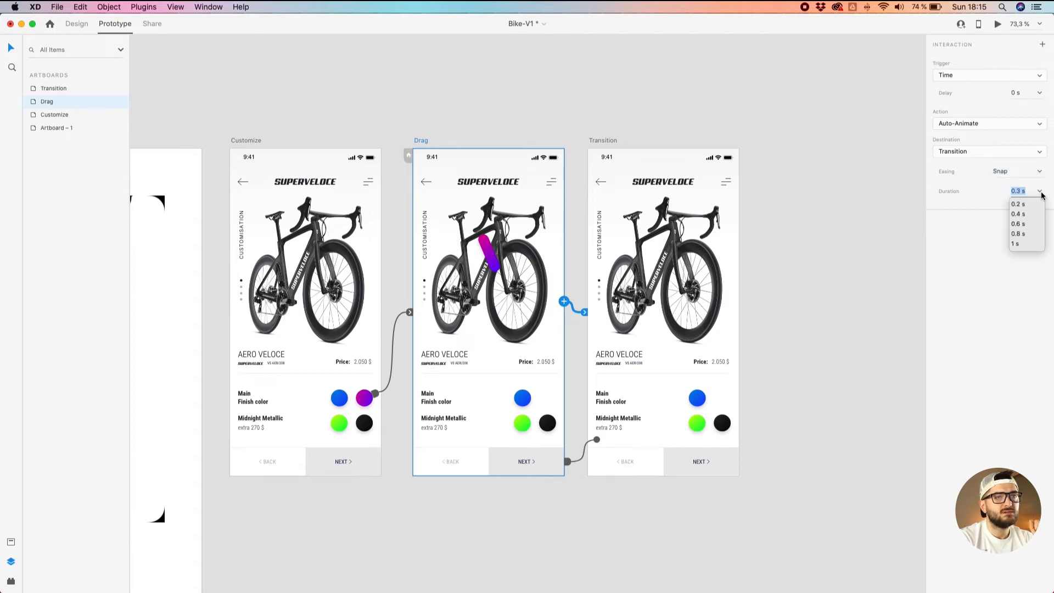
left_click(1023, 215)
left_click(862, 295)
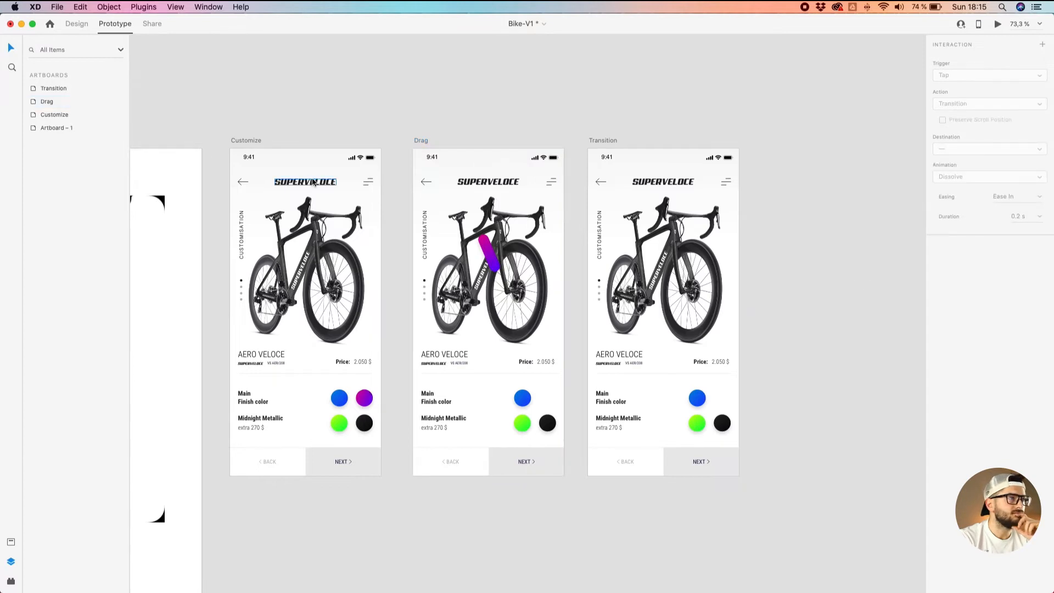
Preview the prototype from the Customize artboard and test moving the purple swatch onto the bike twice.
left_click(254, 140)
left_click(997, 25)
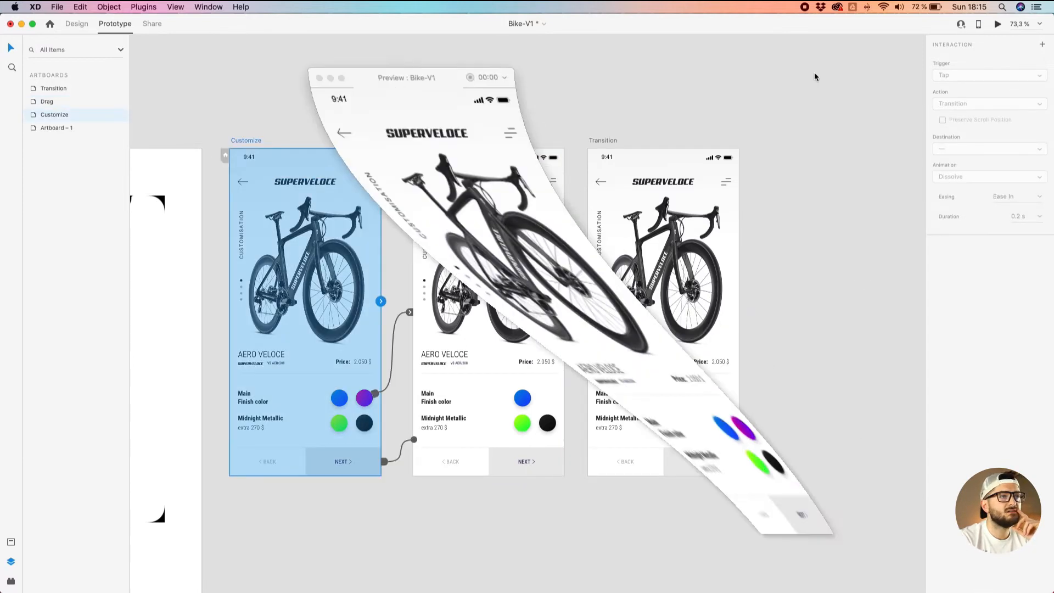
left_click_drag(492, 418, 407, 209)
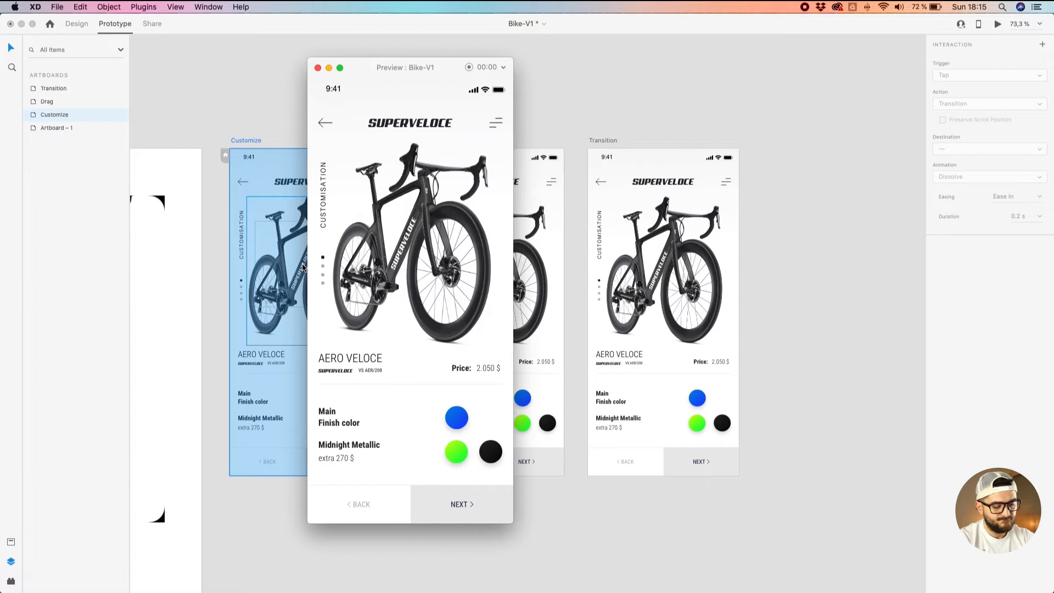
key("Left")
left_click_drag(485, 415, 408, 218)
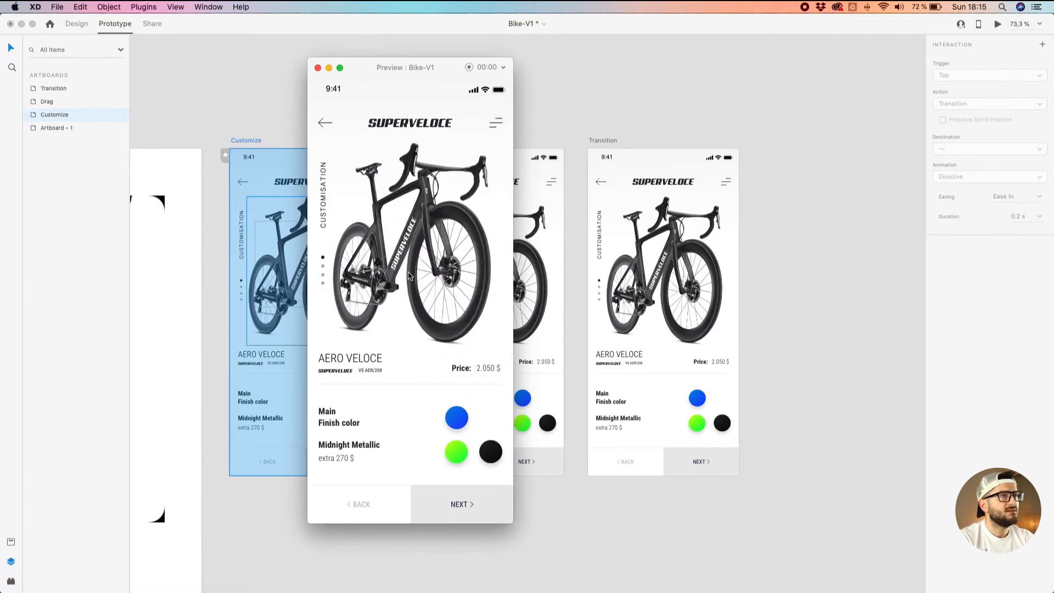
left_click_drag(366, 65, 274, 62)
Shorten the Drag-to-Transition animation to 0.2 s and test the purple swatch again in the preview.
left_click(427, 138)
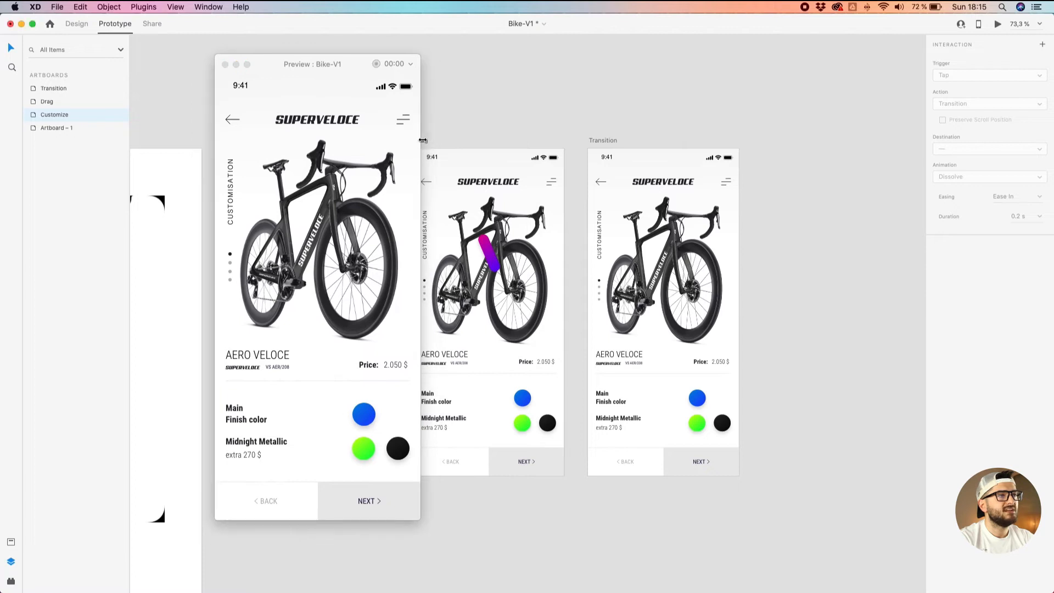
left_click(425, 140)
left_click(1043, 190)
left_click(1026, 206)
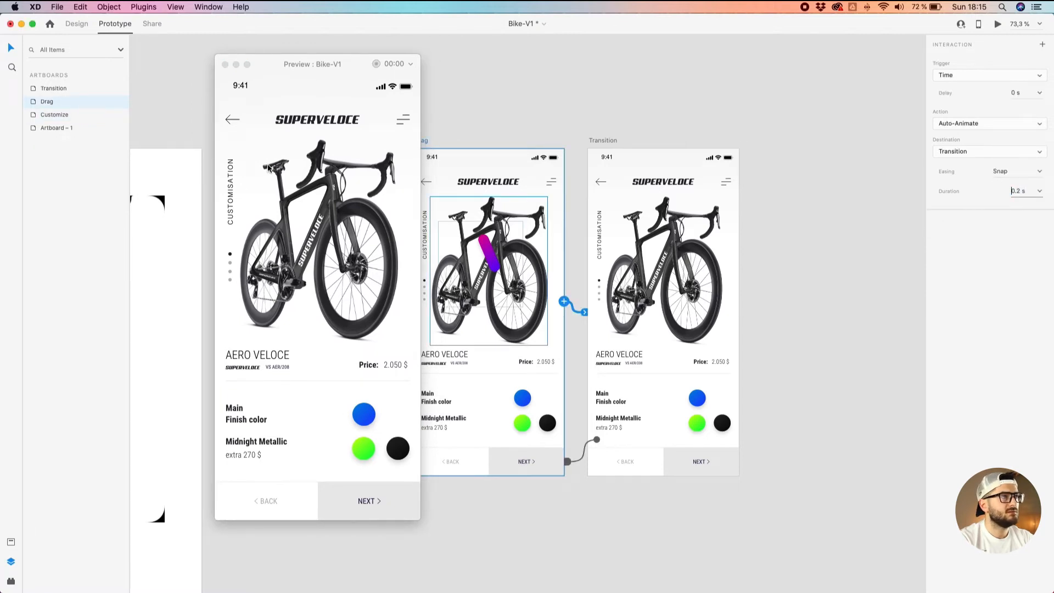
left_click(245, 60)
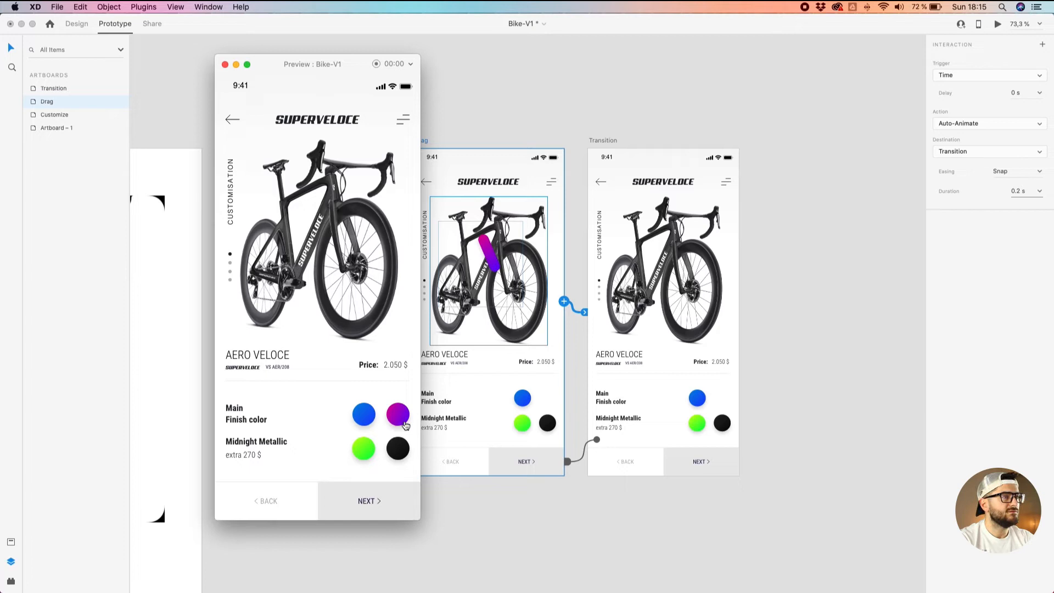
left_click_drag(402, 422, 314, 344)
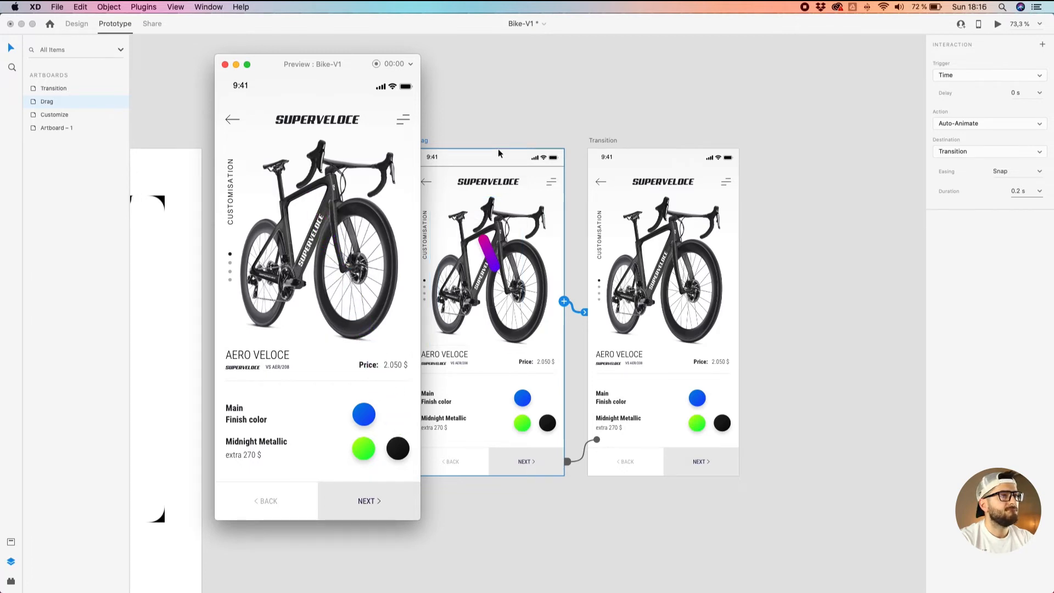
Try the Drag-to-Transition animation with easing set to None and test the purple swatch in the preview.
left_click(1038, 172)
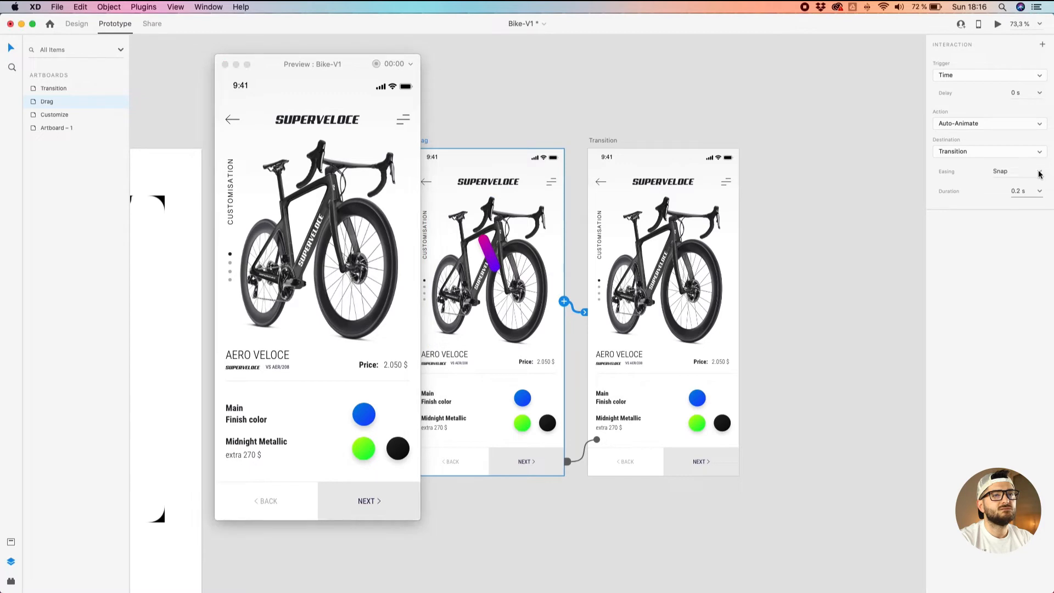
left_click(1039, 173)
left_click(923, 232)
left_click(1040, 175)
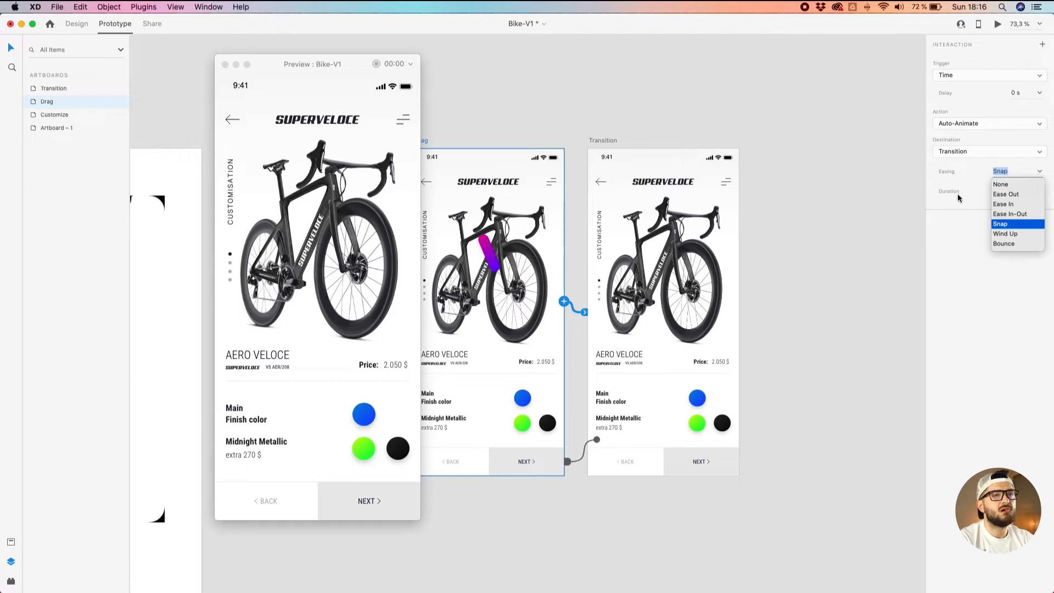
left_click(1001, 184)
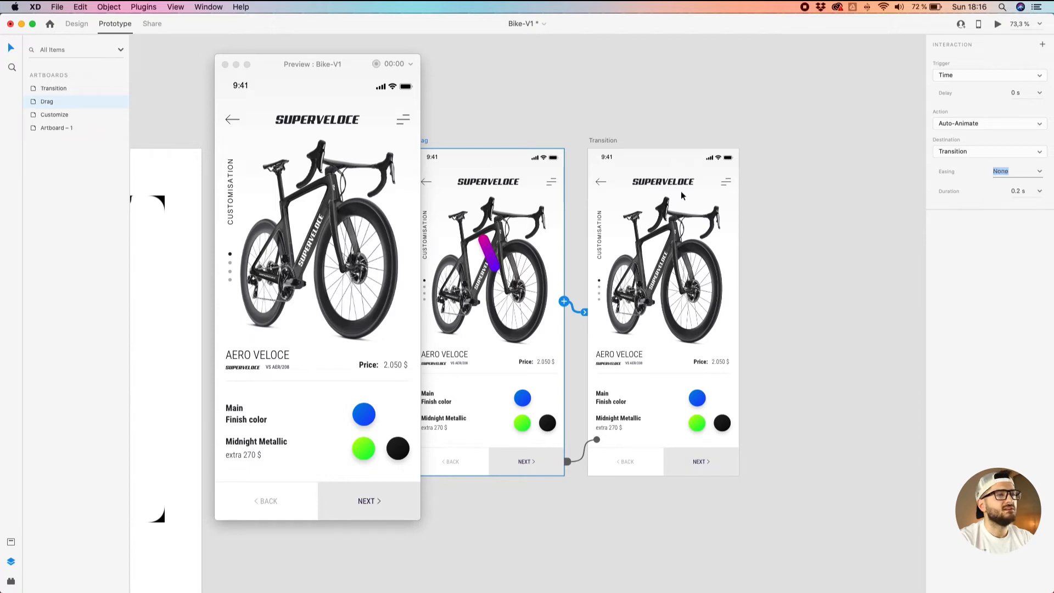
left_click(384, 445)
left_click_drag(398, 415, 320, 200)
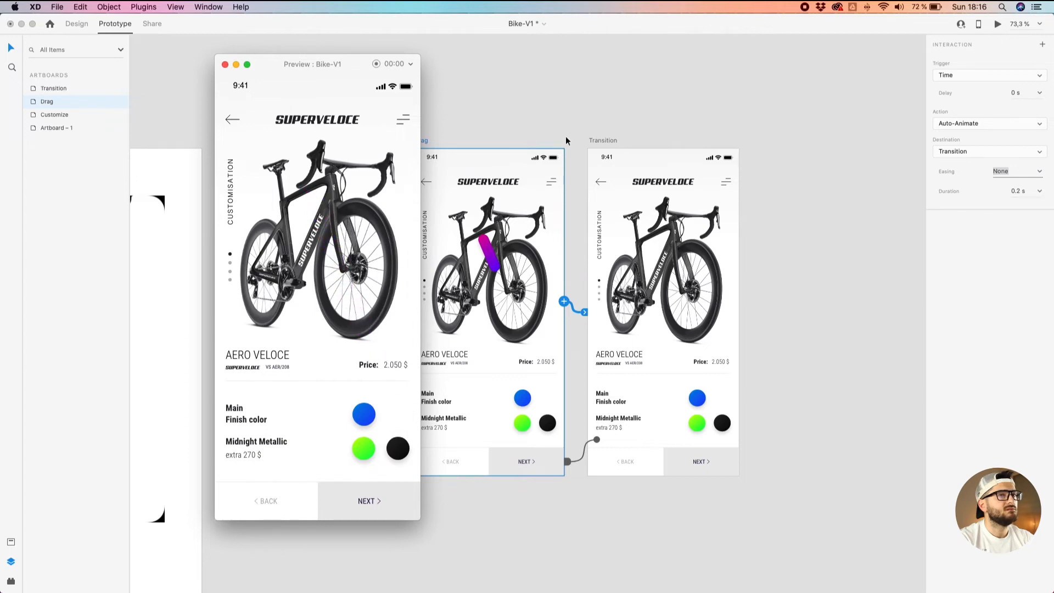
Set the Drag-to-Transition easing back to Snap and retest moving the purple swatch onto the bike.
left_click(1034, 173)
left_click(1038, 172)
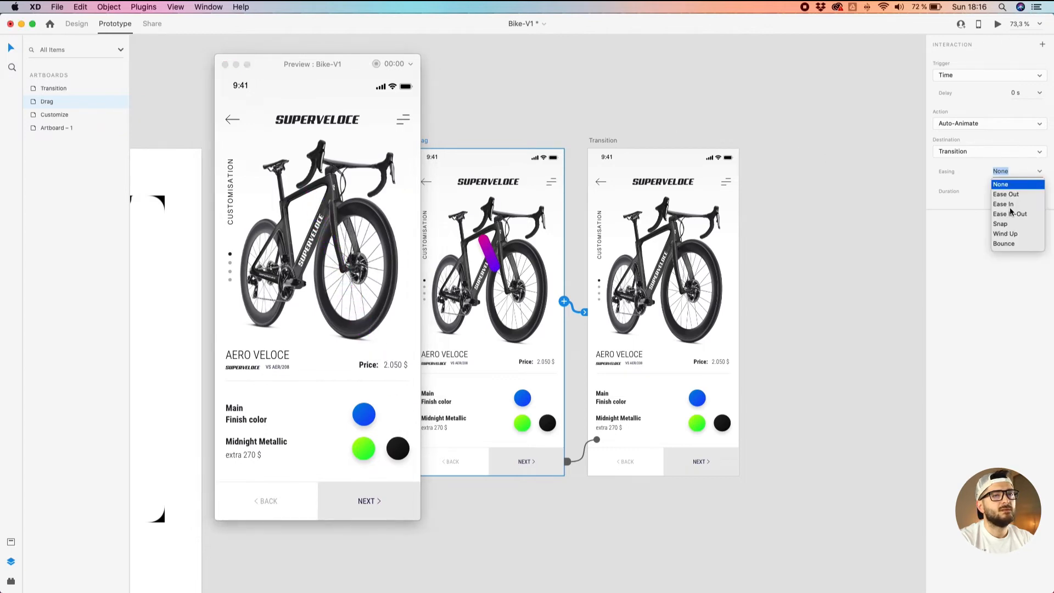
left_click(1002, 224)
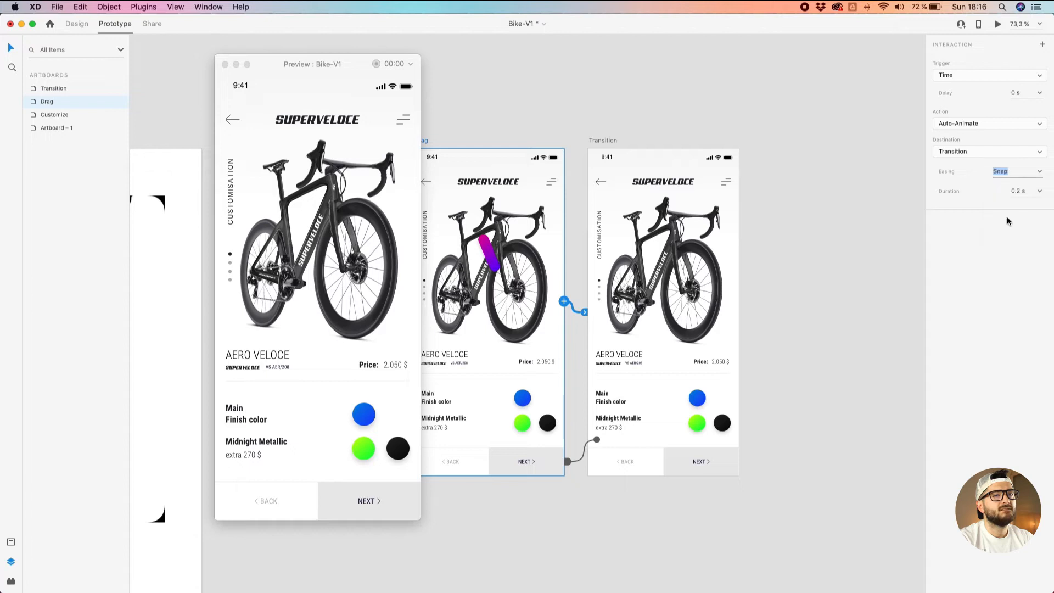
left_click(1041, 192)
left_click(996, 192)
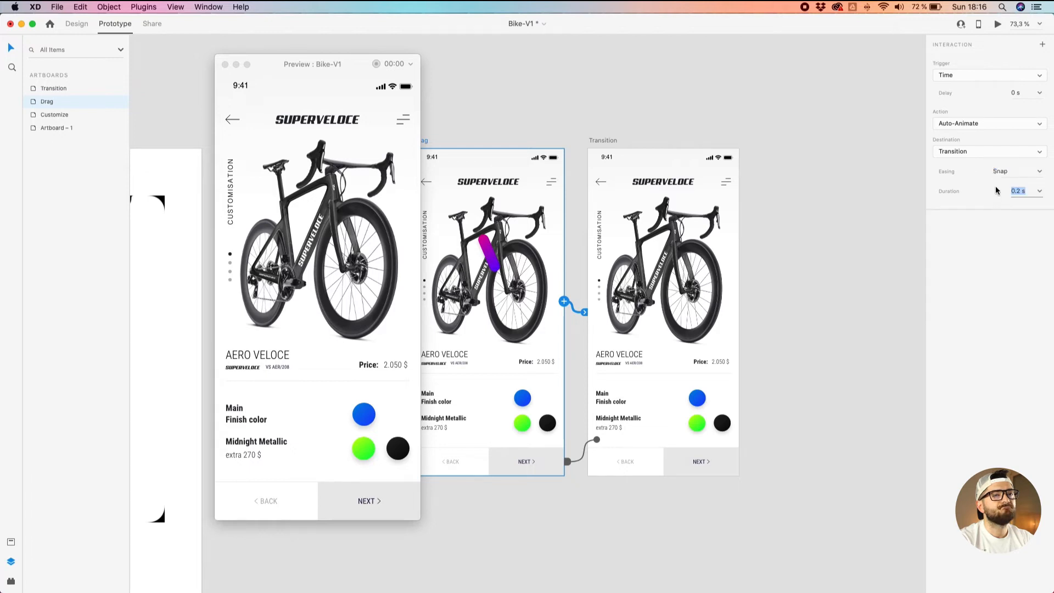
left_click(321, 380)
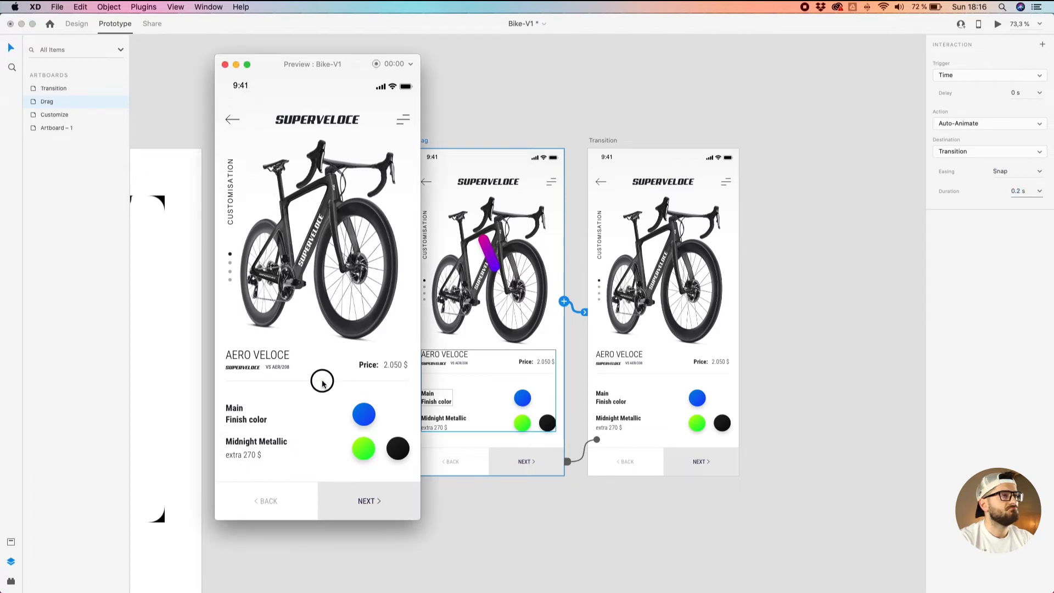
left_click_drag(382, 419, 310, 216)
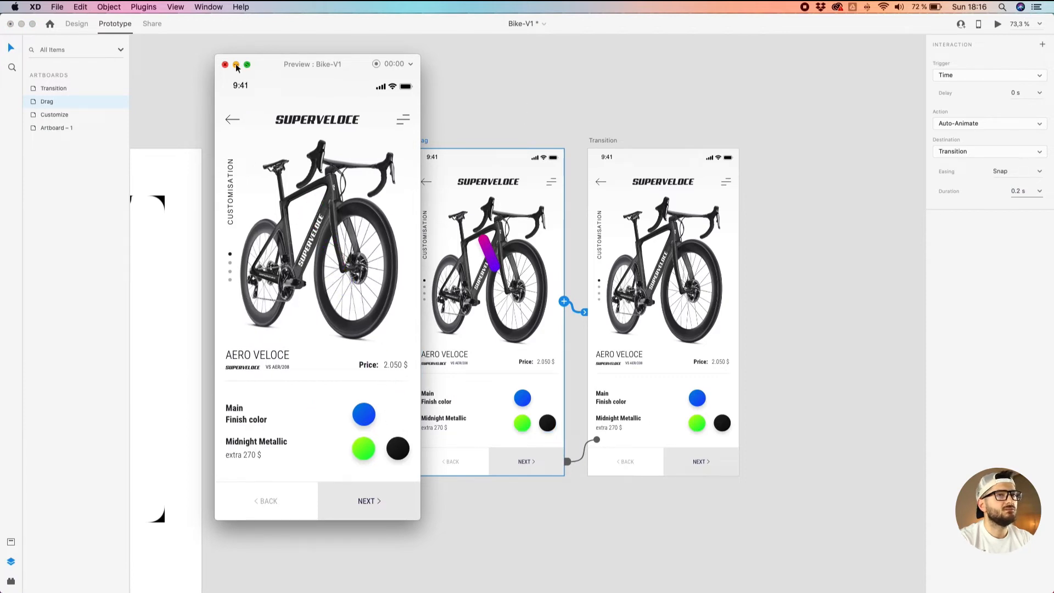
Return to design editing and expand the Bike group in the Transition artboard.
left_click(897, 147)
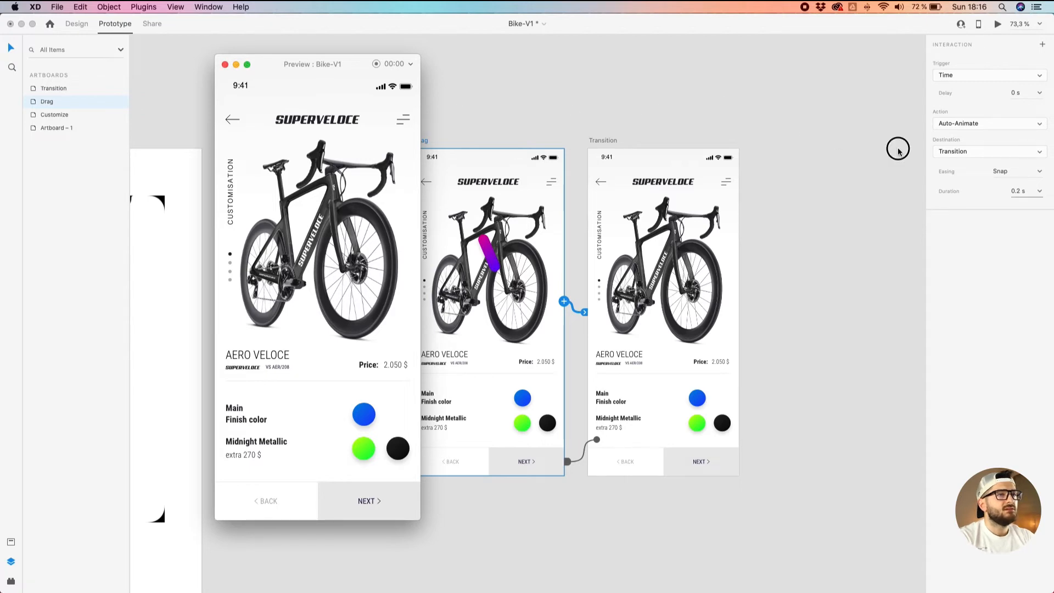
left_click(599, 141)
left_click(74, 24)
left_click(669, 249)
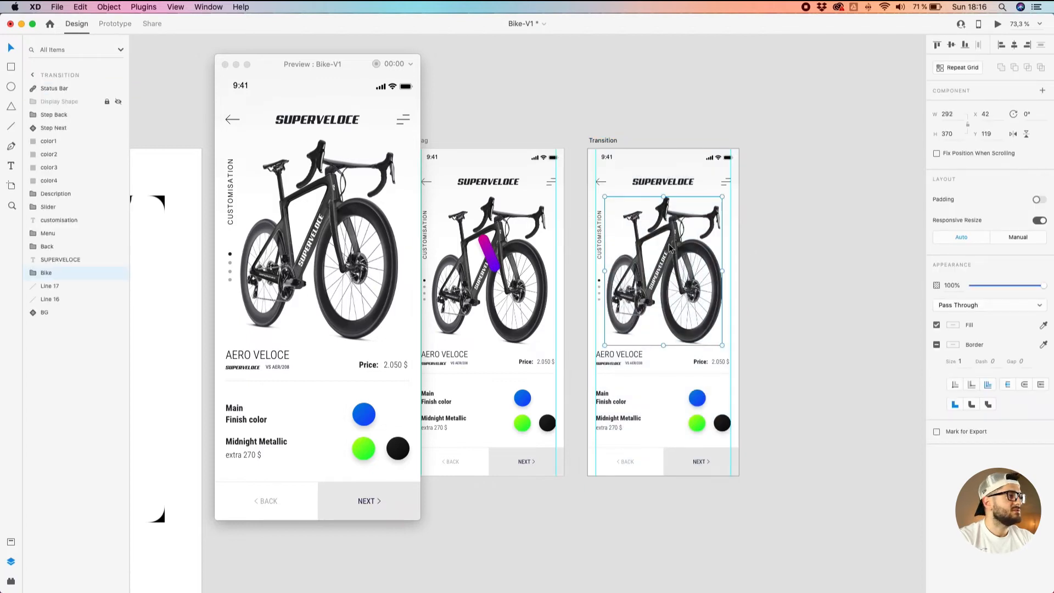
left_click(34, 273)
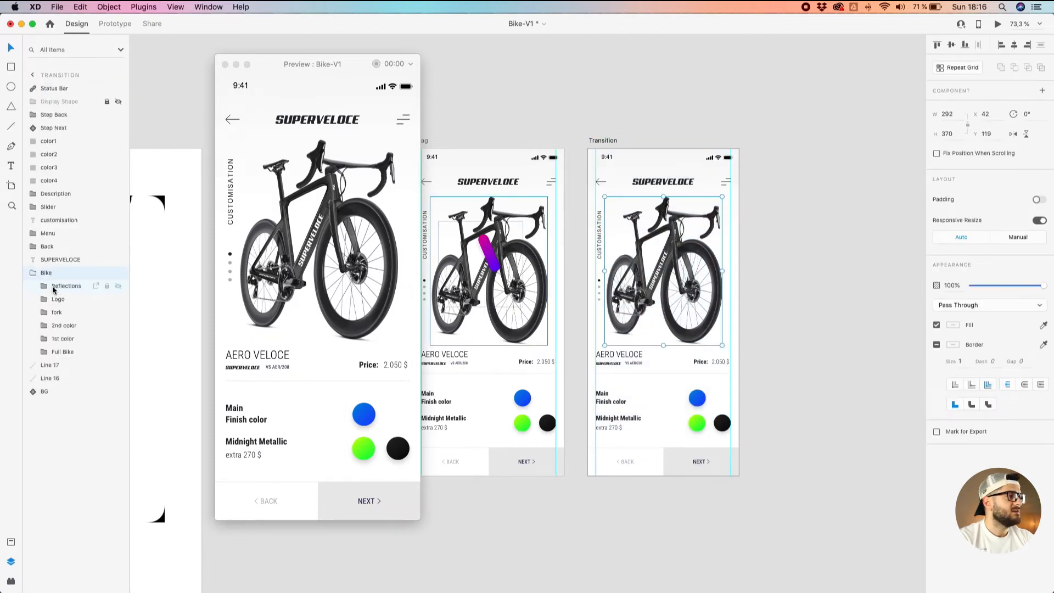
Toggle the visibility of the Bike group's Reflections layer to examine what it contributes to the bike.
left_click(51, 286)
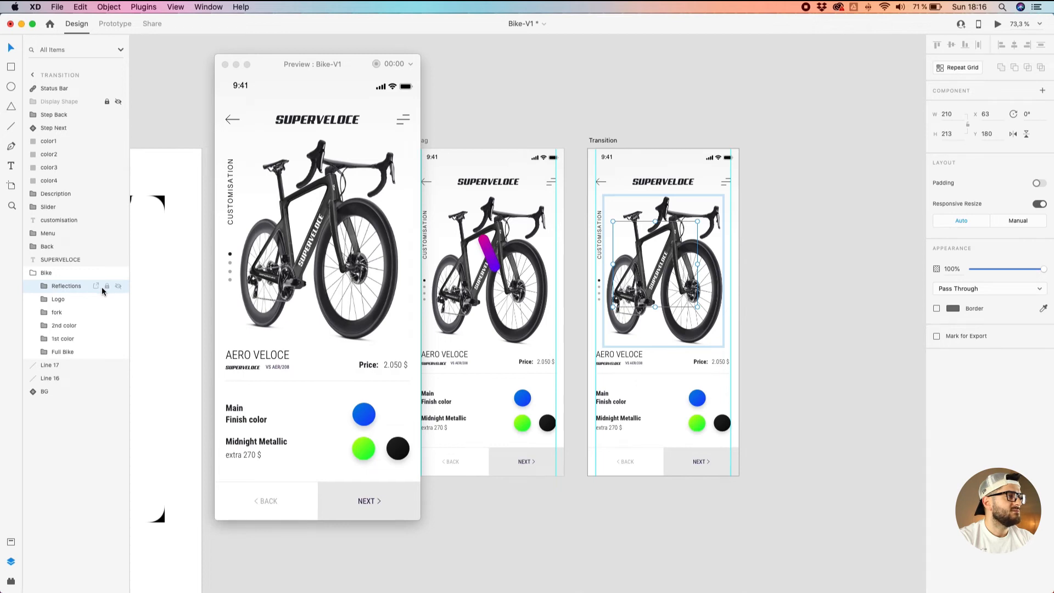
left_click(118, 286)
left_click(118, 286)
left_click(118, 286)
left_click(118, 286)
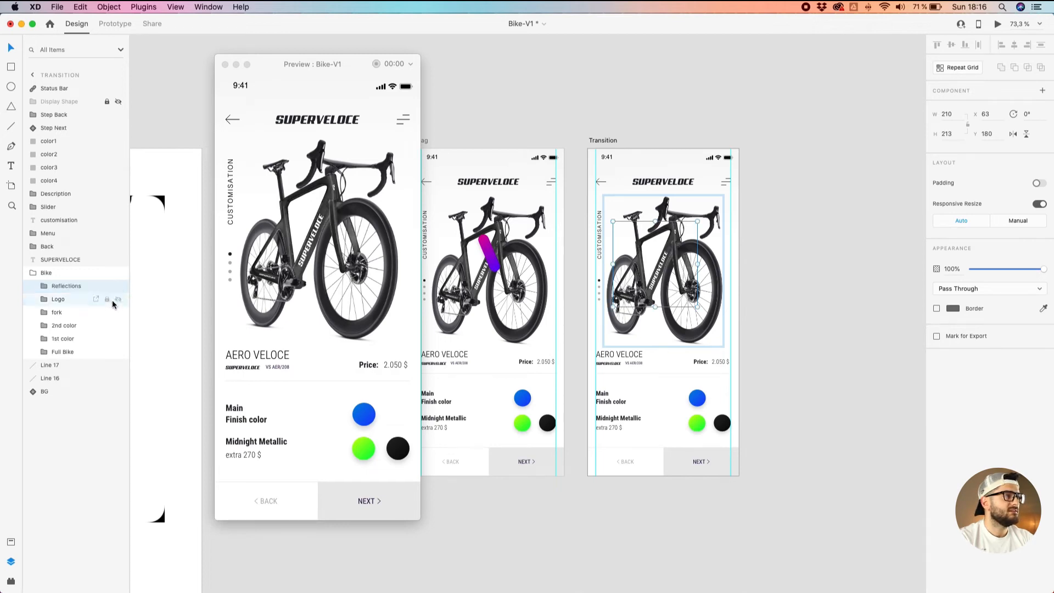
Toggle the Logo, fork and 2nd color layers of the Transition artboard's Bike group to examine what each contributes.
left_click(118, 299)
left_click(118, 299)
left_click(118, 300)
left_click(118, 299)
left_click(117, 312)
left_click(118, 312)
left_click(118, 325)
left_click(118, 326)
left_click(118, 325)
left_click(118, 325)
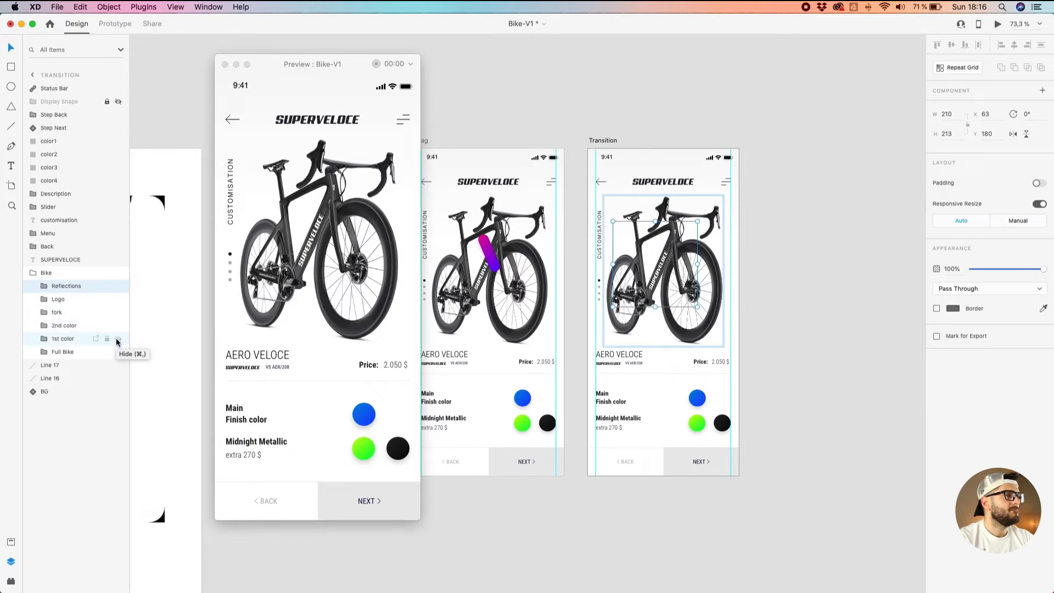
Toggle the 1st color and Full Bike layers of the Bike group to examine which parts of the bike they cover.
left_click(118, 339)
left_click(118, 340)
left_click(117, 340)
left_click(118, 339)
left_click(118, 353)
left_click(118, 353)
left_click(119, 353)
left_click(118, 353)
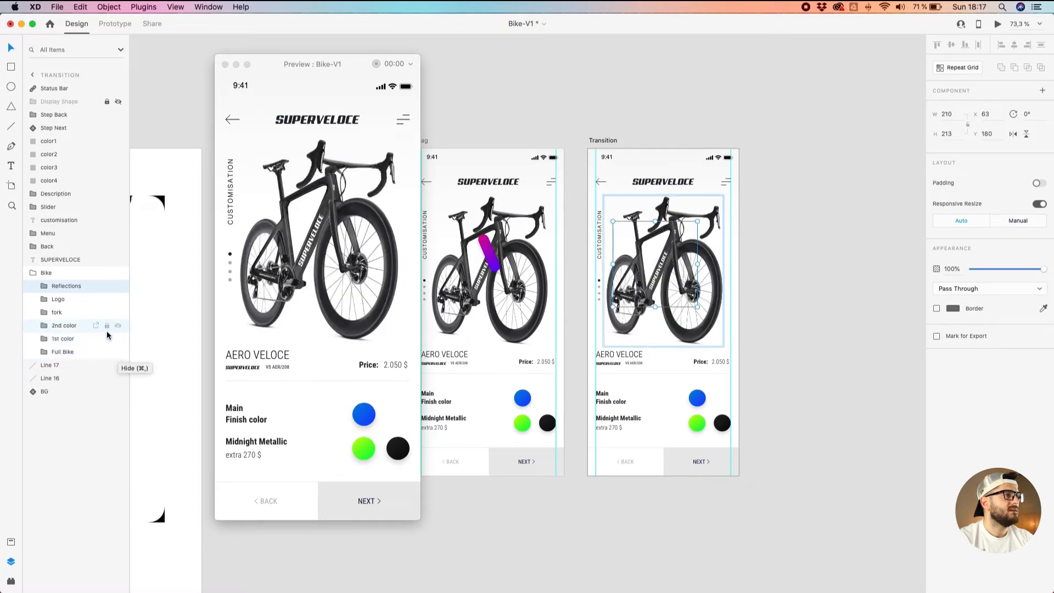
Fill the Bike group's 1st color layer in the Transition artboard with the saved #5A02FF - #E20094 gradient.
left_click(78, 336)
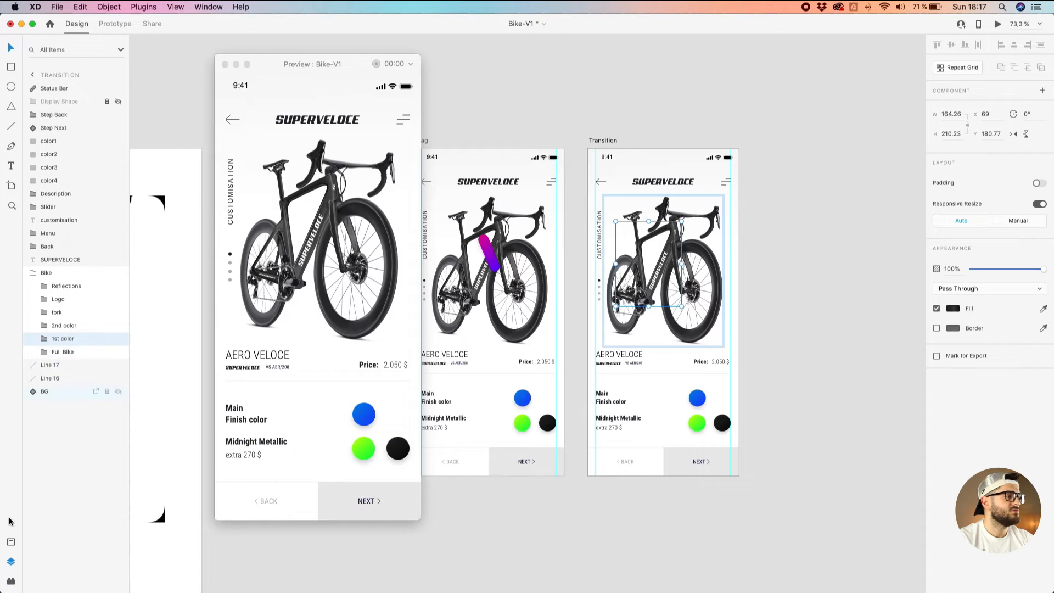
left_click(11, 542)
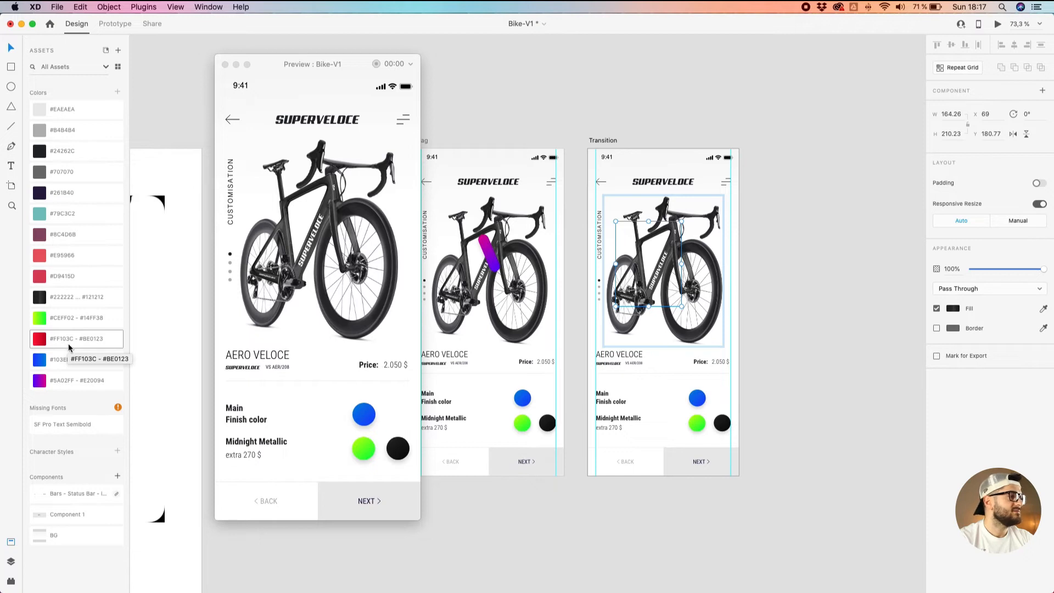
left_click(40, 380)
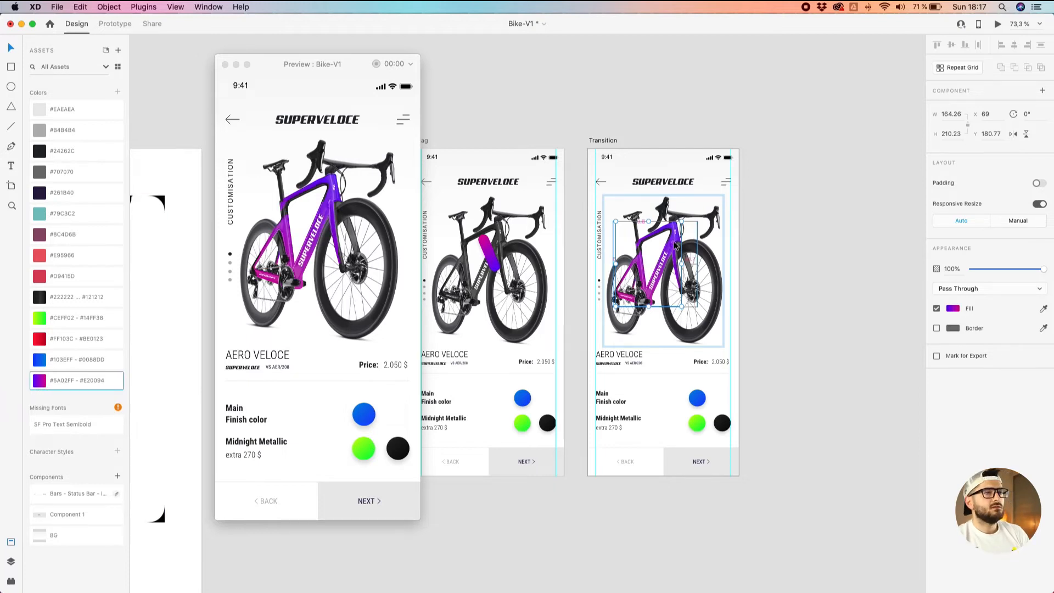
Change the pink end of the bike frame's linear gradient to the brighter #FF17AF.
scroll(675, 242, "up", 5)
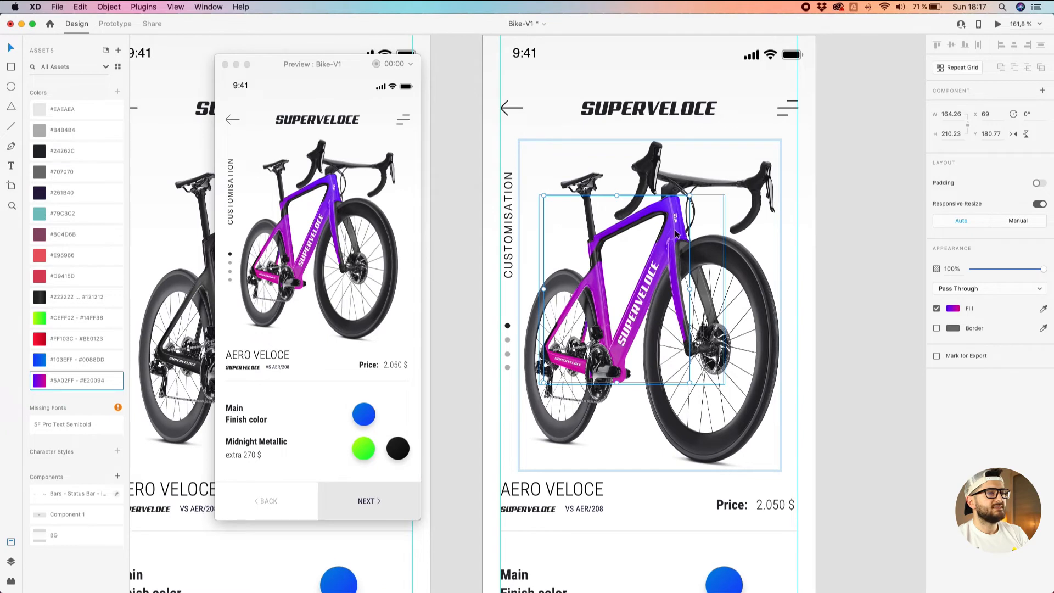
scroll(675, 233, "down", 3)
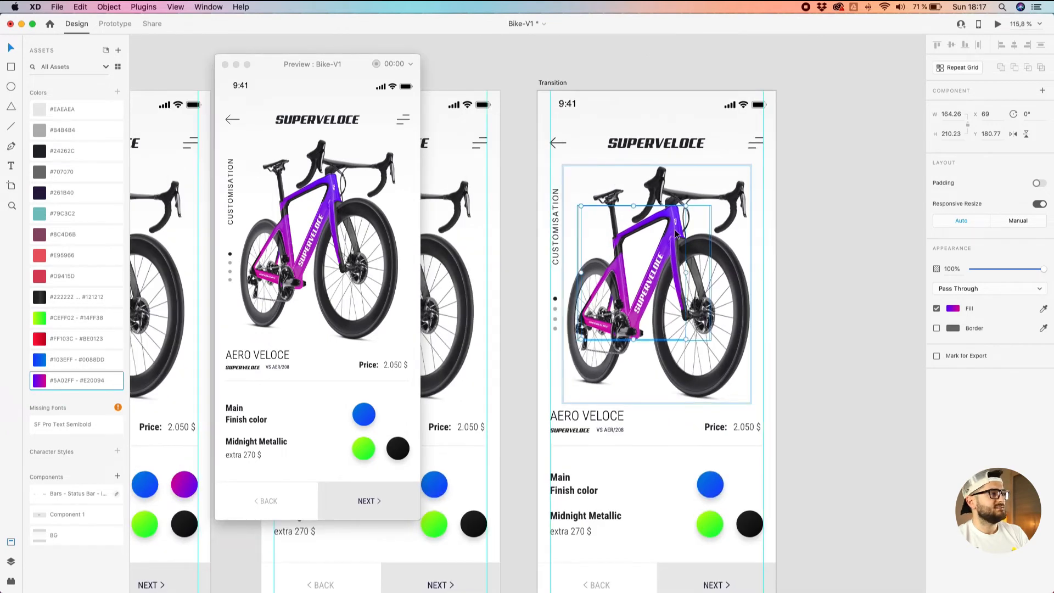
left_click(953, 310)
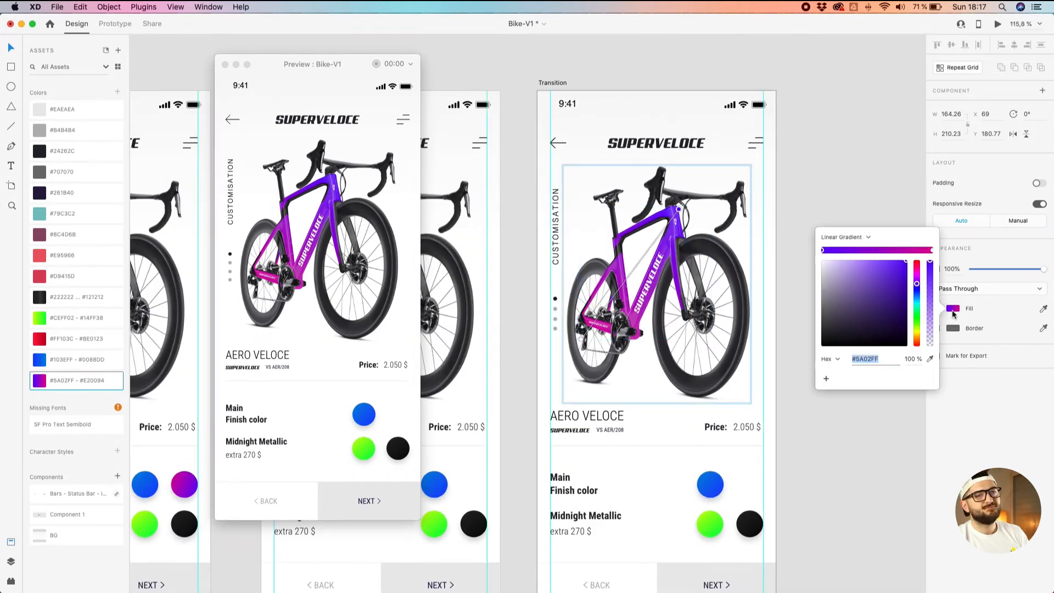
left_click(932, 250)
mouse_move(906, 270)
left_mouse_down()
mouse_move(894, 340)
mouse_move(833, 339)
mouse_move(822, 317)
left_mouse_up()
mouse_move(778, 288)
left_mouse_down()
mouse_move(889, 207)
mouse_move(965, 322)
mouse_move(871, 236)
mouse_move(919, 244)
mouse_move(901, 237)
left_mouse_up()
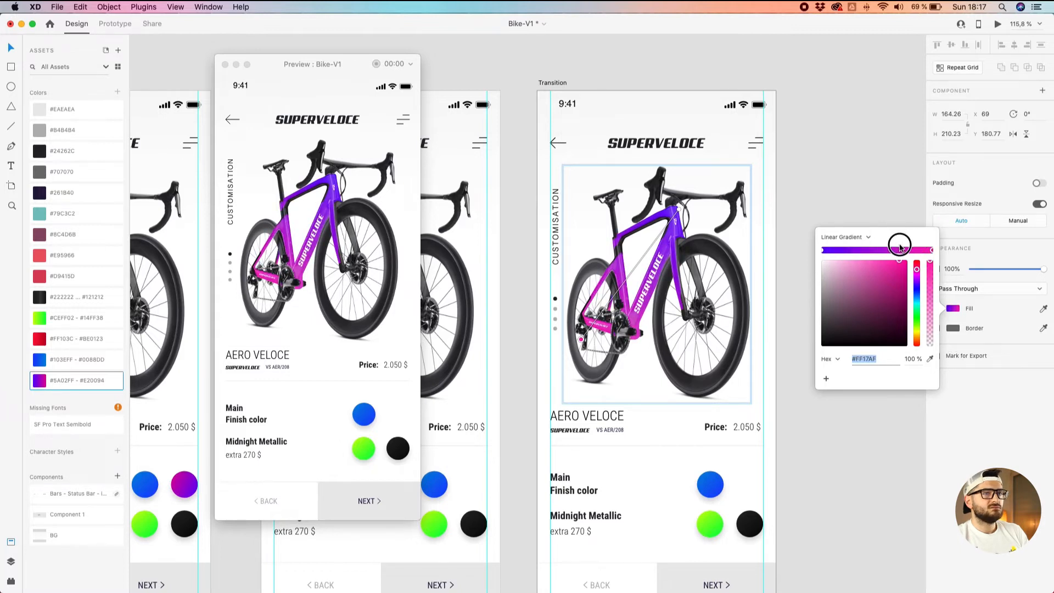
left_click(836, 173)
Preview the prototype from the Customize artboard and test moving the purple swatch onto the bike.
scroll(835, 173, "down", 3)
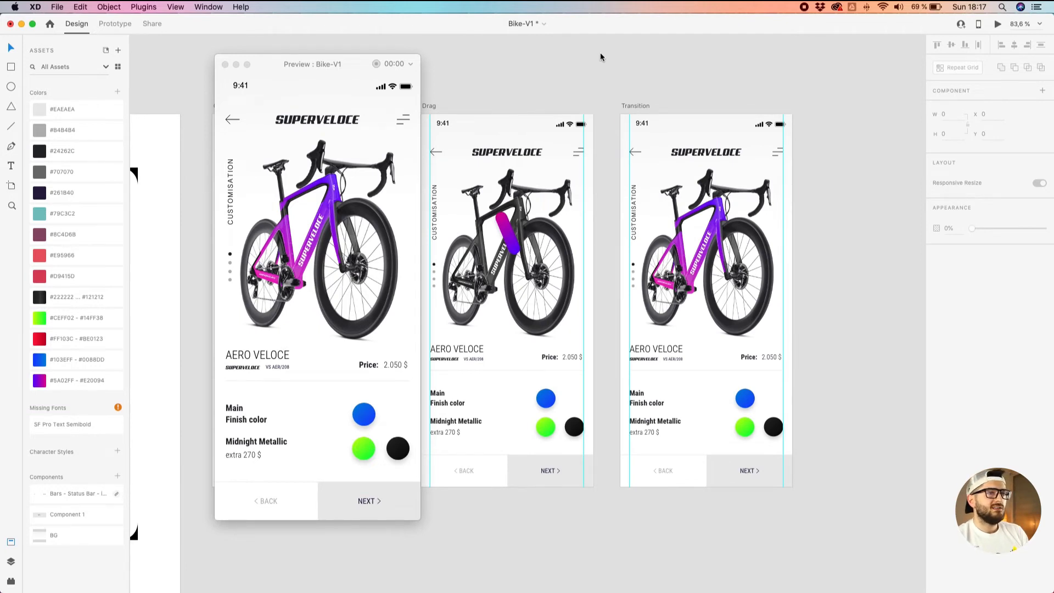
scroll(601, 57, "down", 3)
left_click(476, 109)
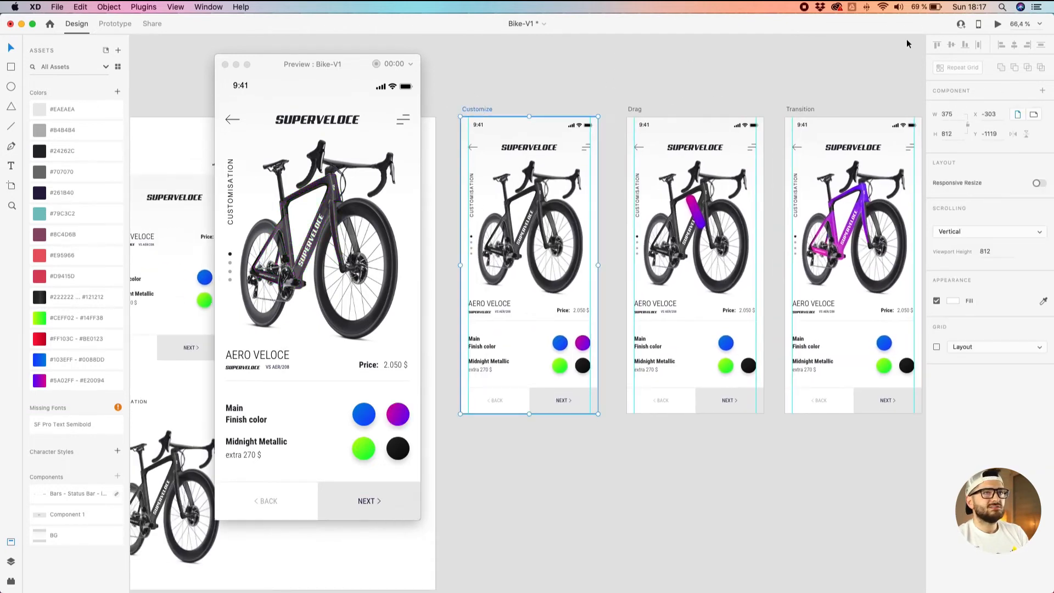
left_click(997, 24)
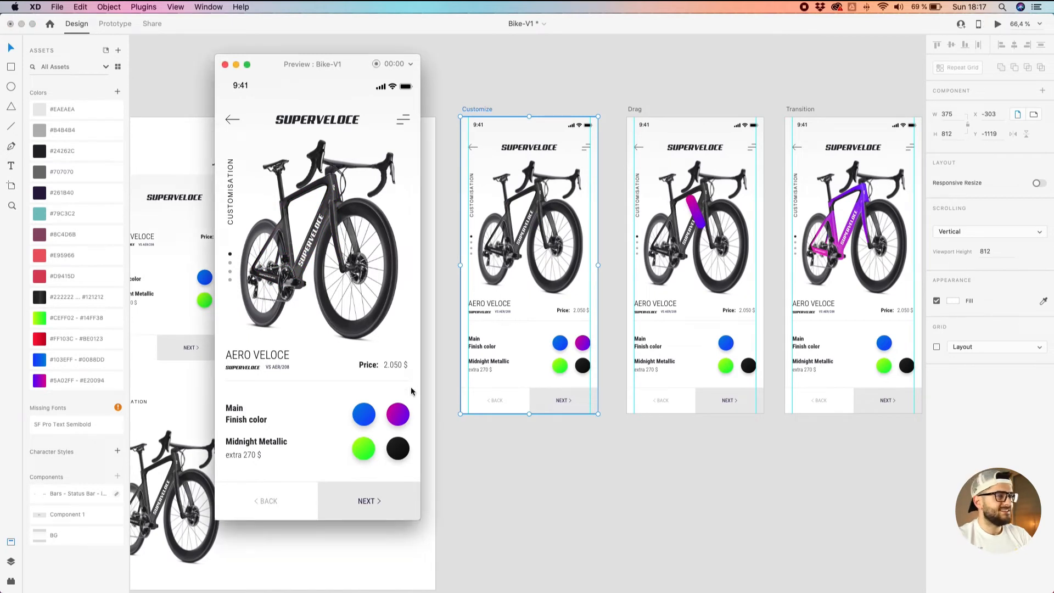
left_click_drag(399, 413, 276, 166)
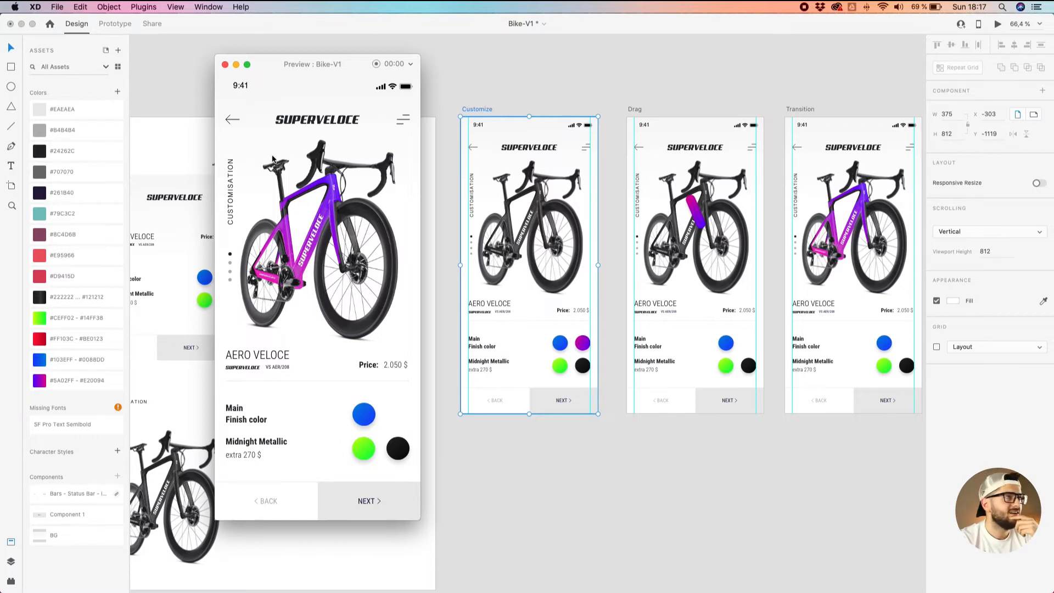
Close the preview, duplicate the Transition artboard beside the original and name the copy Color 1.
left_click(227, 67)
left_click(708, 94)
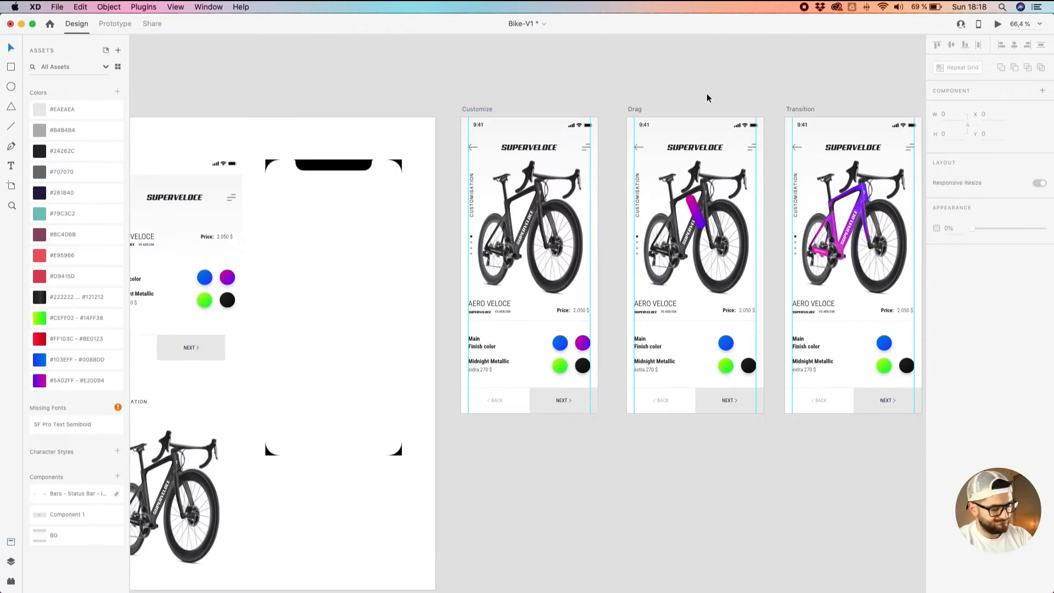
left_click_drag(815, 105, 497, 116)
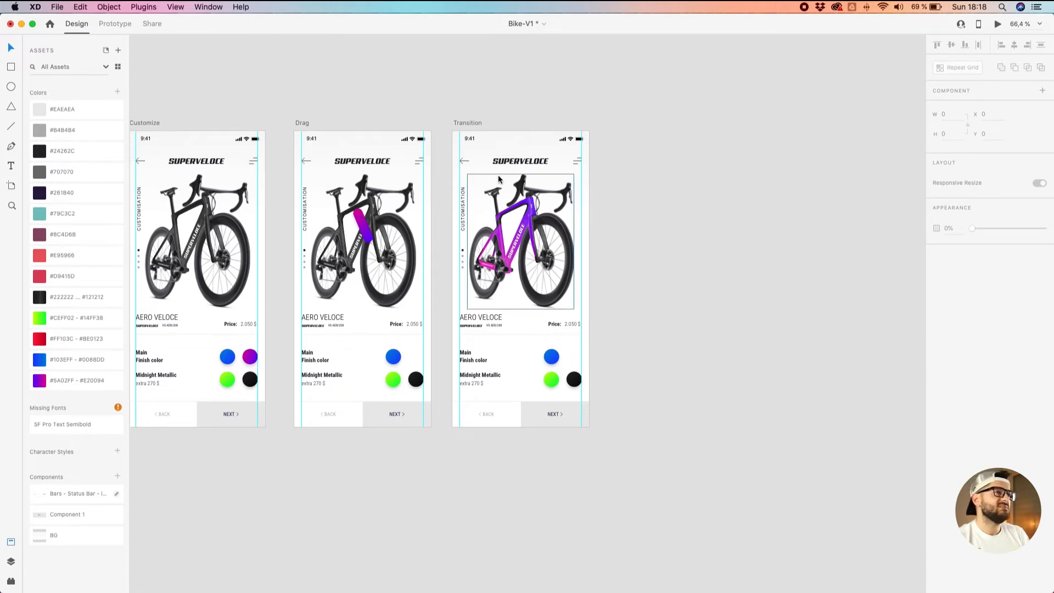
left_click_drag(472, 123, 631, 130)
double_click(635, 122)
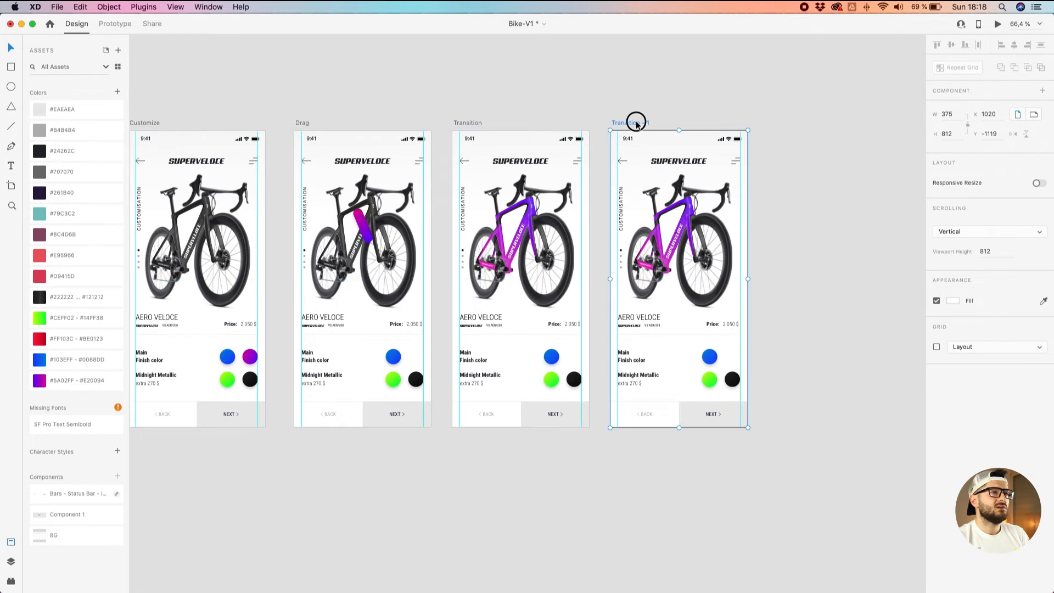
type("Color")
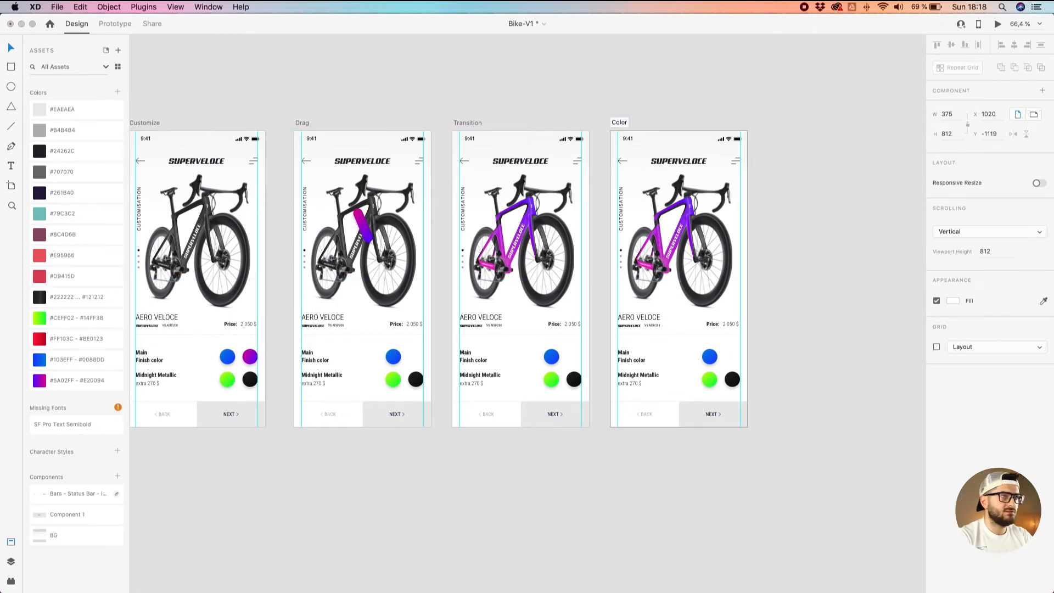
left_click(643, 95)
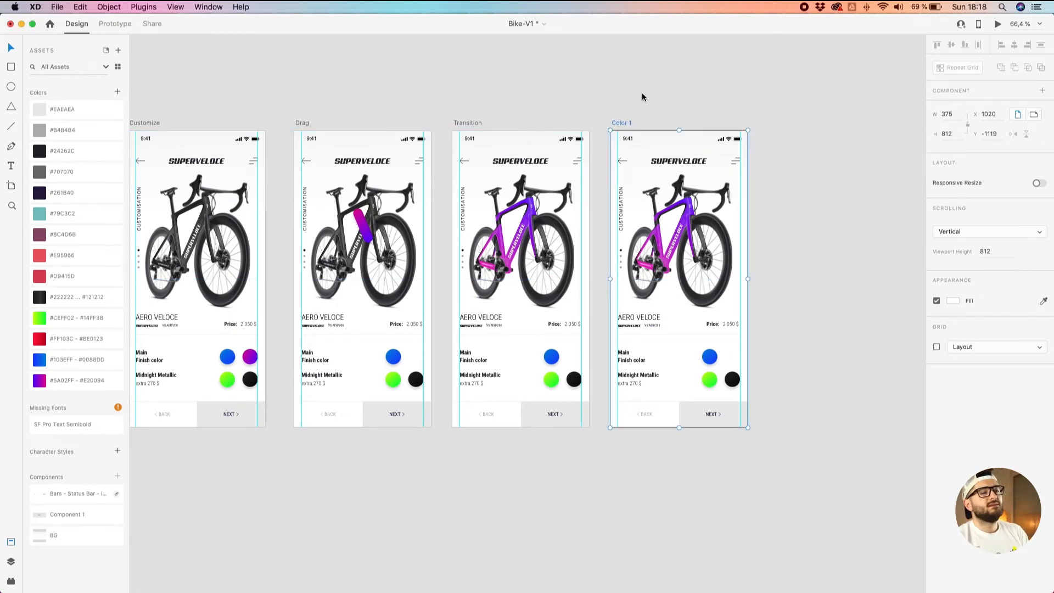
Copy the purple swatch from the Customize artboard and paste it into the Transition artboard beside the blue swatch.
left_click_drag(437, 491, 621, 454)
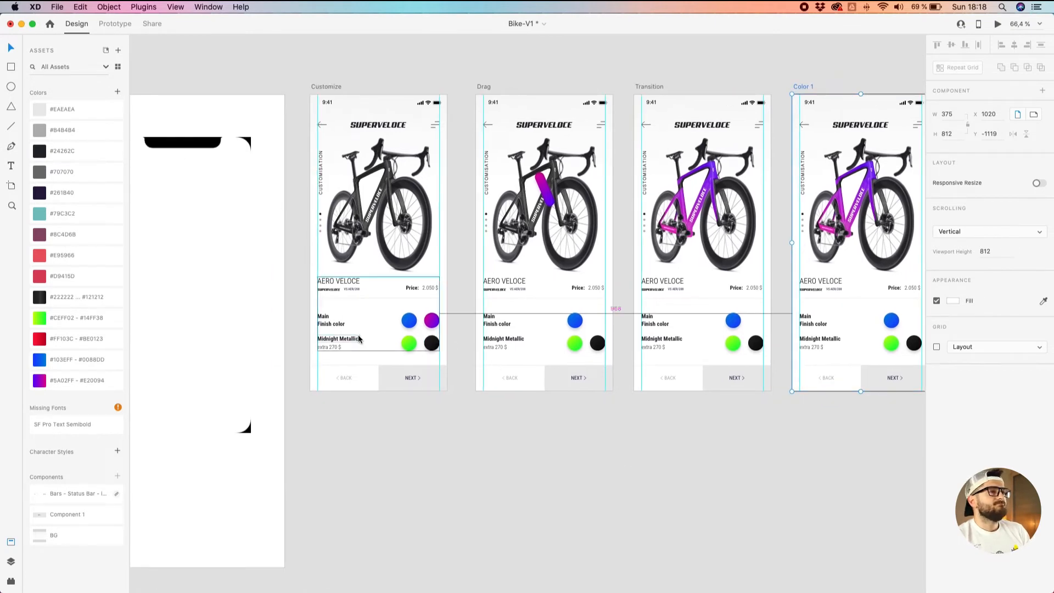
scroll(650, 454, "right", 4)
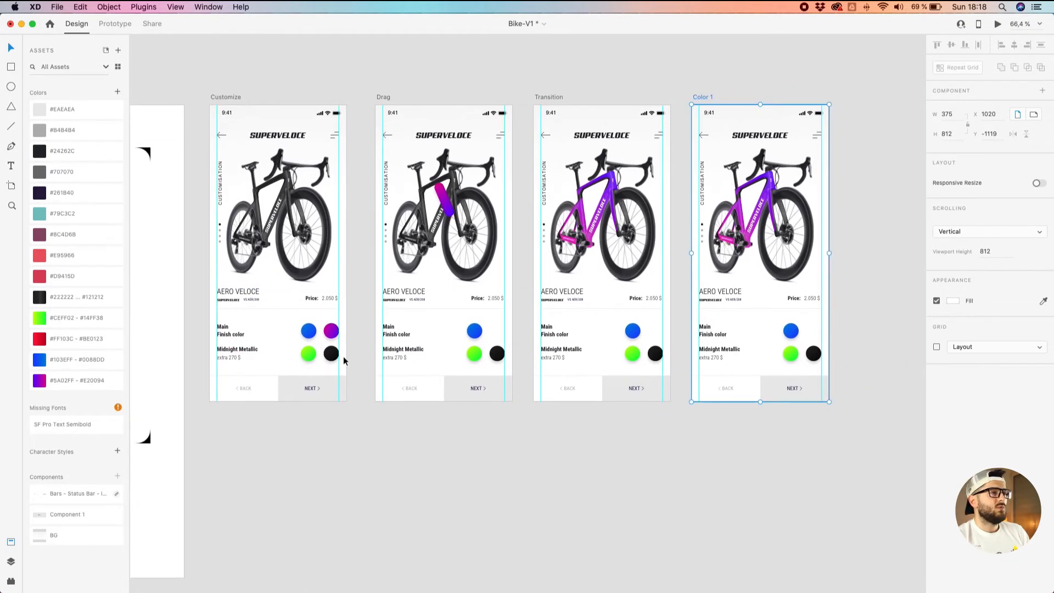
left_click(326, 333)
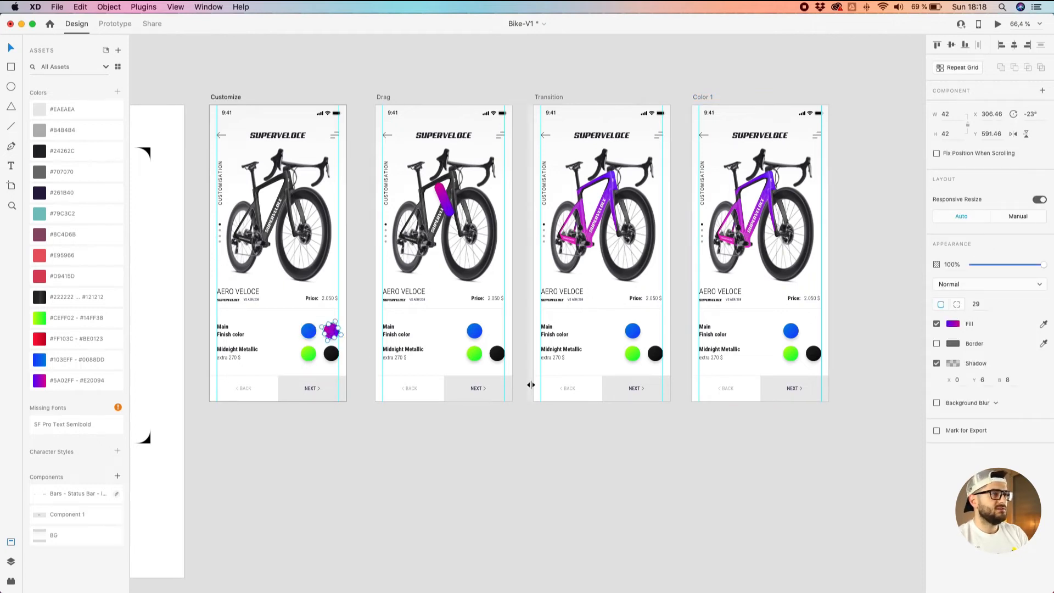
left_click(663, 329)
scroll(662, 329, "up", 5)
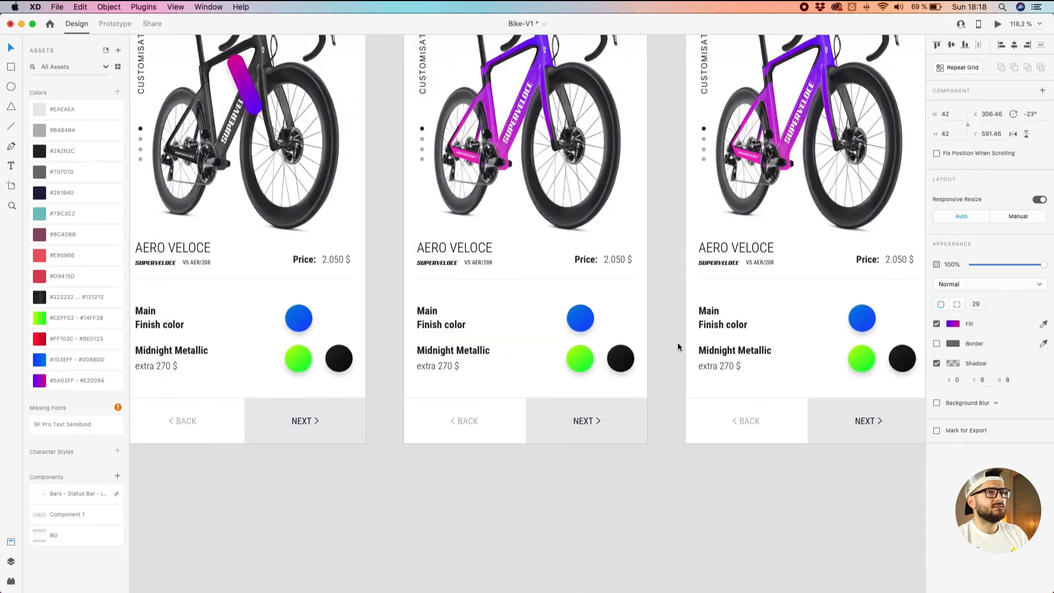
scroll(670, 324, "up", 3)
key("super+v")
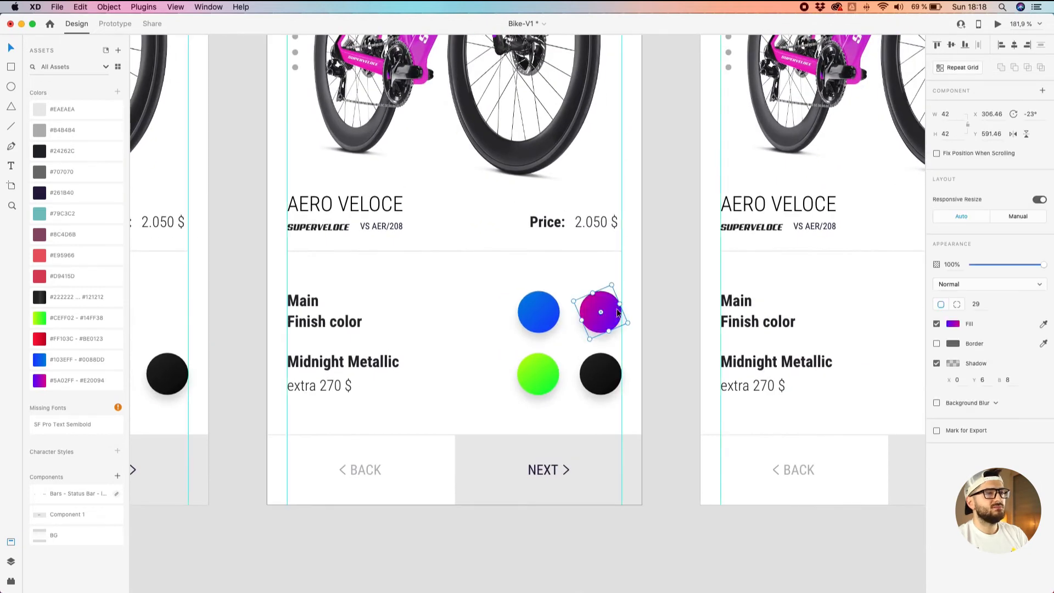
Set the rotation of the pasted purple swatch to 0°.
left_click(1029, 114)
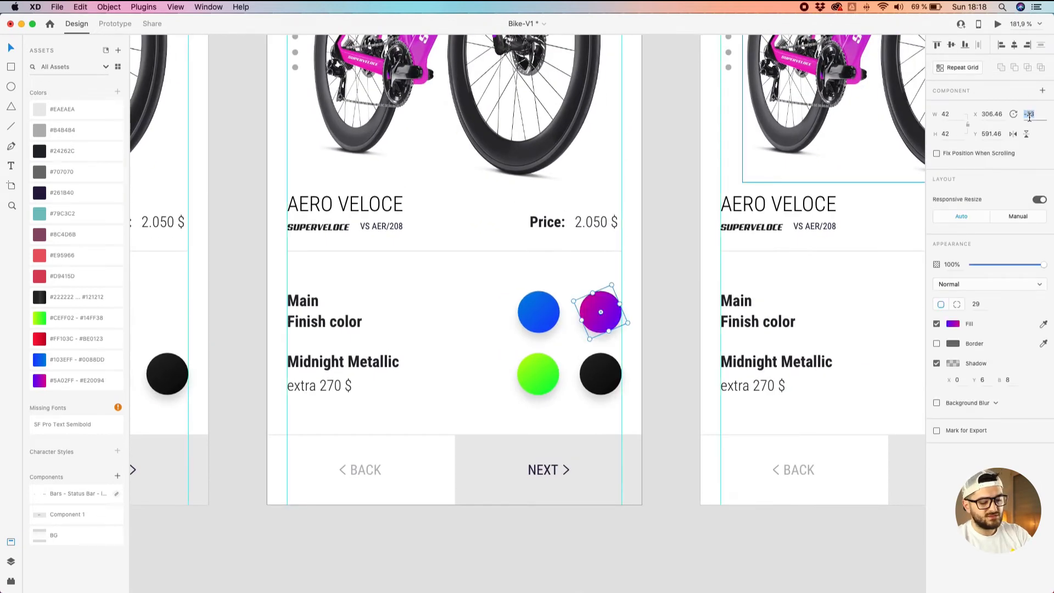
type("0")
key("Return")
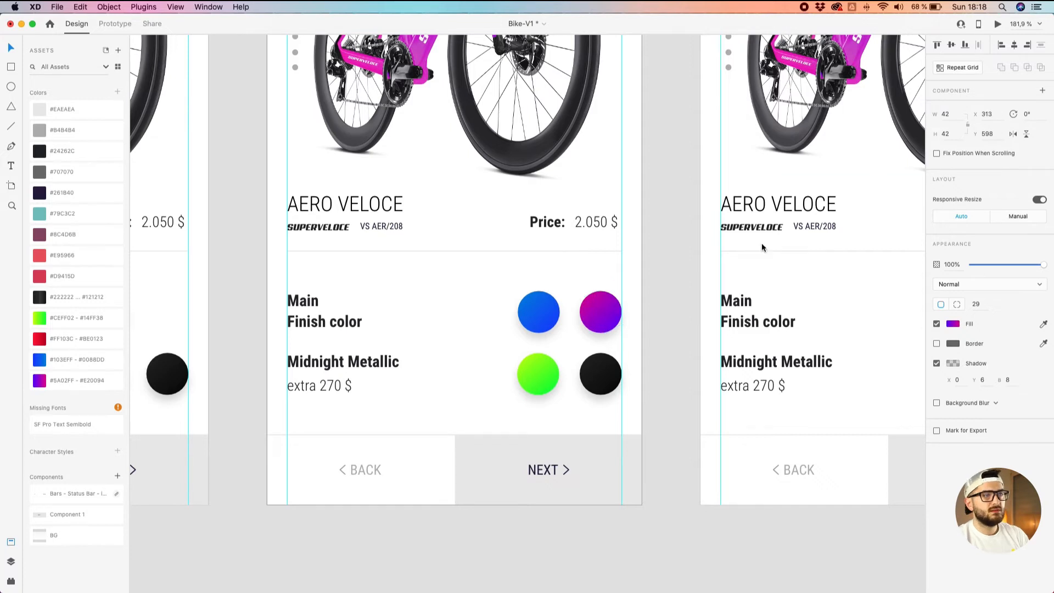
Stretch the pasted purple swatch into a thin horizontal bar, 136 wide and 14 high.
left_click_drag(625, 285, 571, 266)
key("super+z")
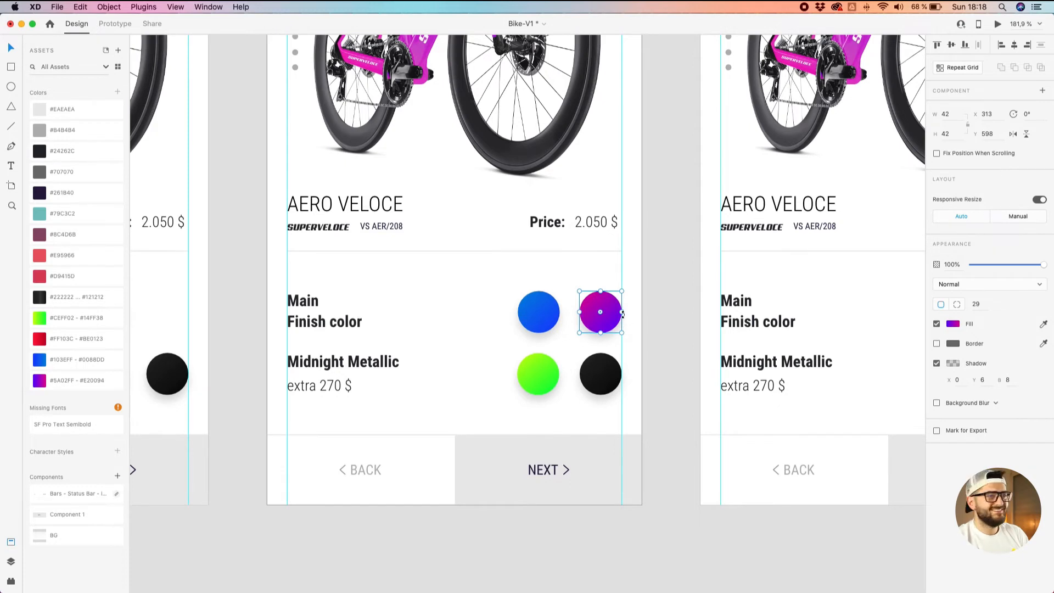
left_click_drag(622, 312, 715, 312)
left_click_drag(647, 291, 645, 306)
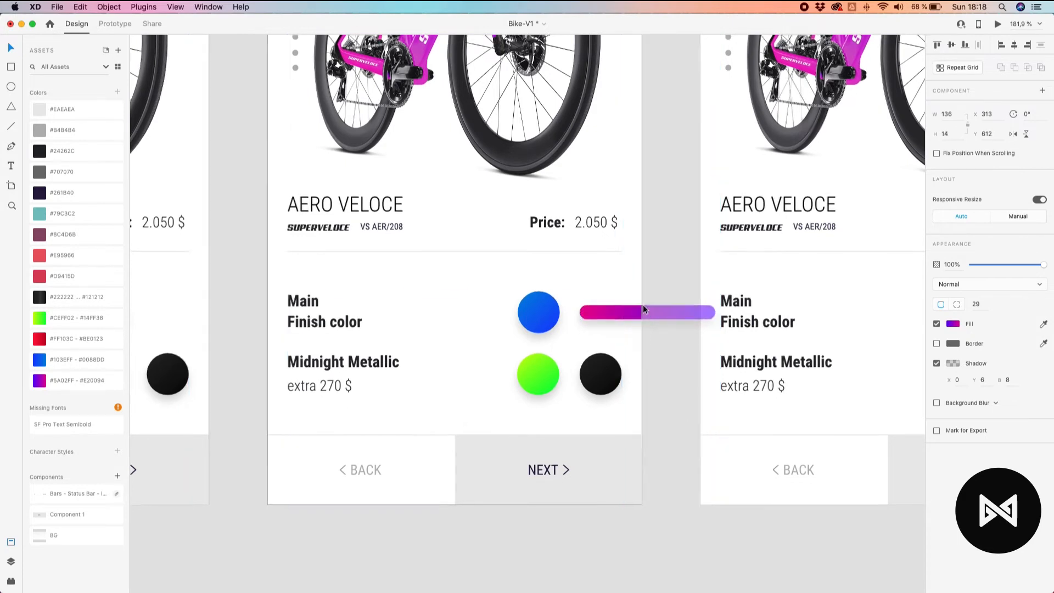
Move the Color 1 artboard farther from the Transition artboard to leave room for the purple bar.
scroll(646, 306, "down", 5)
left_click_drag(664, 142, 563, 268)
left_click_drag(586, 99, 766, 91)
Move the purple bar horizontally to X 374 so it only just overlaps the Transition artboard's right edge.
scroll(511, 437, "up", 5)
left_click_drag(490, 429, 566, 428)
scroll(553, 437, "up", 5)
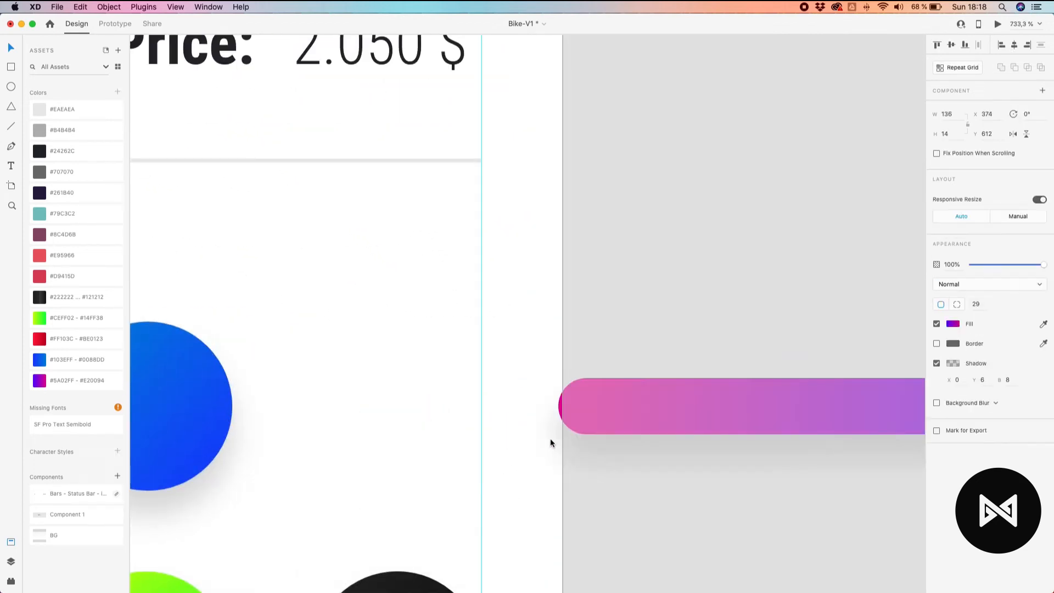
left_click(638, 486)
Rename the purple bar's layer in the Transition artboard as color2.1.
scroll(637, 487, "down", 7)
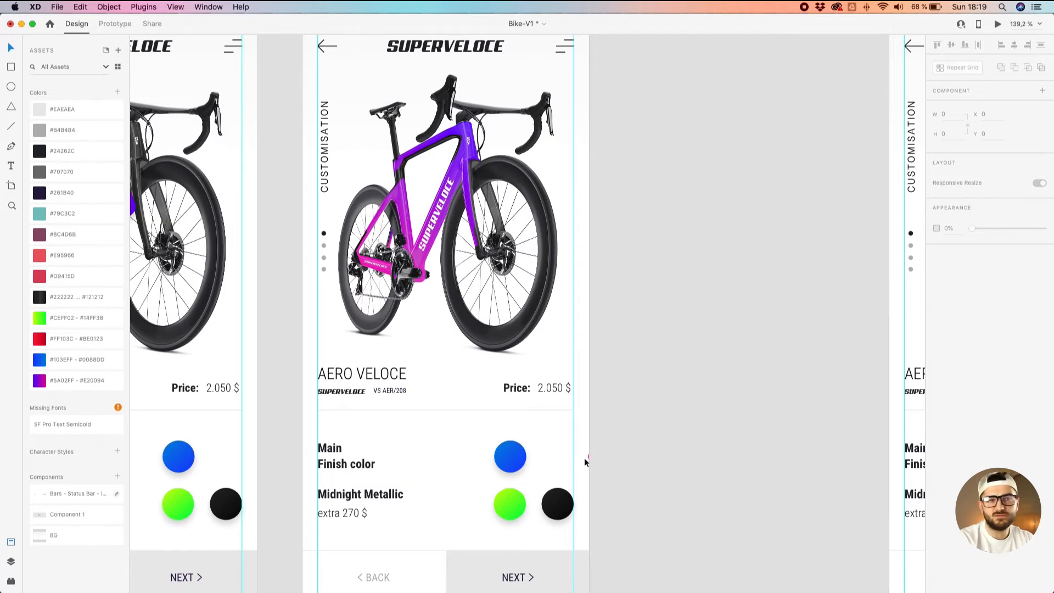
scroll(654, 453, "down", 5)
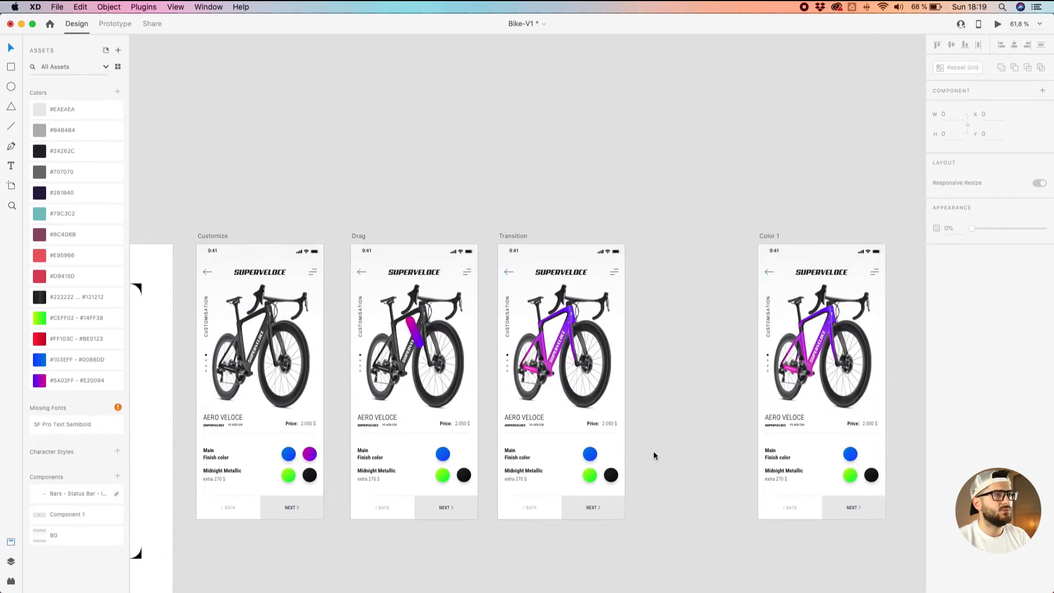
scroll(653, 450, "right", 3)
left_click(368, 241)
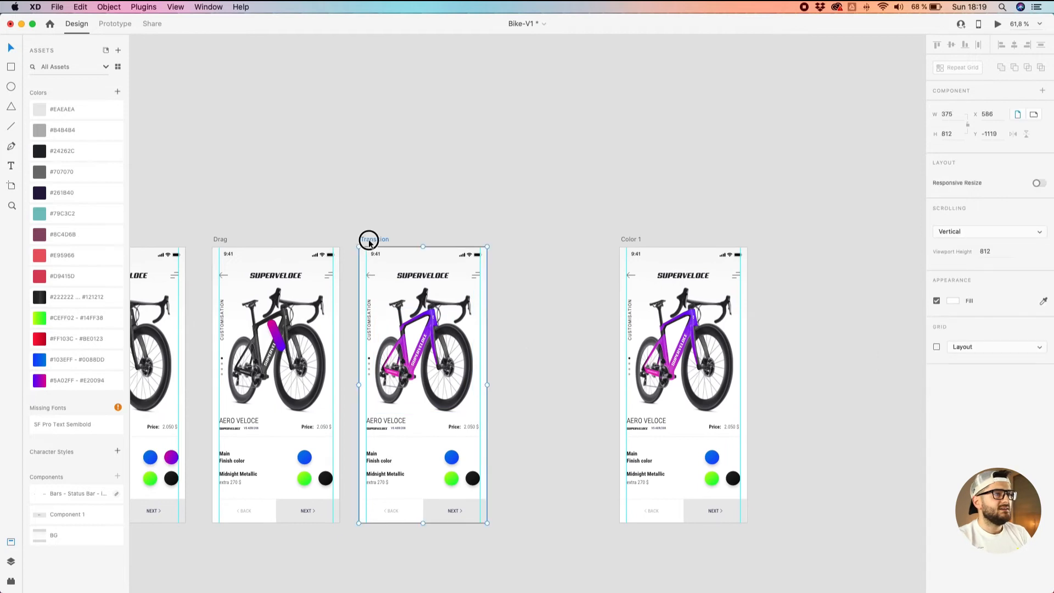
scroll(398, 286, "up", 3)
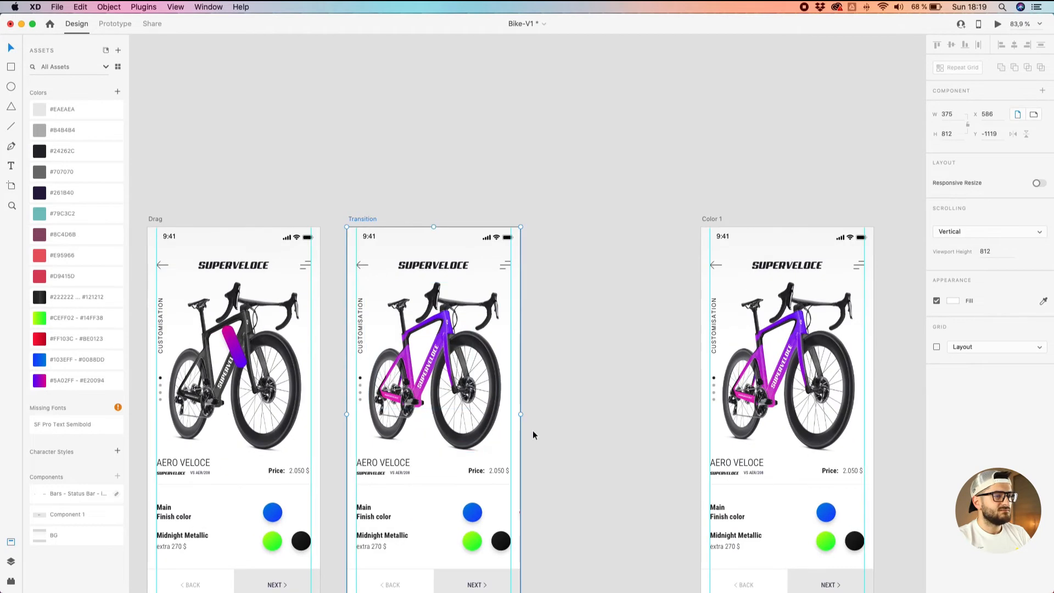
left_click(520, 512)
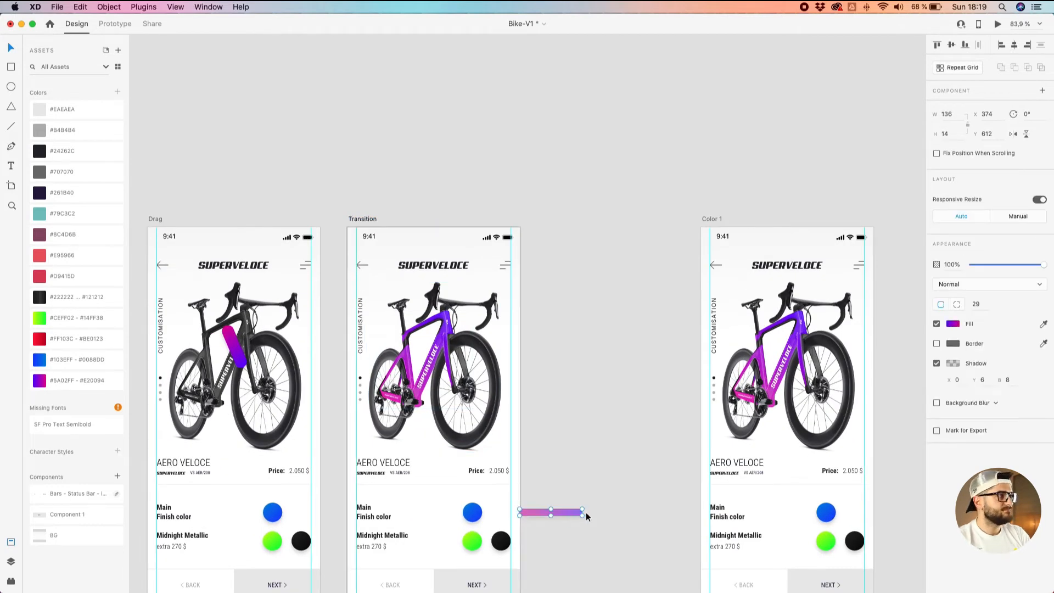
left_click(11, 561)
left_click(53, 85)
left_click(74, 91)
double_click(53, 88)
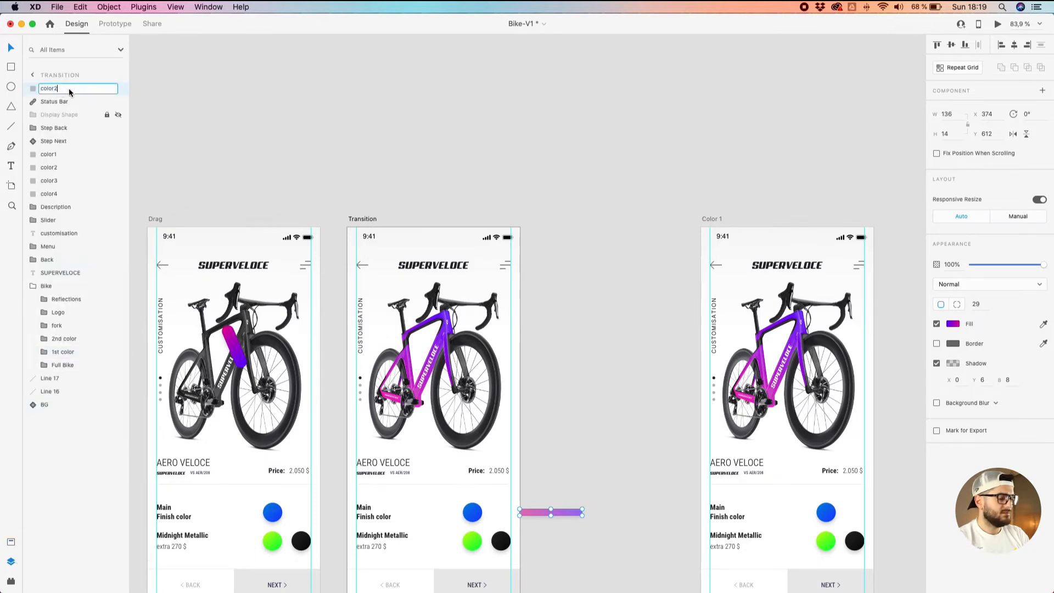
type(".1")
key("Return")
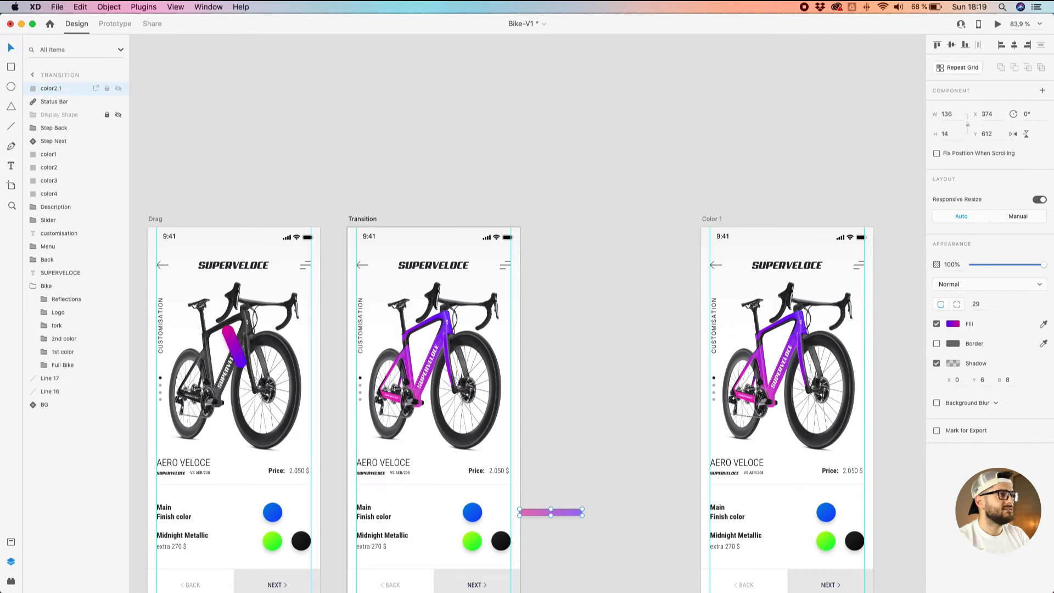
Reorder the color2.1 layer in the Transition artboard so it sits directly beneath color2.
left_click_drag(42, 91, 54, 181)
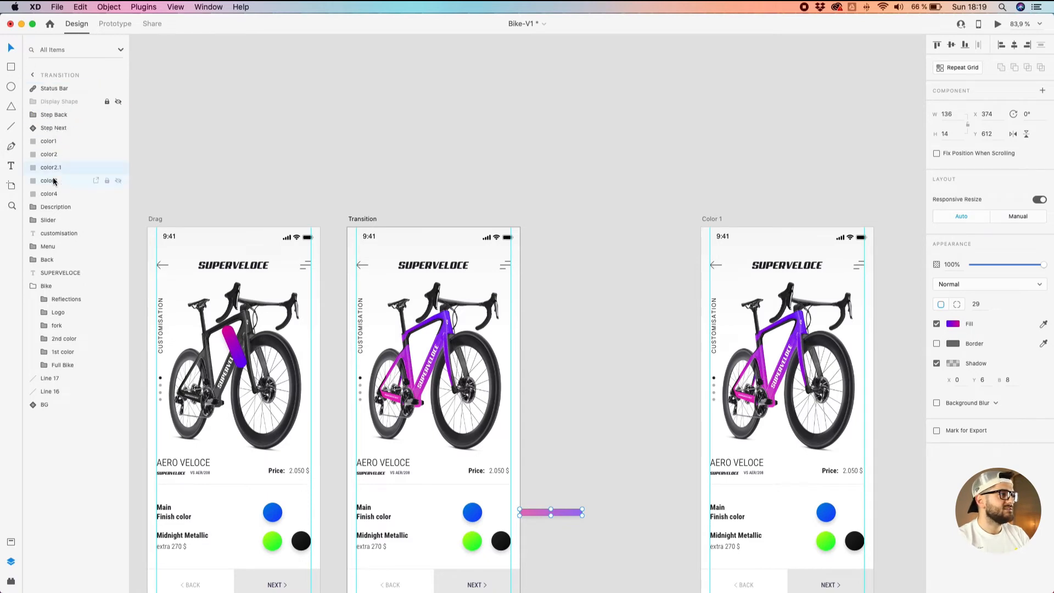
scroll(601, 338, "down", 5)
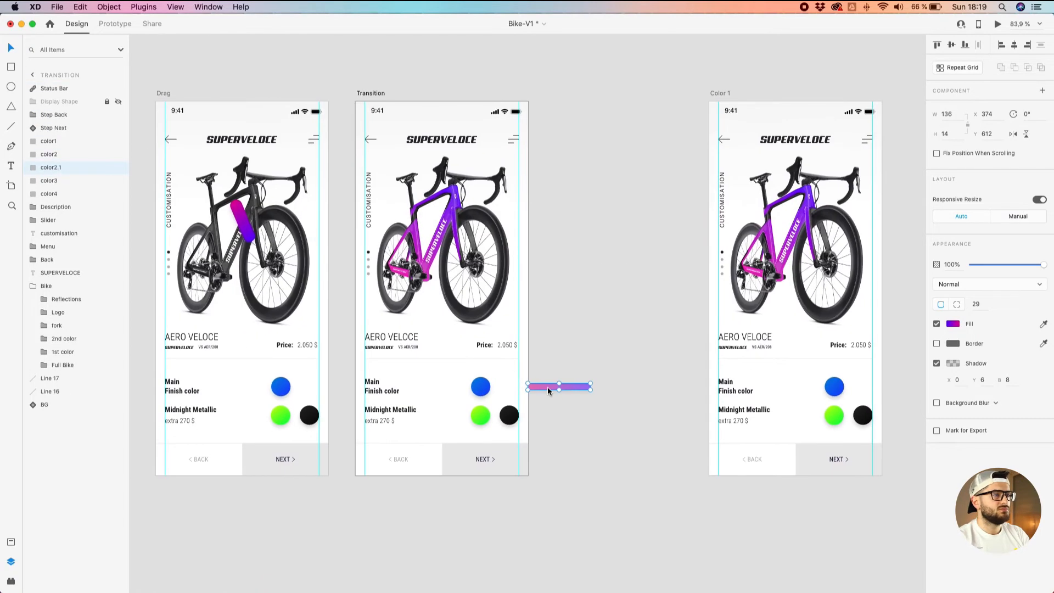
Copy the purple color2 swatch from the Customize artboard into the Color 1 artboard, at its original place beside the blue swatch.
scroll(298, 524, "left", 5)
left_click(327, 379)
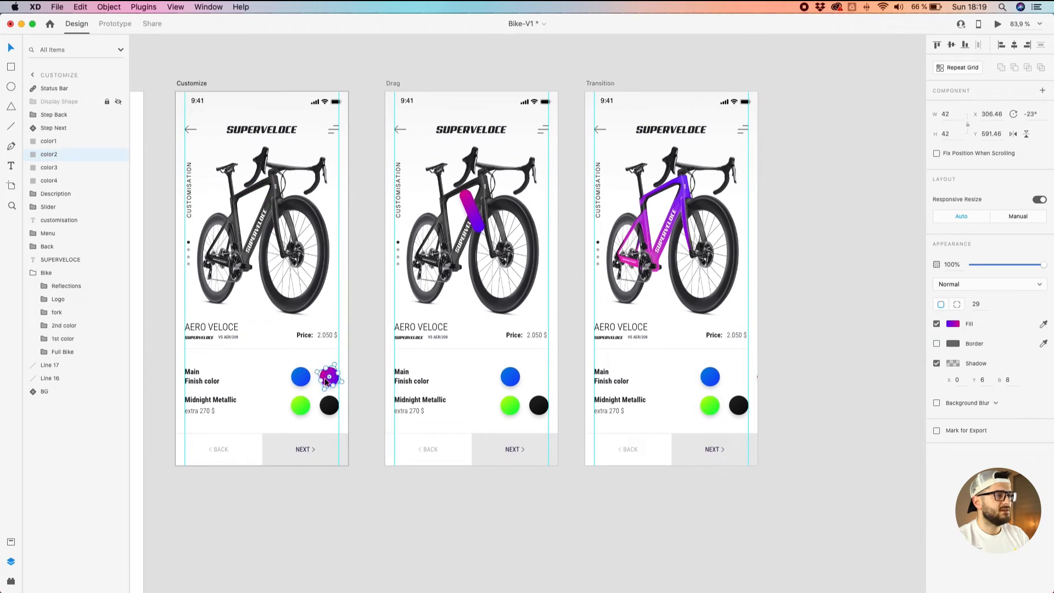
scroll(783, 520, "right", 10)
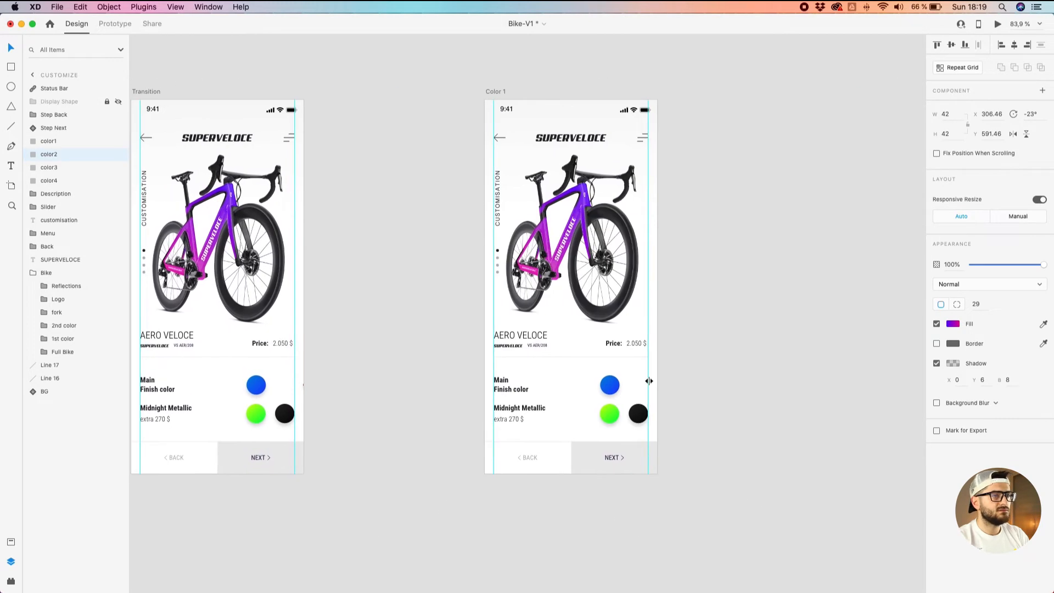
key("super+v")
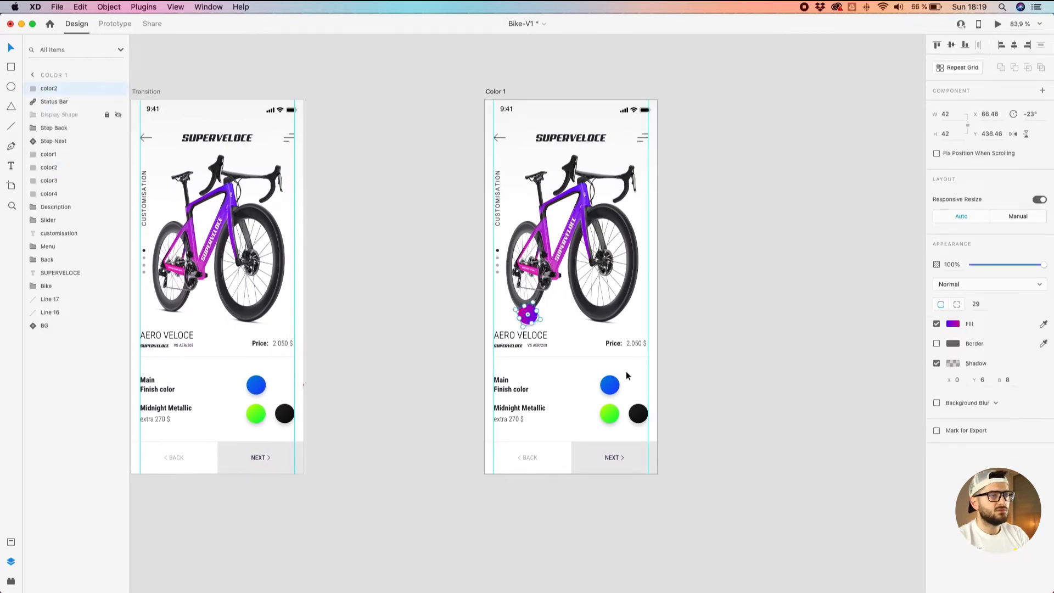
key("super+z")
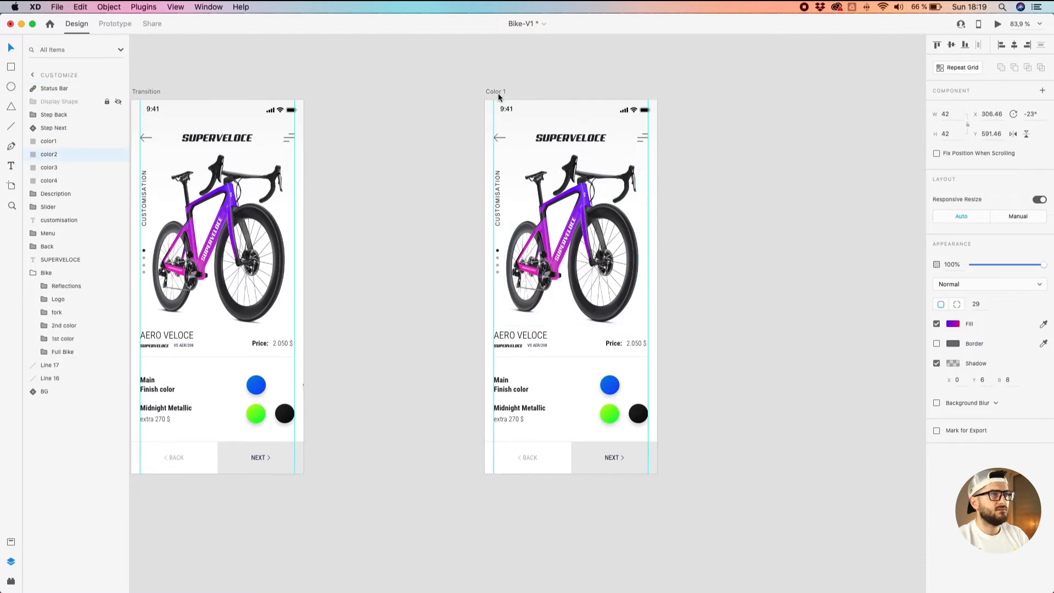
left_click(499, 91)
key("super+v")
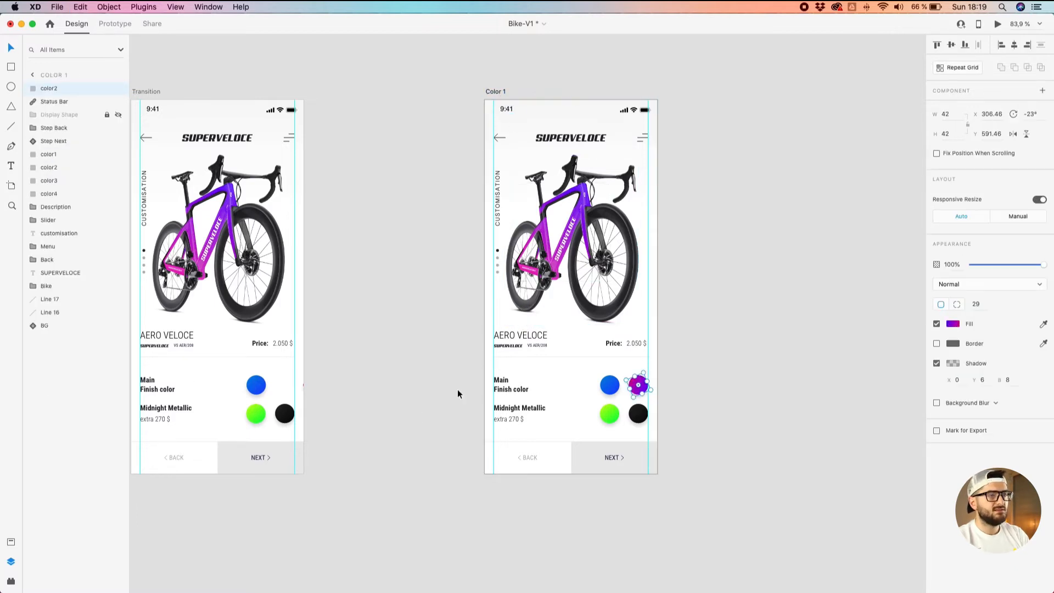
left_click(412, 425)
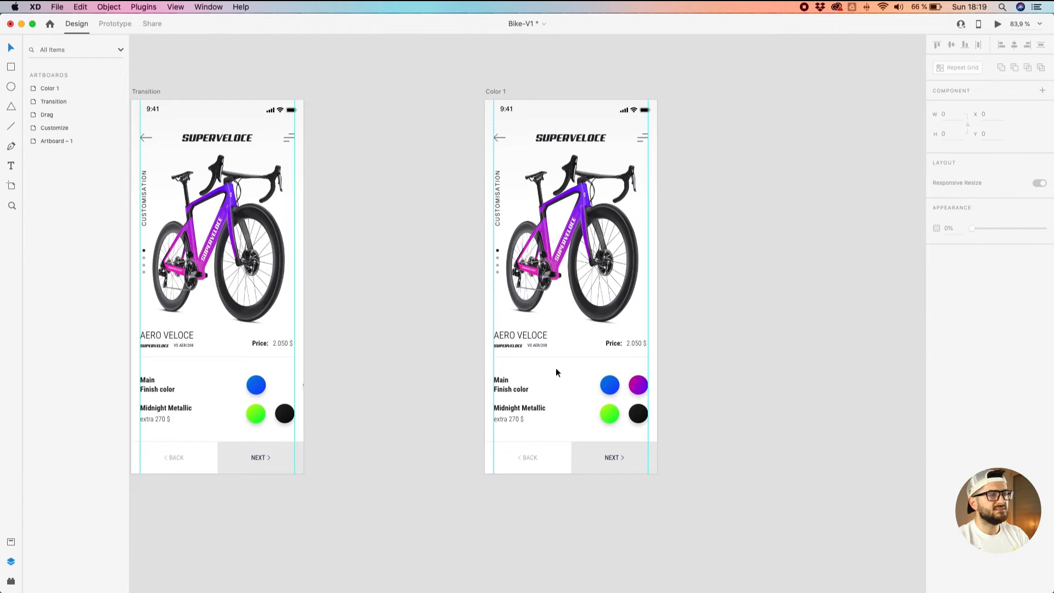
Set the rotation of the purple swatch in the Color 1 artboard to 0°.
left_click(640, 382)
left_click(1029, 116)
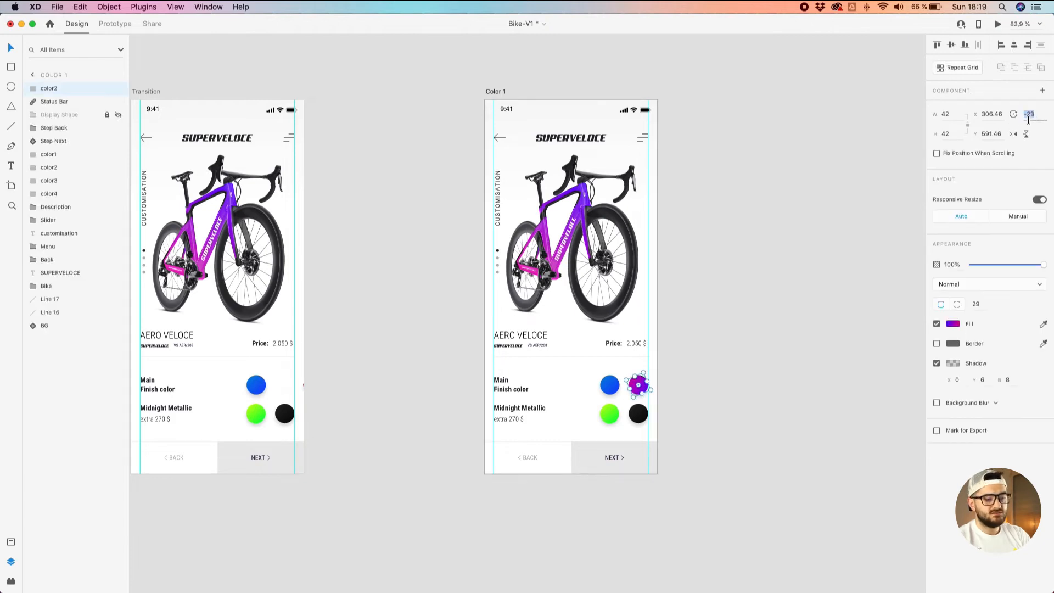
type("0")
key("Return")
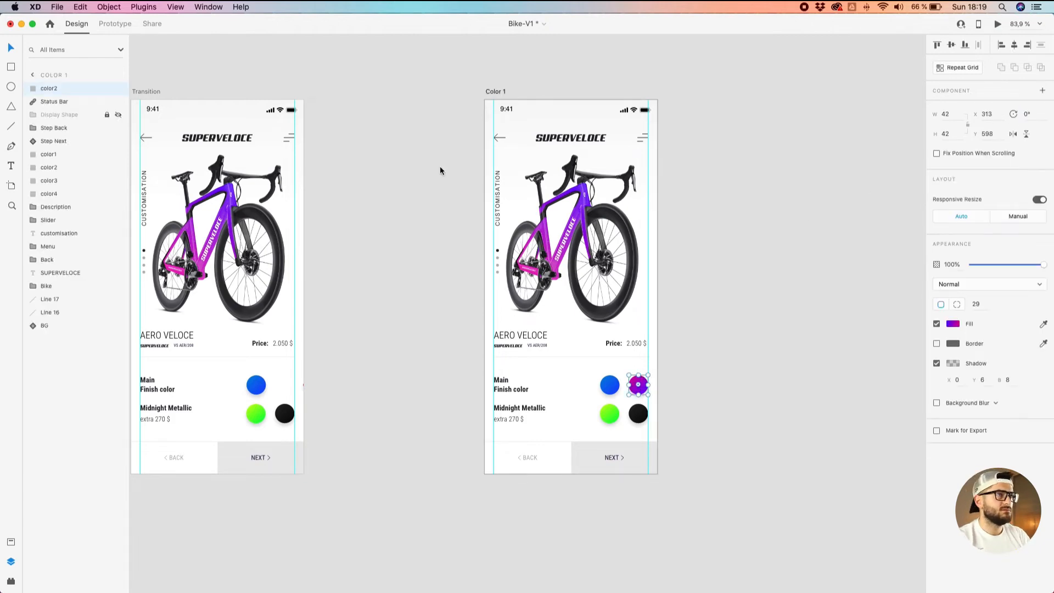
Move the Color 1 artboard horizontally closer to the Transition artboard, to X 1161.
left_click(494, 92)
key("super+c")
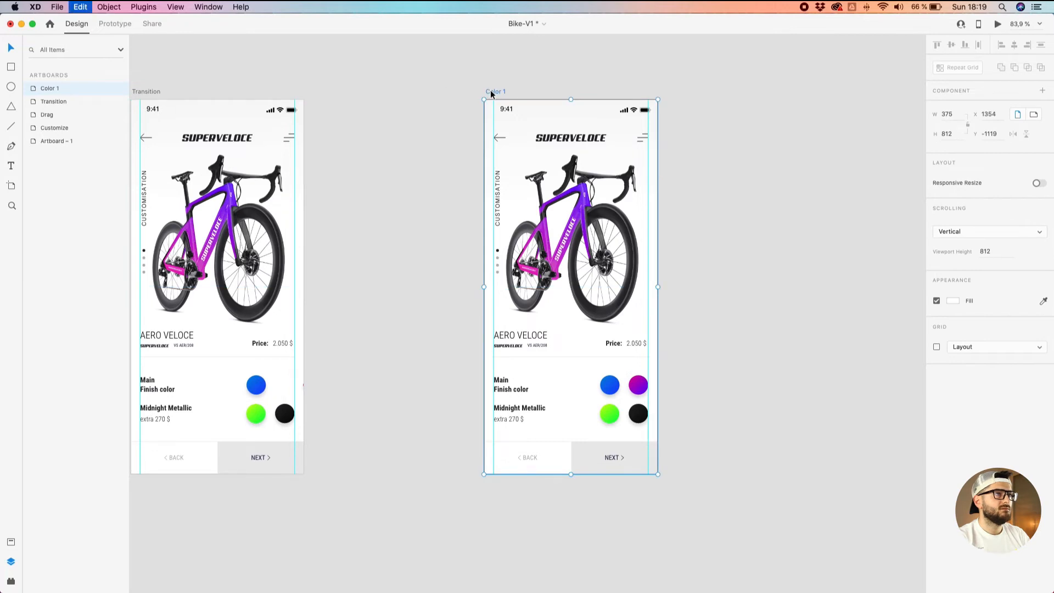
left_click_drag(494, 92, 405, 91)
scroll(449, 150, "left", 5)
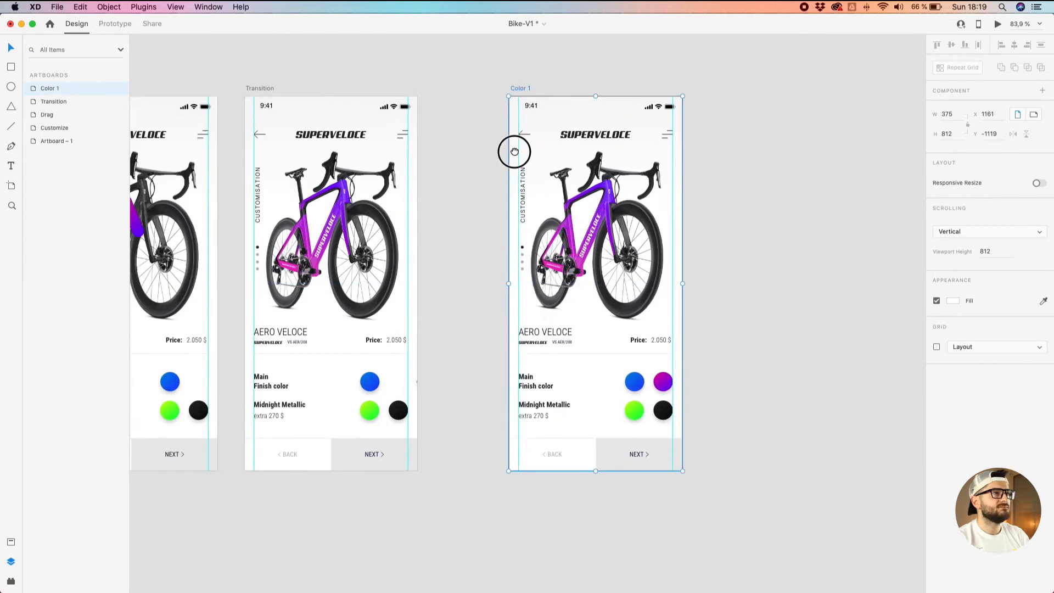
Link the Transition artboard to Color 1 in the prototype with a Time trigger, 0 s delay and Auto-Animate.
left_click(349, 92)
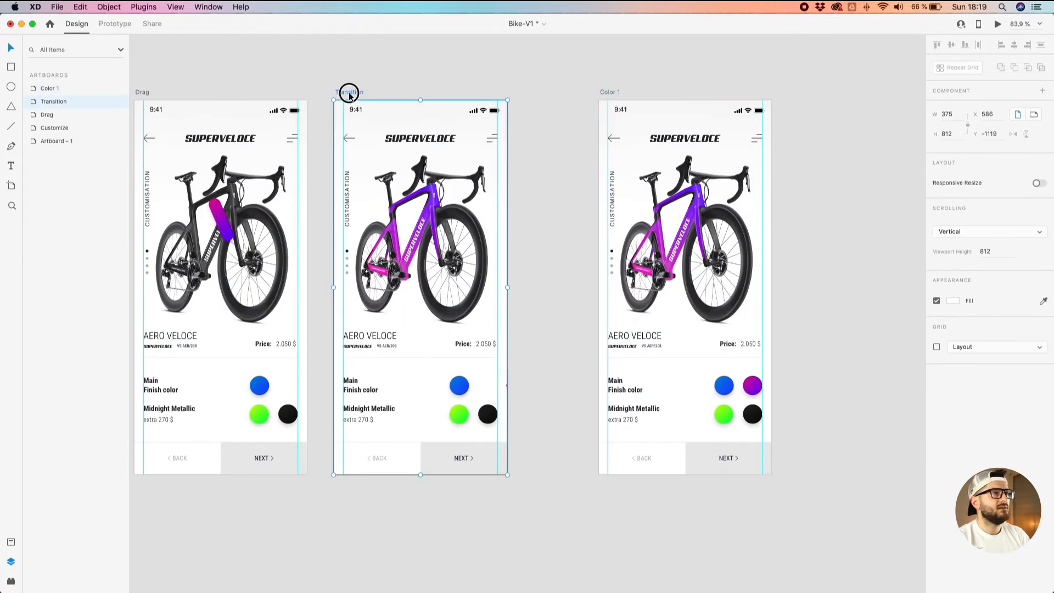
left_click(114, 25)
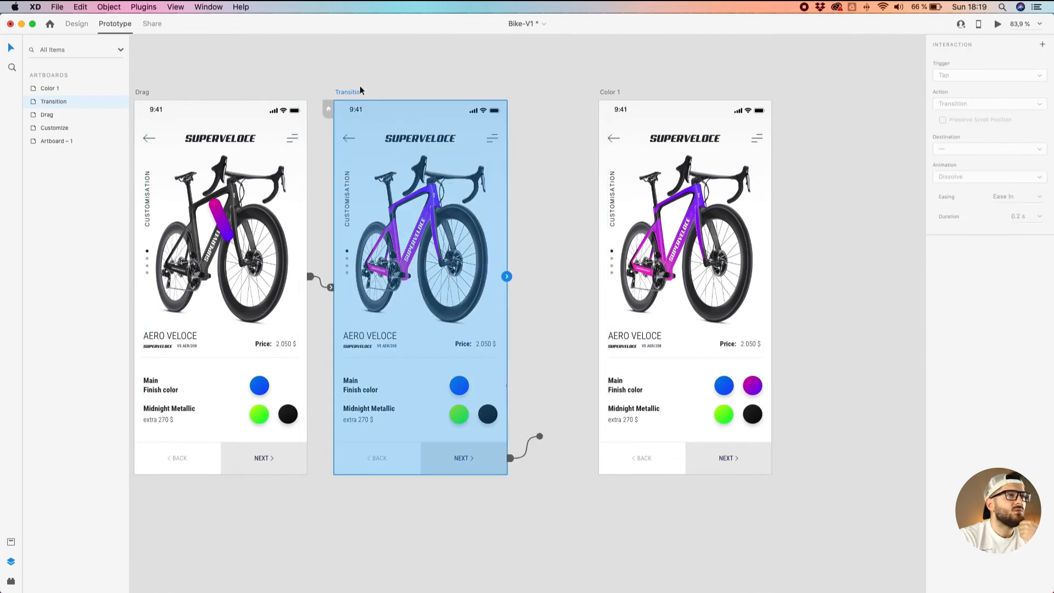
left_click_drag(507, 278, 656, 231)
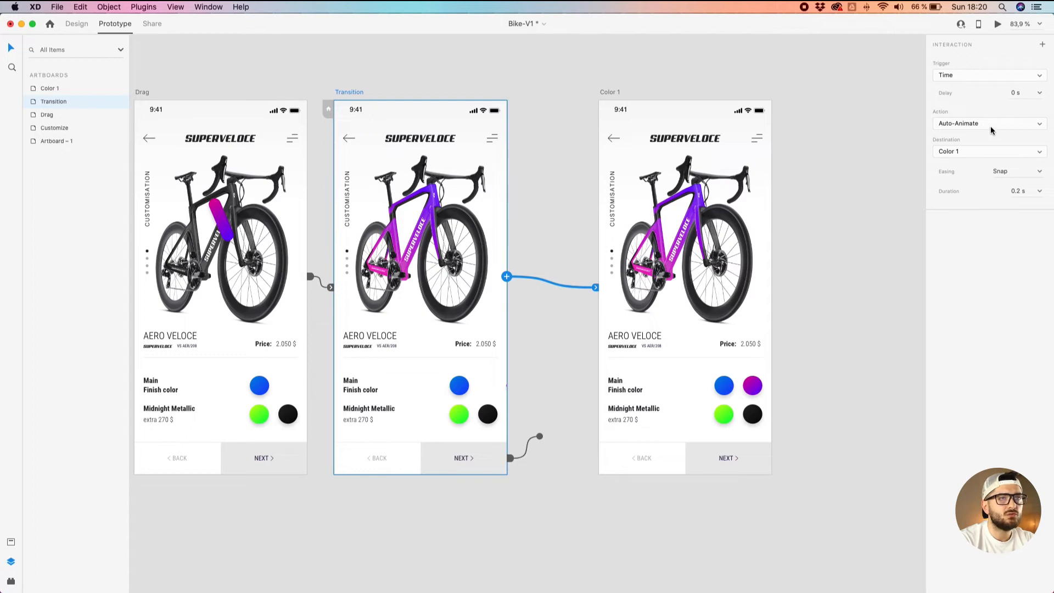
Set the Transition-to-Color 1 interaction's easing to Ease Out and its duration to 0.4 s.
left_click(1039, 171)
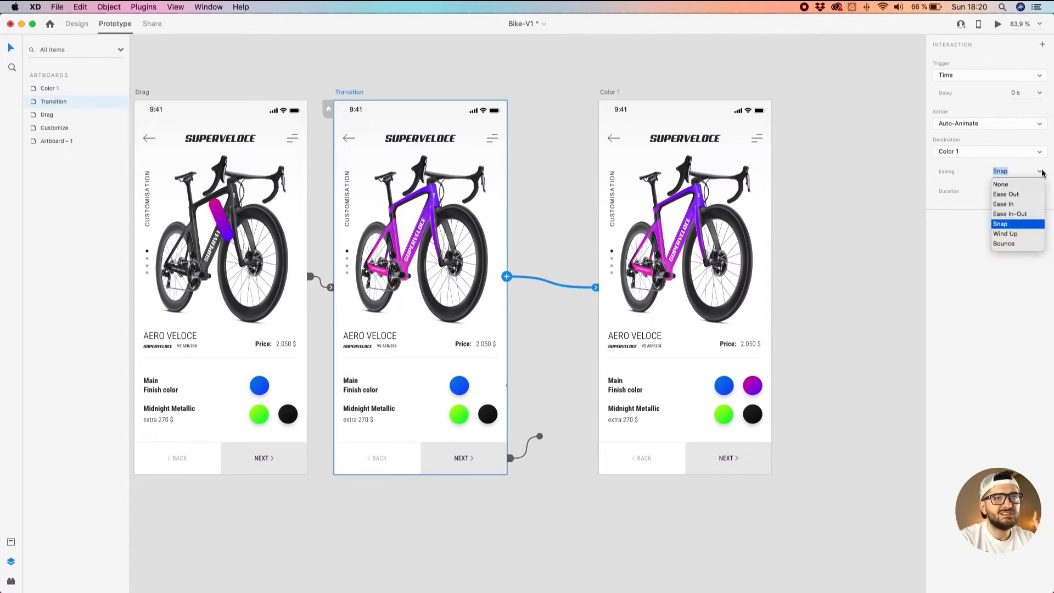
left_click(1025, 194)
left_click(1039, 191)
left_click(1029, 217)
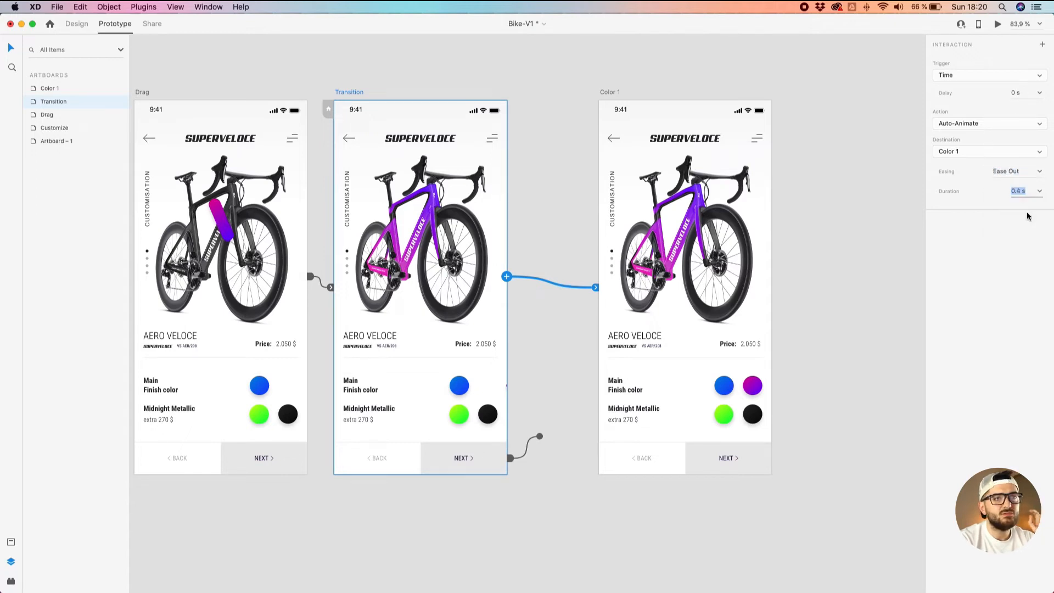
Move Color 1 closer to the Transition artboard and shift Transition slightly towards it to even out the artboard spacing.
left_click_drag(611, 92, 559, 93)
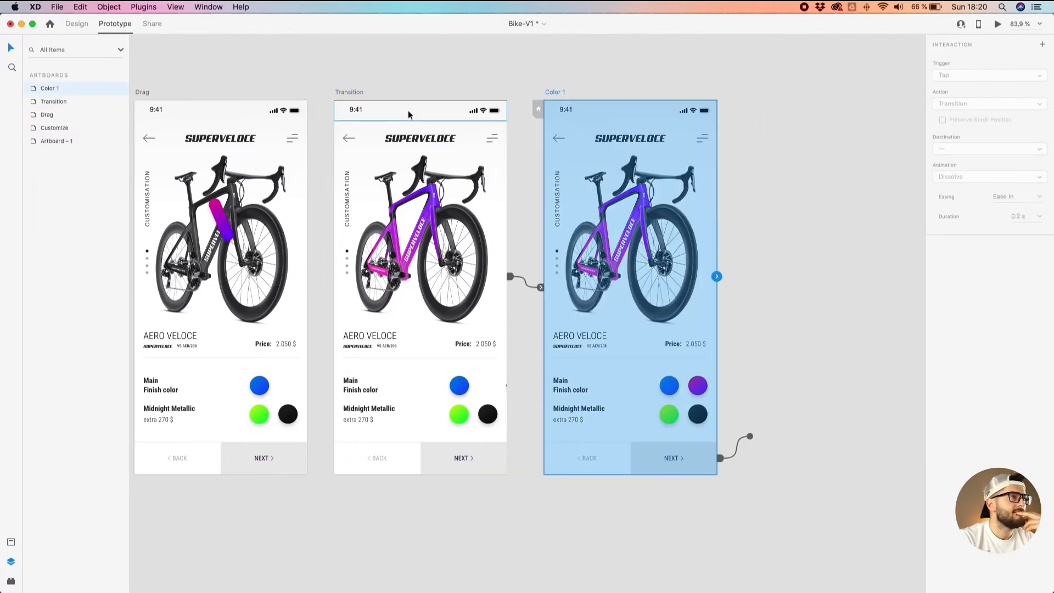
left_click_drag(354, 94, 358, 91)
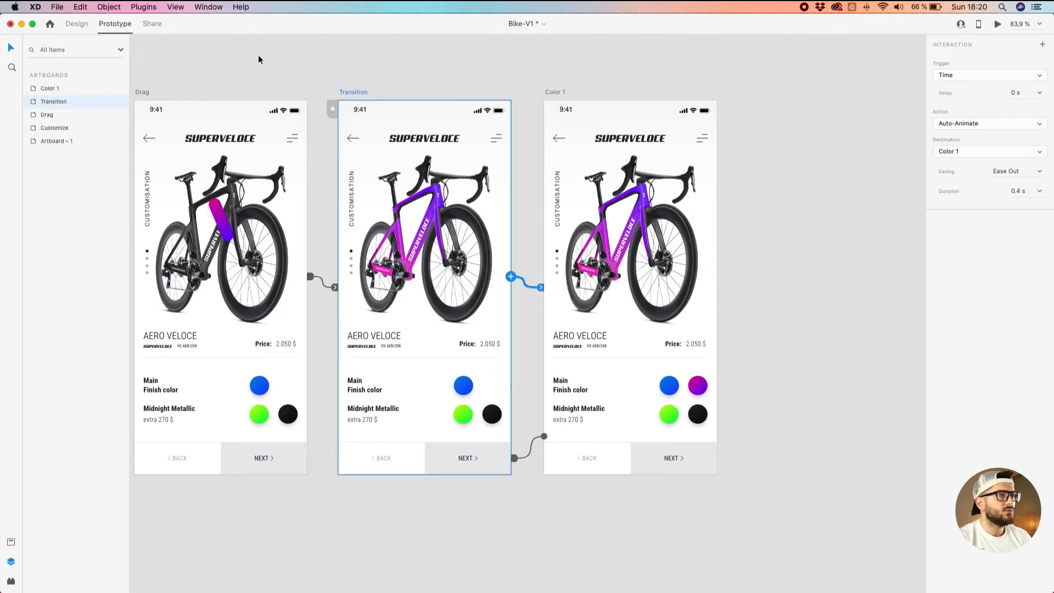
Preview the prototype from the Customize artboard and test the colour change by pulling the purple swatch onto the bike frame.
scroll(258, 55, "down", 5)
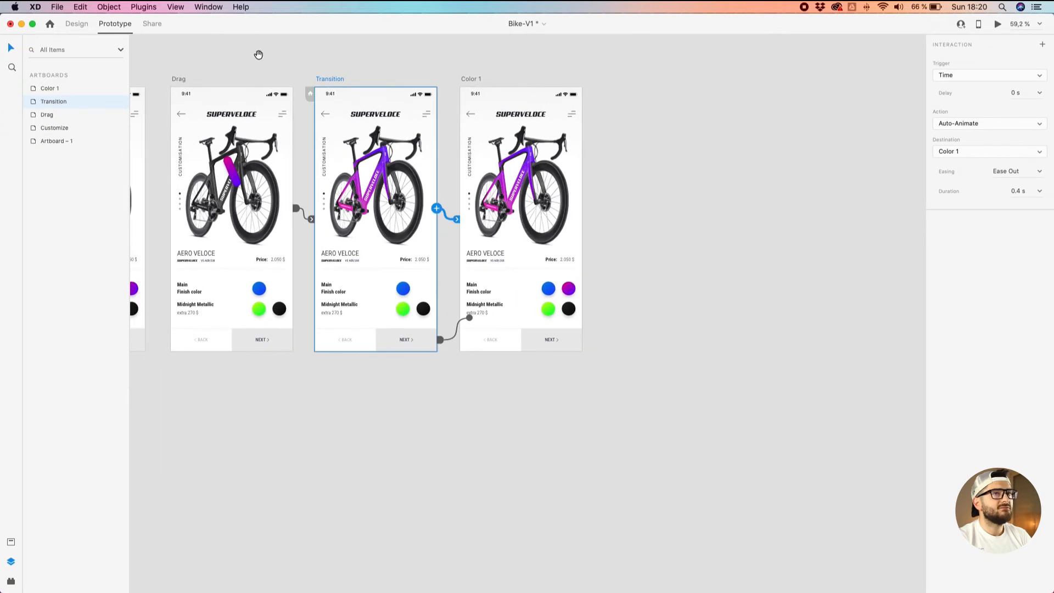
left_click_drag(259, 51, 560, 99)
left_click(336, 128)
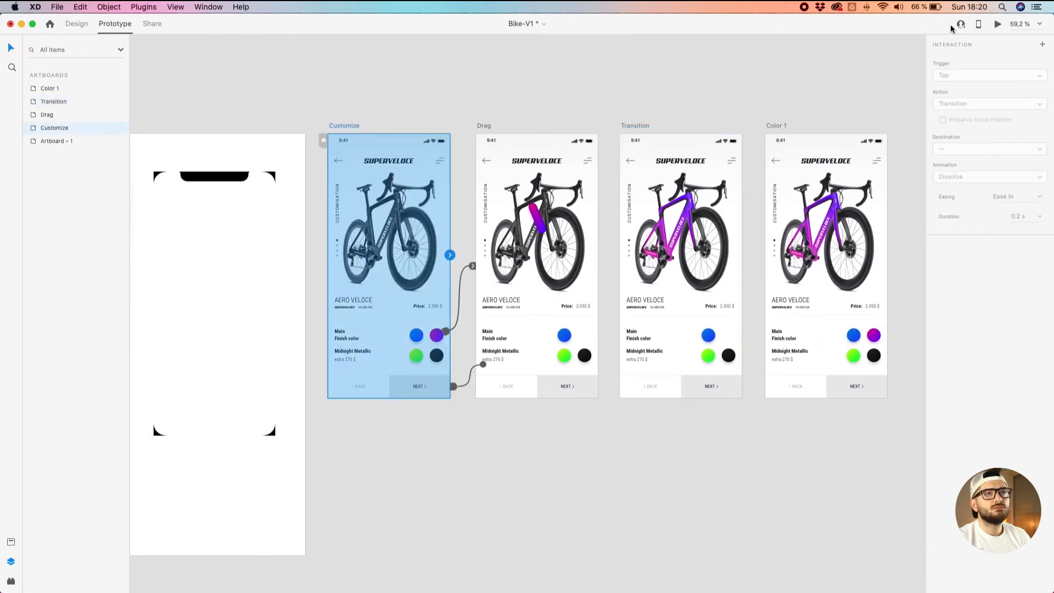
left_click(998, 23)
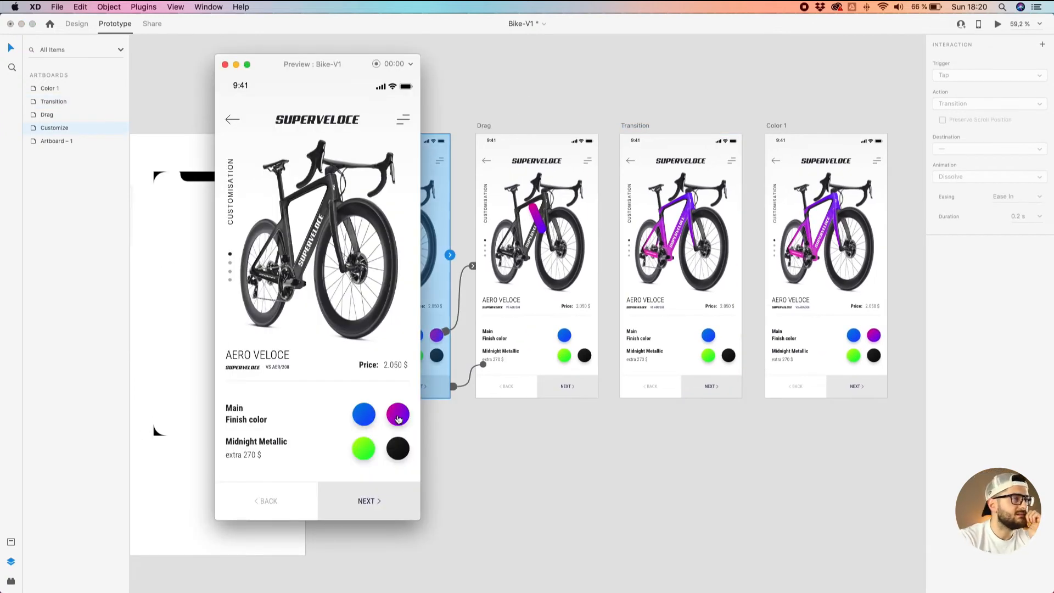
left_click_drag(400, 421, 321, 226)
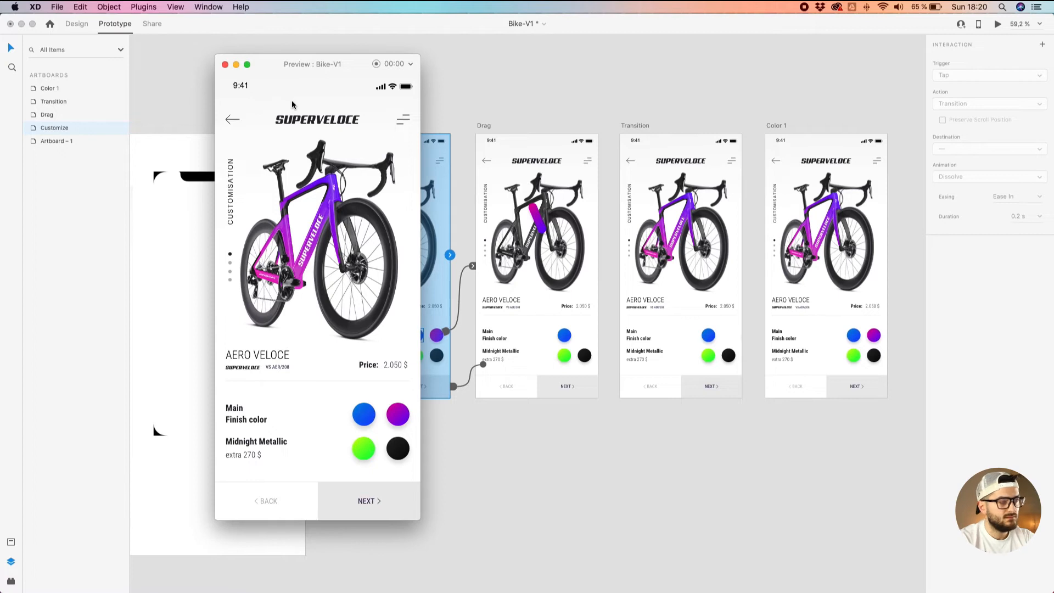
Return the preview to the Customize screen and test moving the purple swatch onto the bike.
key("Left")
key("Left")
left_click_drag(398, 415, 314, 218)
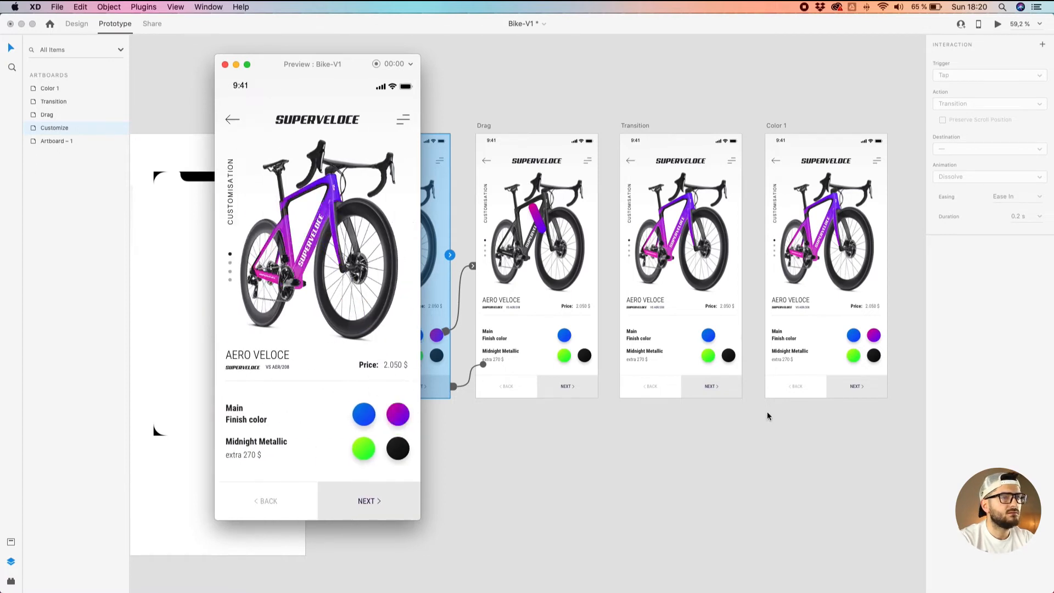
Rename the purple swatch layer on the Color 1 artboard to color2.1 and move it directly below color2 in the layer order.
left_click(745, 336)
left_click(874, 335)
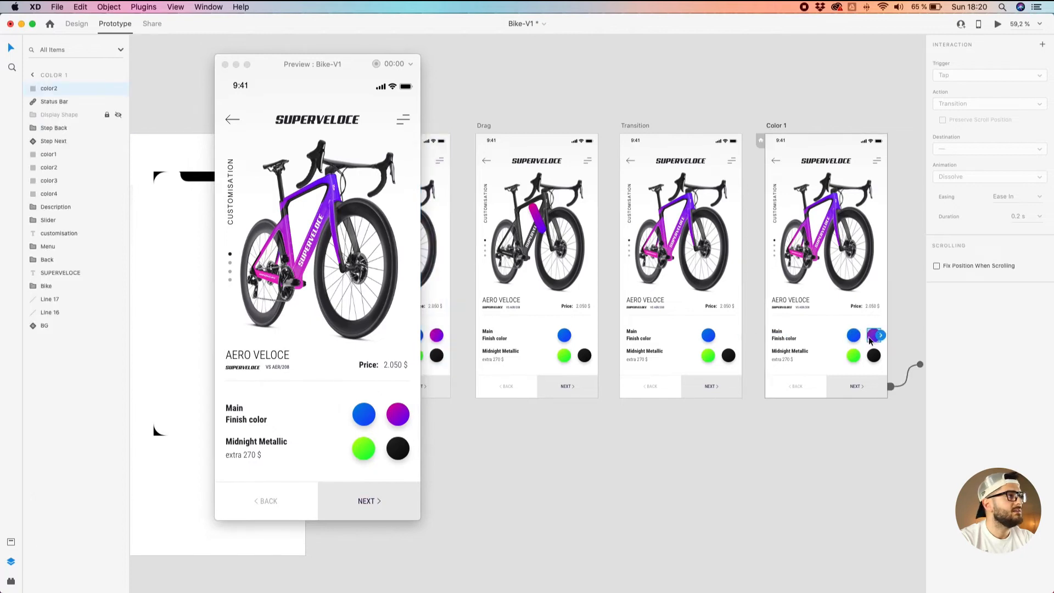
double_click(63, 89)
left_click(64, 90)
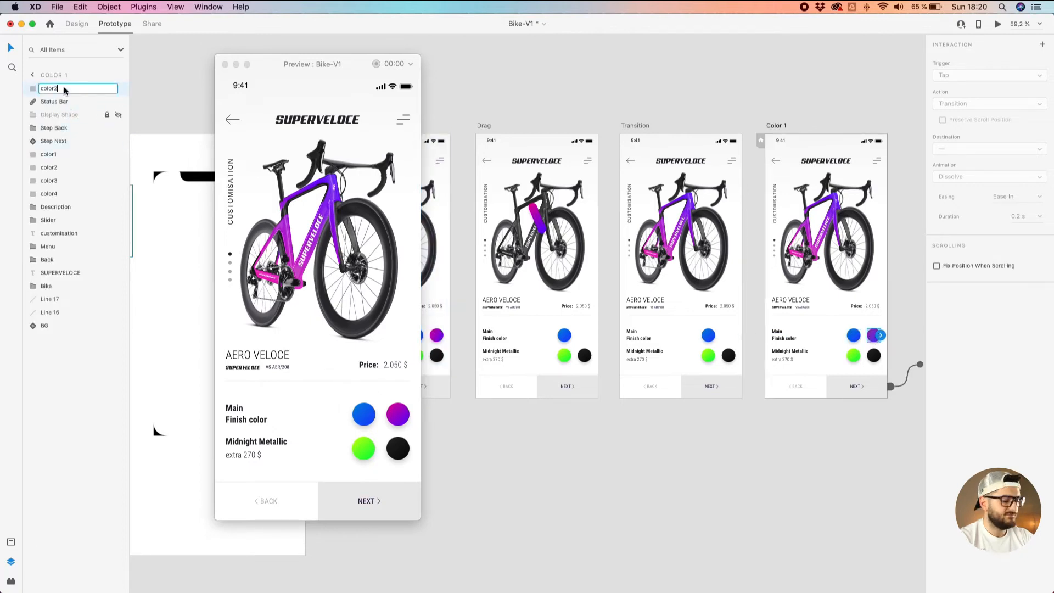
type(".1")
key("Return")
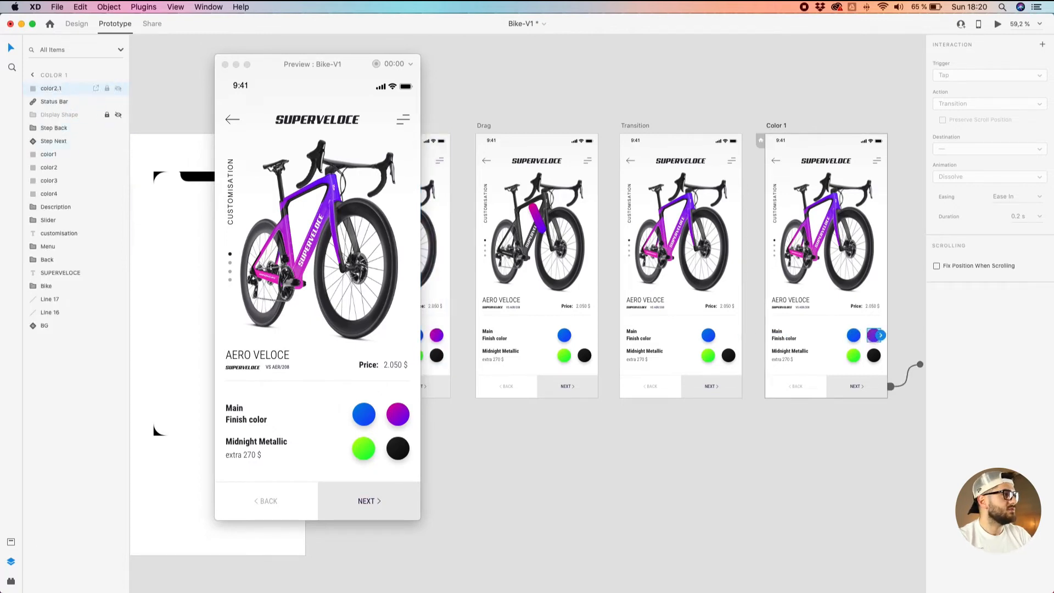
left_click_drag(45, 88, 49, 173)
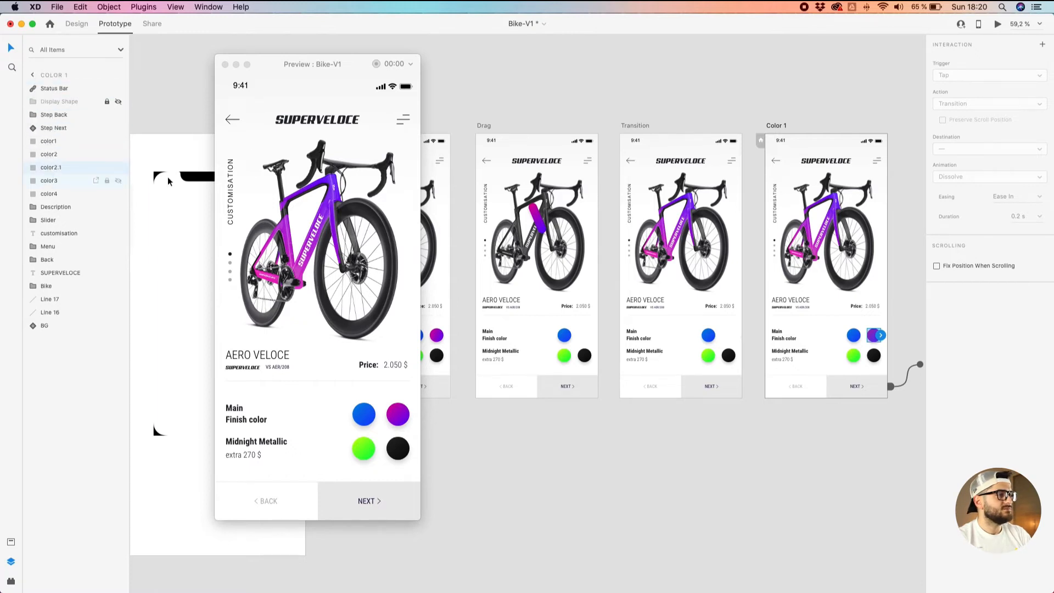
Test the purple swatch interaction in the preview twice, returning to the Customize screen in between.
left_click(310, 123)
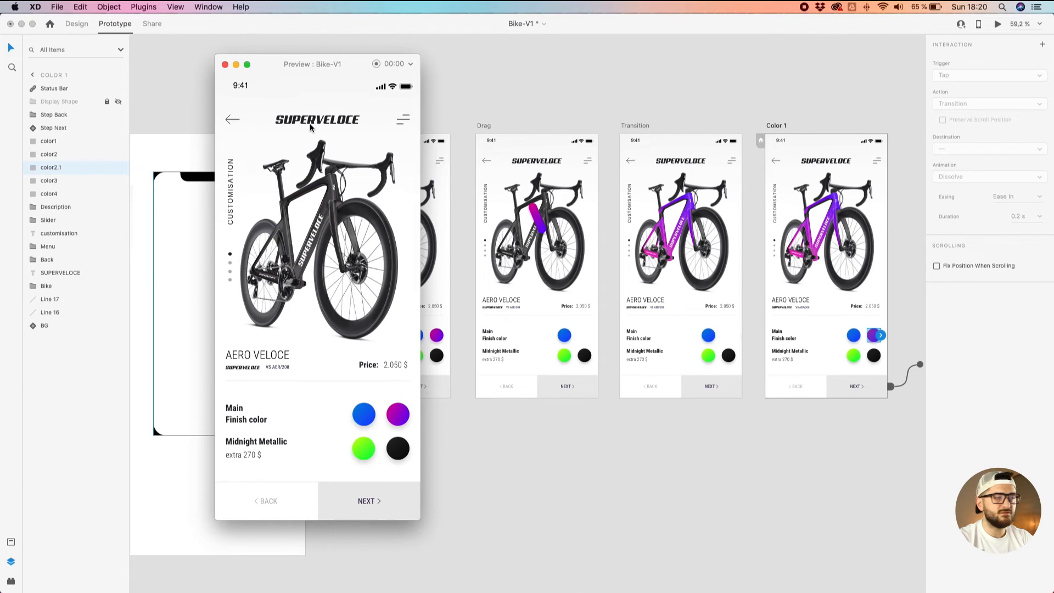
left_click_drag(399, 415, 321, 214)
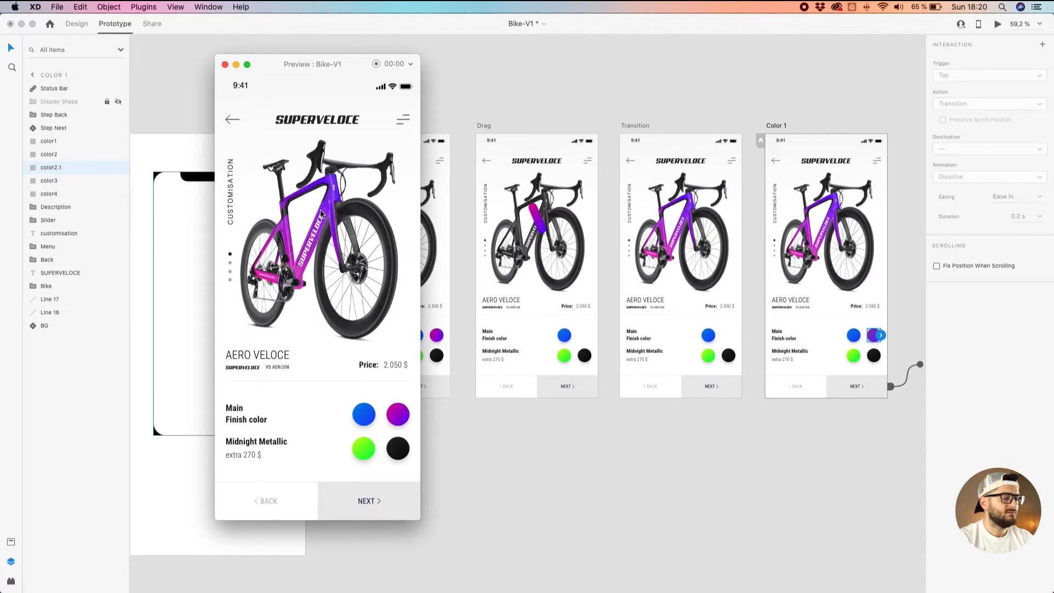
key("Left")
key("Left")
key("Left")
left_click_drag(398, 422, 301, 215)
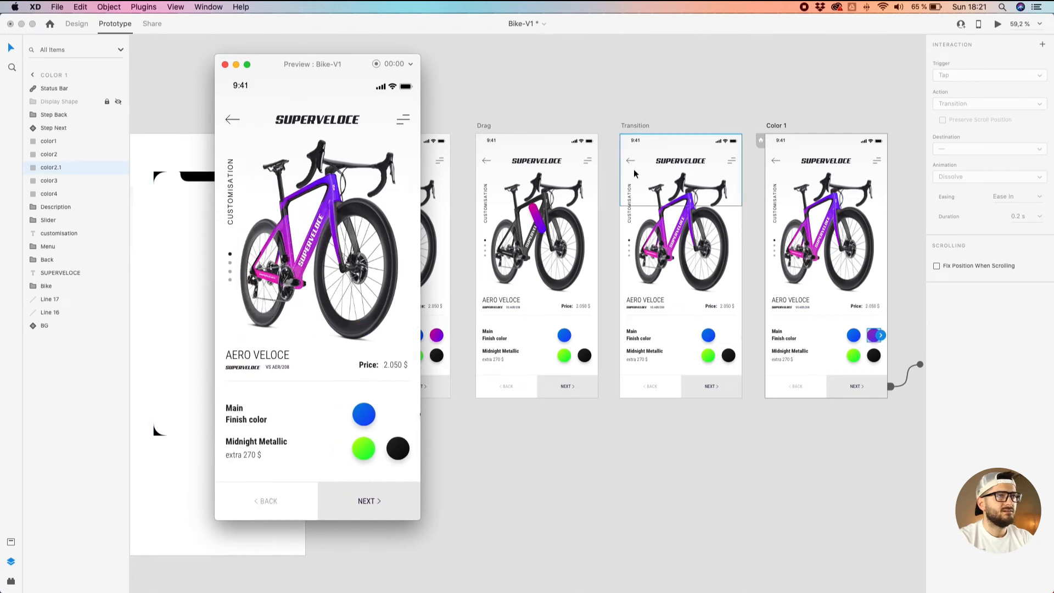
Set the duration of the Transition artboard's timed auto-animate interaction to 0.2 s.
left_click(634, 126)
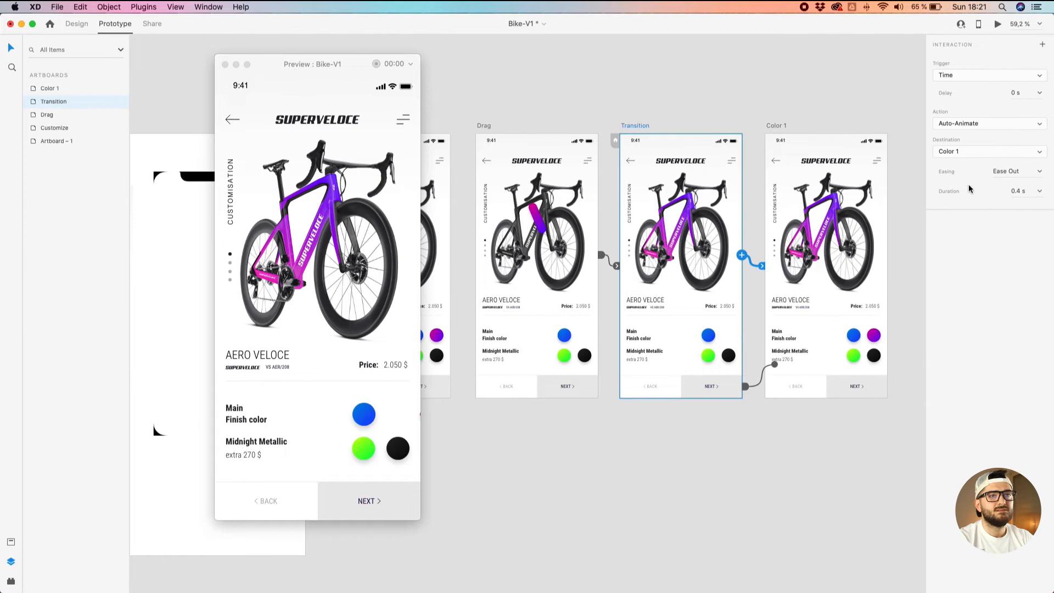
left_click(1040, 191)
left_click(1027, 204)
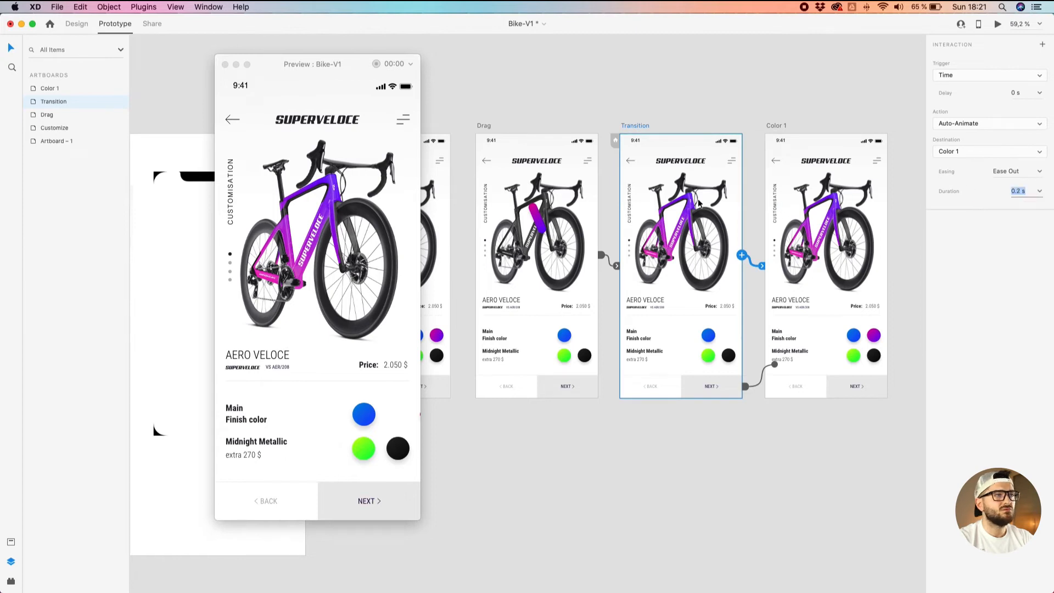
Replay the colour change from the Customize screen in the preview to check the shortened transition.
left_click(345, 313)
key("Left")
key("Left")
left_click(398, 417)
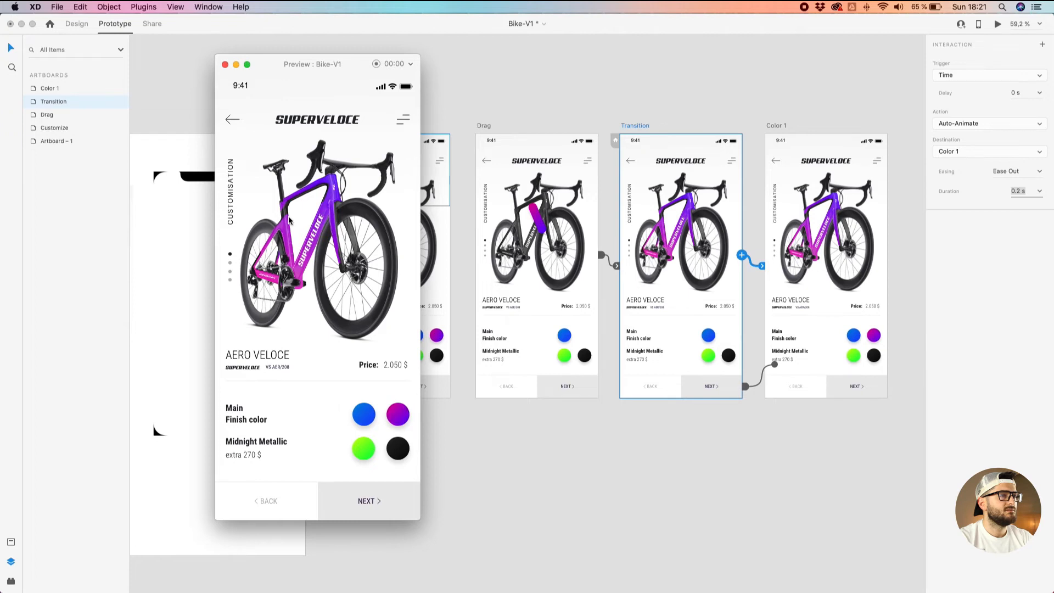
key("Left")
key("Left")
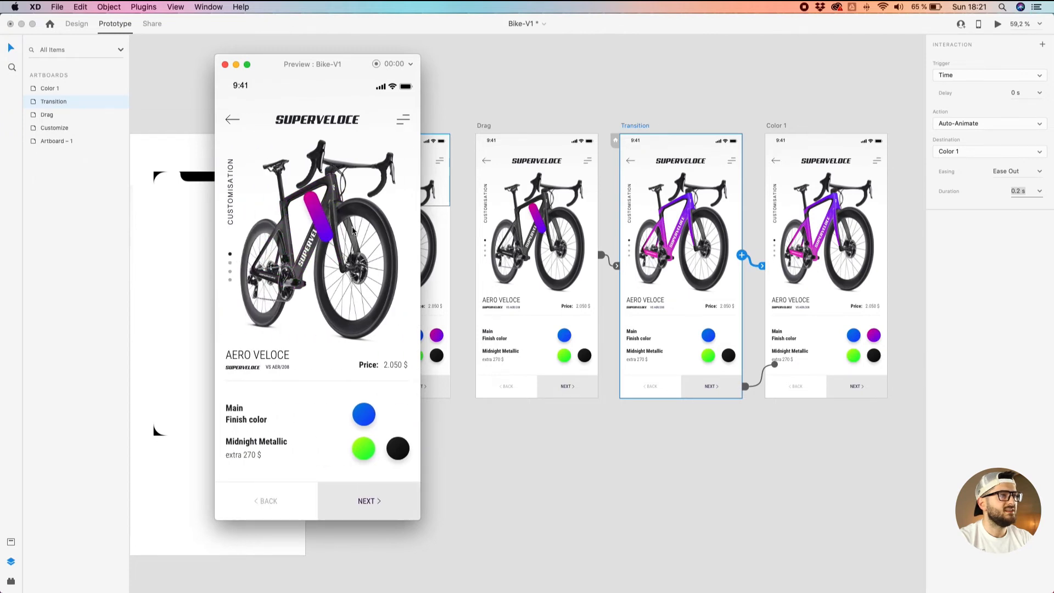
left_click(399, 417)
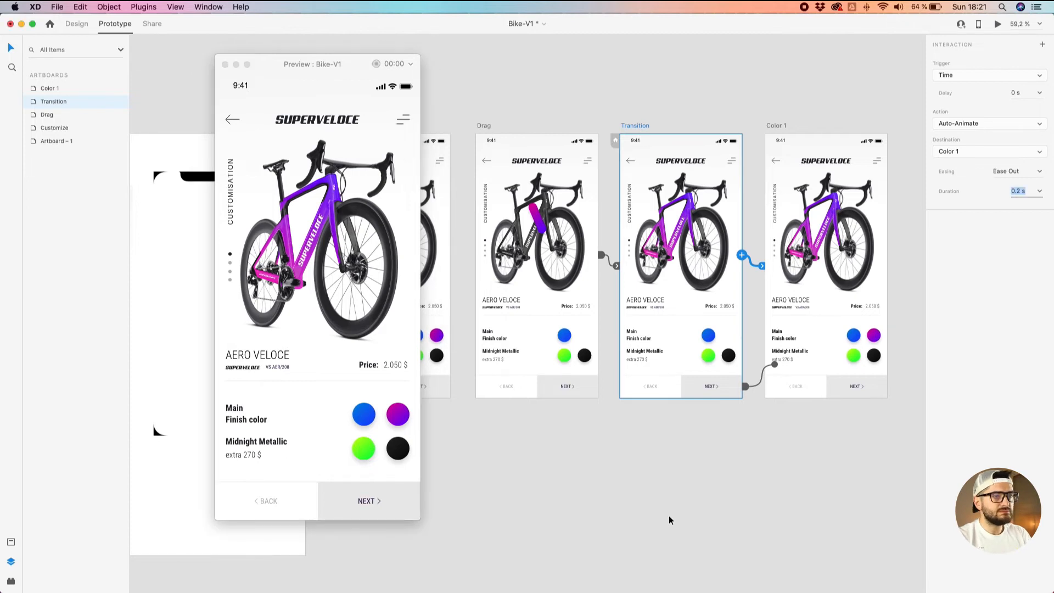
scroll(668, 515, "down", 3)
left_click_drag(663, 520, 706, 461)
left_click(649, 461)
left_click(683, 374)
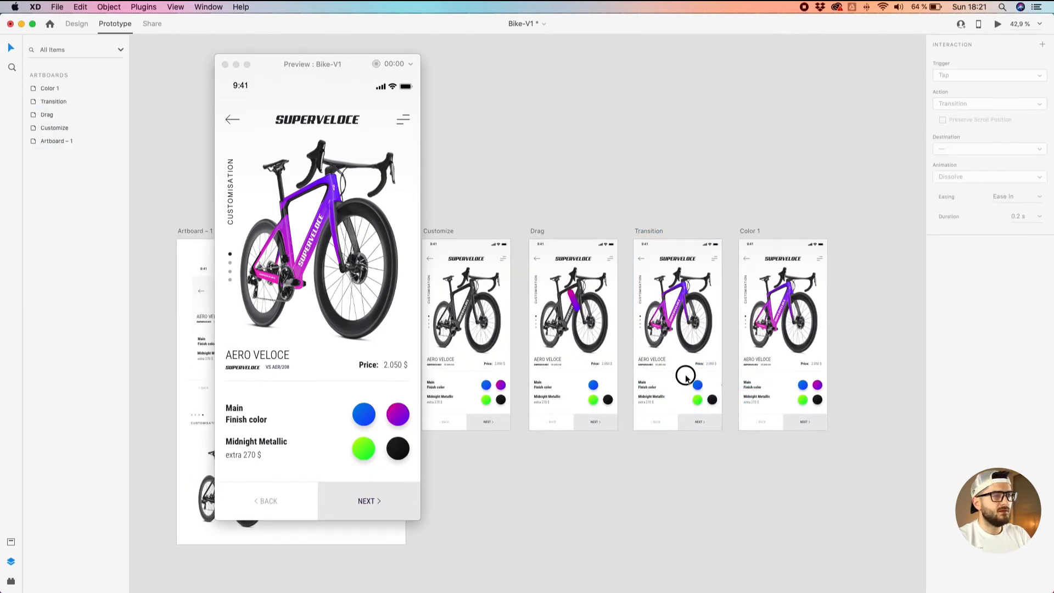
left_click(642, 202)
left_click(633, 297)
left_click(648, 231)
left_click(649, 221)
left_click(647, 231)
left_click(646, 230)
left_click(647, 223)
left_click(647, 230)
Move the preview window away from the first artboards so that Artboard – 1 and Customize are uncovered.
scroll(617, 203, "down", 3)
scroll(618, 205, "down", 3)
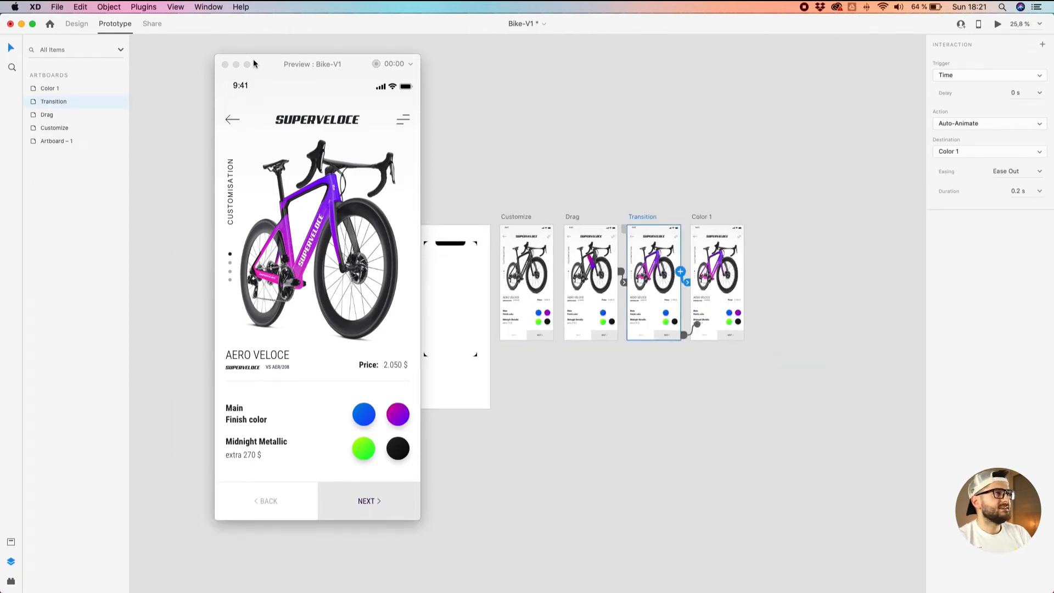
left_click_drag(256, 64, 790, 108)
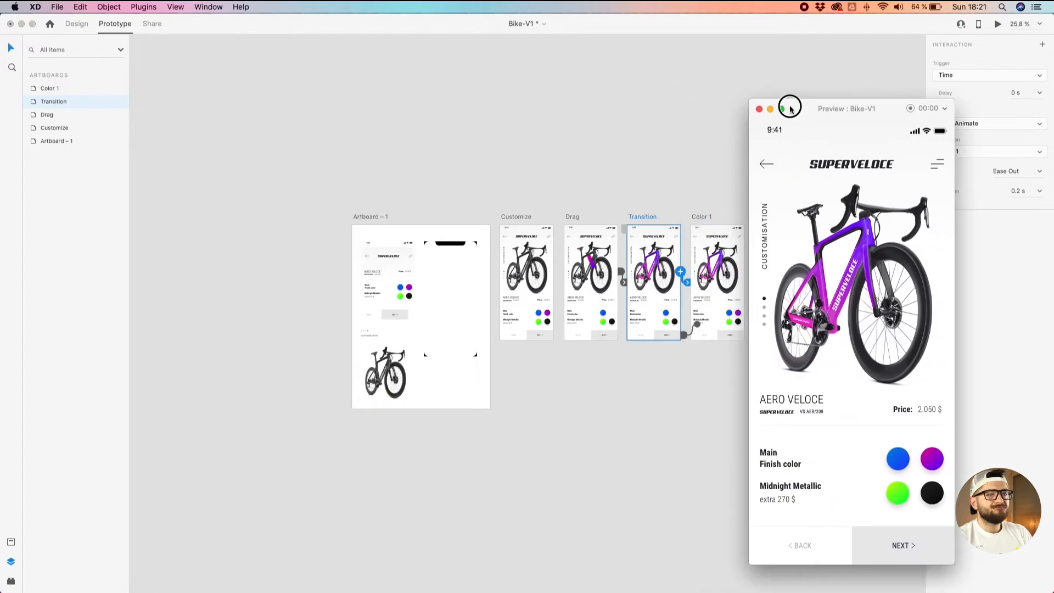
Change the "Midnight Metallic" label on the Customize artboard to "Carbon Black Metallic" and copy its text.
left_click(550, 330)
scroll(614, 375, "up", 5)
scroll(302, 203, "up", 5)
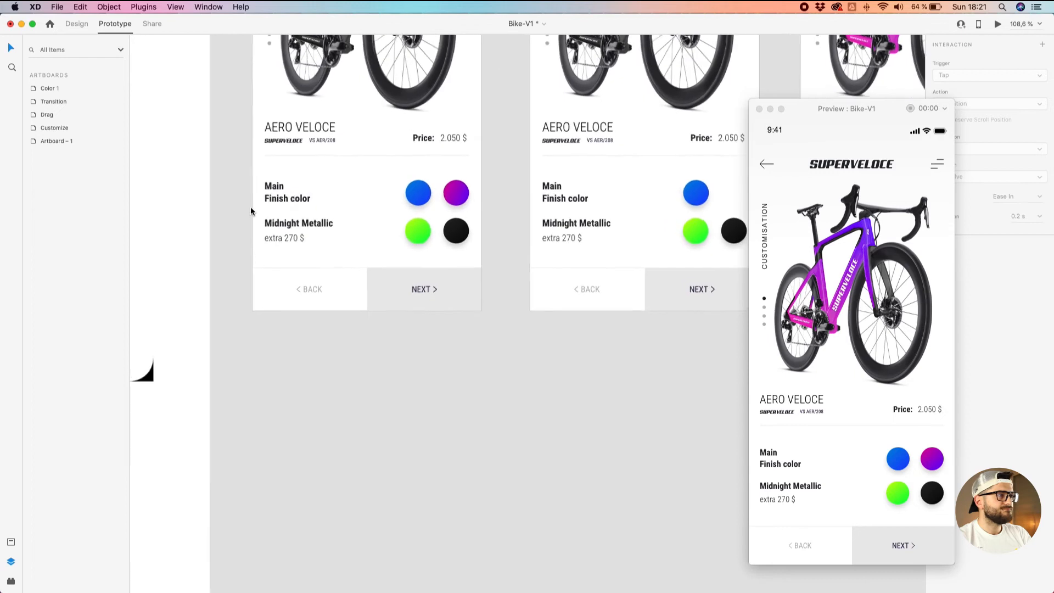
double_click(312, 229)
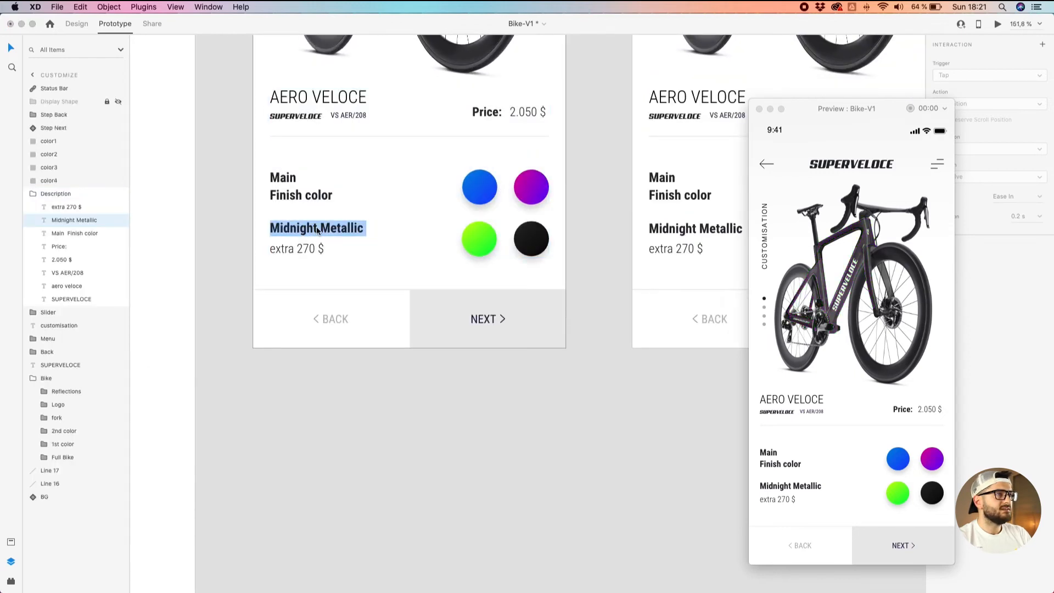
left_click_drag(224, 191, 329, 406)
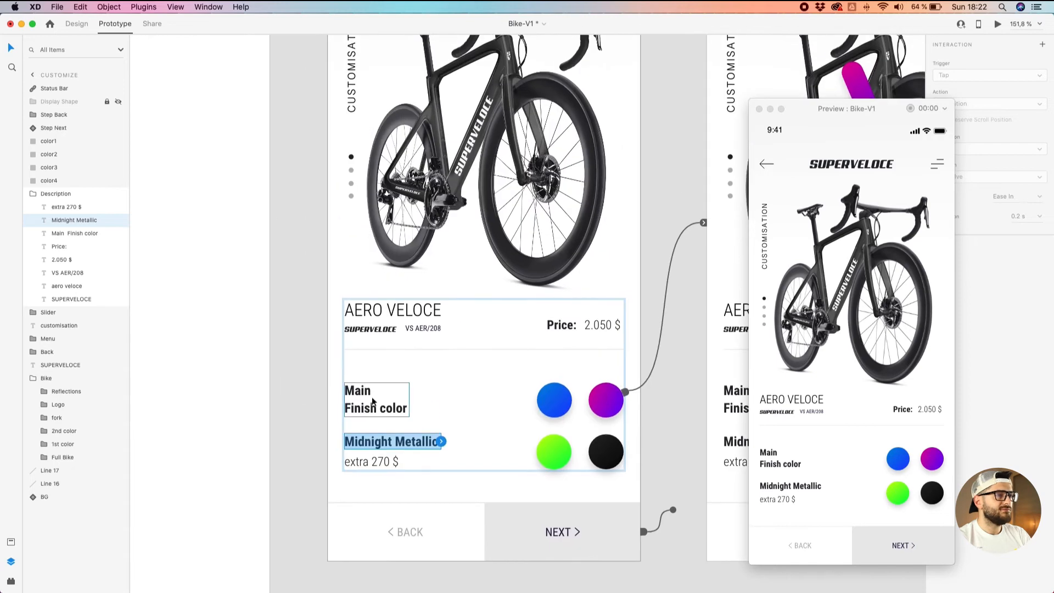
left_click(387, 442)
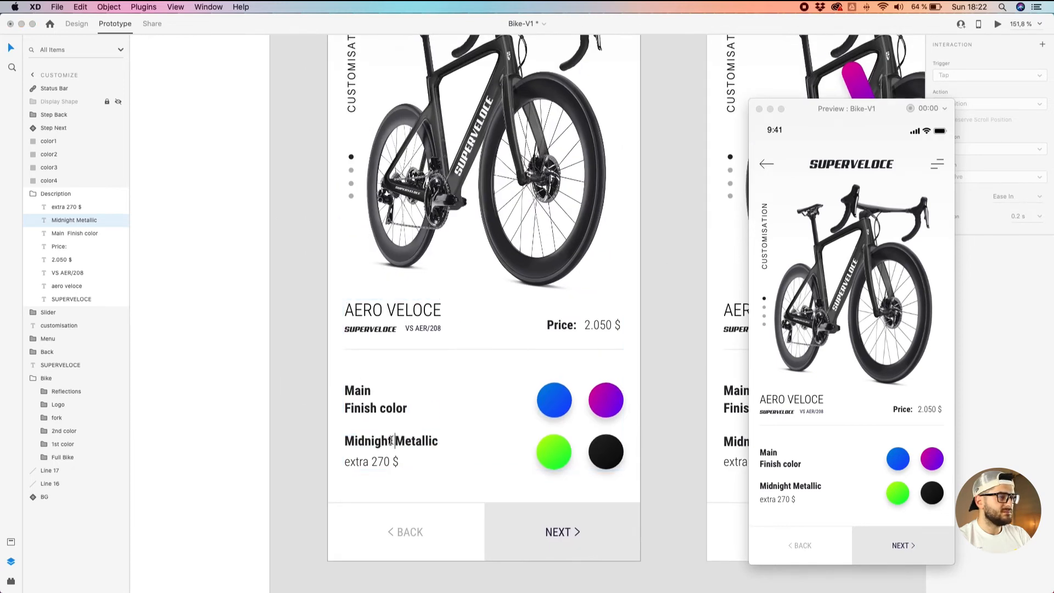
double_click(354, 441)
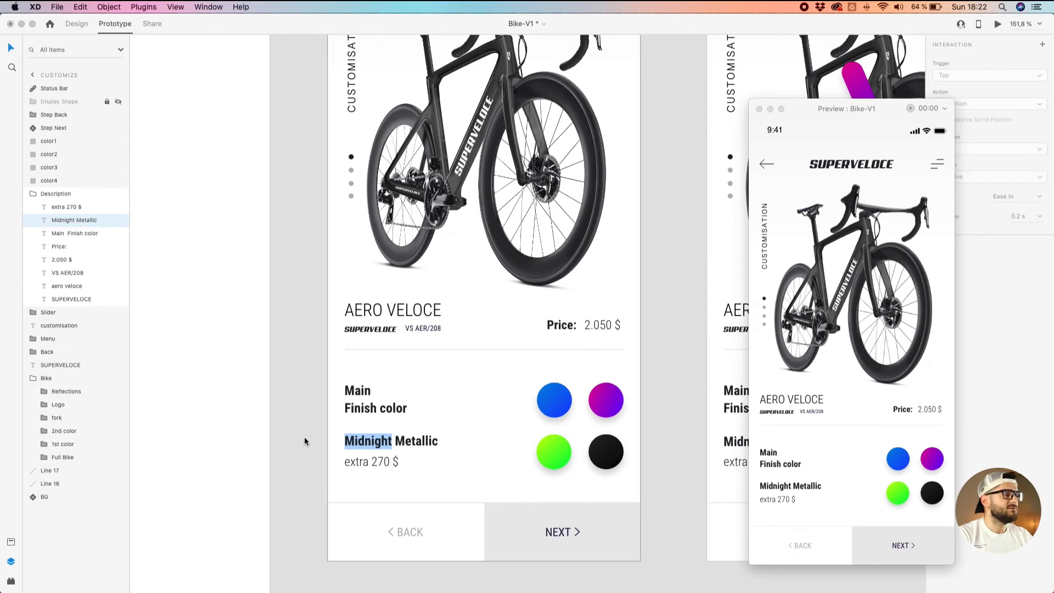
type("Carbon ")
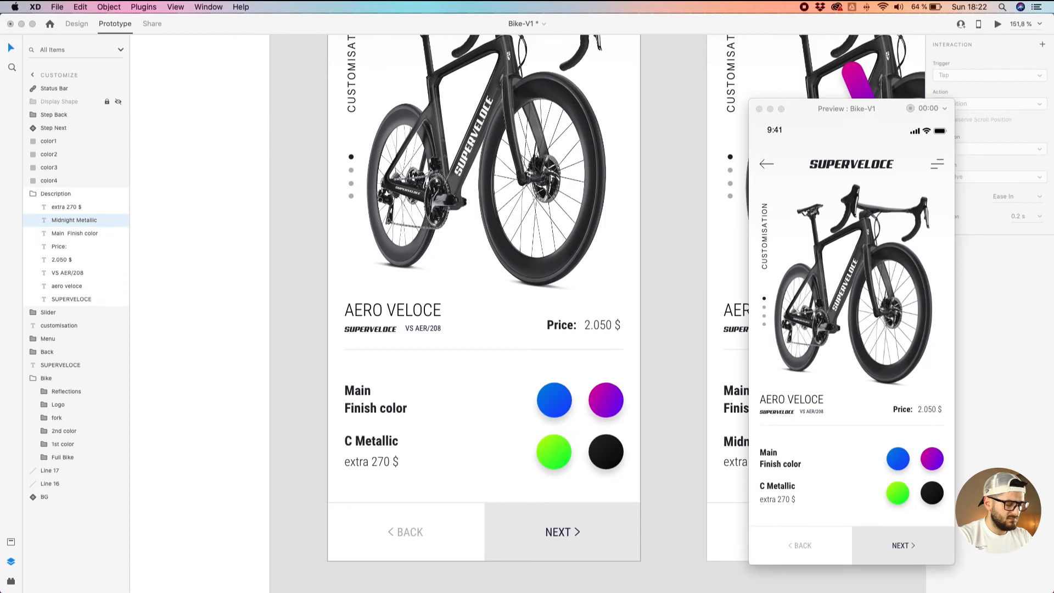
type("Black")
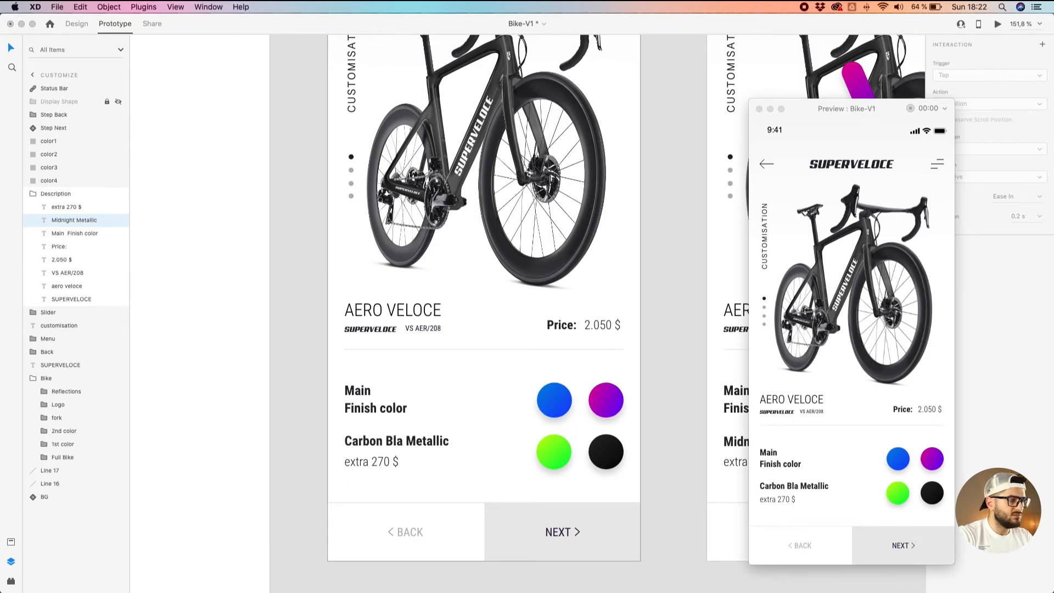
triple_click(374, 442)
key("cmd+c")
Change the surcharge text under the finish name on the Customize artboard to "extra 0 $".
double_click(383, 462)
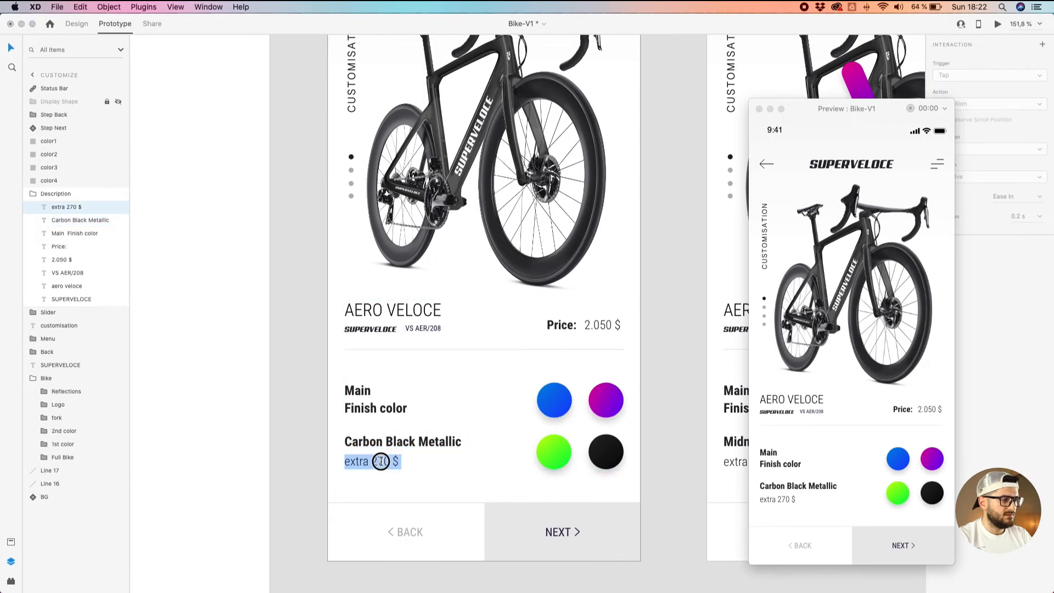
left_click(384, 462)
key("BackSpace")
key("BackSpace")
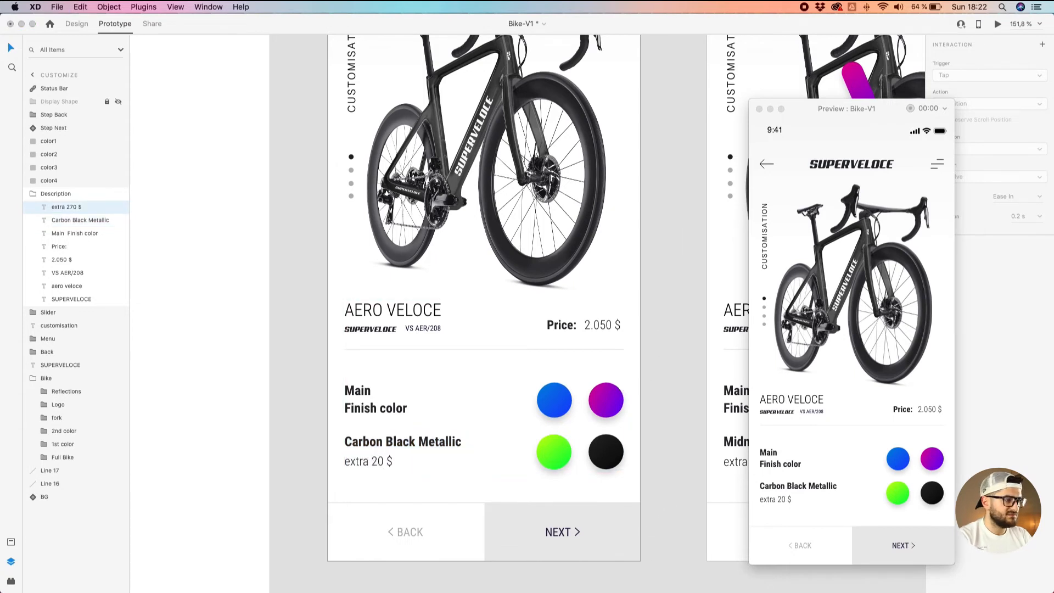
key("Escape")
Replace the "Midnight Metallic" label on the Drag artboard with the copied "Carbon Black Metallic" text.
scroll(313, 426, "down", 5)
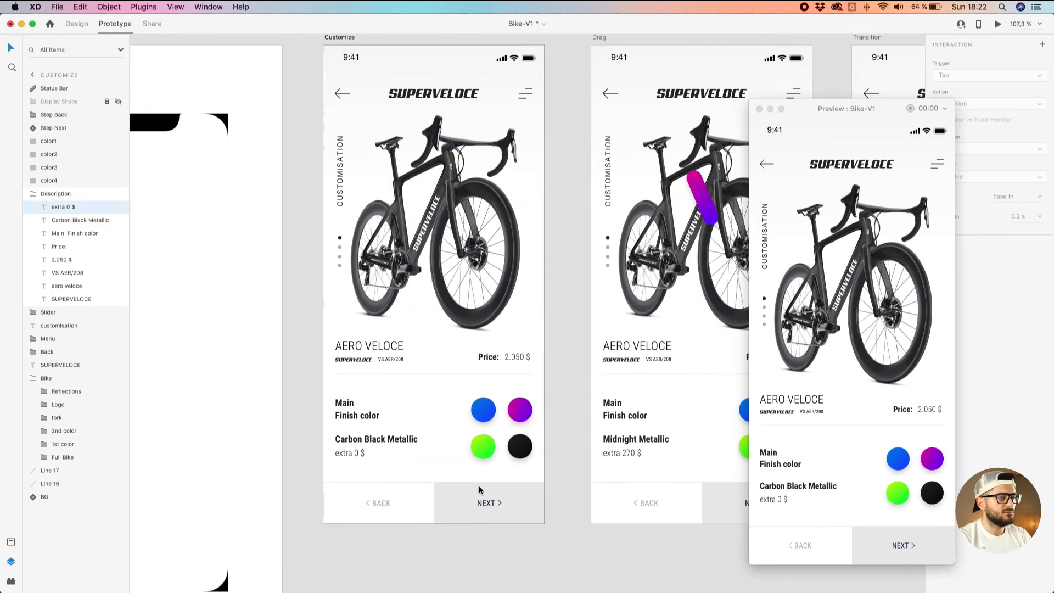
left_click(608, 571)
left_click_drag(614, 558, 510, 548)
double_click(537, 428)
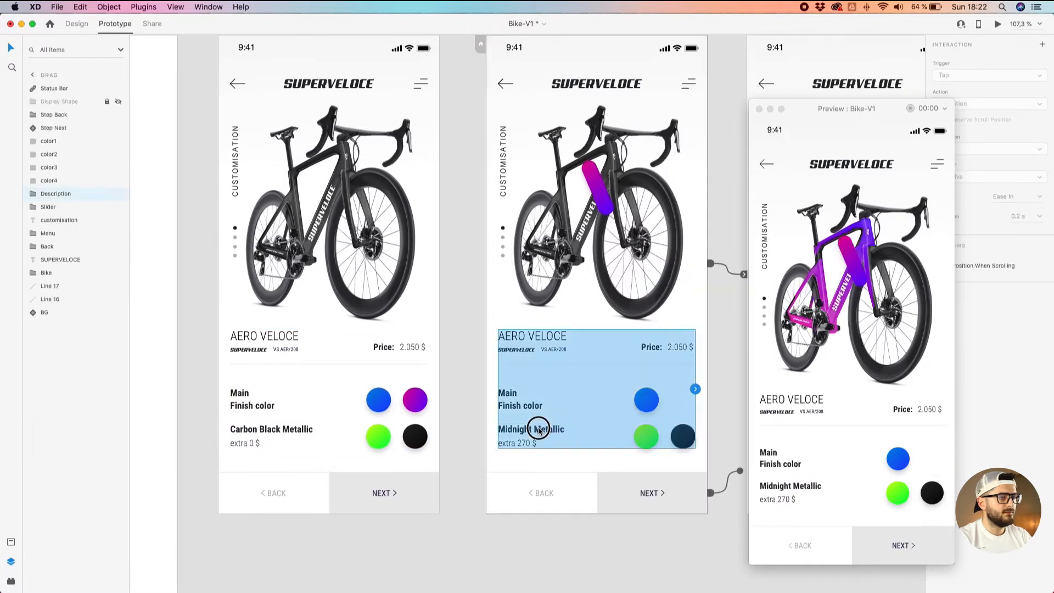
double_click(538, 428)
key("cmd+v")
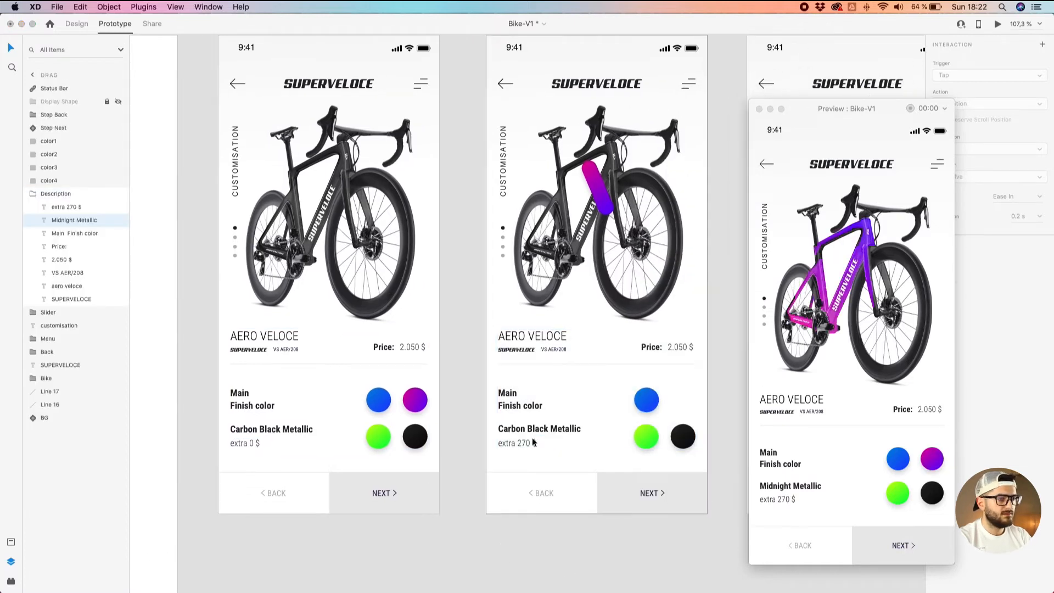
Change the surcharge text on the Drag artboard to "extra 0 $" and deselect it.
double_click(527, 442)
left_click(526, 443)
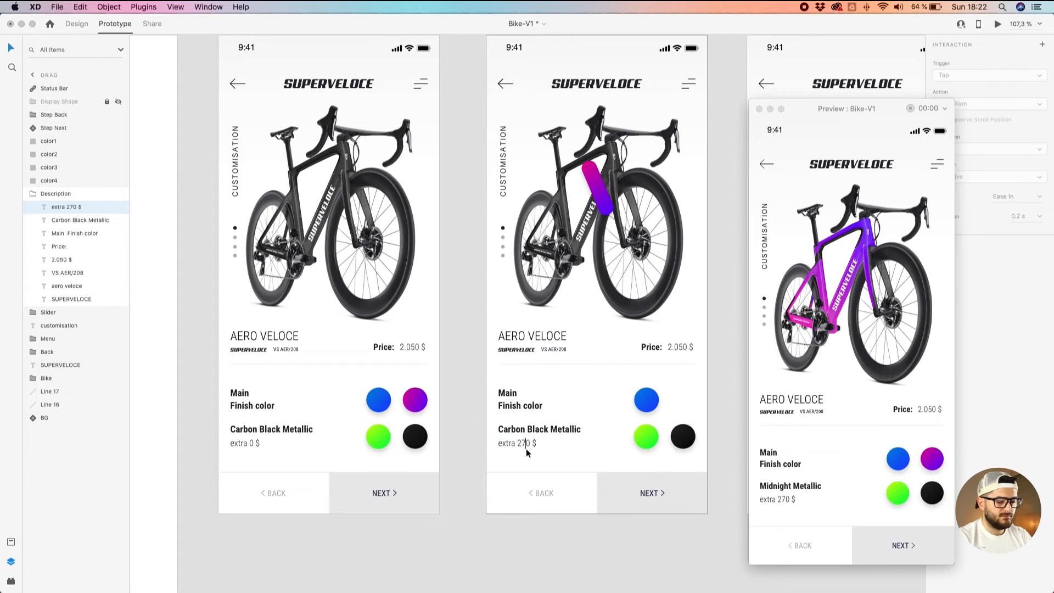
key("BackSpace")
key("BackSpace")
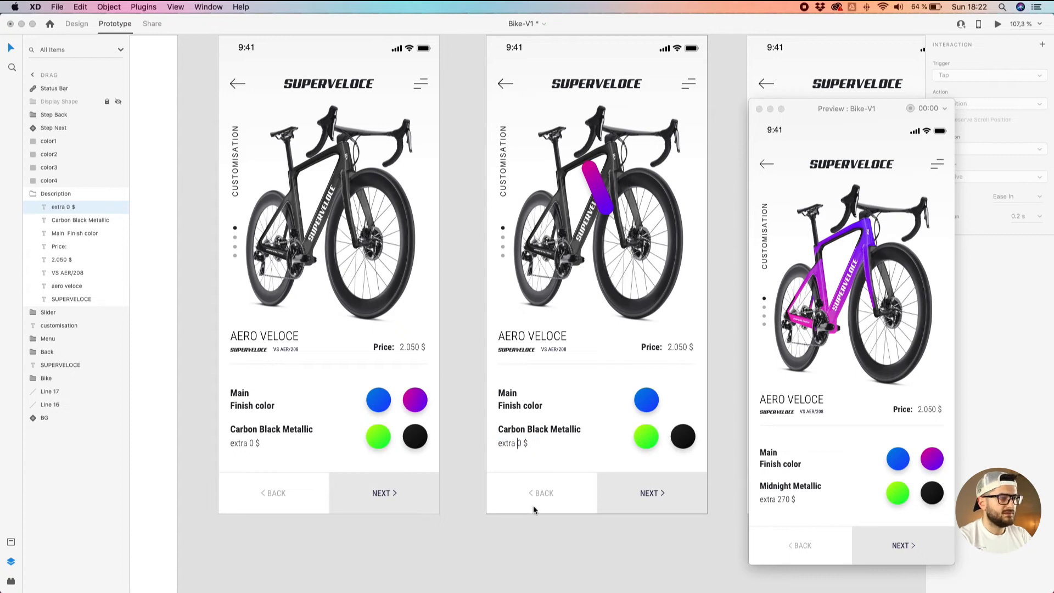
key("Escape")
left_click(633, 549)
Preview the flow from the Customize artboard by moving the purple swatch onto the bike to check the updated texts.
scroll(661, 546, "right", 10)
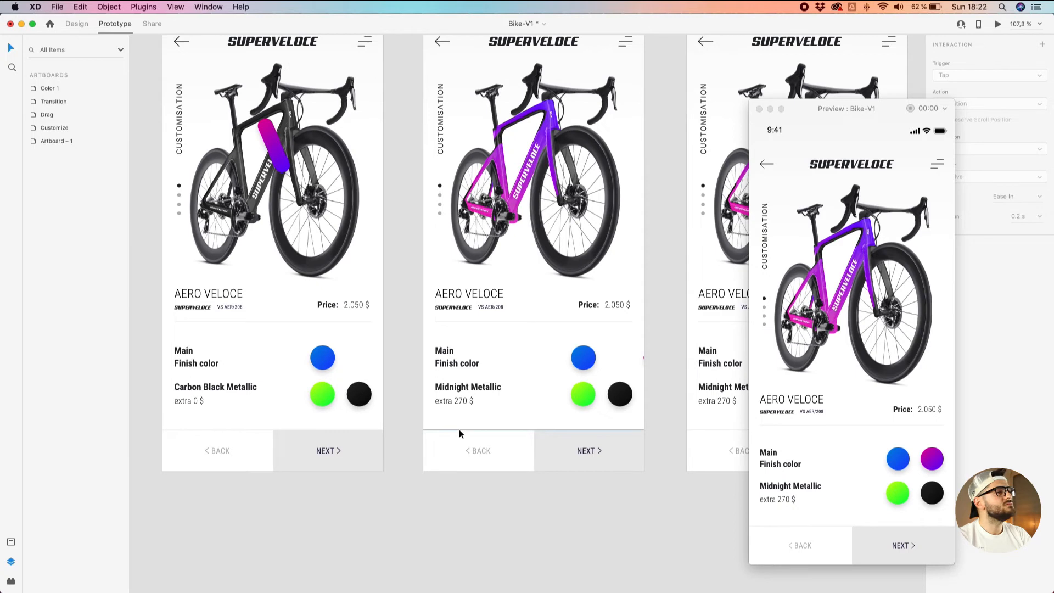
scroll(459, 430, "down", 5)
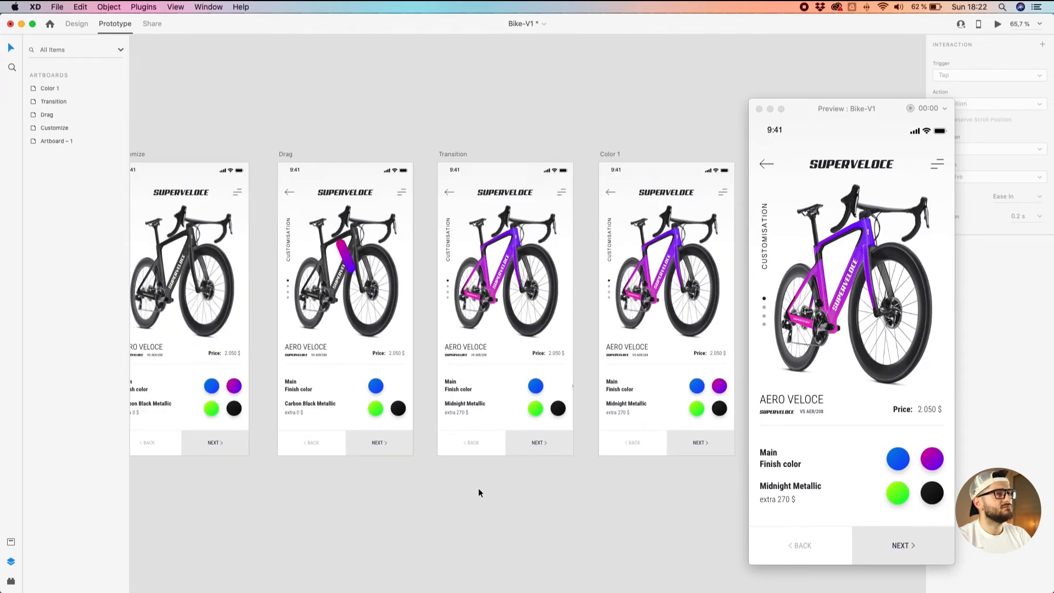
scroll(479, 493, "down", 1)
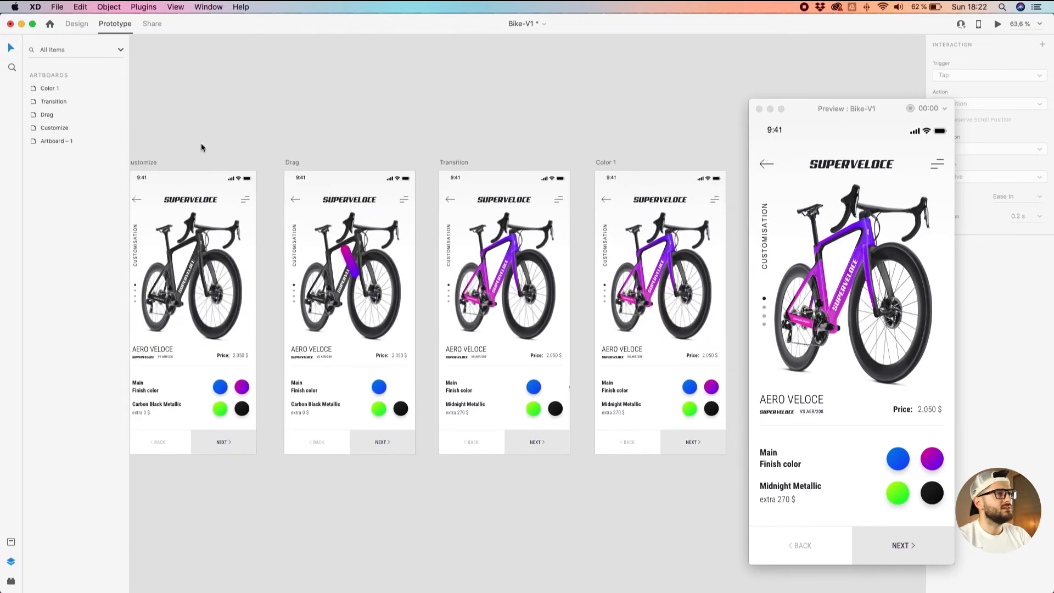
left_click(150, 163)
left_click_drag(932, 459, 837, 311)
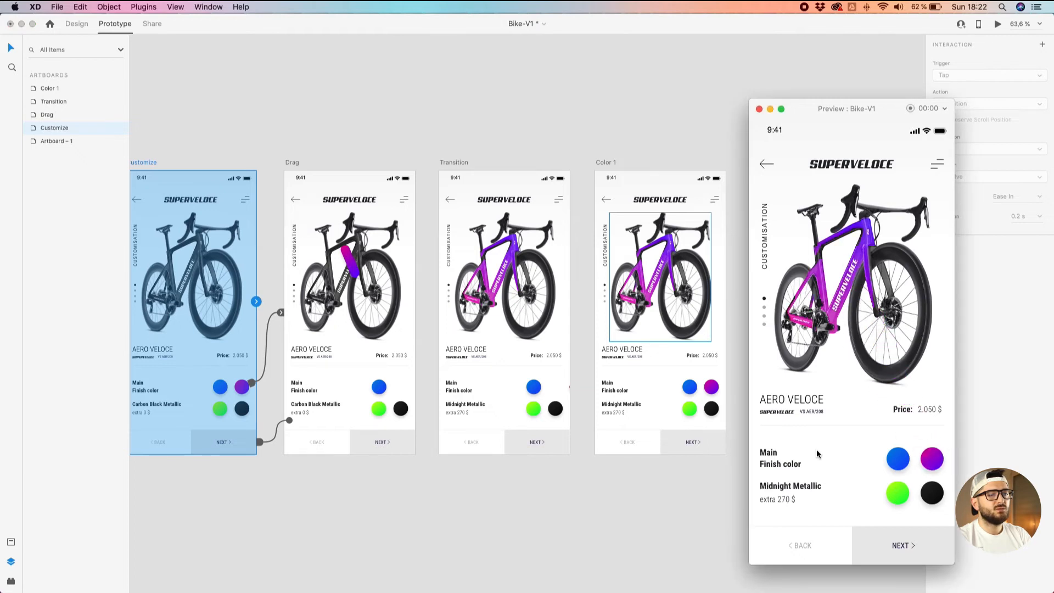
left_click(673, 515)
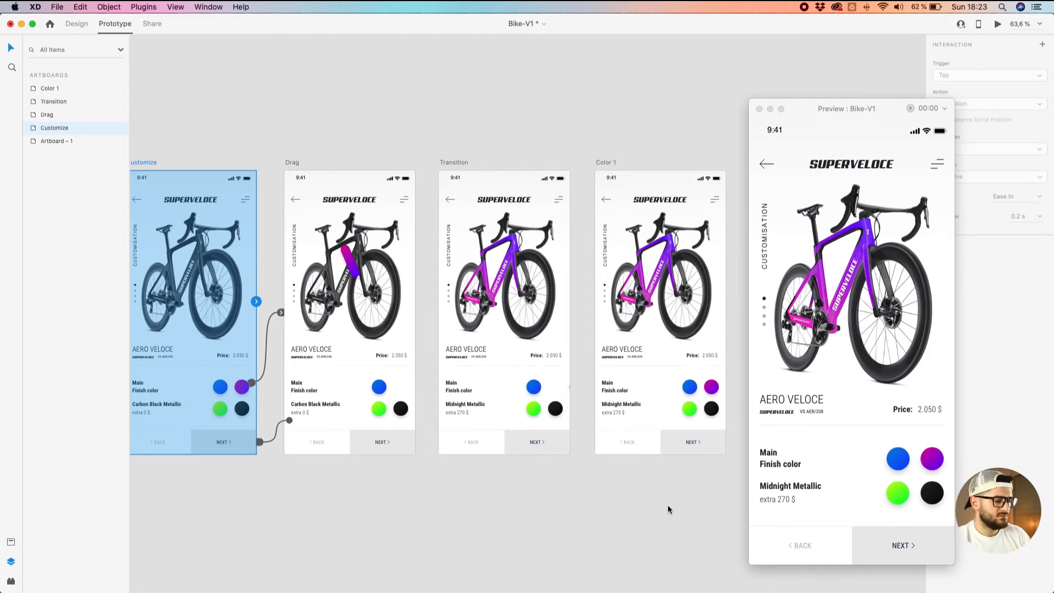
Replay the preview from the Customize artboard, moving the purple swatch onto the bike each time, and dismiss the preview window.
left_click(661, 522)
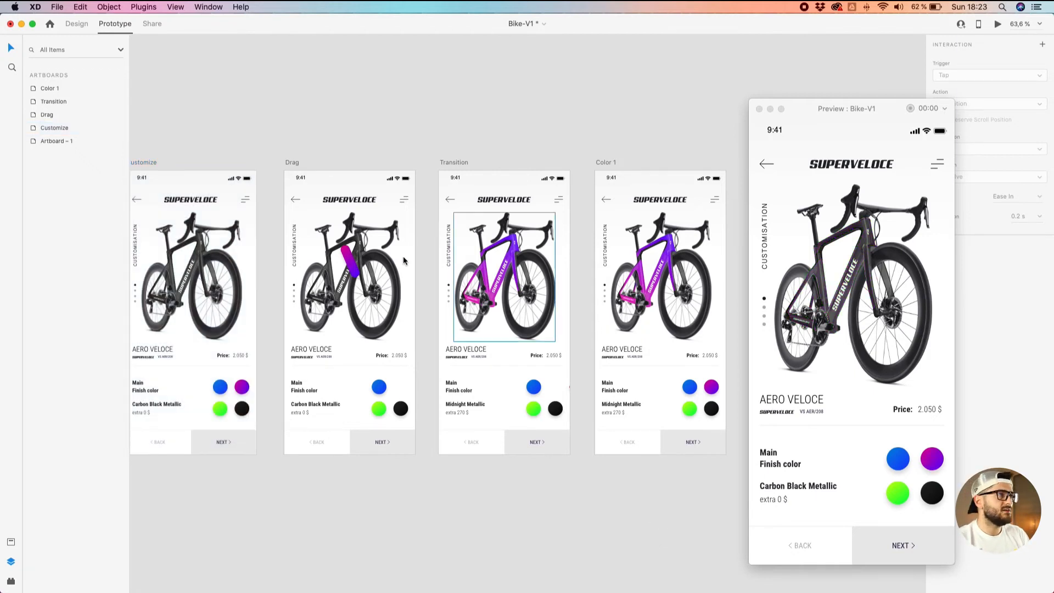
left_click(144, 163)
left_click_drag(932, 458, 836, 265)
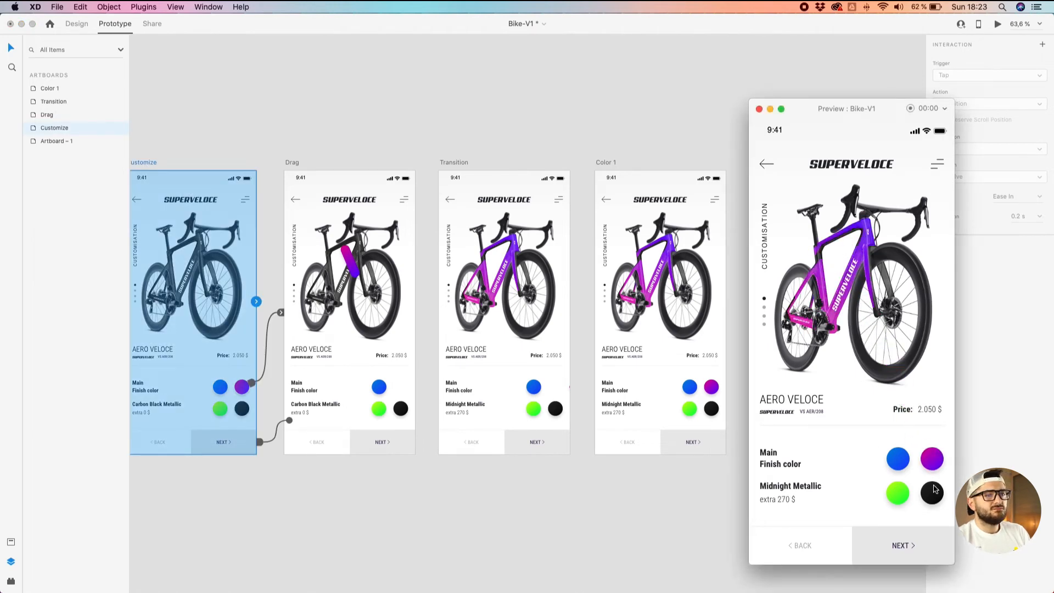
left_click(647, 509)
left_click_drag(647, 509, 490, 422)
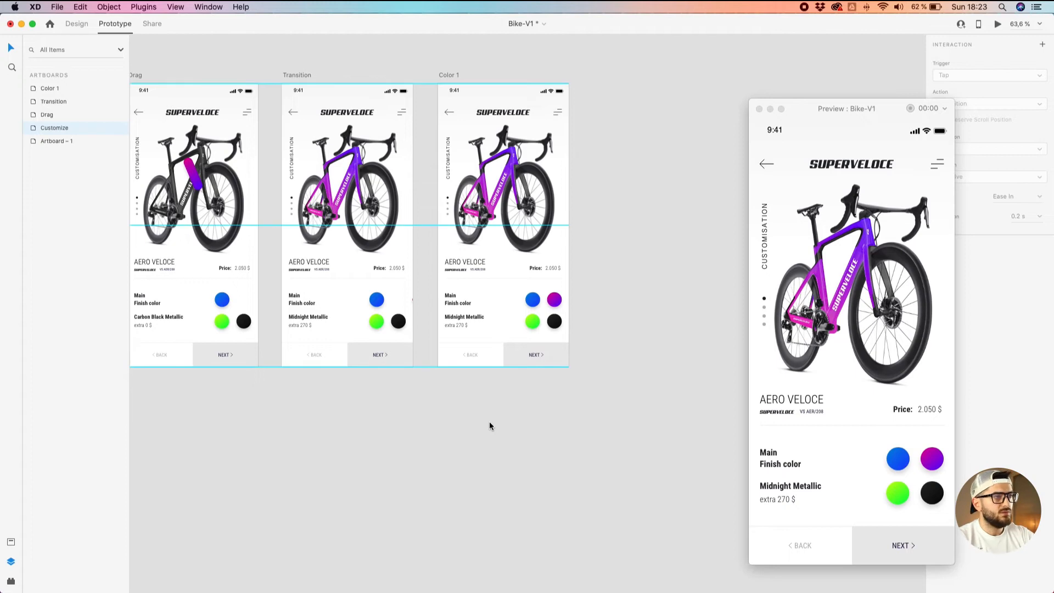
left_click(883, 413)
left_click(329, 430)
left_click_drag(296, 430, 346, 437)
left_click(929, 453)
left_click_drag(929, 452, 829, 297)
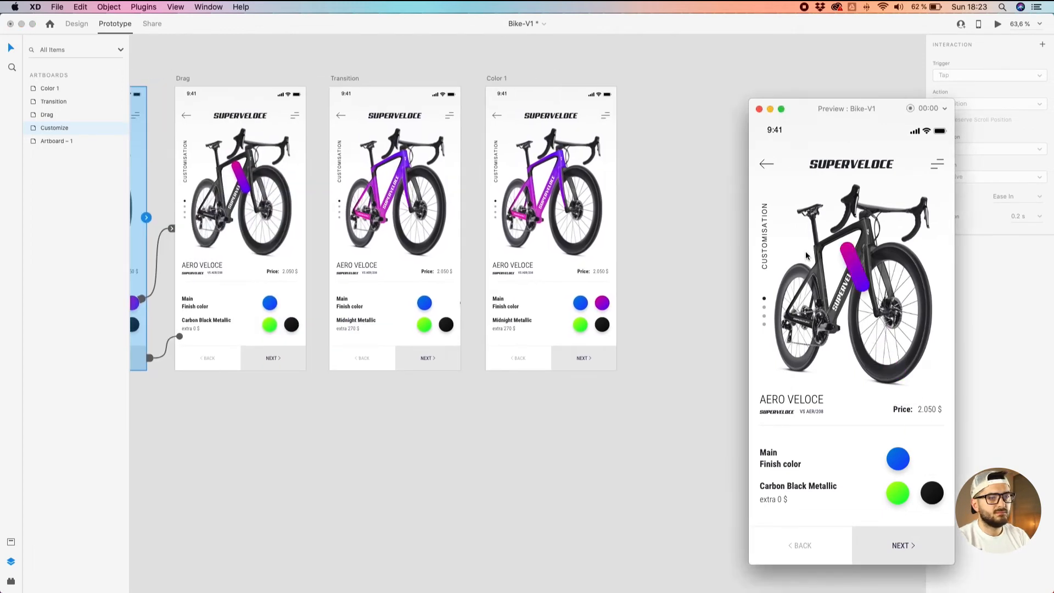
left_click(609, 467)
scroll(580, 233, "down", 2)
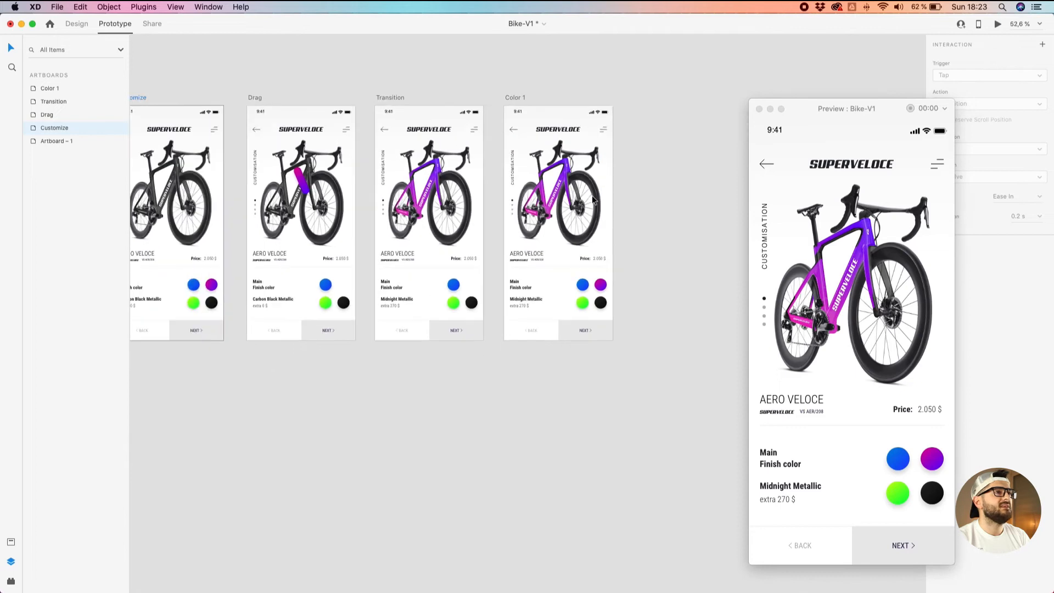
scroll(379, 61, "down", 3)
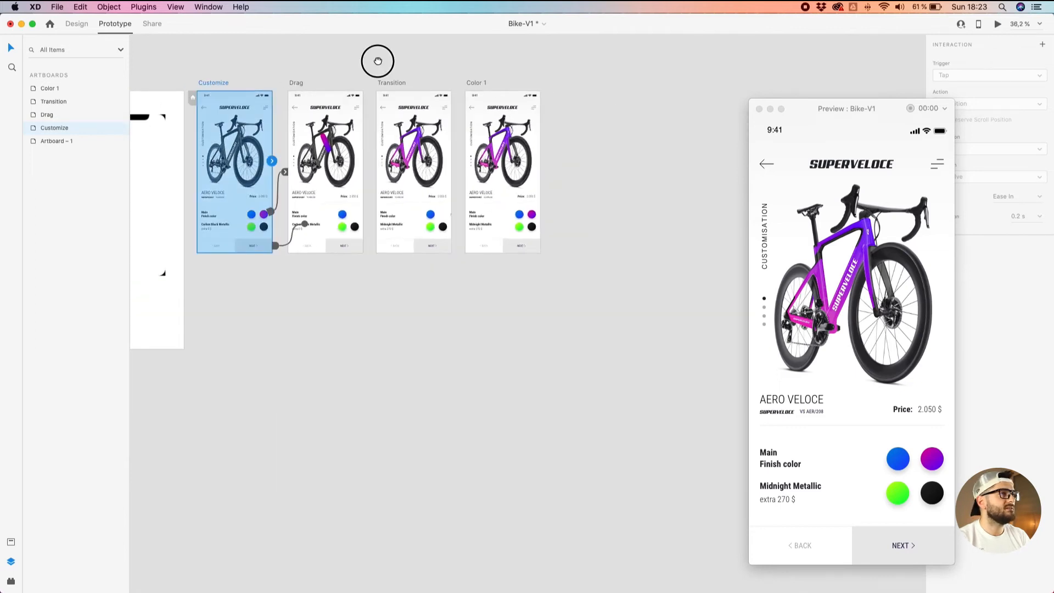
left_click(770, 109)
Duplicate the Color 1 artboard and place the copy directly beside the original.
left_click_drag(621, 103, 719, 115)
scroll(806, 152, "up", 3)
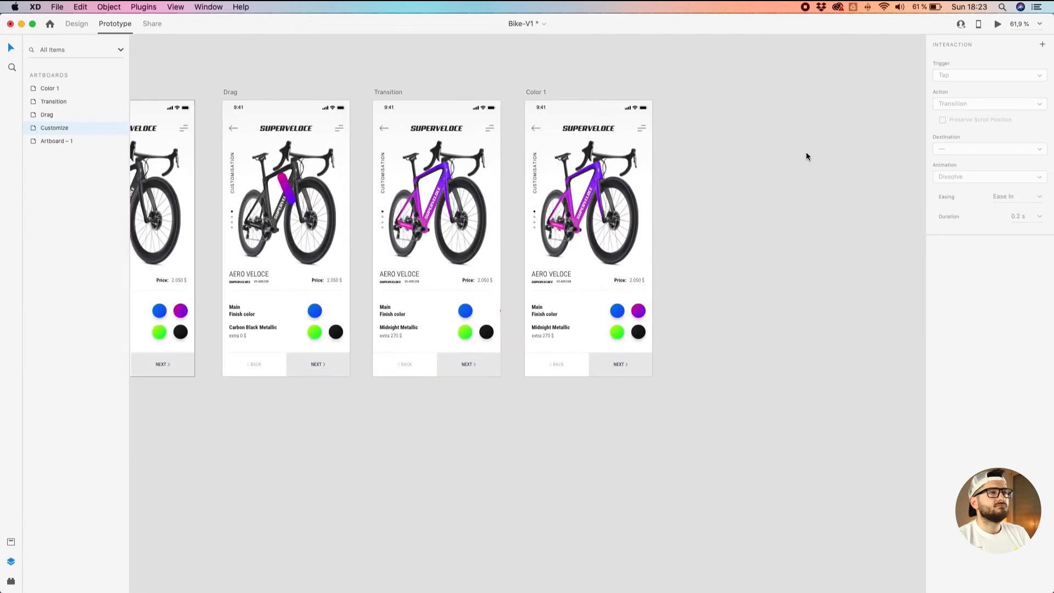
left_click(541, 92)
left_click_drag(685, 97, 606, 100)
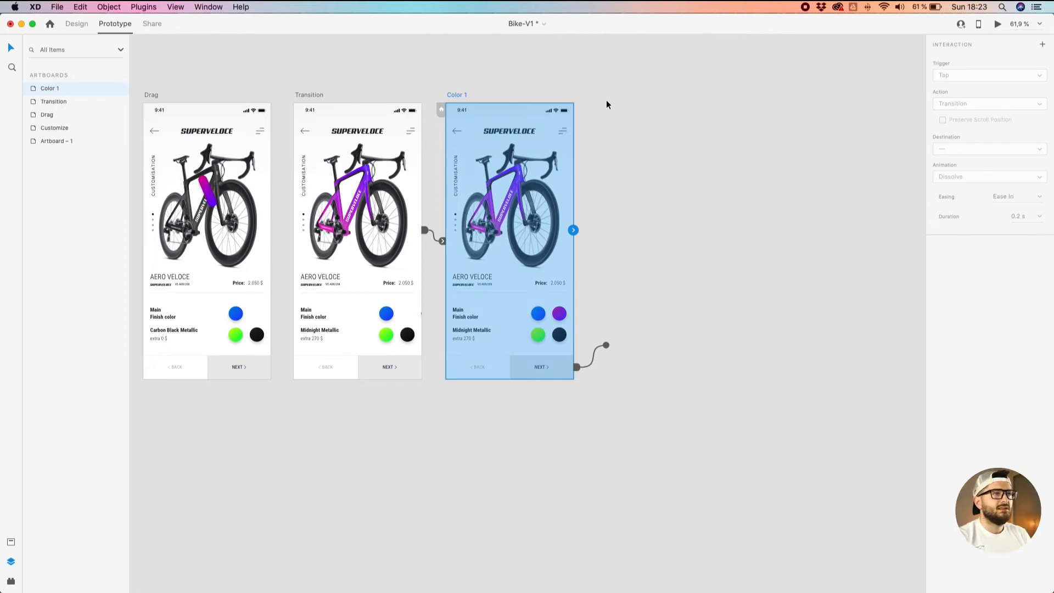
left_click(600, 57)
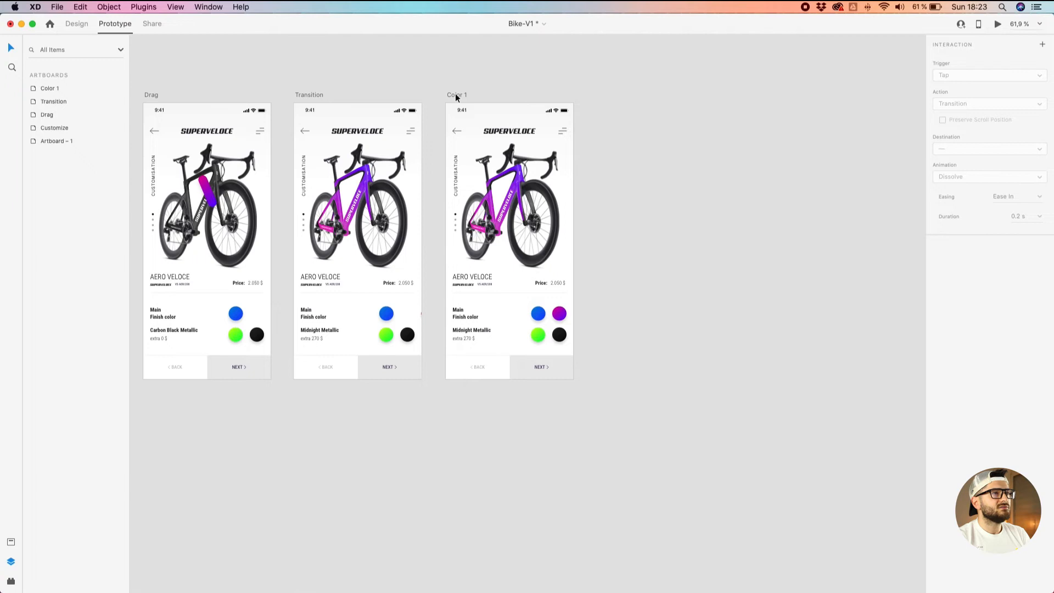
left_click_drag(455, 94, 618, 97)
scroll(802, 230, "up", 3)
left_click(803, 229)
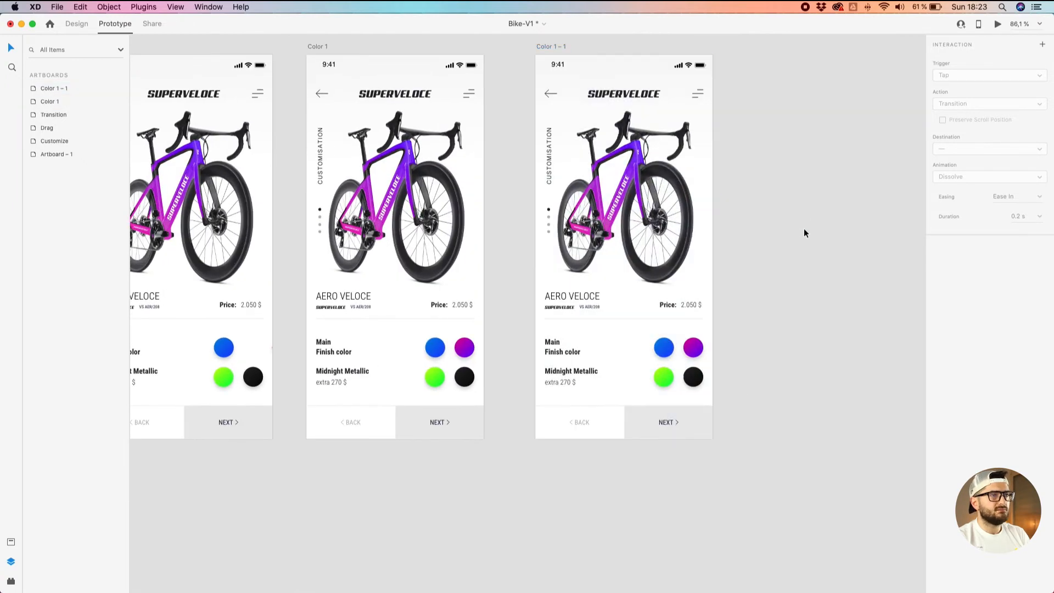
left_click_drag(810, 231, 701, 262)
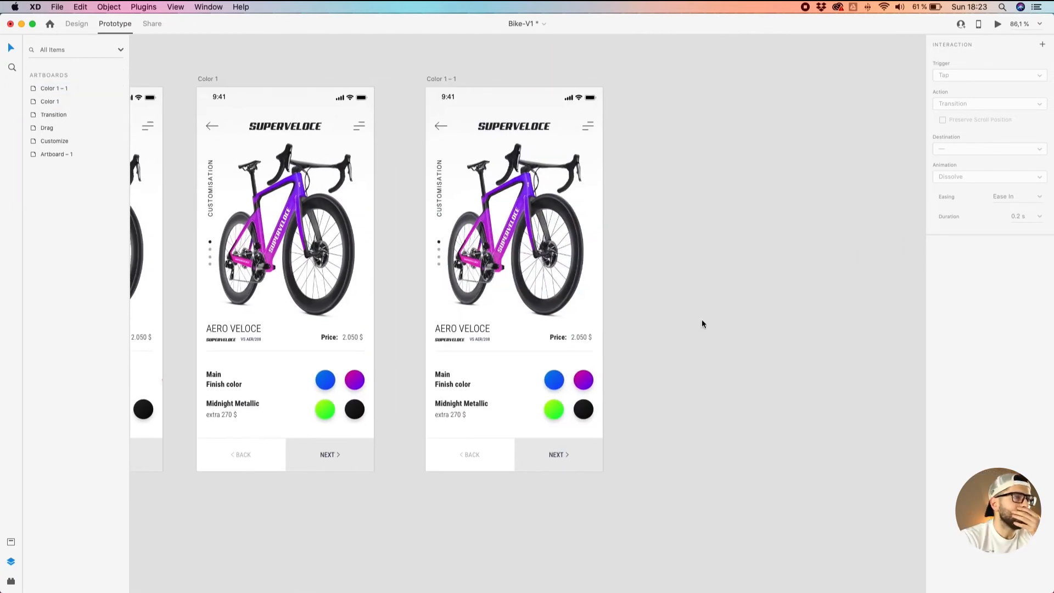
Examine the interactions assigned to the Default State and TAP state of the NEXT button on the Color 1 artboard.
left_click(359, 465)
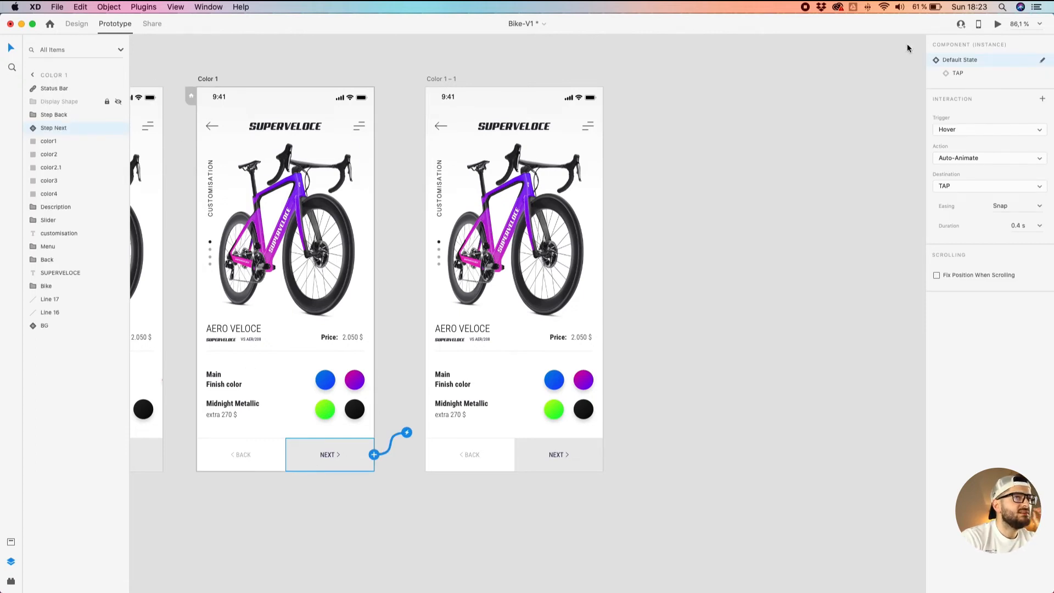
left_click(961, 73)
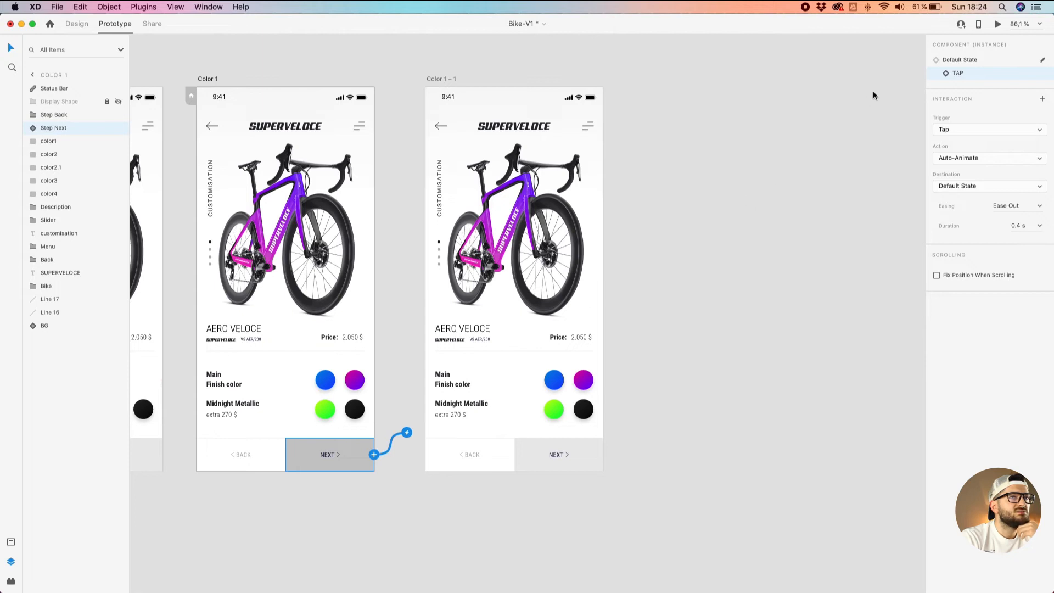
left_click(960, 62)
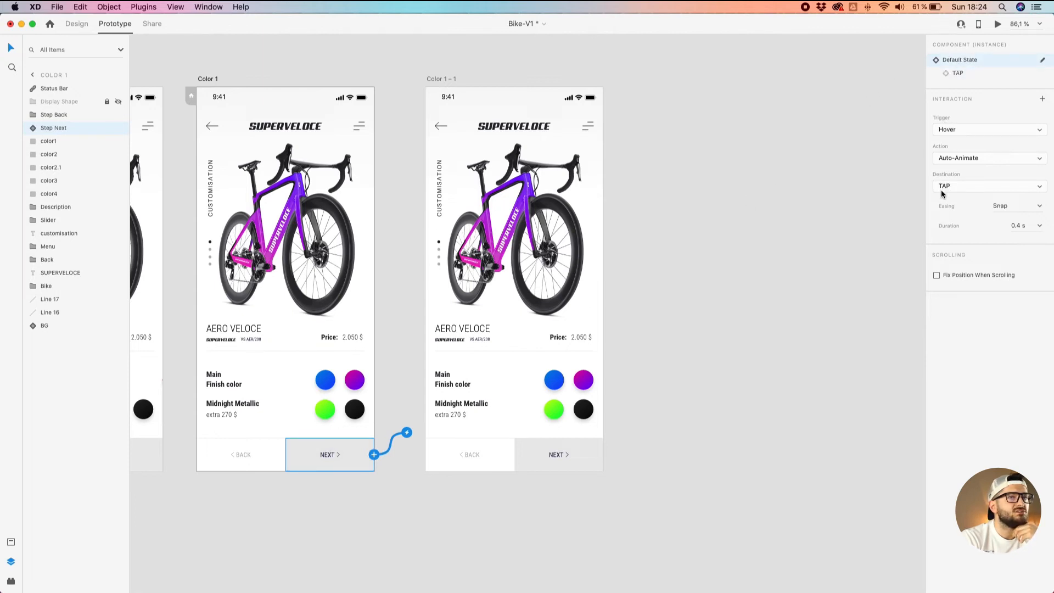
left_click(956, 74)
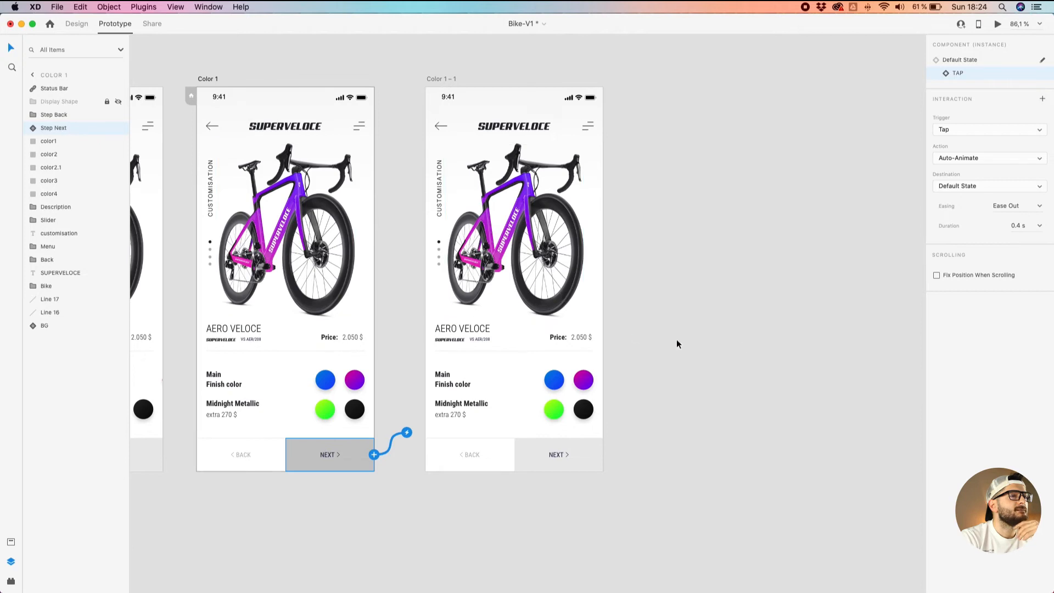
left_click(743, 346)
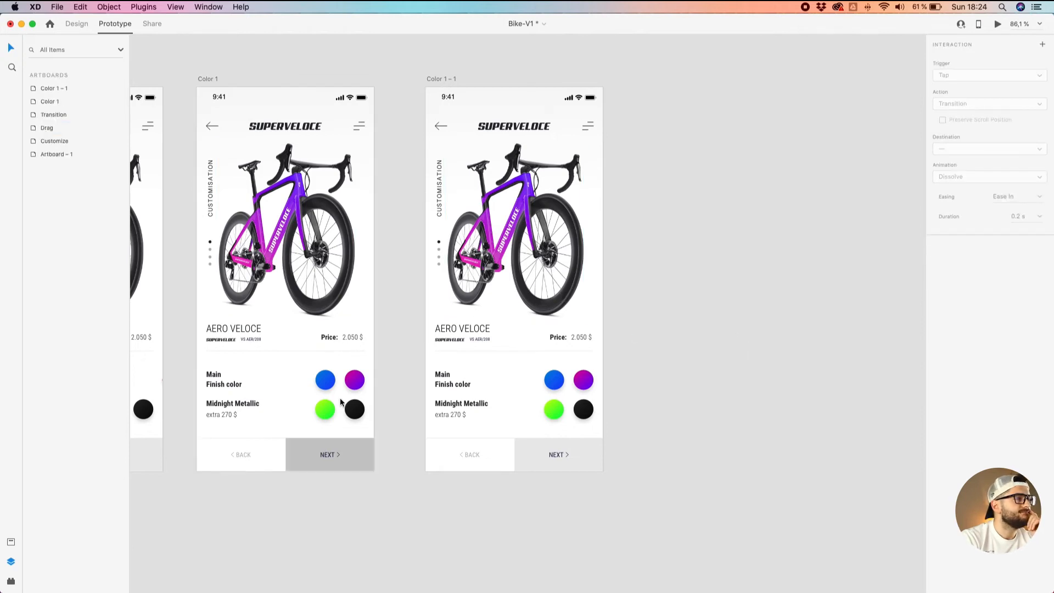
left_click(363, 457)
left_click(971, 61)
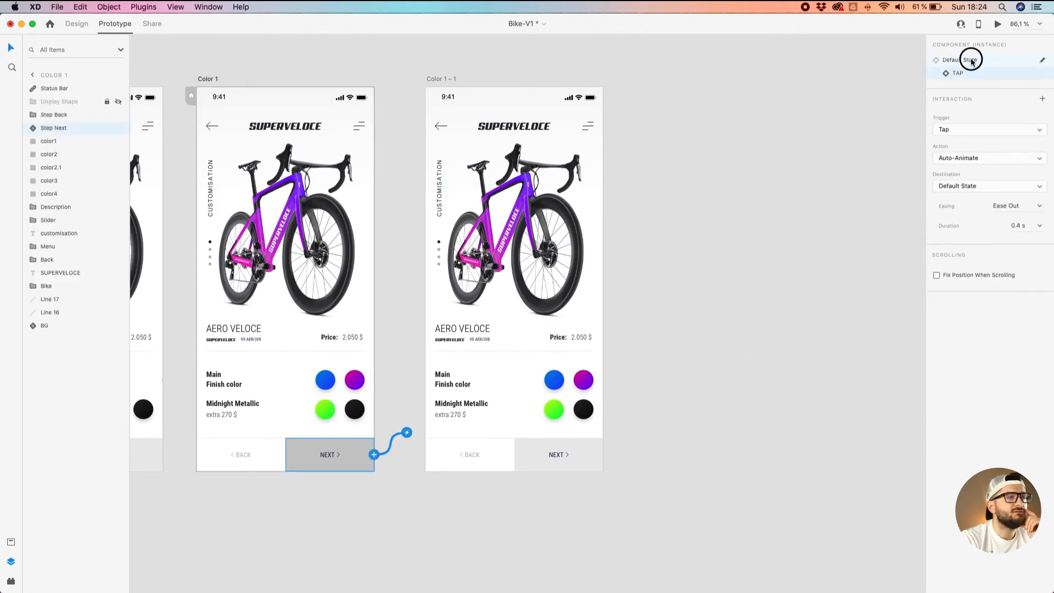
left_click(691, 267)
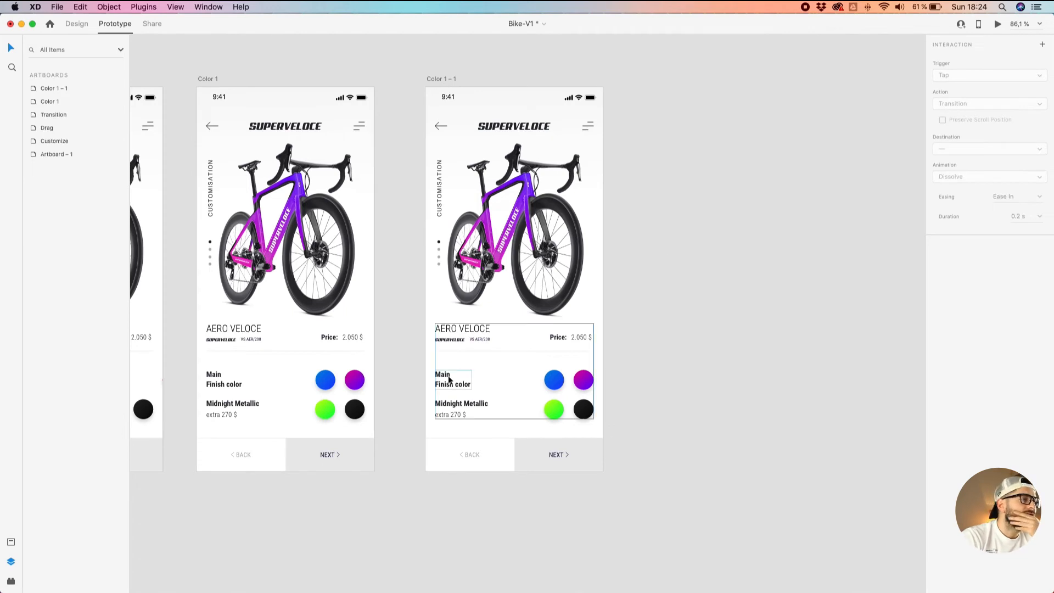
Rename the duplicated artboard as "Customisation 2".
double_click(436, 79)
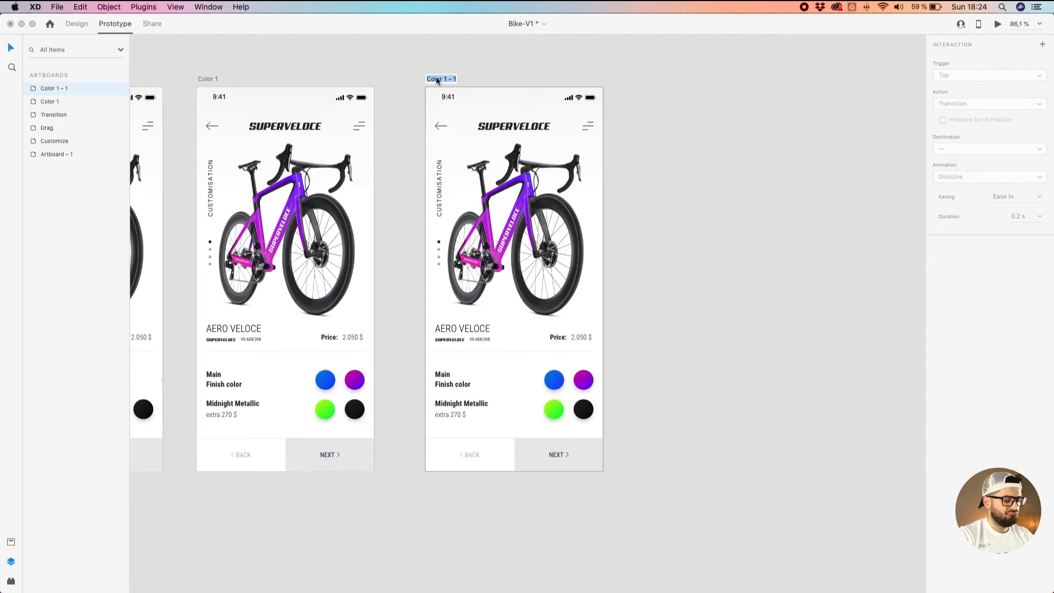
type("Customizai")
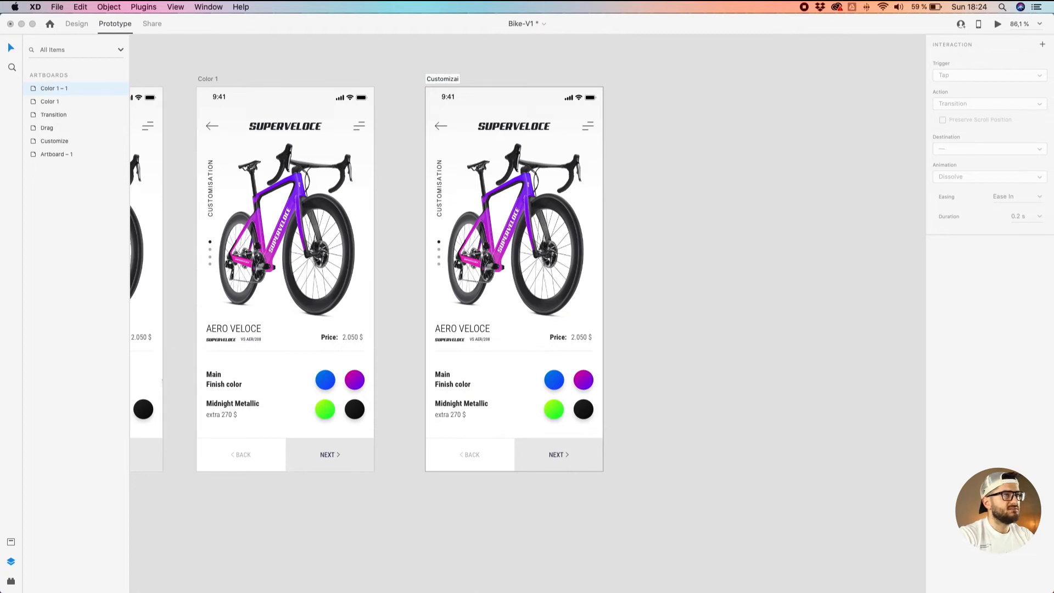
key("BackSpace")
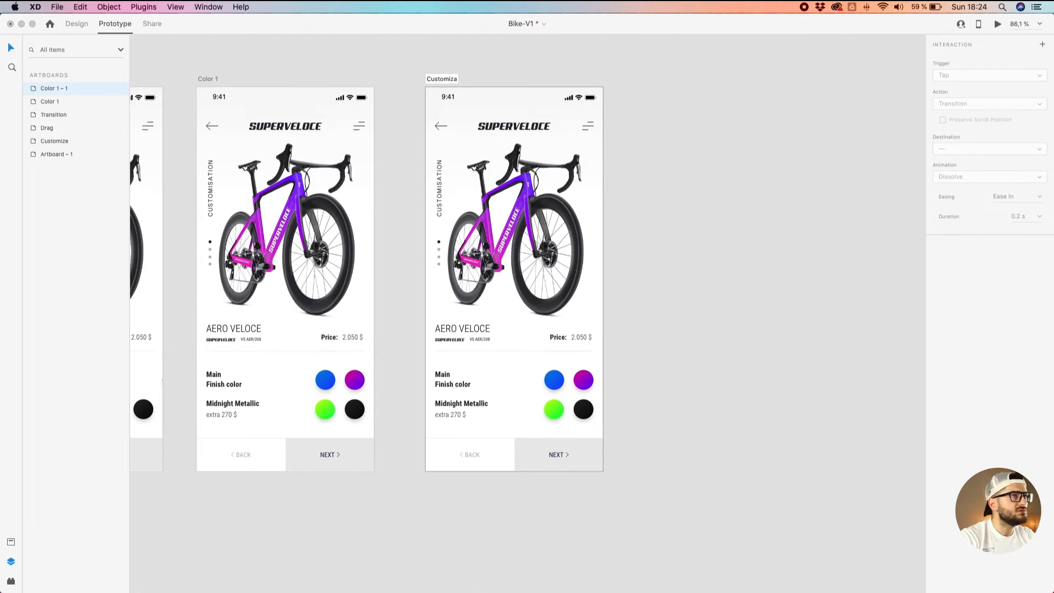
type("ation 2")
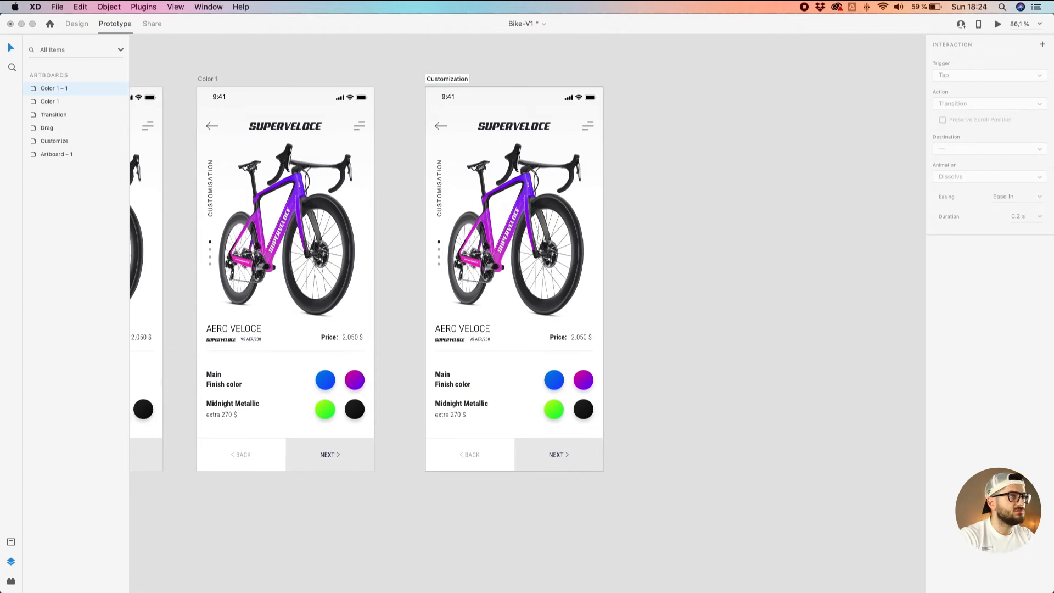
double_click(445, 78)
right_click(445, 78)
left_click(451, 83)
key("Return")
left_click(377, 48)
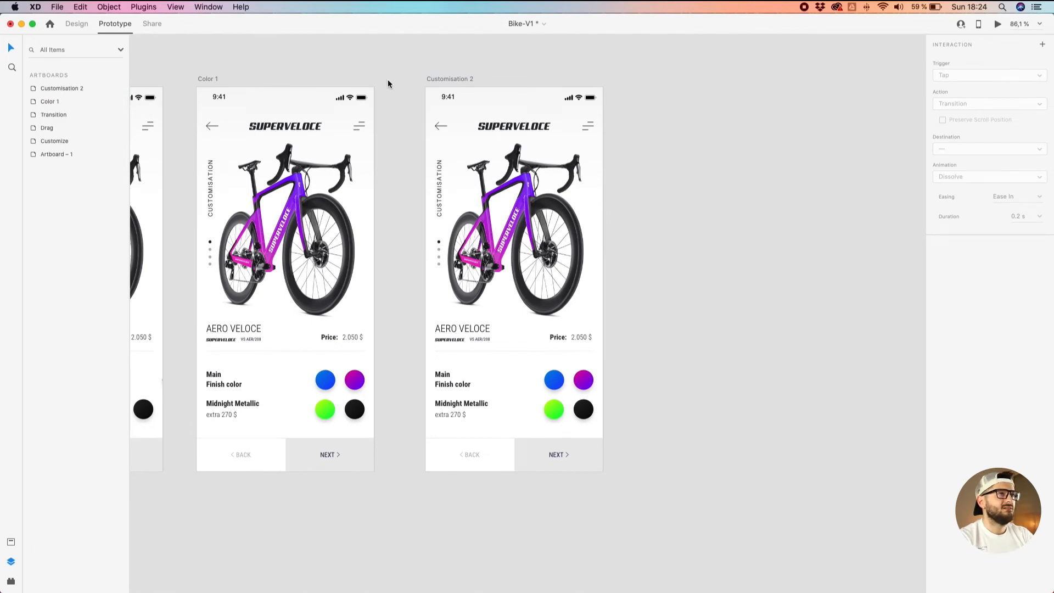
Rename the duplicated artboard as "Step 2".
double_click(456, 79)
left_click(468, 79)
left_click_drag(469, 79, 357, 84)
left_click(441, 80)
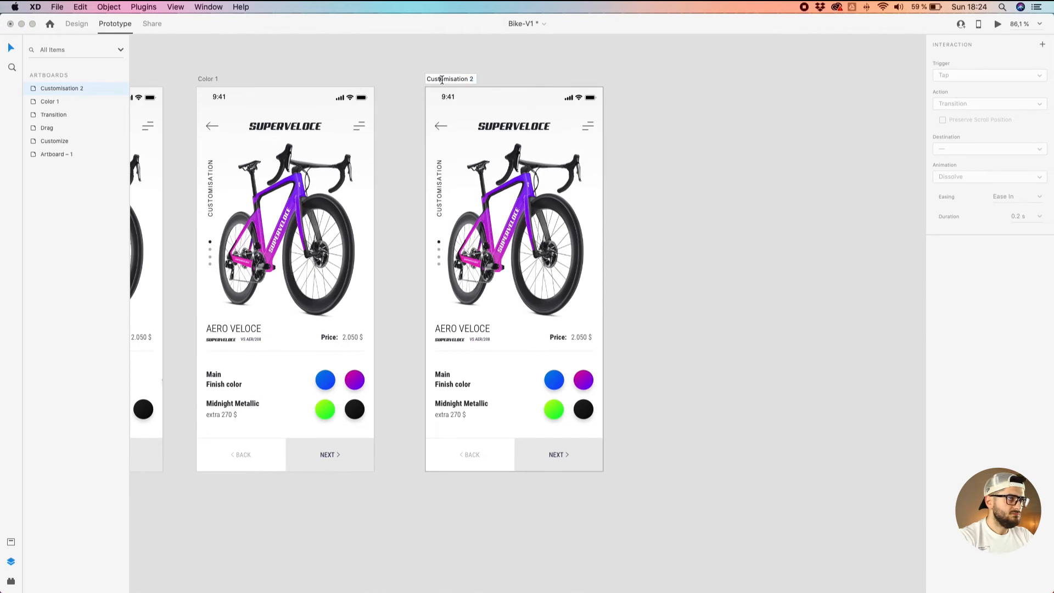
left_click_drag(468, 80, 413, 81)
type("Step")
key("Return")
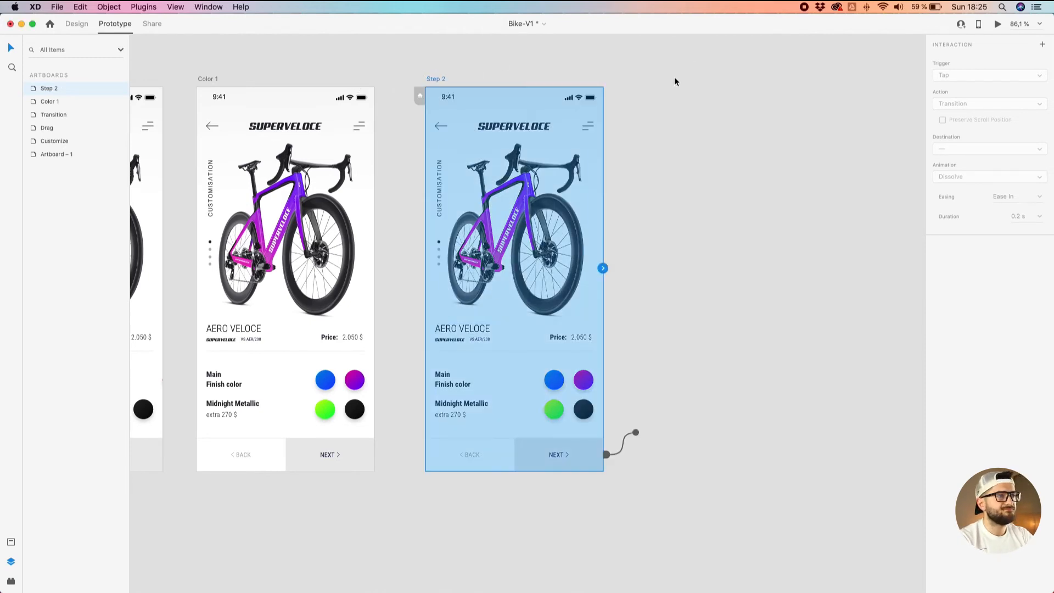
Wire the TAP state of the NEXT button on the Color 1 artboard to the Step 2 artboard.
left_click(344, 457)
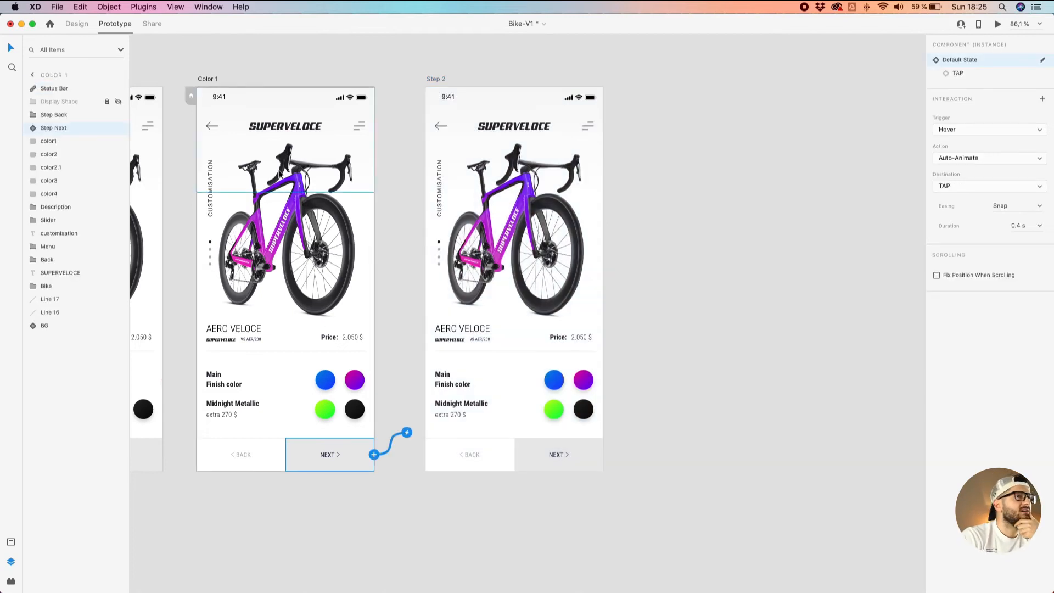
left_click(966, 73)
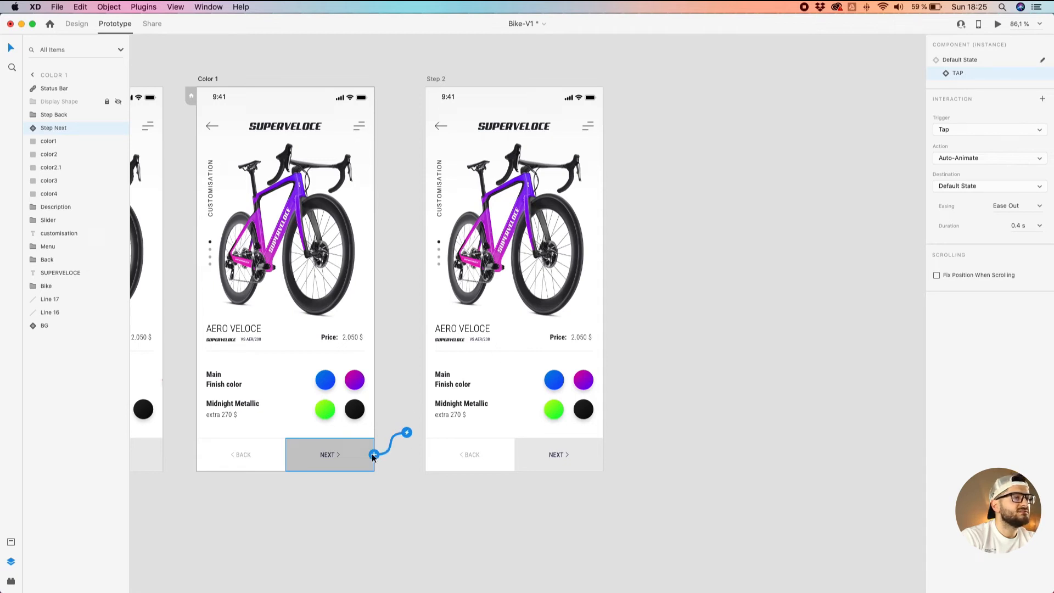
left_click_drag(374, 456, 473, 437)
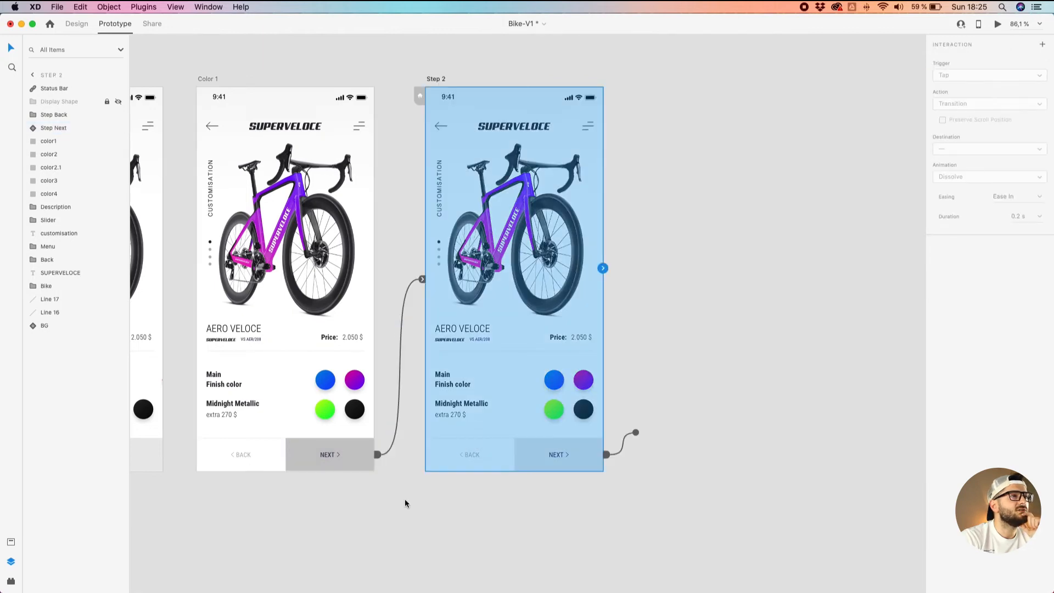
Set the destination of the NEXT button's auto-animated Tap interaction in its TAP state to the Step 2 artboard.
left_click(369, 456)
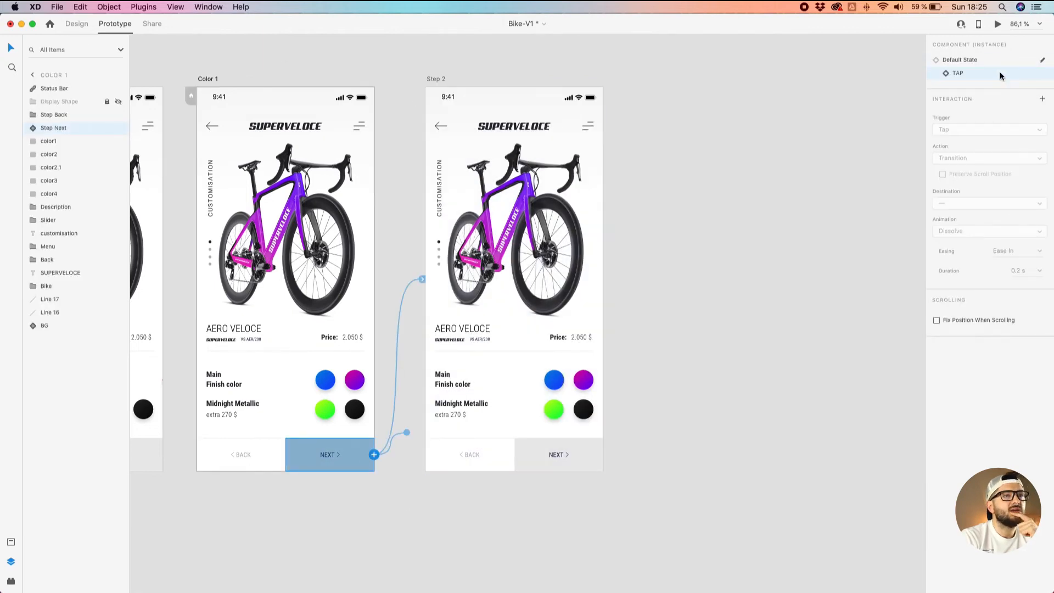
left_click(1043, 99)
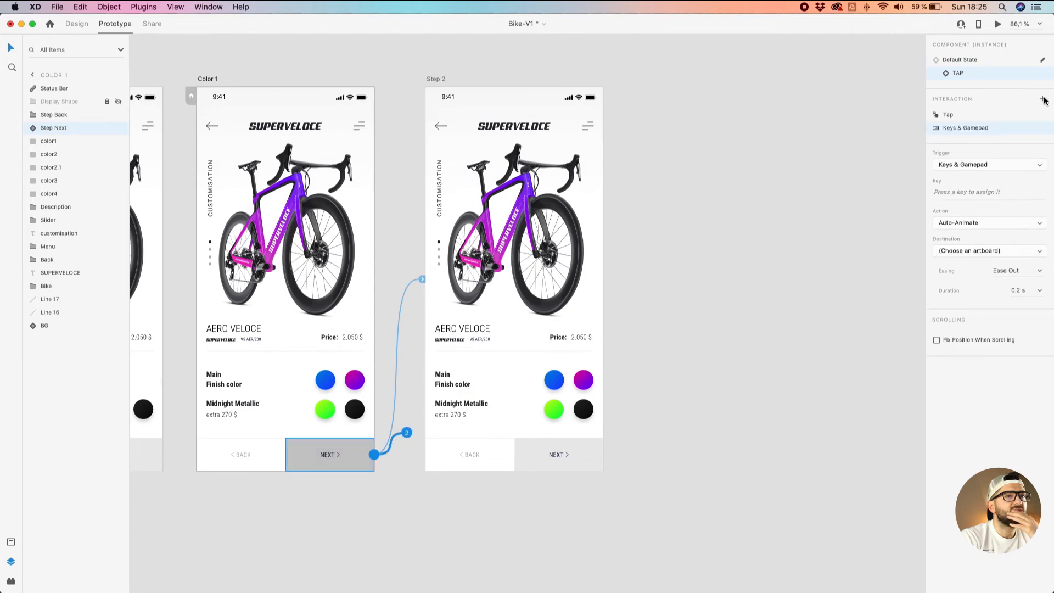
left_click(959, 114)
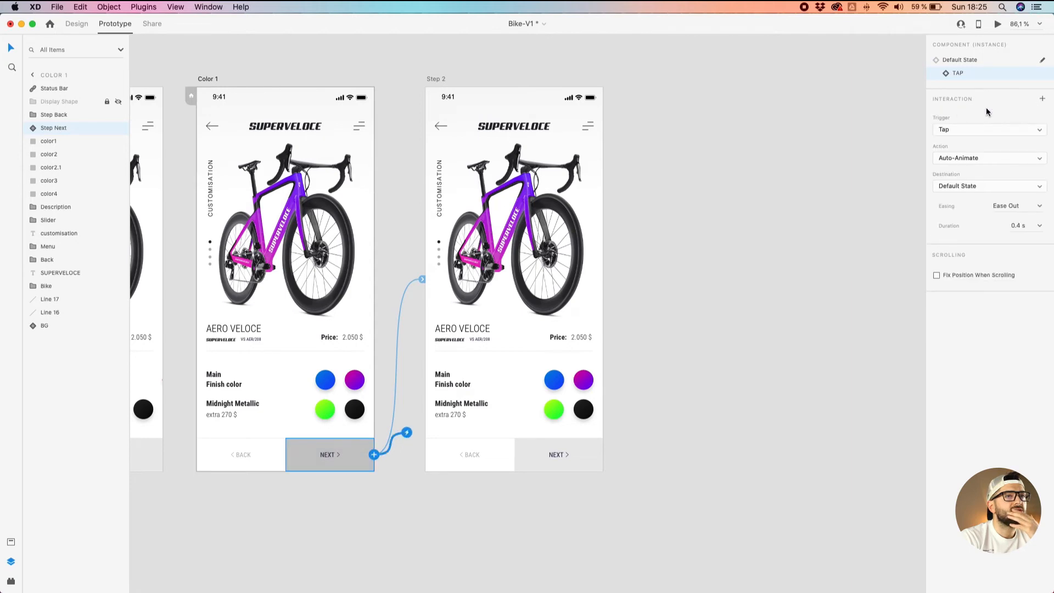
left_click(995, 186)
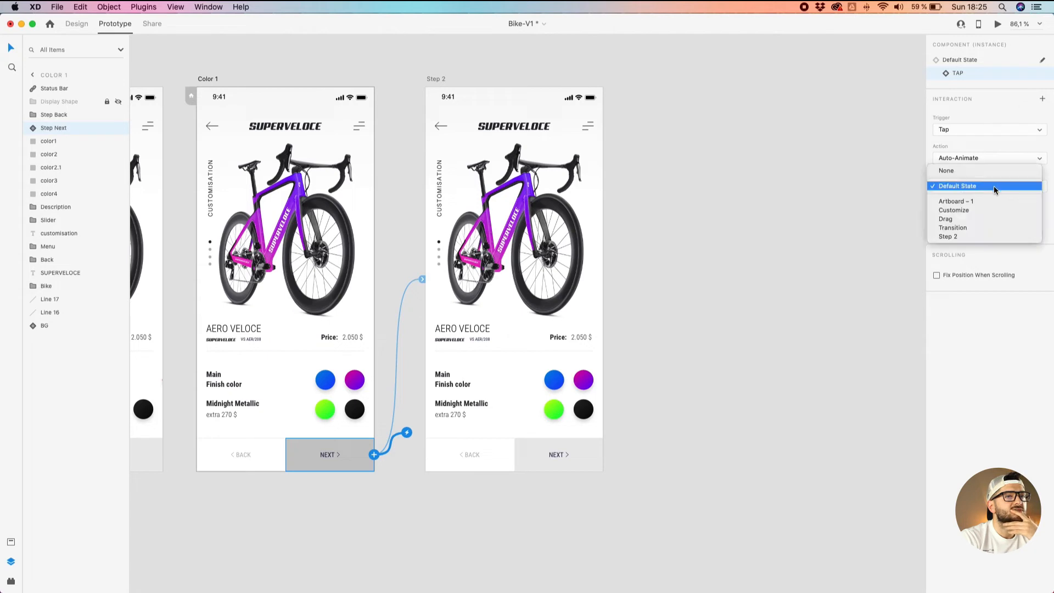
left_click(955, 235)
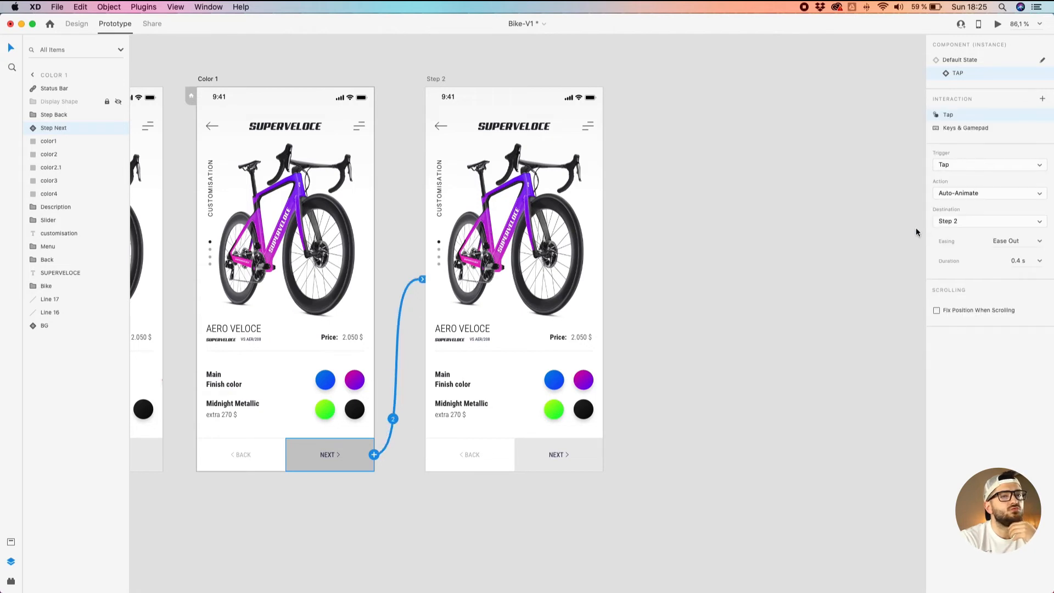
Preview the prototype from the Color 1 artboard and test its NEXT button.
left_click(206, 54)
left_click(203, 78)
left_click(315, 462)
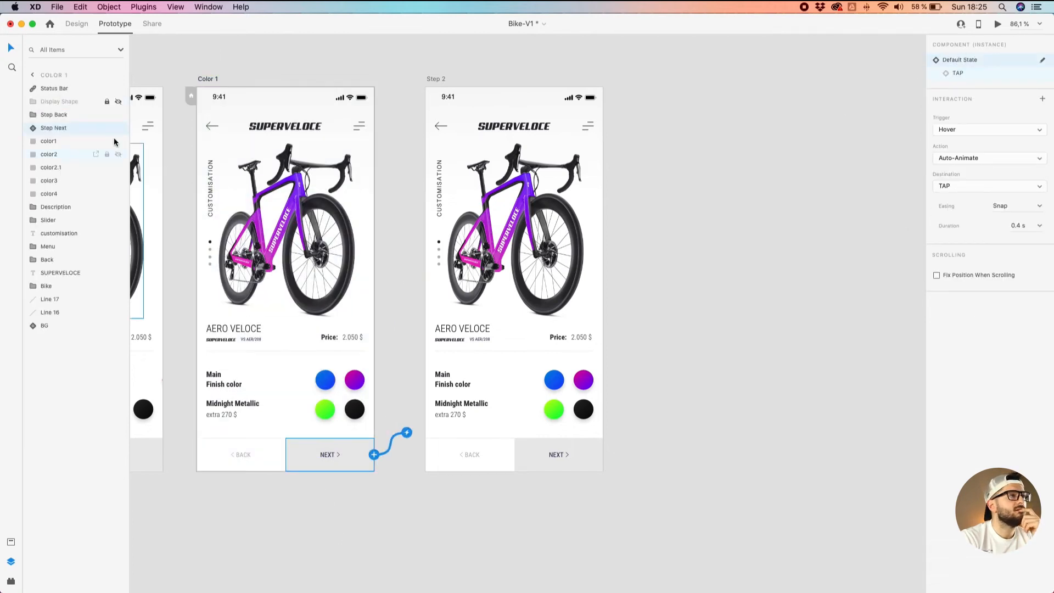
left_click(209, 79)
left_click(997, 23)
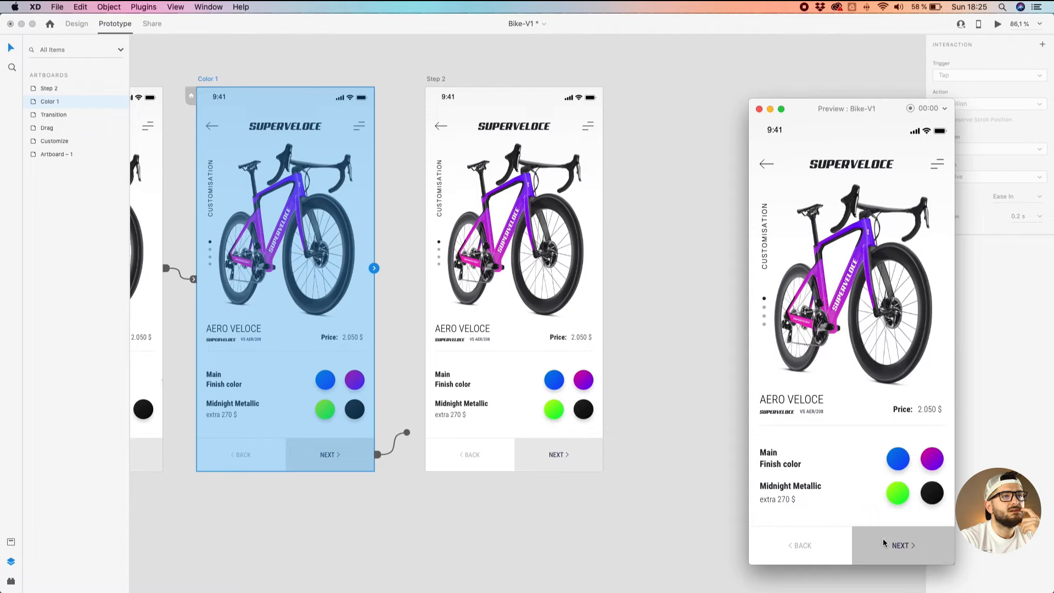
left_click(627, 508)
left_click(572, 295)
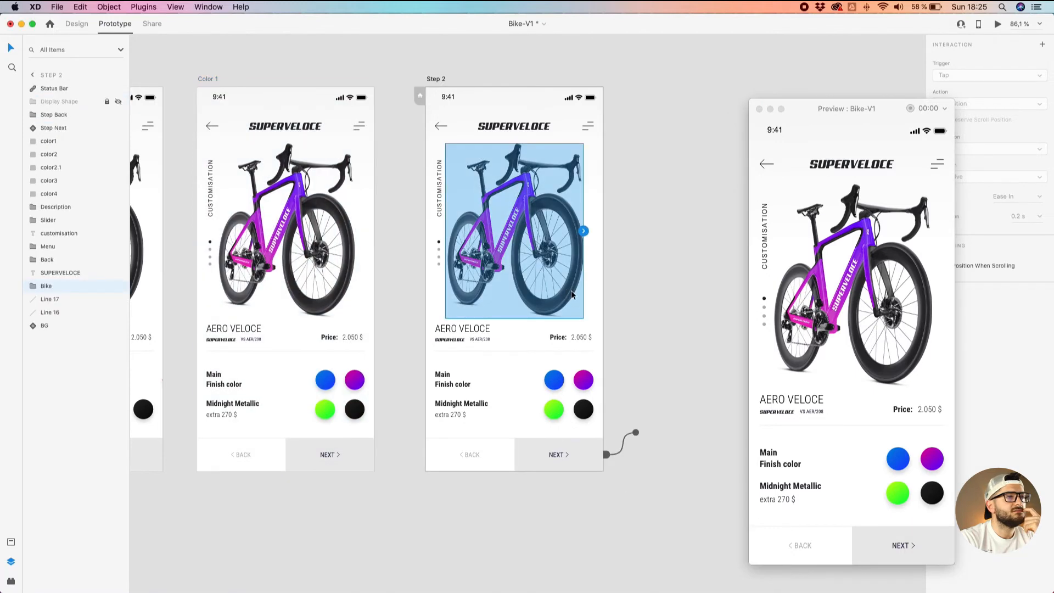
Test the NEXT transition with the purple swatch on Step 2 shifted upward, and return the swatch to its original place.
left_click(582, 379)
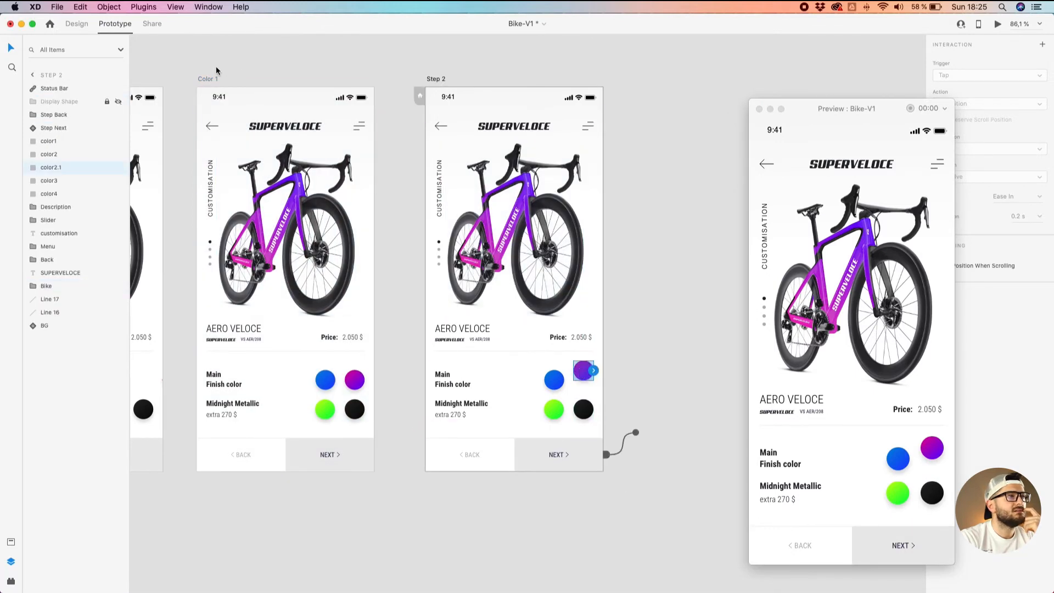
left_click(204, 78)
left_click(906, 548)
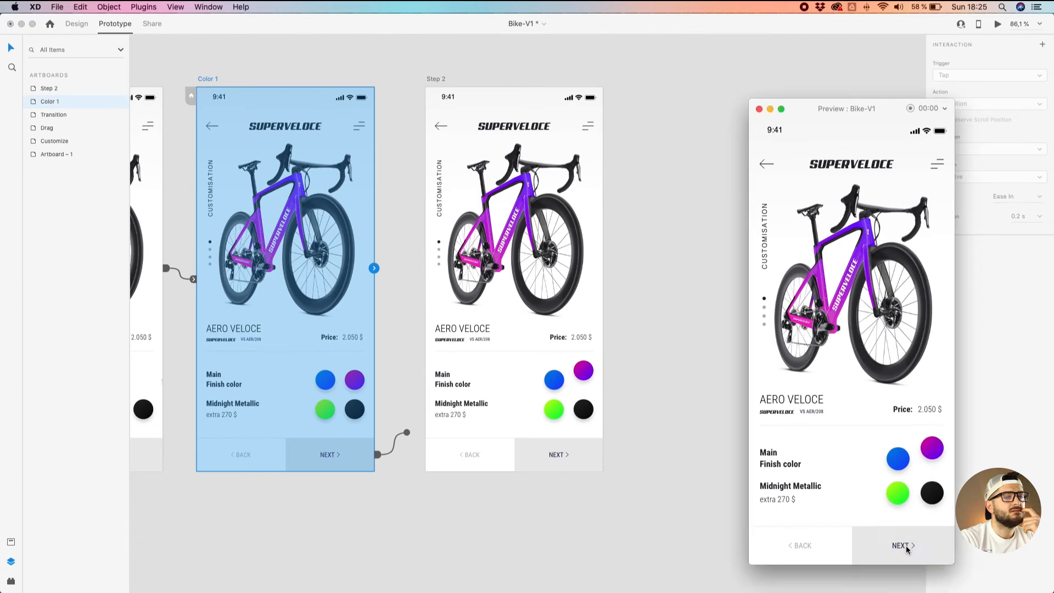
left_click(688, 539)
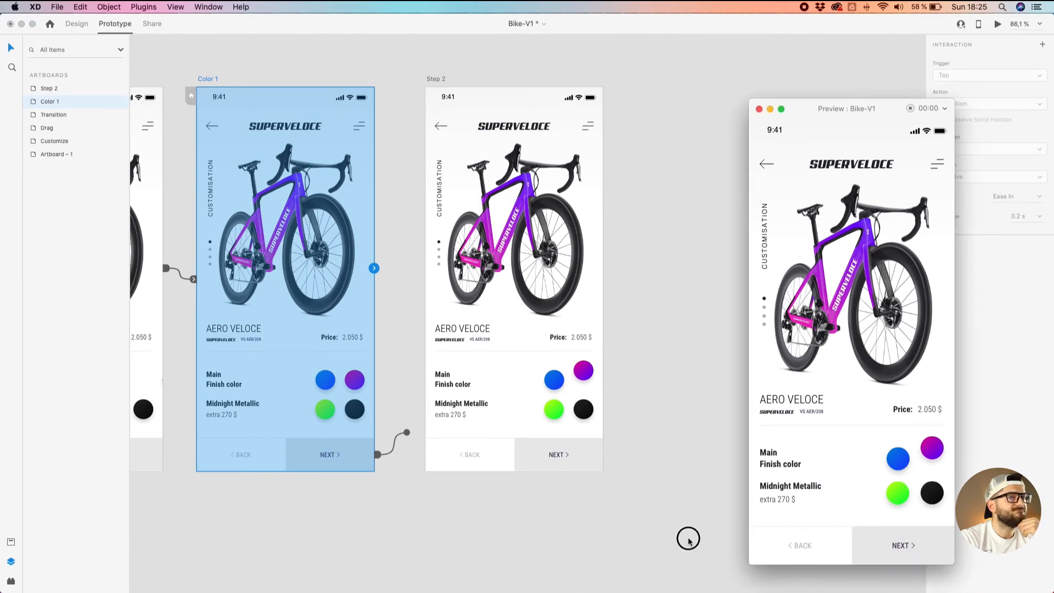
left_click(581, 372)
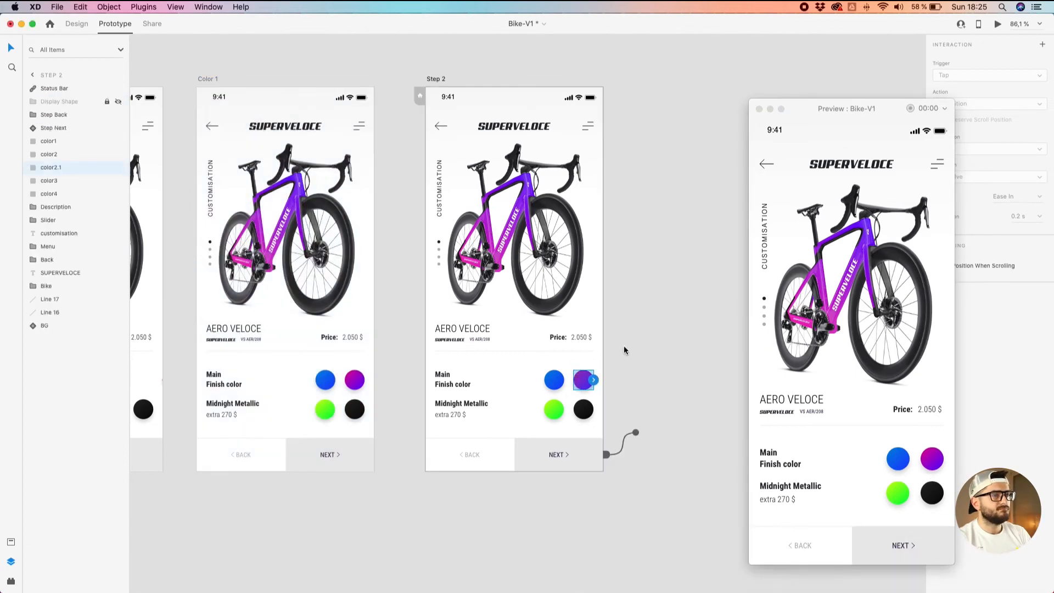
Change the "Main Finish color" label on the Step 2 artboard to "Secondary Finish color".
left_click(604, 297)
scroll(605, 297, "down", 1)
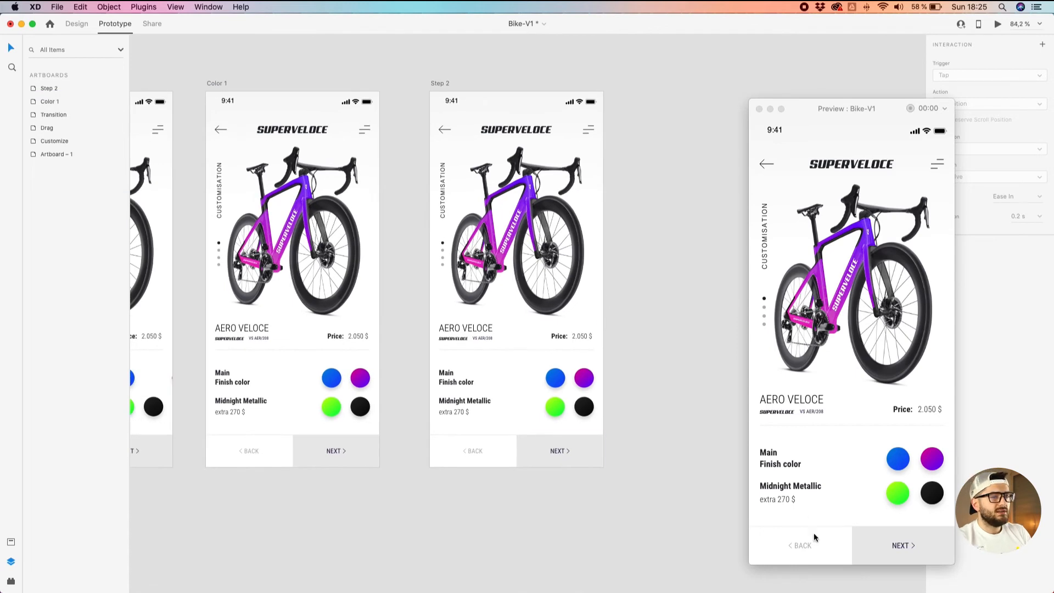
scroll(448, 414, "up", 5)
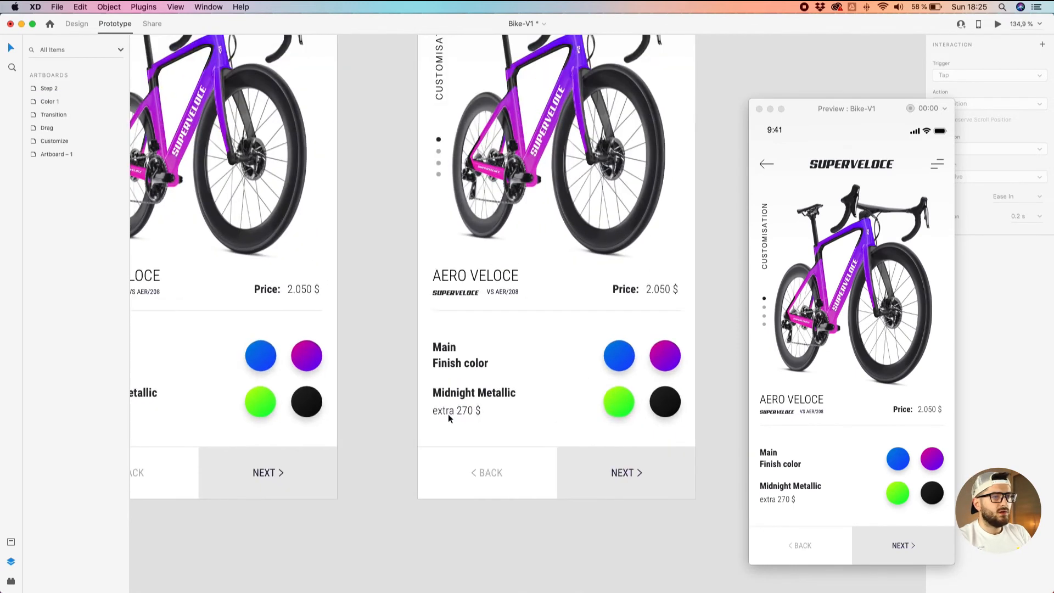
double_click(445, 356)
double_click(443, 351)
type("Secondaty")
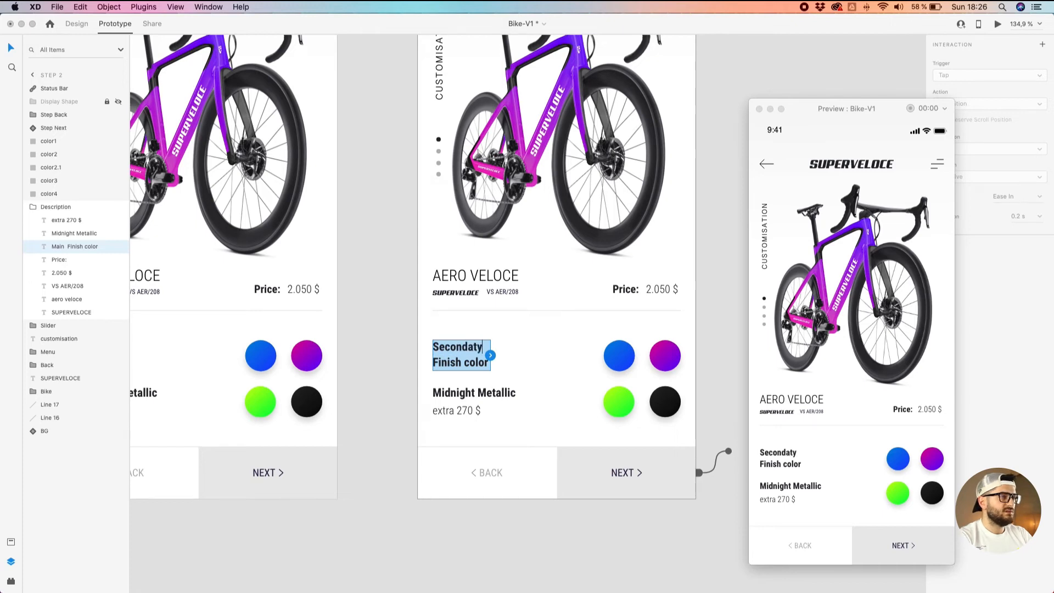
key("BackSpace")
type("ry")
key("Return")
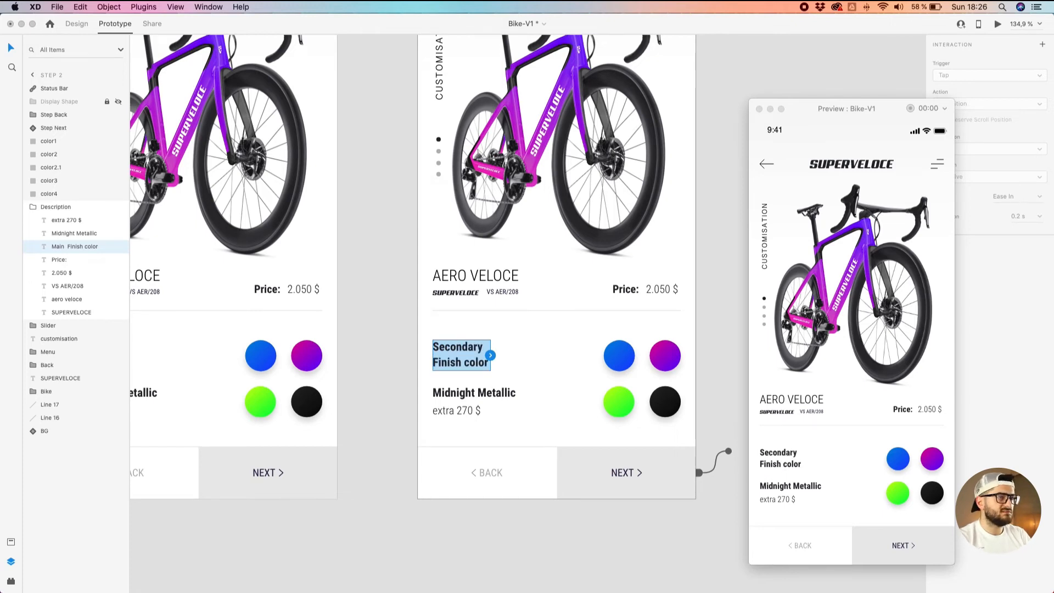
key("Escape")
left_click(371, 328)
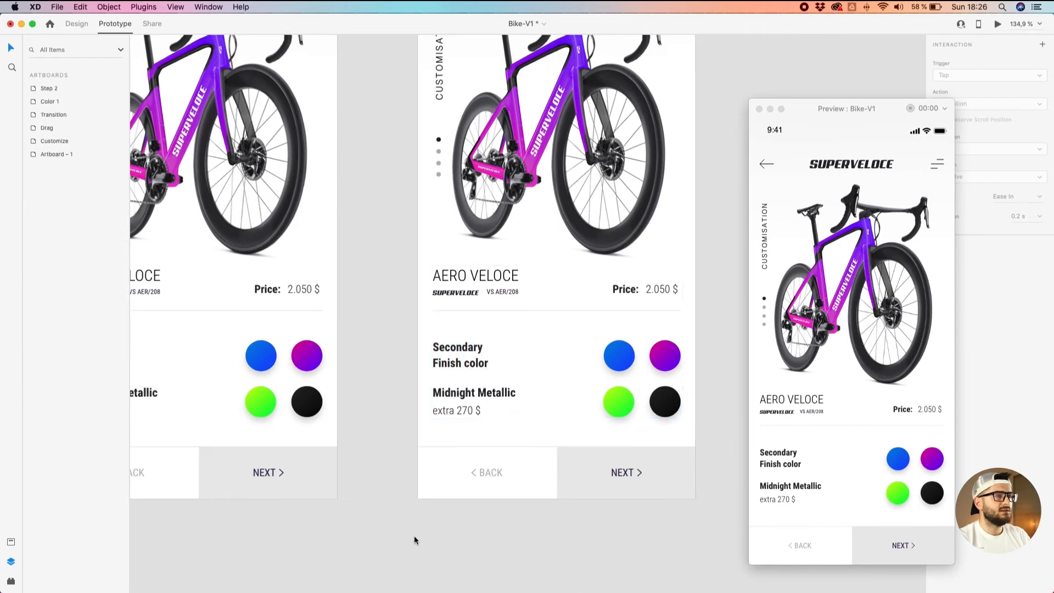
Copy the finish name "Carbon Black Metallic" from the description on the Drag artboard.
scroll(414, 536, "down", 3)
double_click(448, 431)
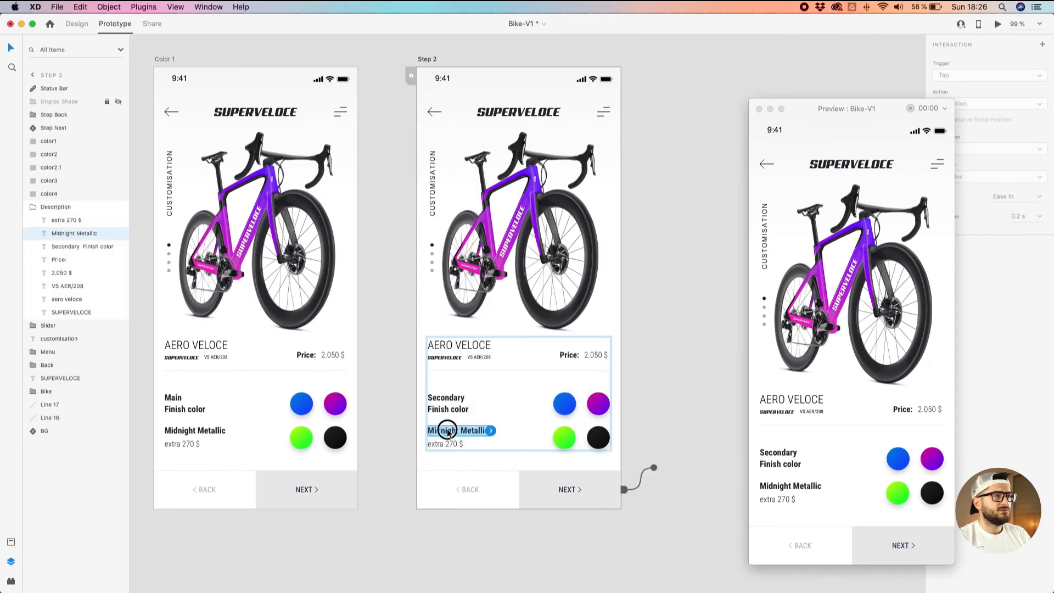
double_click(448, 429)
key("Escape")
left_click_drag(270, 561, 590, 532)
left_click_drag(272, 485, 535, 488)
double_click(301, 404)
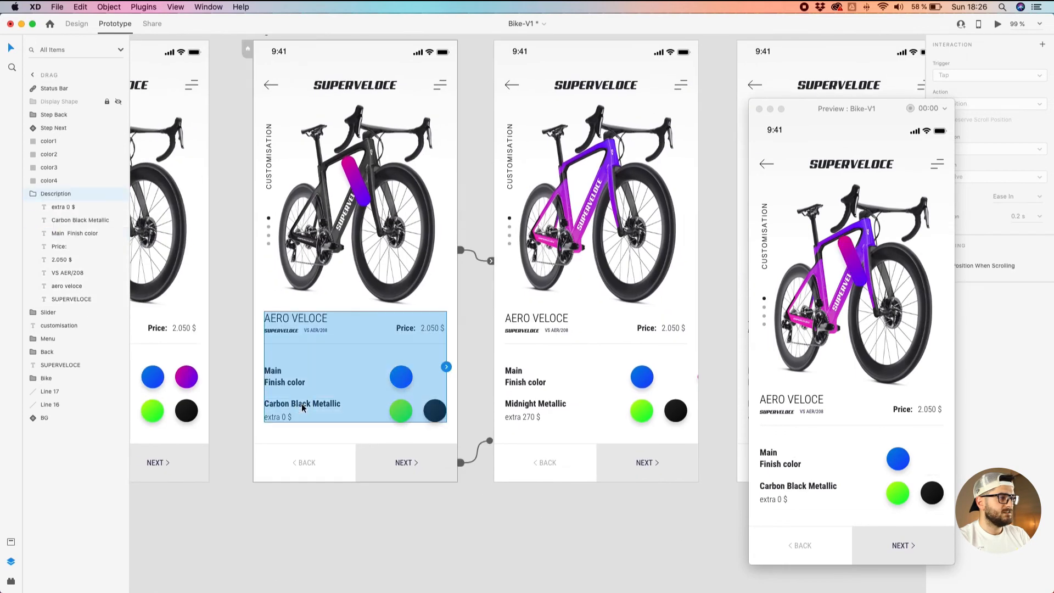
double_click(301, 404)
left_click(301, 404)
key("super+a")
key("super+c")
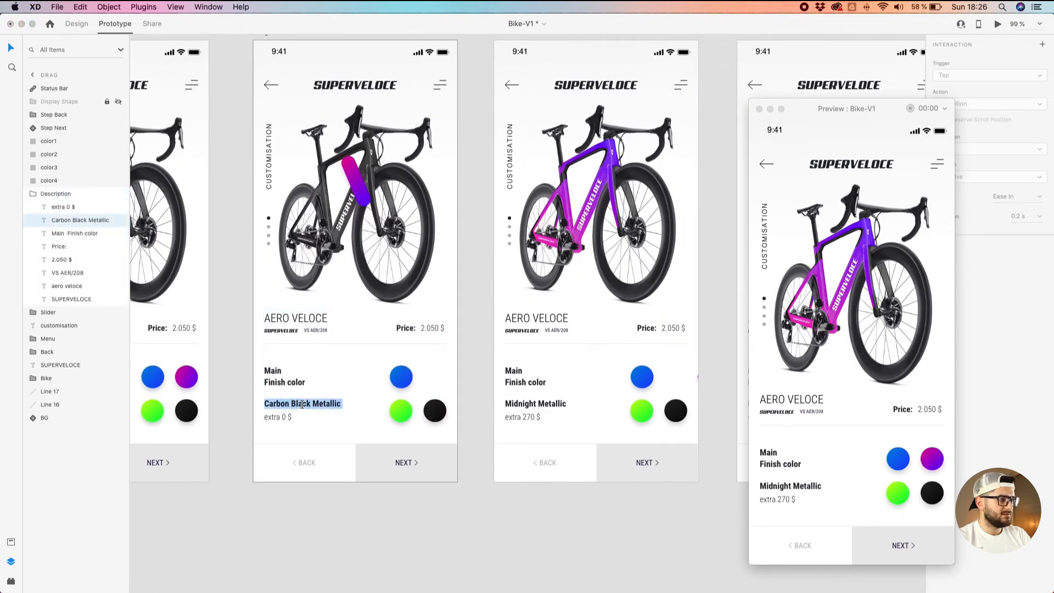
Replace the finish name "Midnight Metallic" on the Step 2 artboard with the copied "Carbon Black Metallic".
left_click(404, 522)
scroll(254, 515, "right", 5)
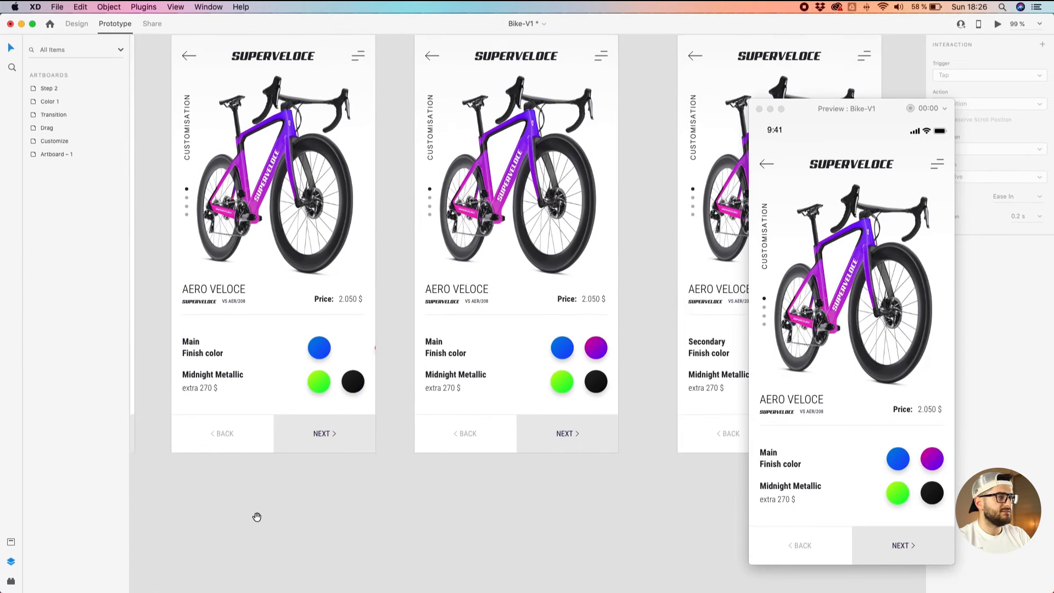
left_click(405, 367)
double_click(404, 367)
double_click(404, 367)
key("super+v")
Change the surcharge text below the finish name on Step 2 to "extra 0 $".
left_click(398, 382)
double_click(399, 381)
double_click(401, 383)
key("BackSpace")
key("BackSpace")
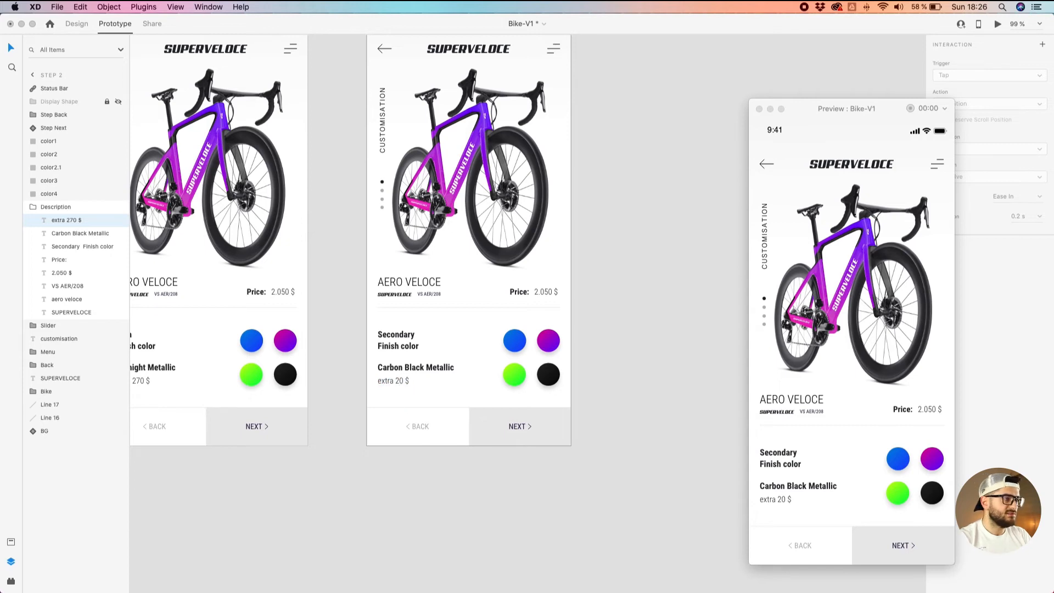
left_click(418, 494)
scroll(419, 495, "down", 3)
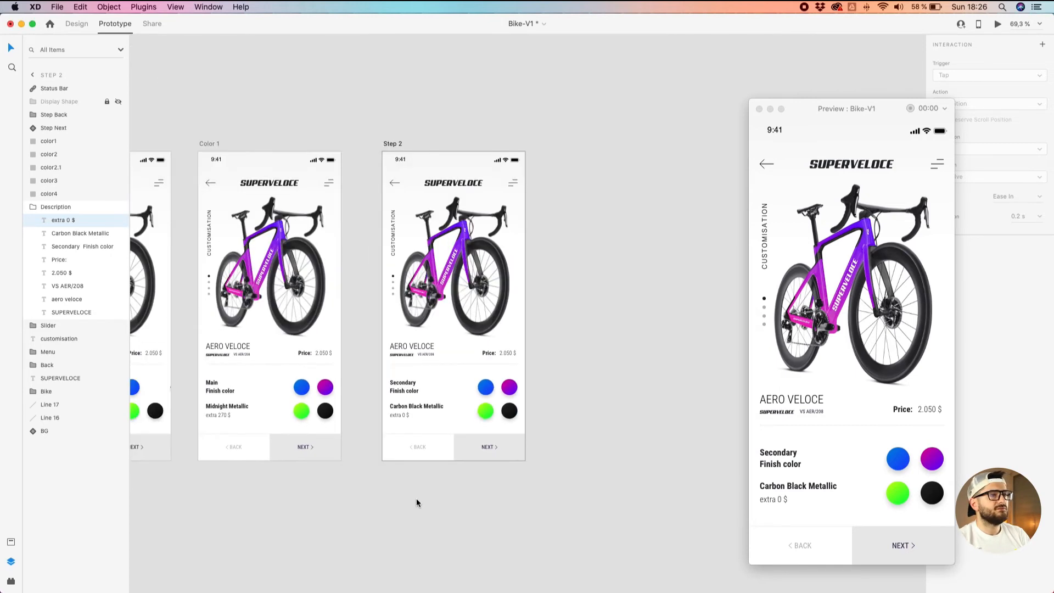
scroll(473, 492, "left", 3)
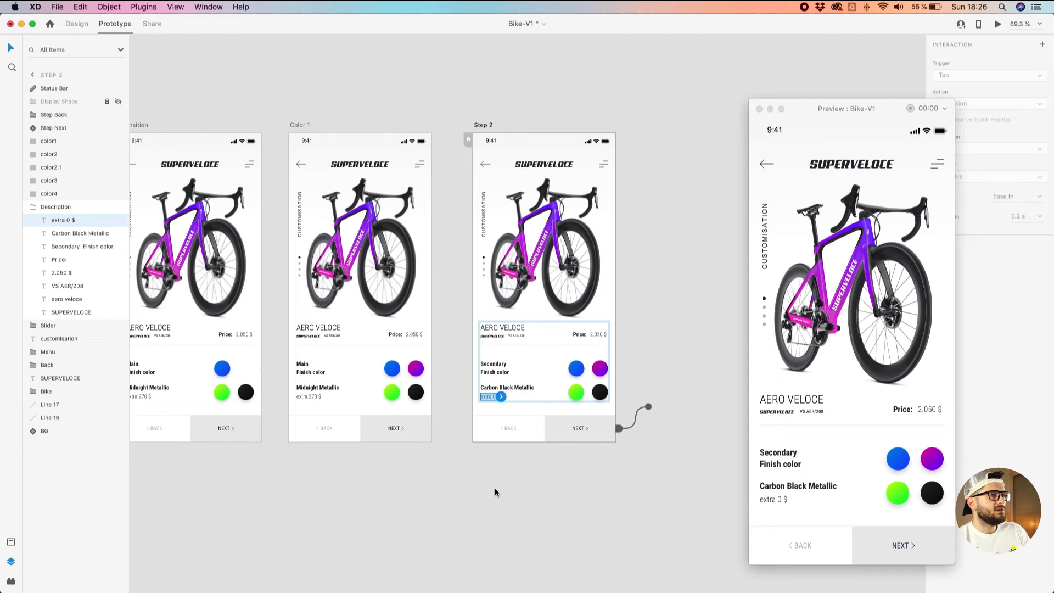
left_click(516, 489)
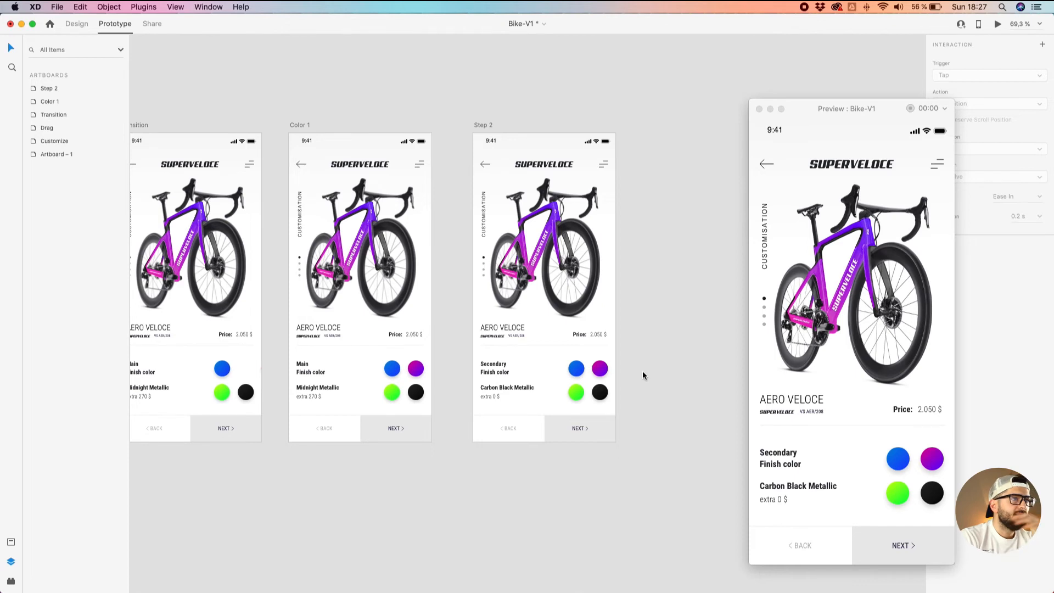
Duplicate the Step 2 artboard and place the copy beside the original.
left_click(502, 107)
left_click_drag(516, 106, 426, 125)
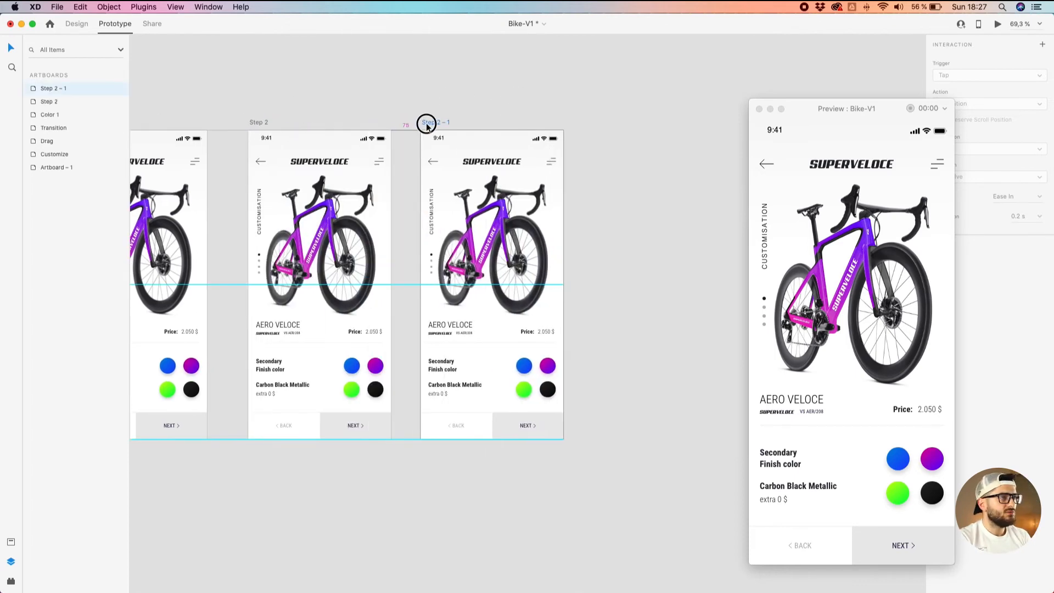
left_click(651, 359)
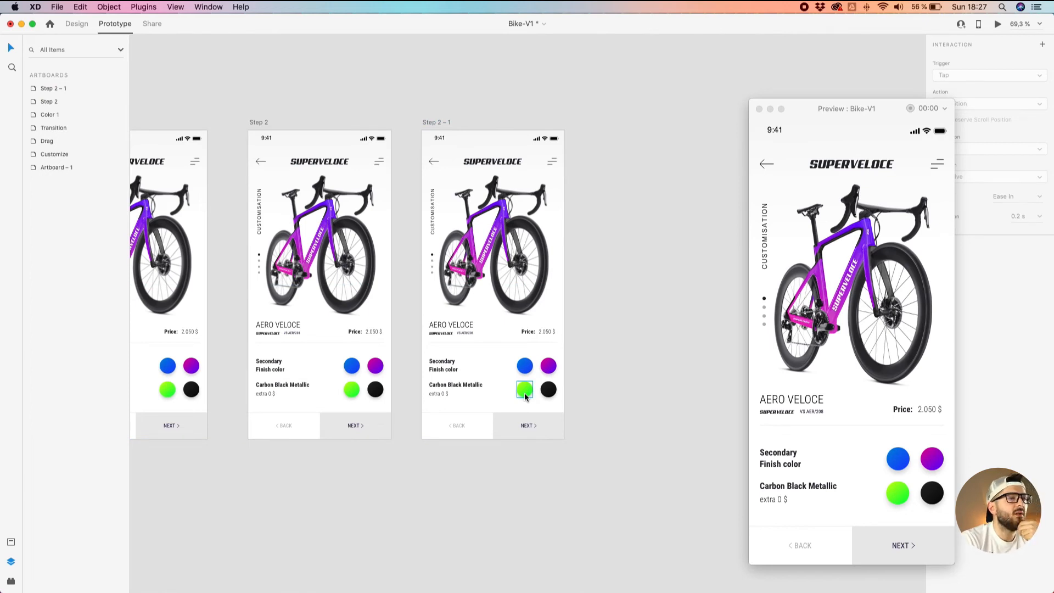
Move the green swatch onto the bike frame on Step 2 – 1 and reshape it into a narrow upright bar about 139 high.
left_click_drag(525, 394, 479, 225)
left_click(77, 24)
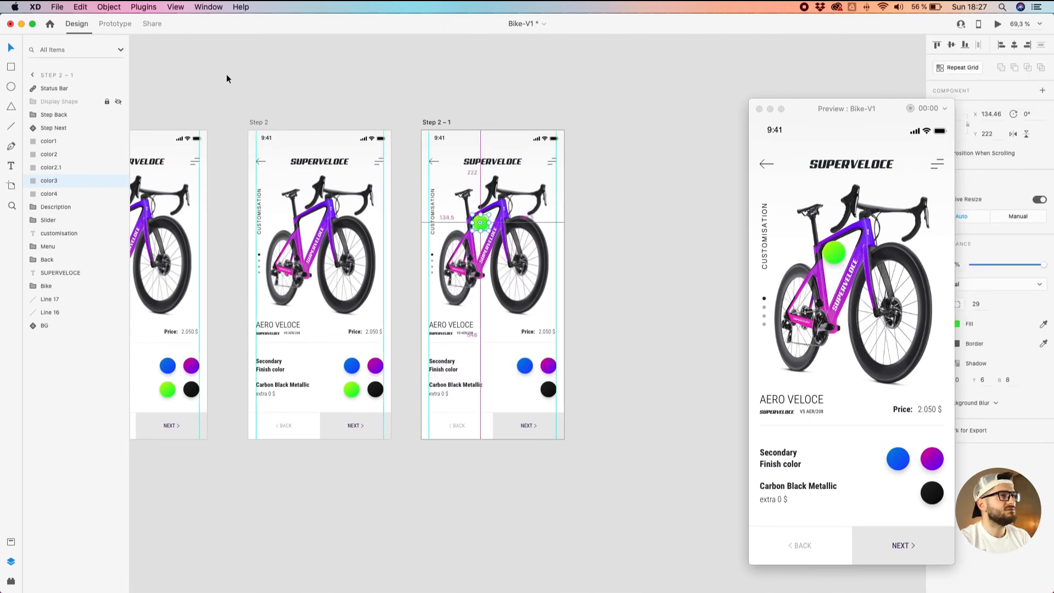
scroll(440, 157, "up", 5)
left_click(516, 295)
left_click_drag(516, 296, 516, 365)
left_click_drag(530, 314, 521, 317)
left_click_drag(514, 367, 516, 363)
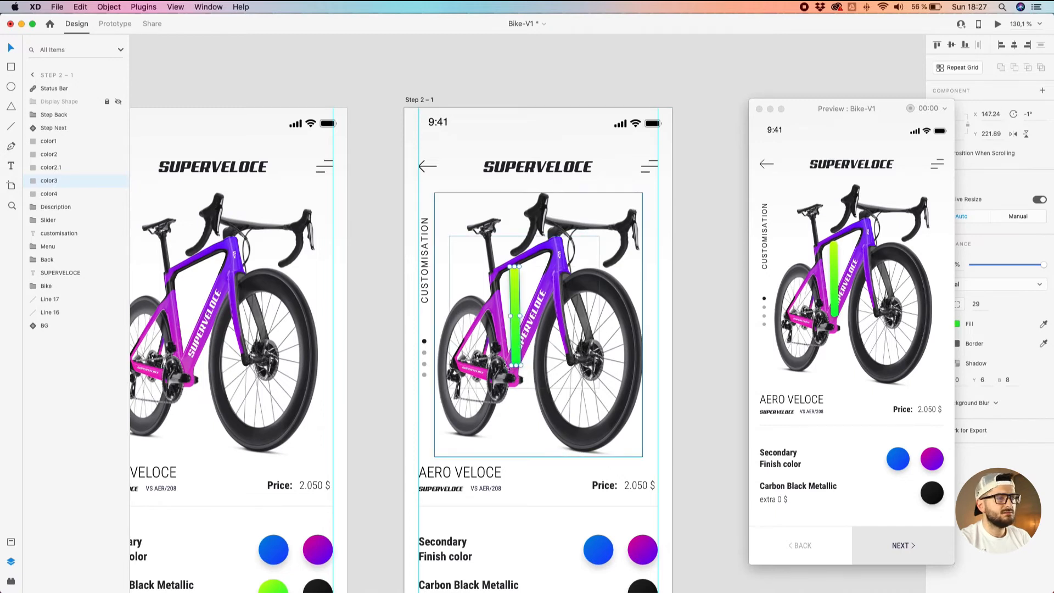
Rotate the green bar to about -18° and shift it over the bike frame's seat tube.
left_click_drag(509, 367, 543, 363)
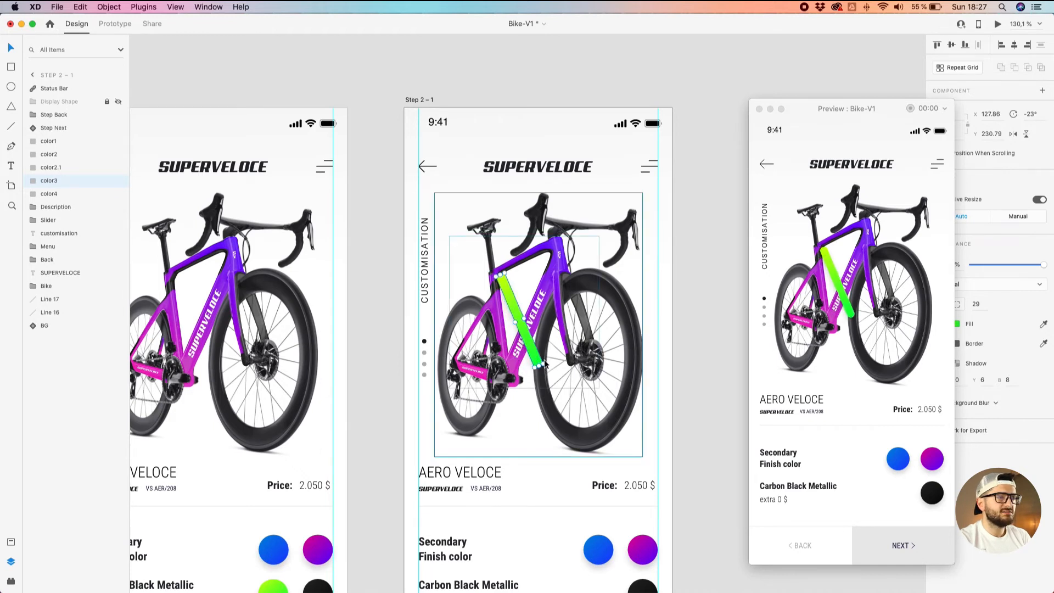
left_click_drag(545, 366, 543, 375)
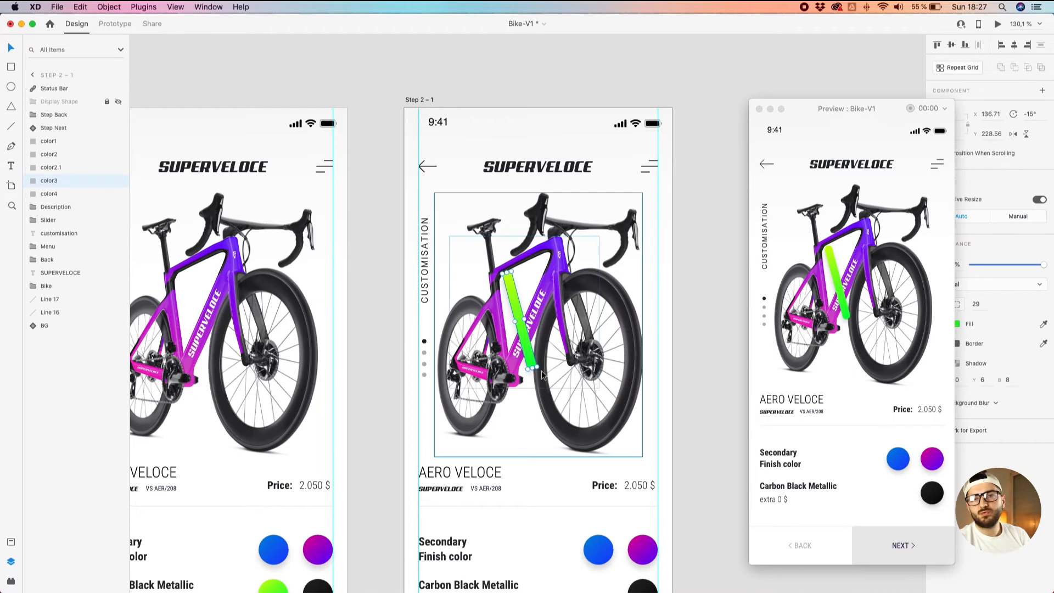
left_click_drag(528, 353, 520, 353)
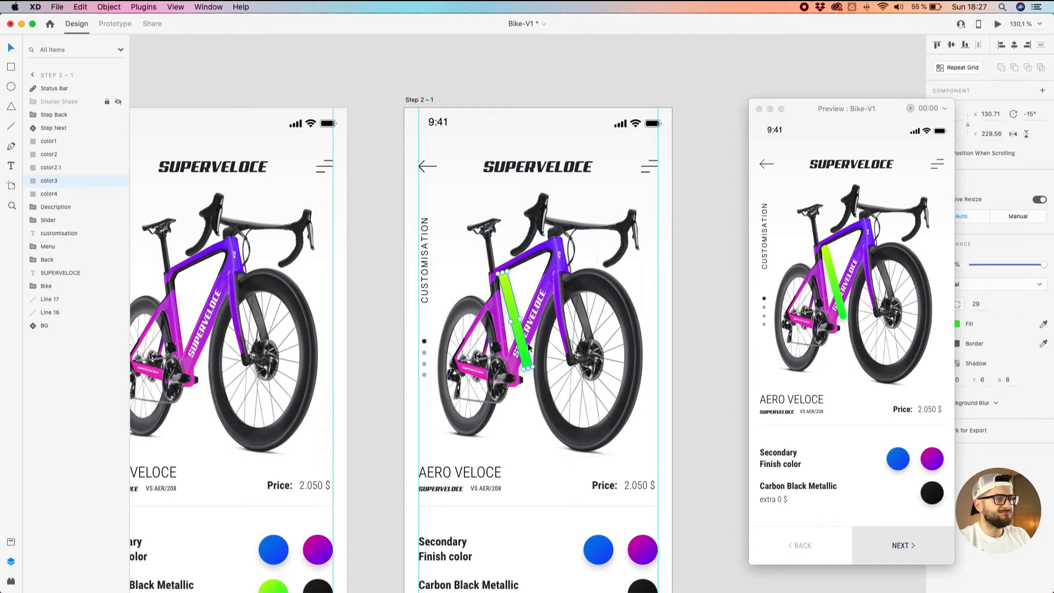
left_click_drag(535, 366, 531, 359)
scroll(531, 359, "down", 5)
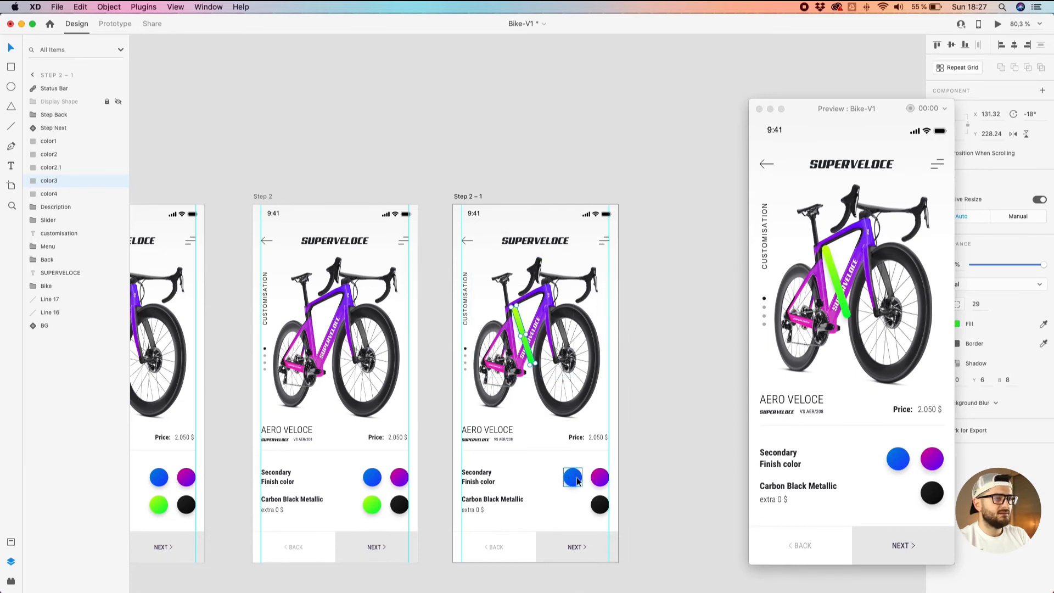
left_click(577, 509)
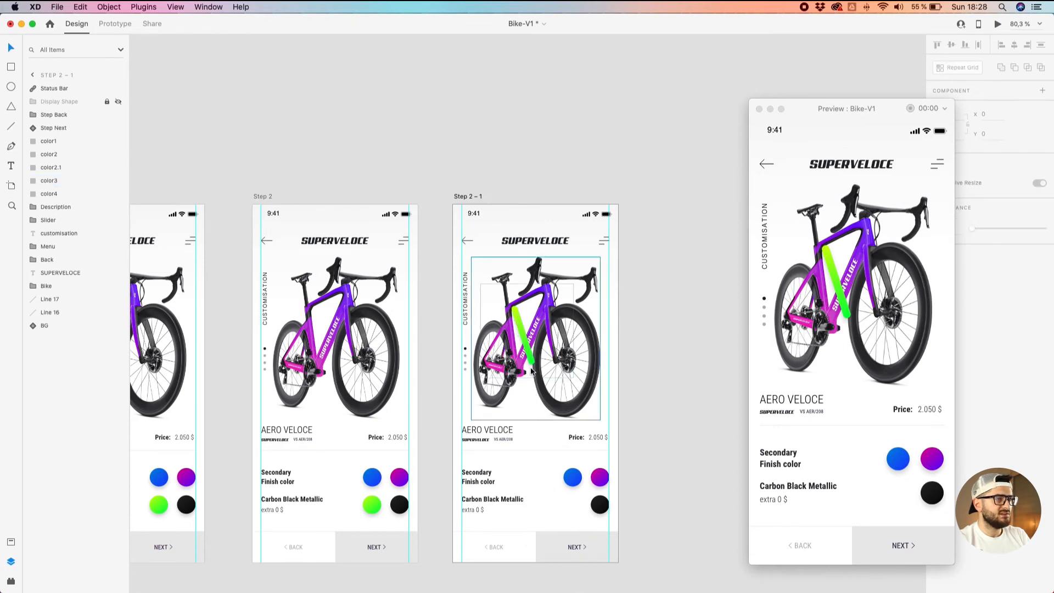
Check the width and height of the stretched purple swatch on the Drag artboard.
left_click_drag(453, 390, 519, 299)
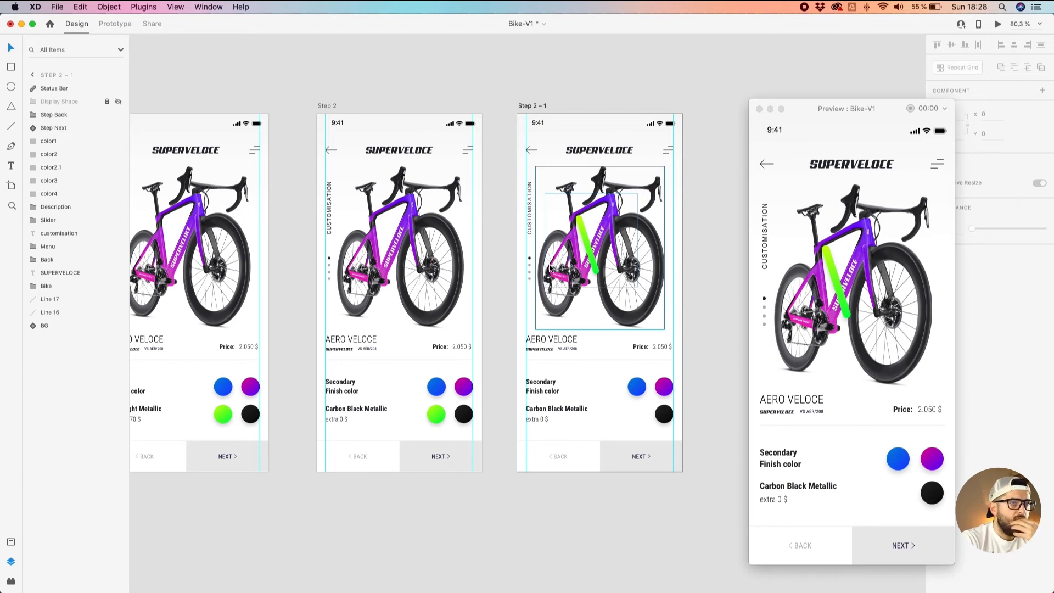
left_click(325, 500)
left_click_drag(271, 502, 563, 480)
left_click_drag(244, 228, 424, 228)
left_click(268, 207)
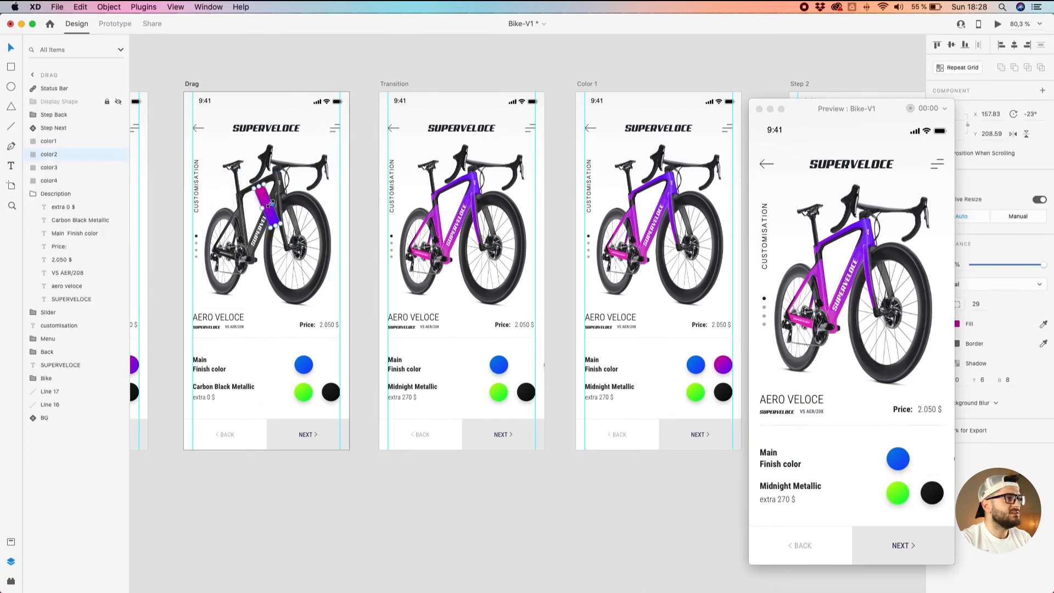
left_click_drag(800, 108, 728, 108)
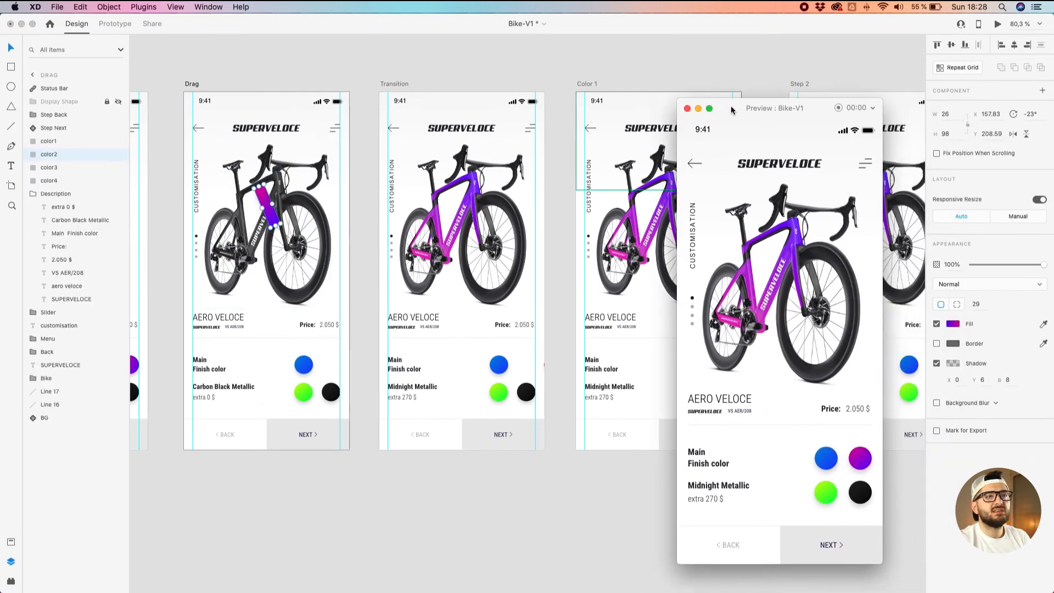
Set the green bar on Step 2 – 1 to a width of 26 and a height of 98.
left_click(549, 481)
scroll(532, 490, "right", 10)
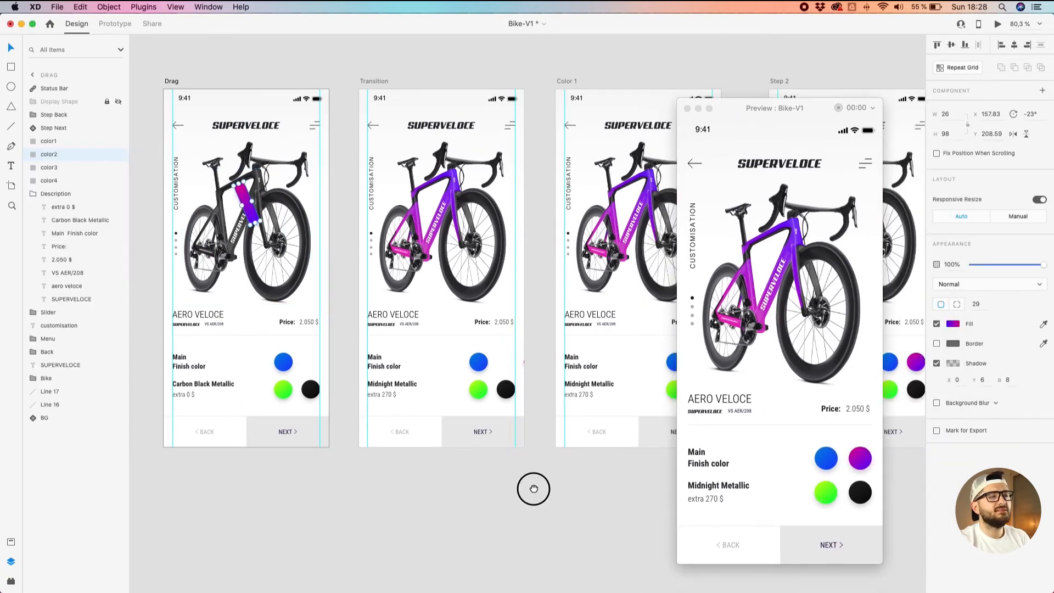
left_click(483, 217)
left_click(945, 115)
type("2")
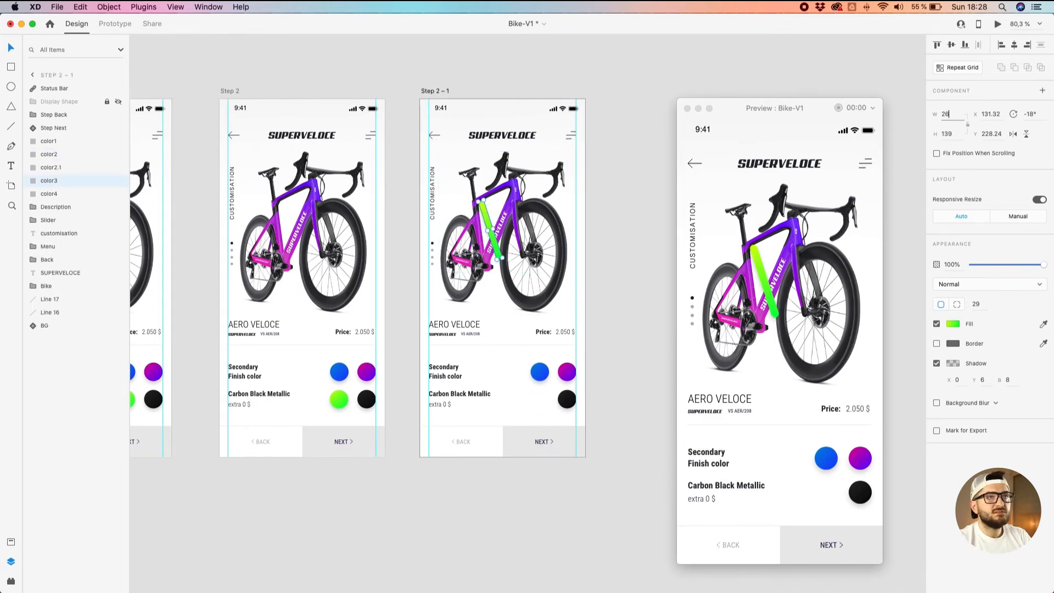
key("Tab")
type("98")
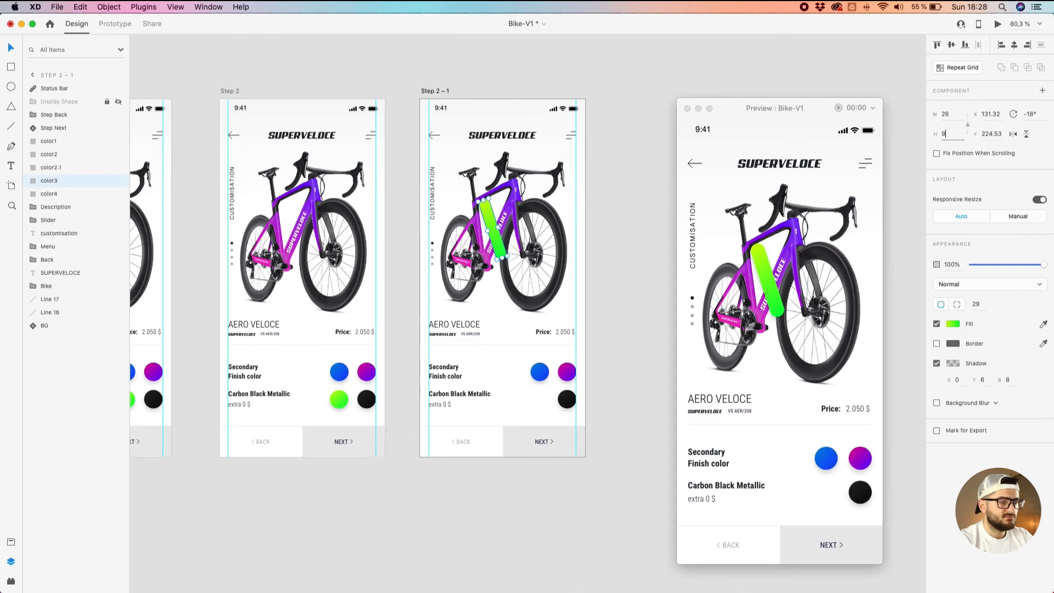
Nudge the green bar on Step 2 – 1 to about X 132.32 and Y 223.53 over the bike frame.
key("Return")
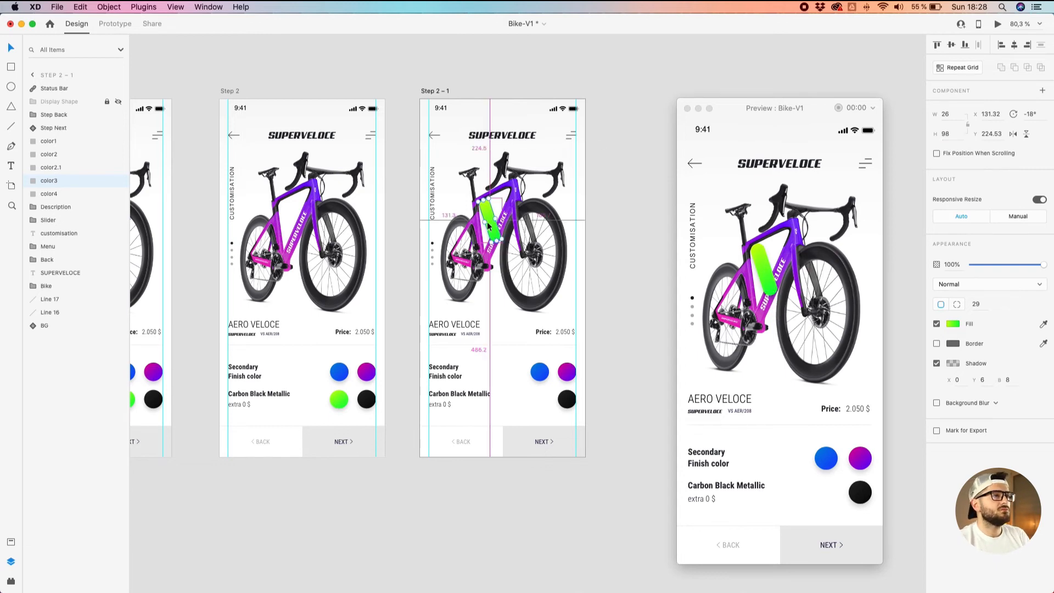
scroll(487, 221, "up", 3)
left_click_drag(488, 201, 489, 200)
scroll(489, 201, "down", 5)
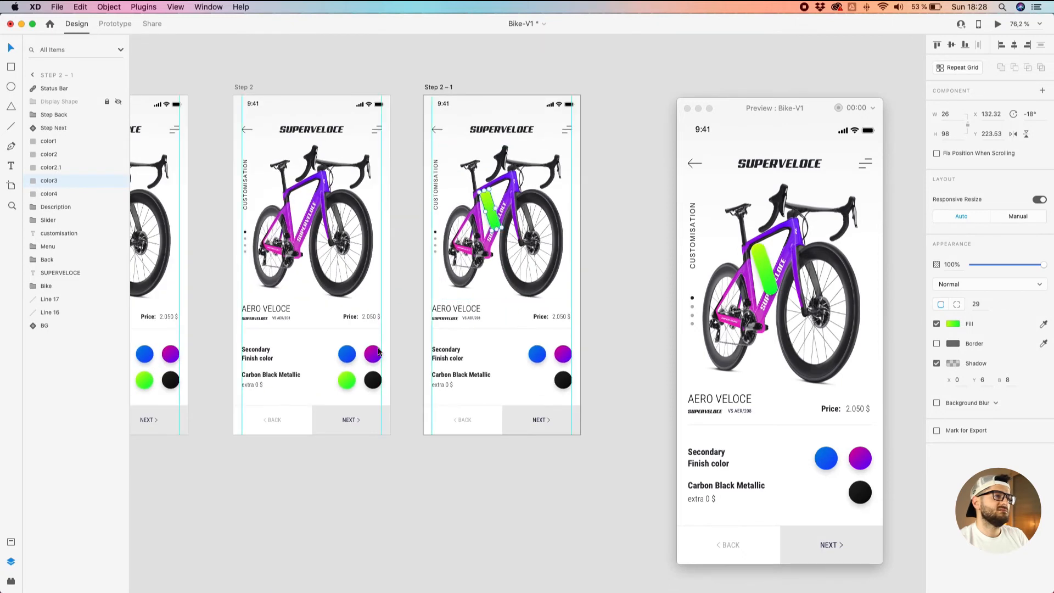
Link the green swatch on Step 2 to the Step 2 – 1 artboard as a prototype interaction.
left_click(115, 23)
scroll(351, 392, "up", 3)
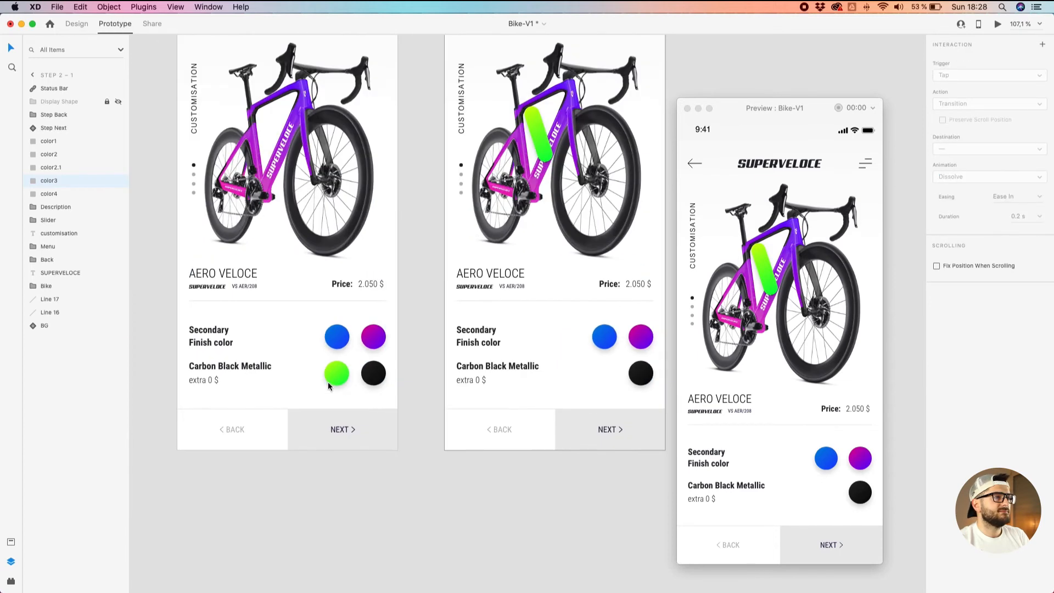
left_click(346, 375)
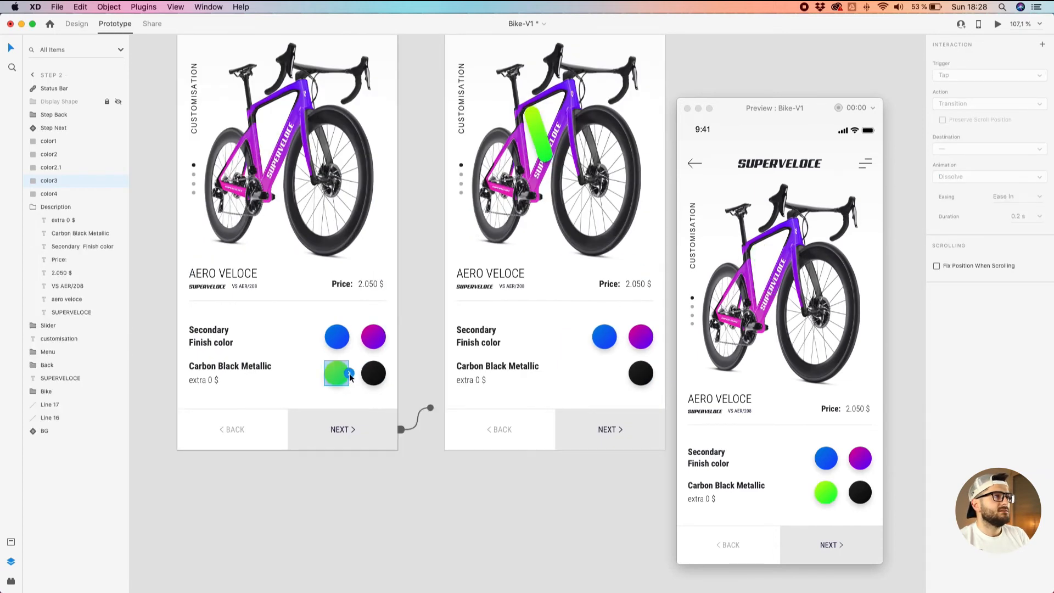
scroll(349, 373, "up", 3)
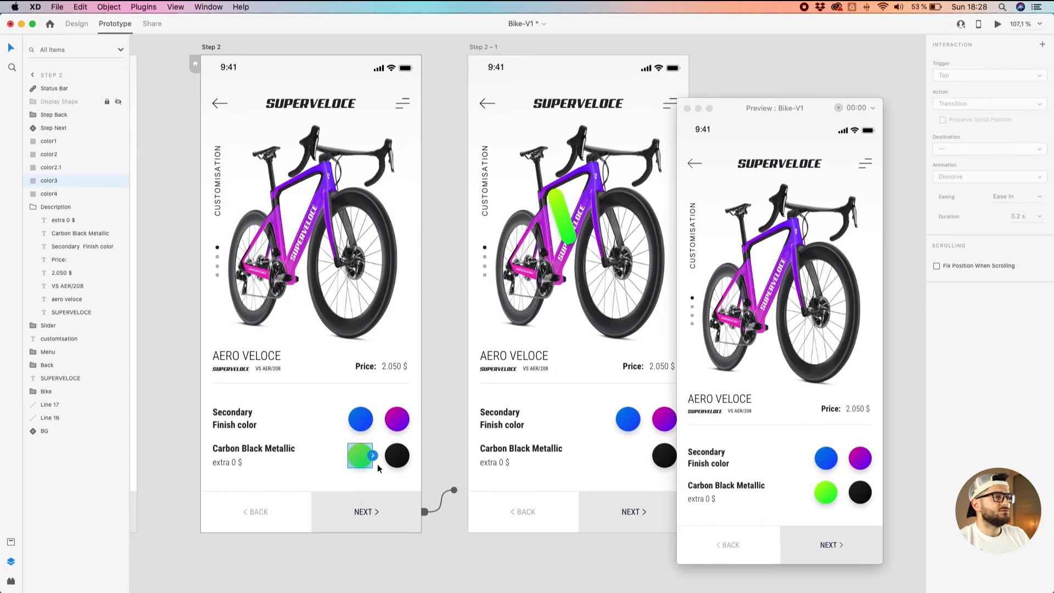
left_click_drag(373, 456, 559, 213)
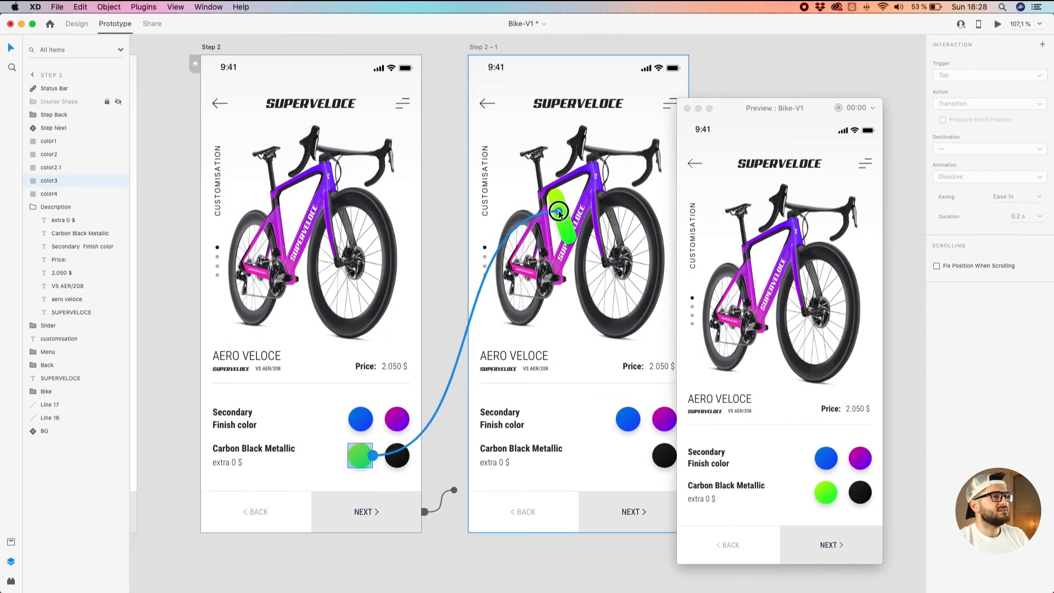
left_click_drag(558, 211, 558, 211)
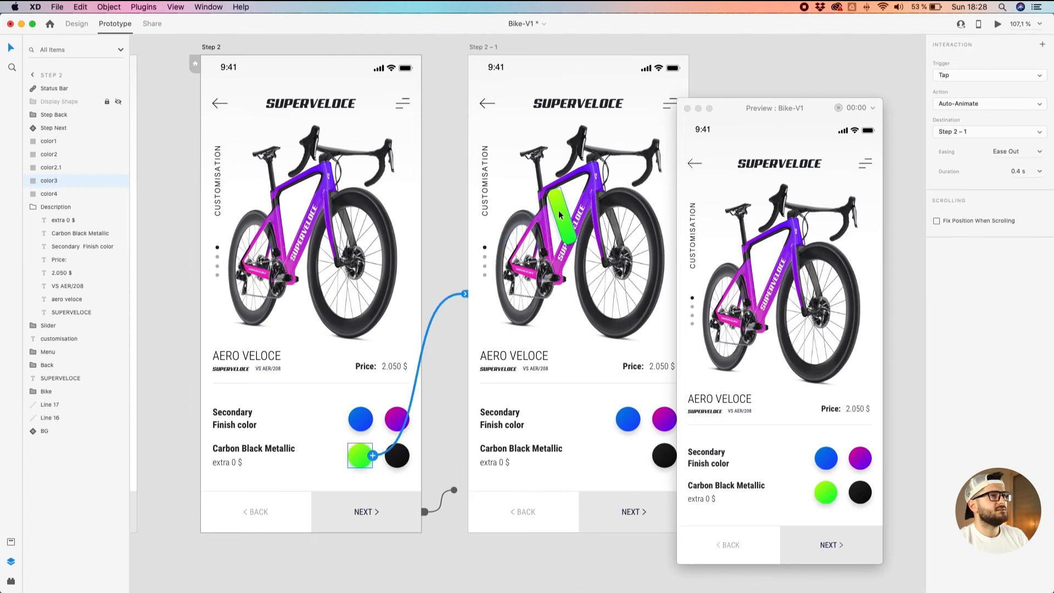
Rename the Step 2 – 1 artboard as Drag2.
double_click(490, 47)
type("Drag2")
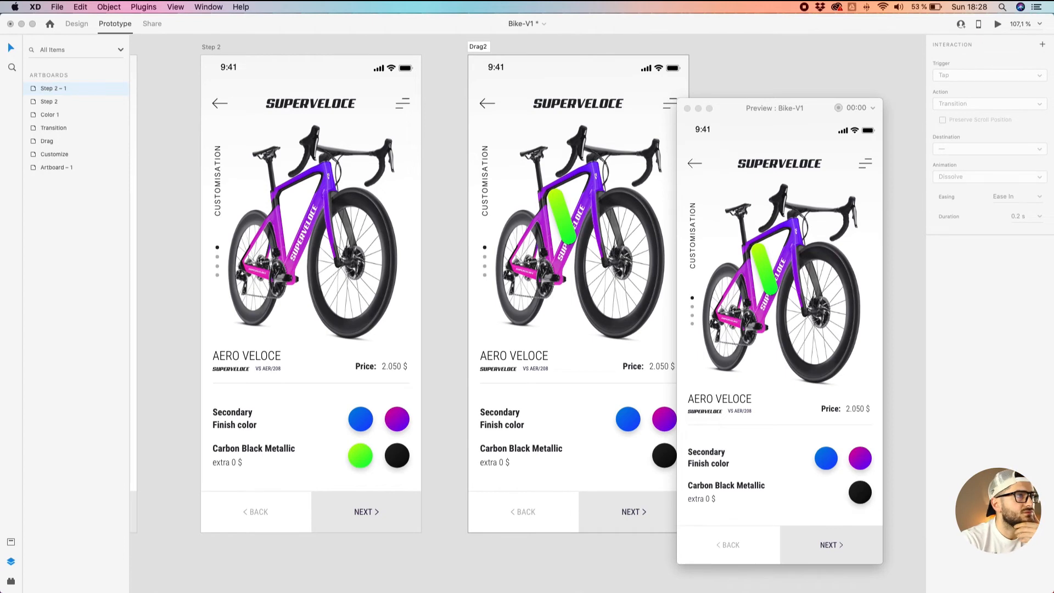
key("Return")
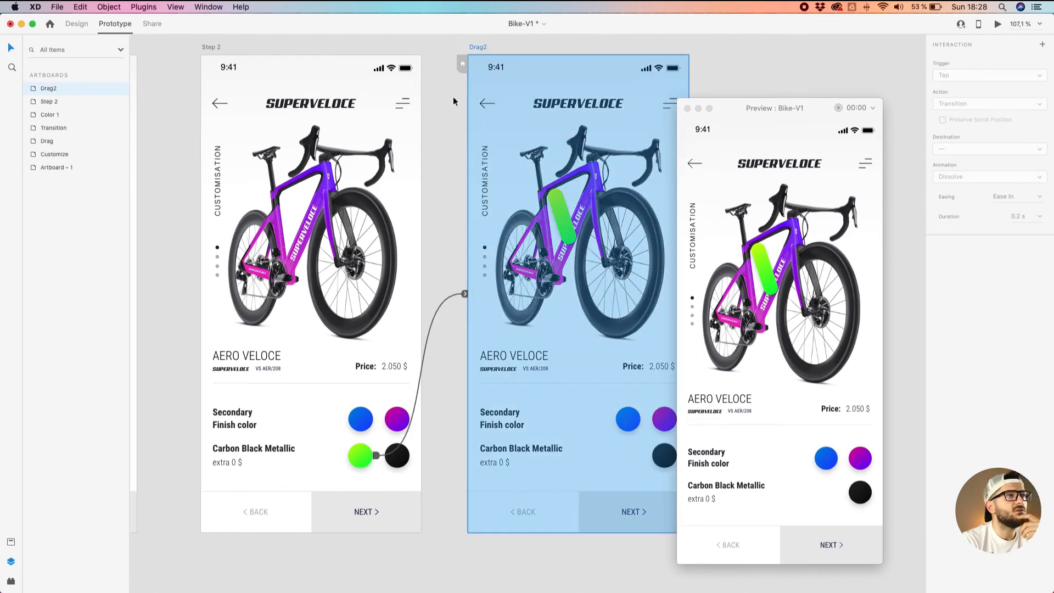
Set the green swatch's interaction on Step 2 to a Drag trigger with Ease Out easing.
left_click(354, 455)
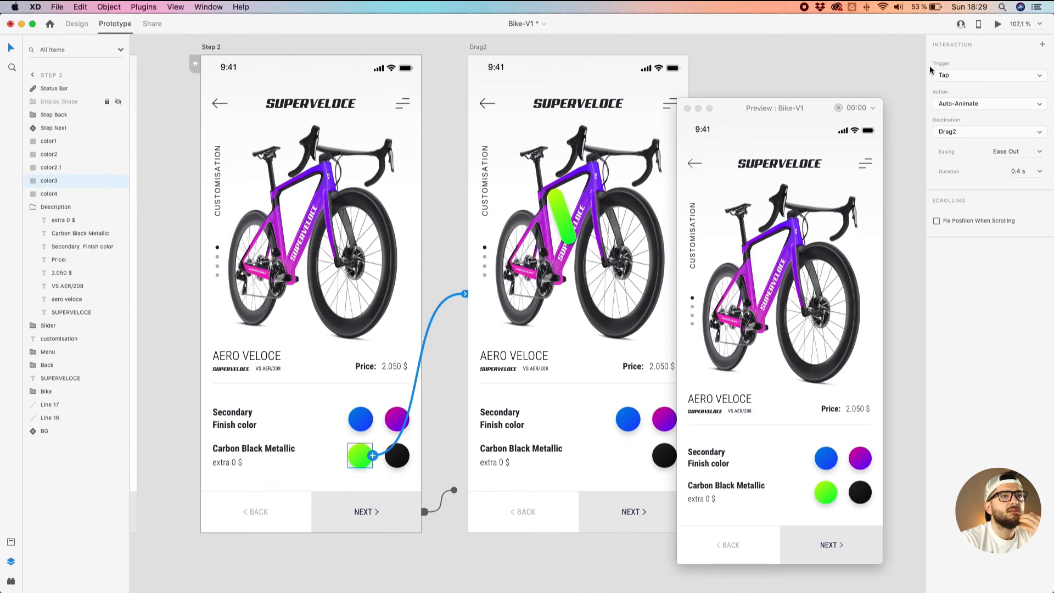
left_click(969, 71)
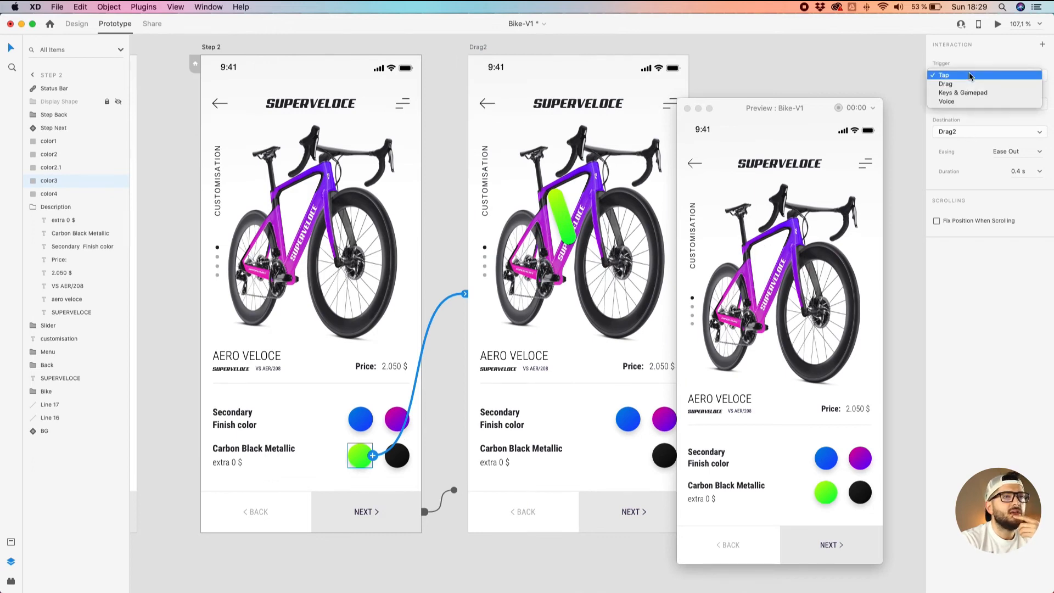
left_click(962, 80)
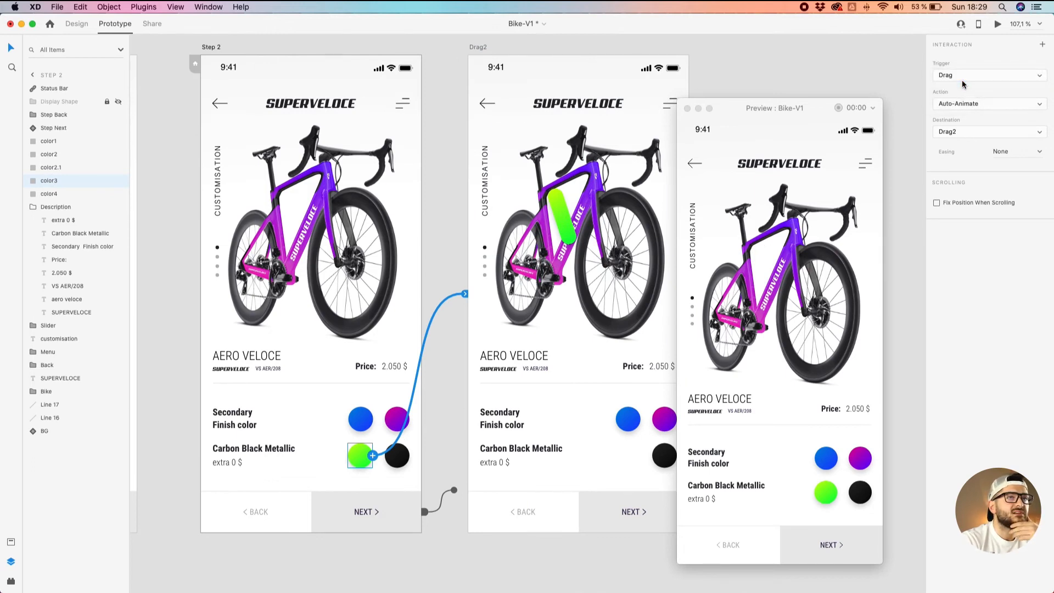
left_click(1043, 158)
left_click(1020, 170)
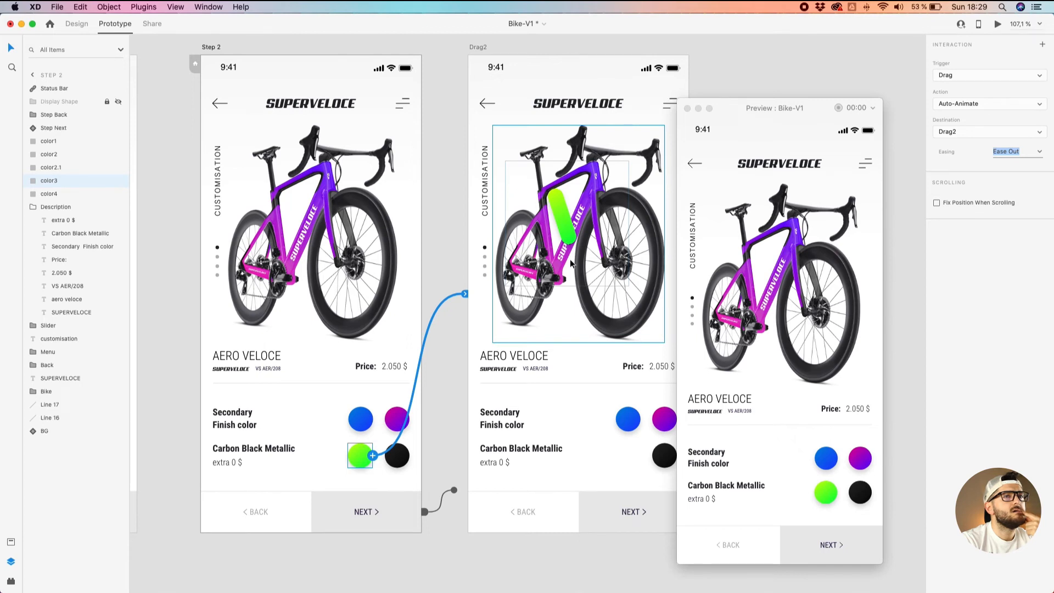
Preview the prototype from Step 2 and test moving the green swatch onto the bike frame.
left_click(215, 40)
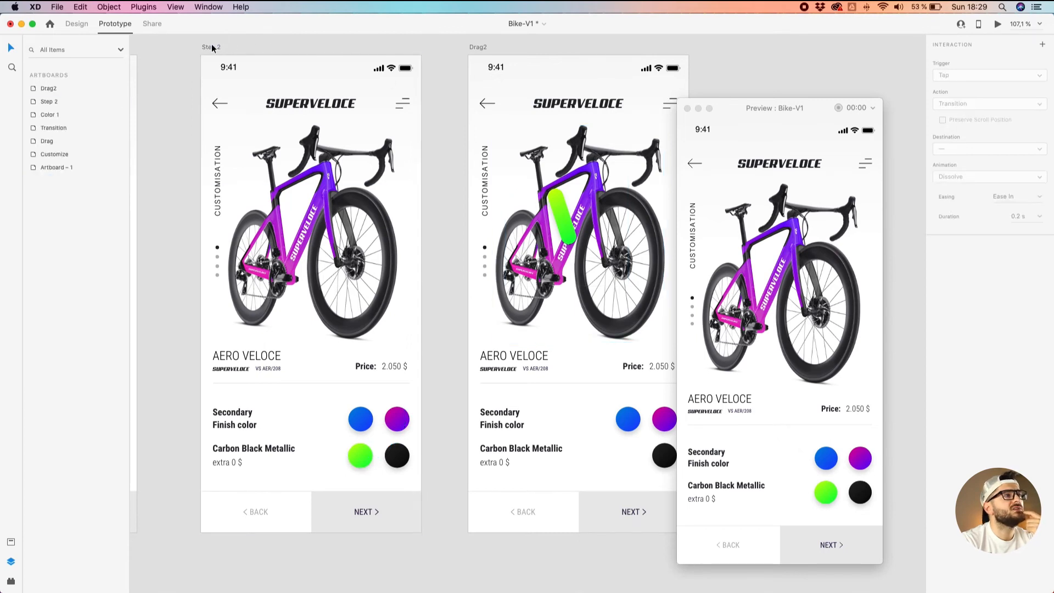
left_click(212, 46)
left_click(998, 25)
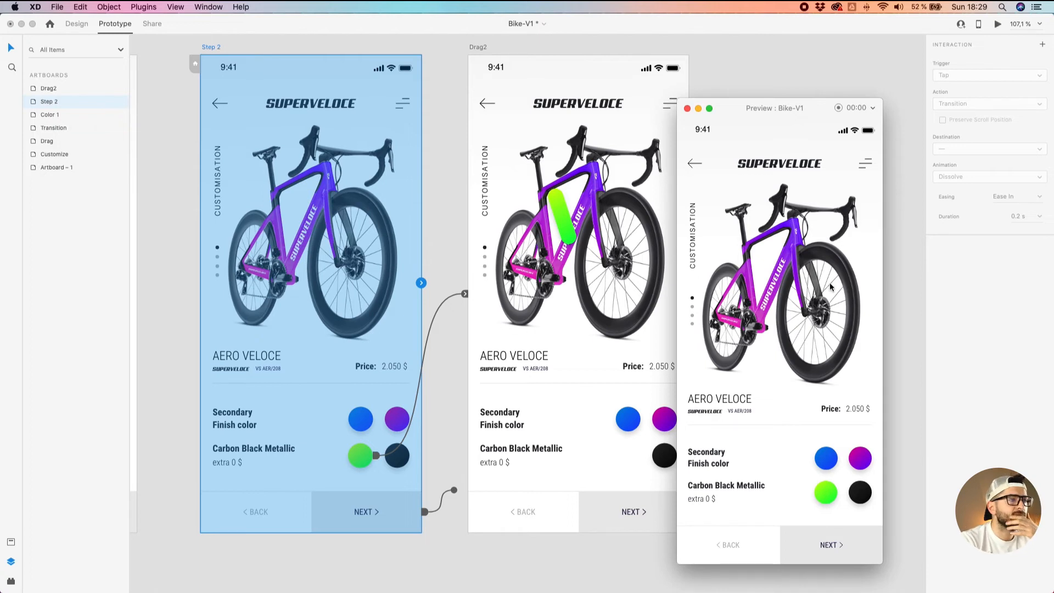
left_click_drag(825, 494, 752, 252)
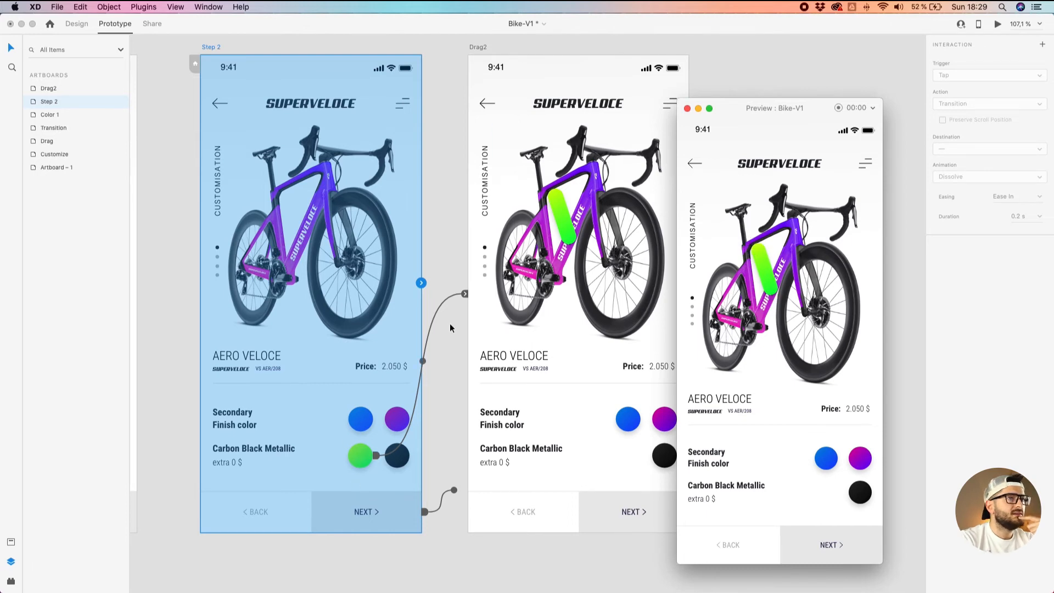
Rotate the green swatch on Step 2 to -18° to match the green bar on Drag2.
left_click(557, 203)
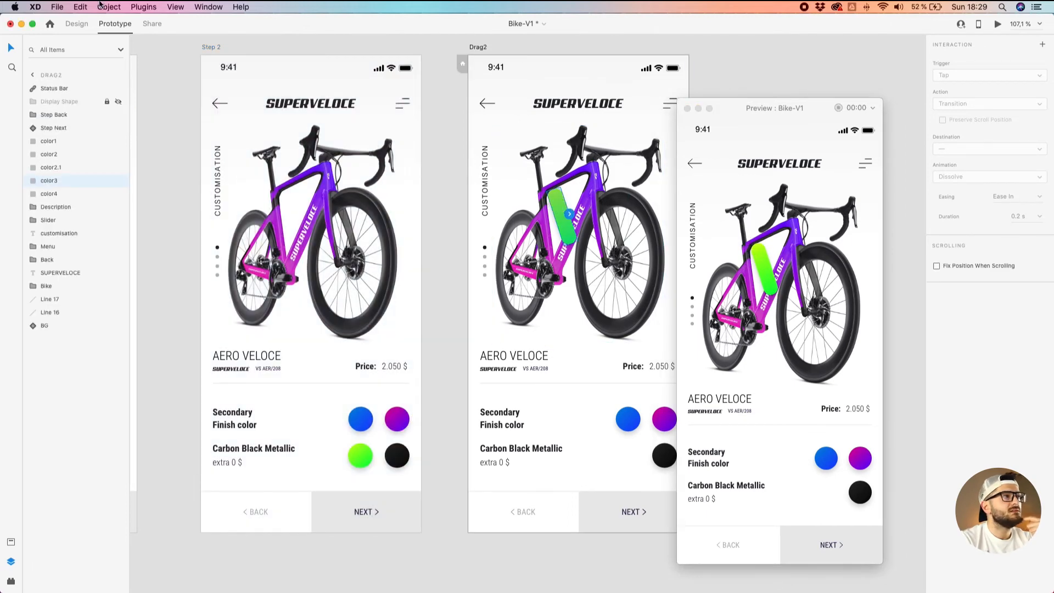
left_click(76, 24)
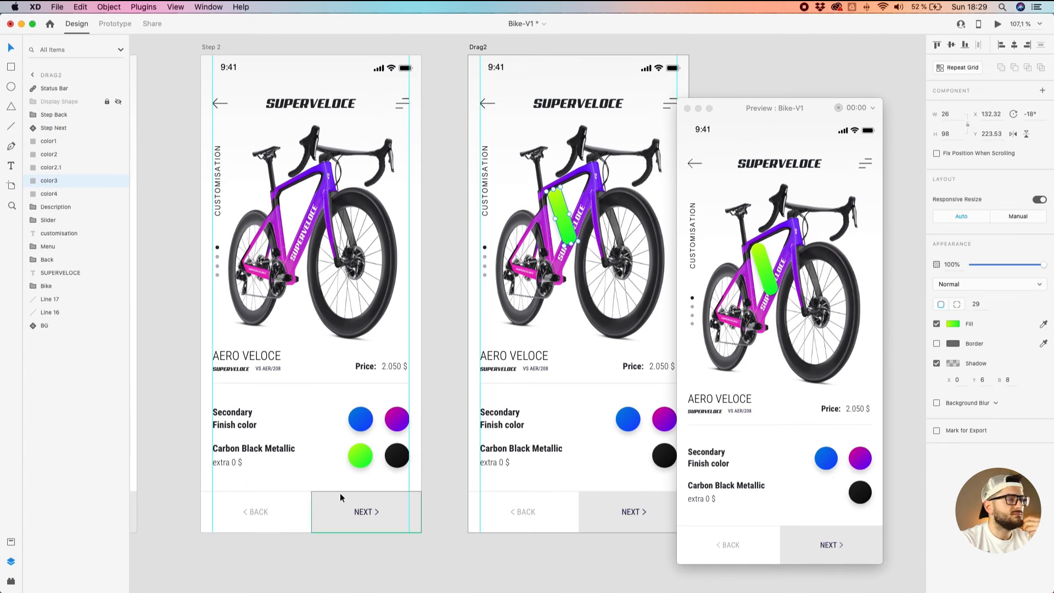
left_click(360, 455)
left_click(1027, 115)
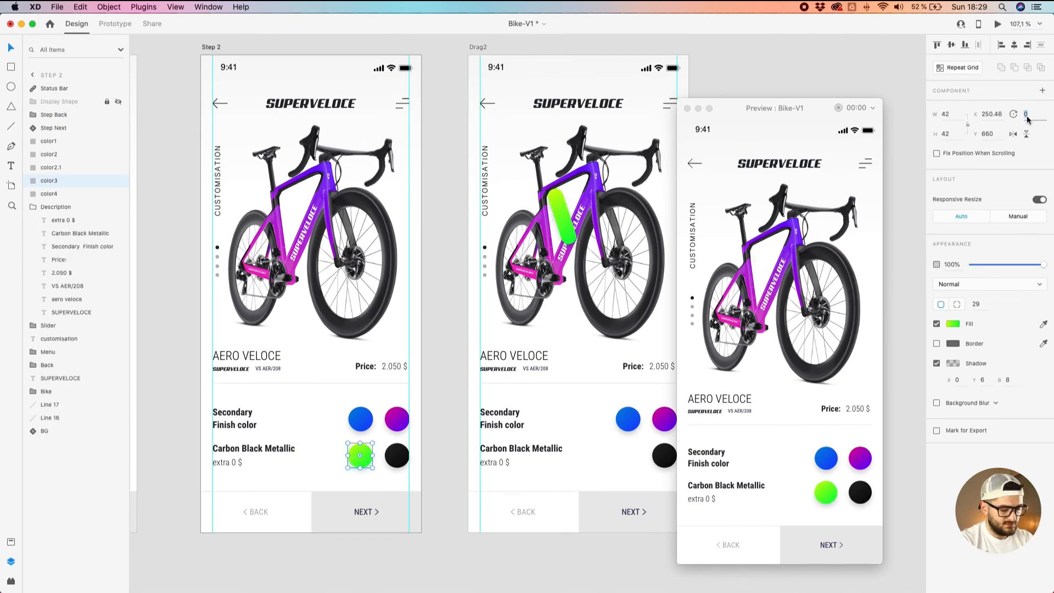
type("-18")
key("Return")
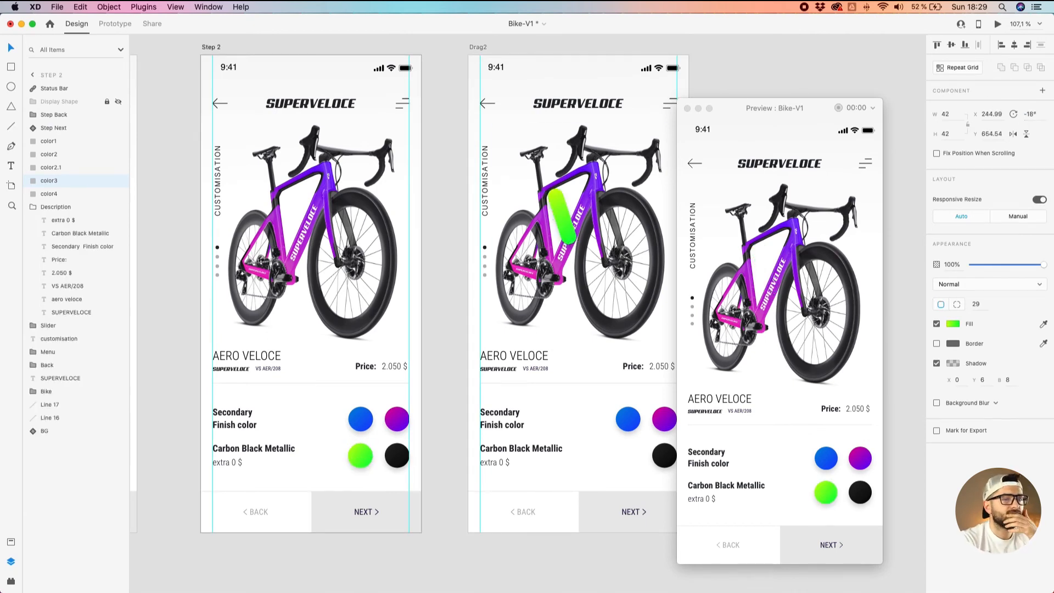
Test the rotated green swatch's drag animation towards the bike in the preview.
left_click_drag(826, 492, 793, 369)
left_click_drag(819, 375, 826, 492)
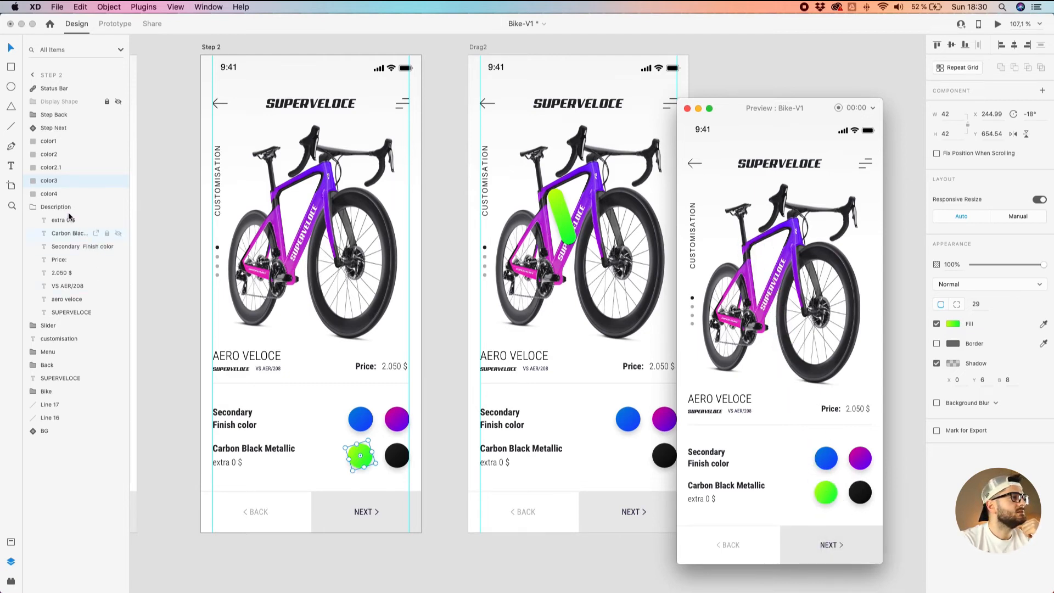
left_click(48, 156)
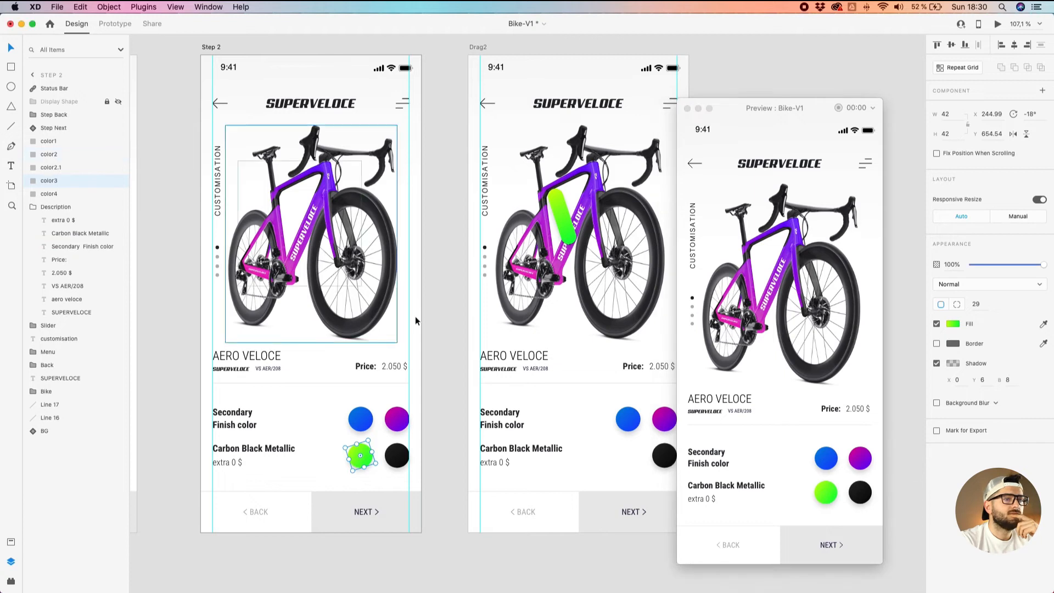
left_click(812, 452)
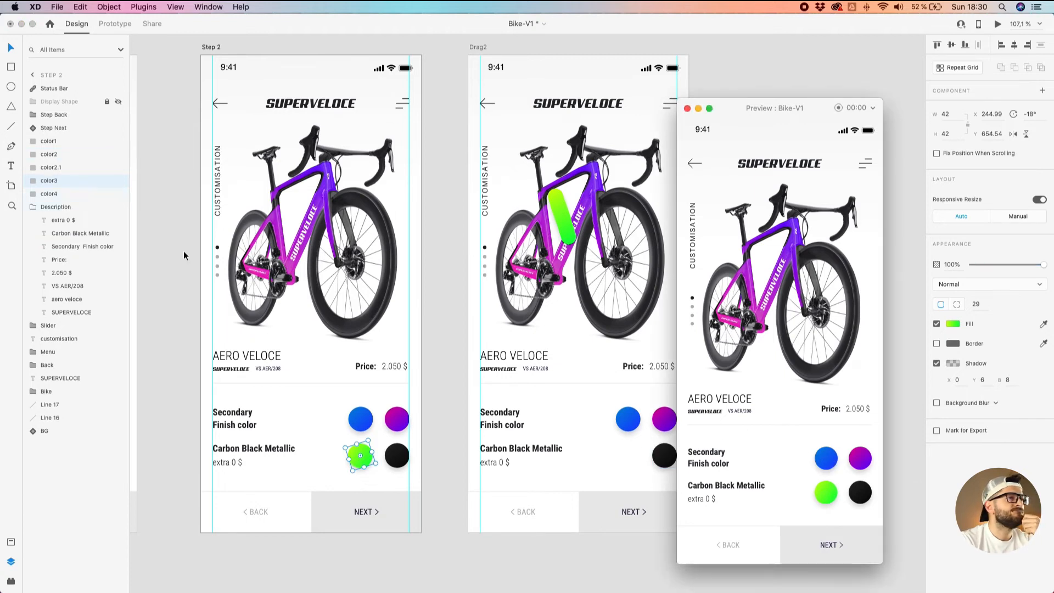
mouse_move(826, 500)
left_mouse_down()
mouse_move(755, 269)
mouse_move(840, 486)
mouse_move(840, 466)
mouse_move(831, 461)
mouse_move(828, 489)
left_mouse_up()
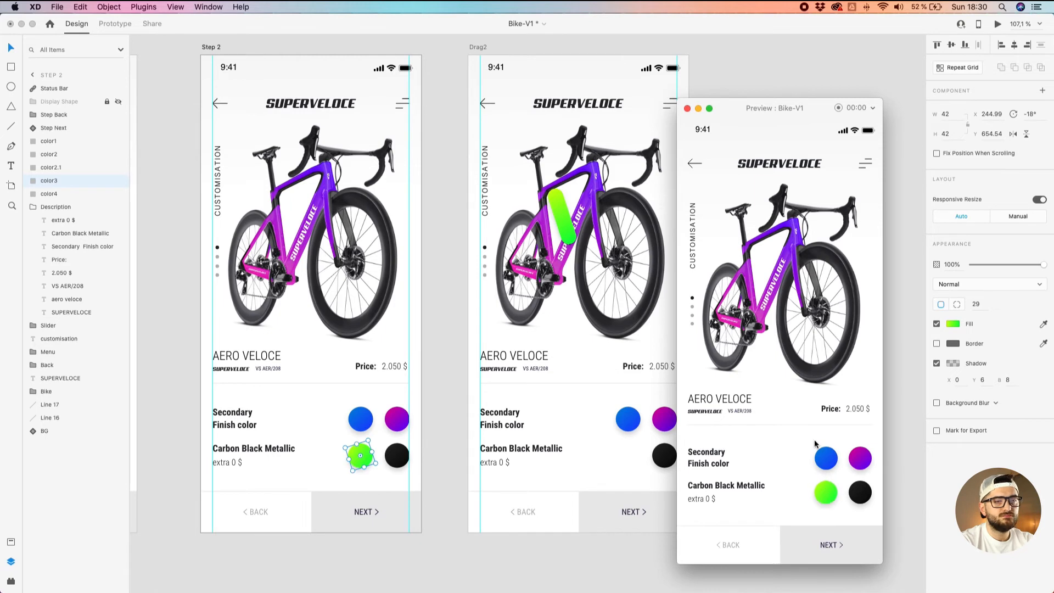
Select the color4 layer on Step 2 and close the preview window.
left_click(45, 193)
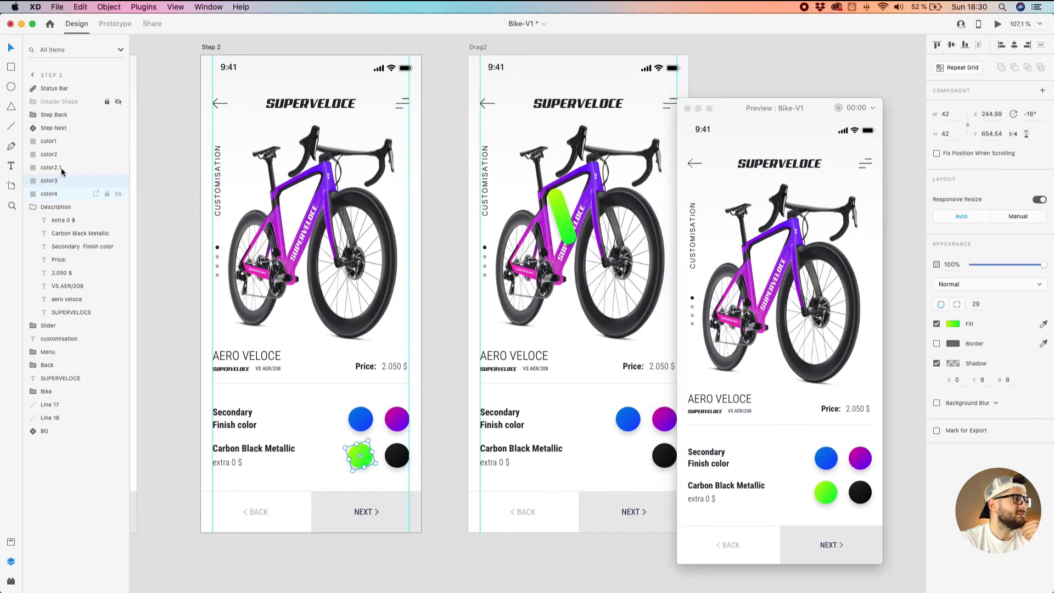
left_click(49, 195)
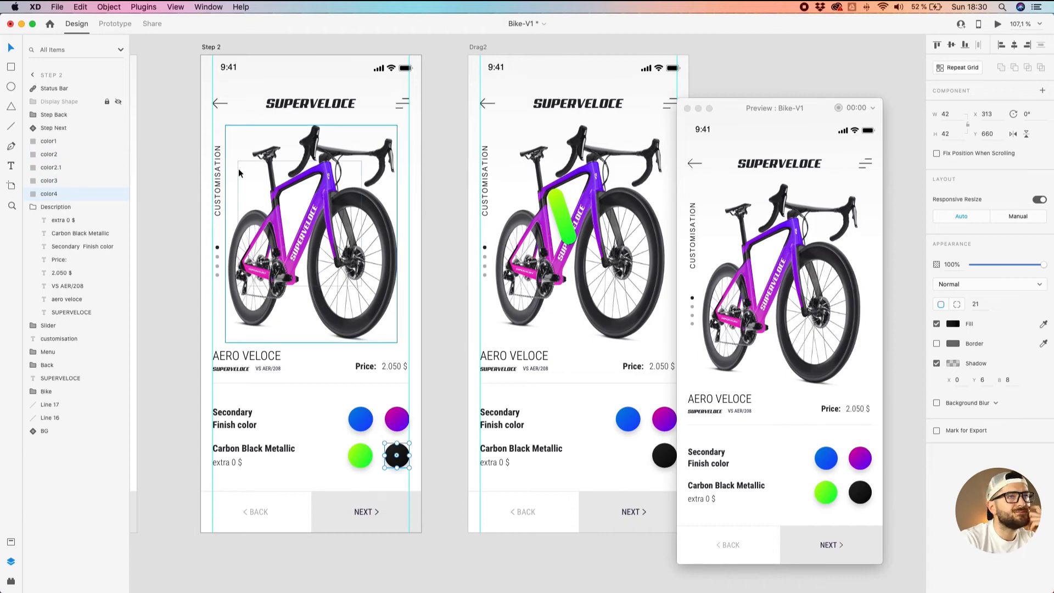
left_click_drag(729, 112, 755, 87)
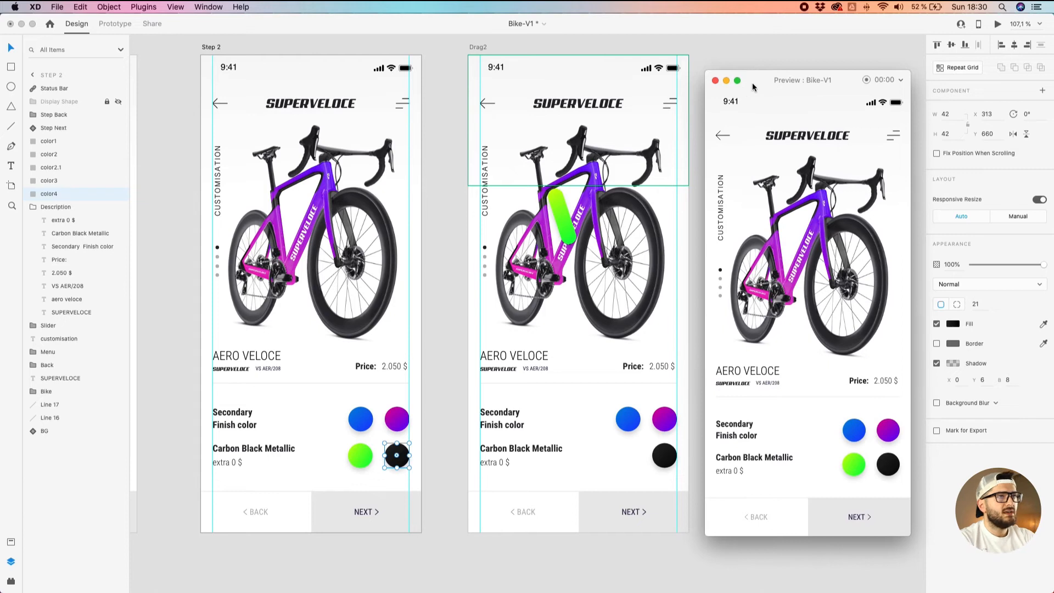
left_click(714, 80)
Duplicate the Drag2 artboard beside the original and rename the copy as Transtition2.
scroll(447, 75, "down", 3)
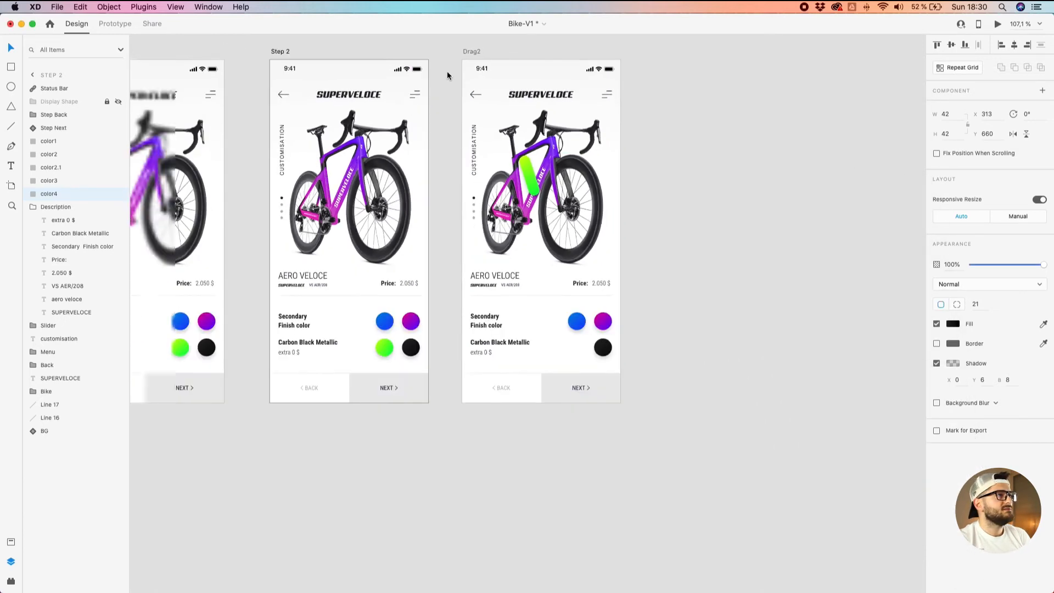
left_click_drag(470, 52, 647, 50)
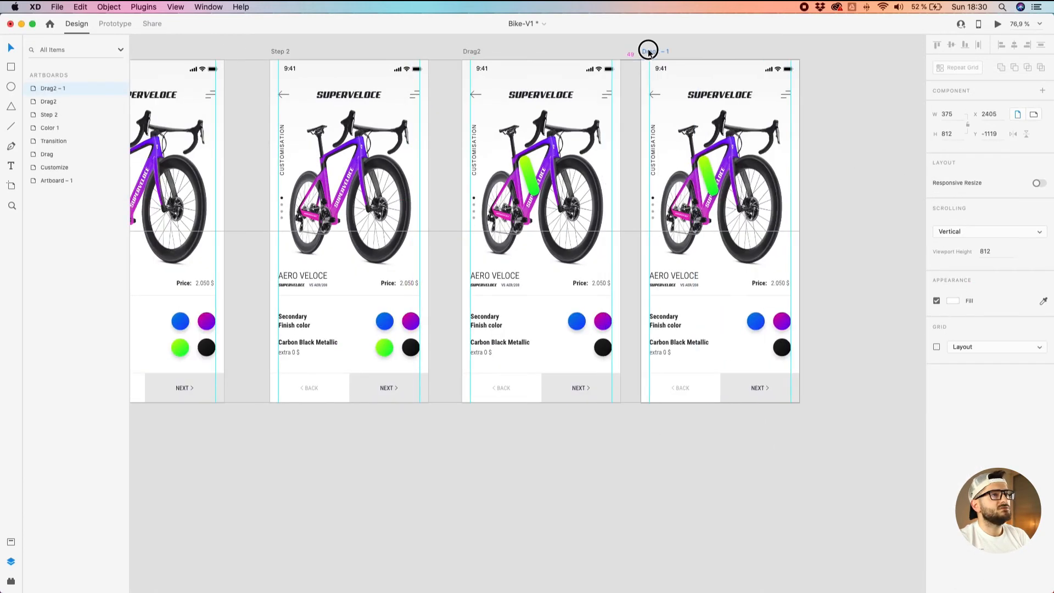
double_click(667, 53)
type("Trans")
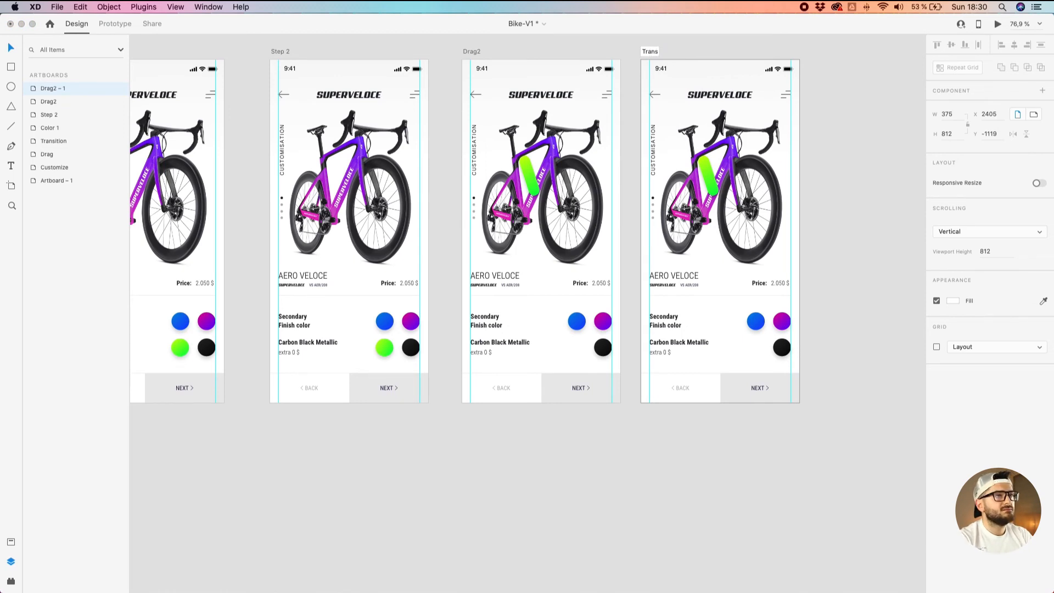
type("tition 2")
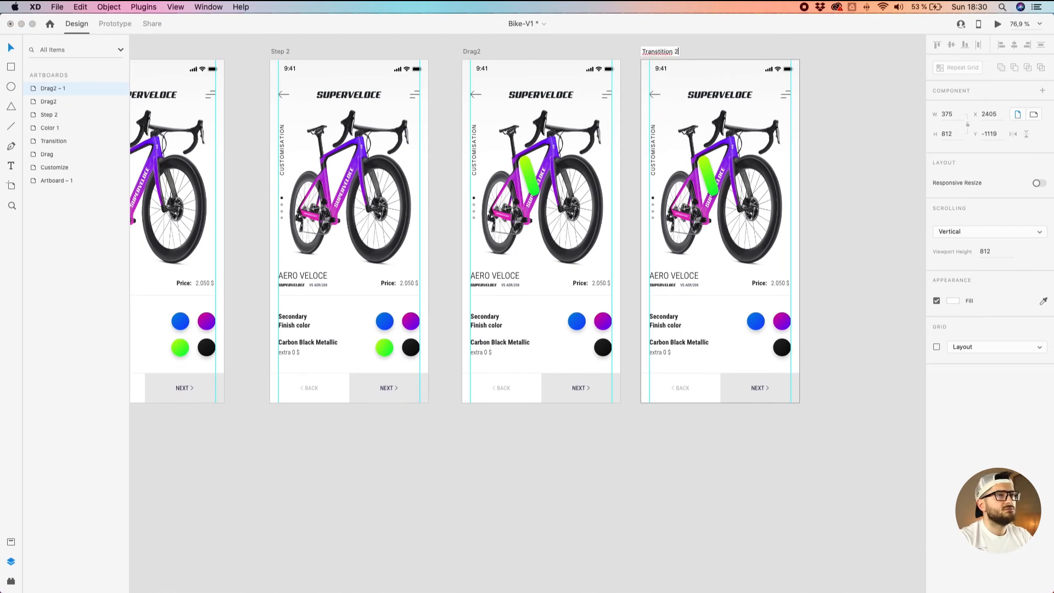
key("BackSpace")
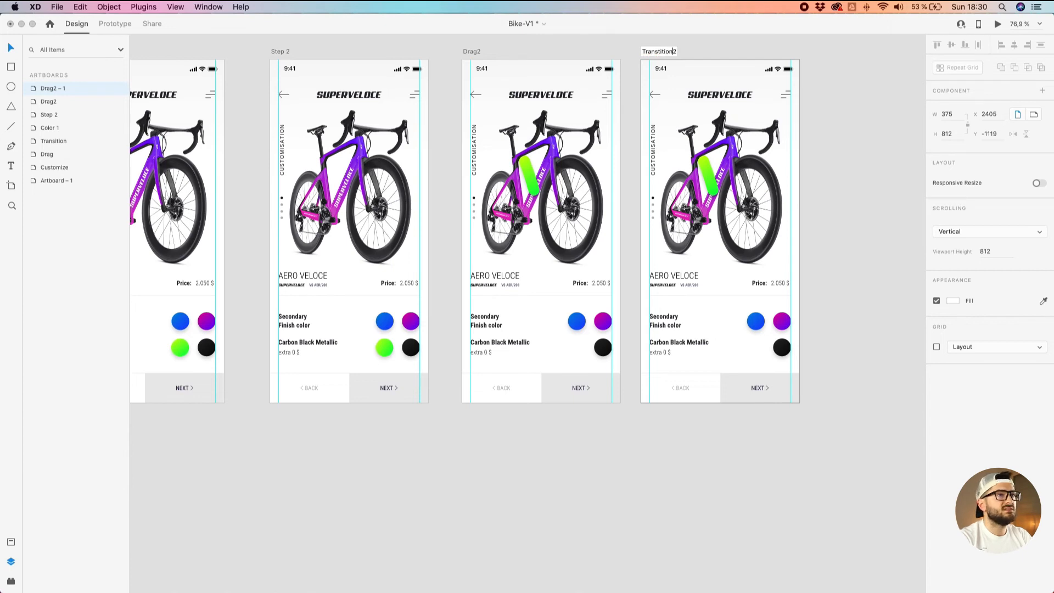
key("Return")
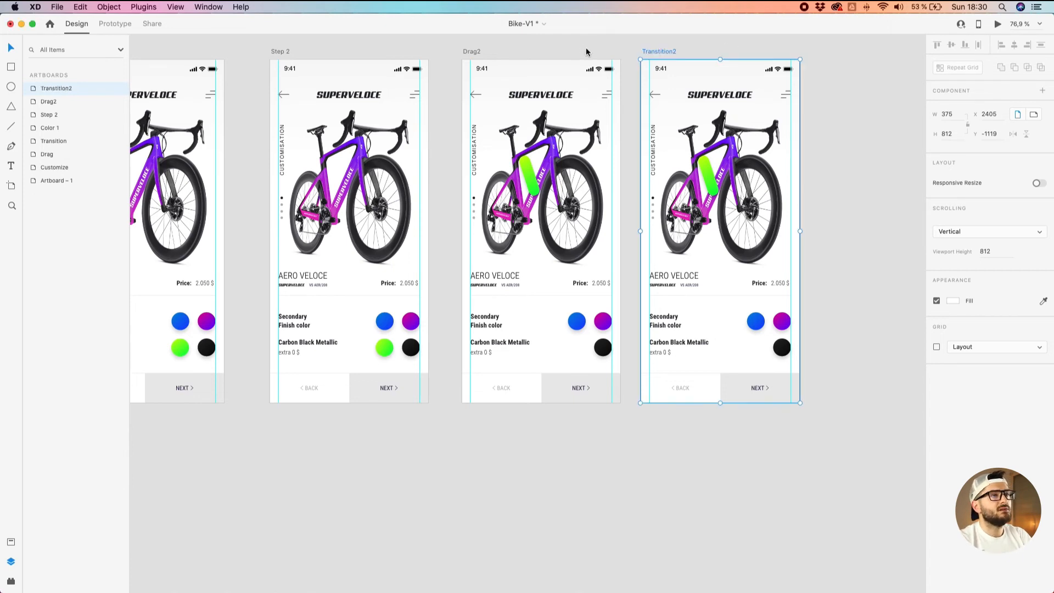
Shrink the green bar on Transtition2 to 2 × 2 at the upper end of the bike frame and set its opacity to 0%.
left_click(713, 181)
scroll(729, 192, "up", 5)
left_click_drag(705, 196, 676, 125)
scroll(688, 132, "up", 5)
scroll(674, 124, "up", 10)
left_click_drag(678, 130, 676, 121)
left_click_drag(998, 265, 937, 275)
Link the Drag2 artboard to Transtition2 with Auto-Animate and set the interaction's trigger to Time.
scroll(648, 305, "down", 12)
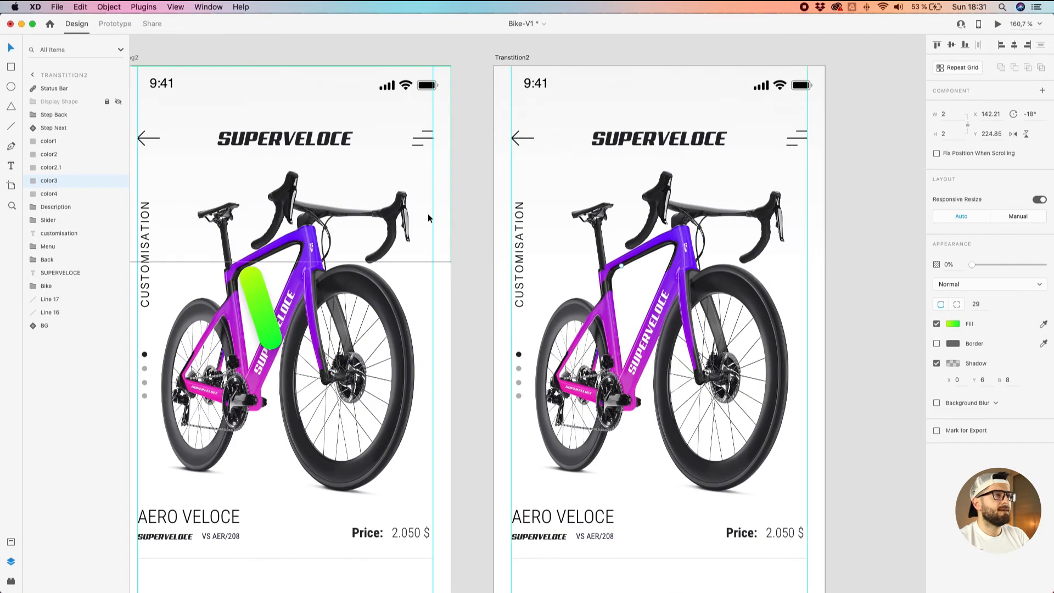
scroll(200, 59, "down", 4)
left_click(163, 55)
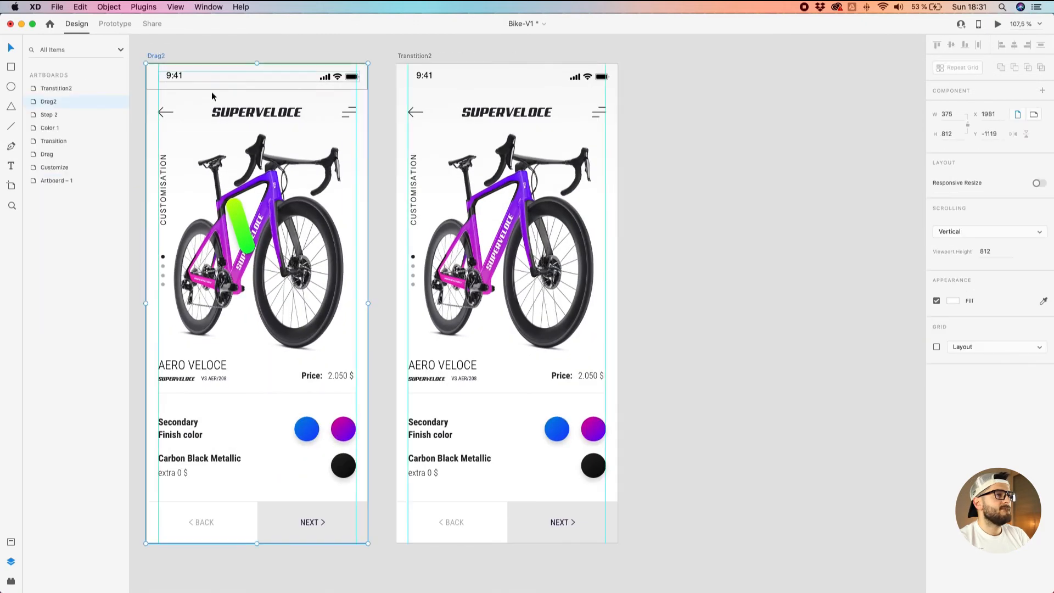
left_click(115, 24)
left_click_drag(368, 292, 420, 256)
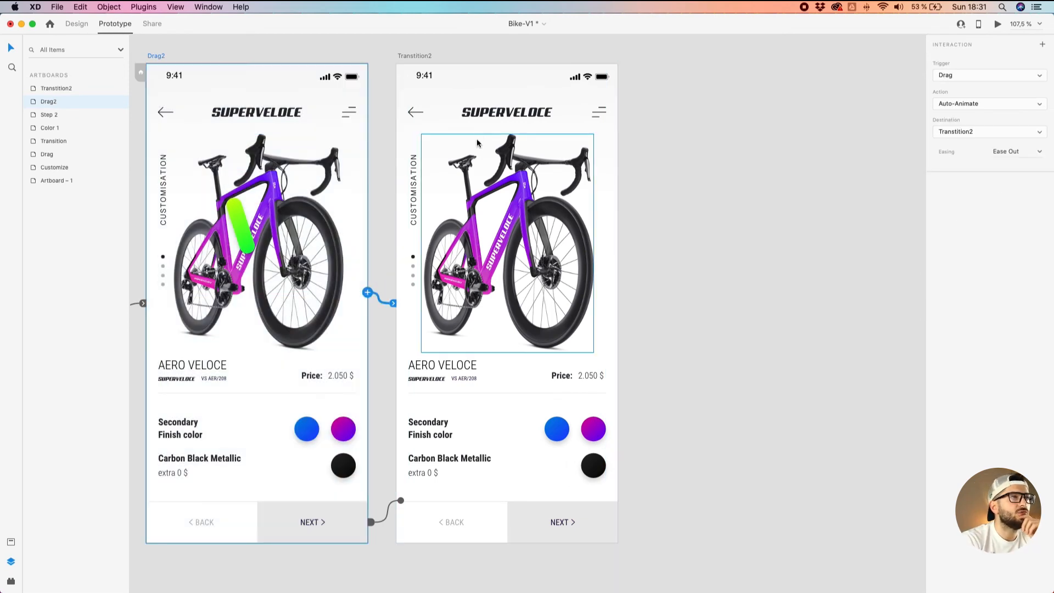
left_click(966, 75)
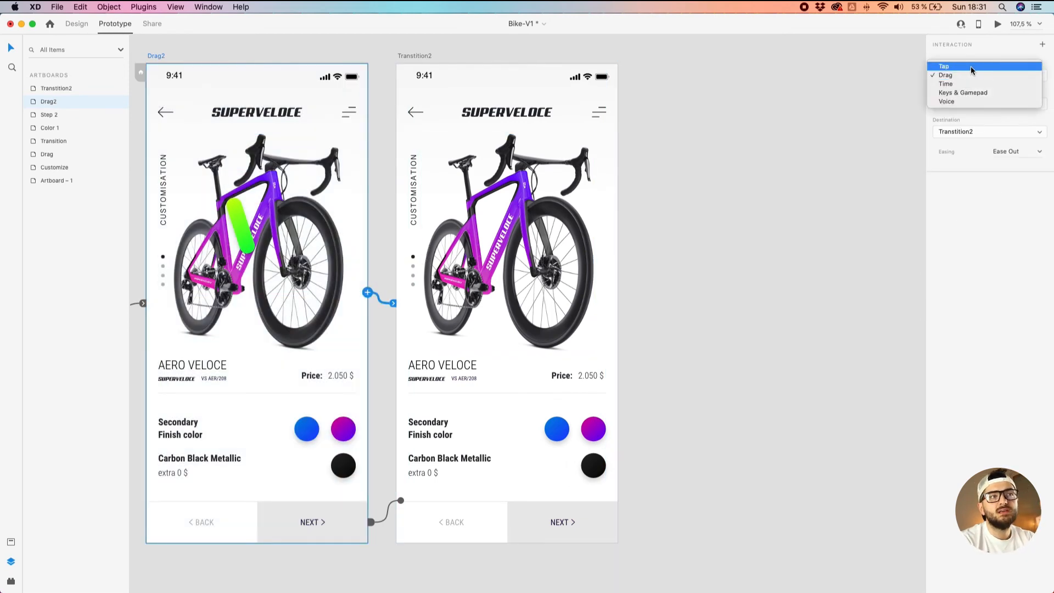
left_click(962, 86)
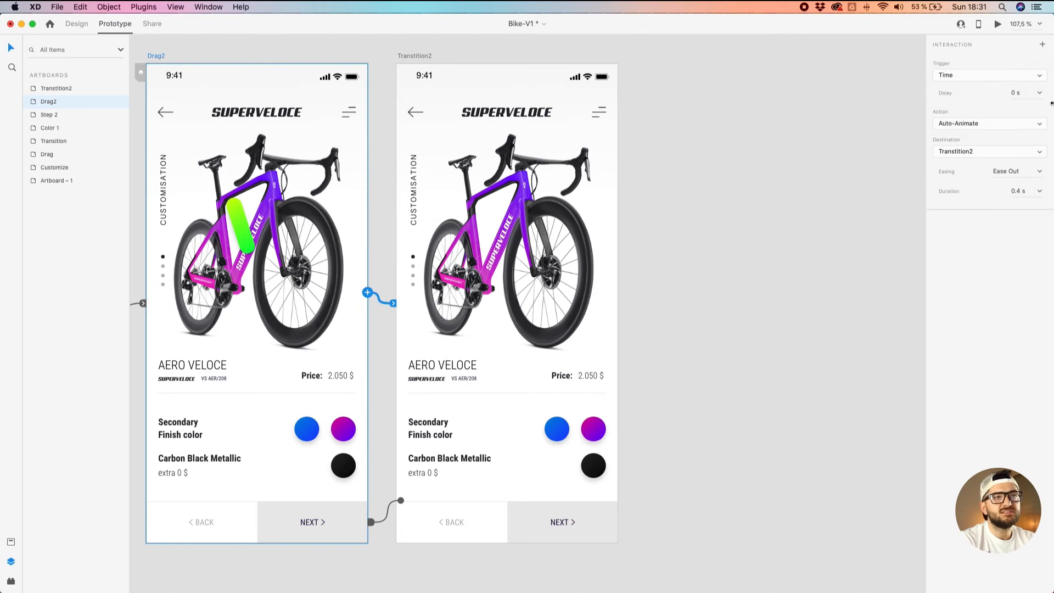
Set the Drag2 interaction's easing to Snap and its duration to 0.2 s.
left_click(1040, 191)
left_click(1028, 170)
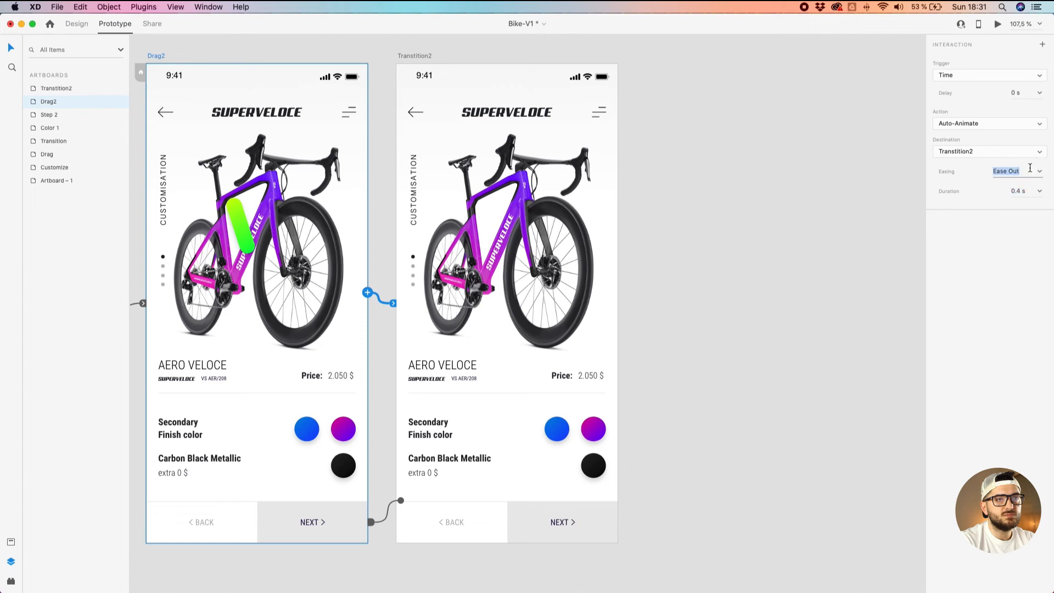
left_click(1039, 172)
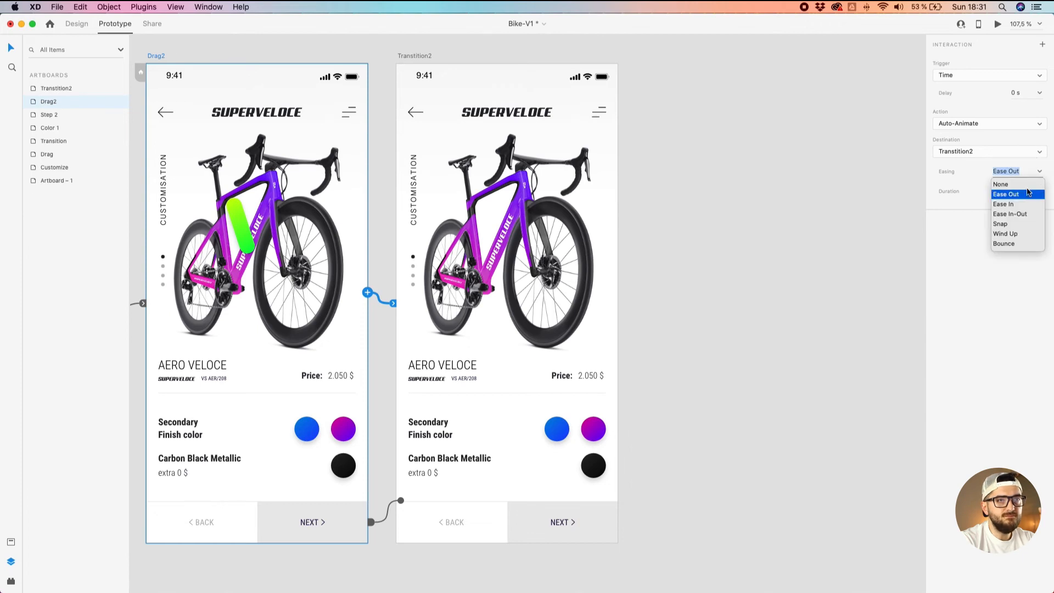
left_click(1009, 223)
left_click(1039, 191)
left_click(1028, 207)
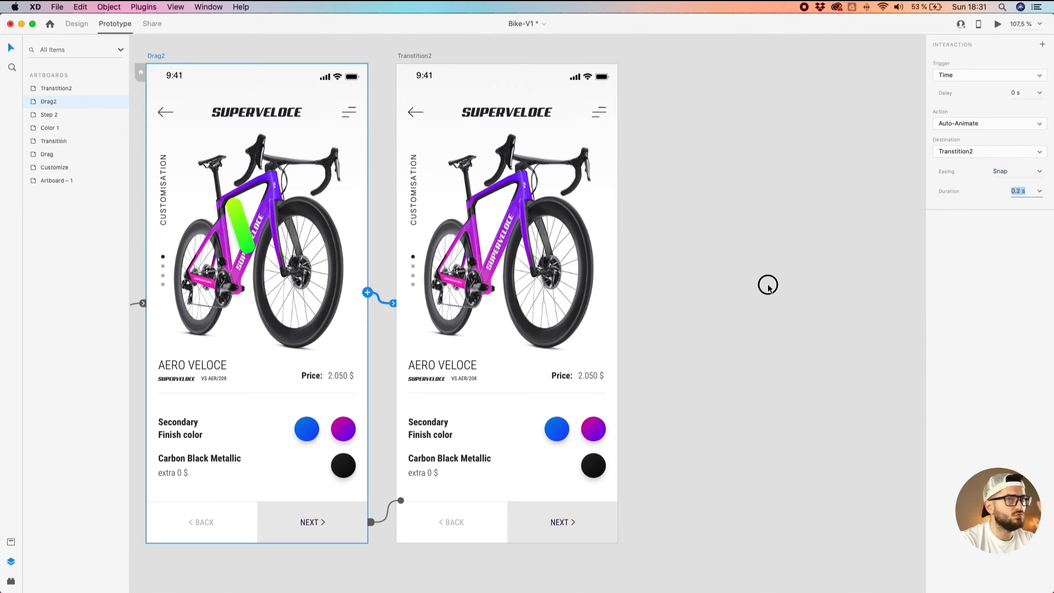
left_click(769, 288)
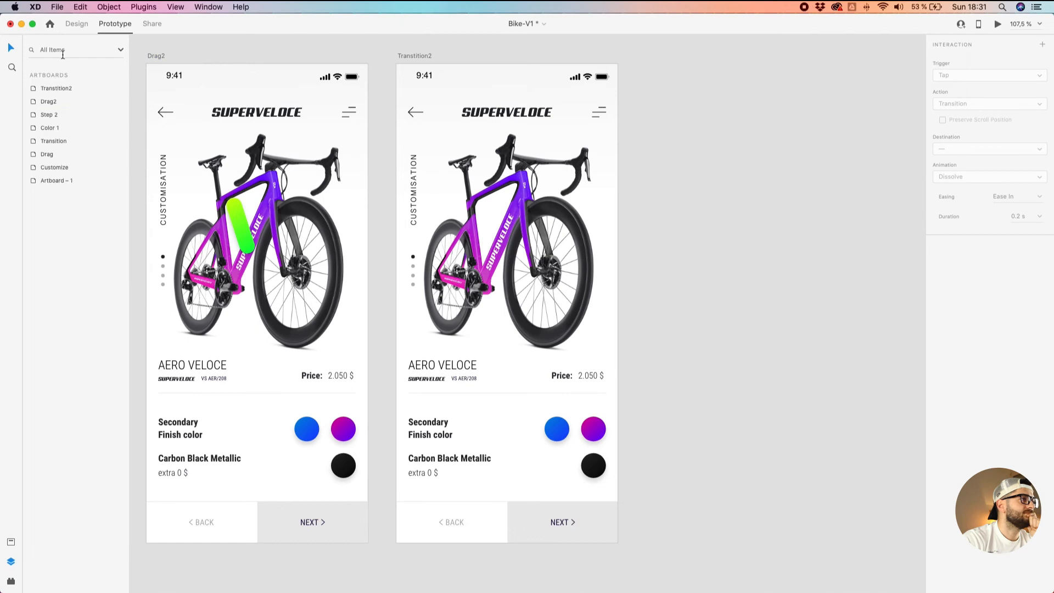
Preview the prototype, go on to the secondary finish screen and test dragging the green swatch onto the bike twice.
left_click(153, 58)
left_click(998, 24)
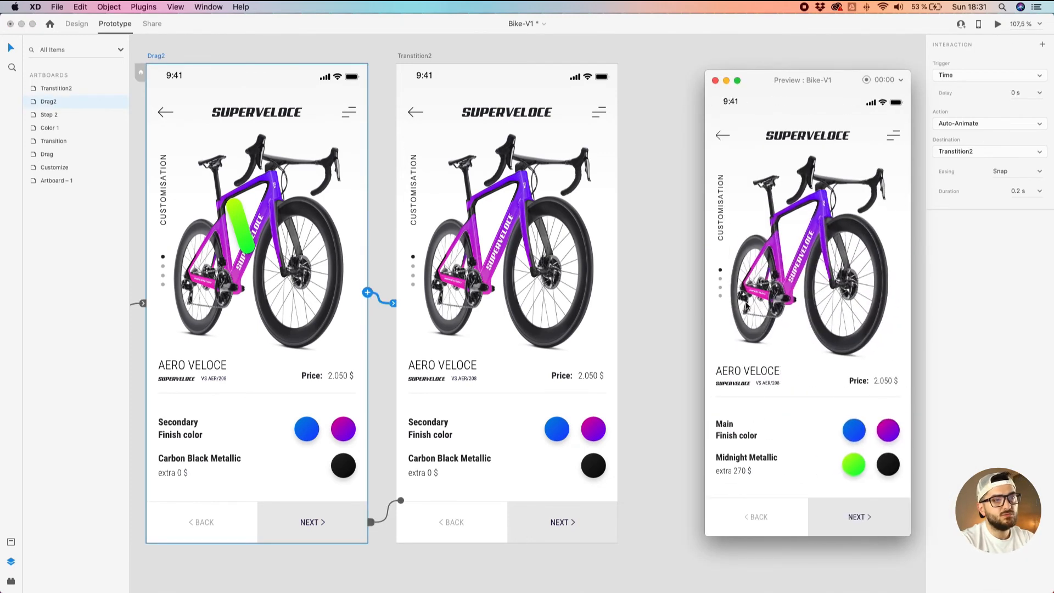
left_click(851, 526)
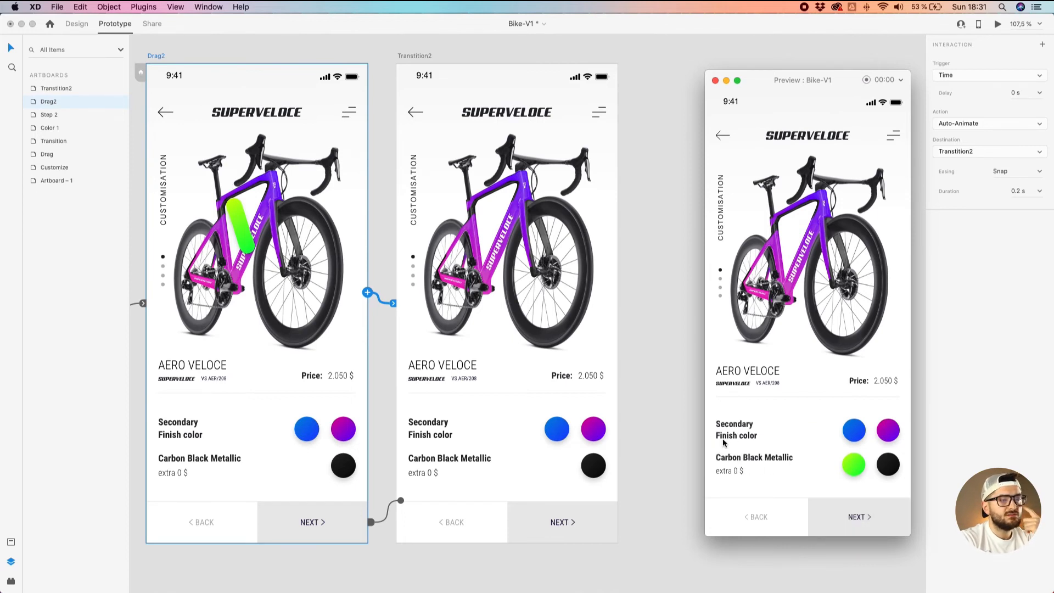
left_click_drag(855, 465, 785, 199)
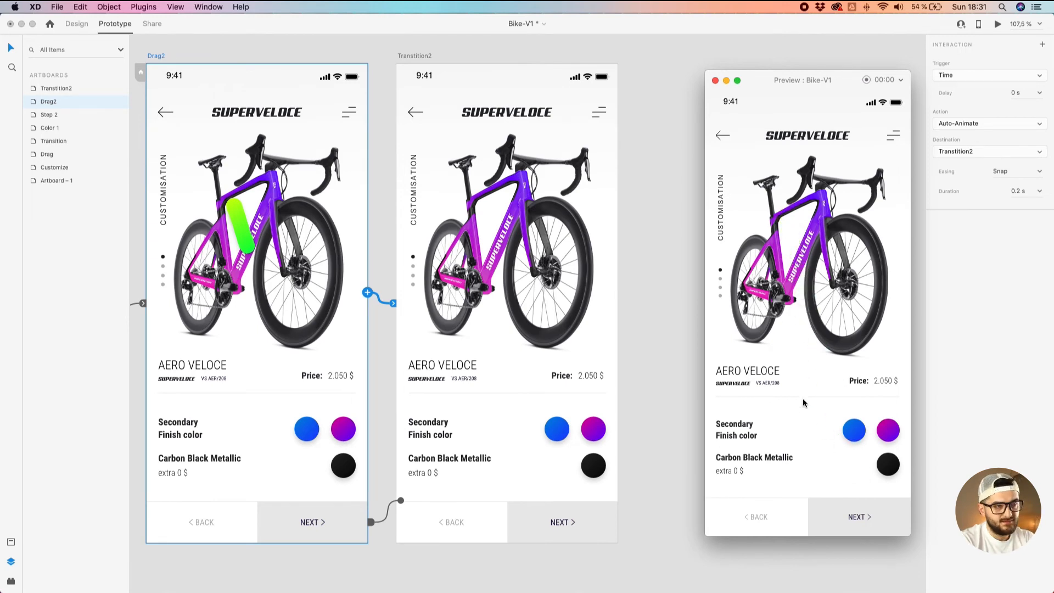
key("Left")
key("Left")
left_click_drag(856, 464, 795, 224)
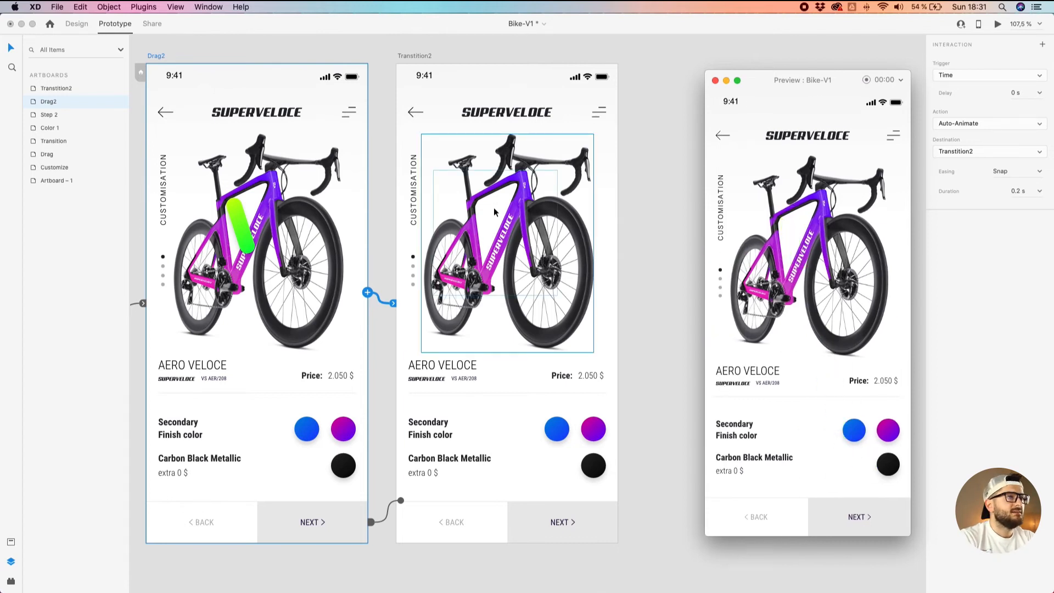
Apply the saved green gradient #CEFF02 - #14FF38 to the bike's 2nd color group on Transtition2 and inspect the frame.
double_click(529, 206)
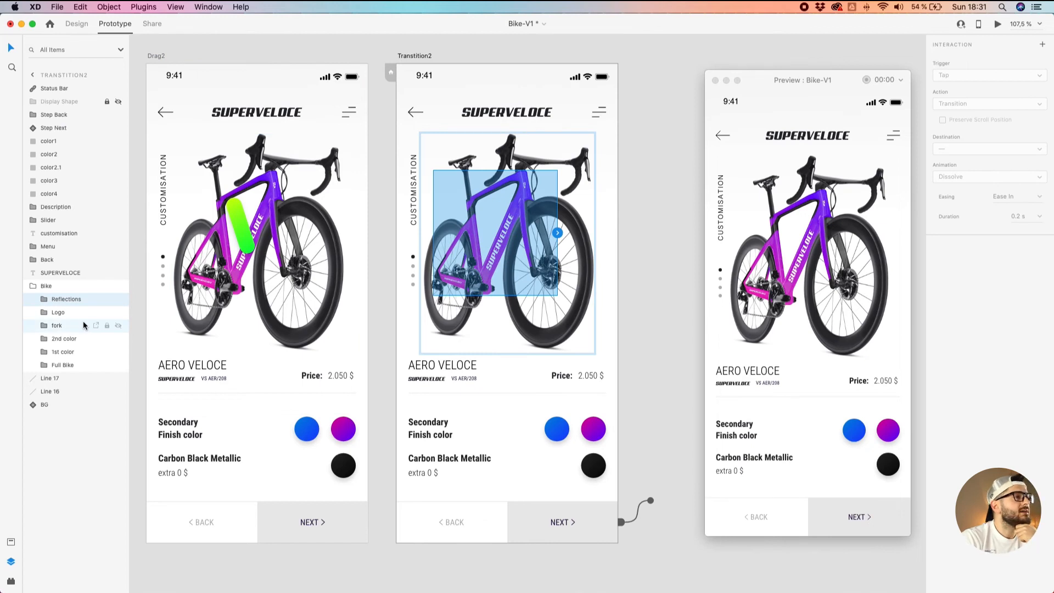
left_click(51, 339)
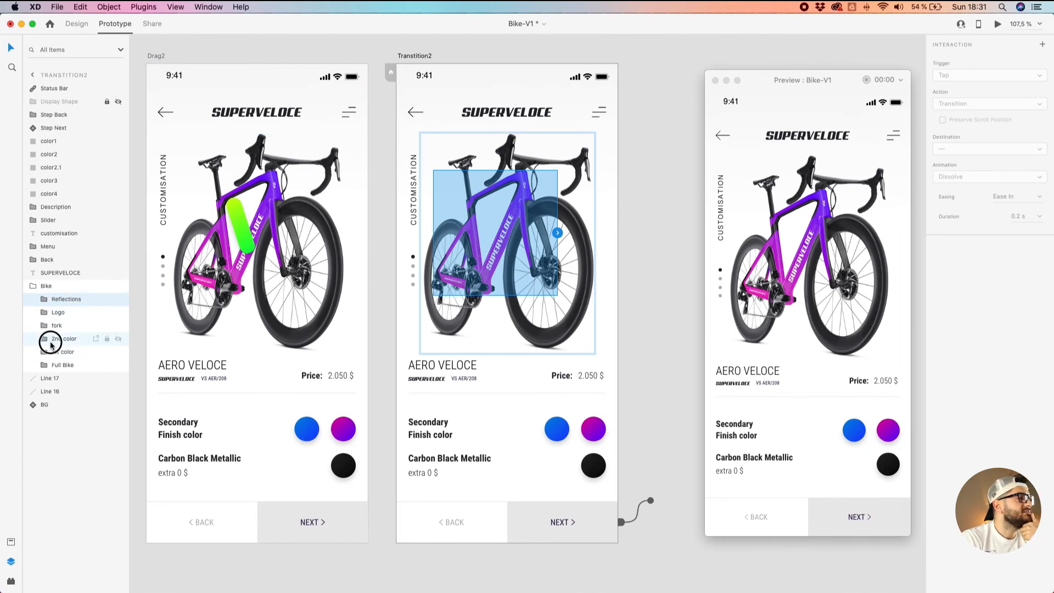
left_click(11, 542)
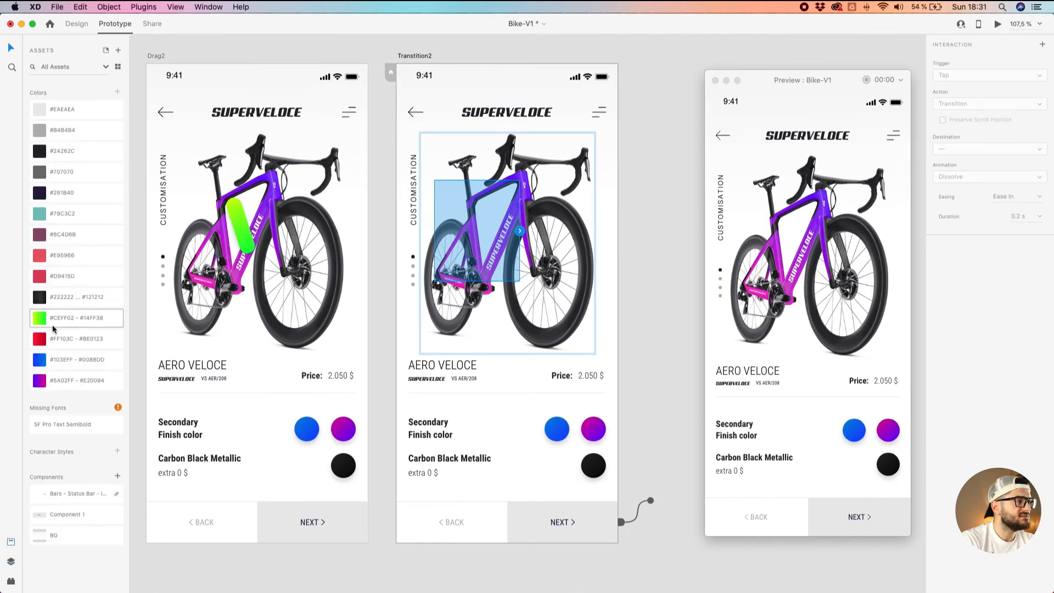
left_click(38, 320)
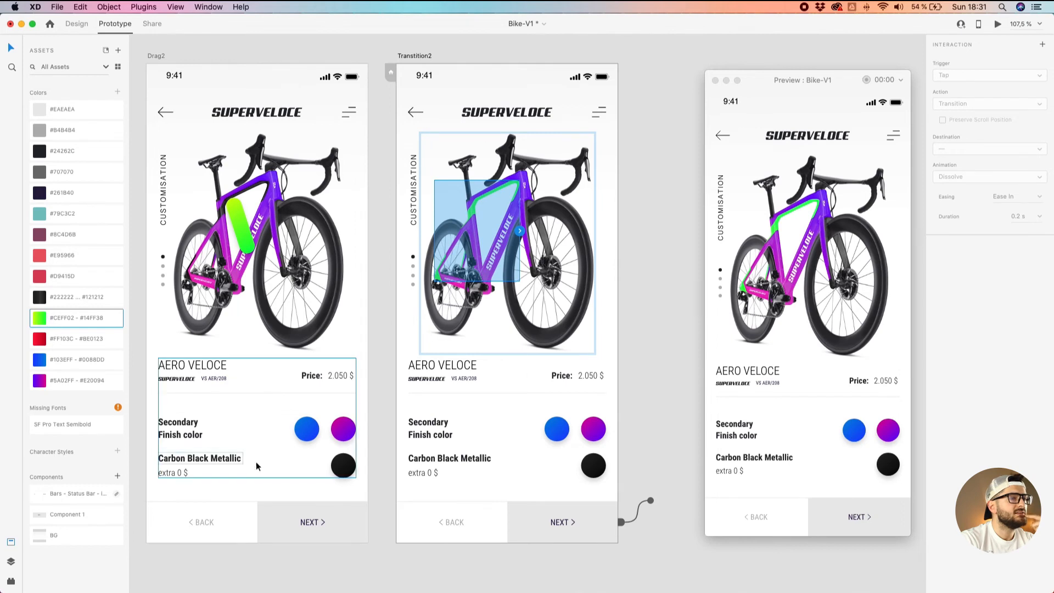
left_click(420, 563)
left_click(472, 190)
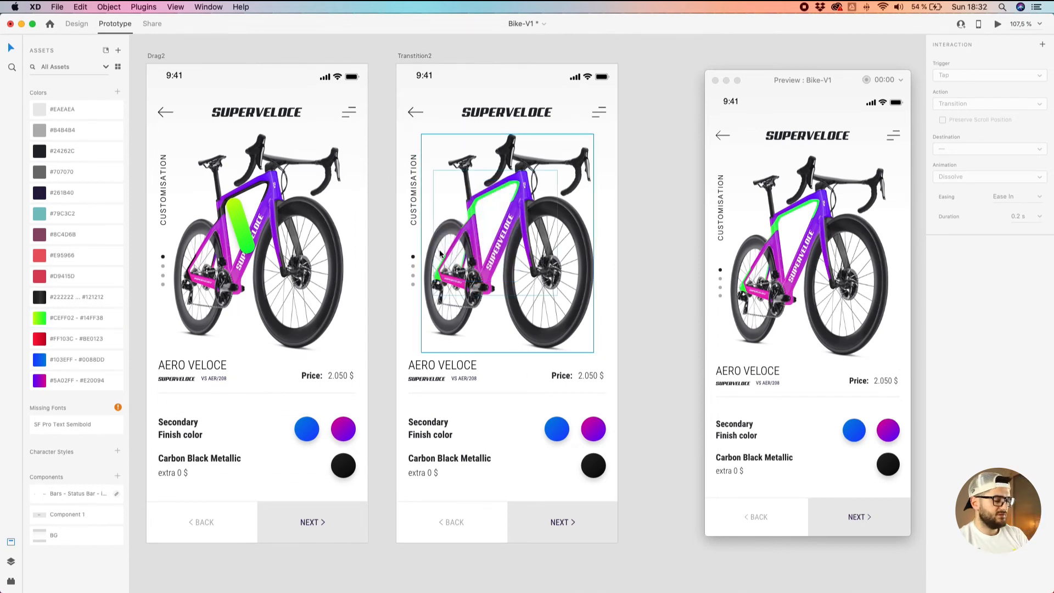
scroll(483, 198, "up", 5)
scroll(491, 213, "down", 3)
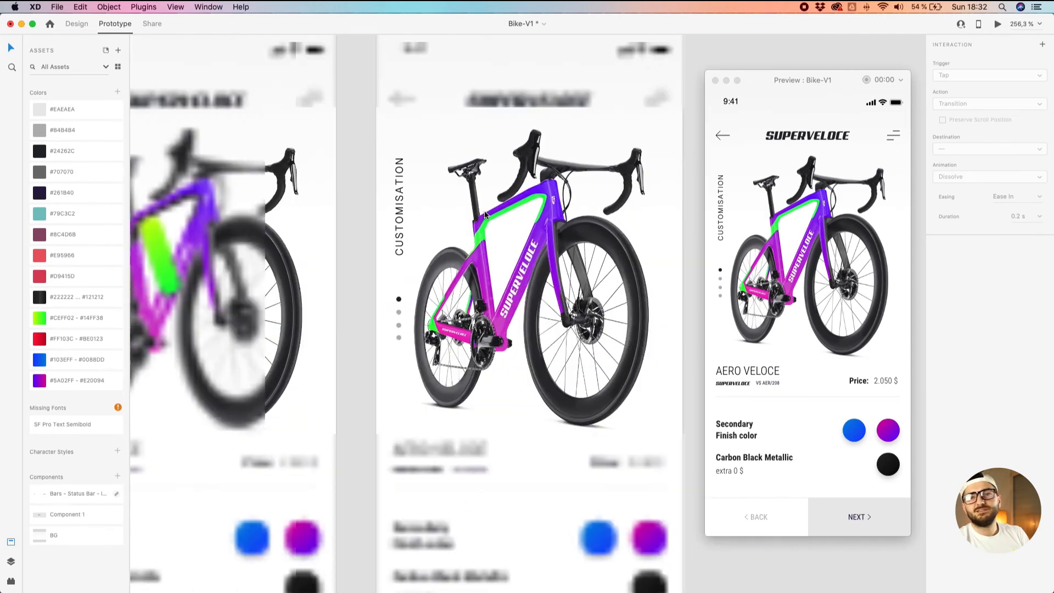
scroll(485, 214, "down", 4)
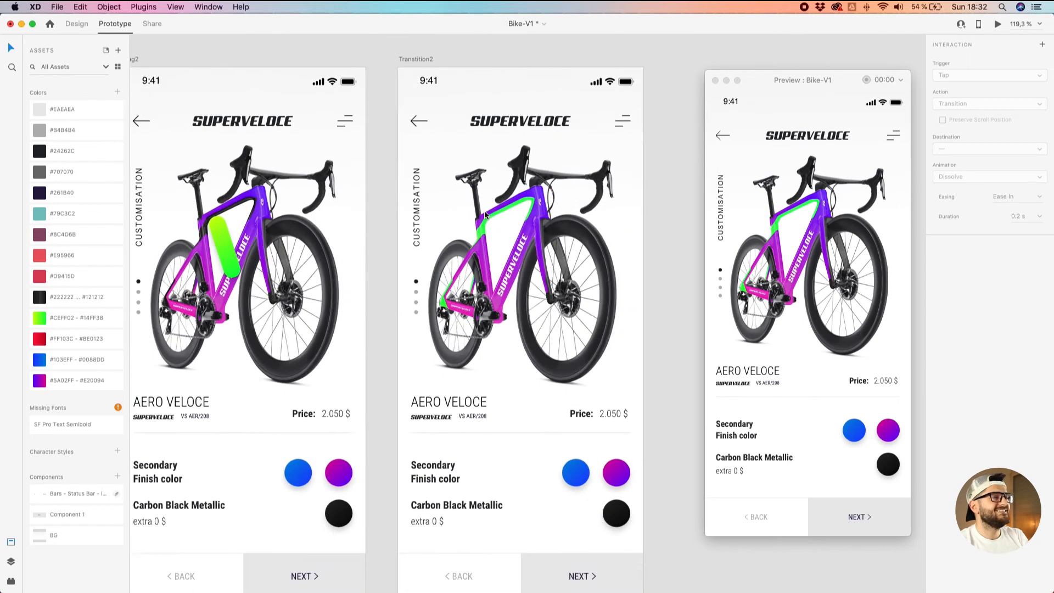
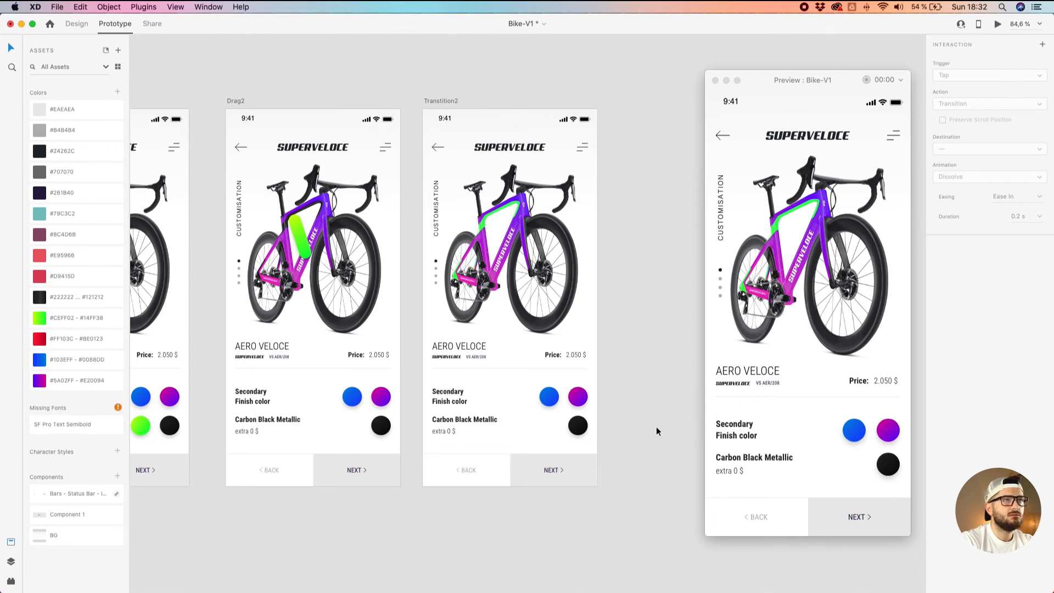
Switch to design mode and apply the saved solid red #D9415D as the fill of the green swatch on Step 2.
scroll(433, 351, "down", 5)
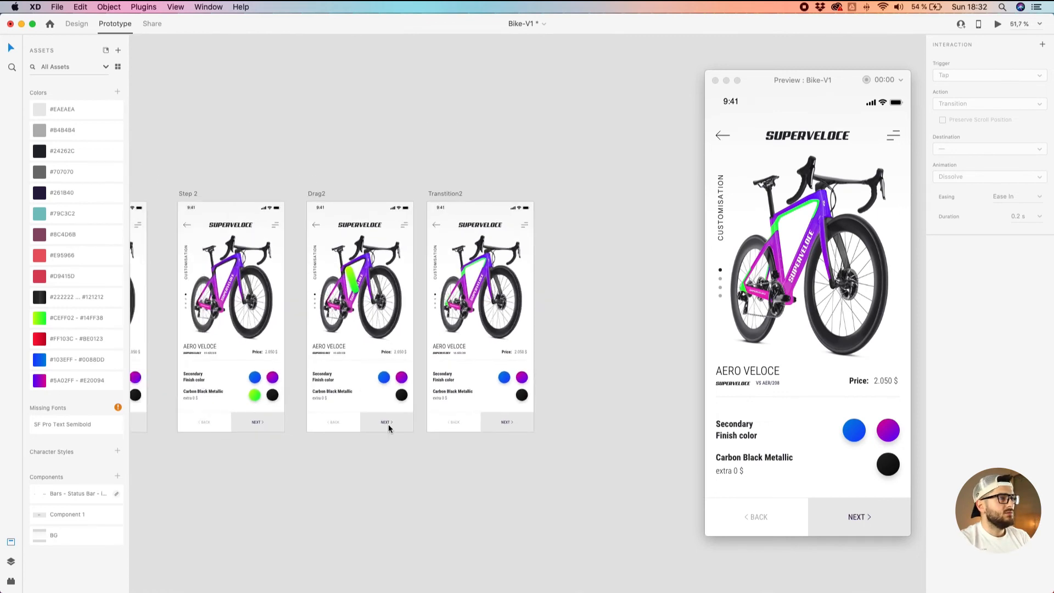
left_click(255, 395)
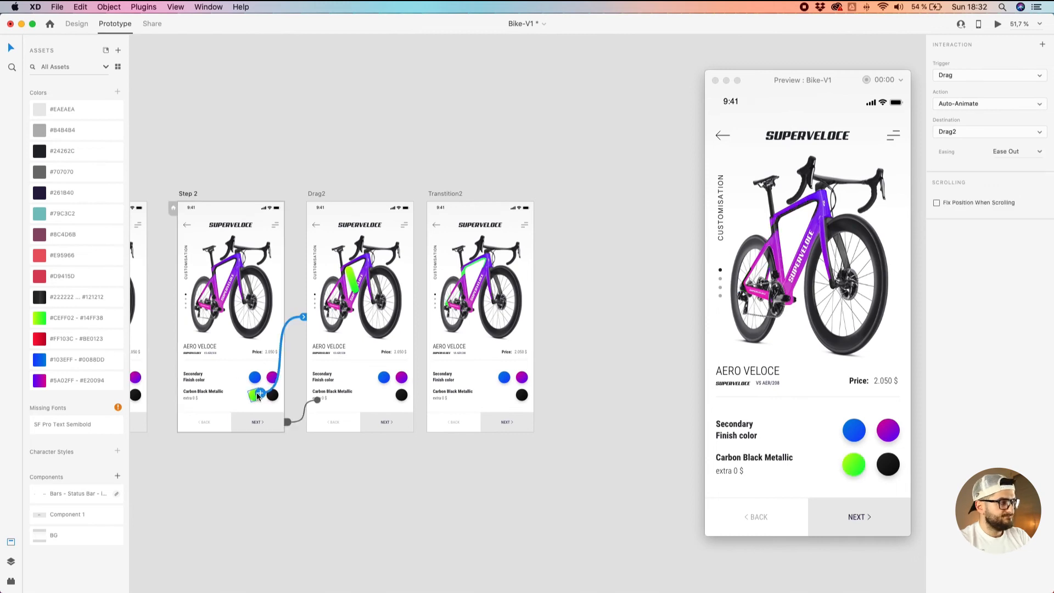
left_click(77, 23)
left_click(252, 395)
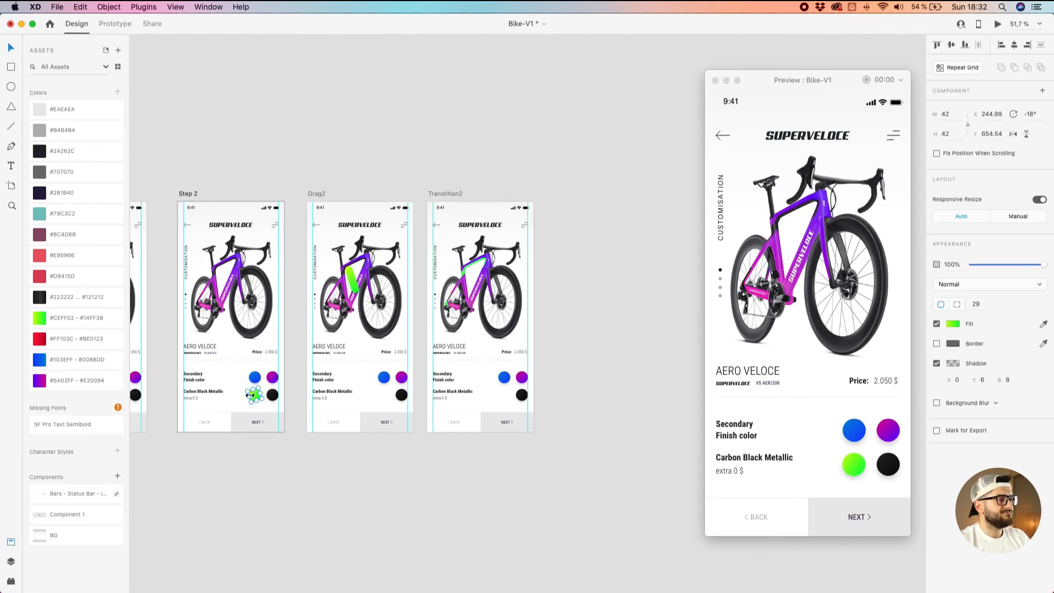
left_click(63, 276)
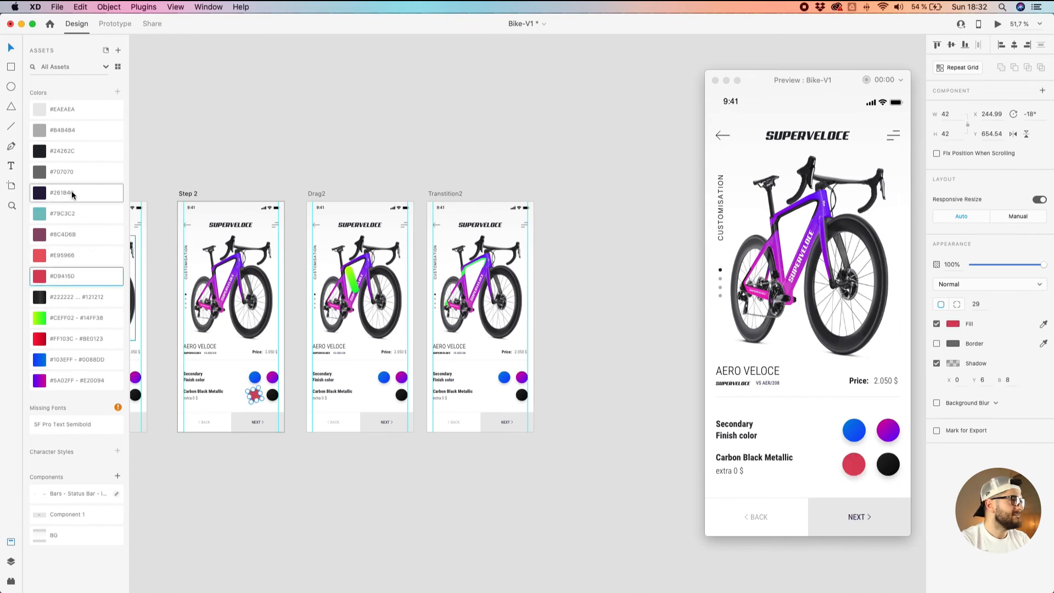
Delete the four saved colours from #79C3C2 through #D9415D from the document's assets.
left_click(160, 168)
left_click(67, 213)
left_click(71, 276, "shift")
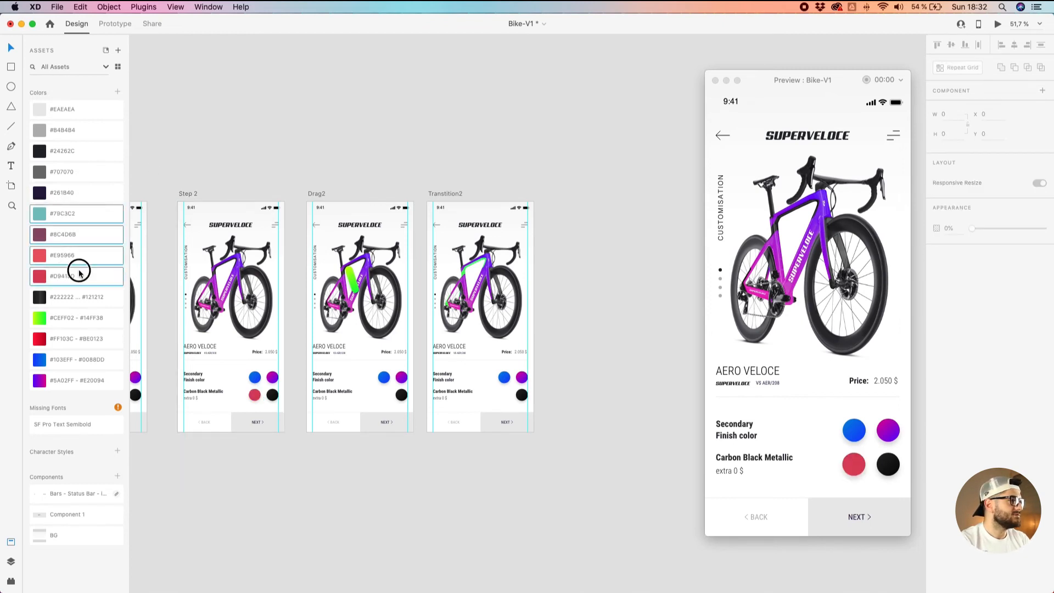
right_click(81, 269)
left_click(93, 275)
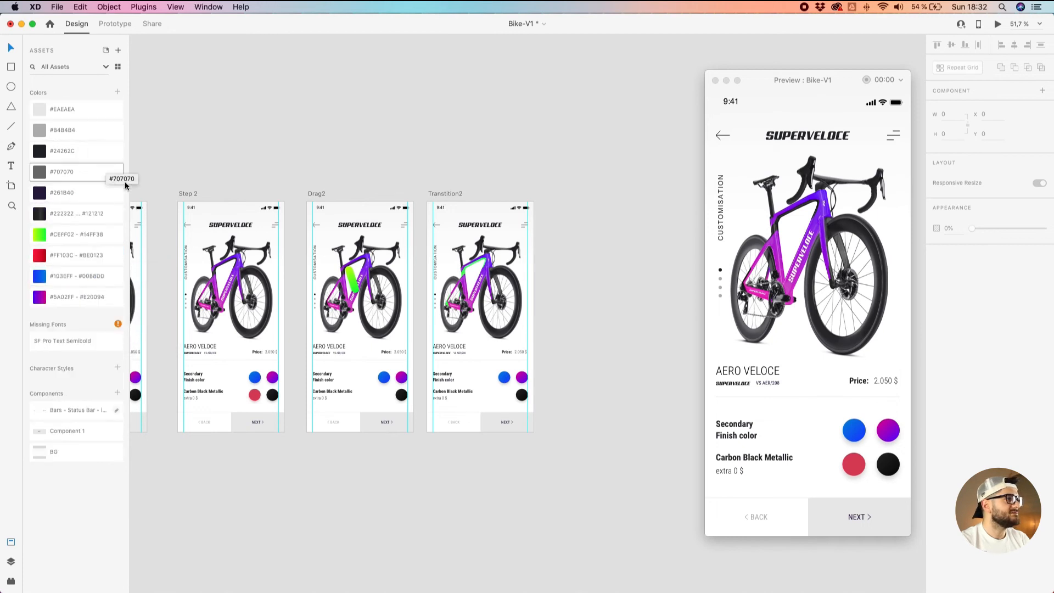
Highlight on the canvas the objects that use the saved colours #B4B4B4, #EAEAEA and #24262C, one colour at a time.
scroll(285, 241, "up", 10)
scroll(478, 285, "down", 5)
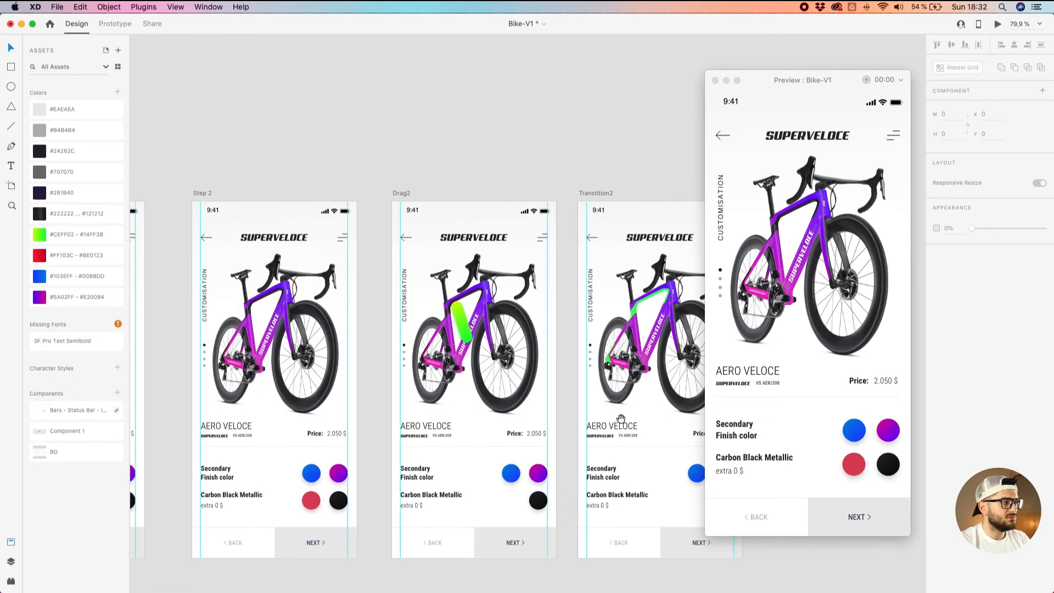
scroll(417, 373, "right", 5)
right_click(66, 130)
left_click(97, 157)
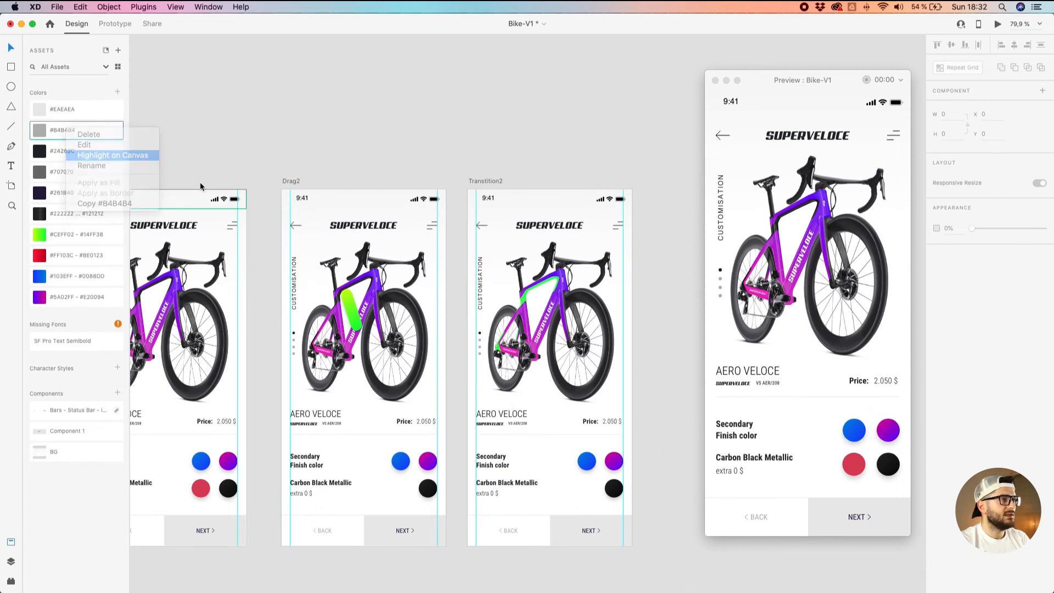
right_click(65, 108)
left_click(93, 133)
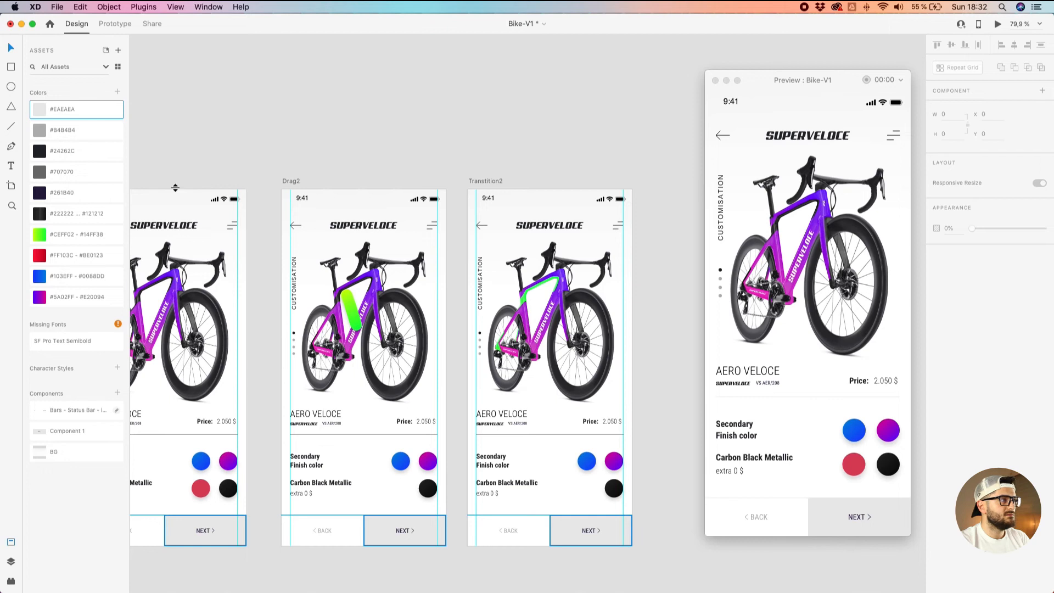
right_click(87, 154)
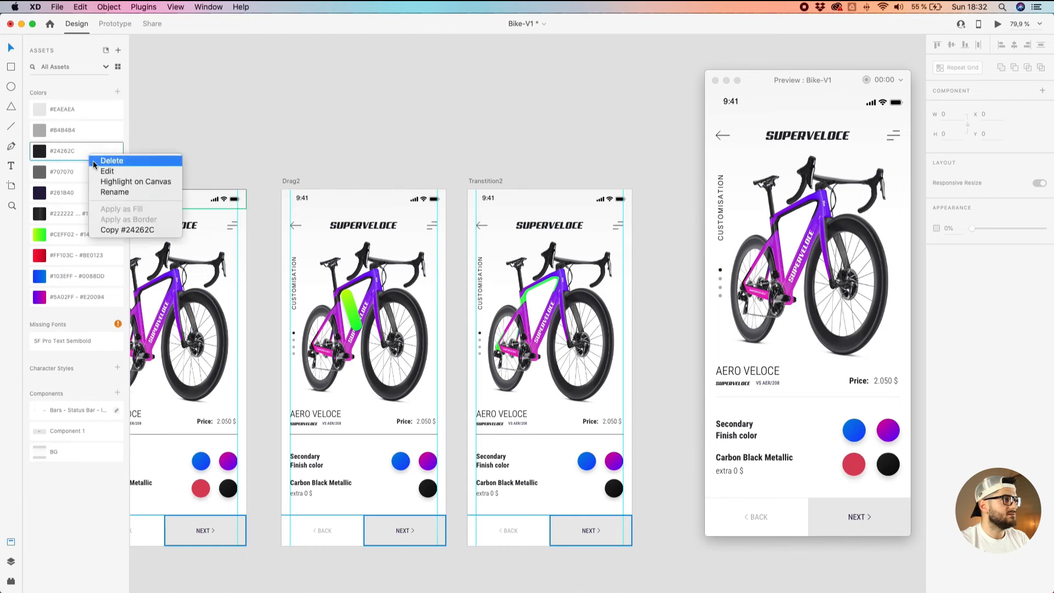
left_click(133, 184)
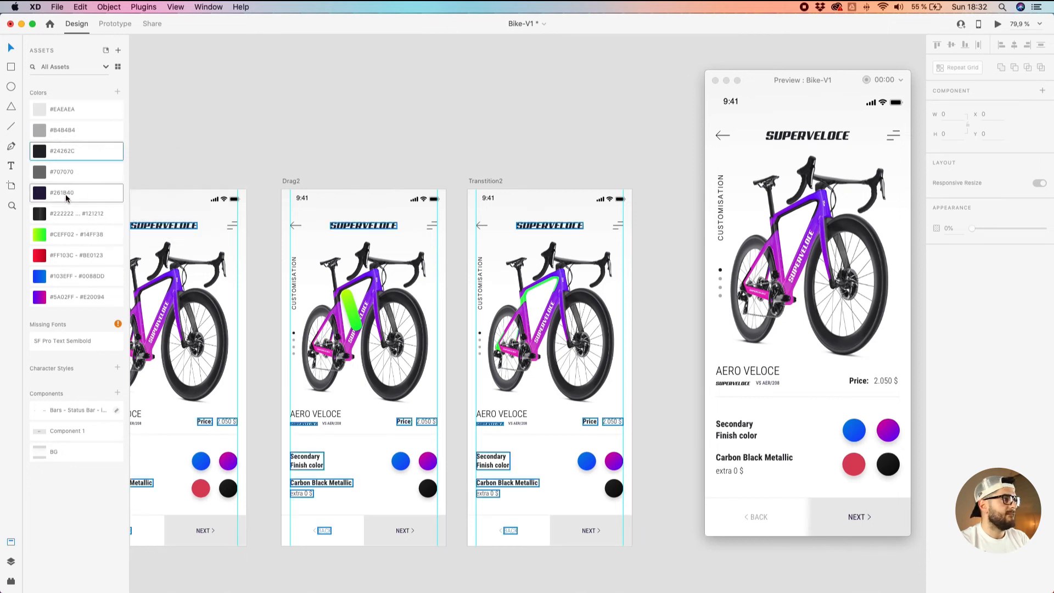
Highlight on the canvas the objects using the saved colour #707070 and delete that colour from the document's assets.
right_click(76, 174)
left_click(99, 193)
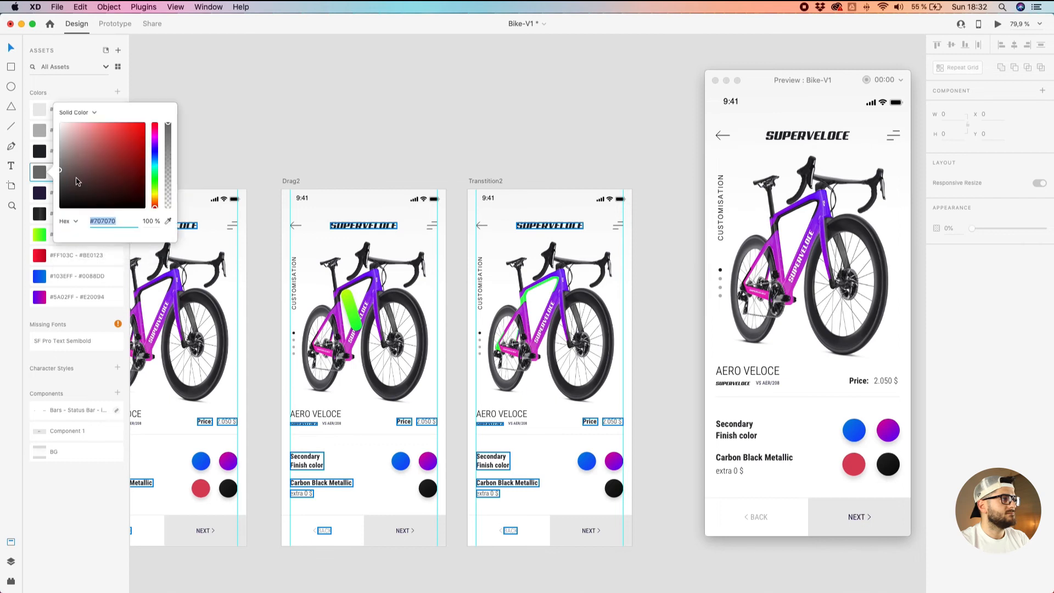
left_click(287, 141)
left_click(53, 173)
right_click(52, 173)
left_click(75, 202)
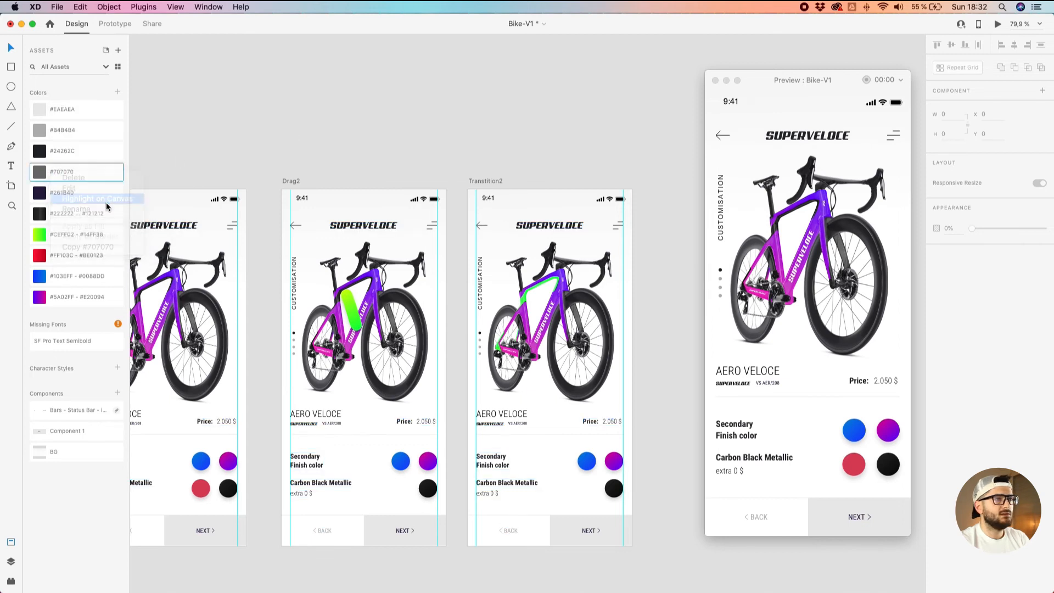
right_click(76, 172)
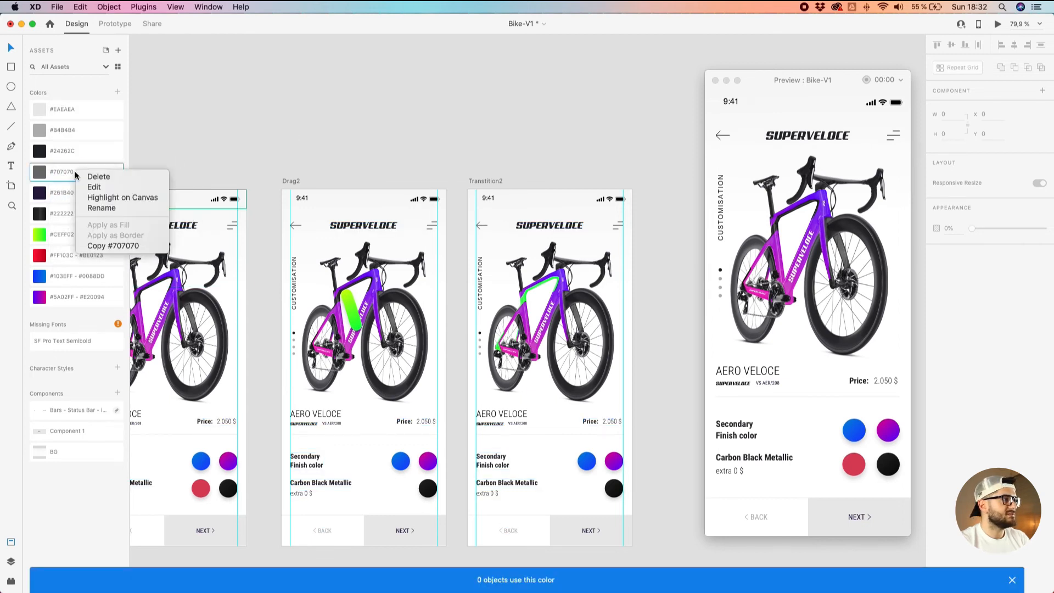
left_click(91, 180)
Highlight the objects using #261B40 and delete it, along with the red gradient #FF103C - #BE0123, from the saved colours.
right_click(94, 174)
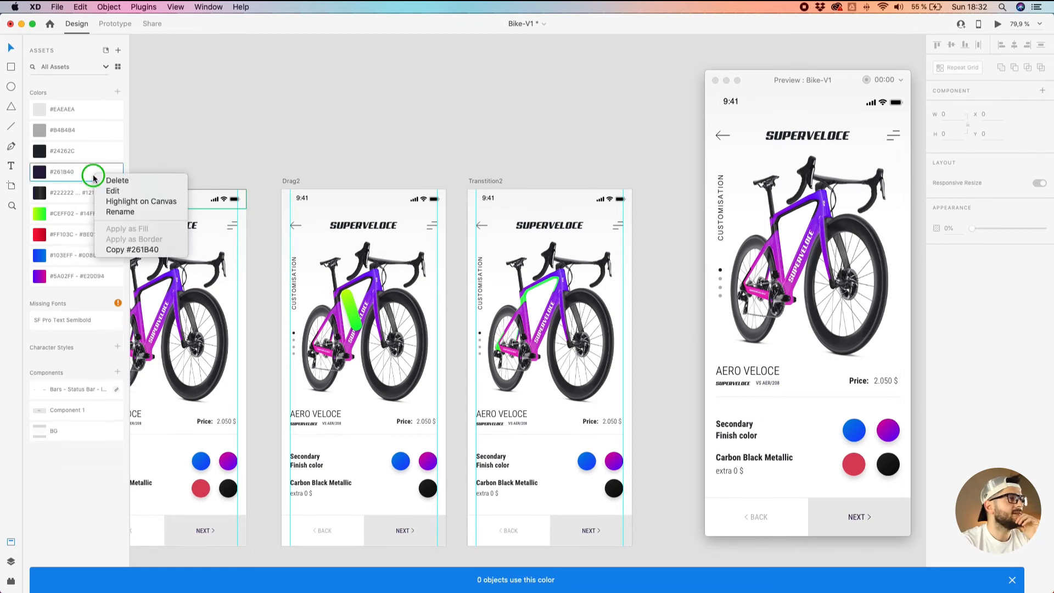
left_click(118, 201)
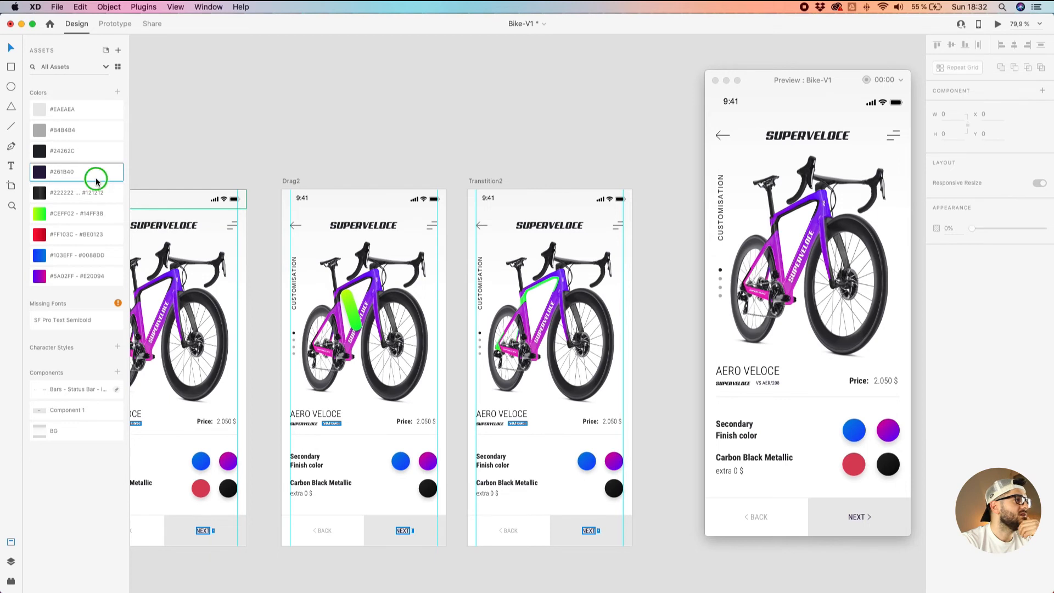
right_click(96, 177)
left_click(113, 184)
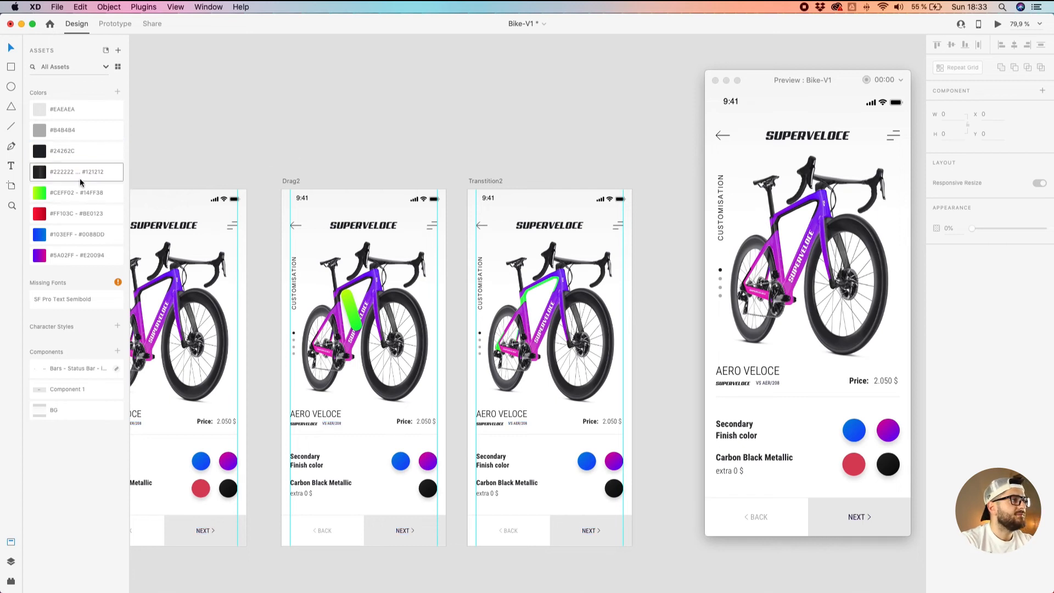
right_click(86, 215)
left_click(120, 219)
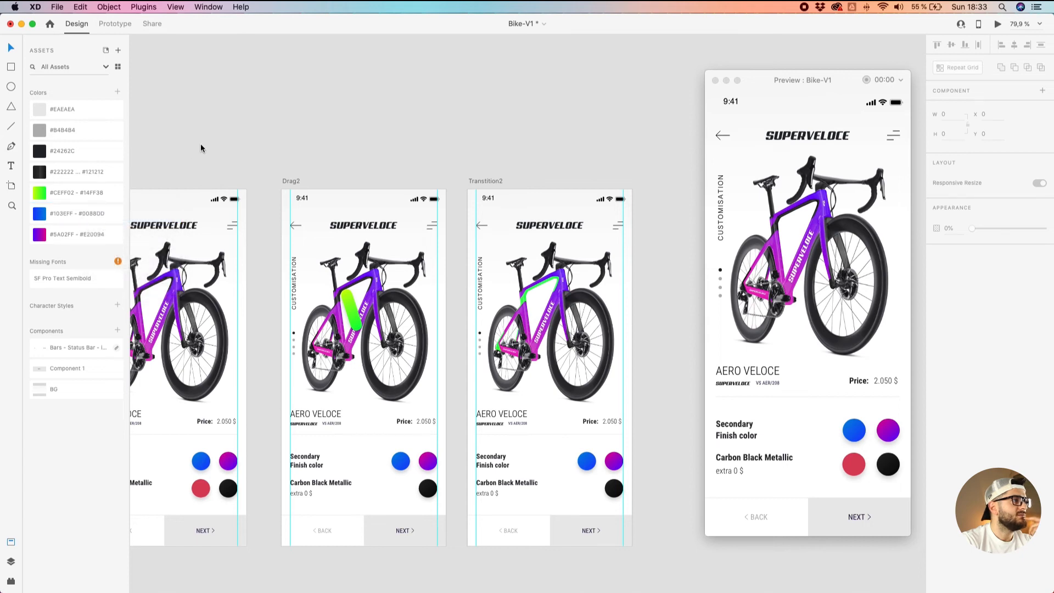
Check for a replacement for the missing font SF Pro Text Semibold and highlight its uses on the canvas.
right_click(62, 275)
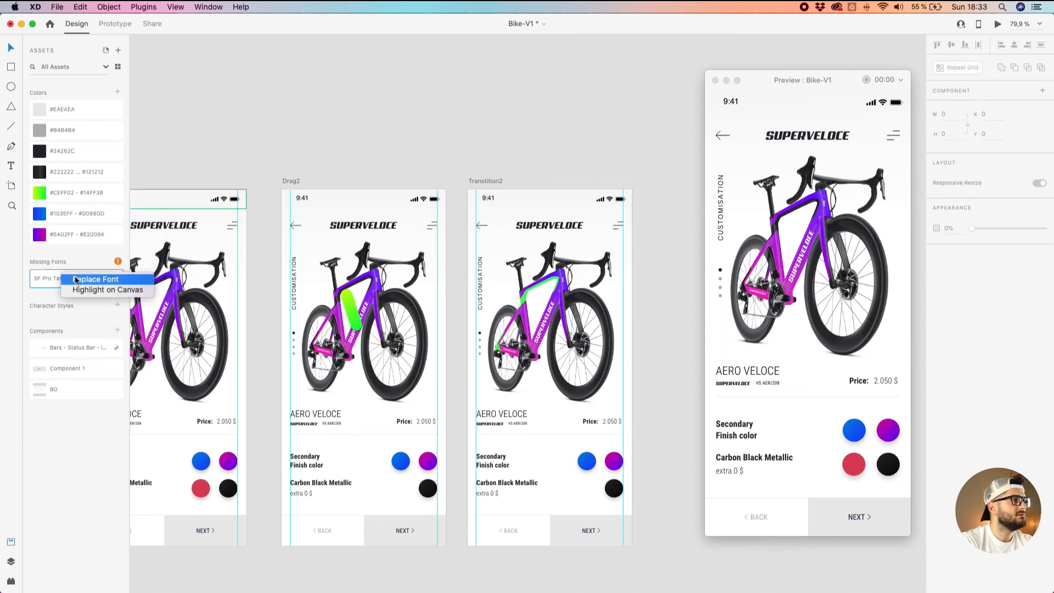
left_click(75, 281)
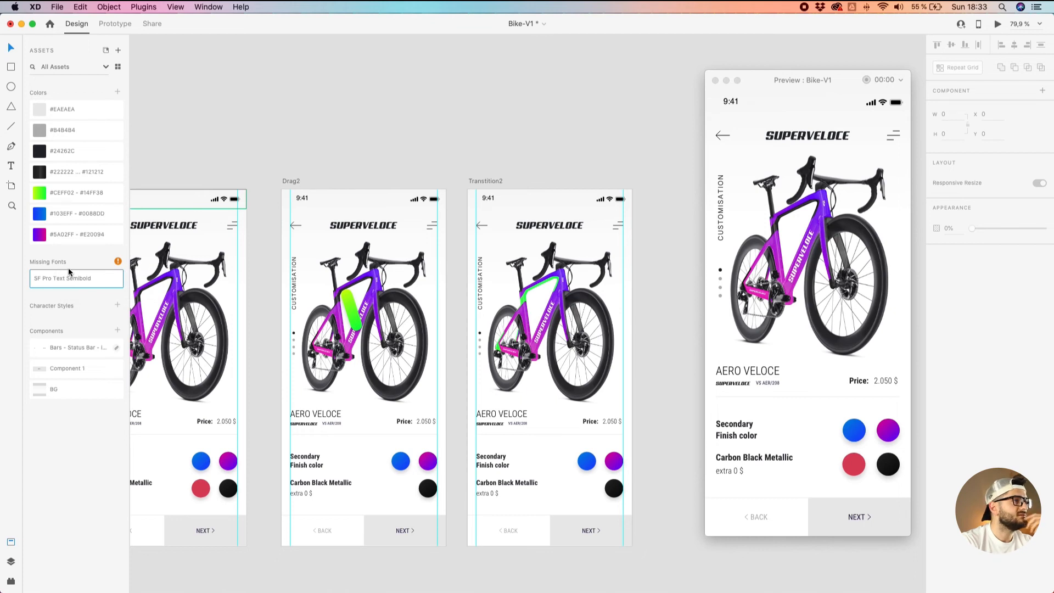
right_click(88, 279)
left_click(102, 294)
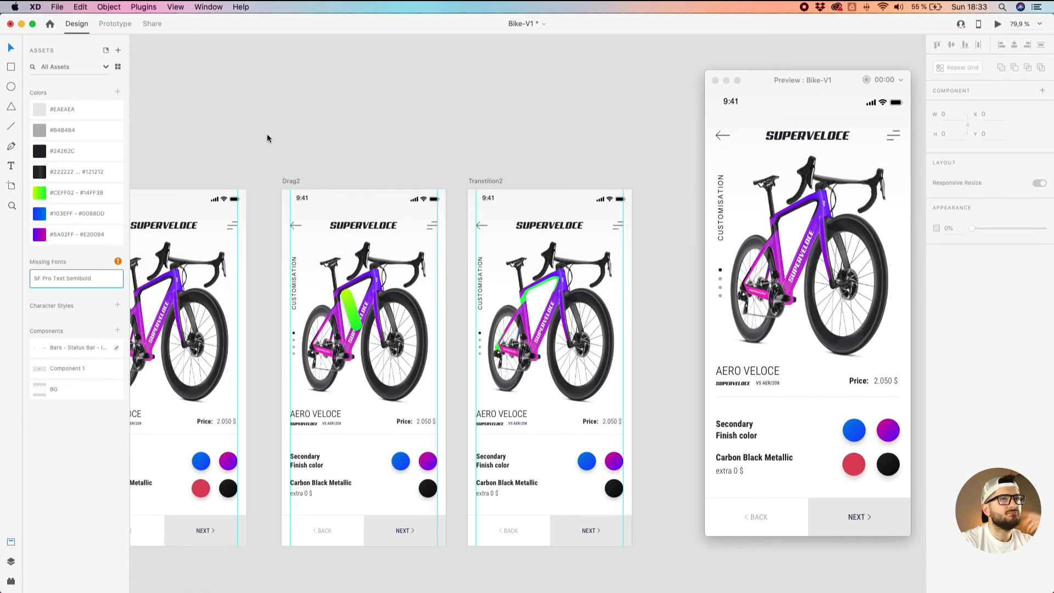
Copy the green swatch from the Color 1 artboard.
scroll(273, 126, "down", 3)
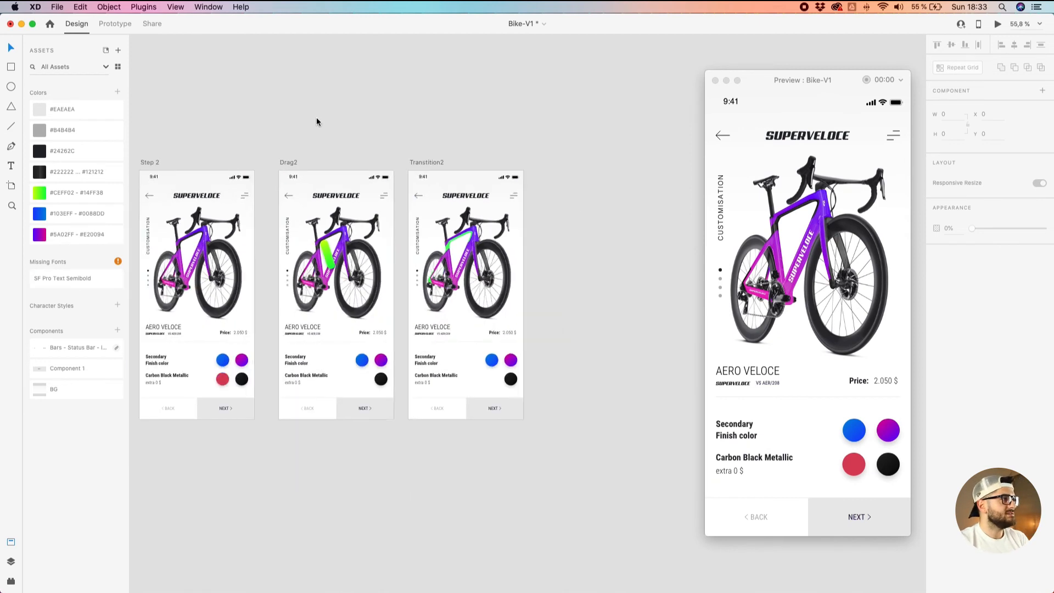
left_click_drag(339, 117, 436, 102)
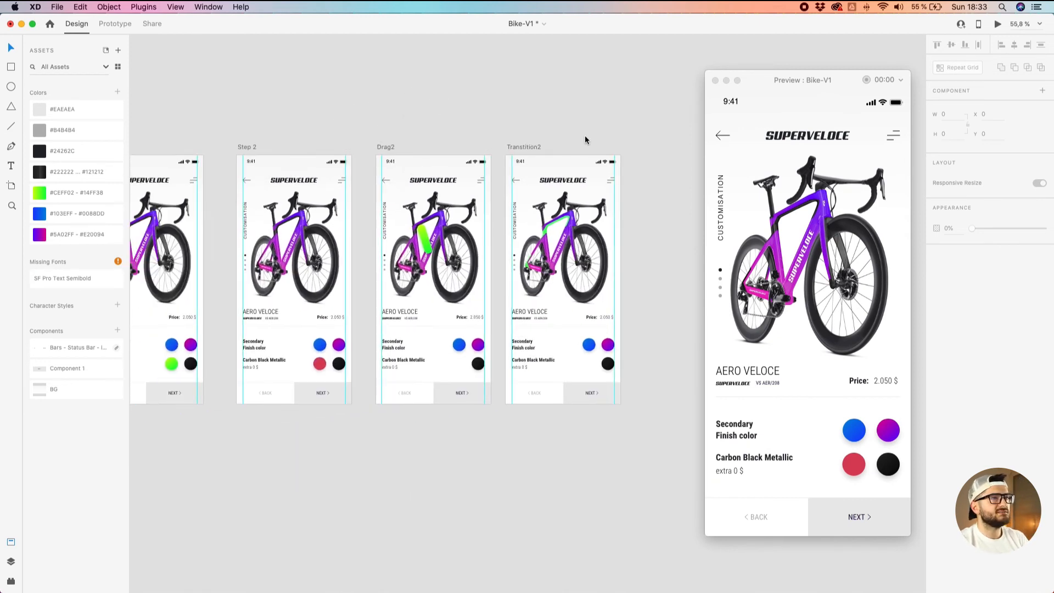
scroll(660, 281, "up", 3)
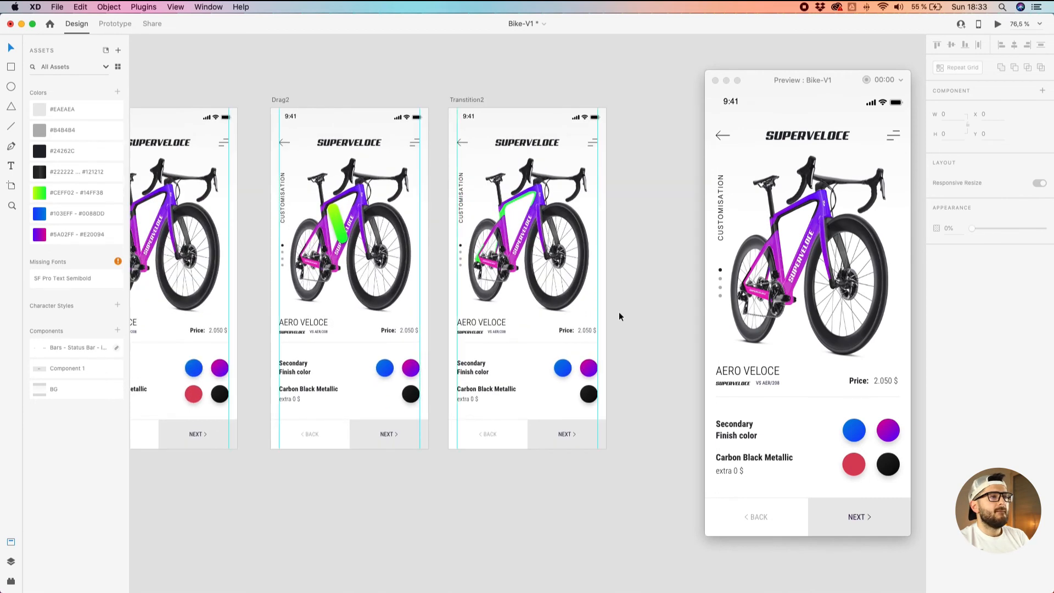
scroll(547, 339, "up", 2)
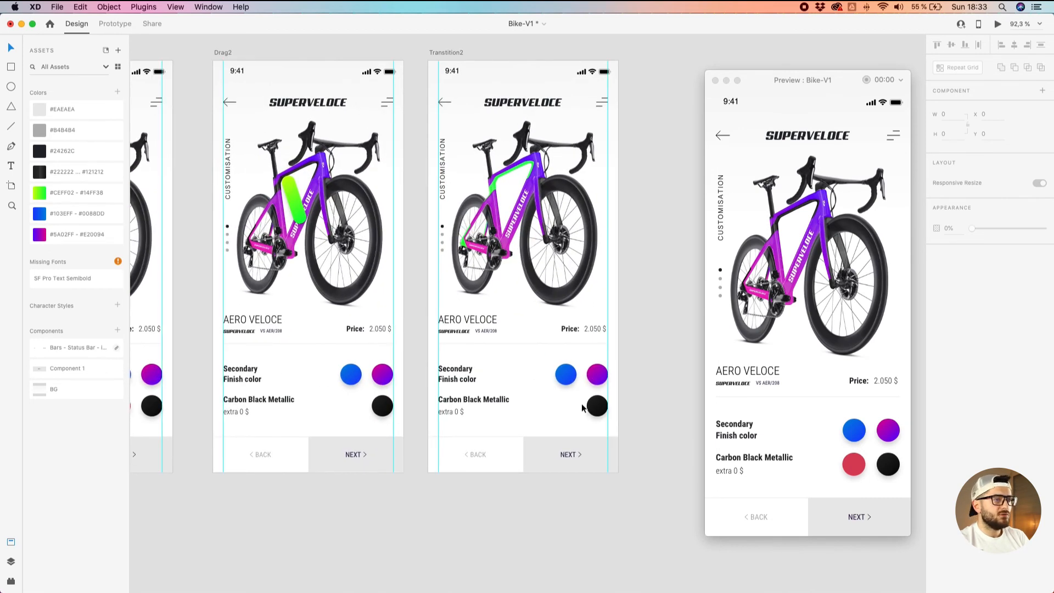
scroll(572, 411, "down", 3)
left_click_drag(207, 510, 463, 433)
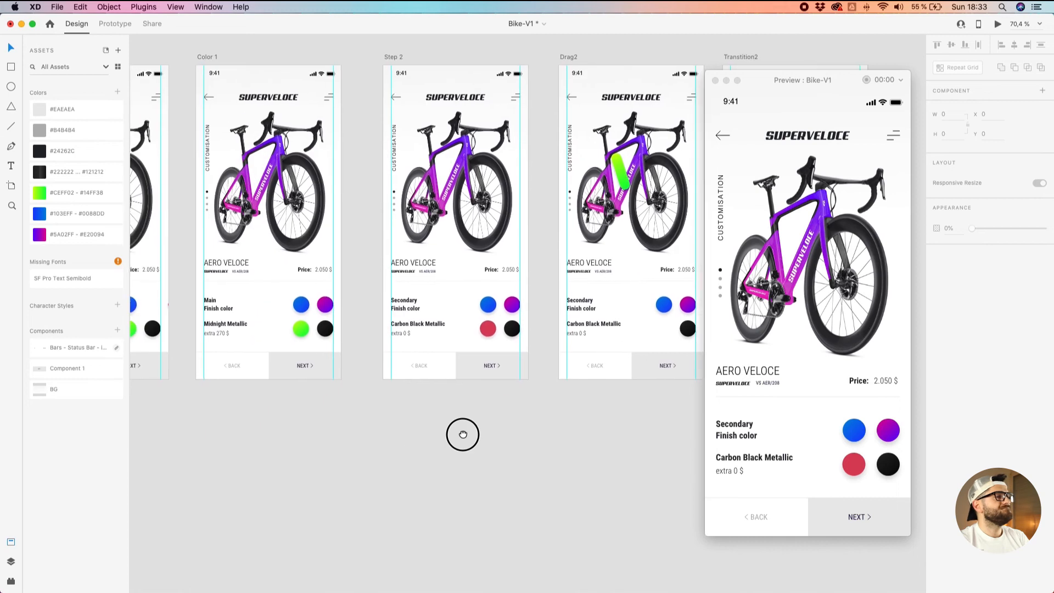
left_click(304, 332)
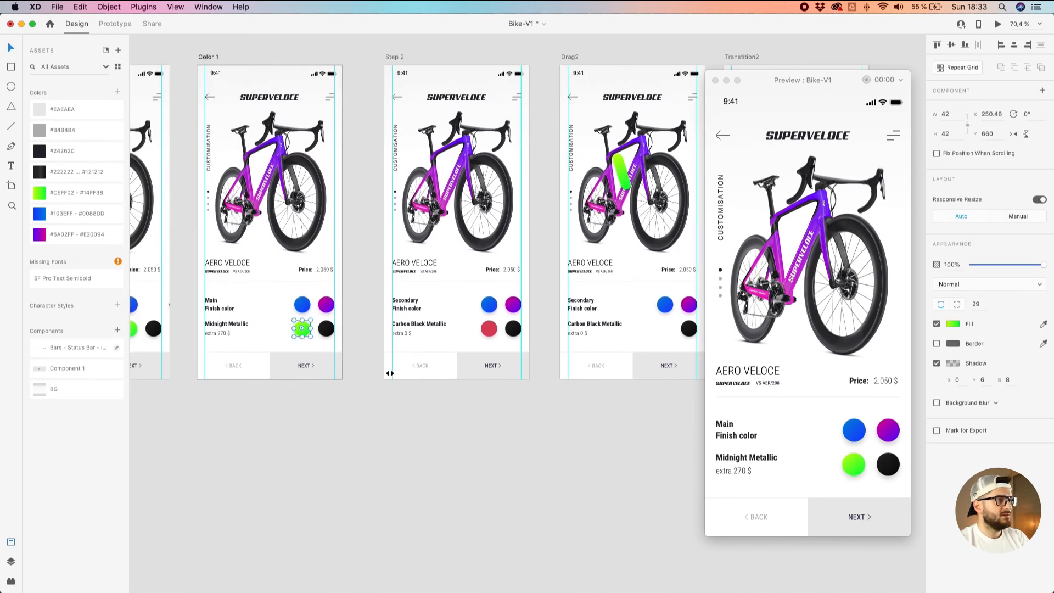
Paste the copied green swatch into the empty swatch position on the Transtition2 artboard.
left_click_drag(510, 402, 310, 419)
scroll(583, 345, "up", 3)
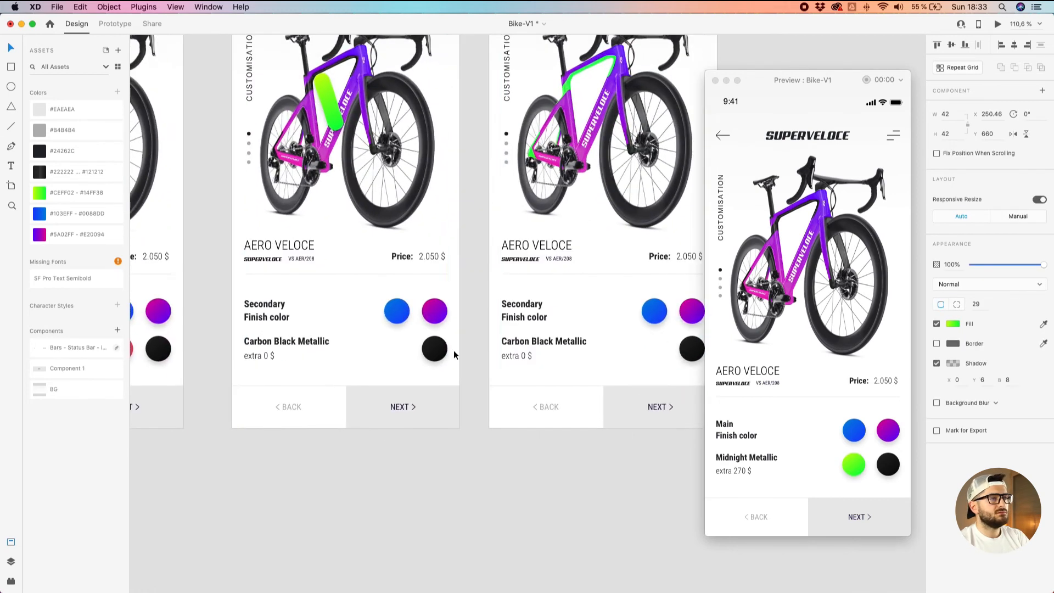
left_click(469, 341)
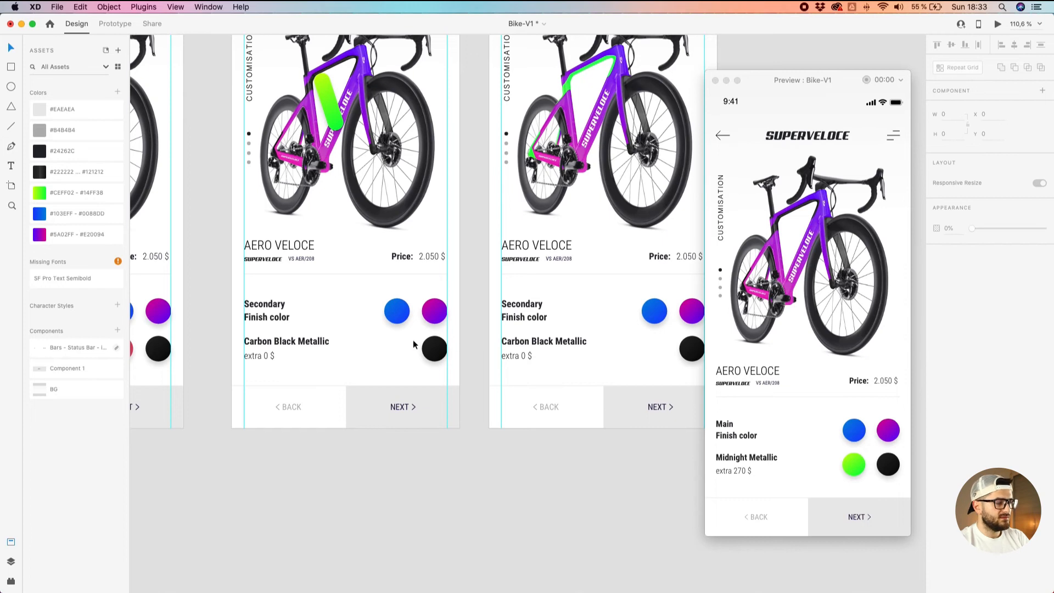
key("super+v")
key("super+z")
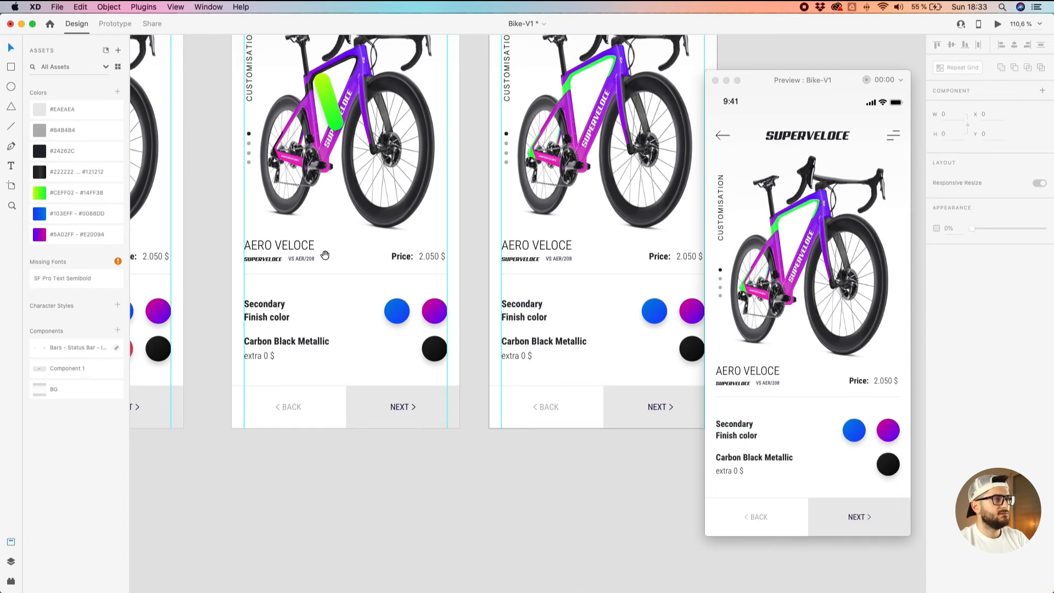
left_click_drag(320, 242, 394, 348)
left_click_drag(540, 118, 363, 144)
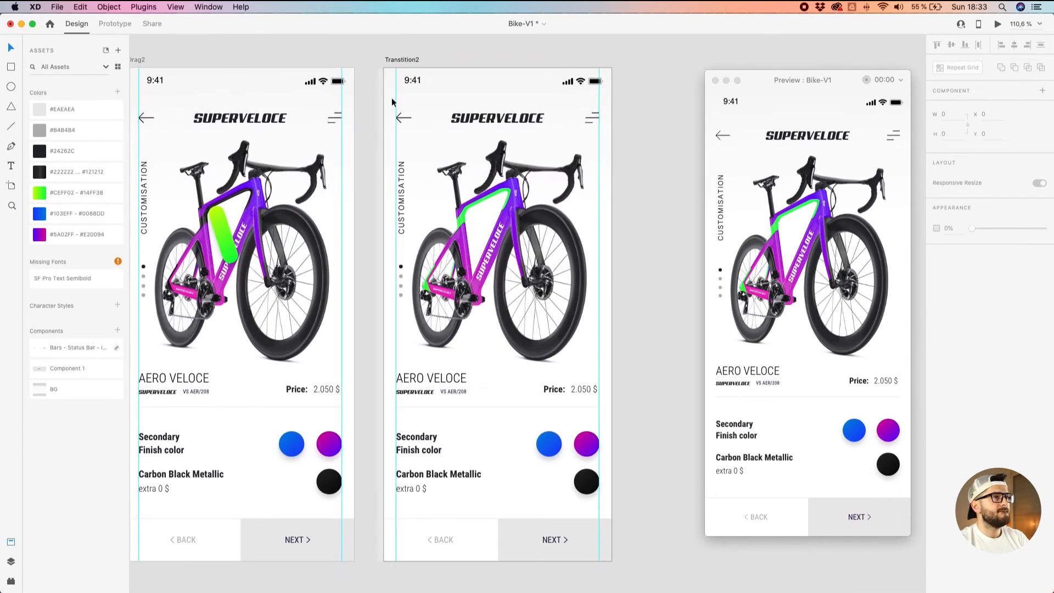
left_click(406, 59)
scroll(426, 172, "down", 3)
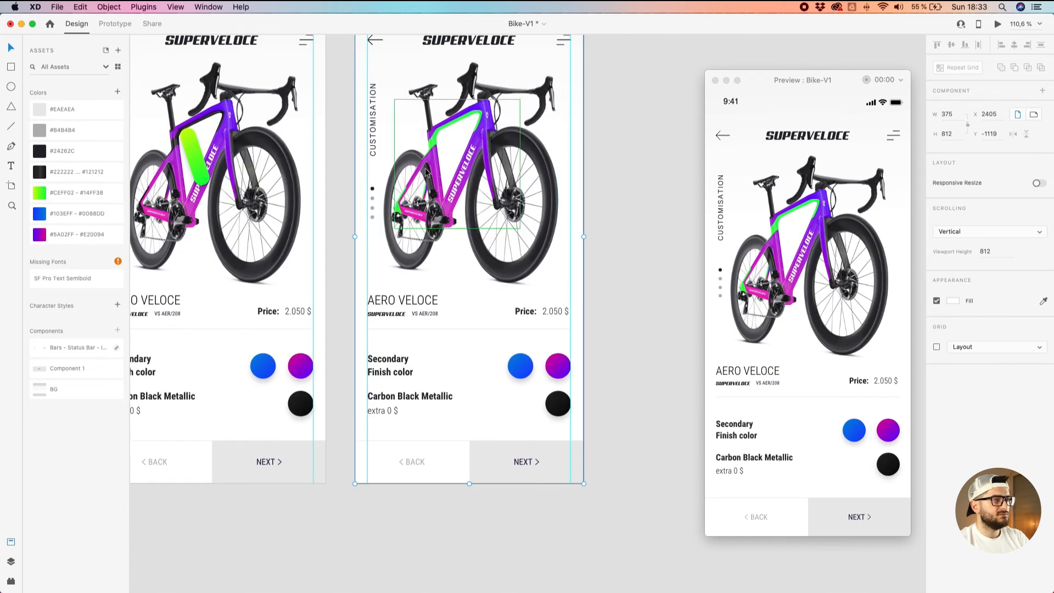
key("super+v")
scroll(536, 406, "up", 5)
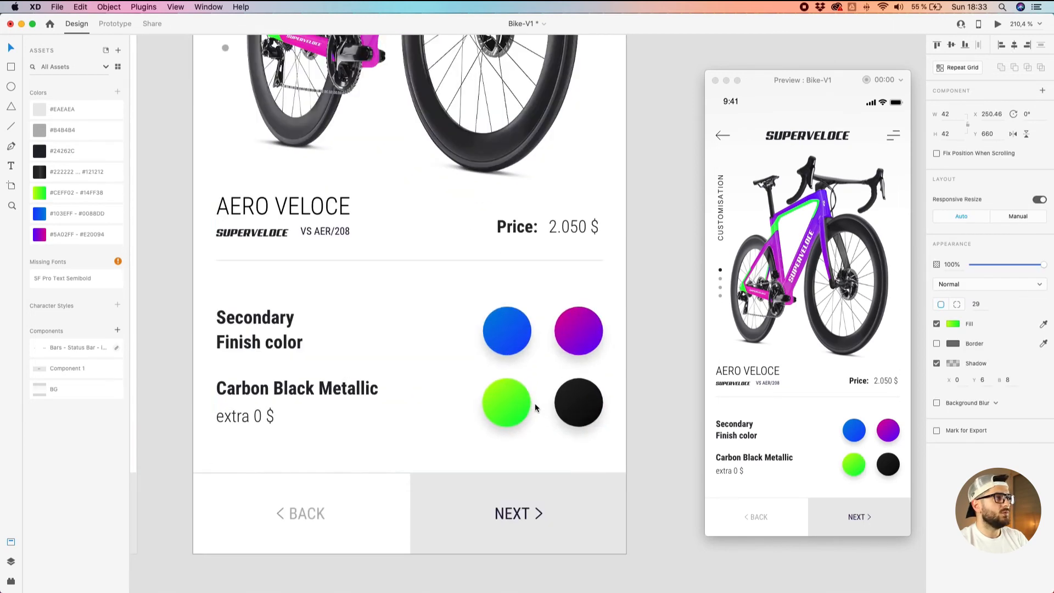
Move the pasted green swatch just outside Transtition2 and reshape it into a flat bar 136 wide and 14 high.
left_click_drag(532, 402, 639, 405)
left_click_drag(559, 379, 524, 365)
scroll(656, 401, "up", 5)
scroll(640, 402, "up", 4)
scroll(664, 403, "down", 8)
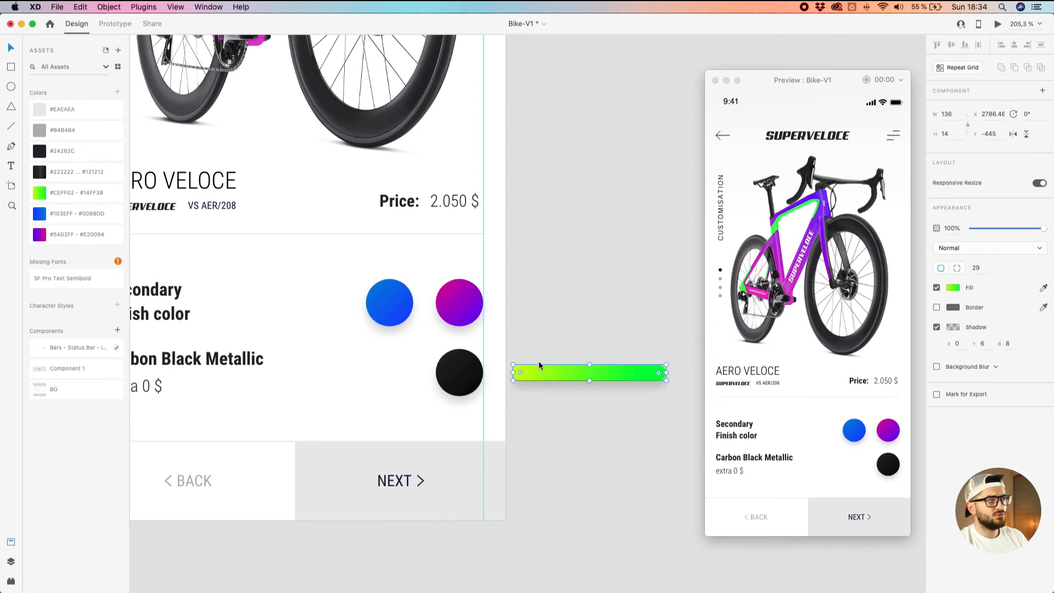
Draw a 46 by 46 circle in the empty swatch position on Transtition2 and remove its border.
left_click(11, 87)
mouse_move(357, 412)
left_mouse_down()
mouse_move(409, 358)
mouse_move(365, 364)
left_mouse_up()
key("v")
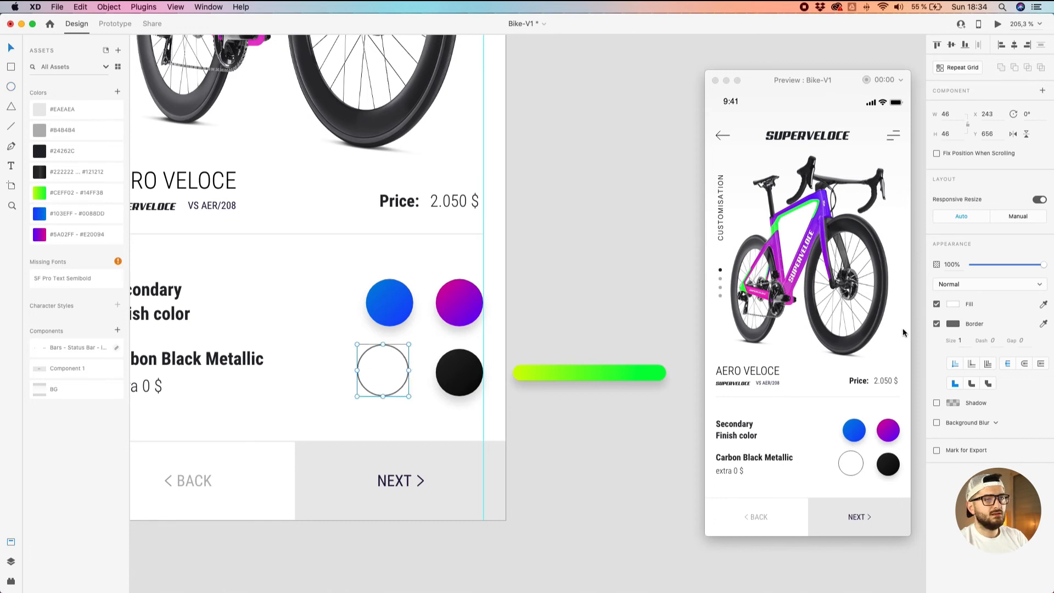
left_click(936, 324)
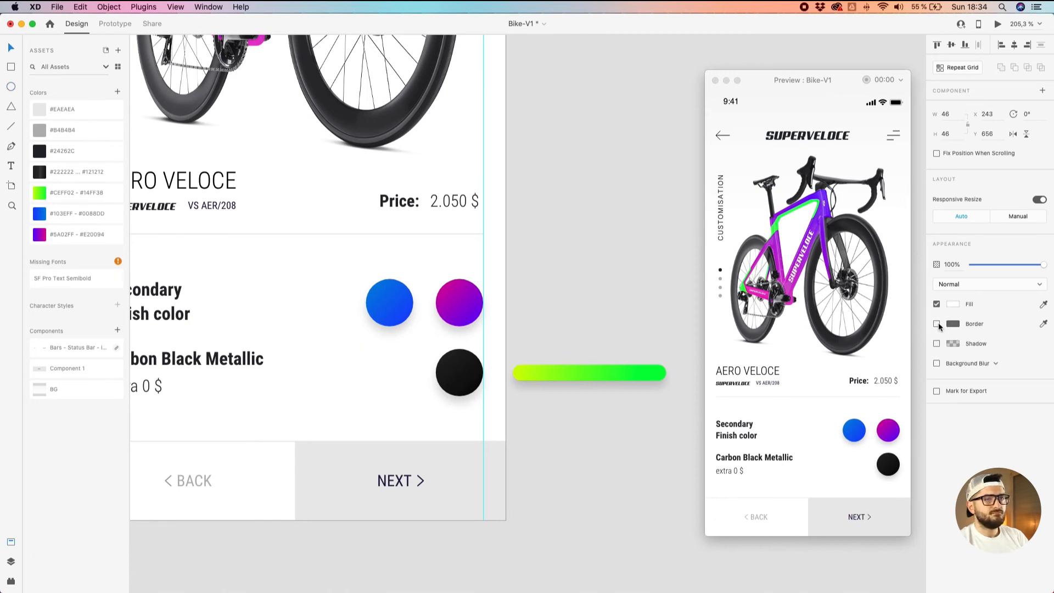
left_click(588, 377, "shift")
key("Delete")
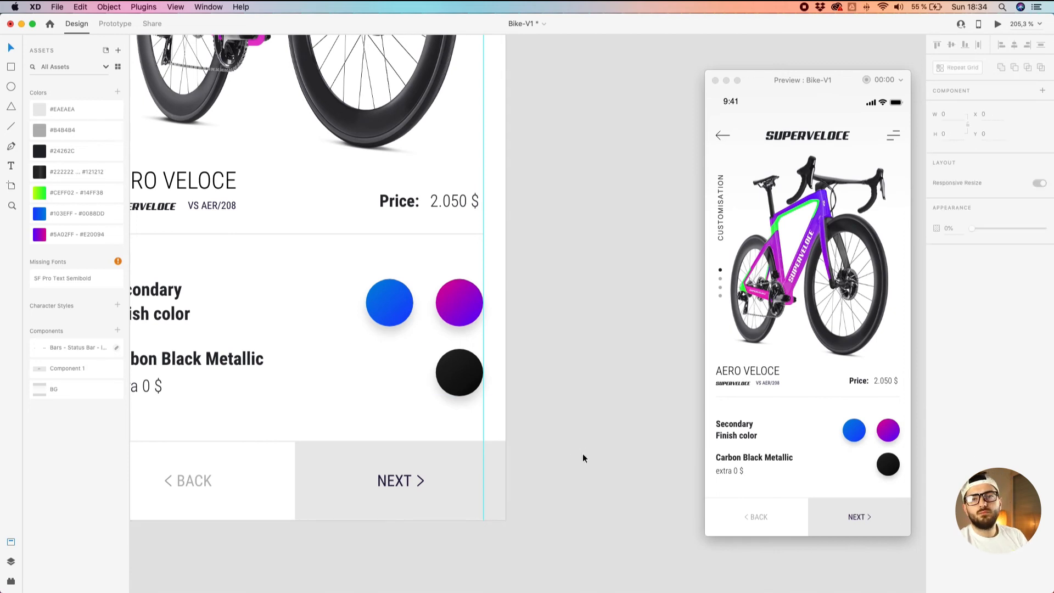
key("super+z")
left_click(383, 385)
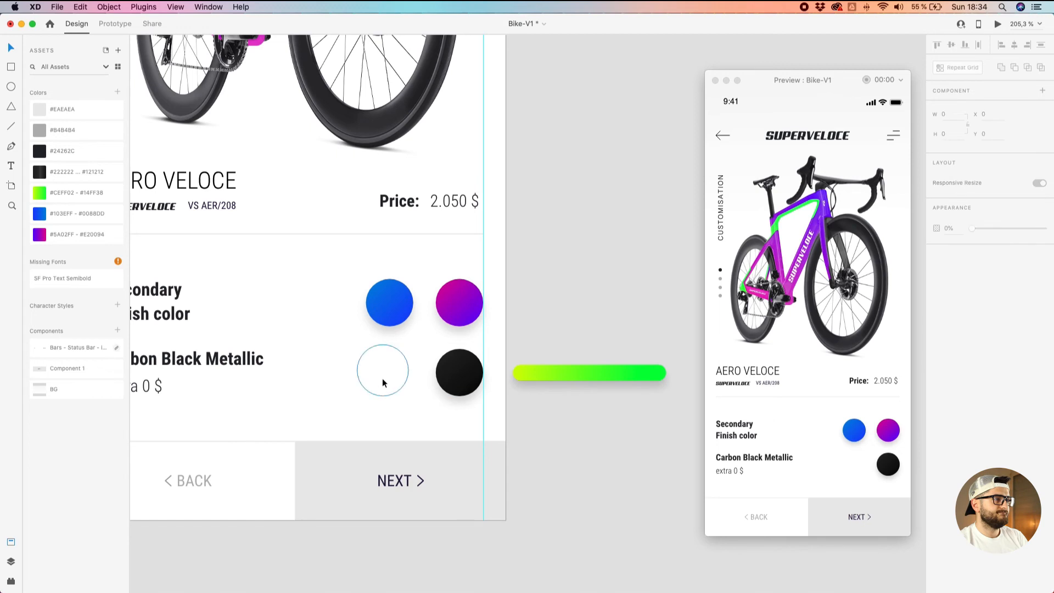
key("Escape")
Shift the green bar to X 374.46, Y 674 so it barely overlaps Transtition2's edge, and inspect the overlap closely.
scroll(515, 374, "up", 5)
left_click_drag(545, 374, 530, 372)
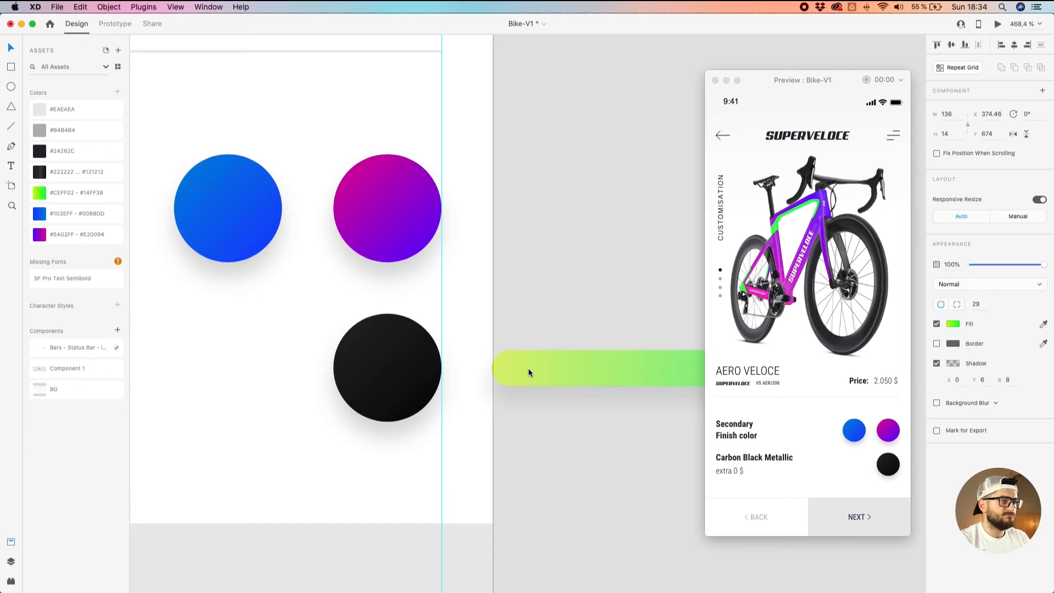
left_click(487, 437)
scroll(467, 374, "up", 10)
scroll(588, 346, "up", 6)
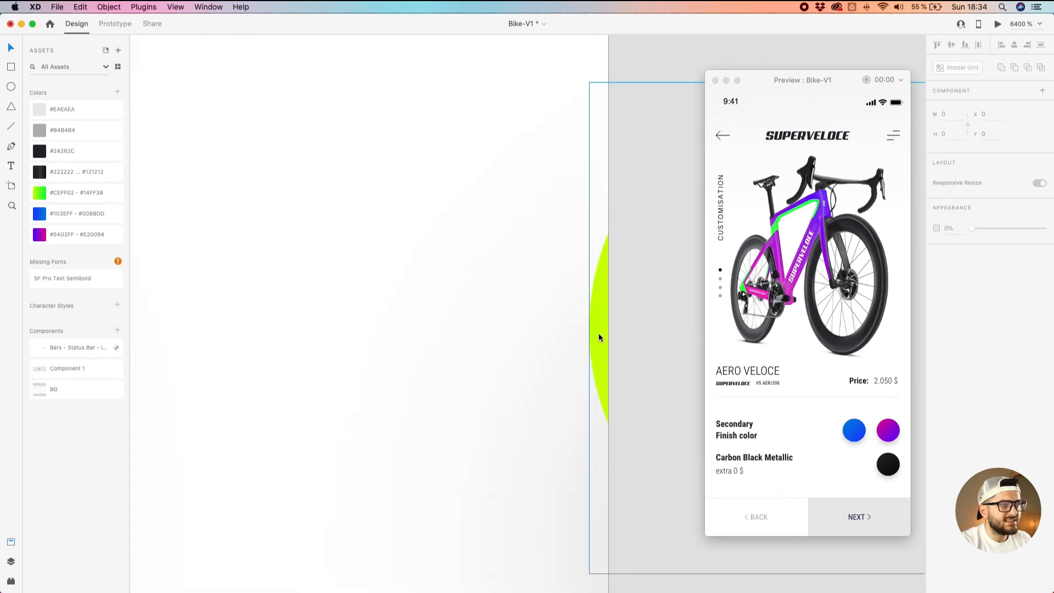
Move the preview window aside and bring the Drag2 and Transtition2 artboards back into view.
scroll(600, 329, "down", 6)
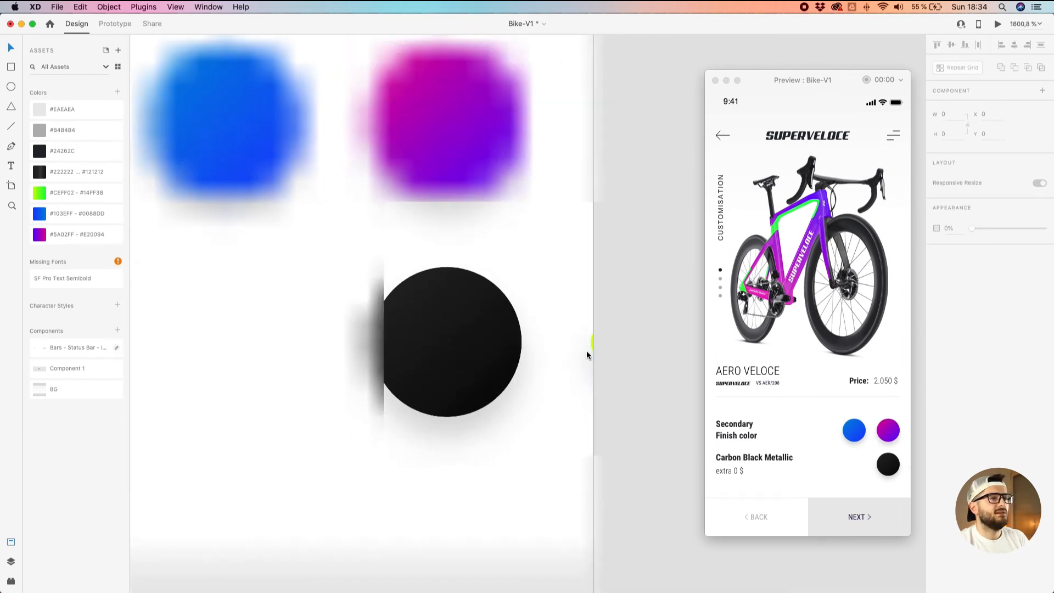
scroll(586, 350, "down", 10)
left_click_drag(602, 309, 190, 416)
key("super+1")
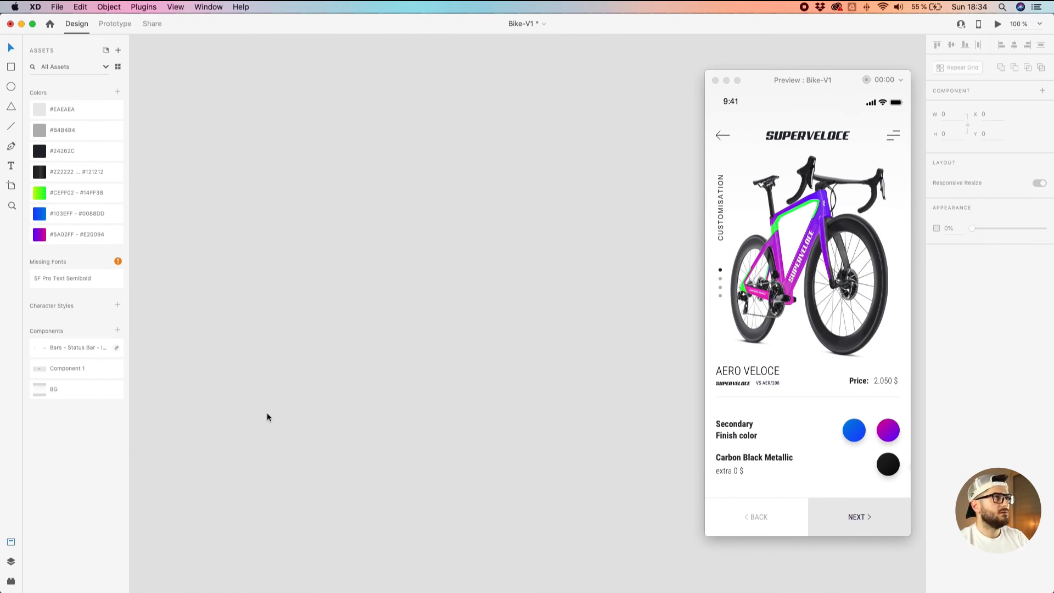
left_click_drag(772, 78, 810, 117)
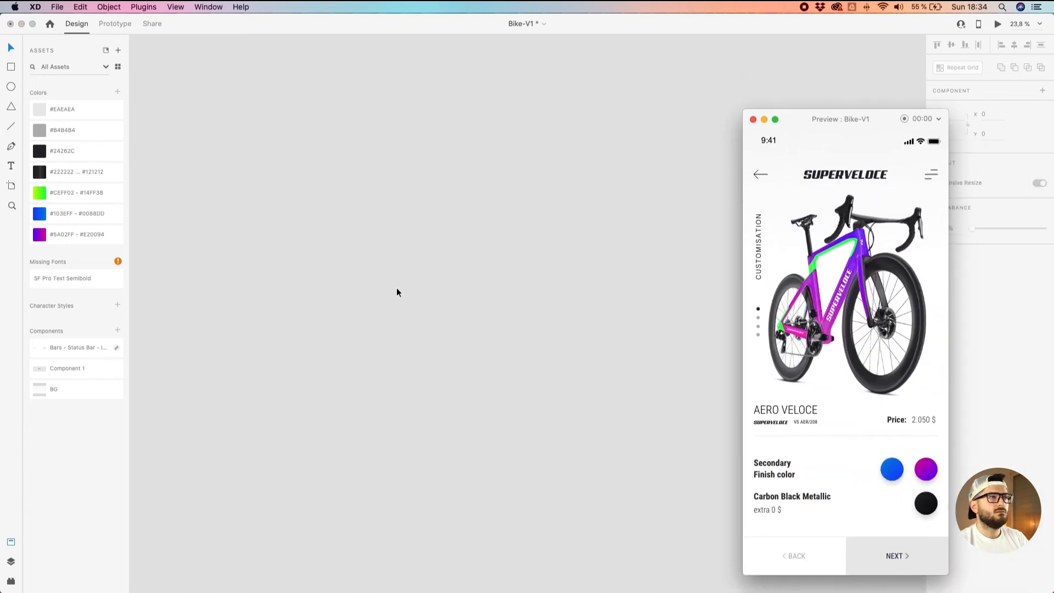
key("super+0")
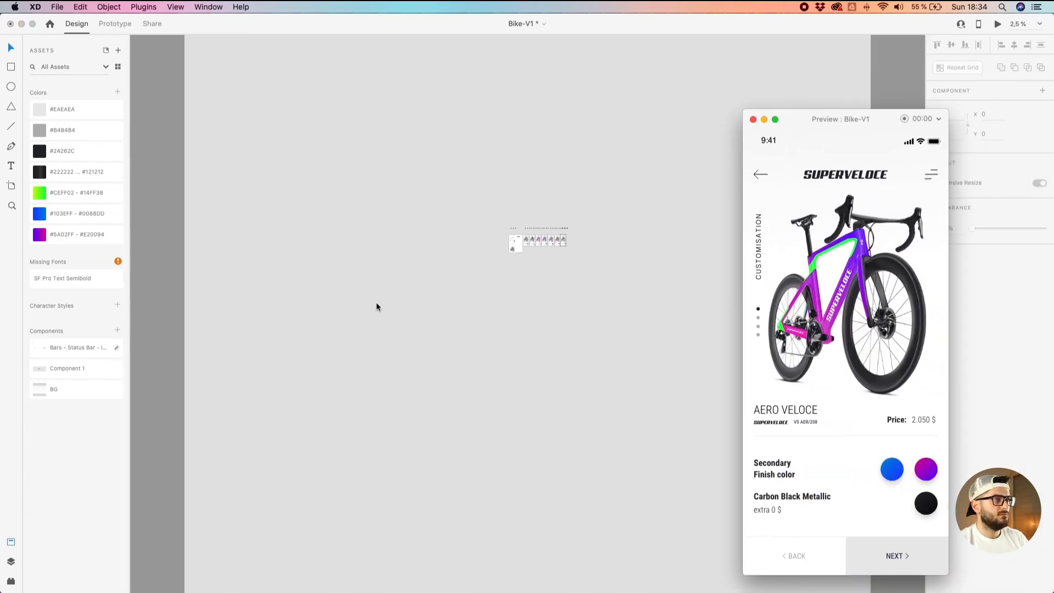
scroll(659, 277, "up", 10)
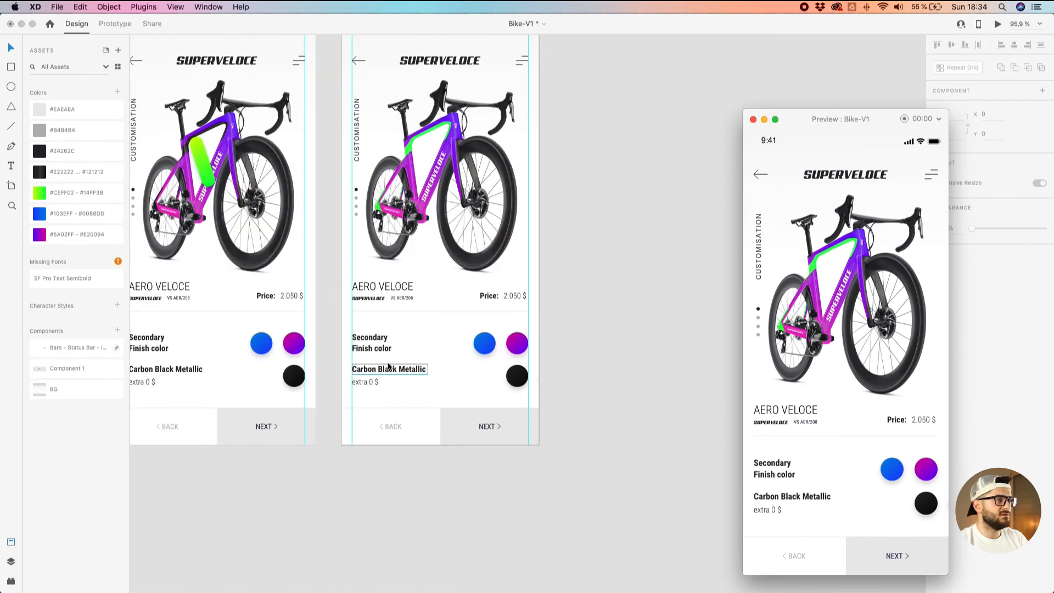
left_click(406, 396)
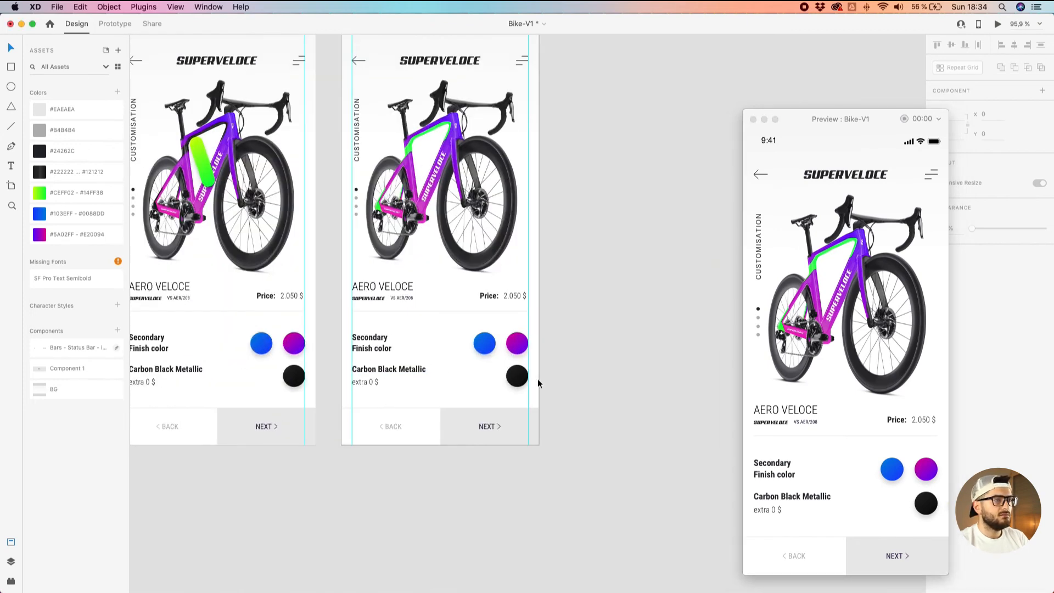
Duplicate the Transtition2 artboard to the right of the original and rename the copy Color2.
scroll(595, 287, "up", 4)
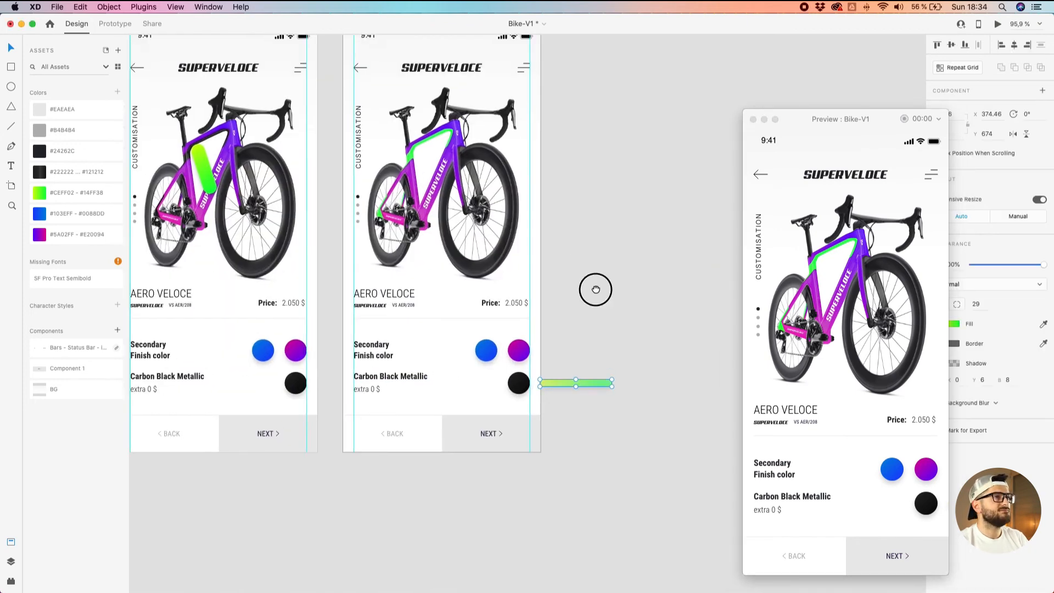
left_click(140, 108)
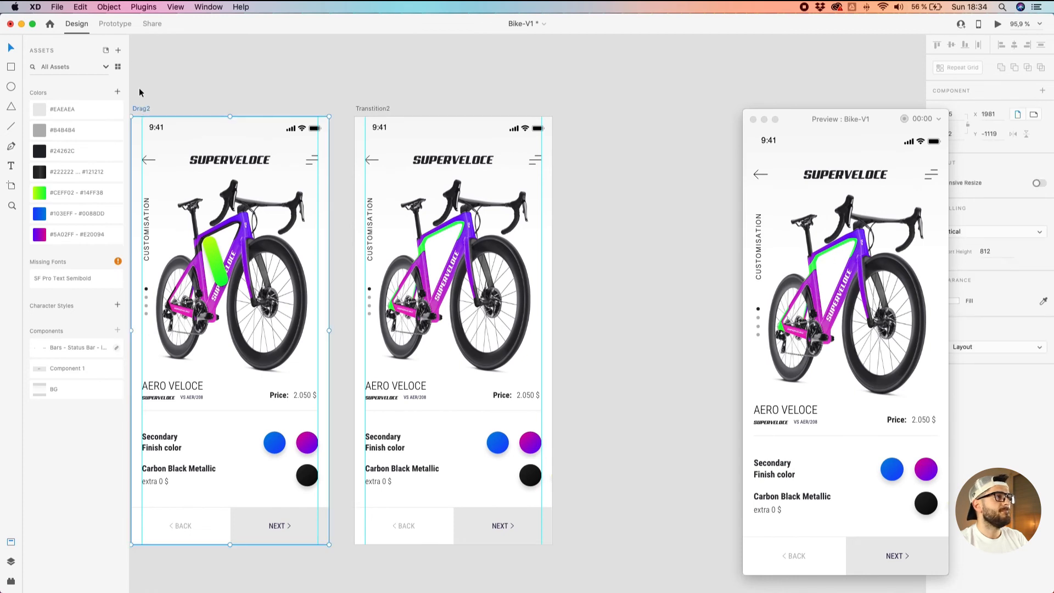
scroll(321, 80, "right", 3)
left_click(301, 61)
scroll(304, 62, "down", 4)
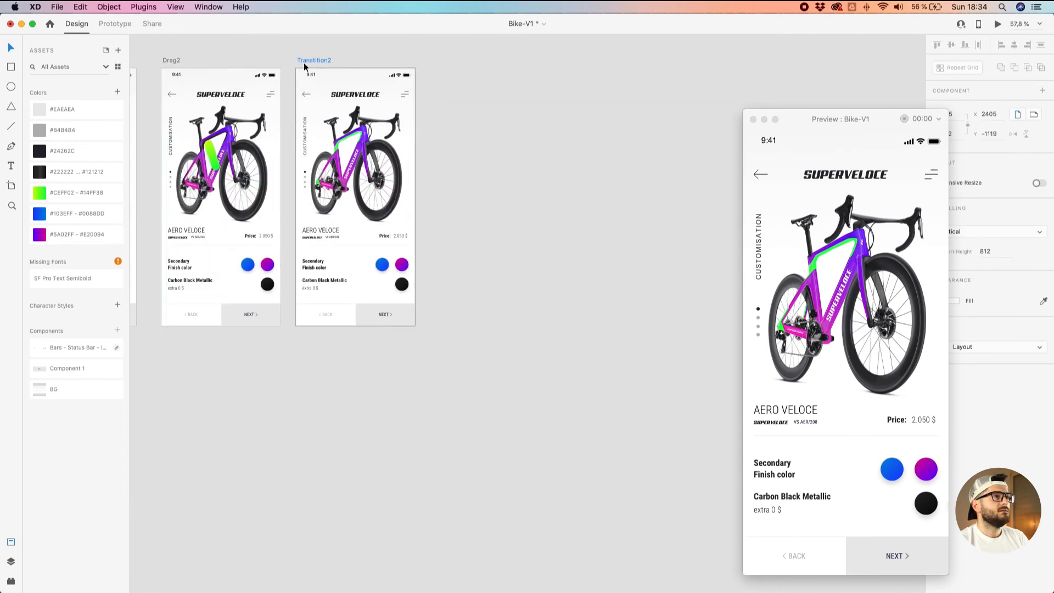
left_click(306, 62)
left_click_drag(306, 61, 449, 66)
double_click(454, 60)
type("Color2")
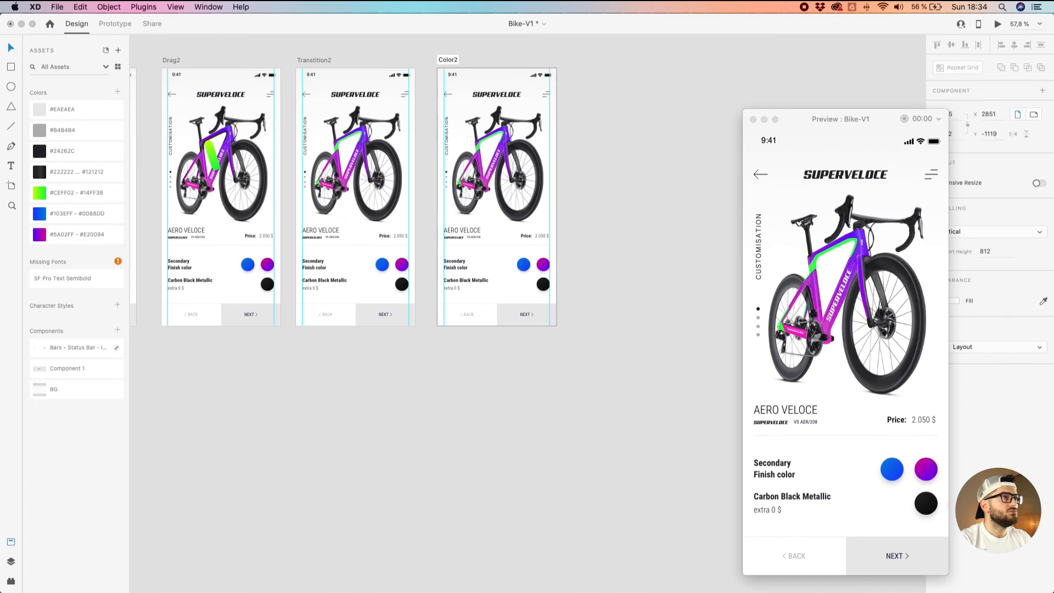
key("Return")
Fill the red swatch on the Step 2 artboard with the saved green gradient #CEFF02 – #14FF38.
left_click_drag(393, 50, 742, 110)
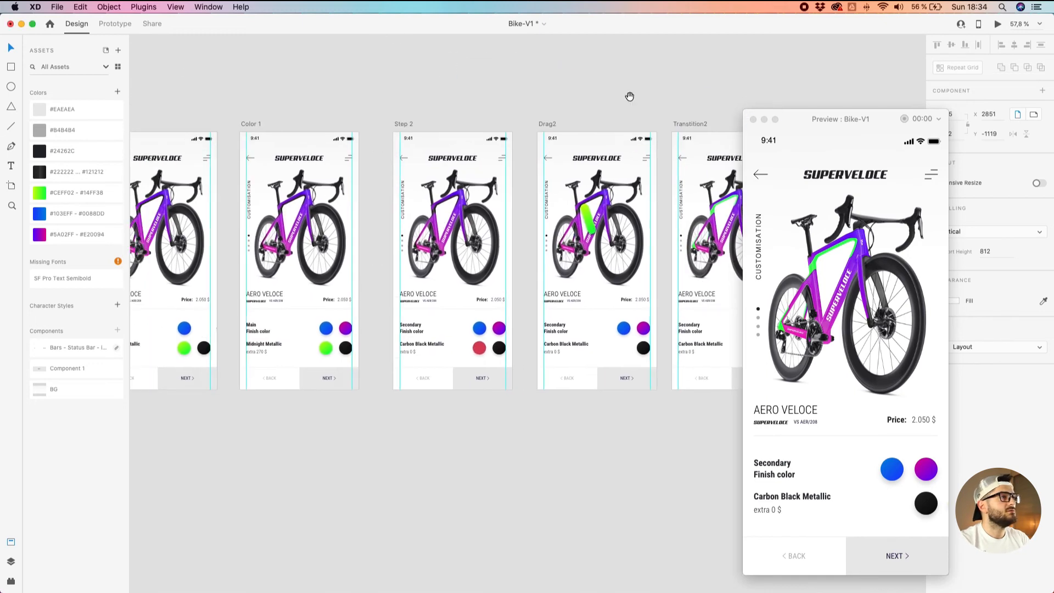
left_click_drag(419, 91, 461, 91)
left_click_drag(631, 87, 385, 98)
left_click_drag(510, 91, 457, 90)
left_click_drag(207, 442, 407, 438)
left_click(387, 343)
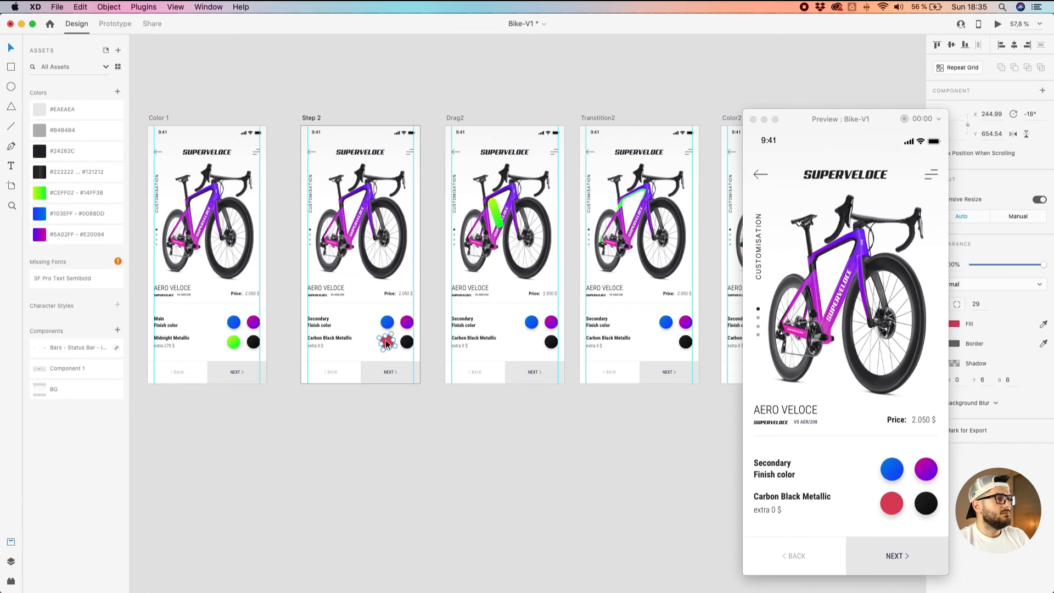
scroll(387, 344, "up", 5)
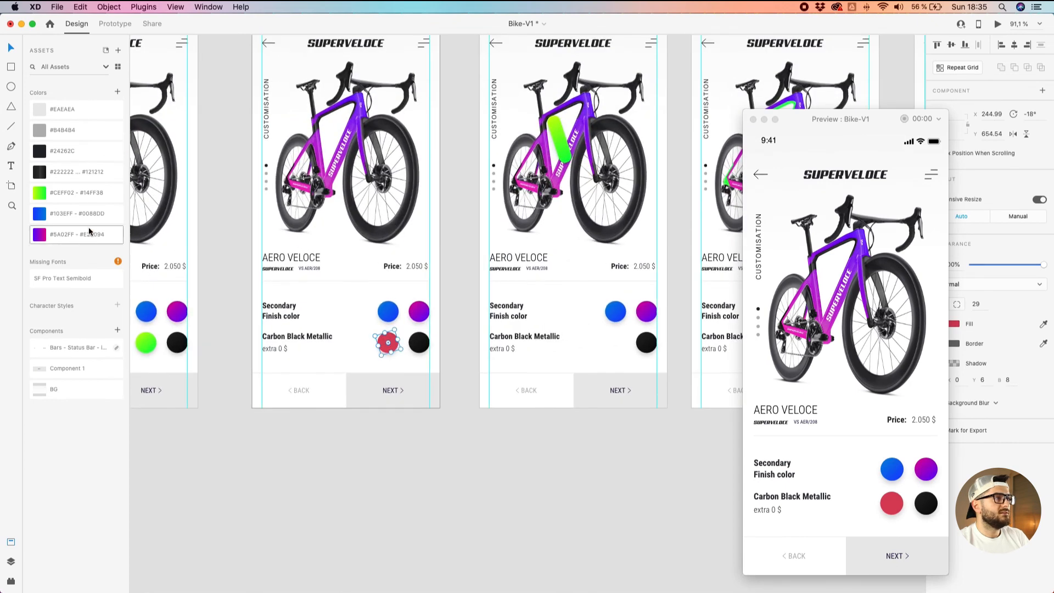
left_click(88, 194)
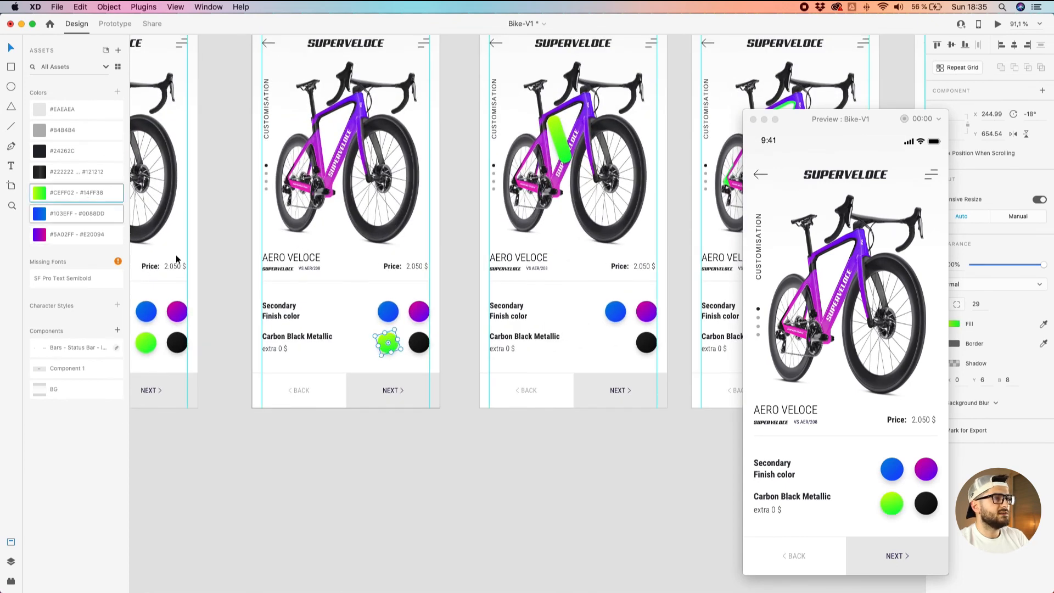
Copy the green swatch from Step 2 and paste it into the empty swatch position on Color2.
left_click(383, 527)
scroll(383, 527, "down", 4)
left_click_drag(549, 492, 351, 491)
left_click_drag(521, 491, 345, 444)
left_click_drag(257, 475, 560, 465)
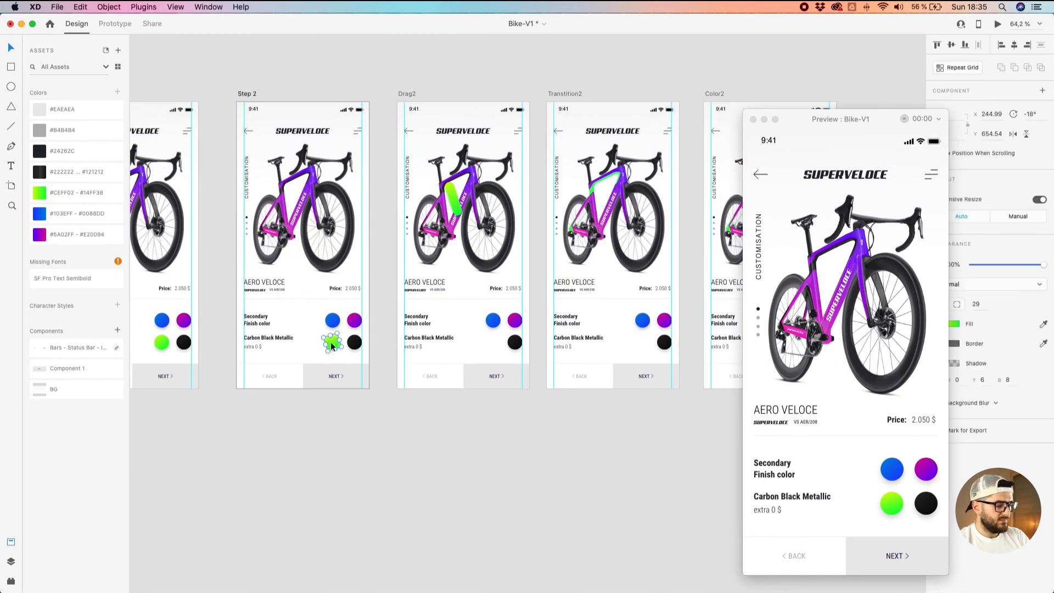
scroll(546, 440, "right", 6)
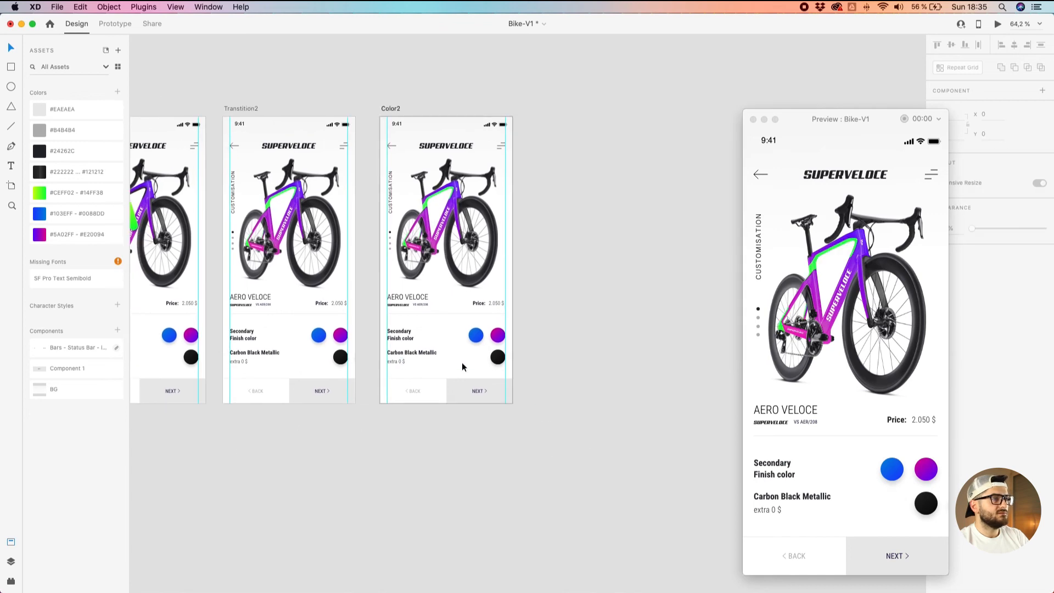
key("cmd+v")
Delete the flat green bar lying just outside the Color2 artboard's edge.
left_click(482, 386)
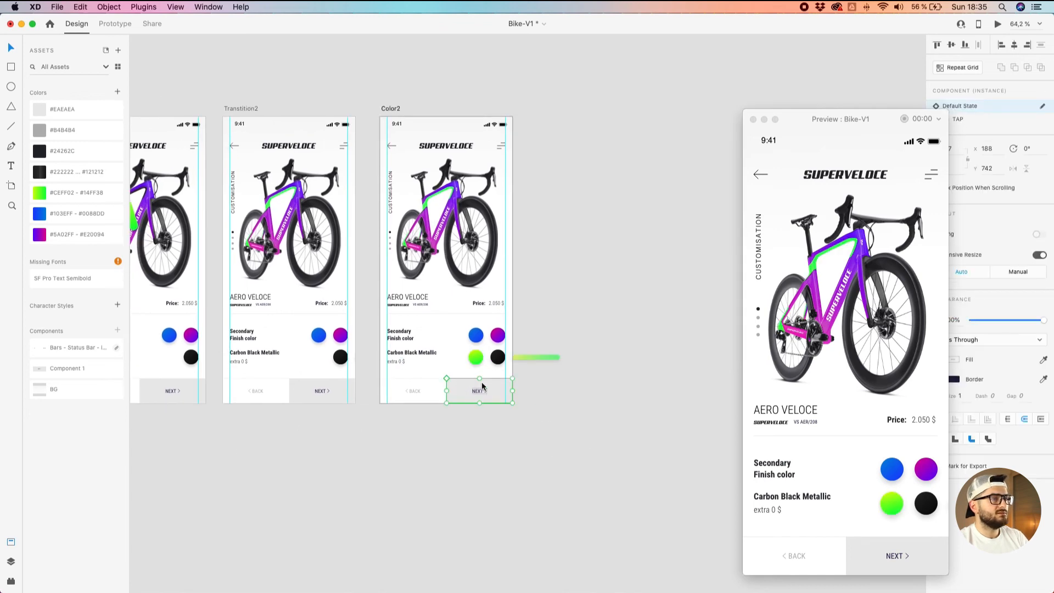
left_click(519, 356)
scroll(519, 355, "up", 5)
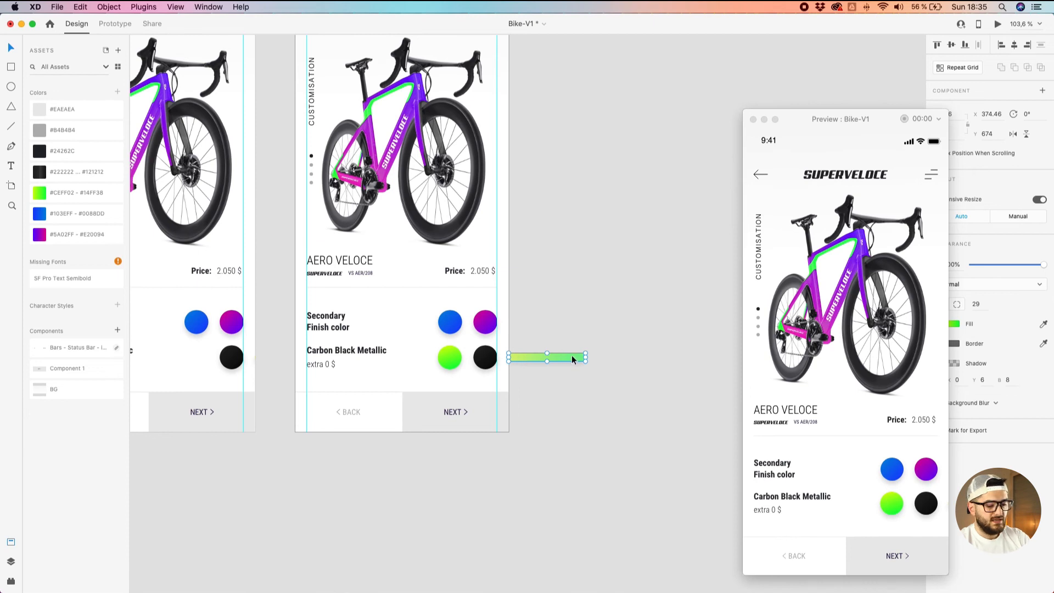
key("Delete")
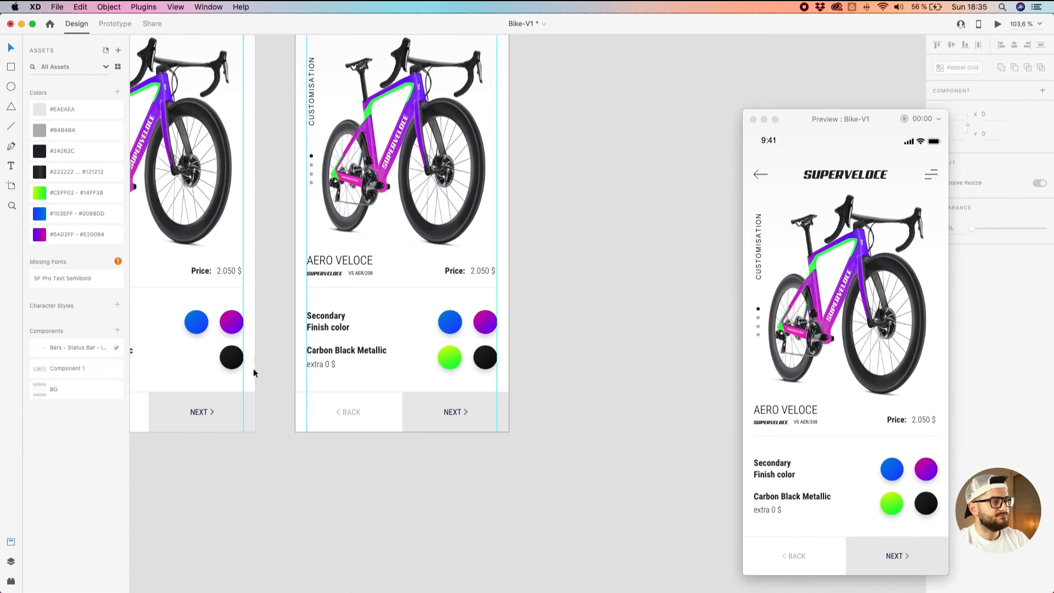
Rename the layer of the flat green bar on Transtition2 as color3.1.
key("cmd+z")
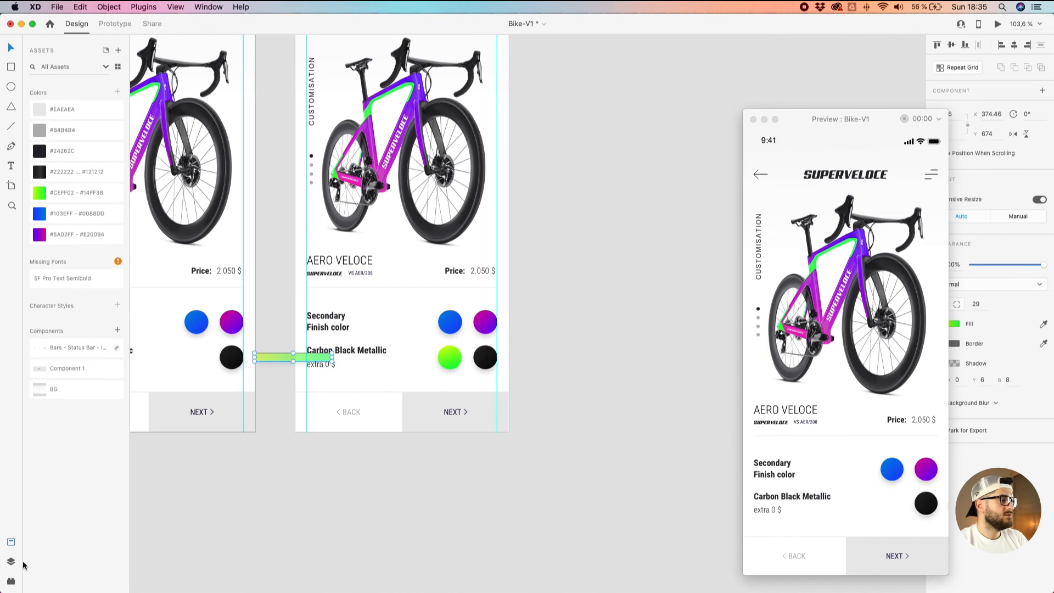
left_click(12, 561)
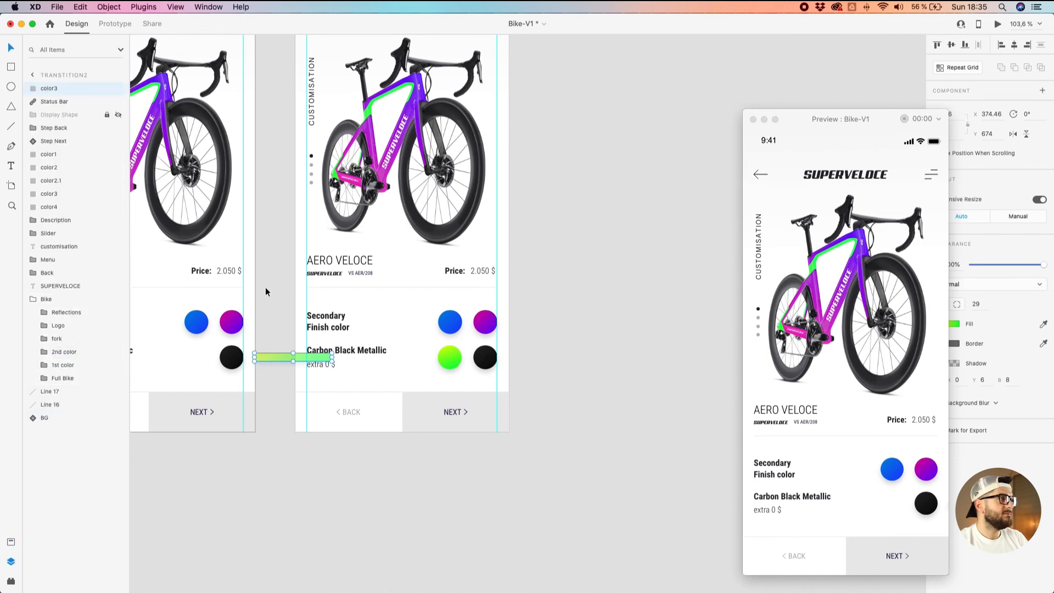
double_click(60, 88)
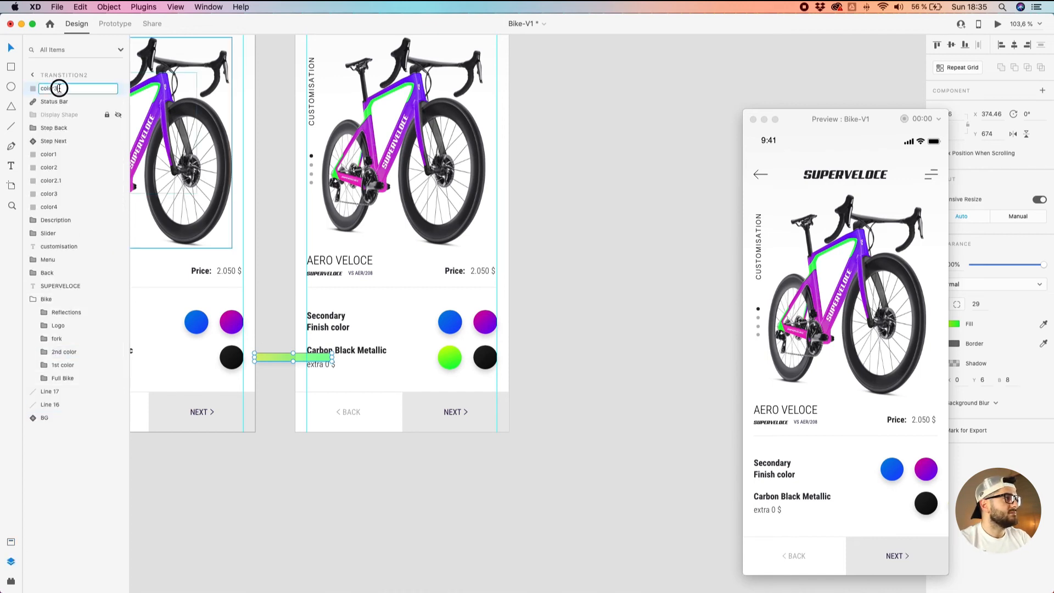
type(".1")
key("Return")
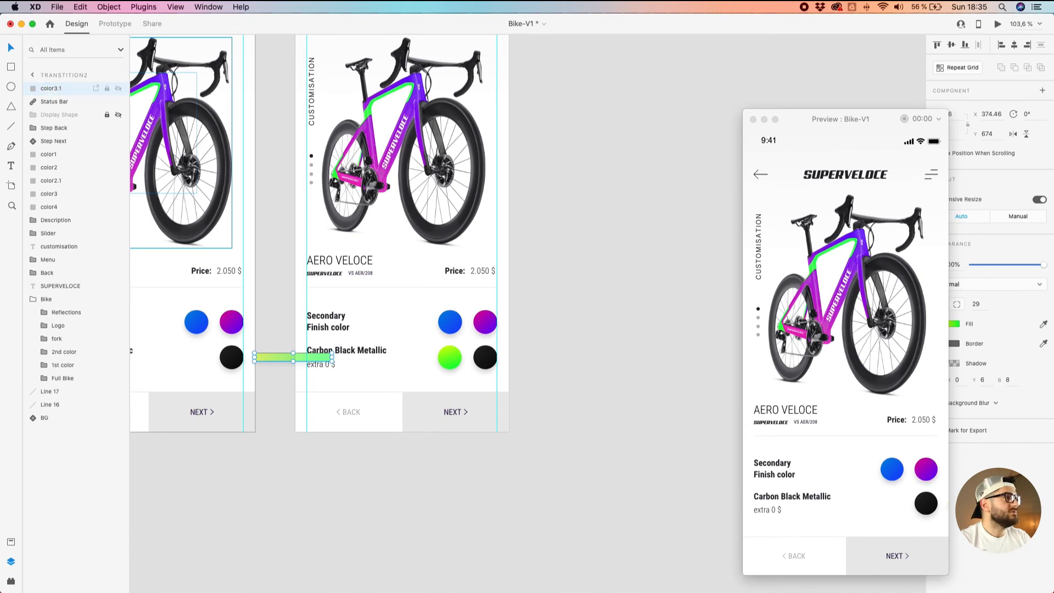
Rename the pasted green swatch's layer on Color2 as color3.1 and place it between color3 and color4.
left_click(448, 357)
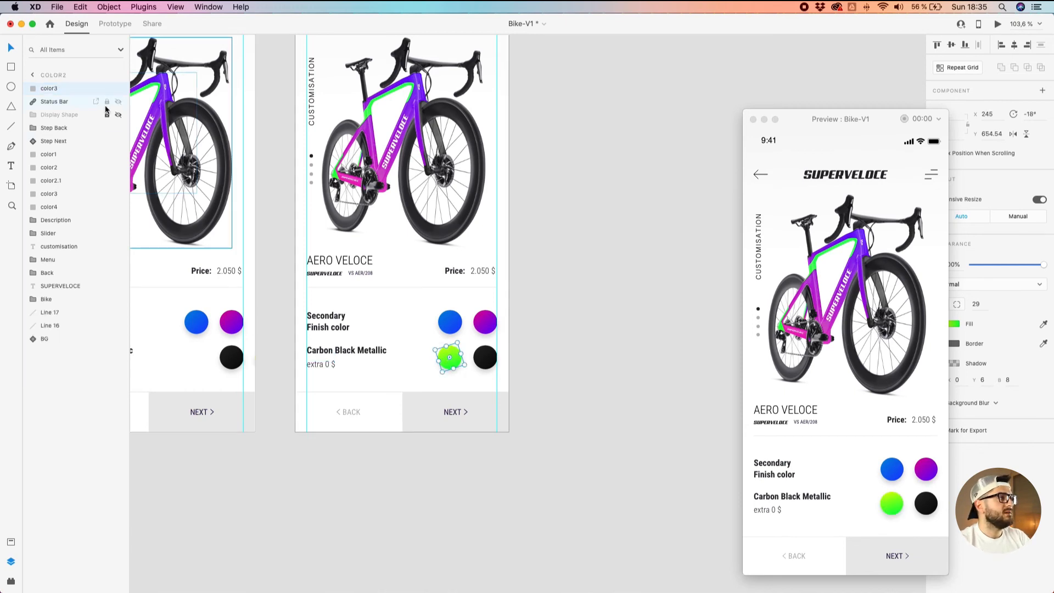
double_click(63, 88)
type(".1")
key("Return")
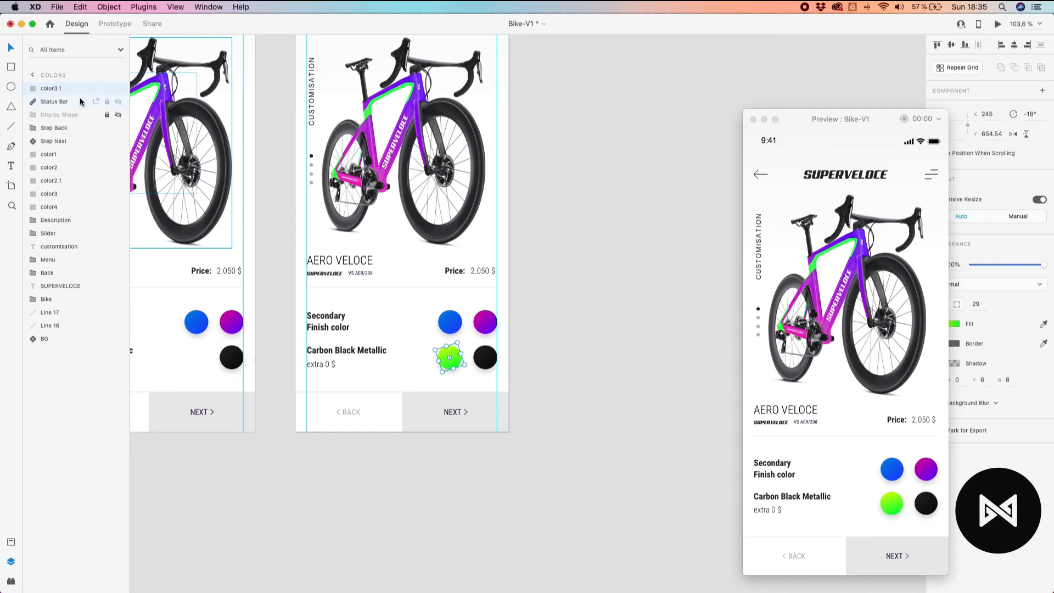
left_click_drag(49, 93, 60, 197)
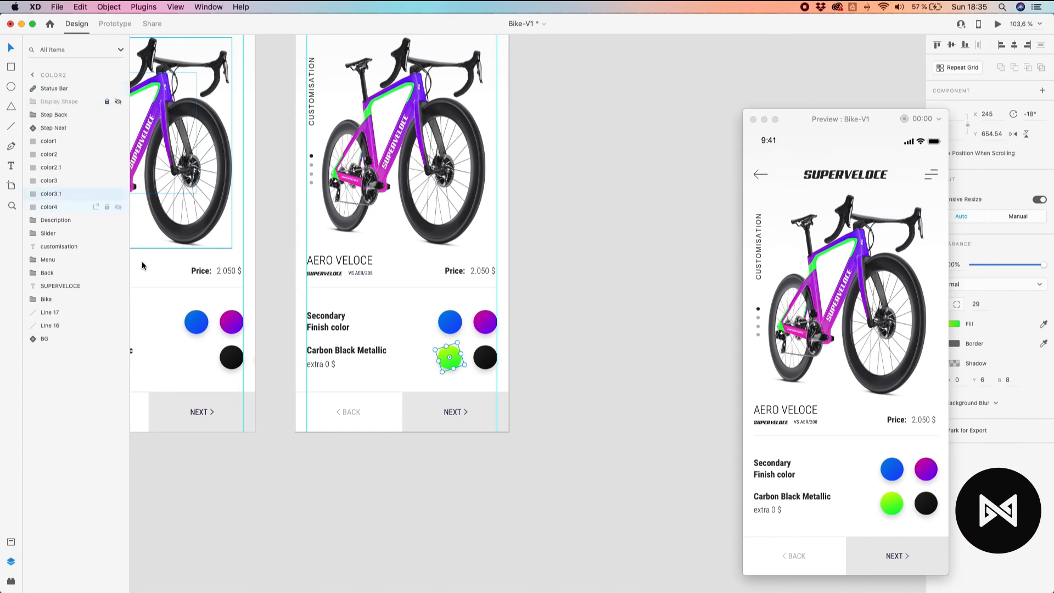
Move Transtition2's color3.1 bar layer down the layer order to sit between color3 and color4.
scroll(292, 496, "left", 5)
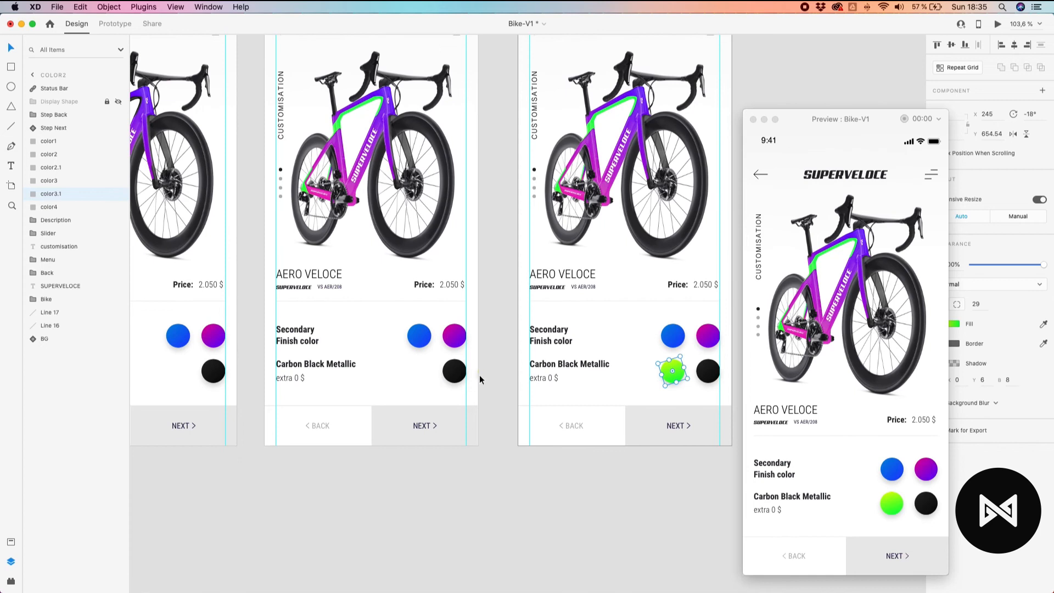
left_click(480, 372)
left_click_drag(42, 90, 55, 198)
left_click(570, 513)
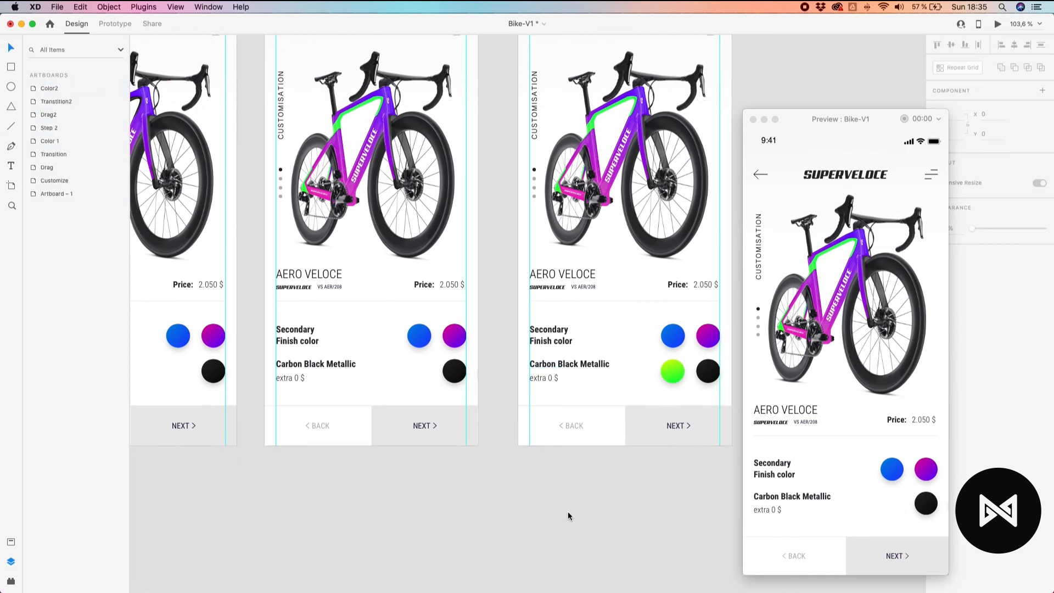
Preview the prototype from Customize, applying the purple swatch, advancing to the secondary colour and dragging the green swatch onto the bike.
scroll(569, 513, "down", 3)
scroll(367, 153, "down", 3)
left_click(290, 151)
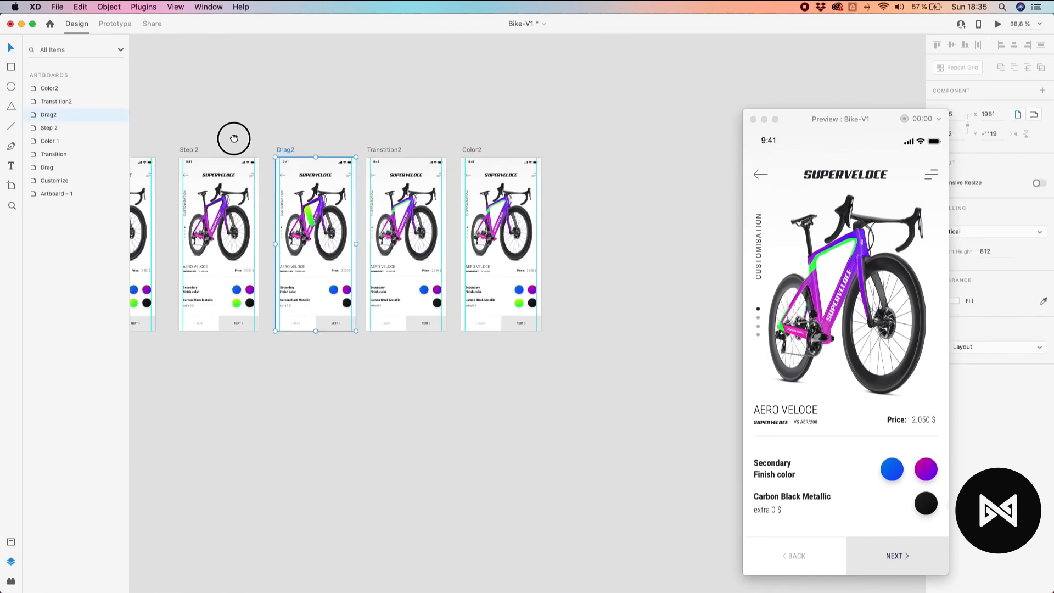
left_click_drag(232, 137, 627, 144)
left_click(195, 154)
left_click_drag(797, 125, 680, 51)
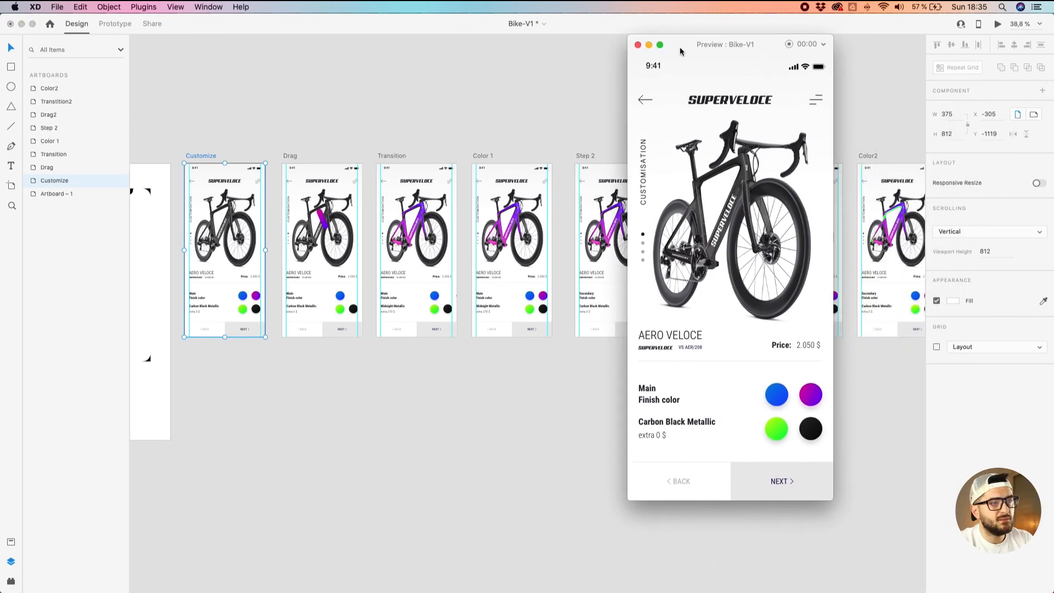
left_click(813, 395)
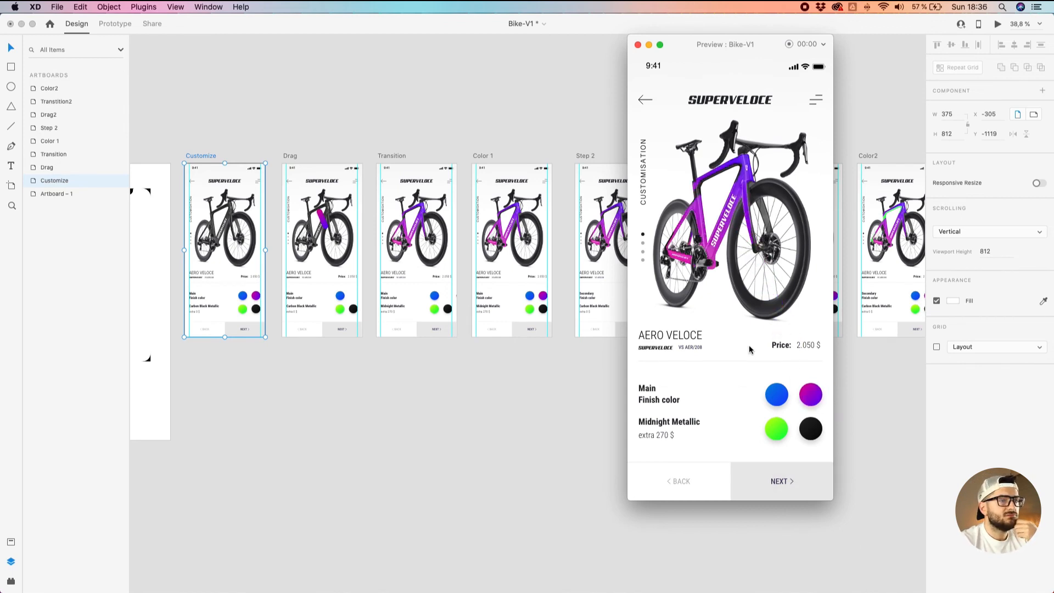
left_click(786, 479)
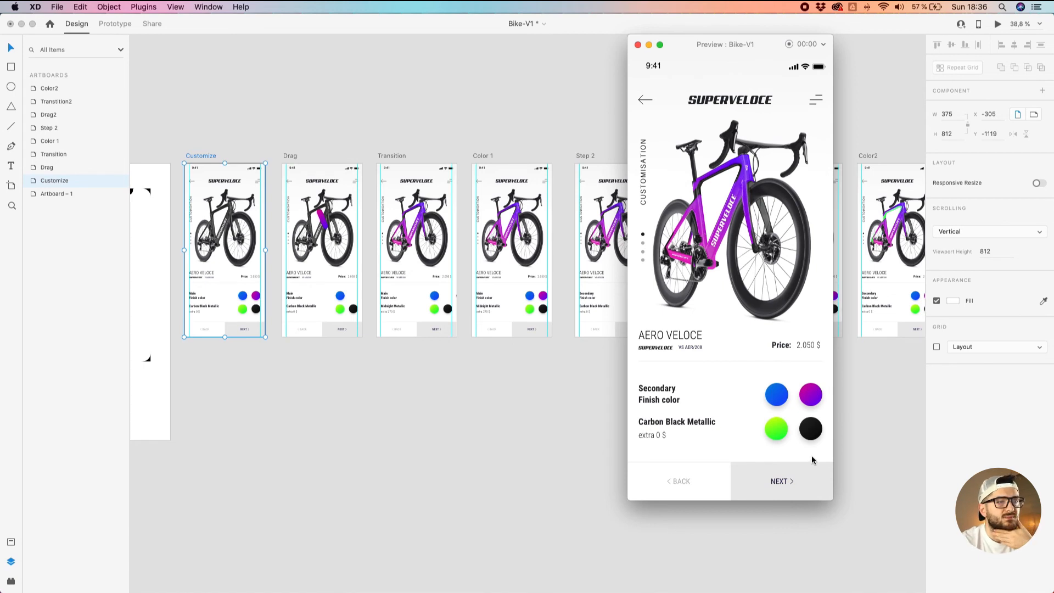
left_click_drag(776, 429, 709, 164)
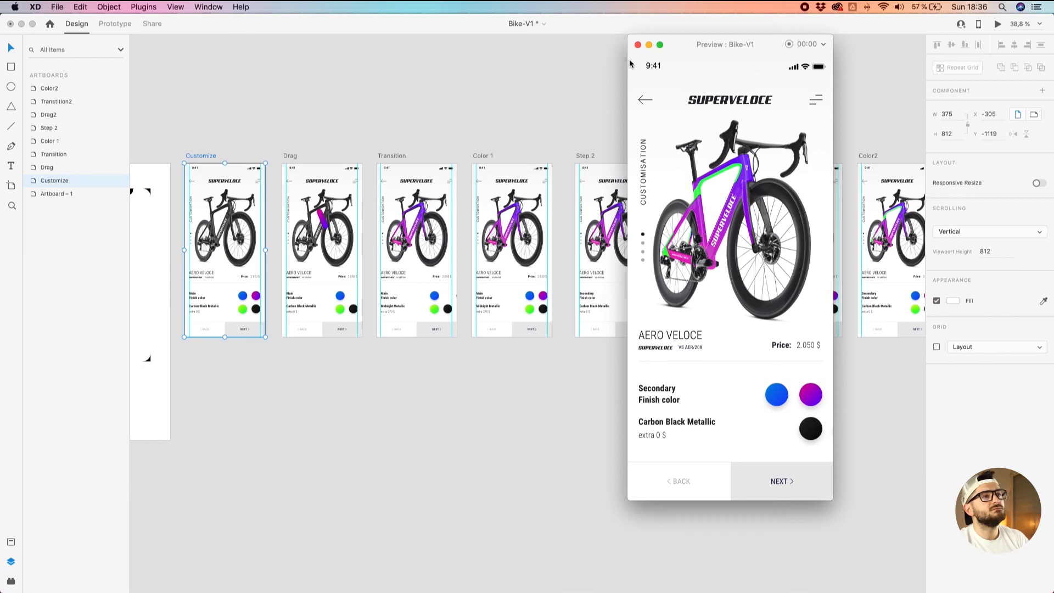
Link Transtition2 to Color2 with a Time trigger, 0 s delay, Auto-Animate, Snap easing and 0.2 s duration.
left_click_drag(666, 50, 375, 87)
left_click(783, 126)
scroll(798, 148, "up", 5)
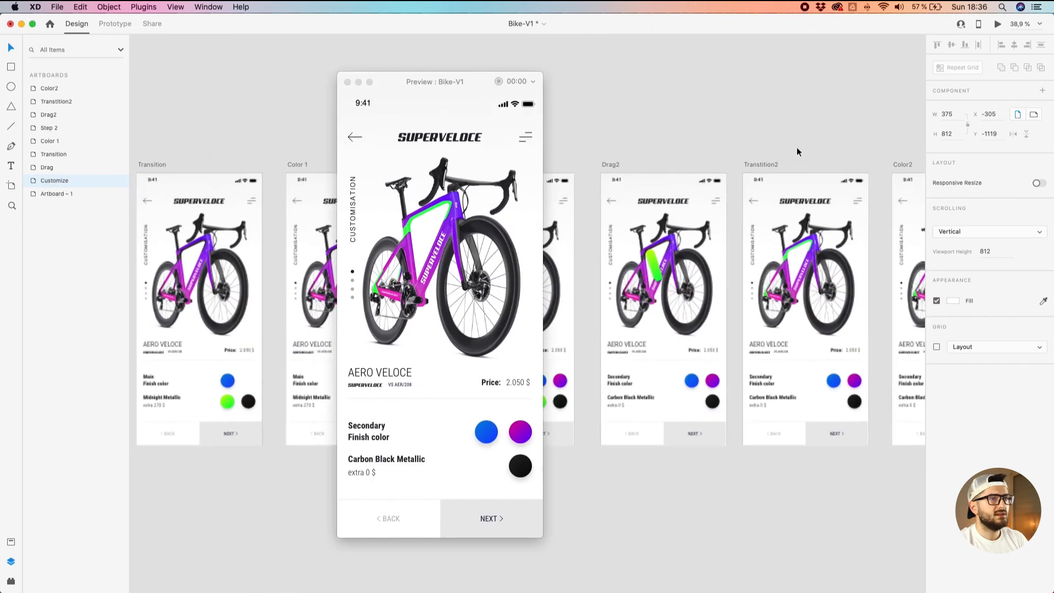
left_click_drag(817, 153, 701, 144)
left_click_drag(591, 137, 680, 128)
left_click(579, 145)
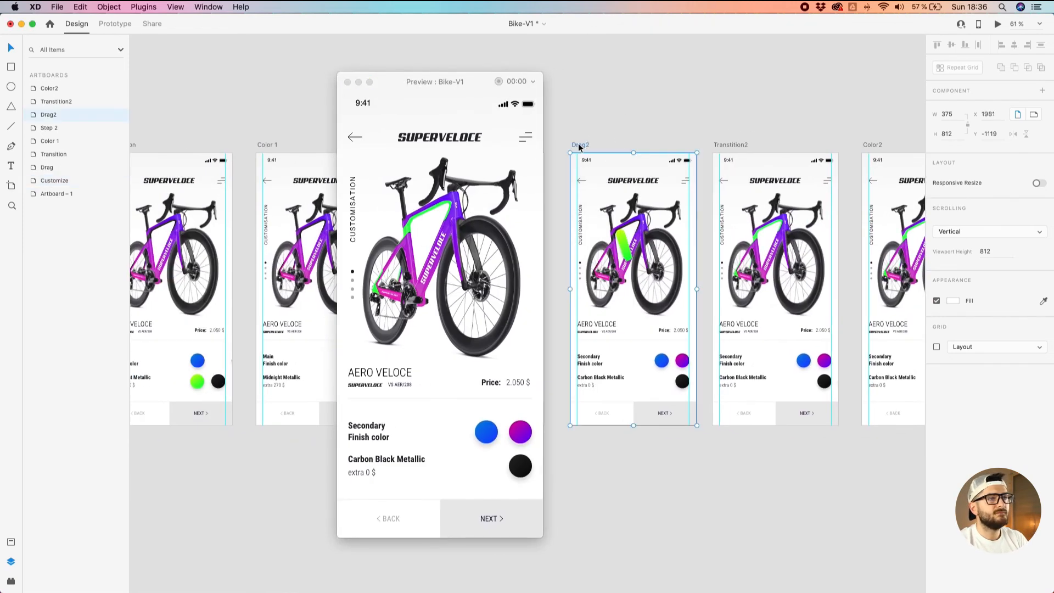
left_click(104, 25)
scroll(648, 143, "right", 3)
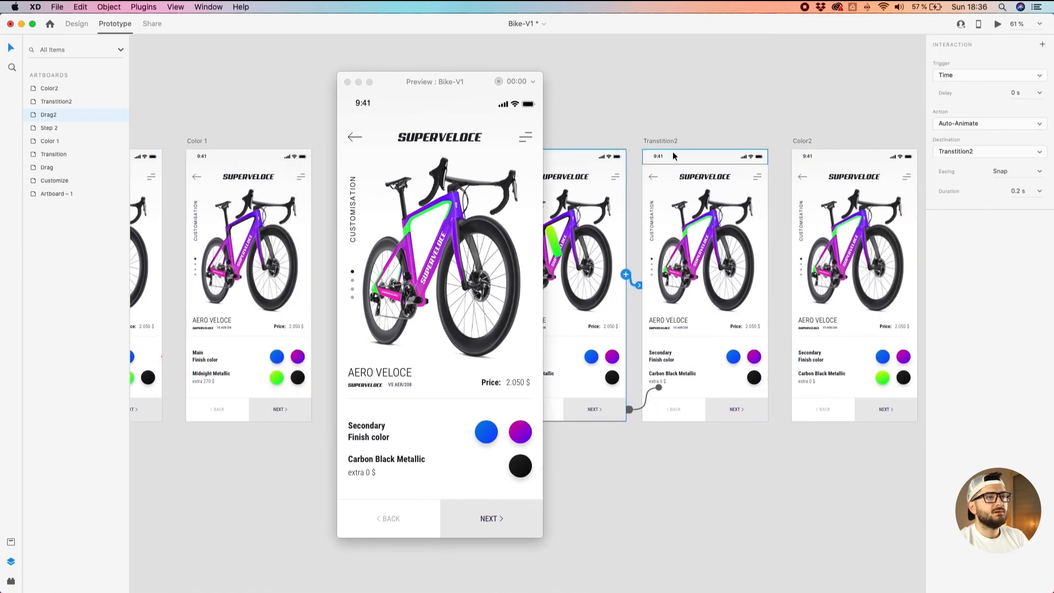
left_click(662, 141)
left_click_drag(768, 273, 798, 275)
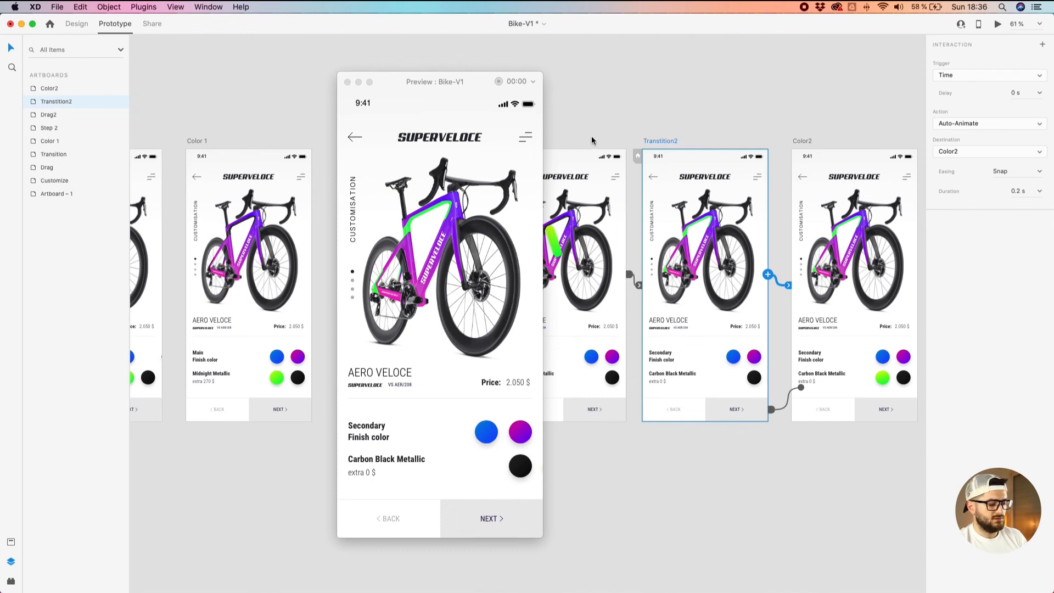
Preview the flow from Customize, applying the purple swatch, advancing to the secondary colour and dragging the green swatch onto the bike.
left_click(477, 158)
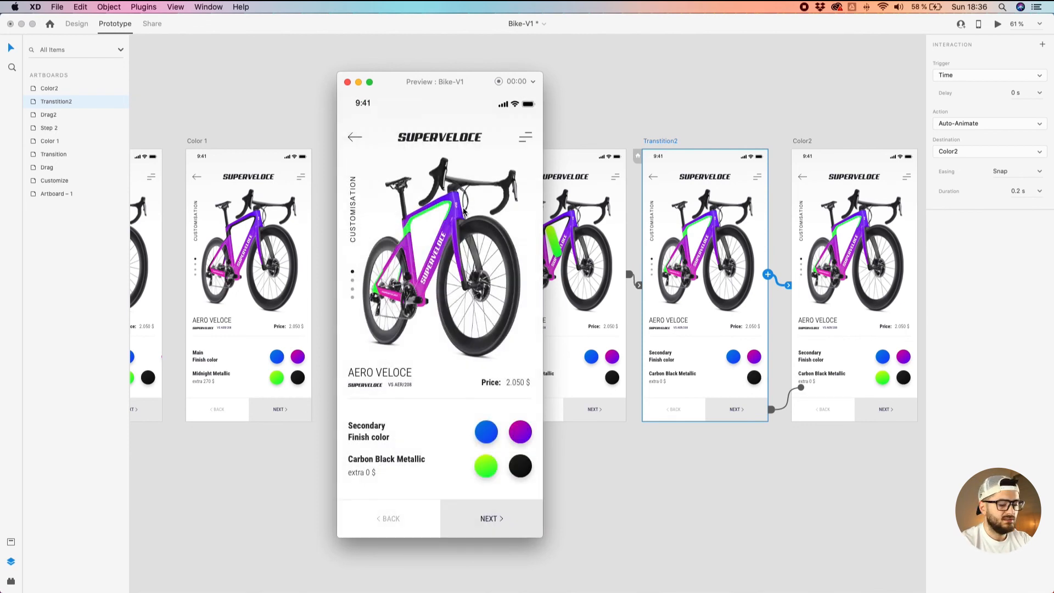
left_click(136, 177)
scroll(244, 126, "left", 10)
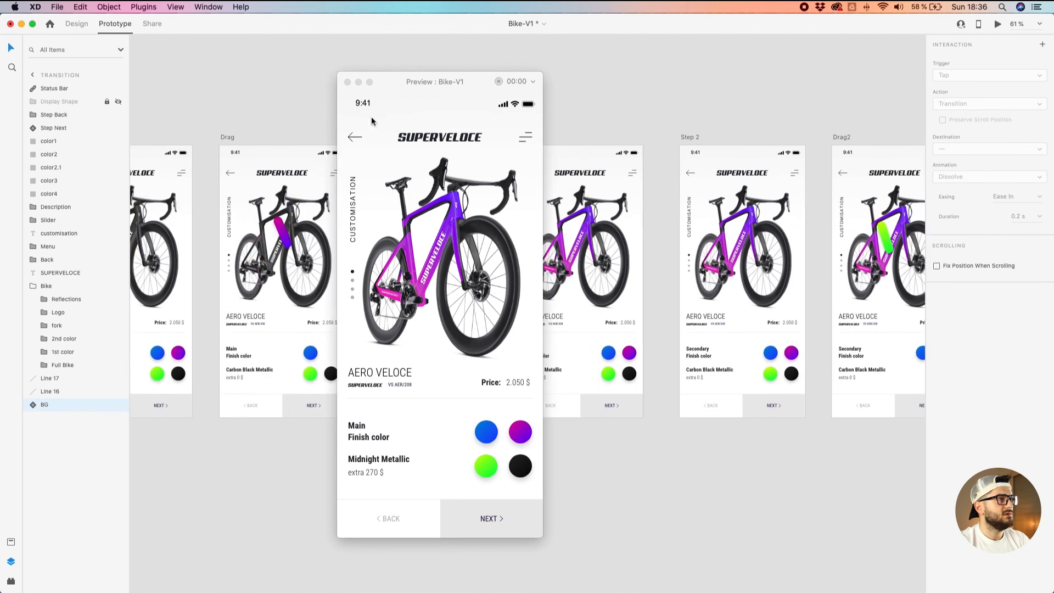
left_click(296, 130)
left_click_drag(520, 432, 444, 279)
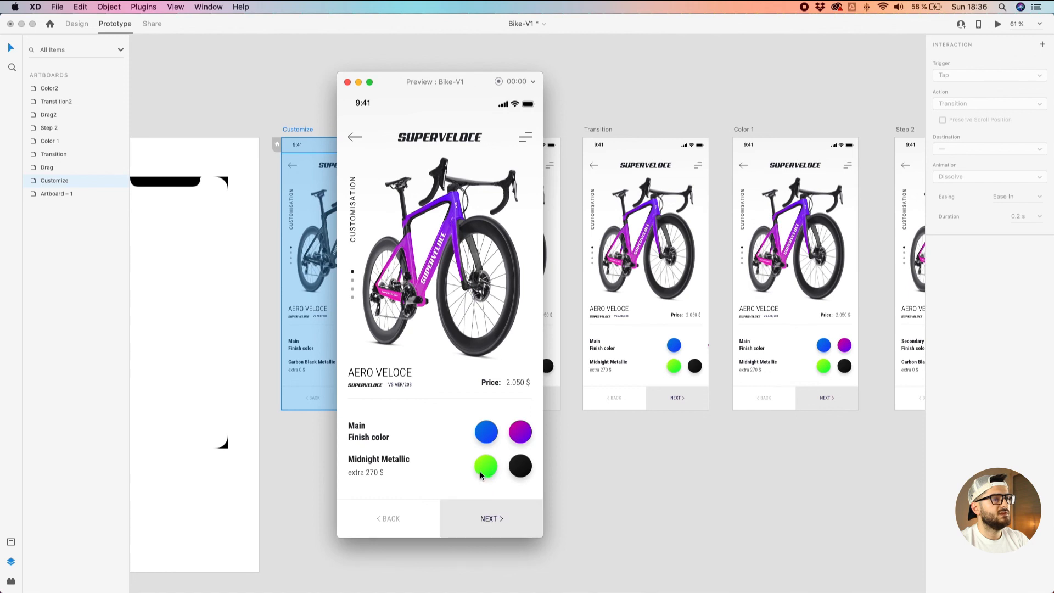
left_click(482, 520)
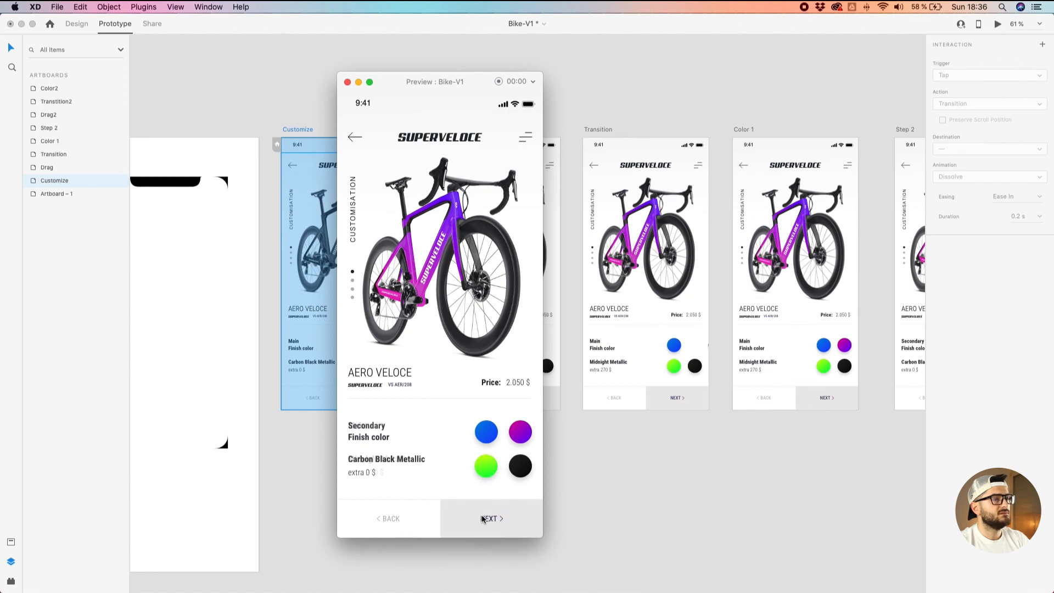
left_click_drag(479, 471, 417, 236)
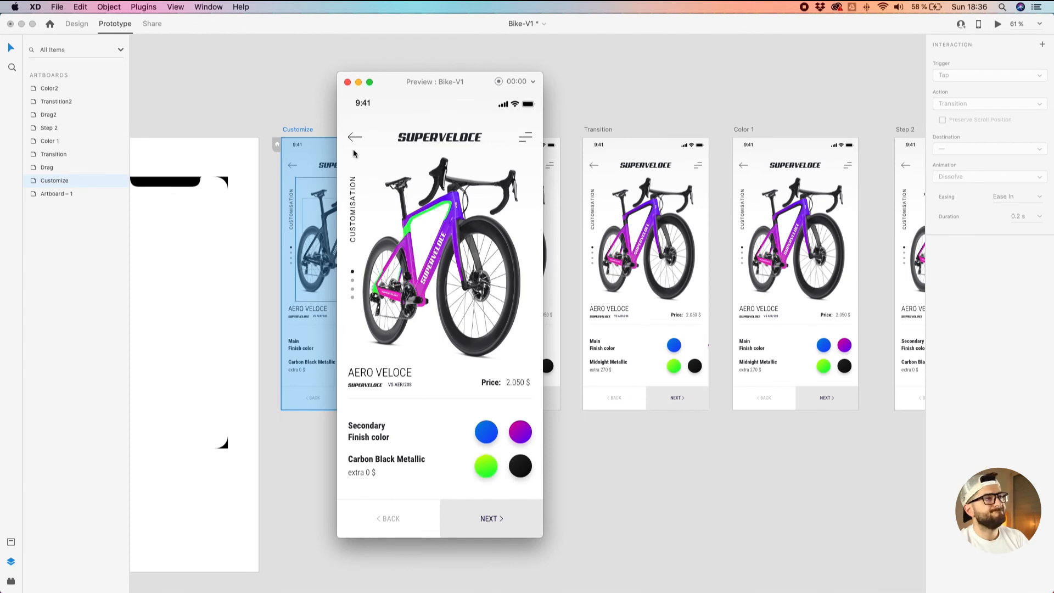
left_click(347, 82)
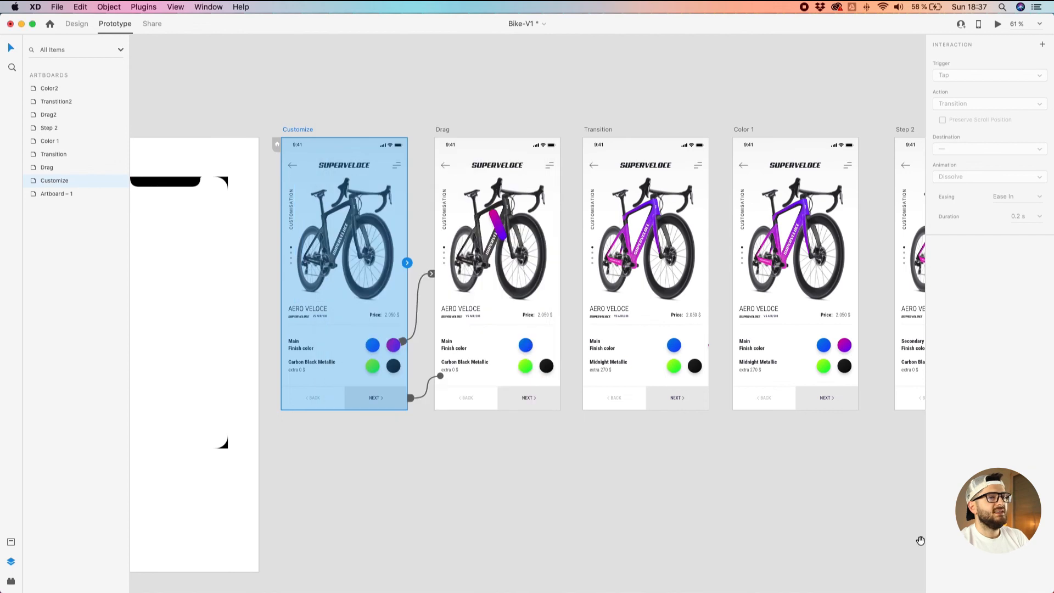
Set the duration of the auto-animate interaction from Transtition2 to Color2 to 0.4 s.
scroll(574, 506, "right", 10)
scroll(803, 393, "right", 5)
scroll(776, 426, "right", 2)
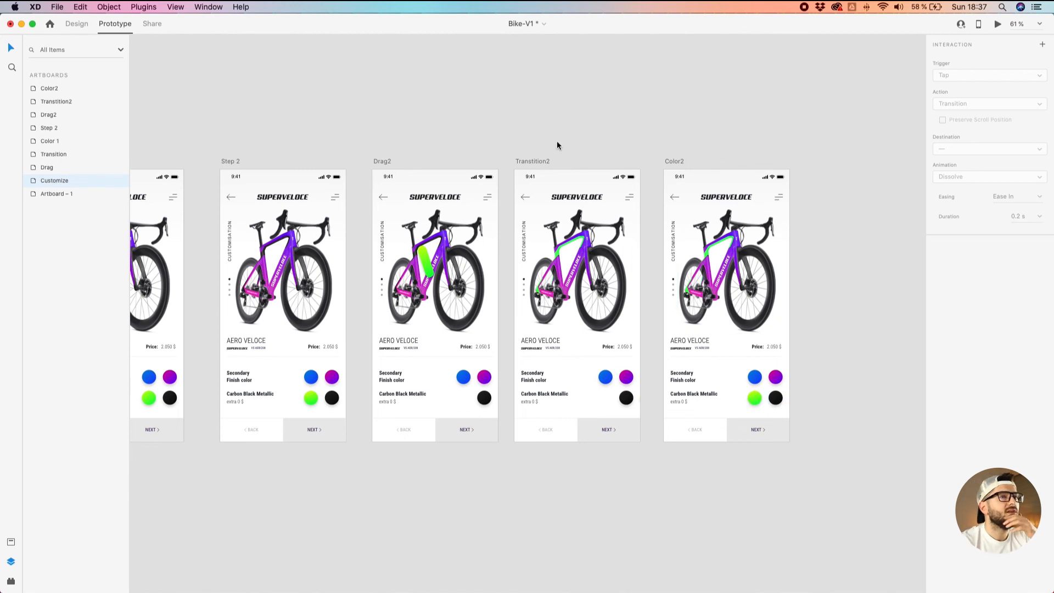
left_click(535, 159)
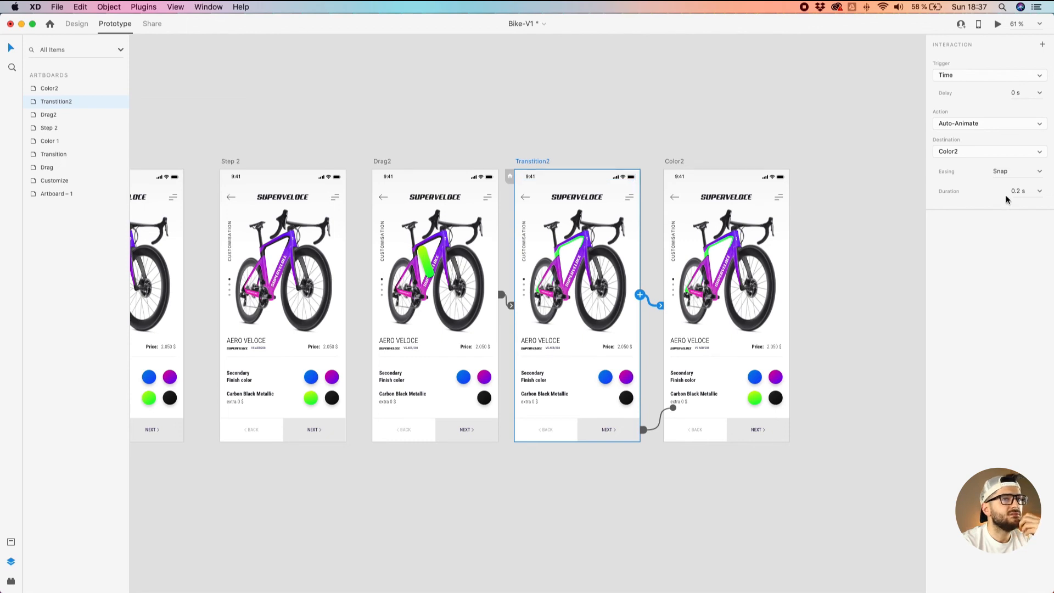
left_click(1039, 192)
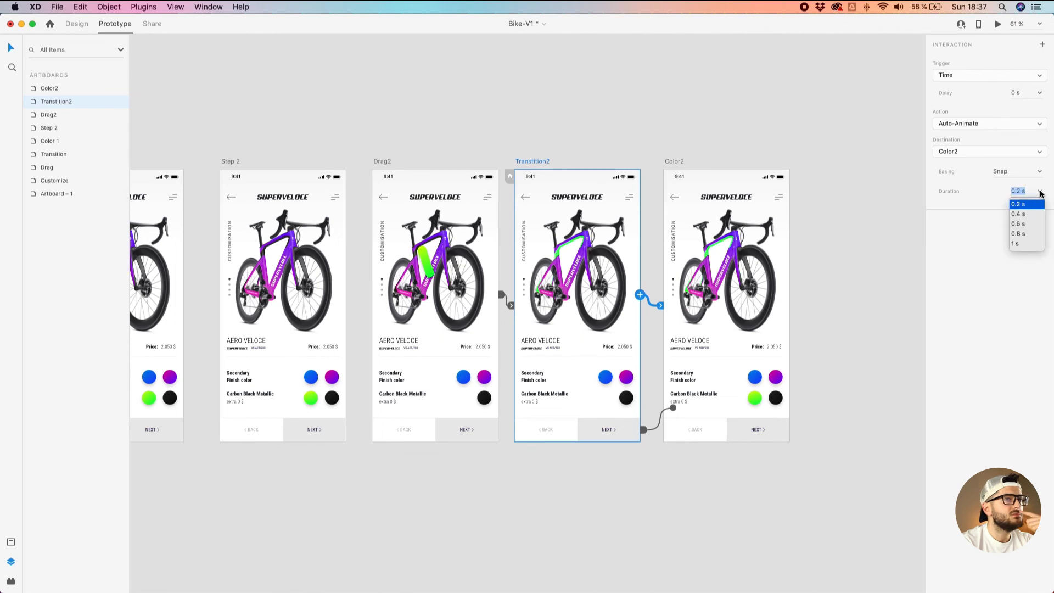
left_click(1023, 215)
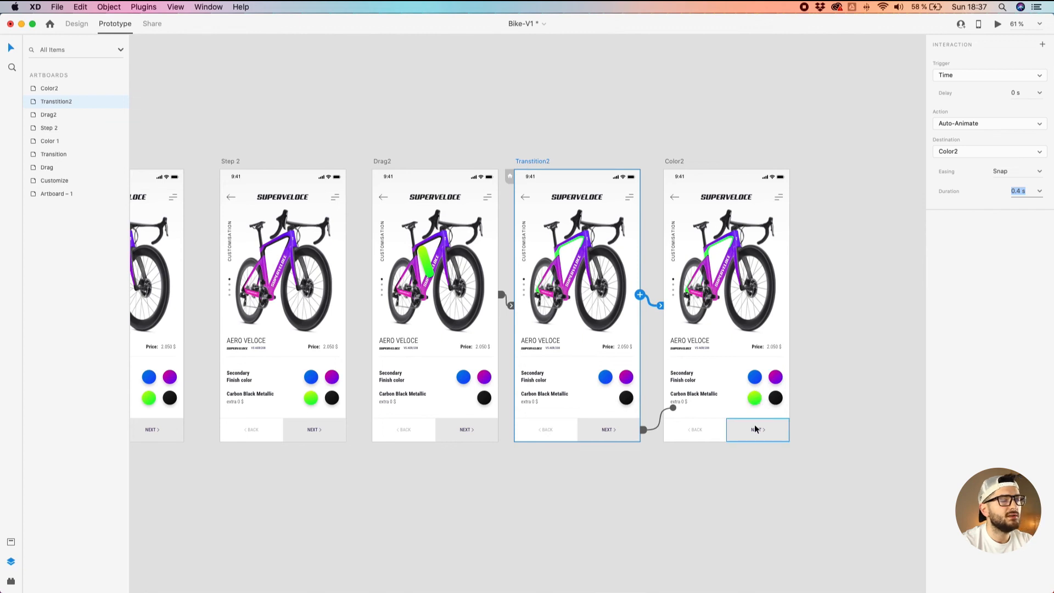
Preview the prototype starting at Step 2 by applying the green swatch to the bike.
left_click(231, 163)
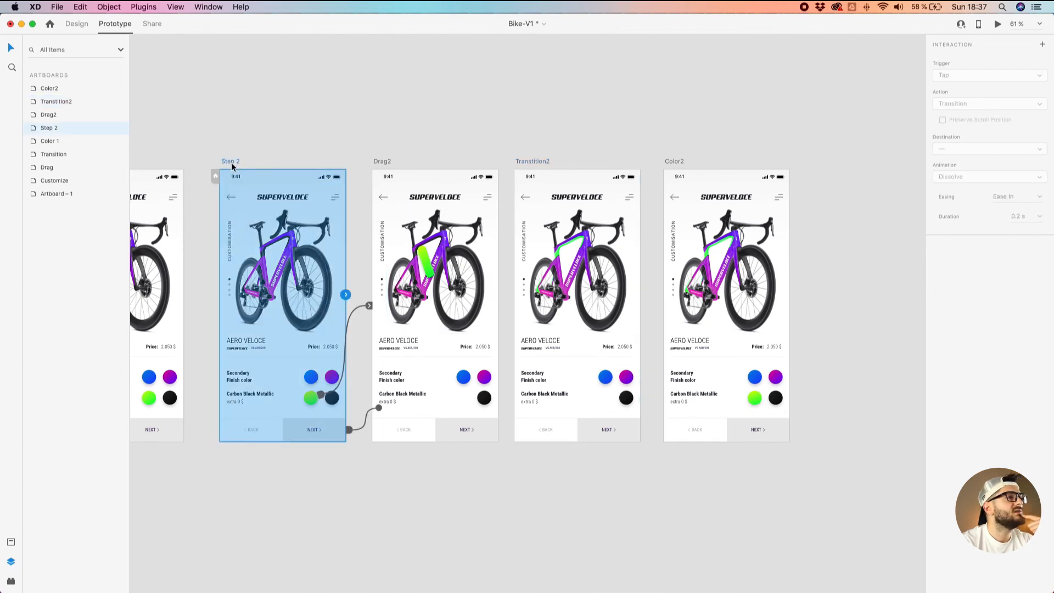
left_click(997, 25)
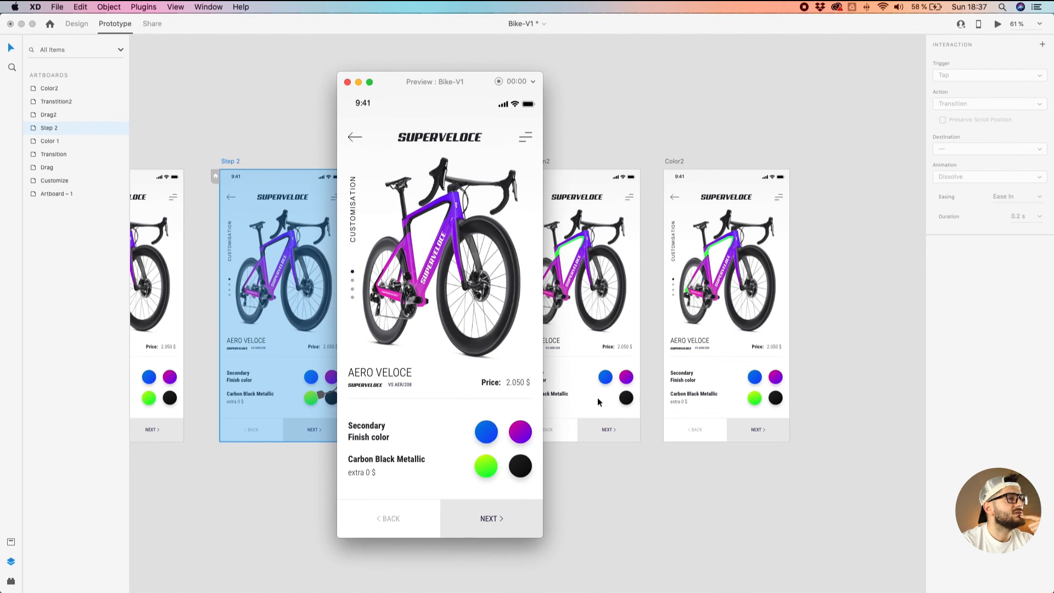
left_click_drag(486, 466, 418, 212)
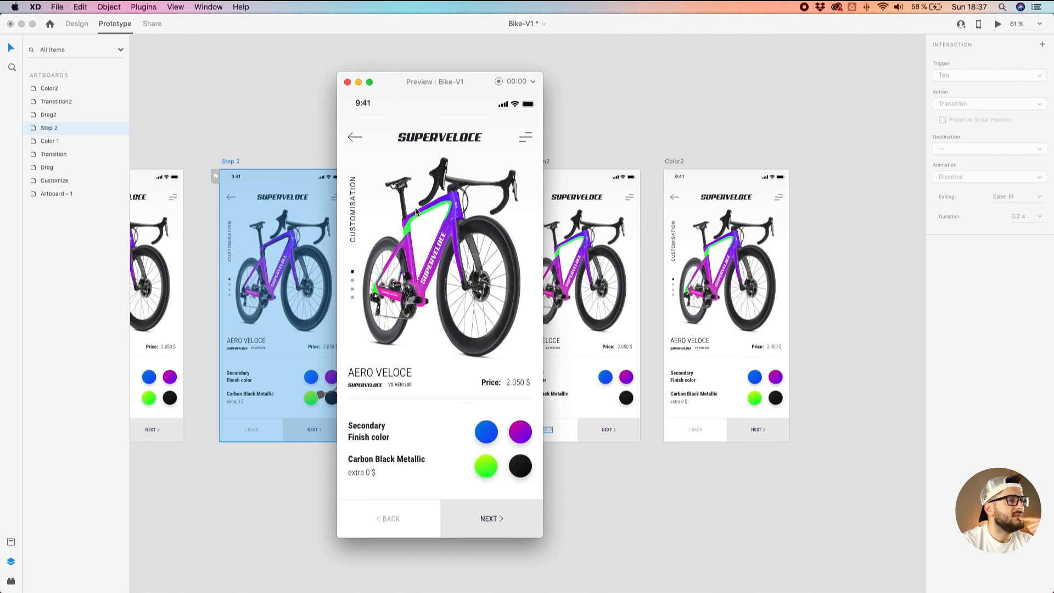
left_click(360, 82)
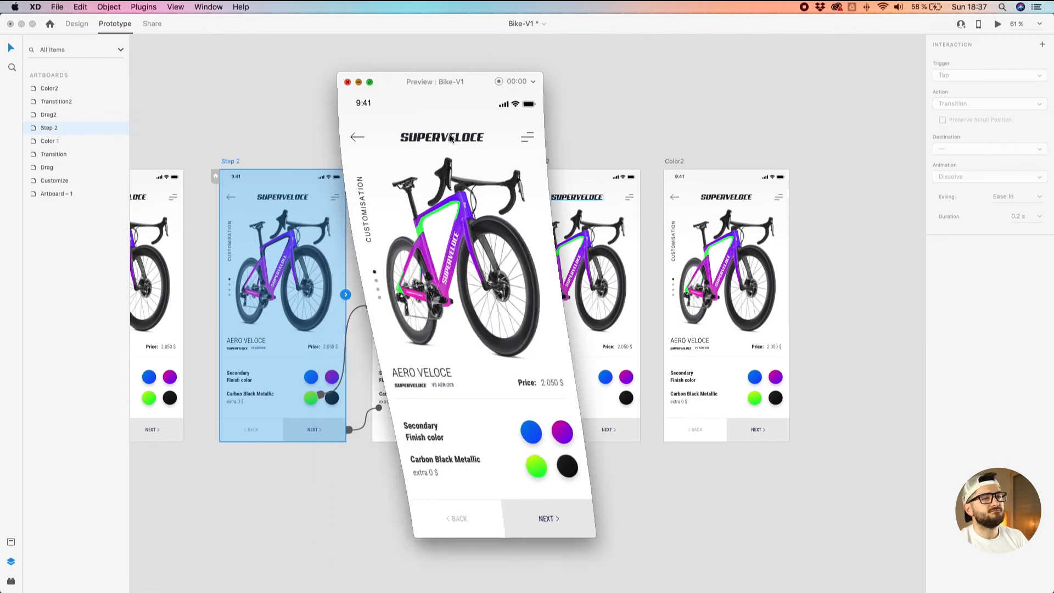
Set the rotation of the green color3.1 swatch on Color2 to 0° in Design mode.
left_click(753, 398)
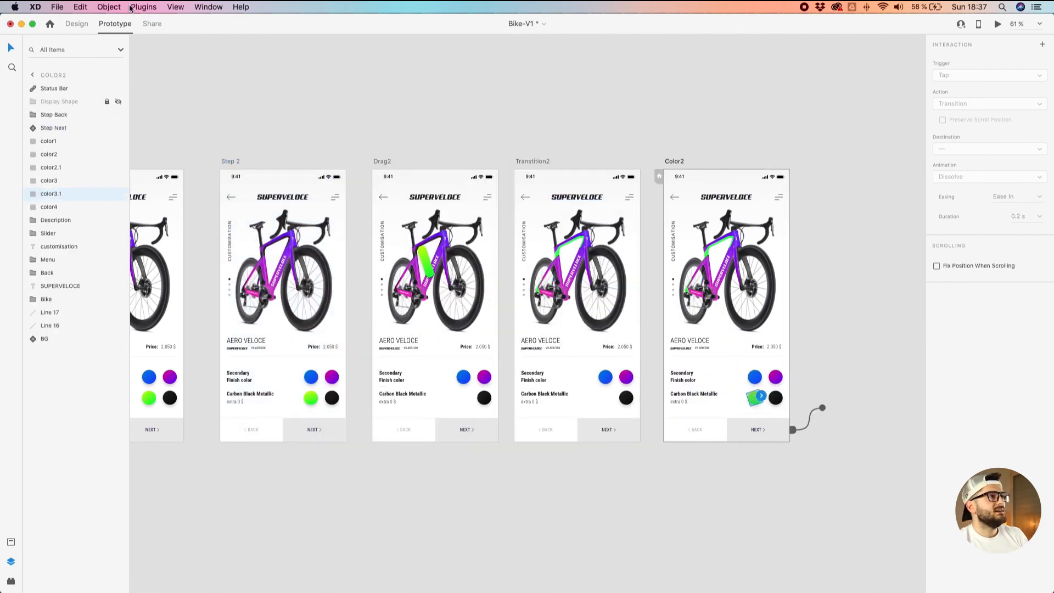
left_click(77, 24)
left_click(1030, 114)
type("0")
key("Return")
left_click(694, 510)
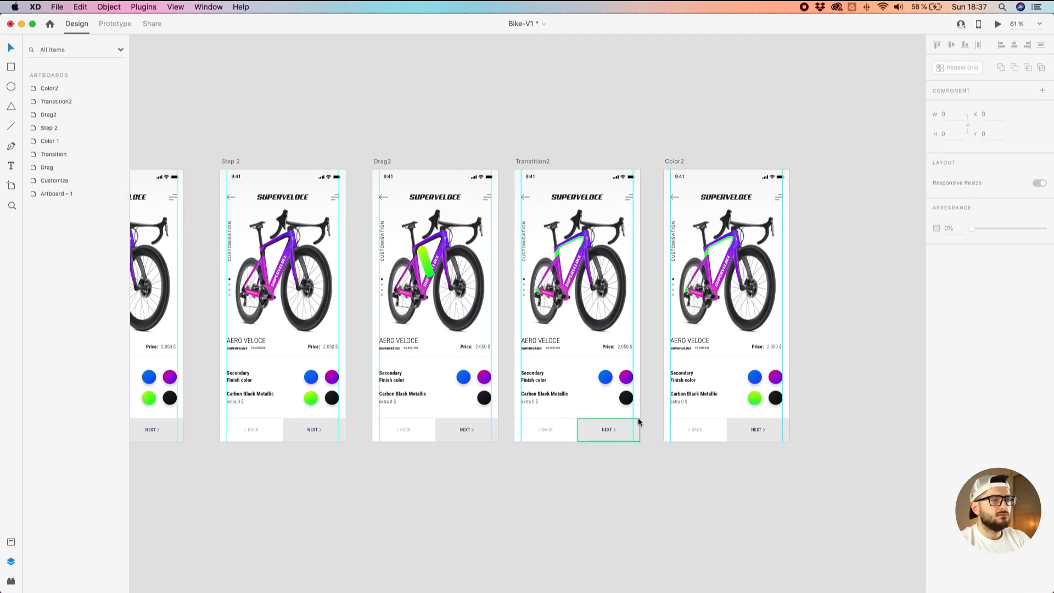
Select the off-canvas green color3.1 bar beside Transtition2 to inspect its position and rotation.
left_click_drag(622, 402, 654, 409)
key("super+z")
left_click(655, 398)
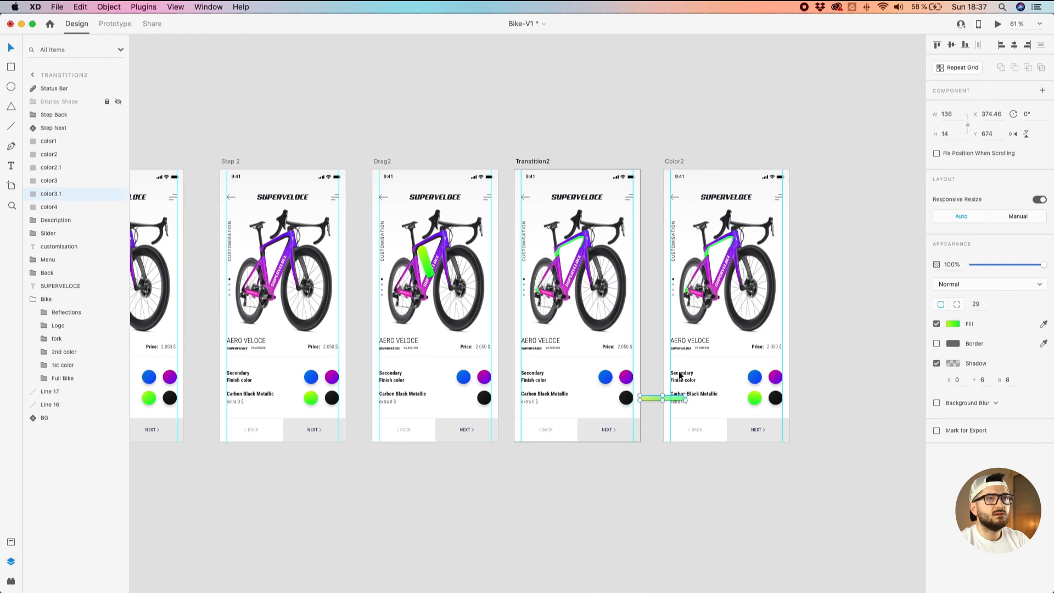
Preview from Step 2, apply the green swatch to the bike, step back to the start and repeat it.
left_click(450, 146)
left_click(235, 162)
left_click(996, 25)
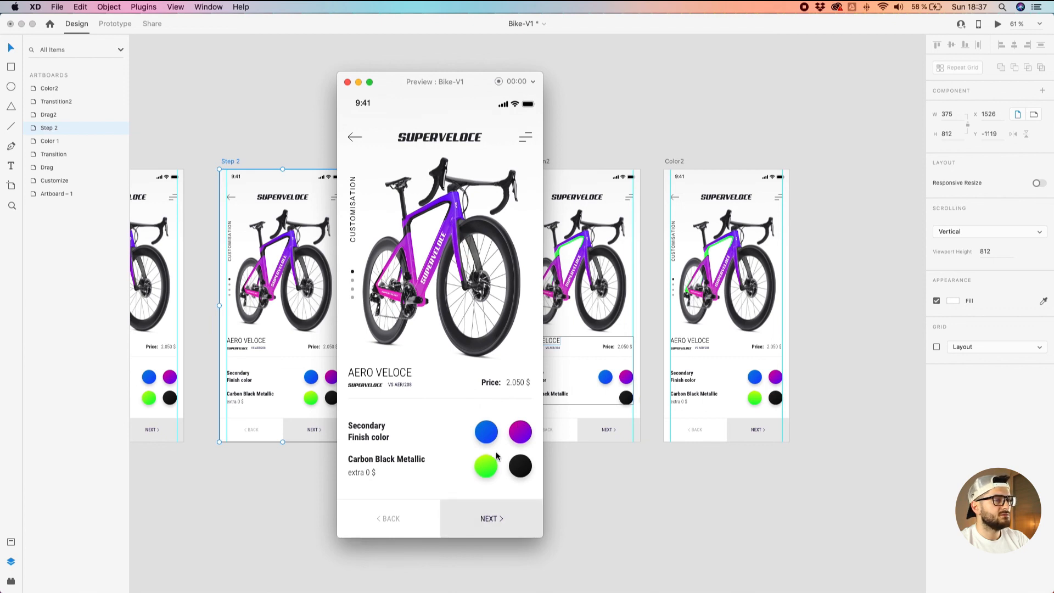
left_click_drag(488, 466, 414, 223)
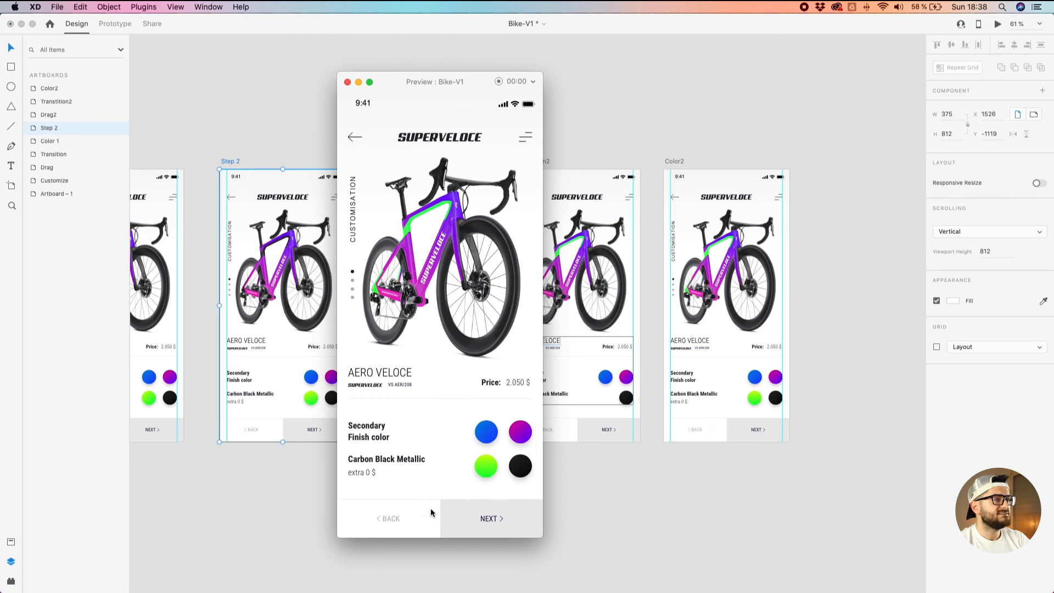
key("Left")
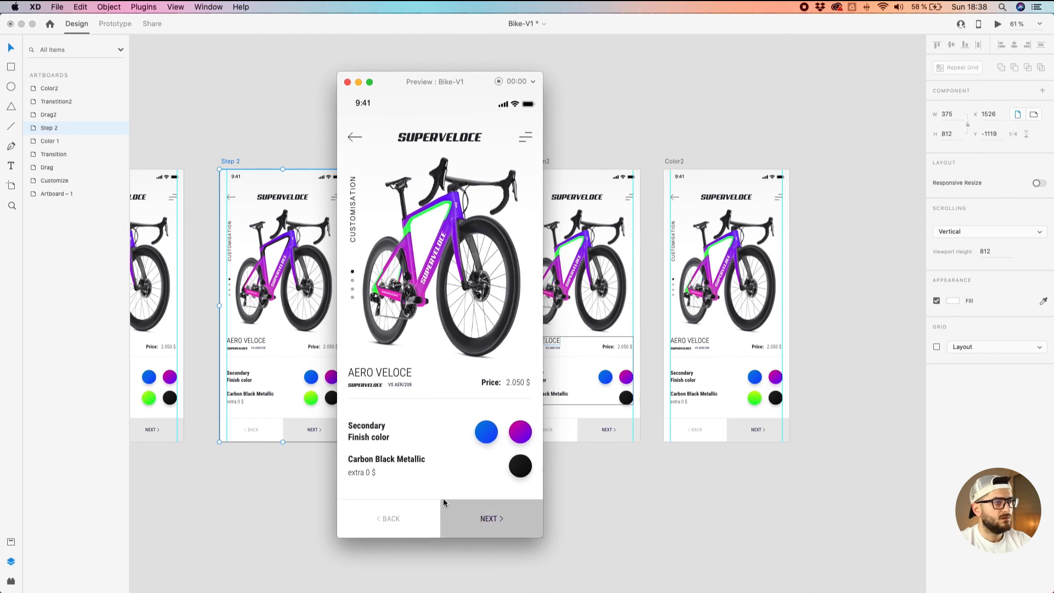
key("Left")
key("Left")
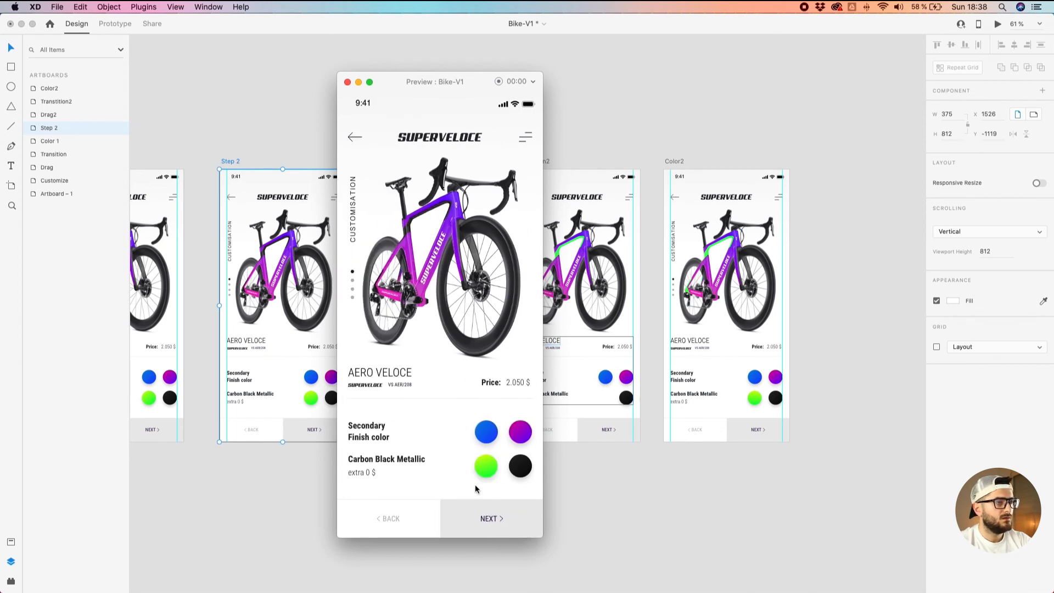
left_click_drag(480, 467, 383, 327)
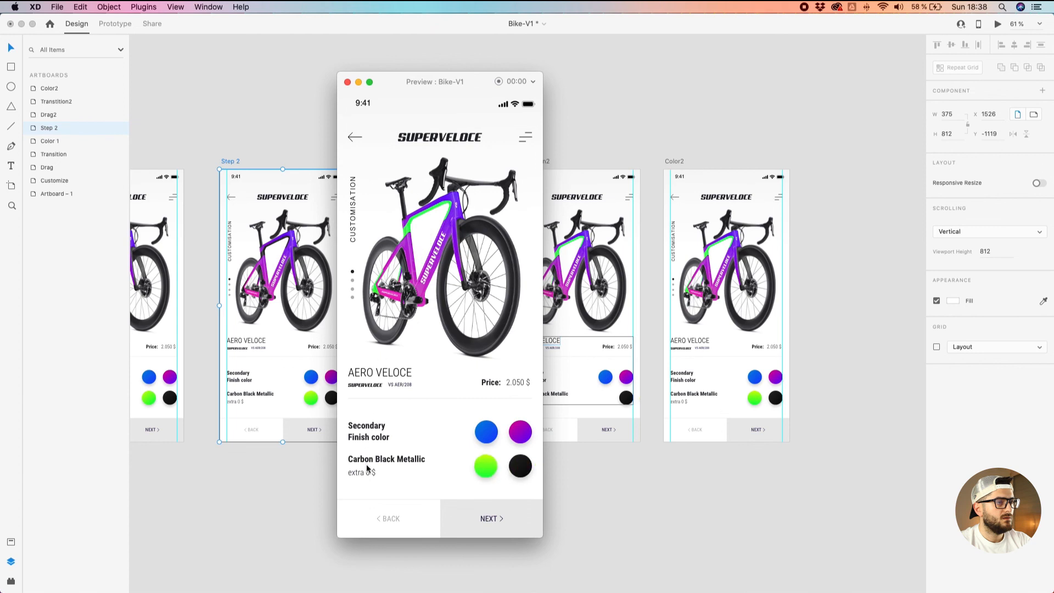
left_click(347, 83)
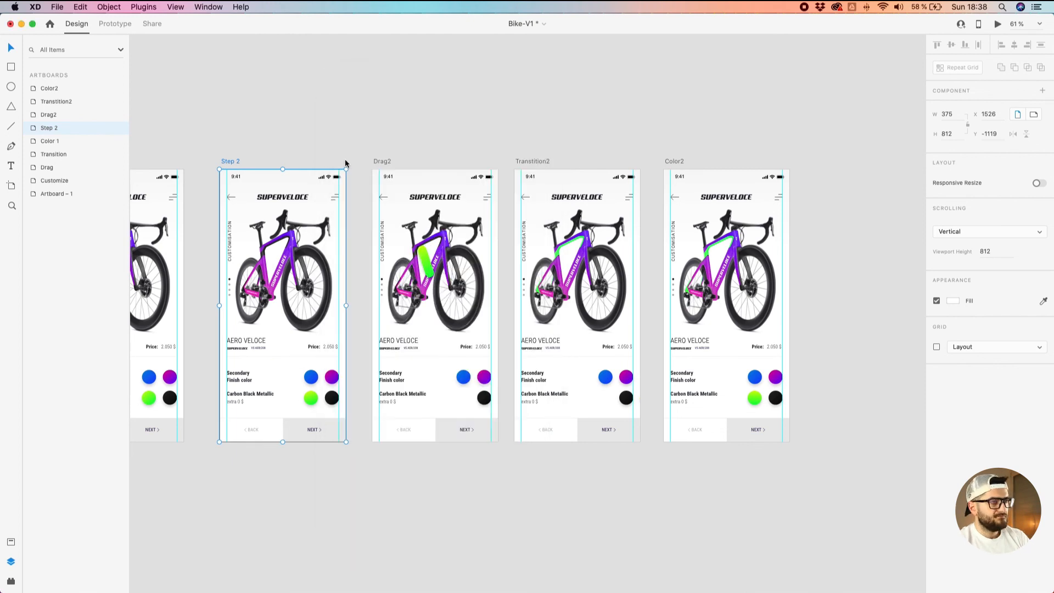
scroll(344, 160, "down", 3)
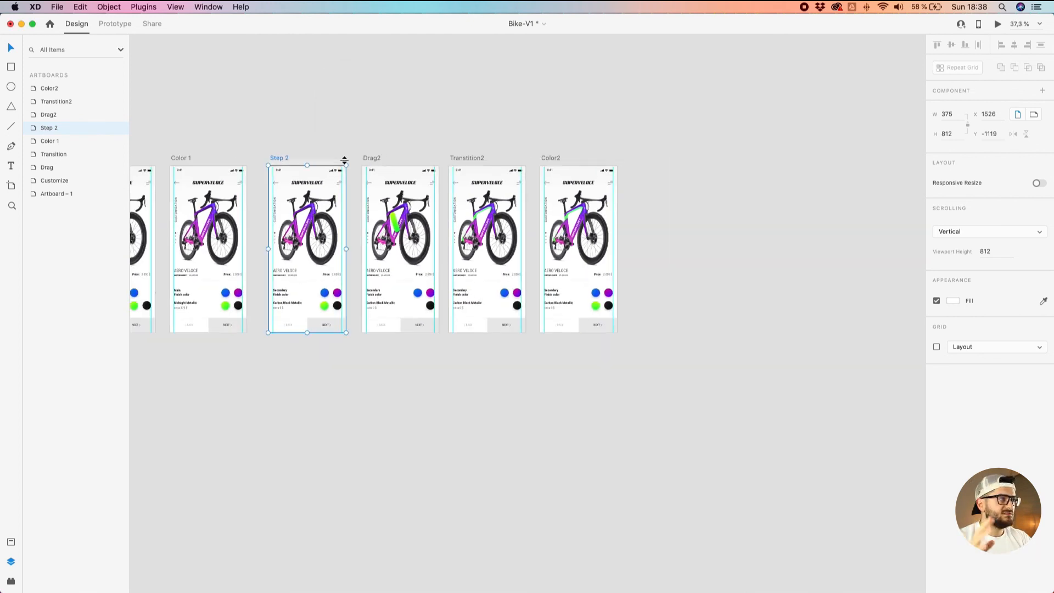
scroll(506, 397, "left", 5)
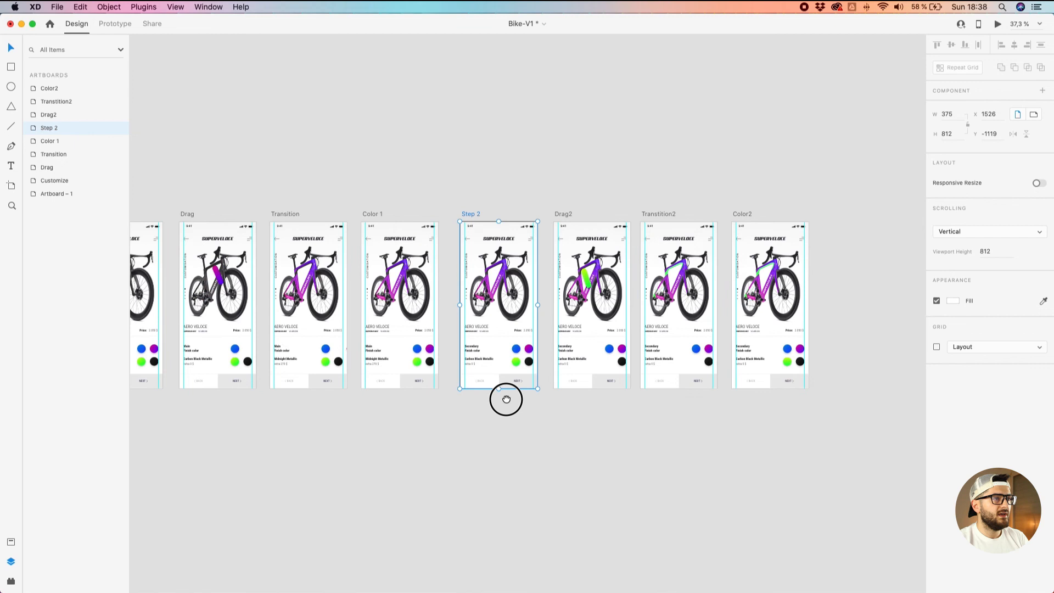
scroll(618, 296, "up", 3)
scroll(617, 297, "down", 3)
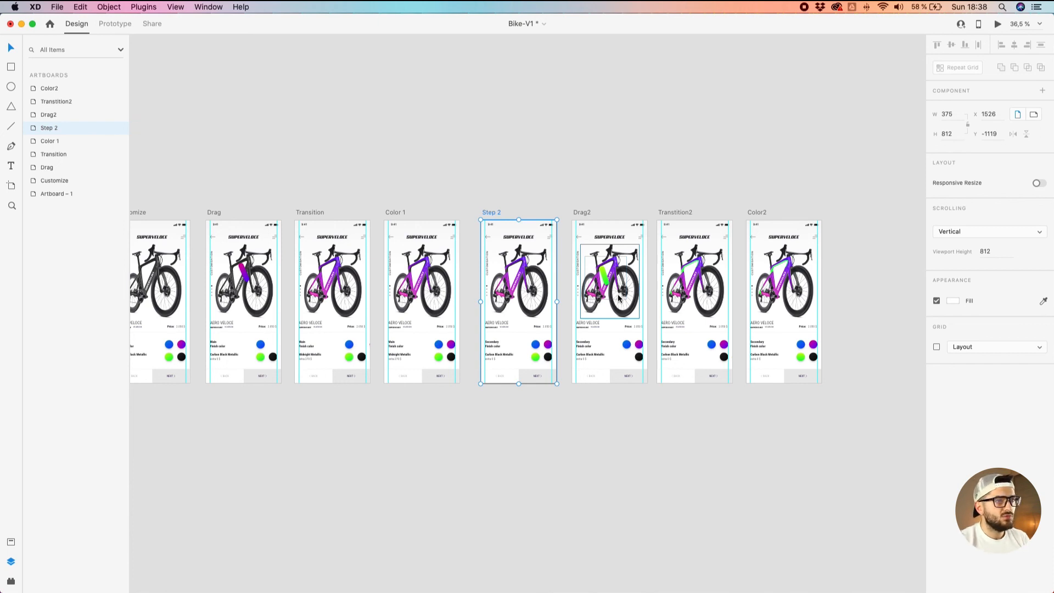
scroll(482, 169, "left", 3)
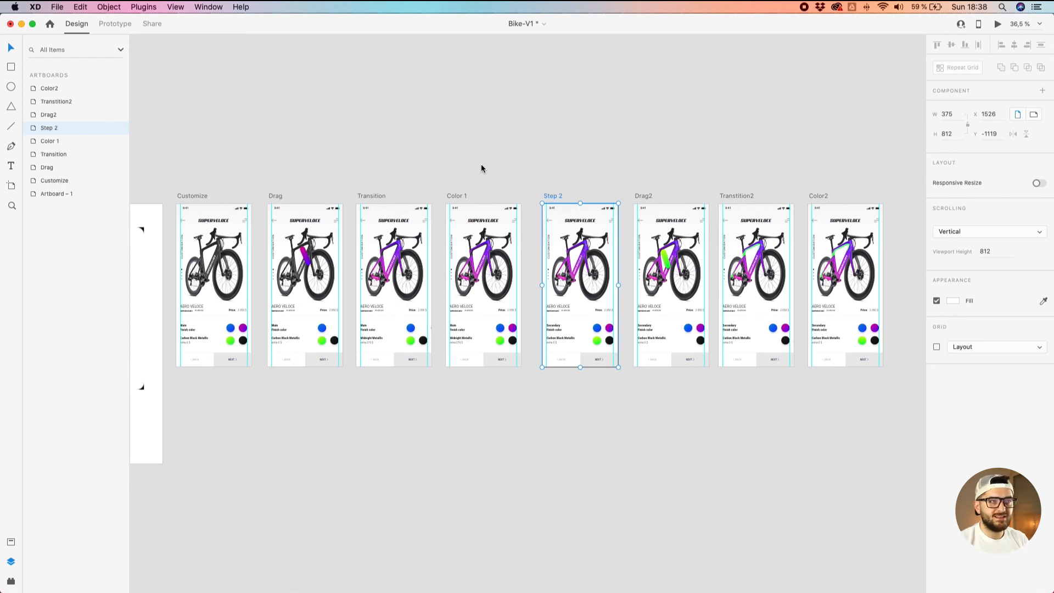
Duplicate the Customize artboard and place the copy in the empty area below the artboard row.
left_click(461, 171)
left_click_drag(352, 156, 449, 133)
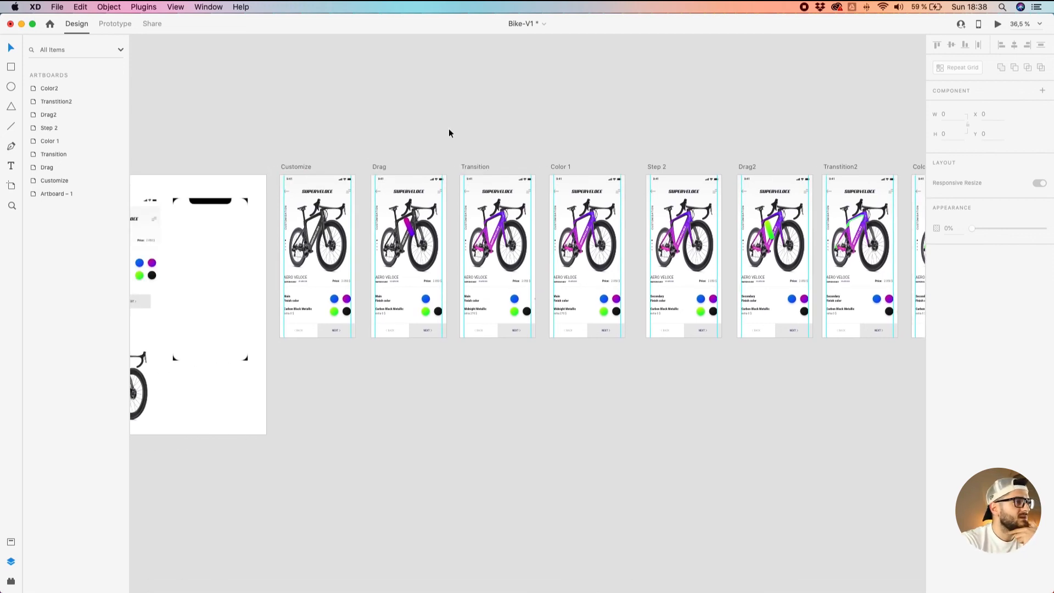
left_click(306, 170)
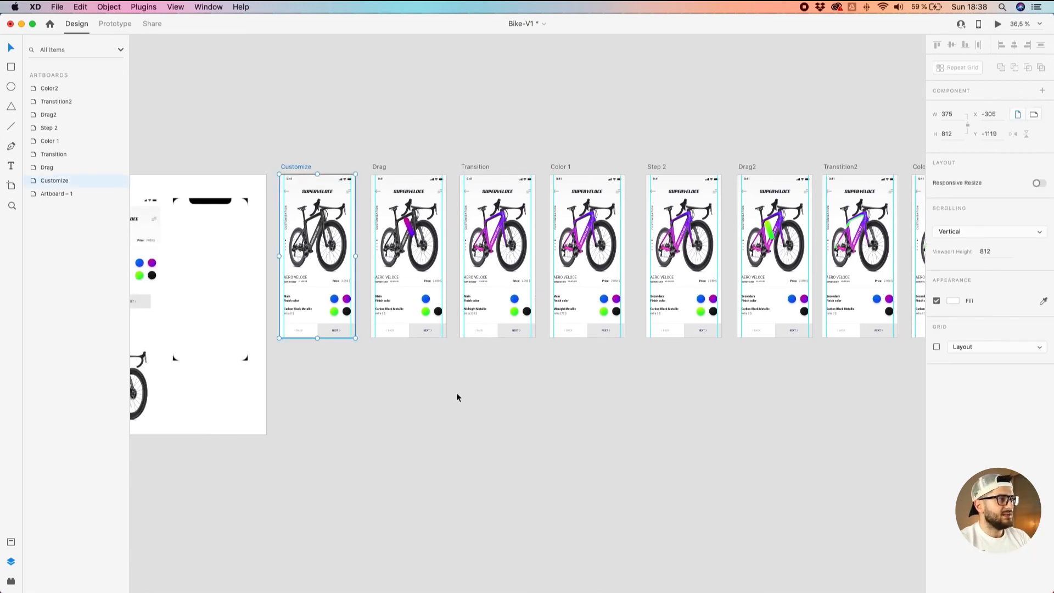
scroll(456, 395, "down", 2)
left_click_drag(303, 140, 637, 391, "alt")
scroll(713, 340, "down", 2)
scroll(712, 339, "down", 3)
scroll(712, 340, "right", 3)
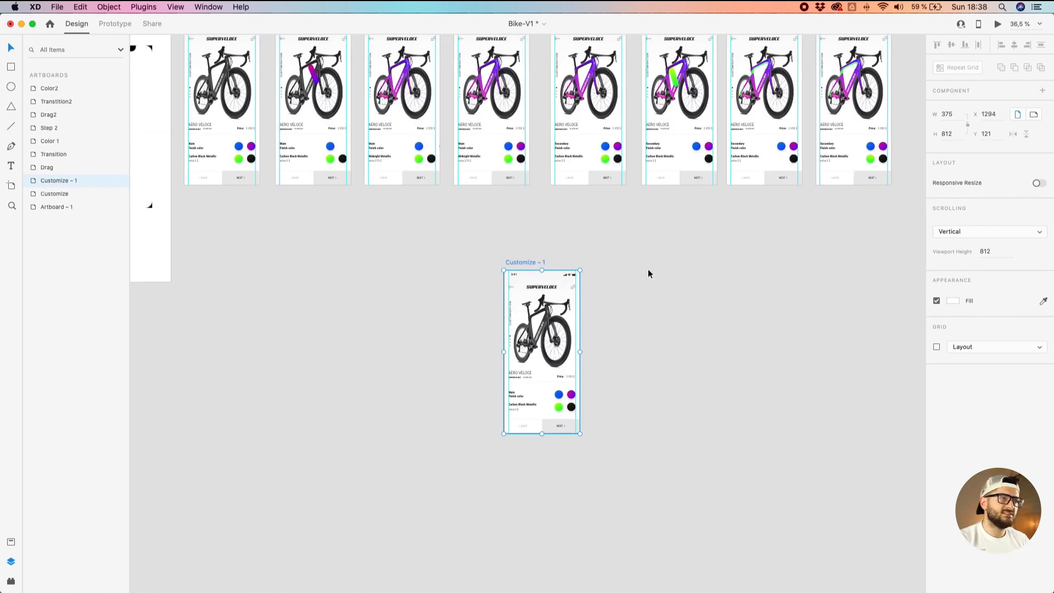
scroll(623, 278, "up", 3)
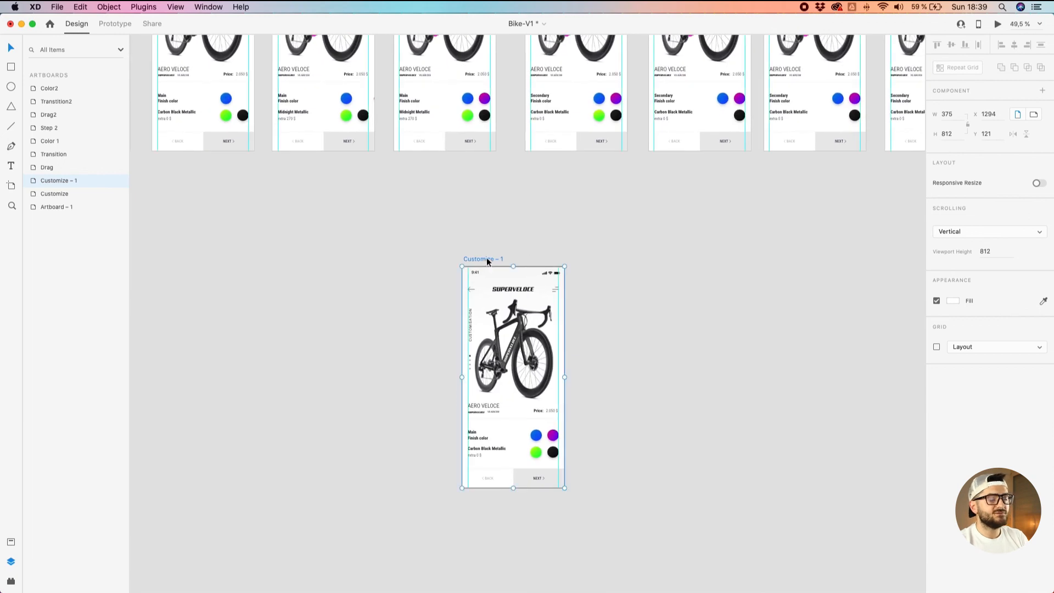
scroll(487, 261, "down", 2)
scroll(487, 261, "right", 1)
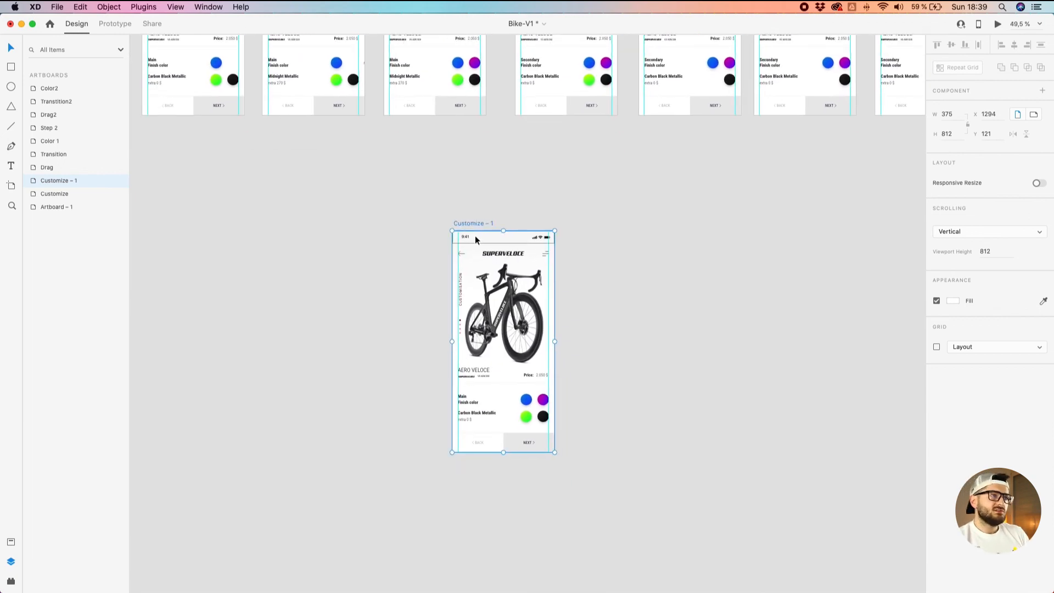
Change the fill of the BG component at the head of the duplicated Customize artboard to light blue.
left_click(473, 256)
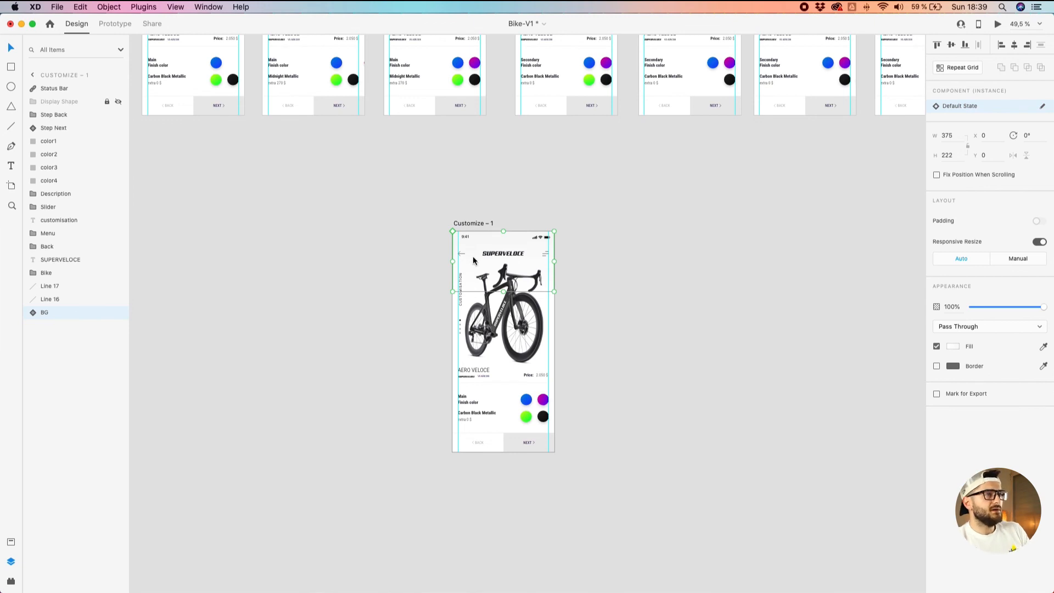
left_click(952, 348)
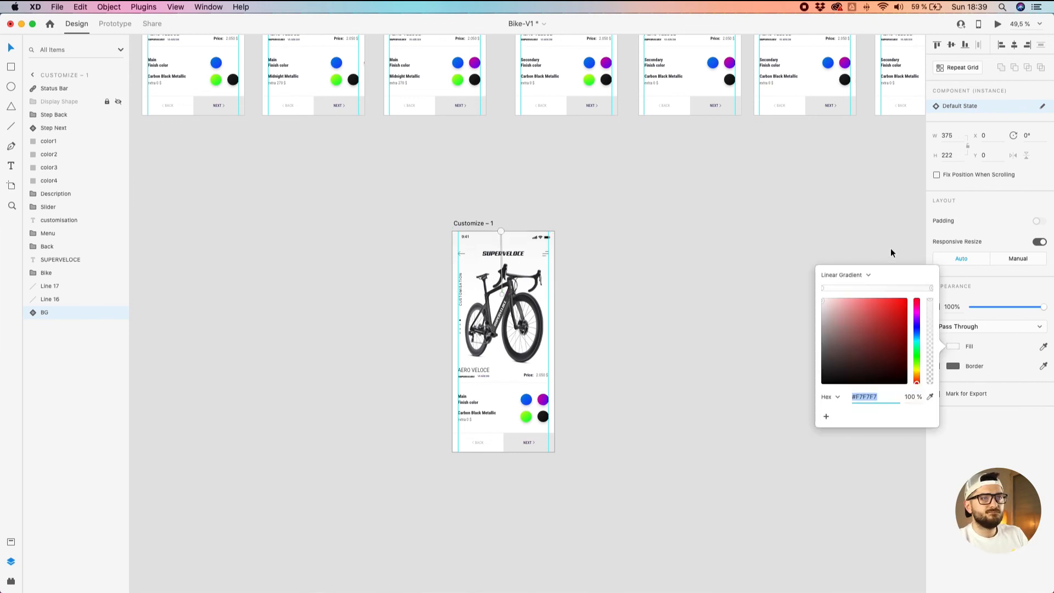
left_click(858, 274)
left_click(848, 275)
left_click_drag(845, 327, 861, 295)
left_click(916, 311)
left_click(893, 301)
left_click_drag(918, 350, 836, 290)
left_click(706, 299)
left_click(482, 223)
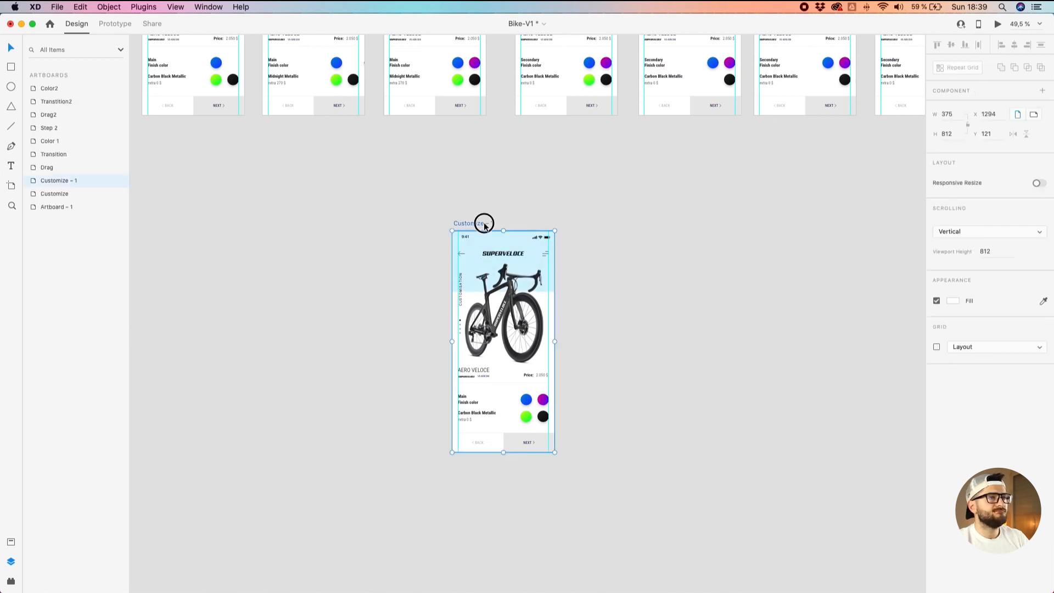
Set the fill of the duplicated Customize artboard to the near-black colour #191919.
left_click(947, 301)
left_click(917, 287)
left_click_drag(845, 262, 813, 322)
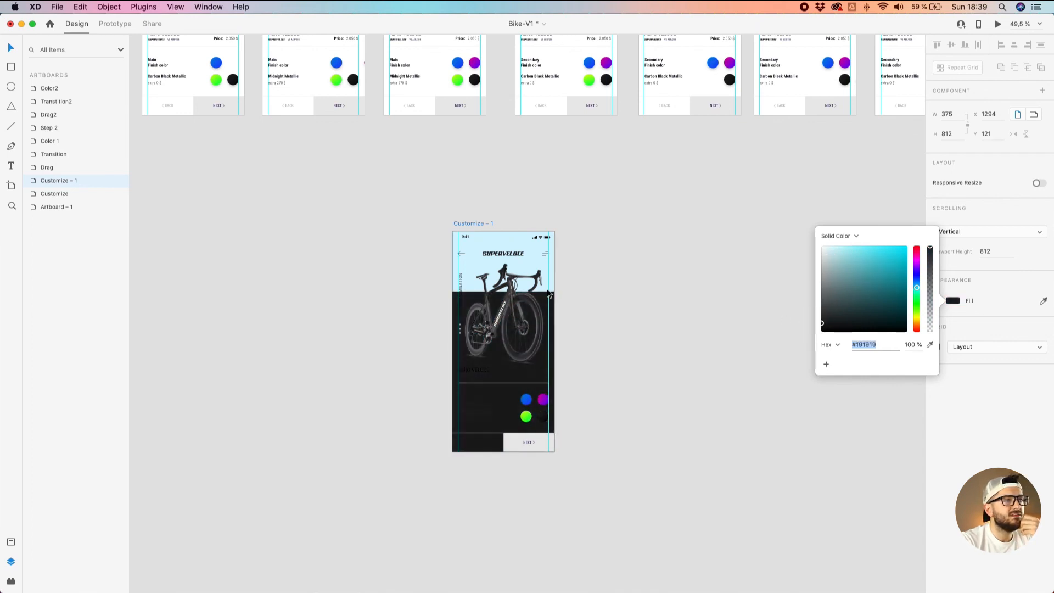
Change the fill of the BG component at the head of the duplicated artboard to dark grey.
left_click(541, 260)
left_click(953, 346)
left_click_drag(848, 299, 800, 344)
left_click(705, 353)
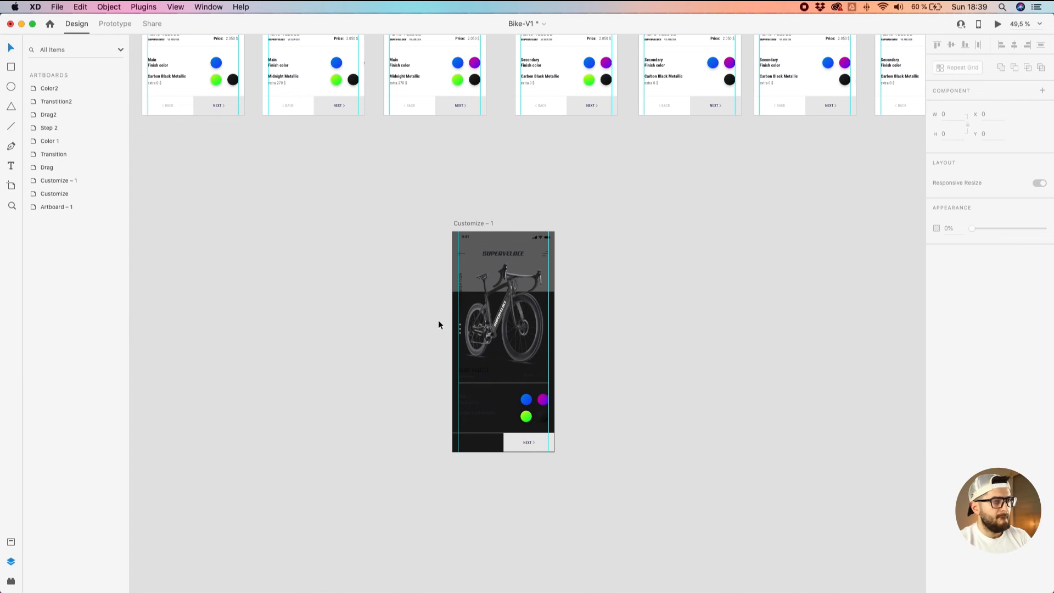
Set the fill of the vertical customisation text to white (fff).
scroll(436, 311, "up", 10)
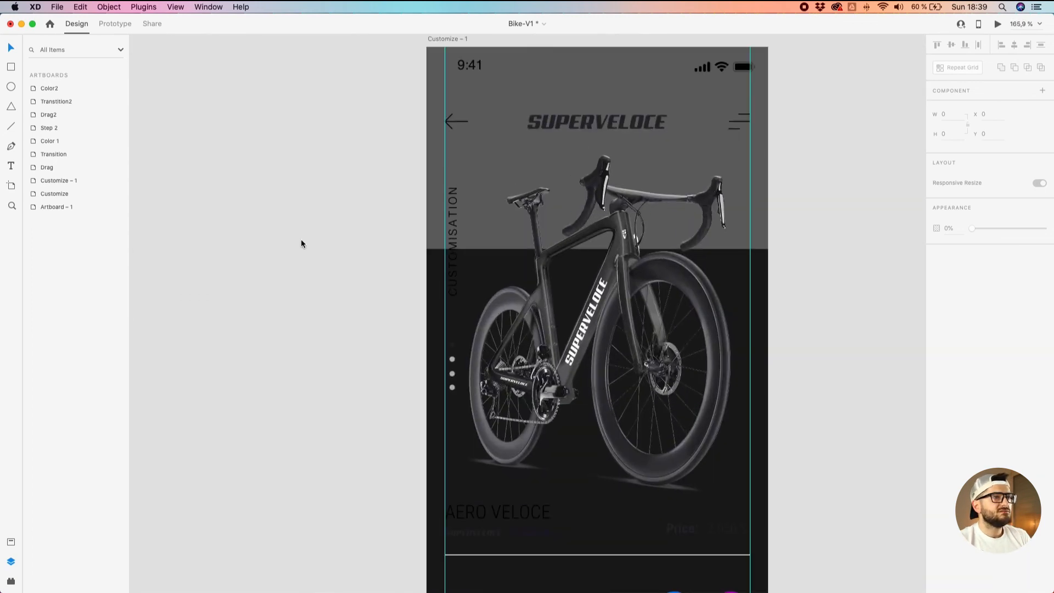
left_click(460, 213)
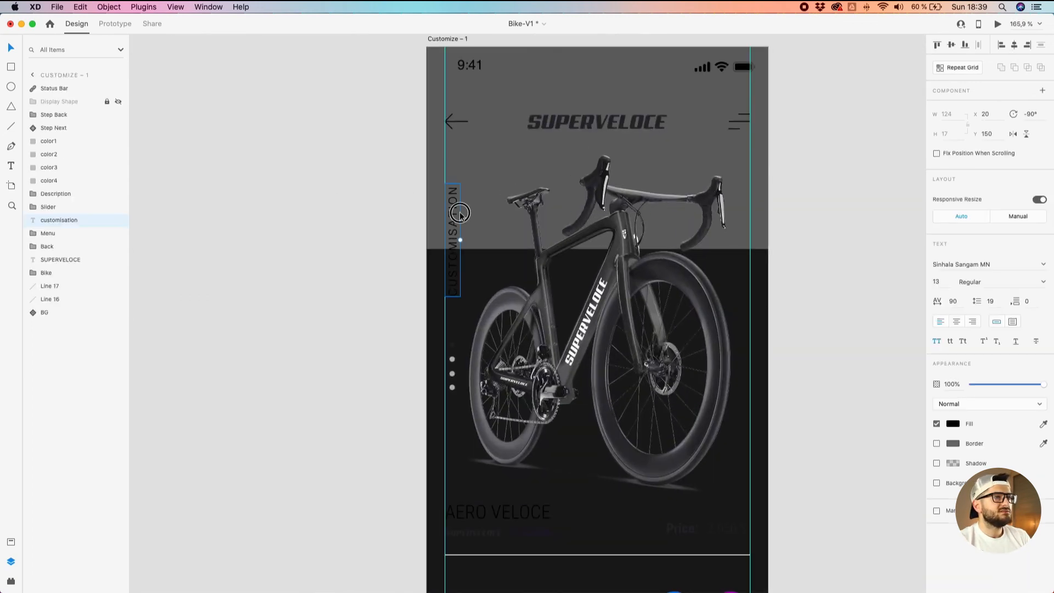
left_click(953, 424)
type("fff")
key("Return")
Set the fill of the header's back arrow, SUPERVELOCE title and menu icon together to white (fff).
left_click(458, 133)
left_click(460, 123)
left_click(558, 123, "shift")
left_click(738, 121, "shift")
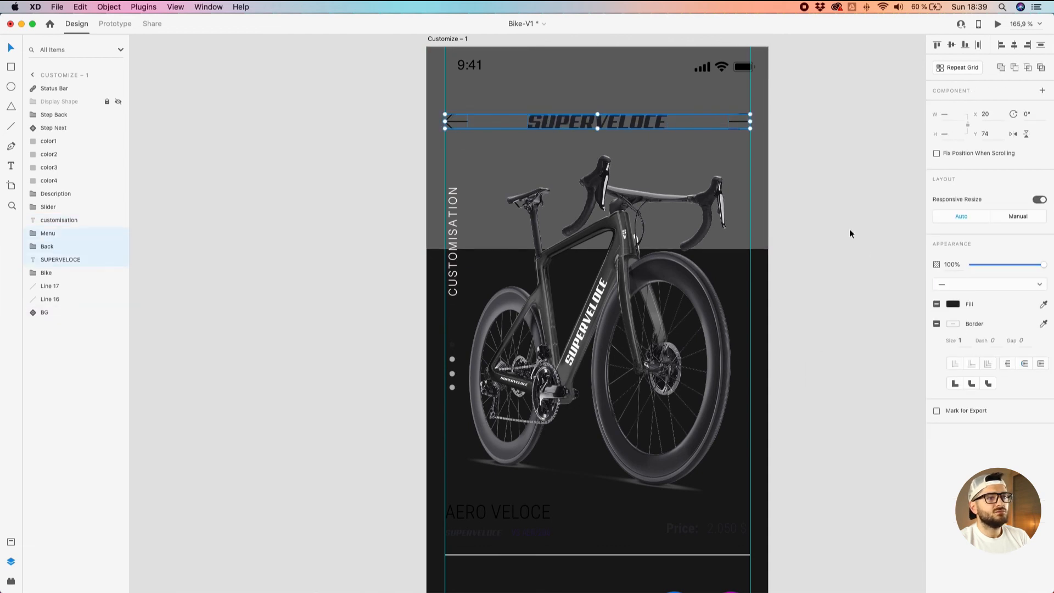
left_click(953, 304)
type("fff")
key("Return")
left_click(830, 130)
Set the border colour of the menu icon and the back arrow to white.
left_click(735, 120)
left_click(953, 325)
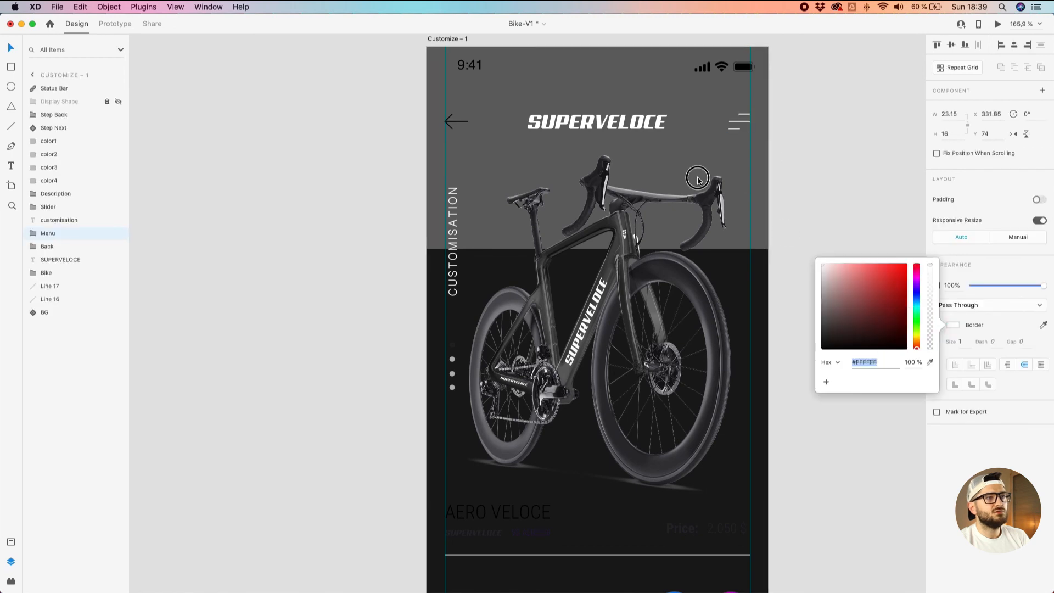
left_click(455, 120)
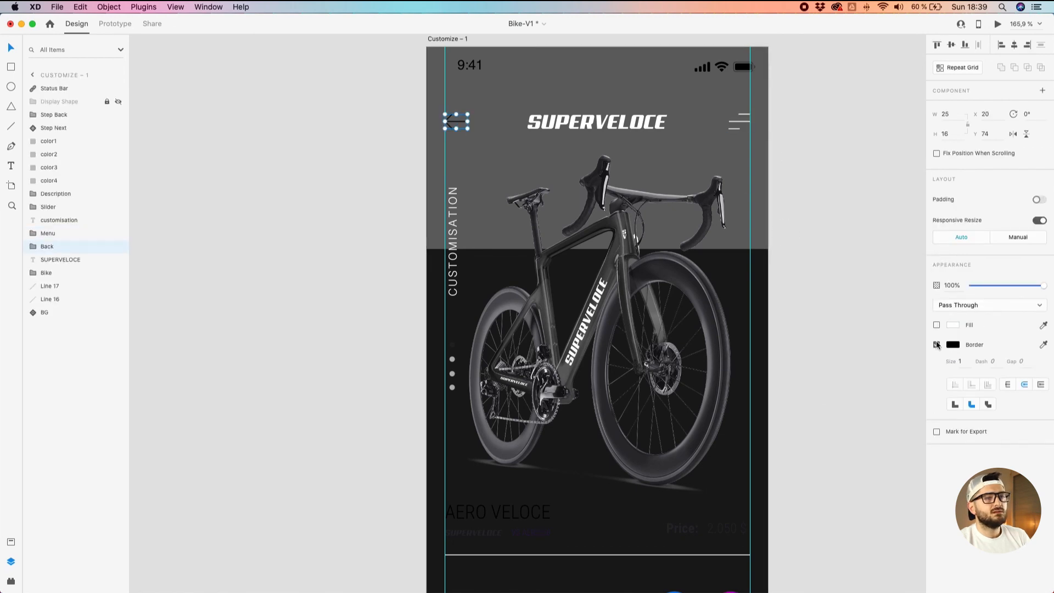
left_click(953, 345)
left_click(352, 265)
Set the fill of all eight text layers in the Description group, including model name, price and finish colour, to white.
scroll(355, 296, "down", 5)
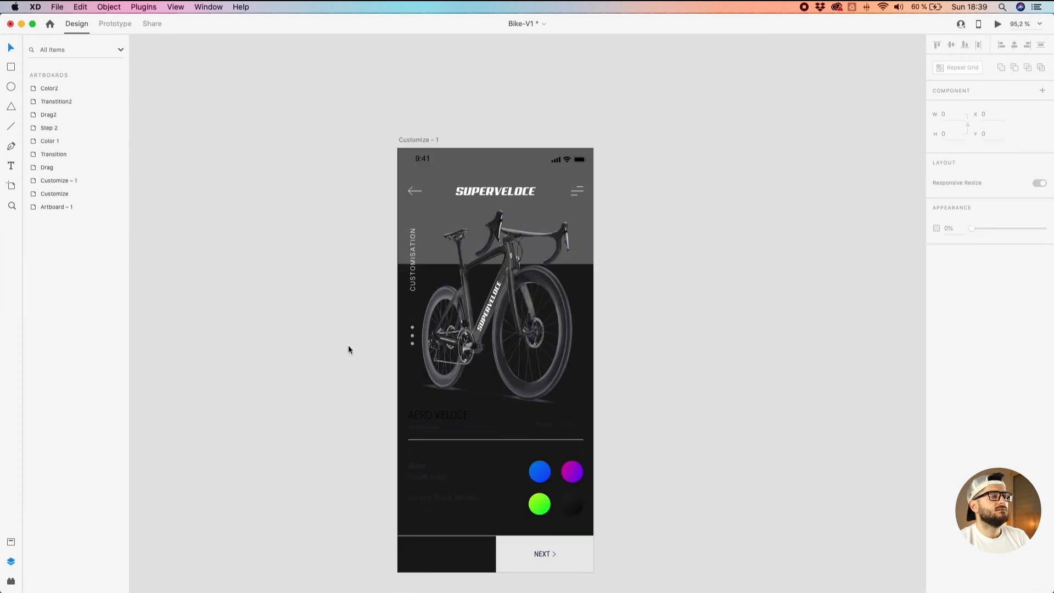
scroll(351, 307, "down", 3)
left_click(459, 378)
double_click(459, 378)
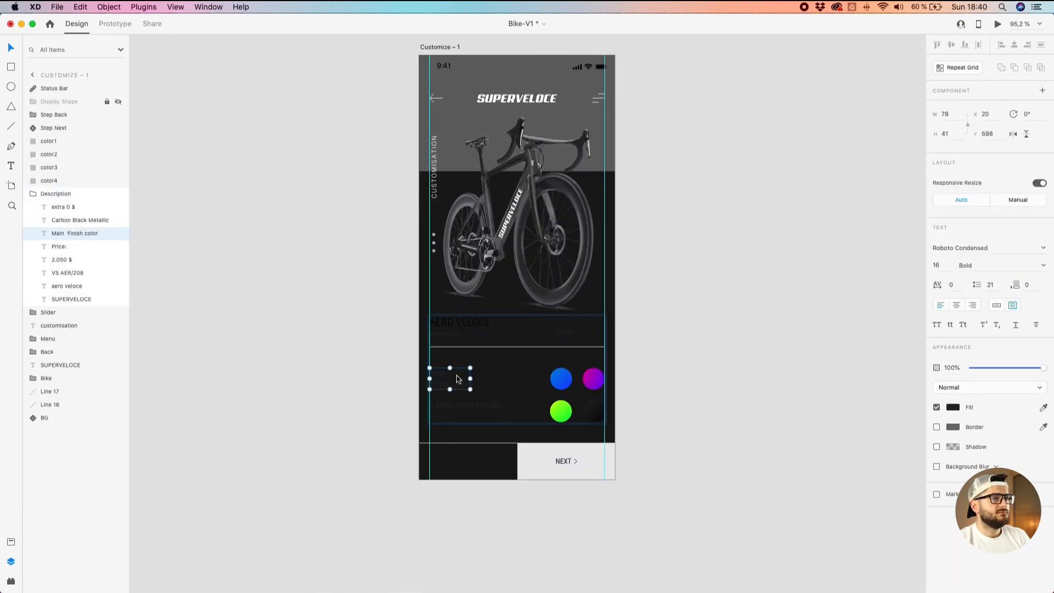
left_click(447, 417, "shift")
left_click(465, 406, "shift")
left_click(435, 328, "shift")
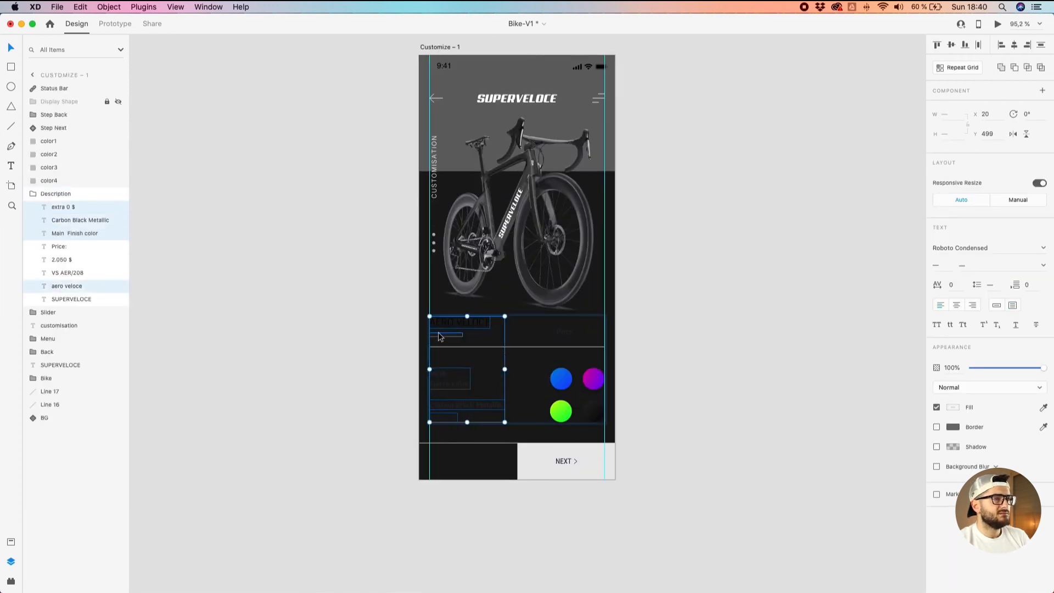
left_click(438, 333, "shift")
left_click(471, 334, "shift")
left_click(580, 335, "shift")
left_click(576, 332, "shift")
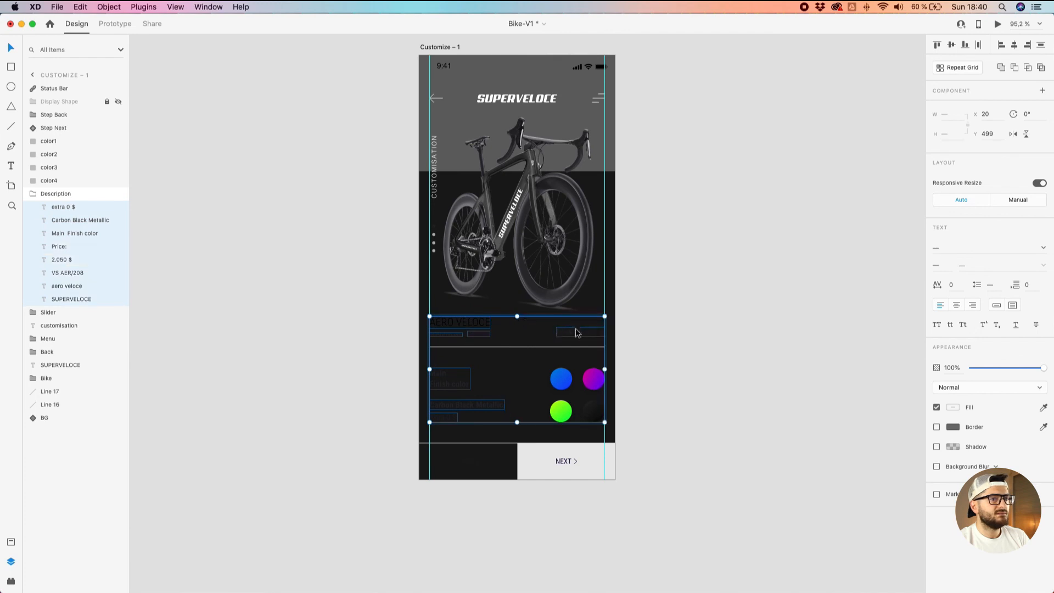
left_click(952, 407)
left_click(844, 369)
left_click(686, 280)
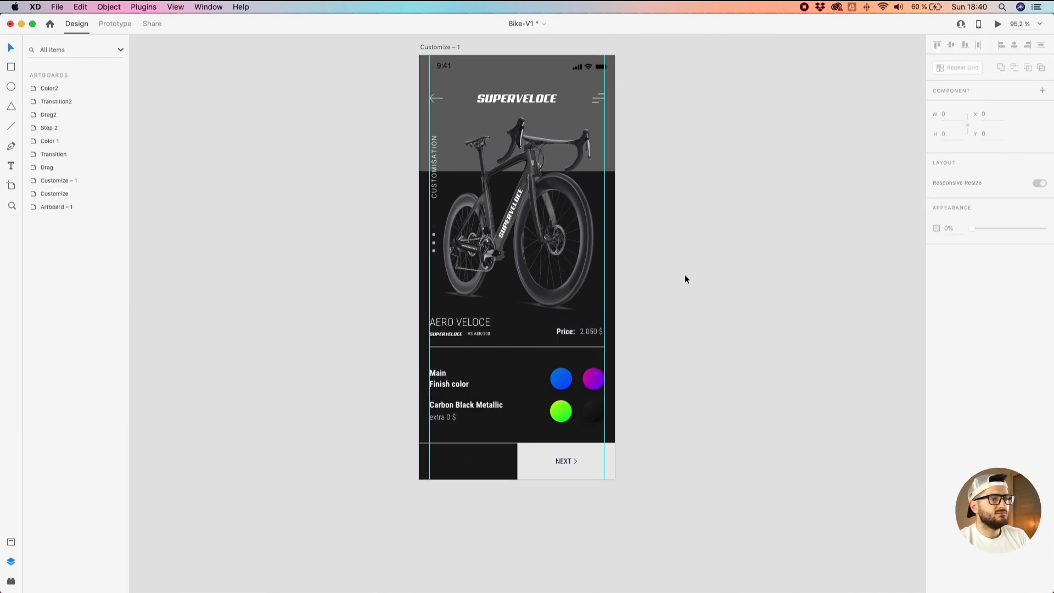
Give the Step Back group a white fill and border and raise its opacity to 100%.
scroll(459, 465, "up", 3)
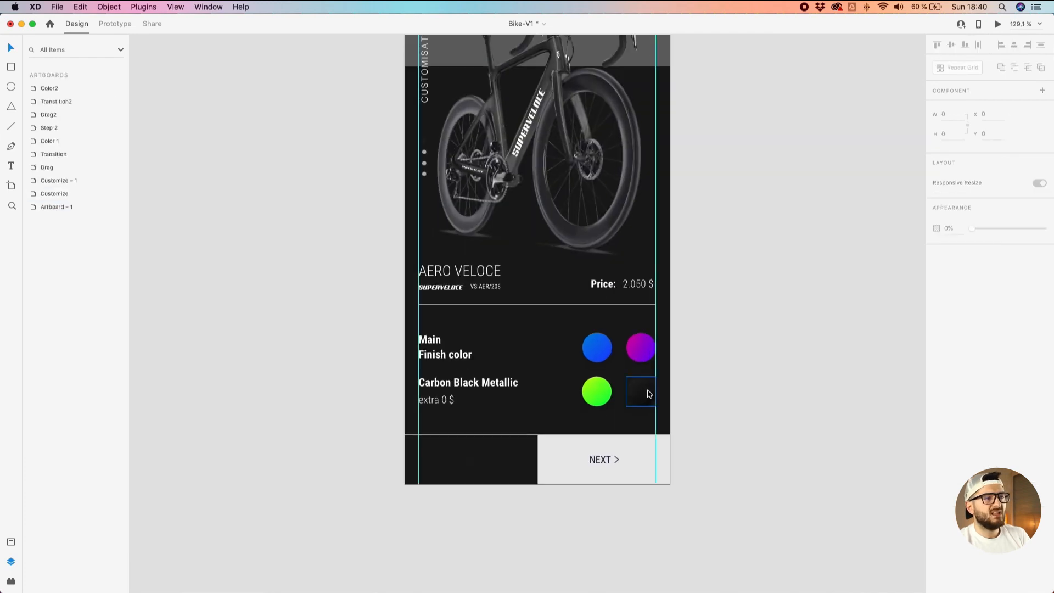
scroll(683, 387, "down", 1)
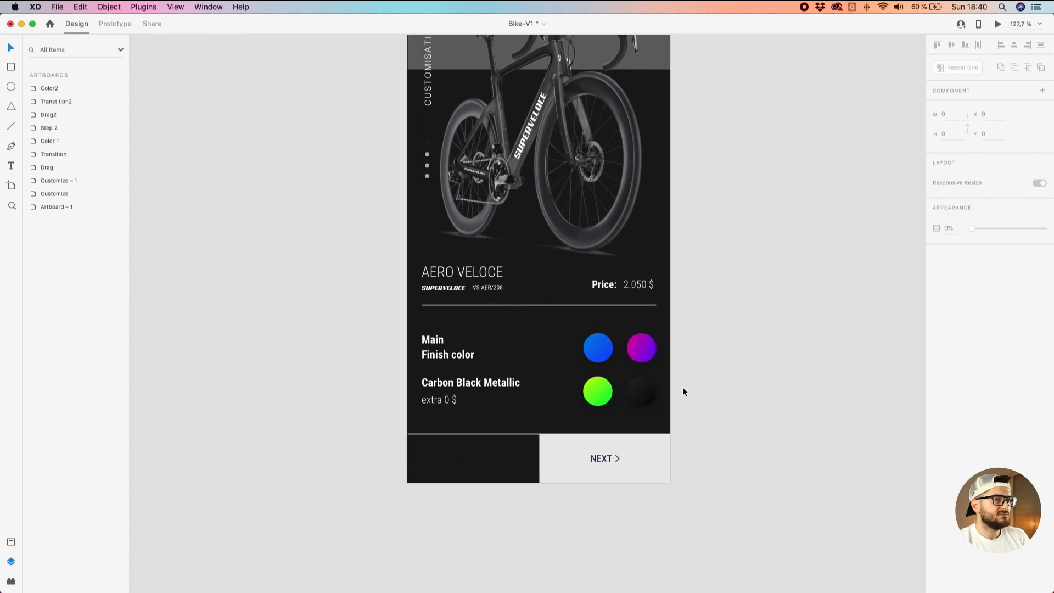
left_click(482, 471)
left_click(945, 324)
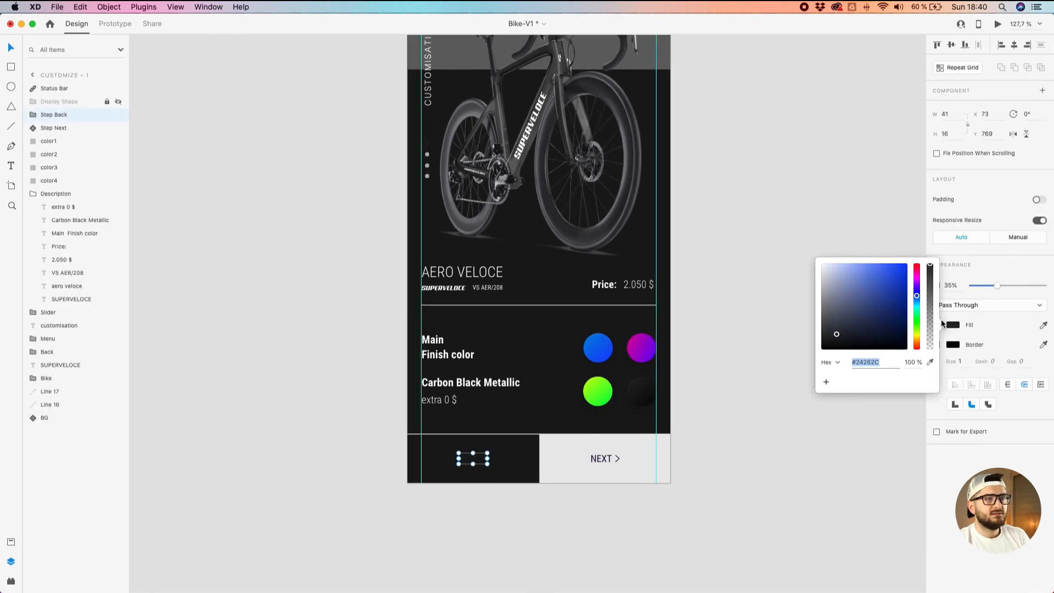
left_click_drag(1006, 285, 1045, 285)
left_click(950, 345)
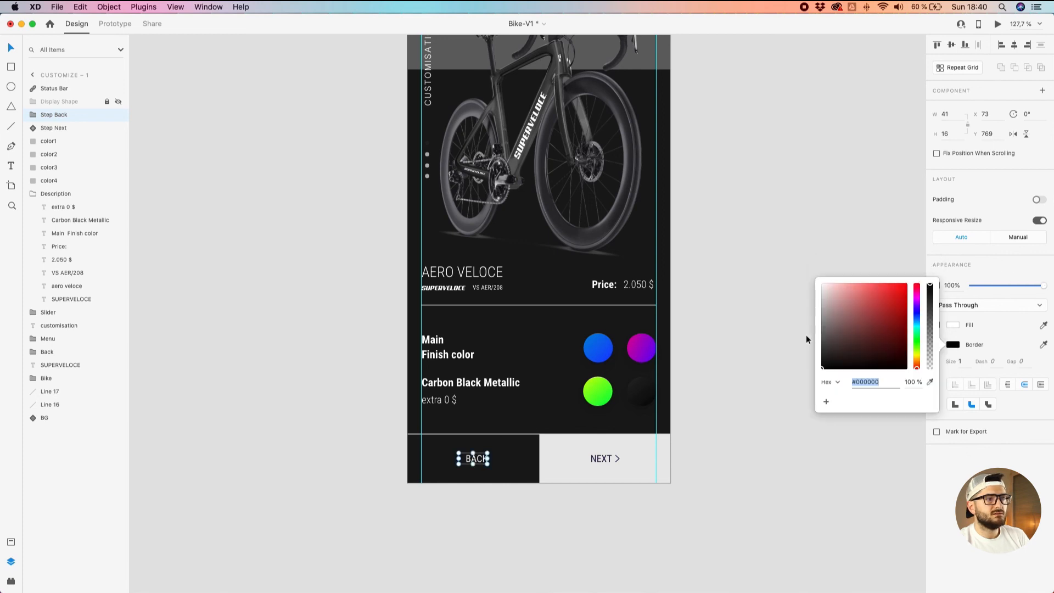
left_click(775, 244)
Set the fill of the background rectangle inside the Step Next component to #FFFFFF.
scroll(739, 249, "down", 5)
scroll(672, 377, "up", 5)
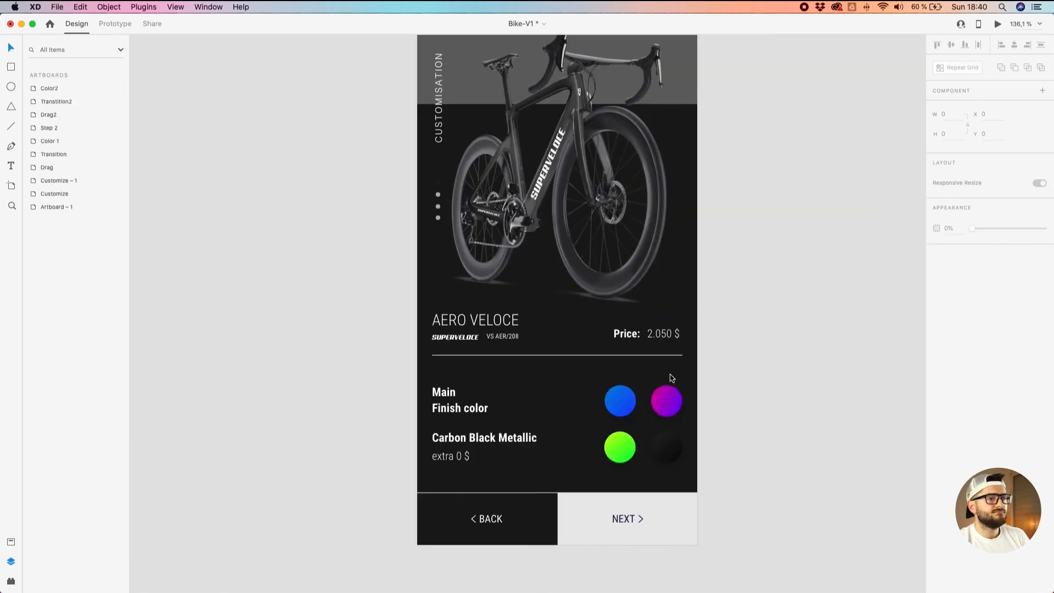
left_click(664, 514)
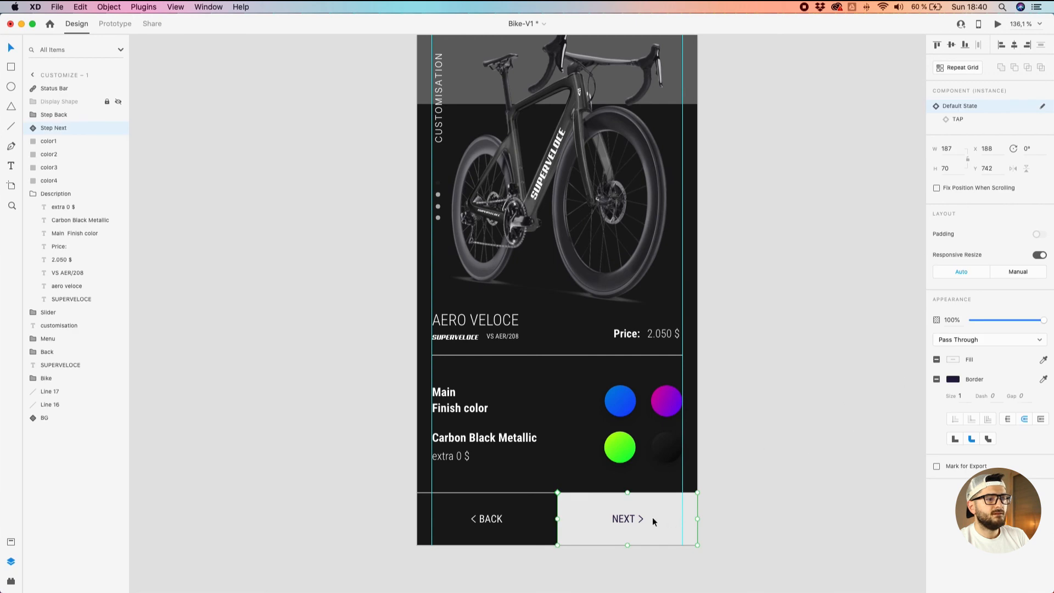
double_click(684, 501)
left_click(952, 345)
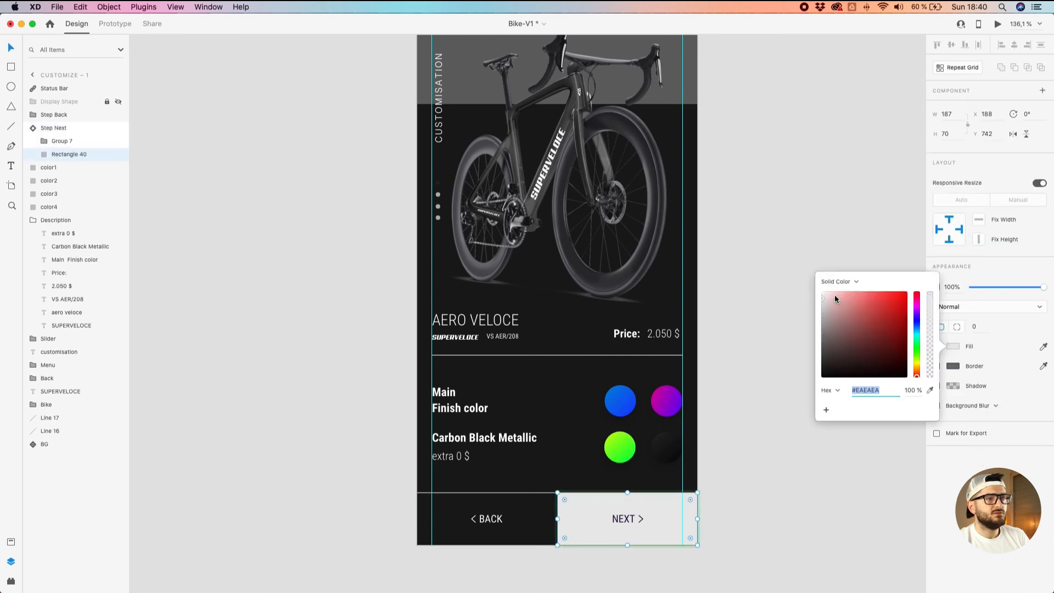
left_click_drag(835, 295, 817, 287)
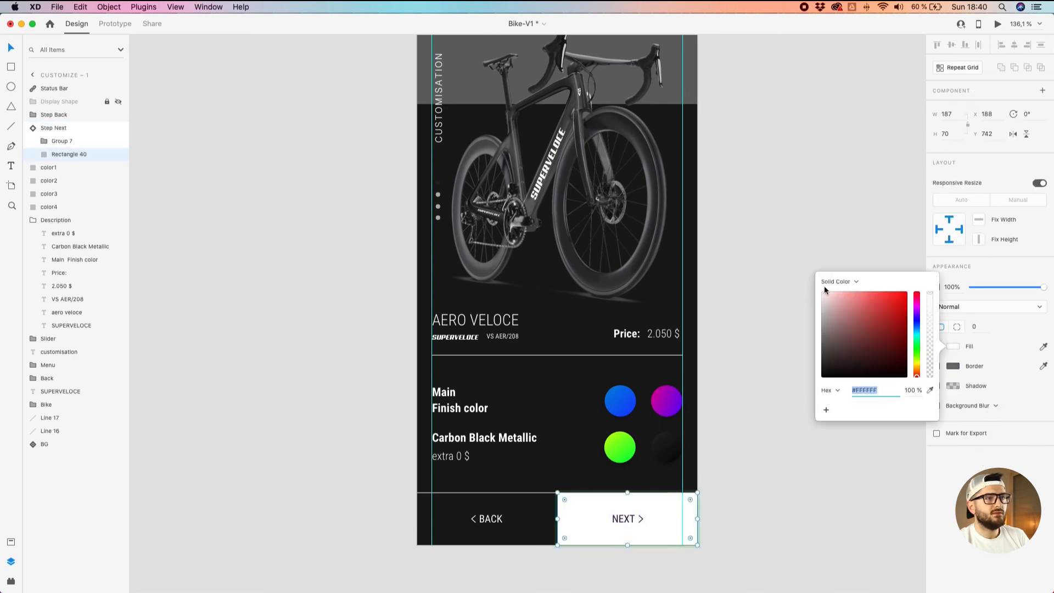
key("Escape")
key("Escape")
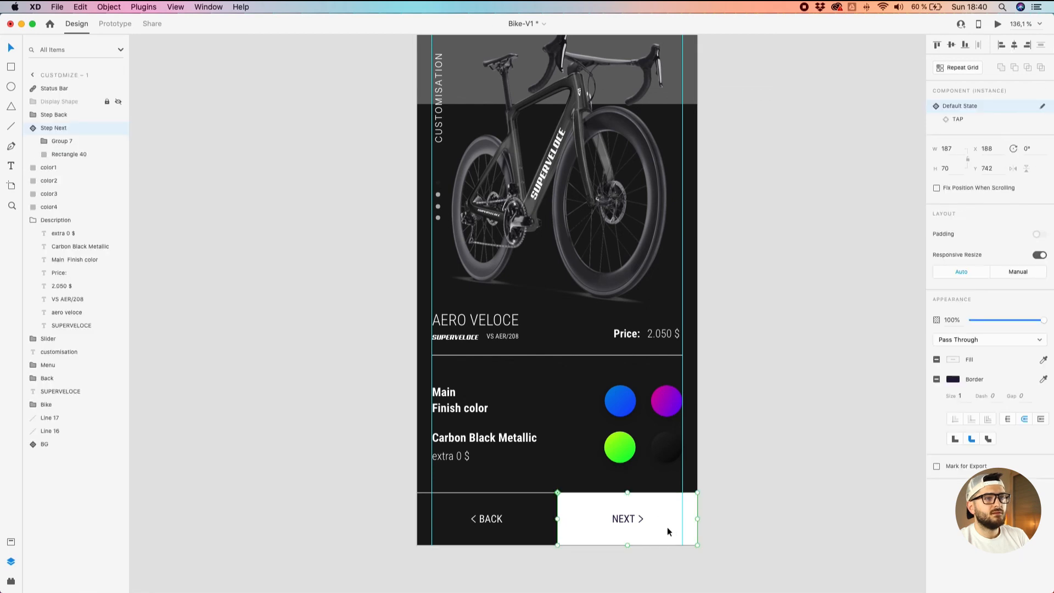
Set the fill of the whole Step Next component to #FFFFFF.
left_click(953, 359)
left_click_drag(875, 343, 786, 269)
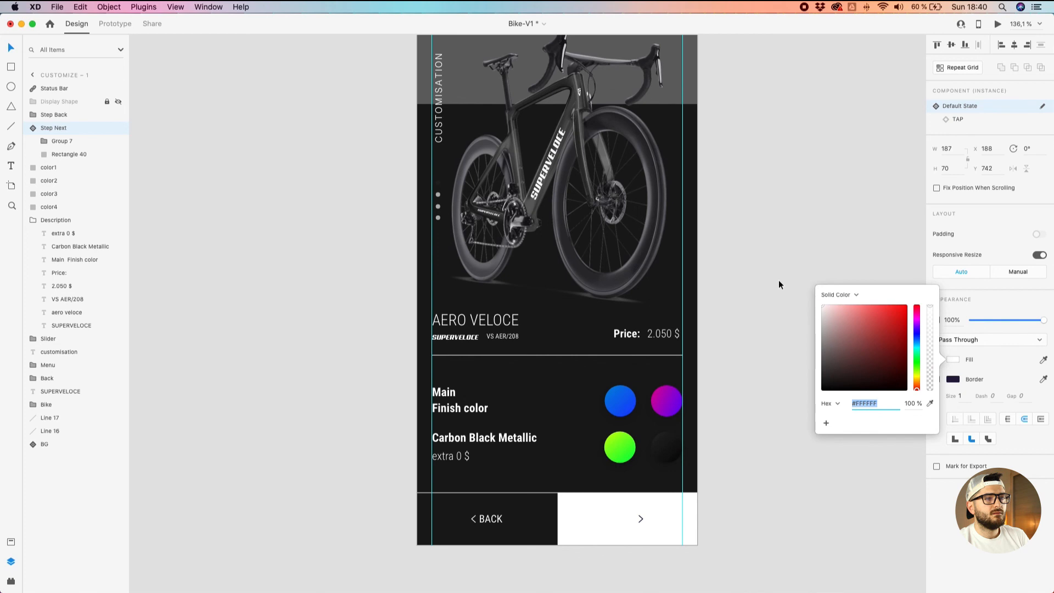
left_click(778, 285)
scroll(779, 285, "down", 5)
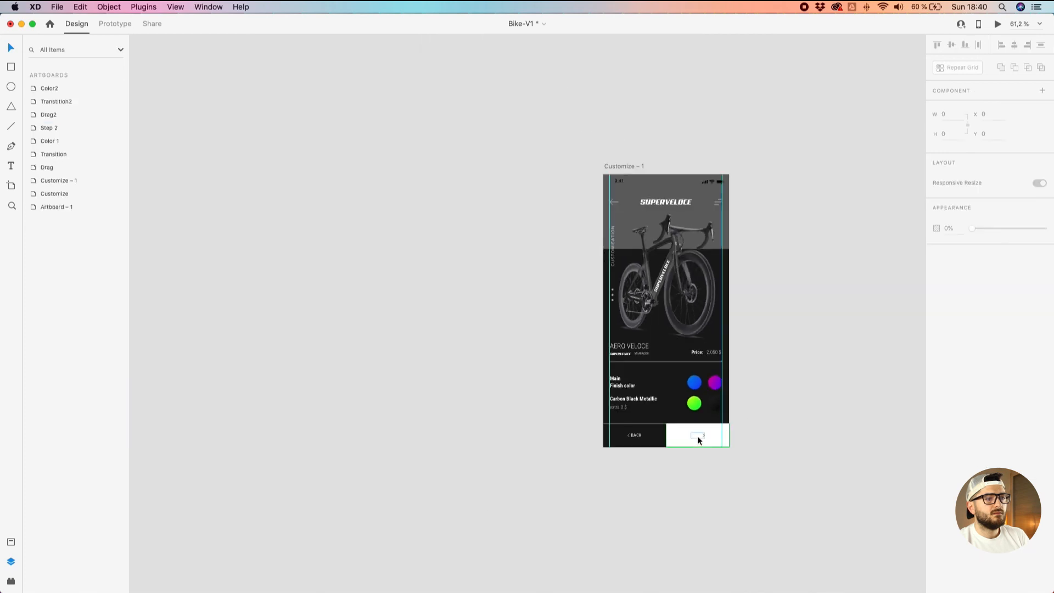
Change the fill of the Next text nested in the Step Next component's default state to black.
scroll(695, 435, "up", 10)
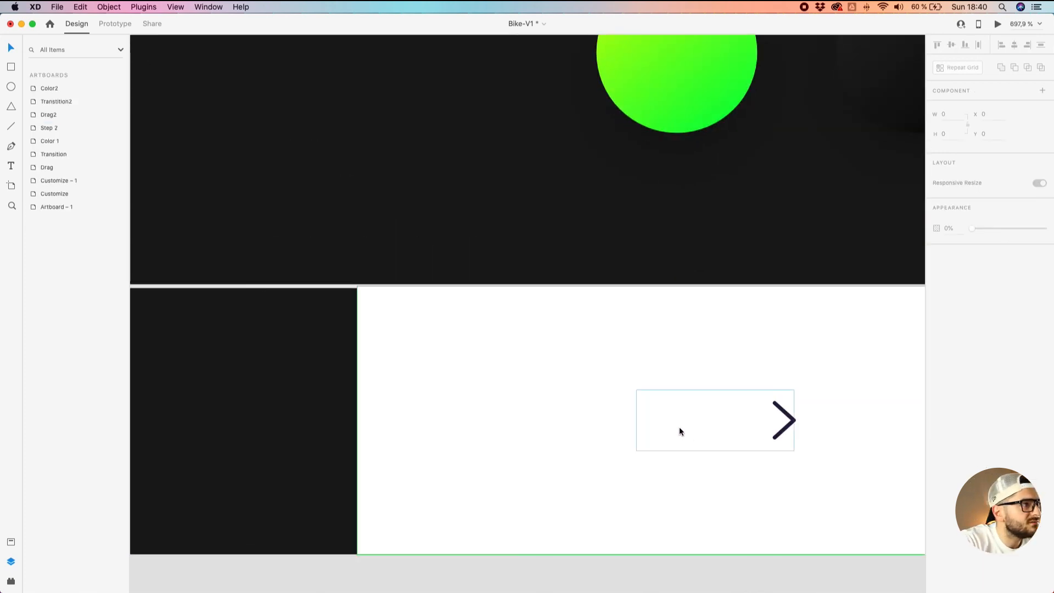
left_click(460, 373)
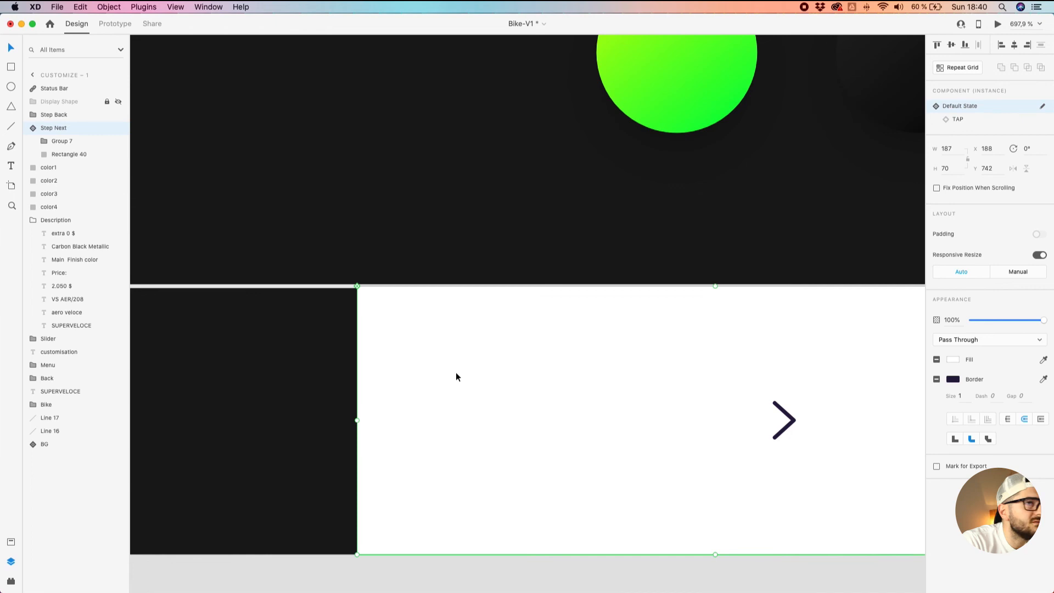
left_click(958, 119)
left_click(960, 106)
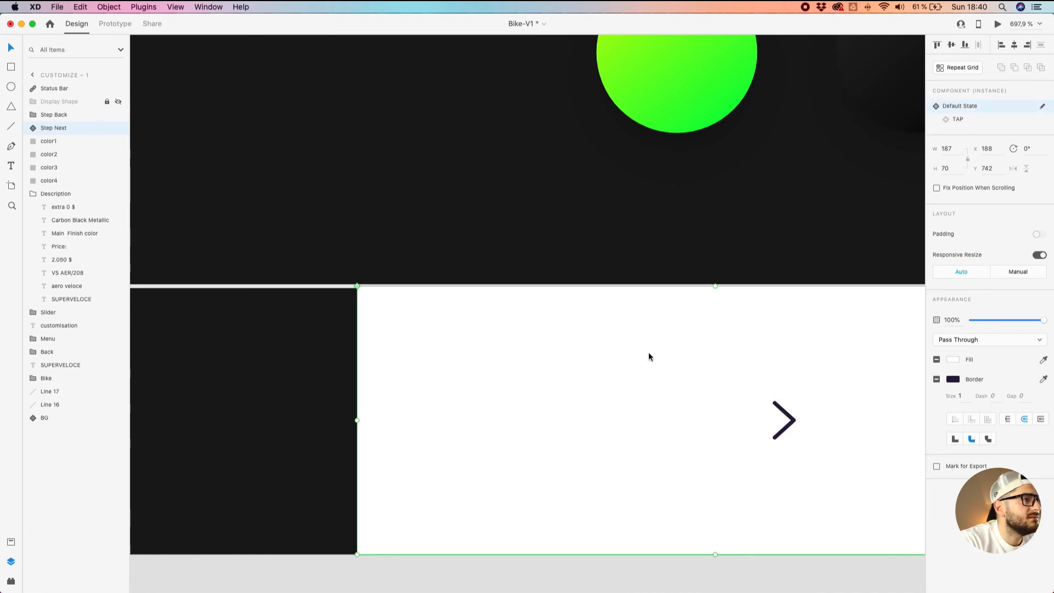
double_click(746, 420)
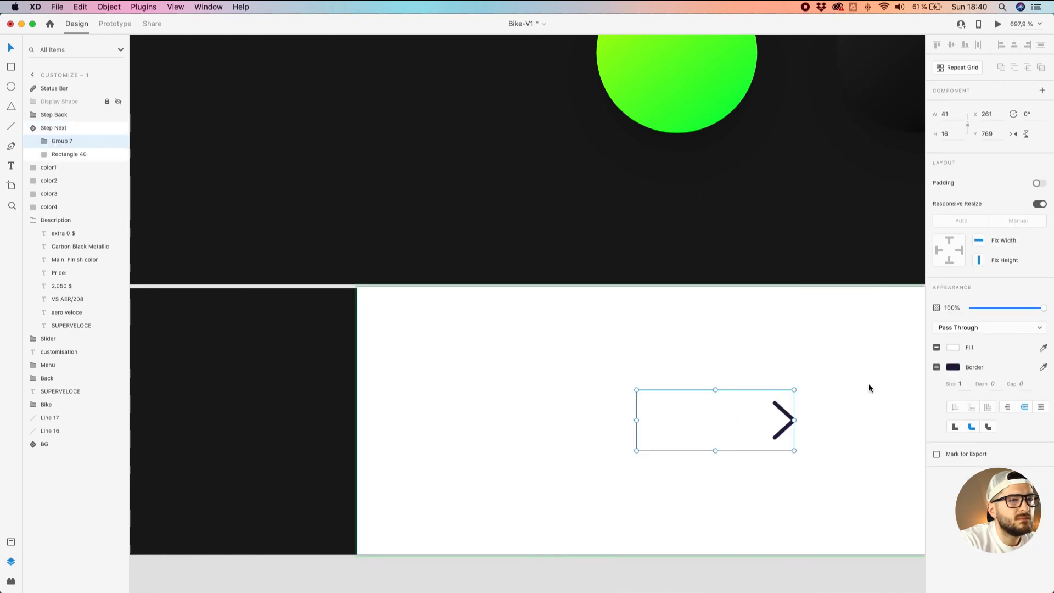
double_click(748, 423)
left_click(952, 446)
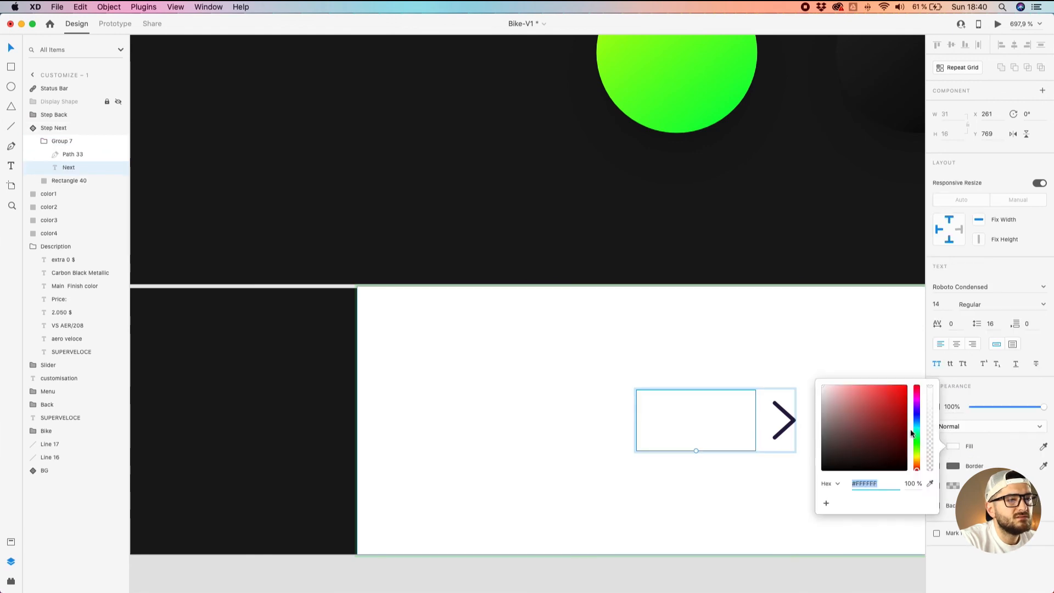
left_click_drag(862, 450, 781, 492)
left_click(706, 334)
scroll(706, 332, "down", 10)
left_click(808, 264)
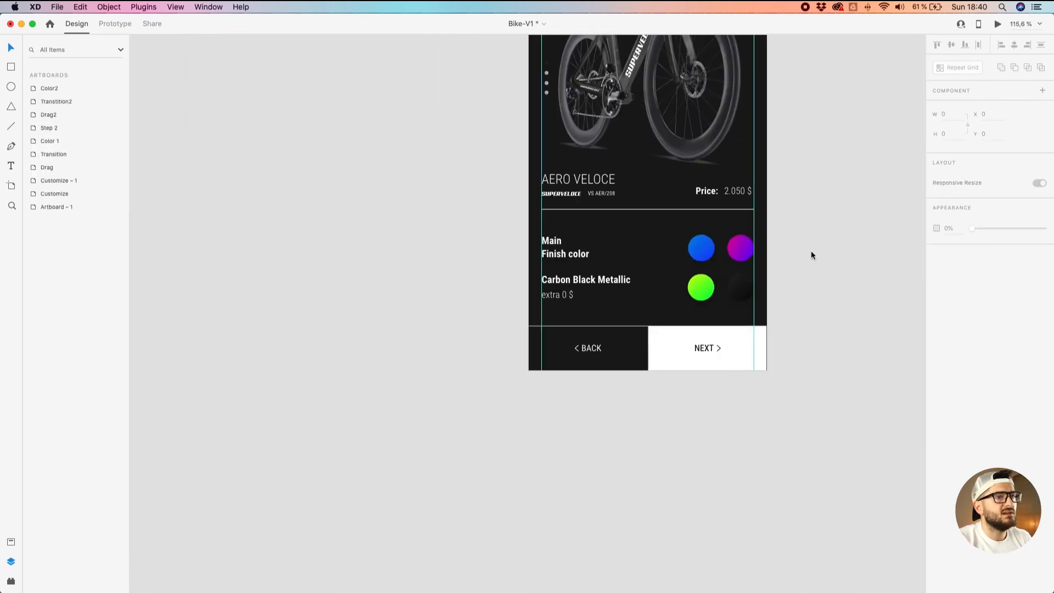
Move the BG component off the duplicated Customize artboard onto the pasteboard and delete it.
left_click_drag(839, 214, 802, 336)
scroll(779, 229, "up", 3)
scroll(779, 229, "down", 10)
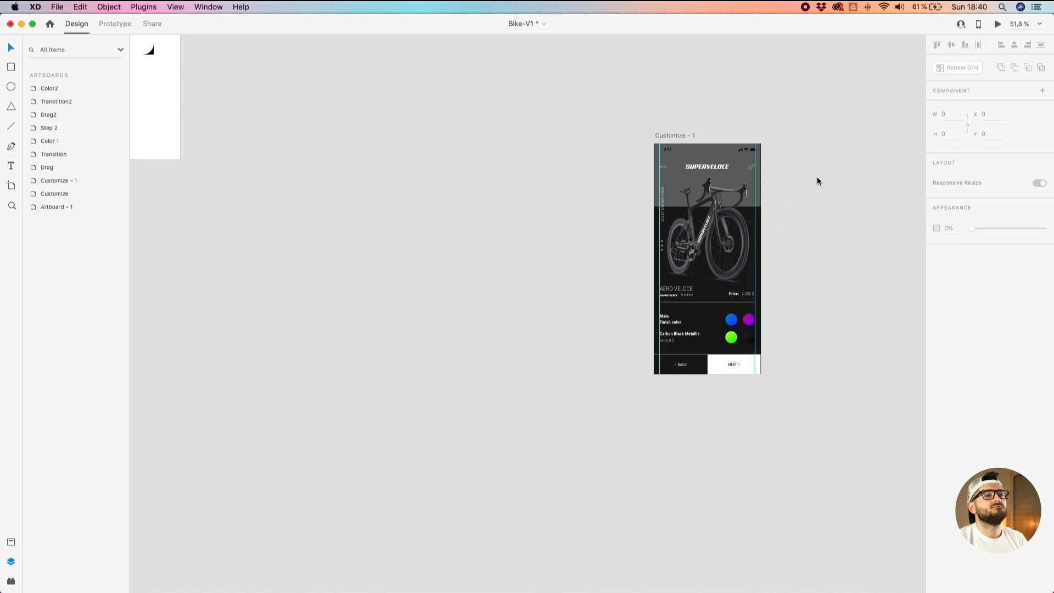
scroll(834, 196, "up", 5)
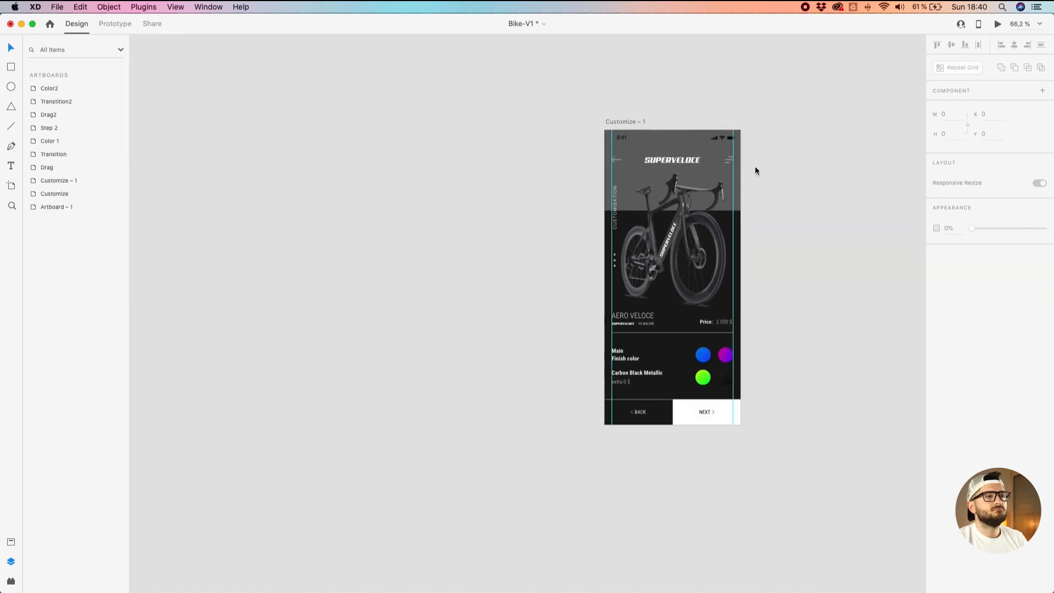
left_click(689, 138)
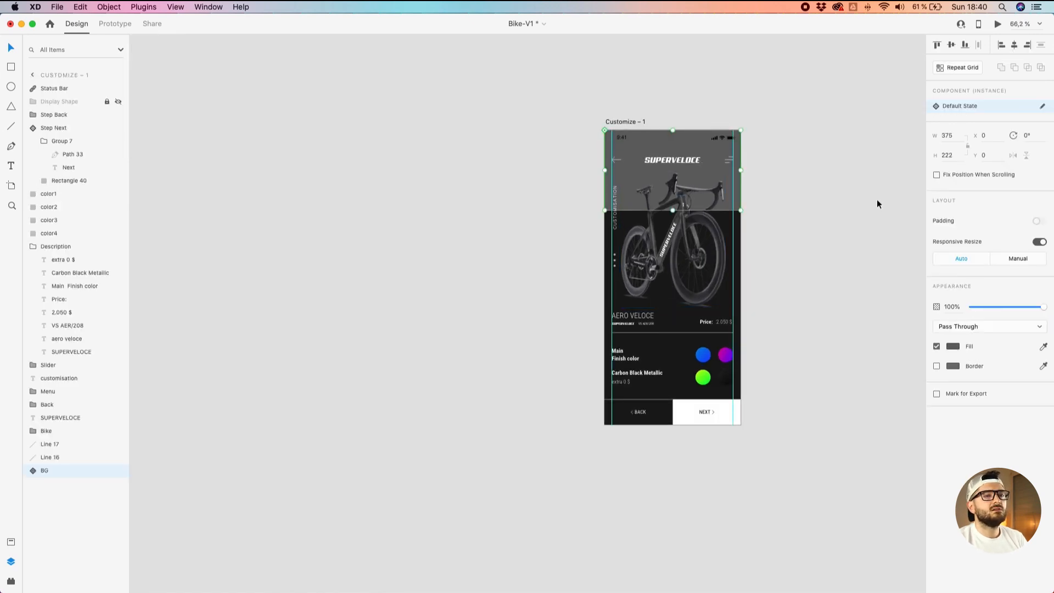
left_click_drag(714, 184, 713, 45)
key("super+z")
left_click_drag(715, 161, 849, 85)
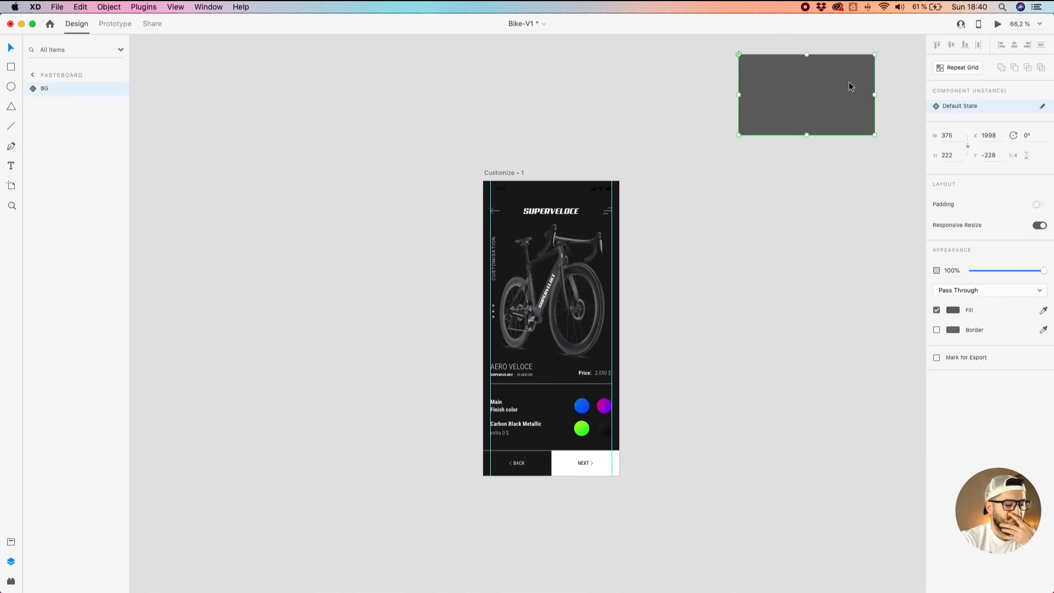
key("Delete")
Change the fill of the group inside the Status Bar component to white.
left_click(604, 188)
double_click(603, 190)
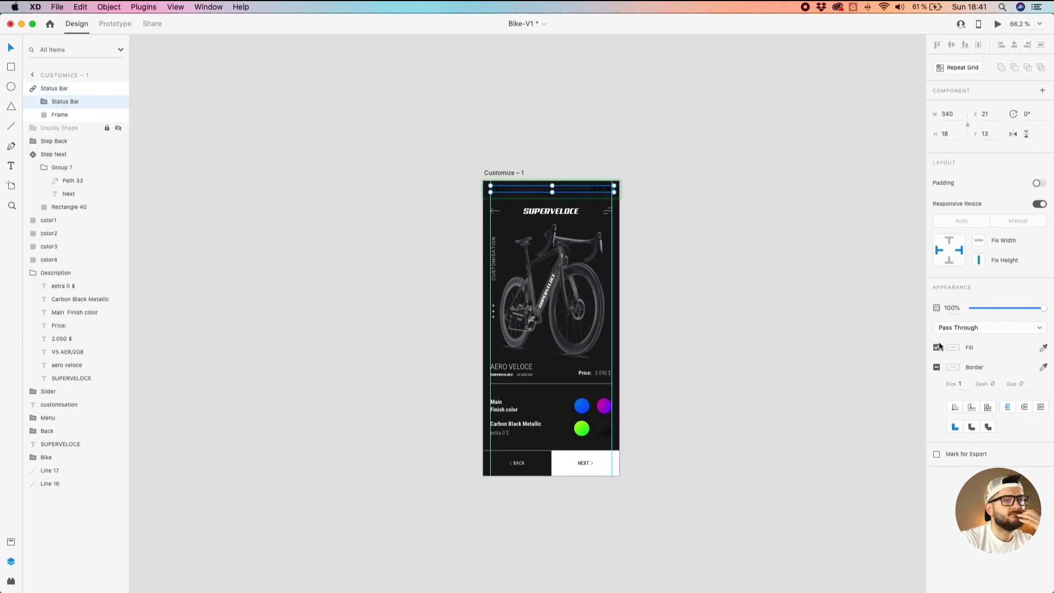
left_click(953, 347)
left_click(694, 167)
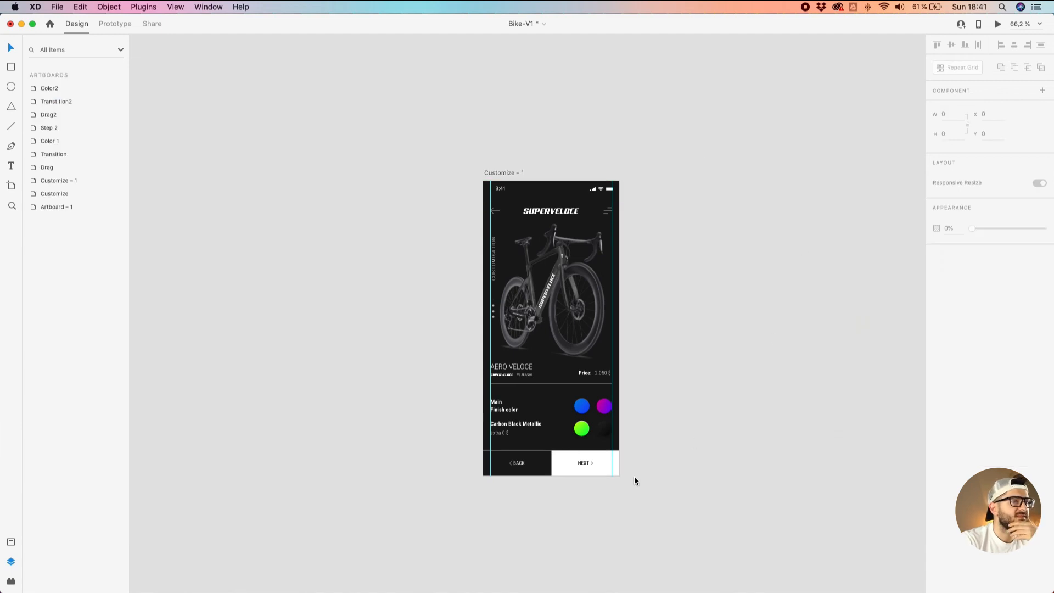
Change the fill of the background rectangle inside the Step Next component from the colour picker to a bright cyan.
double_click(601, 465)
left_click(952, 348)
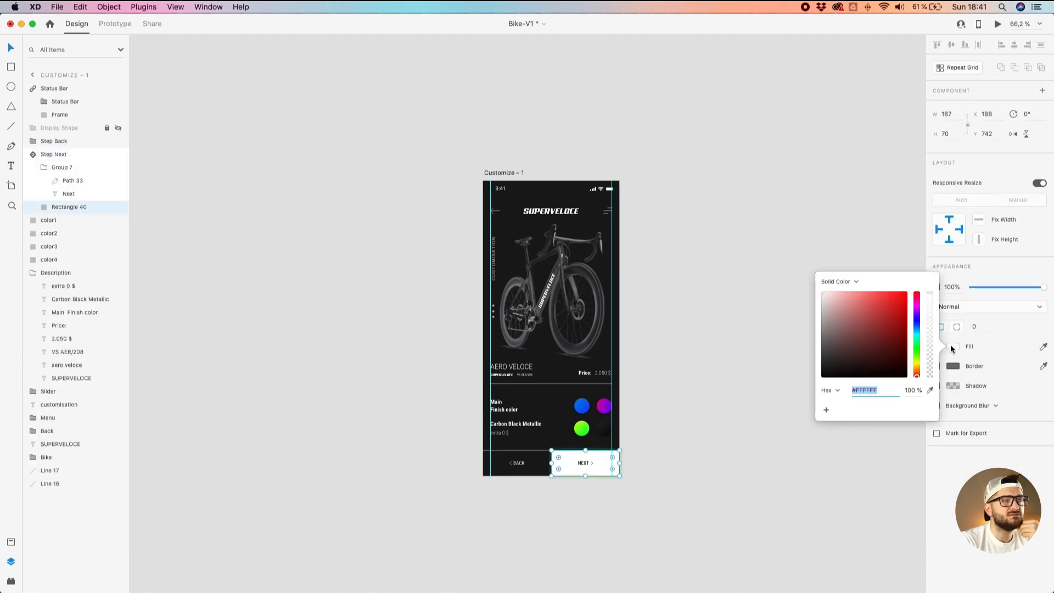
left_click_drag(888, 320, 901, 293)
left_click(916, 334)
left_click(916, 324)
left_click(716, 274)
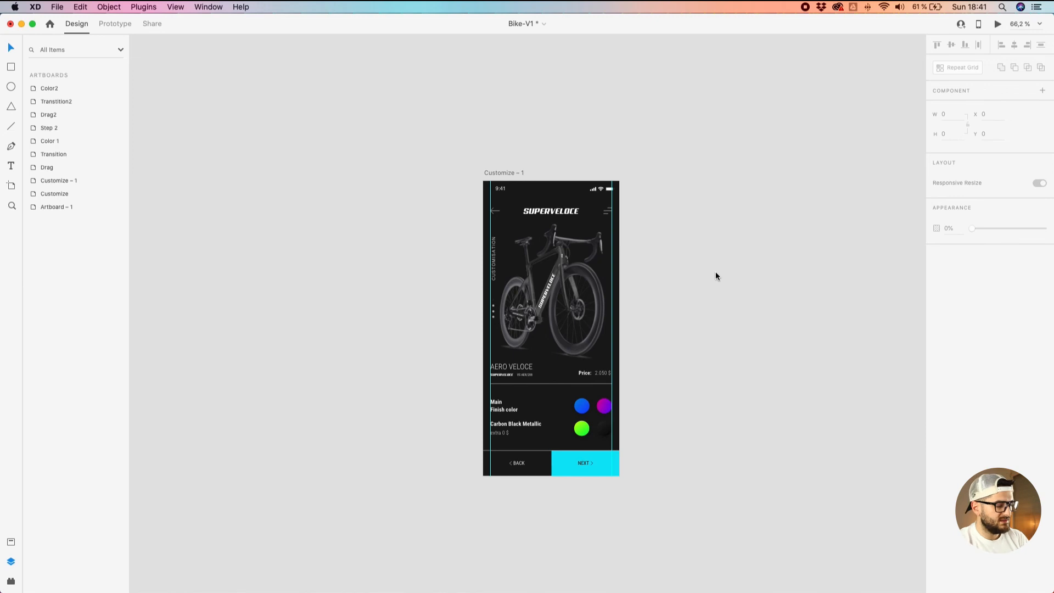
Adjust the border colour of the divider lines above the Back and Next buttons and below the price, using a near-white tone.
left_click(516, 451)
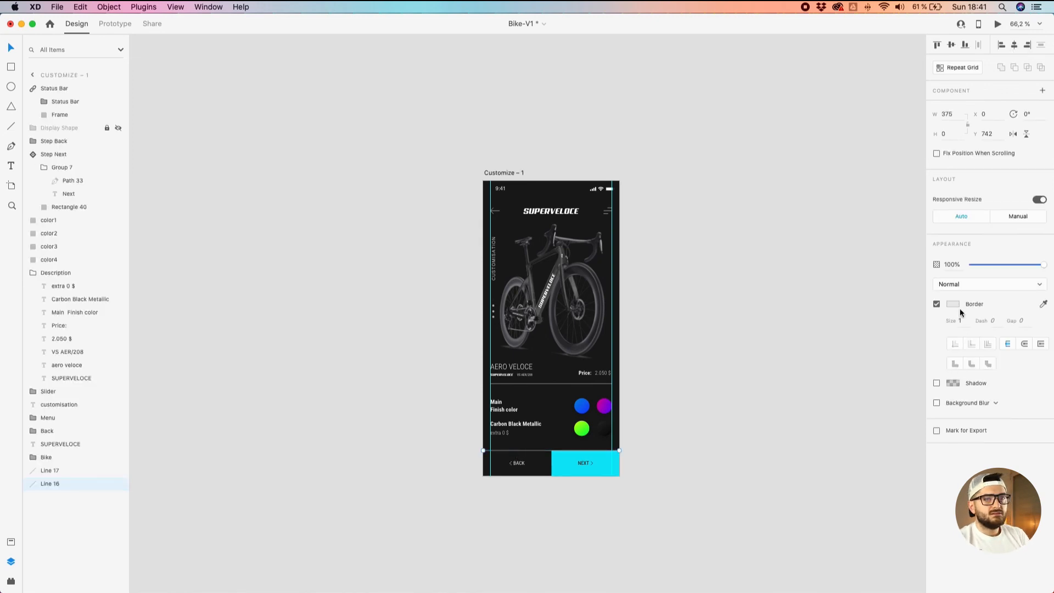
left_click(953, 304)
left_click(540, 385)
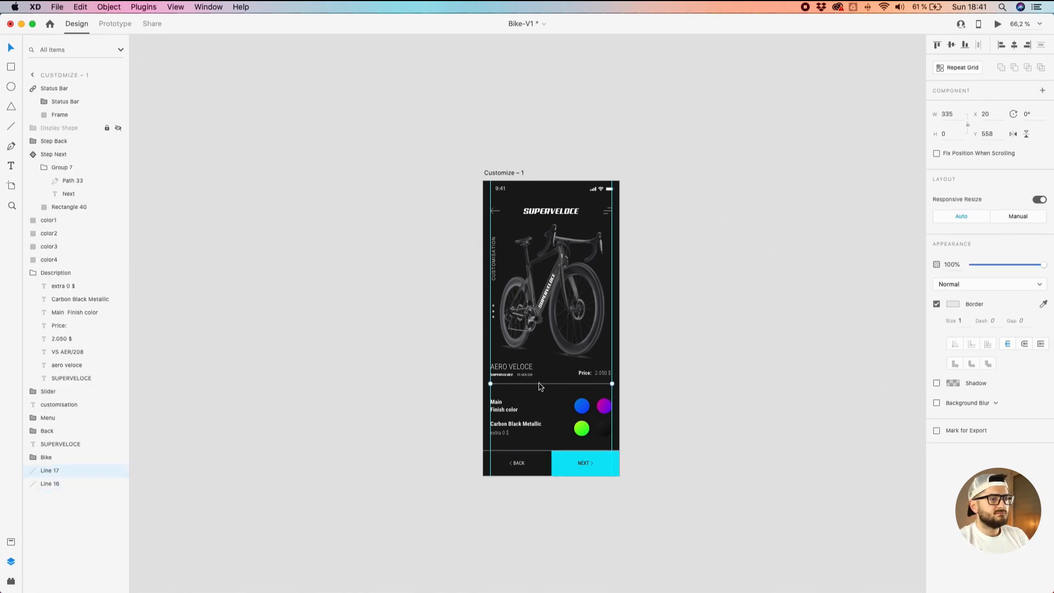
left_click(953, 302)
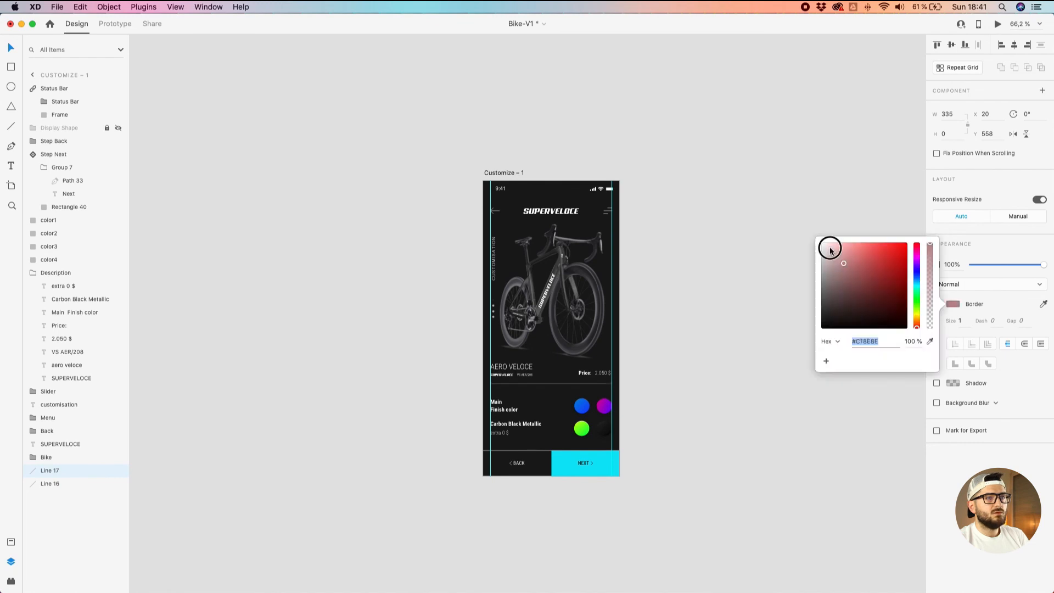
left_click(748, 242)
scroll(525, 384, "up", 3)
scroll(591, 520, "down", 4)
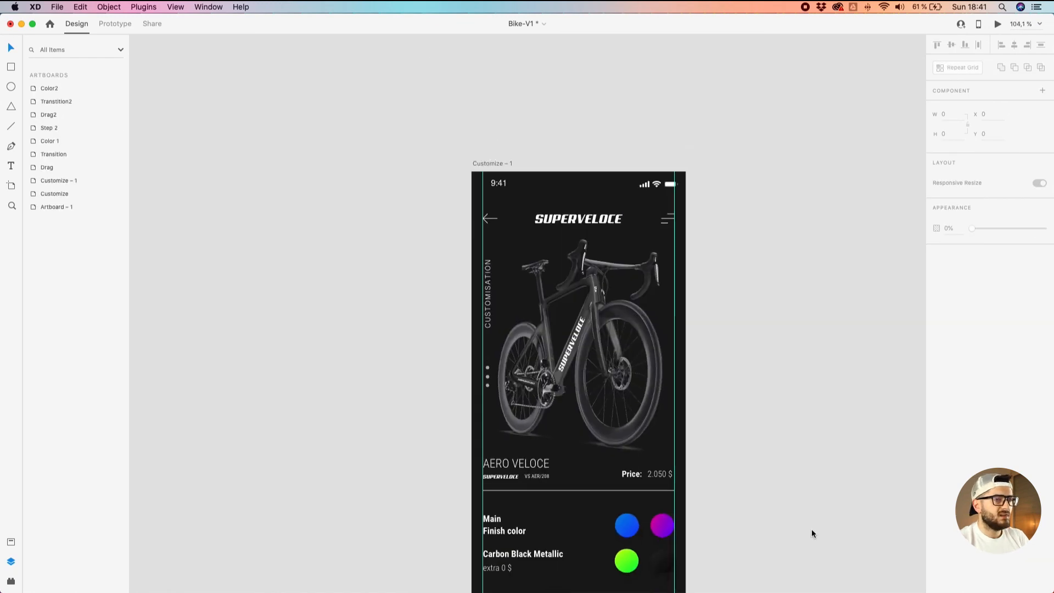
left_click_drag(813, 530, 872, 332)
scroll(872, 332, "down", 3)
scroll(873, 337, "down", 4)
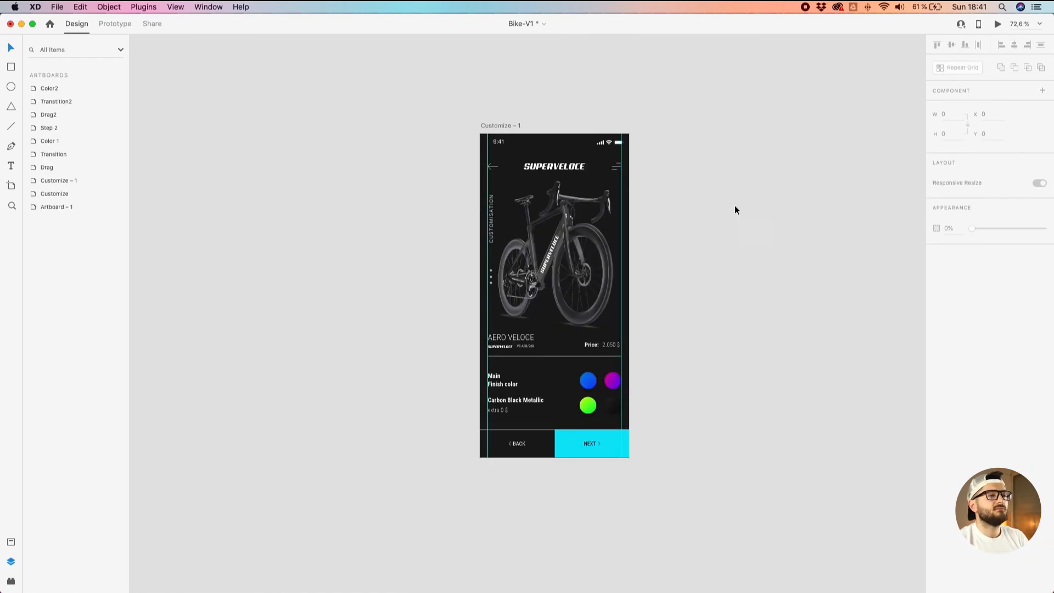
left_click(611, 441)
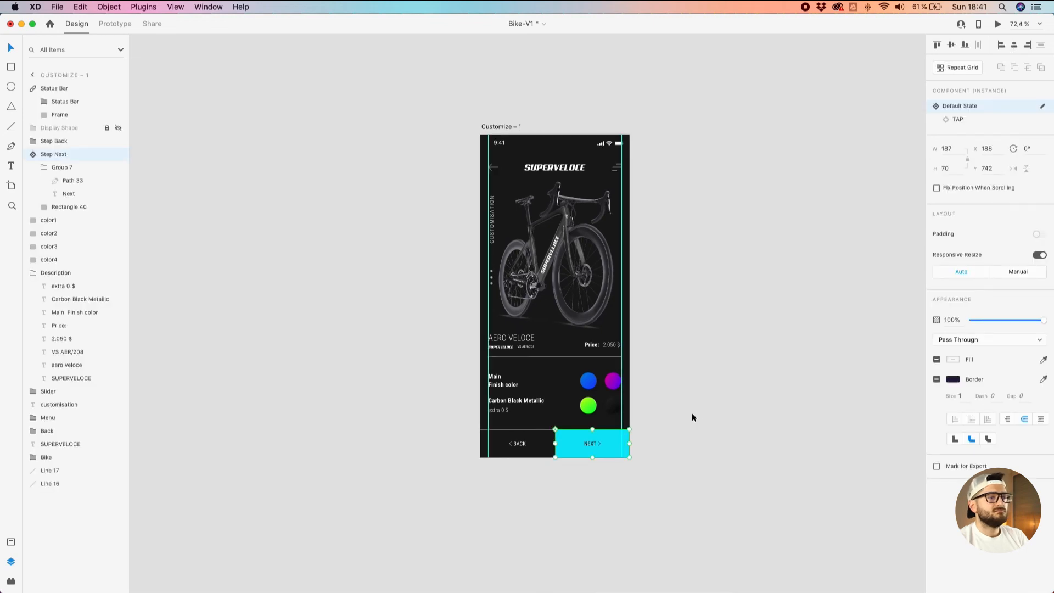
left_click(760, 393)
Move the dark Customize – 1 artboard directly below the Customize artboard, aligned with its edges.
scroll(760, 393, "down", 2)
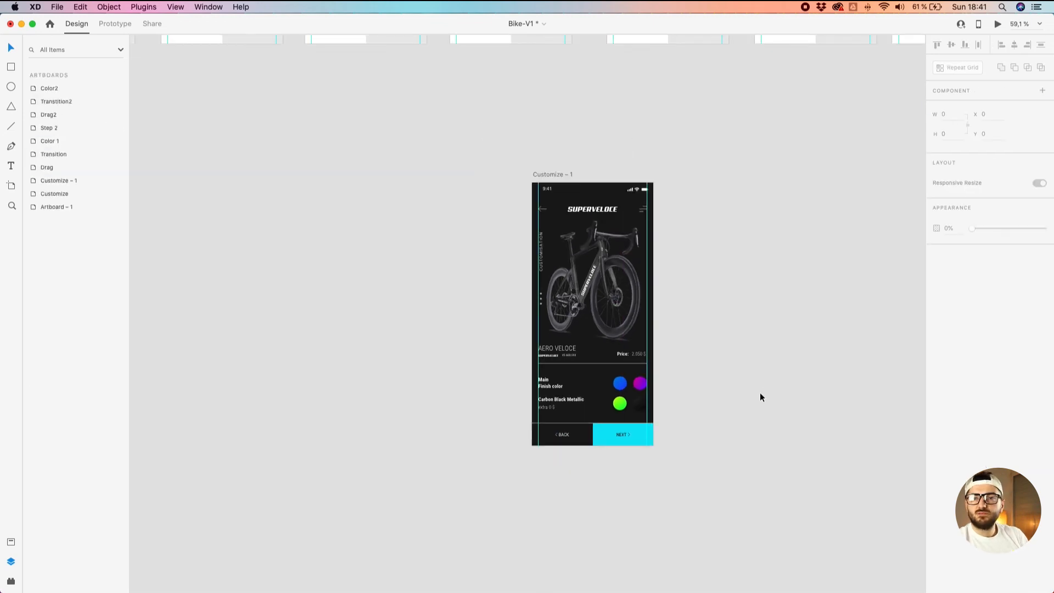
scroll(481, 184, "down", 9)
left_click_drag(510, 172, 440, 209)
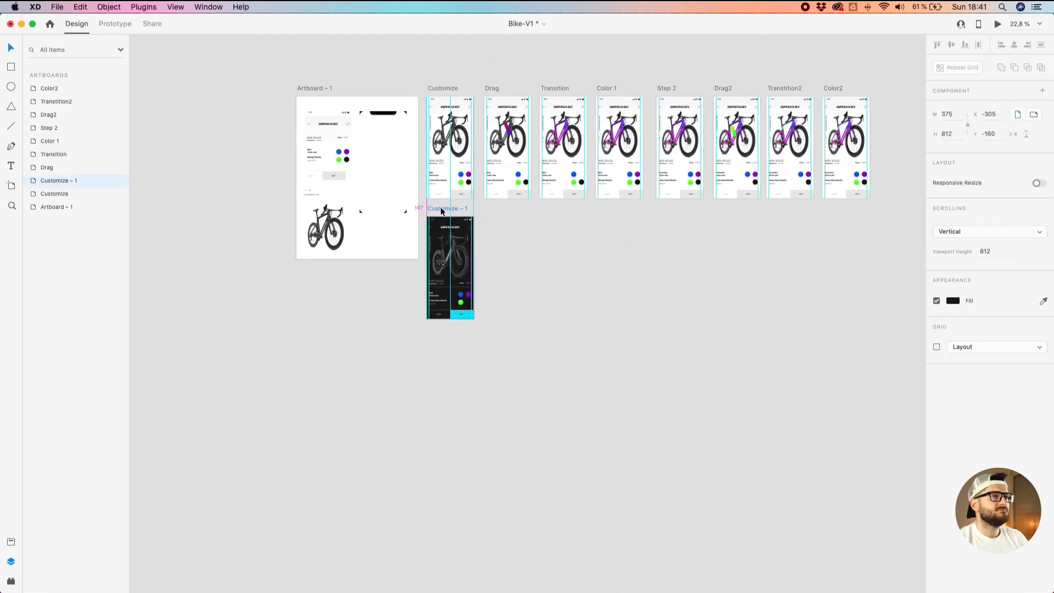
scroll(440, 211, "up", 5)
left_click(863, 348)
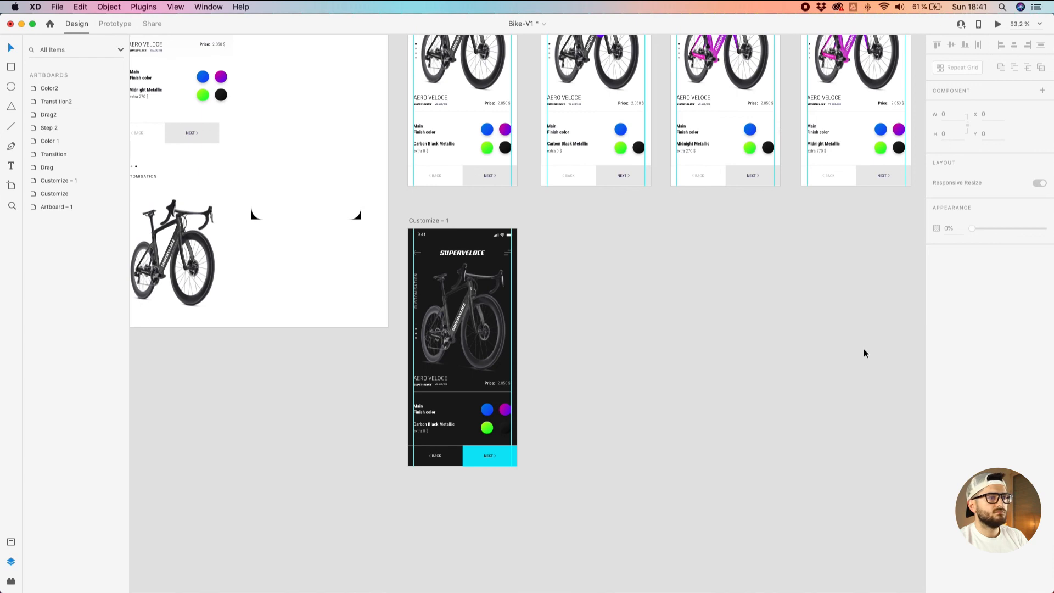
Make the hidden Display Shape group visible on the light Customize artboard.
scroll(864, 353, "down", 3)
left_click_drag(828, 345, 552, 387)
left_click(300, 135)
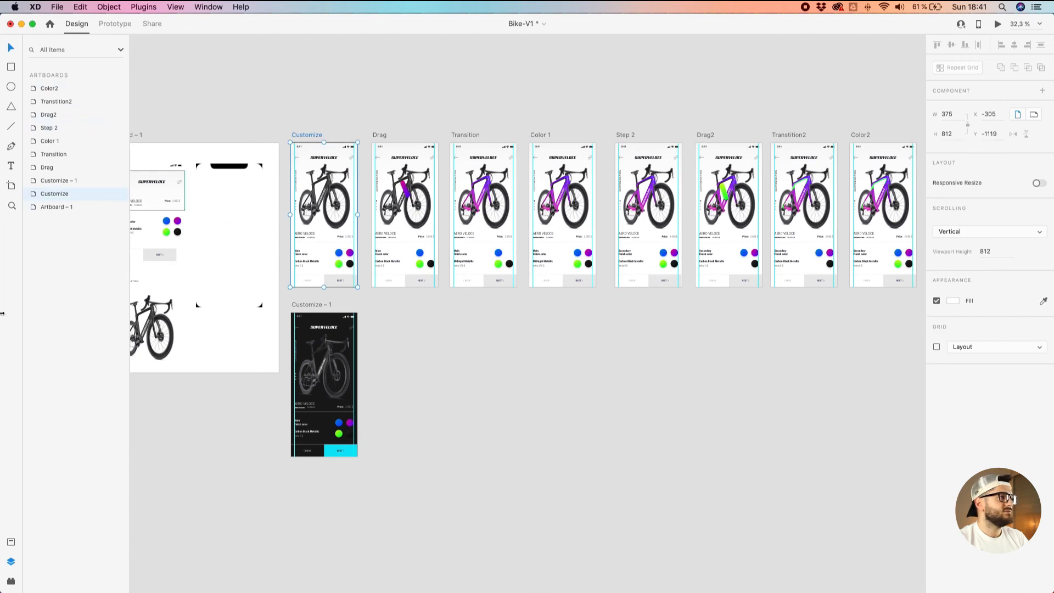
double_click(34, 195)
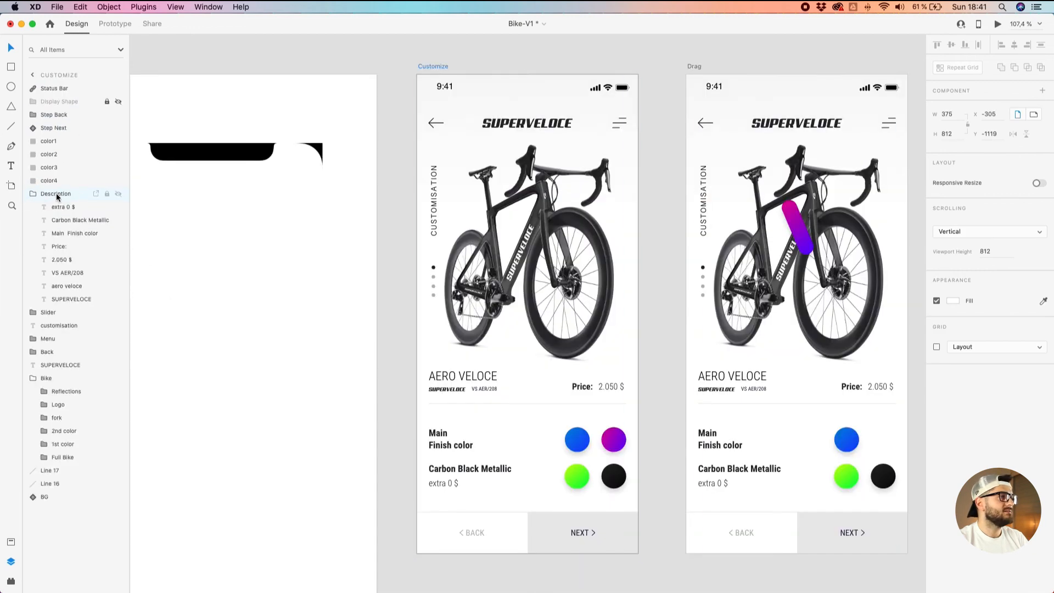
left_click(119, 102)
left_click(119, 103)
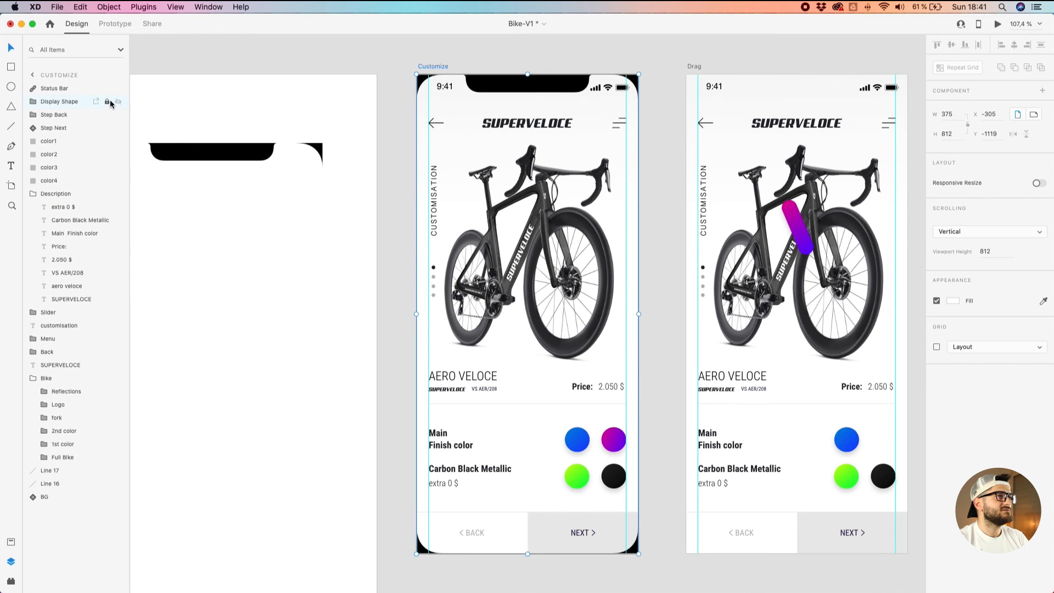
Make the hidden Display Shape group visible on the Drag and Transition artboards.
left_click(690, 66)
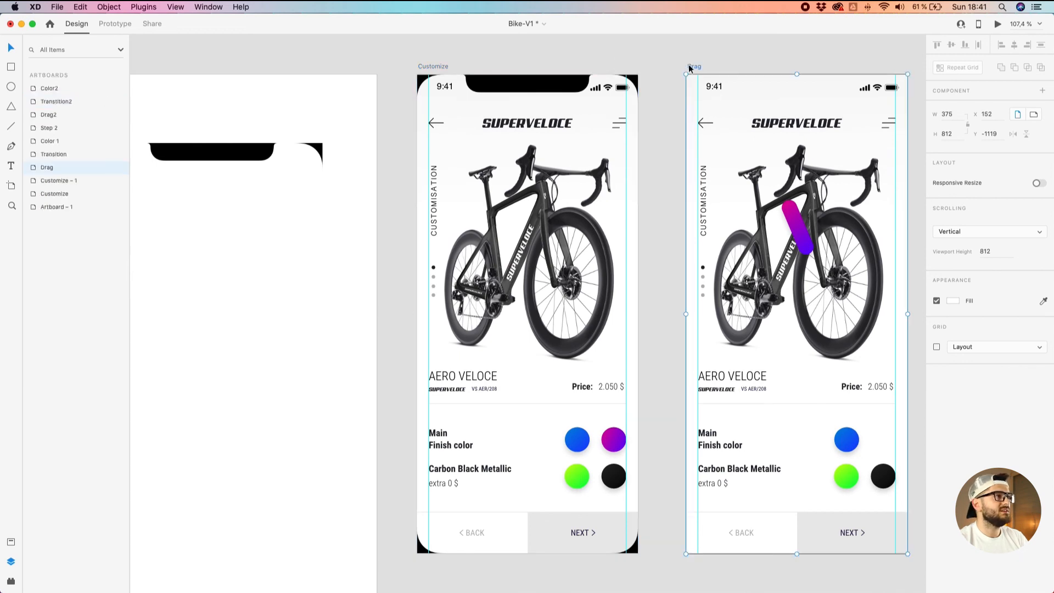
left_click(34, 171)
left_click(118, 102)
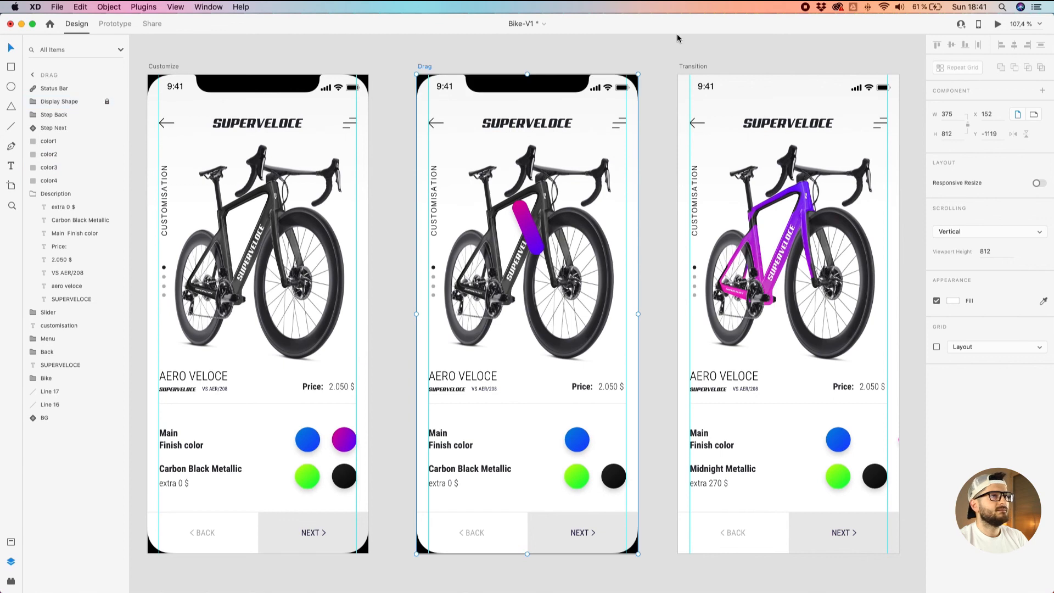
left_click(684, 66)
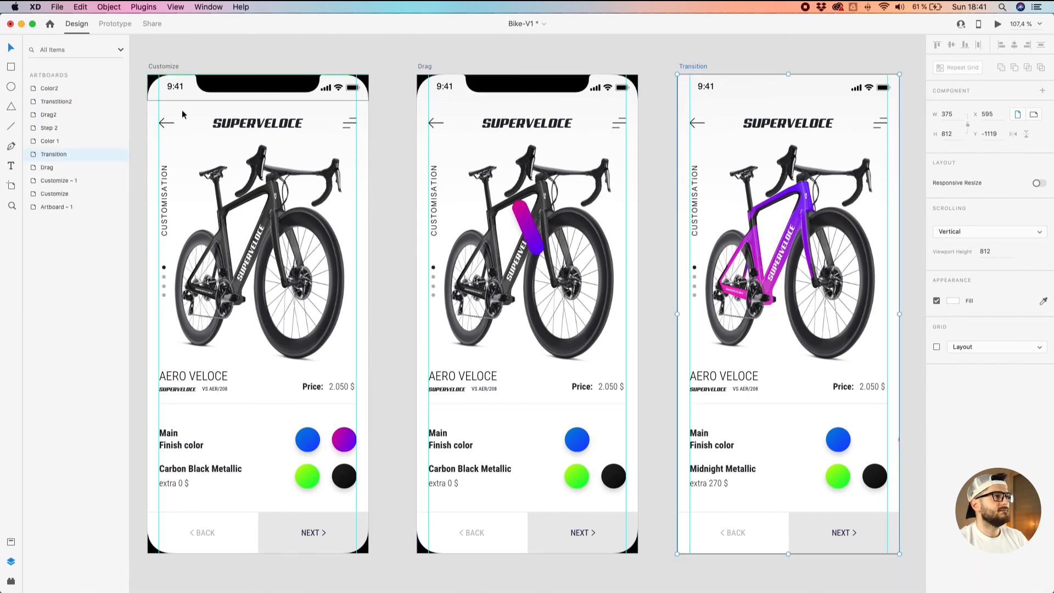
left_click(37, 156)
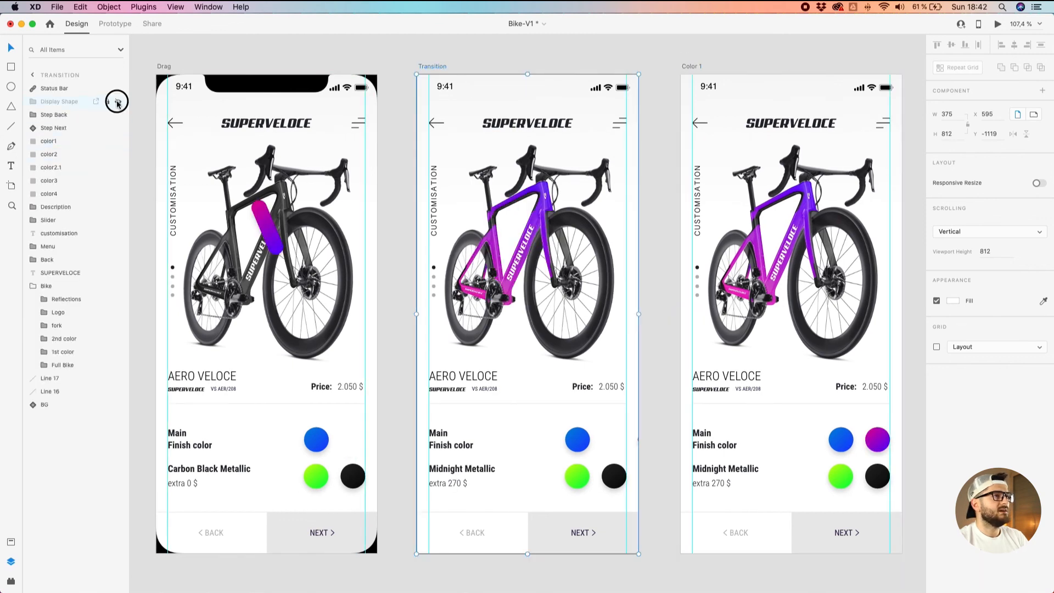
Make the hidden Display Shape group visible on the Color 1 and Step 2 artboards.
scroll(438, 194, "down", 3)
left_click(574, 122)
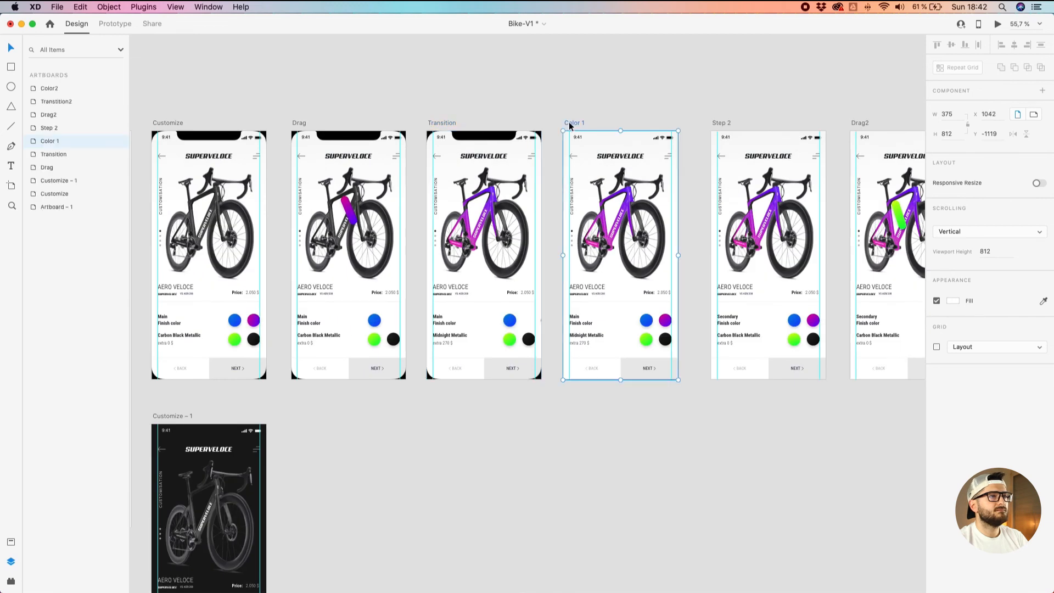
left_click(31, 141)
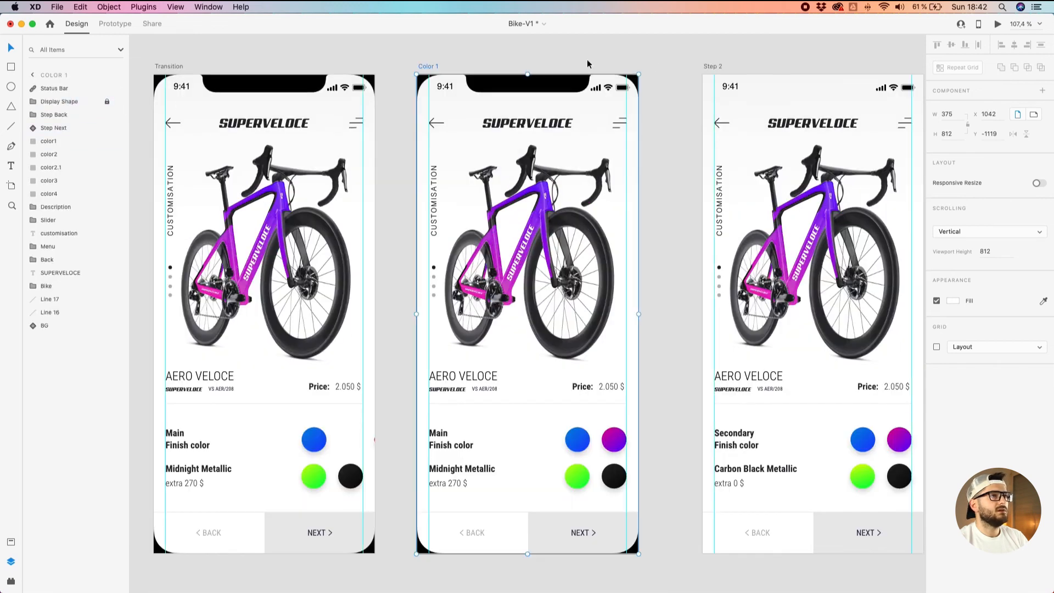
left_click(703, 67)
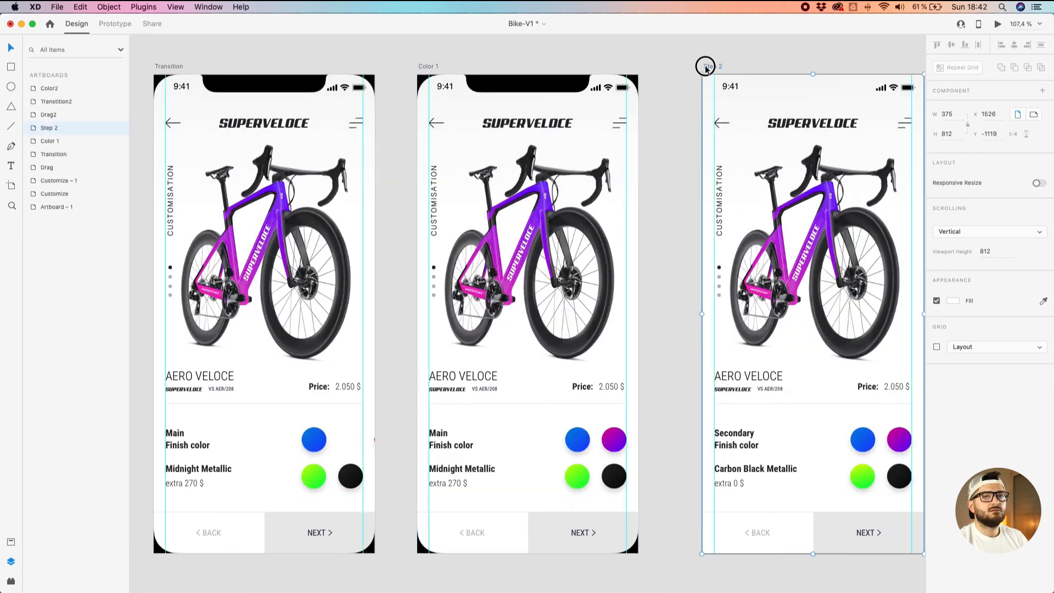
left_click(33, 128)
Make the hidden Display Shape group visible on the Drag2 and Transtition2 artboards.
scroll(324, 162, "down", 5)
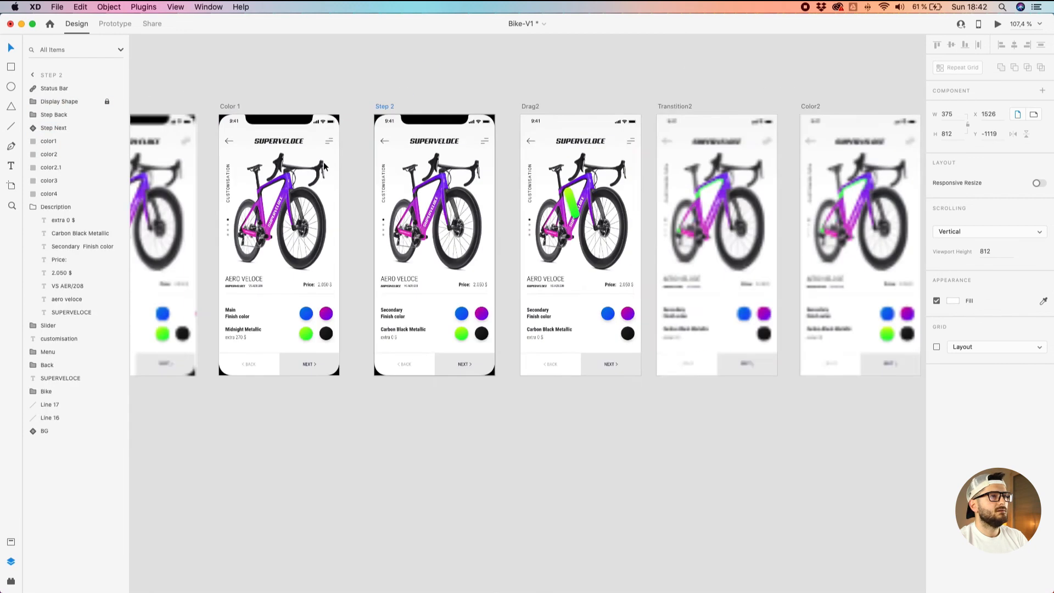
left_click(517, 110)
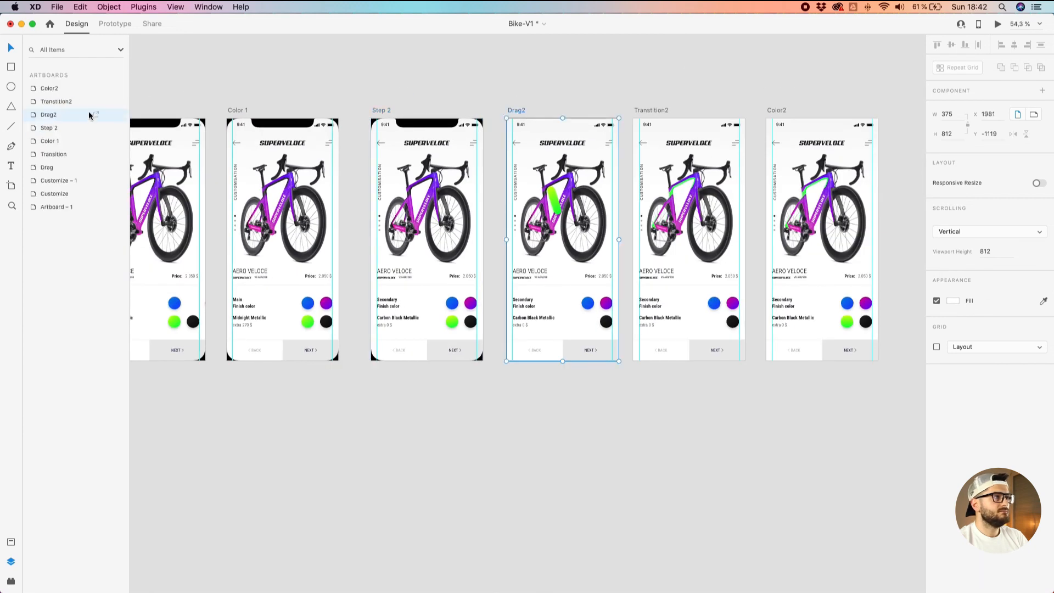
left_click(33, 115)
scroll(597, 100, "down", 4)
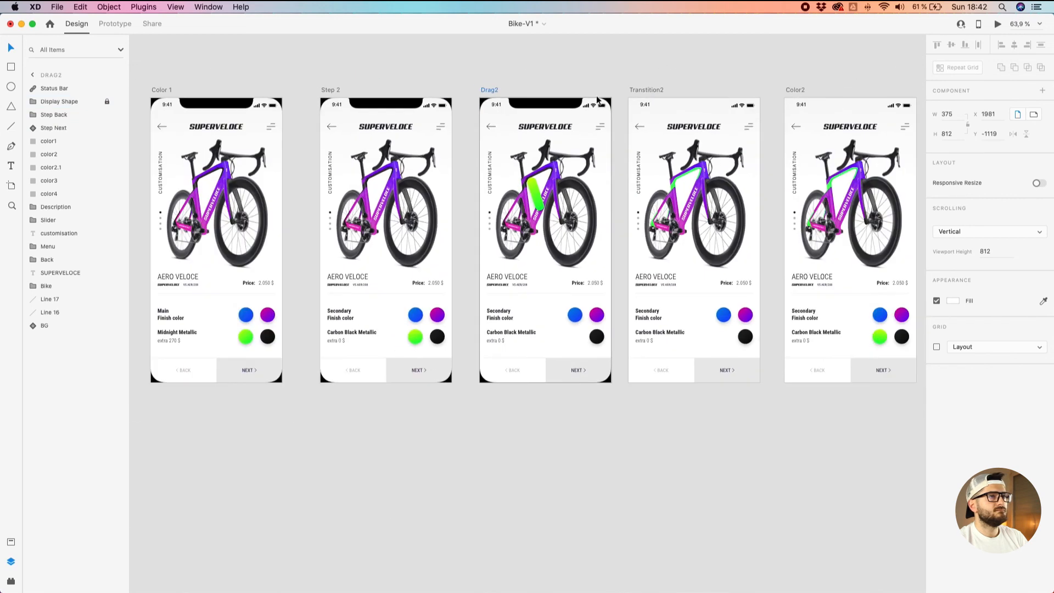
left_click(639, 89)
left_click(32, 103)
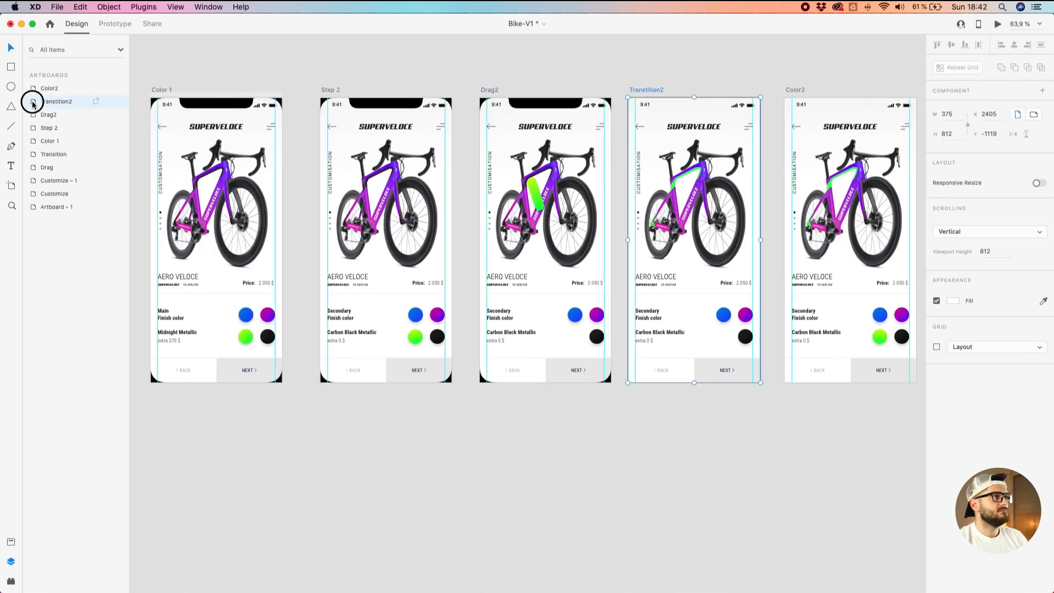
left_click(116, 88)
left_click(116, 101)
left_click(147, 101)
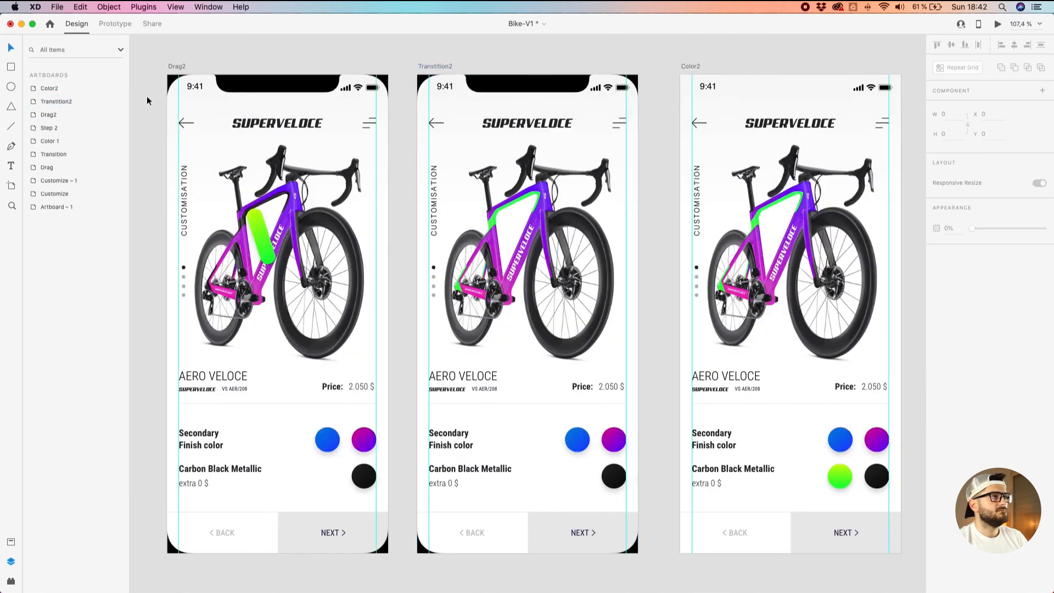
Make the hidden Display Shape group visible on the Color2 artboard.
left_click(692, 67)
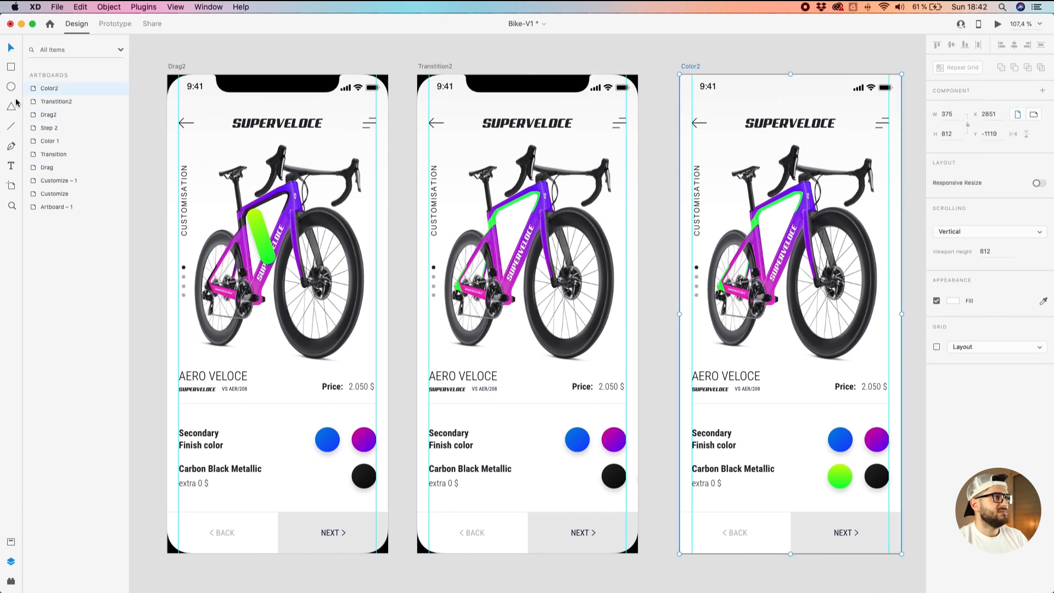
left_click(34, 92)
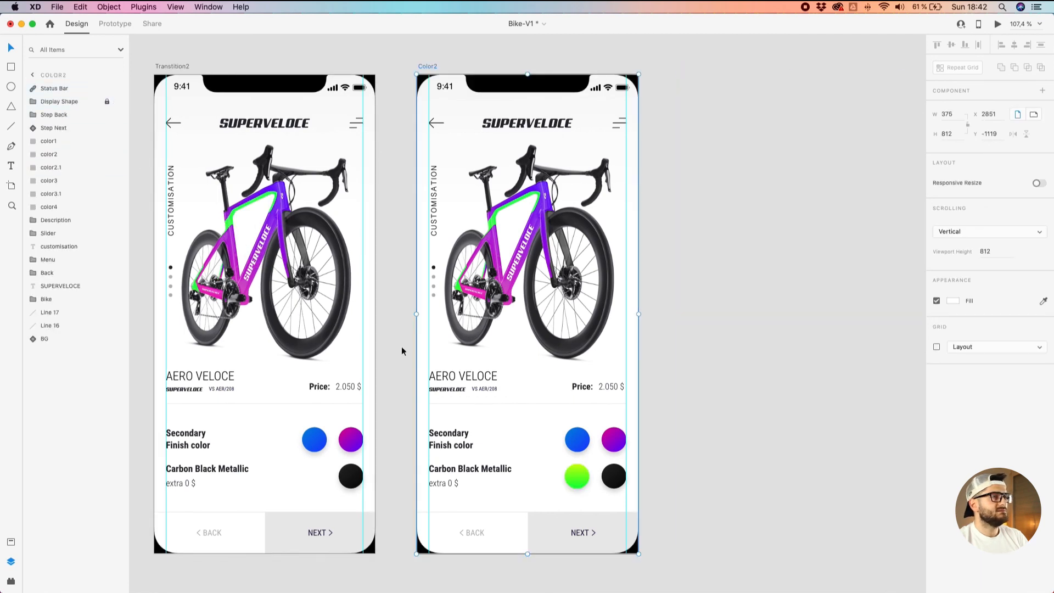
scroll(625, 494, "down", 3)
left_click(733, 441)
Preview the prototype from the Customize artboard and move the preview window clear of the first artboards.
scroll(735, 440, "down", 3)
left_click_drag(699, 492, 845, 418)
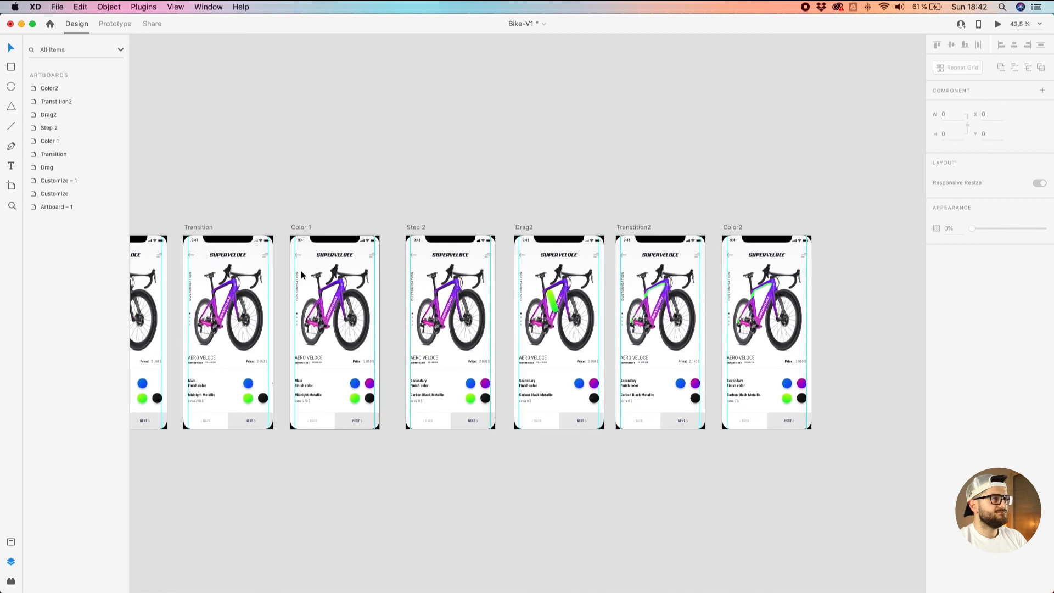
left_click_drag(255, 202, 513, 179)
left_click(235, 205)
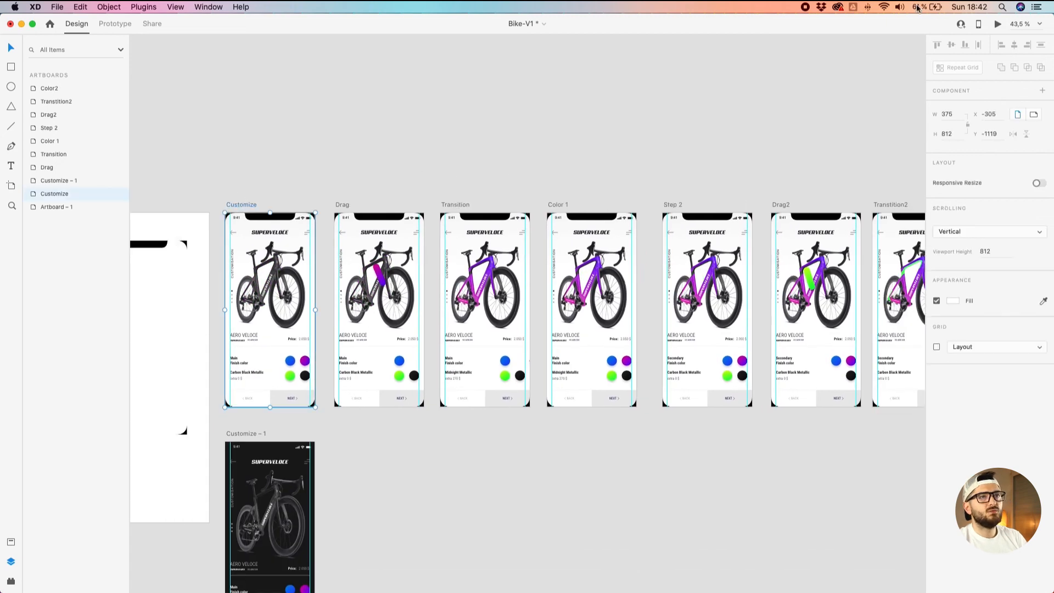
left_click(996, 25)
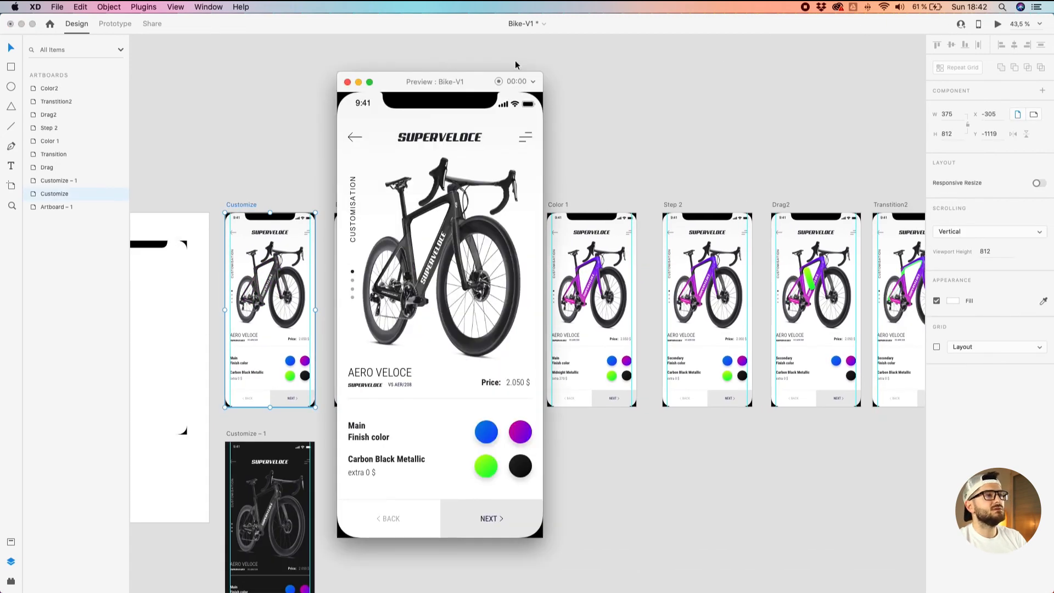
left_click_drag(404, 81, 674, 67)
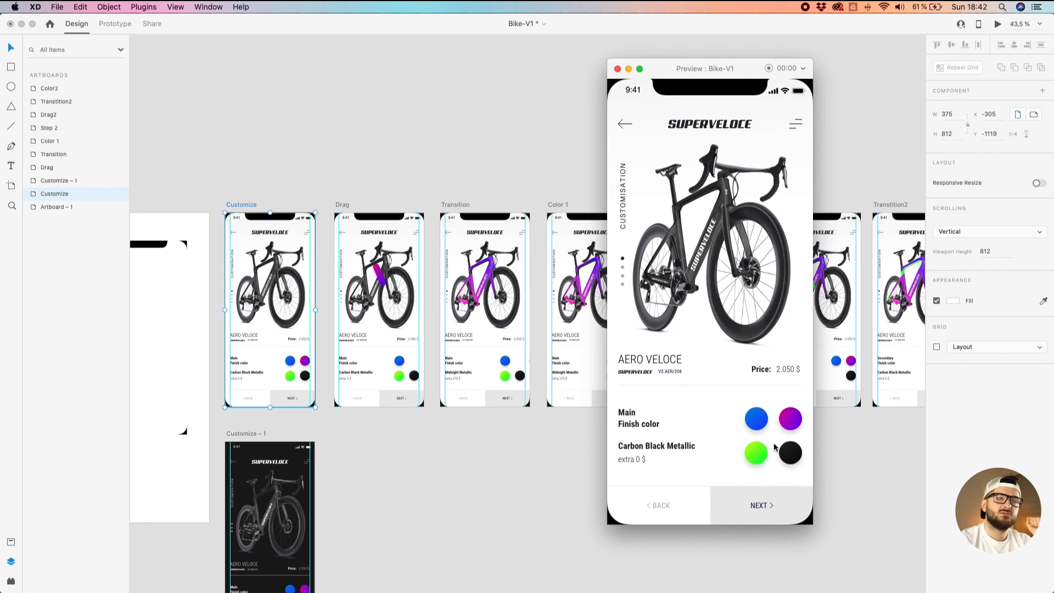
Test the prototype by applying the purple swatch to the main finish, continuing to the secondary finish and applying the green swatch.
left_click(789, 420)
left_click(760, 516)
left_click(756, 456)
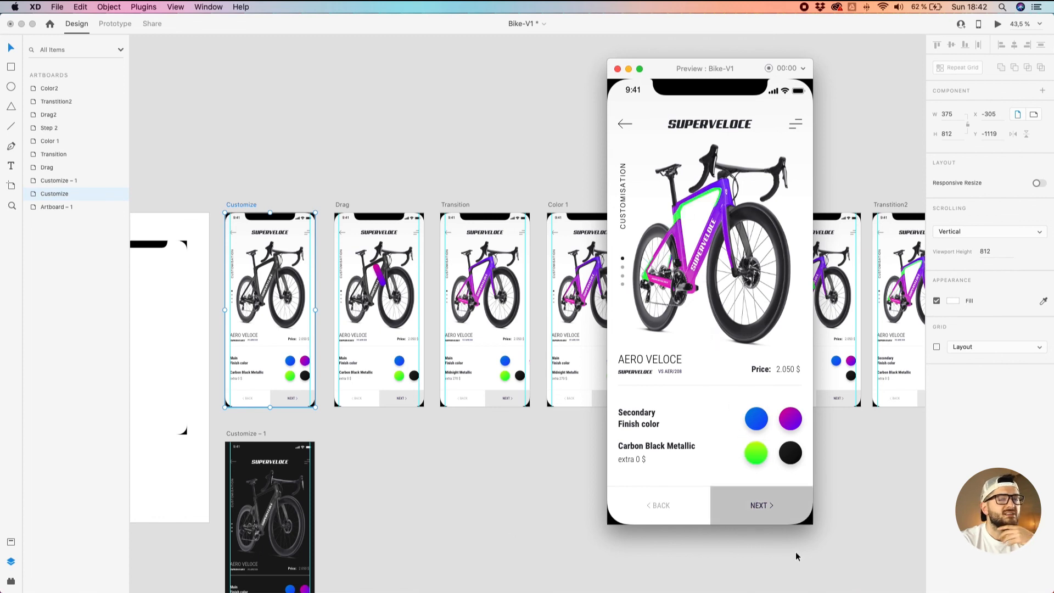